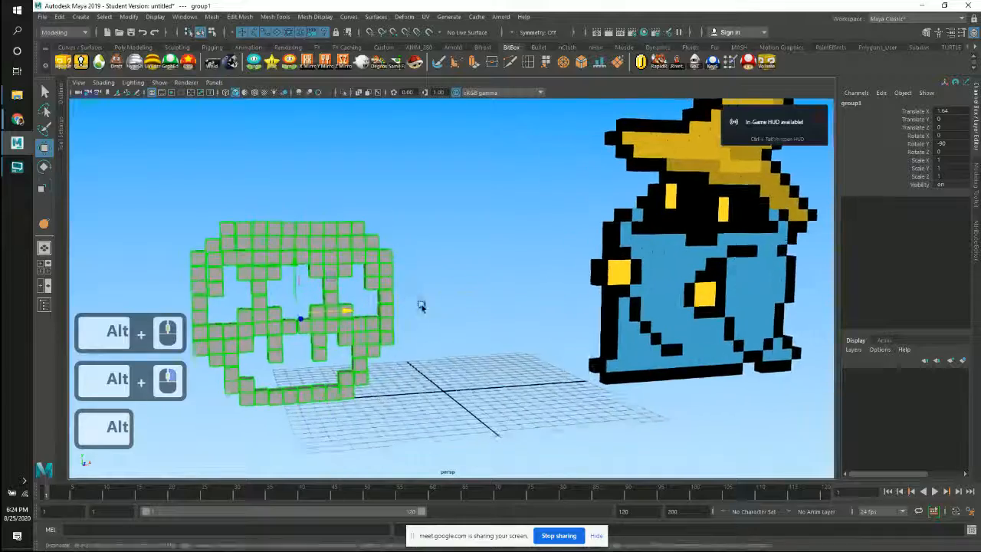
# Step: Examine the grey pixel-art cube outline from the front and from several angles to judge the cube alignment
pyautogui.keyDown('alt'); pyautogui.moveTo(420, 304); pyautogui.dragTo(453, 267, button='middle'); pyautogui.keyUp('alt')
pyautogui.keyDown('alt'); pyautogui.moveTo(453, 267); pyautogui.dragTo(413, 245); pyautogui.keyUp('alt')
pyautogui.keyDown('alt'); pyautogui.moveTo(413, 246); pyautogui.dragTo(516, 296, button='right'); pyautogui.keyUp('alt')
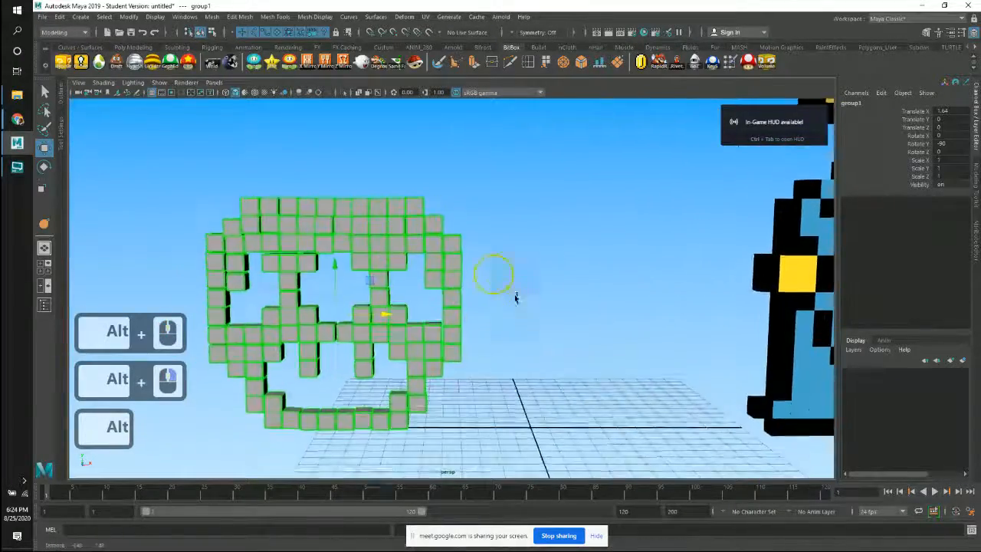
pyautogui.keyDown('alt'); pyautogui.moveTo(516, 296); pyautogui.dragTo(589, 253, button='middle'); pyautogui.keyUp('alt')
pyautogui.keyDown('alt'); pyautogui.moveTo(589, 253); pyautogui.dragTo(609, 273, button='right'); pyautogui.keyUp('alt')
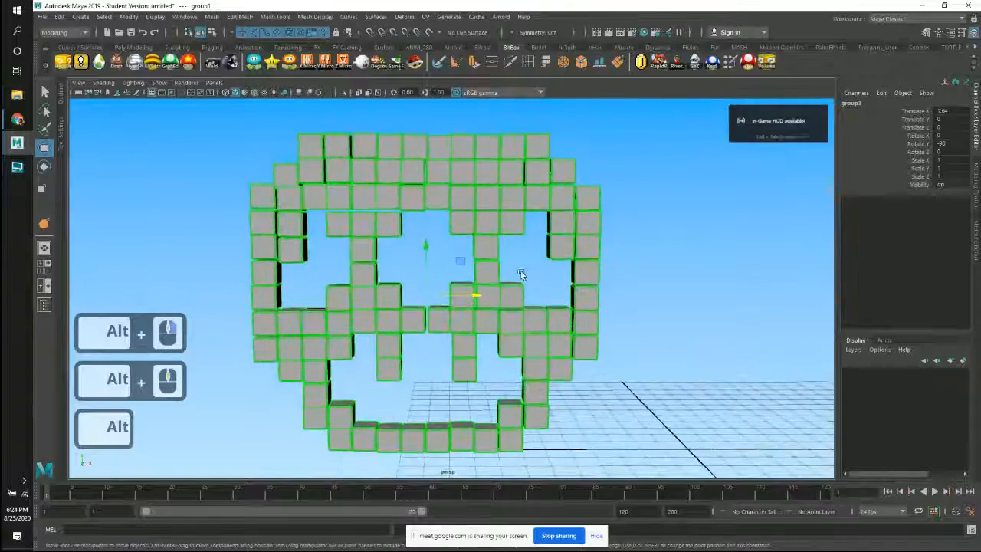
pyautogui.keyDown('alt'); pyautogui.moveTo(494, 268); pyautogui.dragTo(671, 259); pyautogui.keyUp('alt')
pyautogui.keyDown('alt'); pyautogui.moveTo(619, 252); pyautogui.dragTo(650, 267, button='middle'); pyautogui.keyUp('alt')
pyautogui.keyDown('alt'); pyautogui.moveTo(564, 252); pyautogui.dragTo(383, 195, button='right'); pyautogui.keyUp('alt')
pyautogui.keyDown('alt'); pyautogui.moveTo(401, 228); pyautogui.dragTo(400, 226); pyautogui.keyUp('alt')
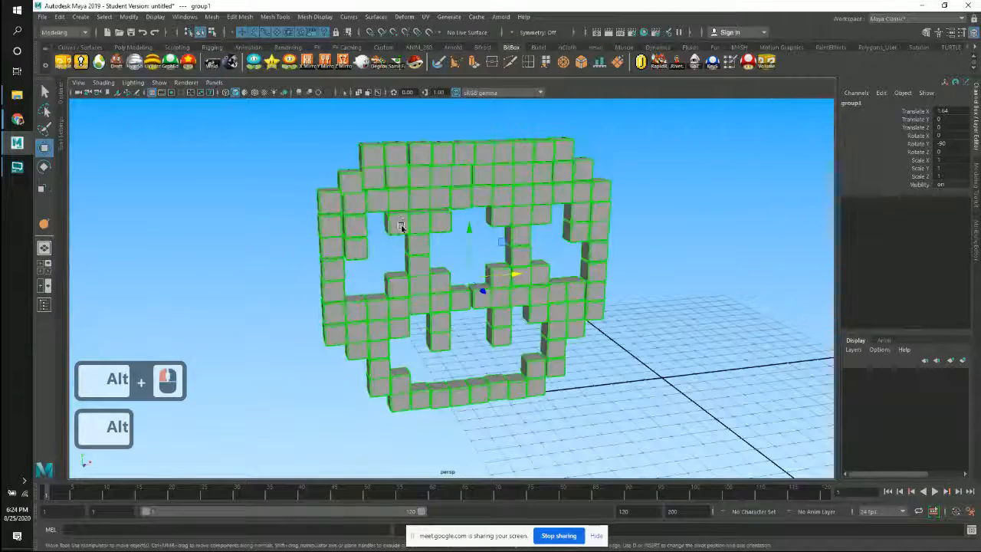
pyautogui.keyDown('alt'); pyautogui.moveTo(399, 226); pyautogui.dragTo(397, 233, button='middle'); pyautogui.keyUp('alt')
pyautogui.keyDown('alt'); pyautogui.moveTo(387, 264); pyautogui.dragTo(387, 258); pyautogui.keyUp('alt')
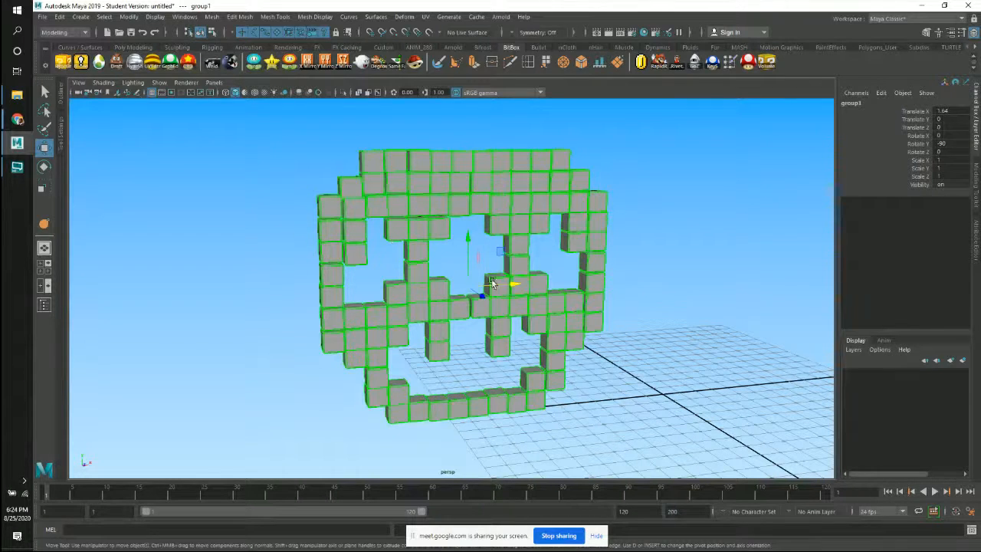
pyautogui.keyDown('alt'); pyautogui.moveTo(517, 286); pyautogui.dragTo(393, 278, button='middle'); pyautogui.keyUp('alt')
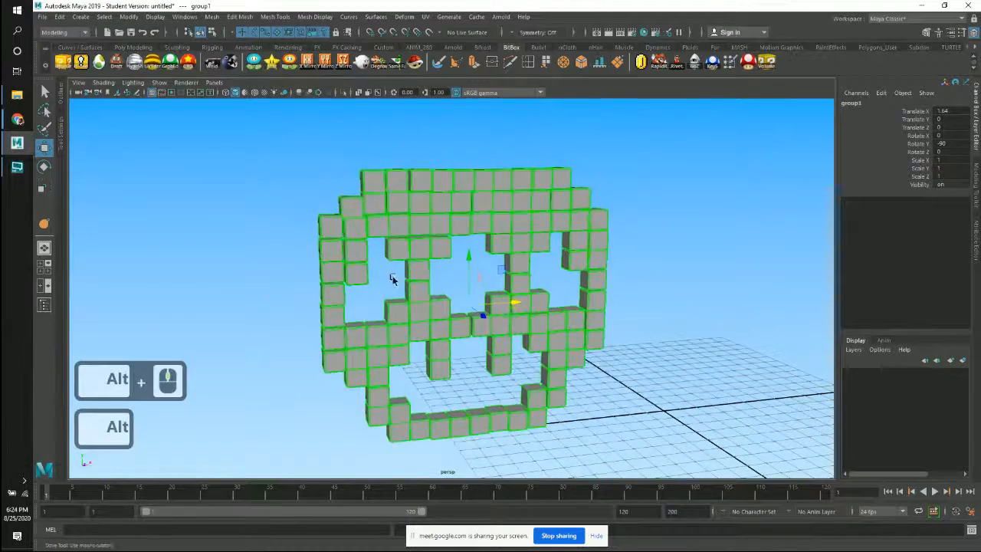
pyautogui.keyDown('alt'); pyautogui.moveTo(394, 278); pyautogui.dragTo(477, 308, button='right'); pyautogui.keyUp('alt')
pyautogui.moveTo(477, 307)
pyautogui.keyDown('alt'); pyautogui.mouseDown()
pyautogui.moveTo(448, 307)
pyautogui.moveTo(471, 261)
pyautogui.moveTo(466, 294)
pyautogui.mouseUp(); pyautogui.keyUp('alt')
# Step: Inspect the outline's bottom row of cubes up close, picking a single cube in that row
pyautogui.click(447, 305)
pyautogui.click(472, 239)
pyautogui.keyDown('alt'); pyautogui.moveTo(465, 293); pyautogui.dragTo(438, 254, button='middle'); pyautogui.keyUp('alt')
pyautogui.keyDown('alt'); pyautogui.moveTo(644, 293); pyautogui.dragTo(549, 375, button='right'); pyautogui.keyUp('alt')
pyautogui.keyDown('alt'); pyautogui.moveTo(575, 398); pyautogui.dragTo(562, 278, button='middle'); pyautogui.keyUp('alt')
pyautogui.keyDown('alt'); pyautogui.moveTo(562, 278); pyautogui.dragTo(560, 293); pyautogui.keyUp('alt')
pyautogui.keyDown('alt'); pyautogui.moveTo(562, 310); pyautogui.dragTo(449, 355, button='middle'); pyautogui.keyUp('alt')
pyautogui.click(495, 383)
pyautogui.keyDown('alt'); pyautogui.moveTo(494, 384); pyautogui.dragTo(512, 326); pyautogui.keyUp('alt')
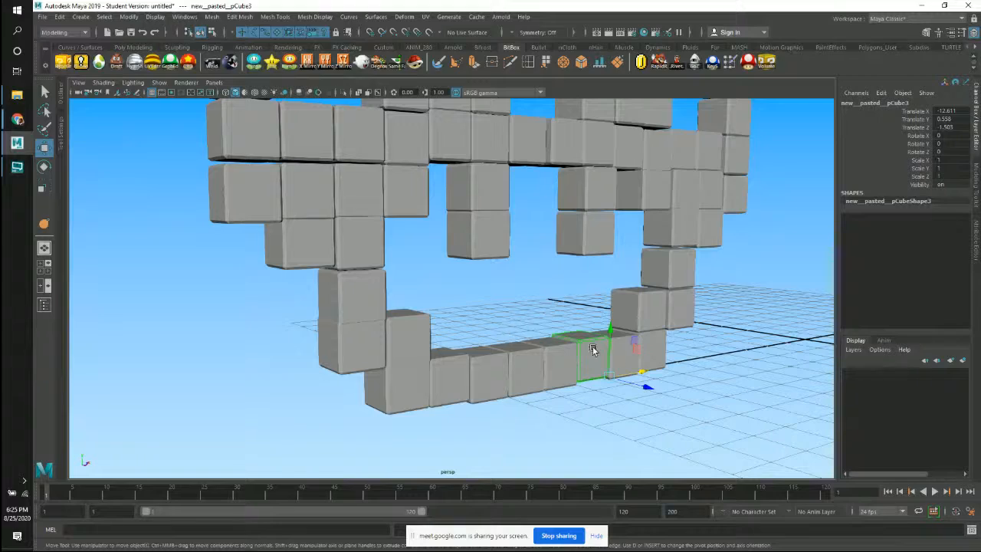
pyautogui.keyDown('alt'); pyautogui.moveTo(507, 324); pyautogui.dragTo(547, 309); pyautogui.keyUp('alt')
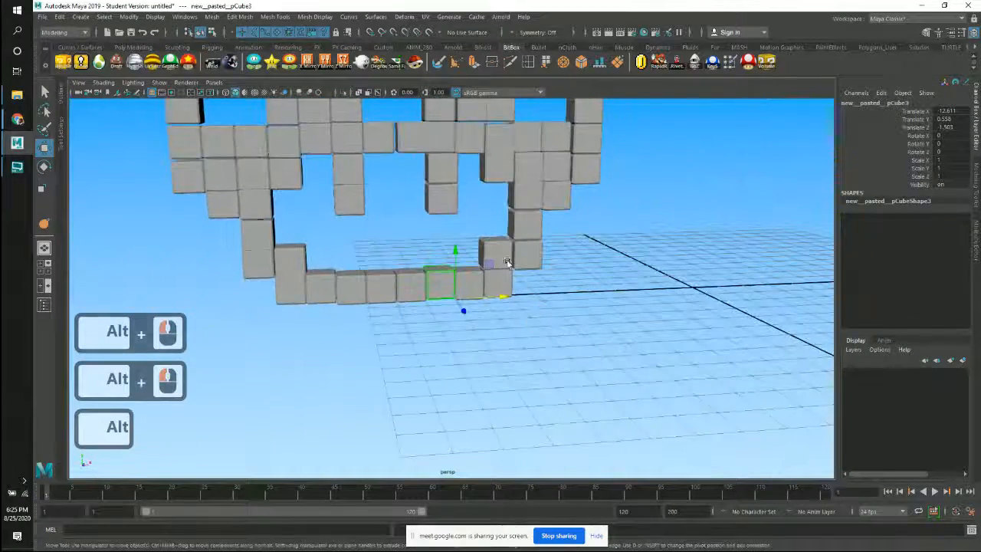
pyautogui.keyDown('alt'); pyautogui.moveTo(554, 290); pyautogui.dragTo(543, 264, button='middle'); pyautogui.keyUp('alt')
pyautogui.keyDown('alt'); pyautogui.moveTo(543, 264); pyautogui.dragTo(535, 308); pyautogui.keyUp('alt')
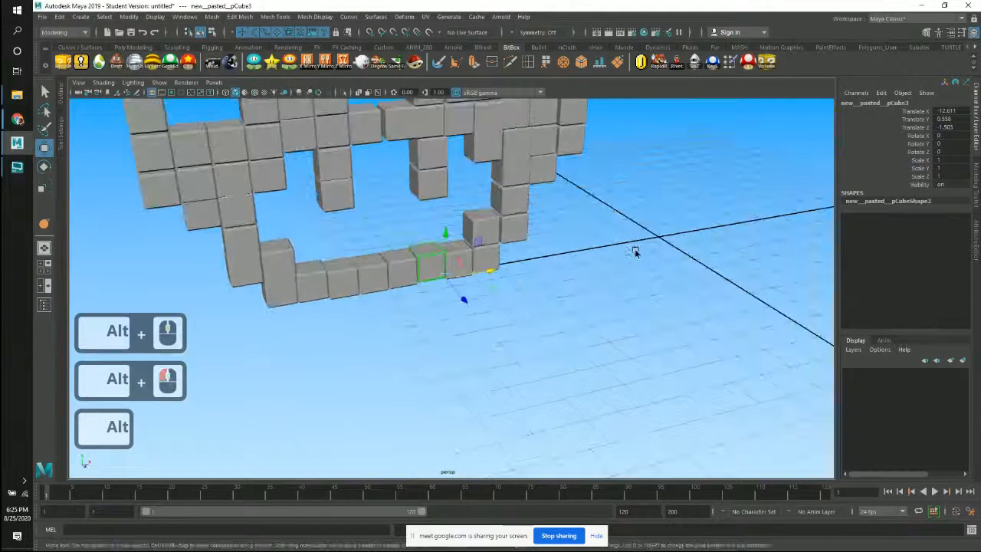
# Step: Clear the selection and create a polygon cube at the grid origin
pyautogui.click(635, 252)
pyautogui.keyDown('alt'); pyautogui.moveTo(635, 252); pyautogui.dragTo(580, 261, button='middle'); pyautogui.keyUp('alt')
pyautogui.keyDown('shift'); pyautogui.rightClick(611, 253); pyautogui.keyUp('shift')
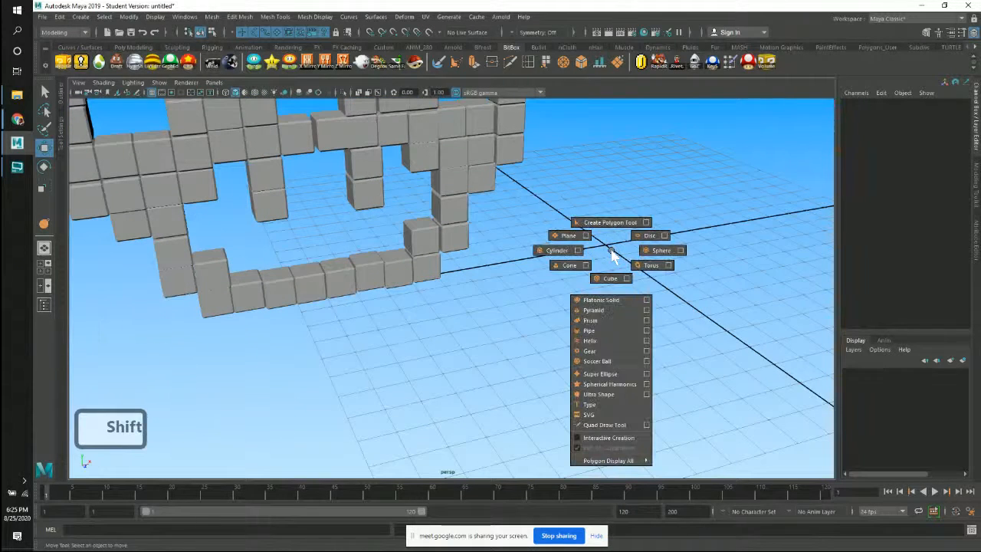
pyautogui.keyDown('shift'); pyautogui.moveTo(611, 253); pyautogui.dragTo(610, 278, button='right'); pyautogui.keyUp('shift')
# Step: Compare the new cube at the origin with the bottom row of cubes in the outline
pyautogui.keyDown('alt'); pyautogui.moveTo(615, 260); pyautogui.dragTo(619, 249); pyautogui.keyUp('alt')
pyautogui.keyDown('alt'); pyautogui.moveTo(536, 232); pyautogui.dragTo(519, 265, button='middle'); pyautogui.keyUp('alt')
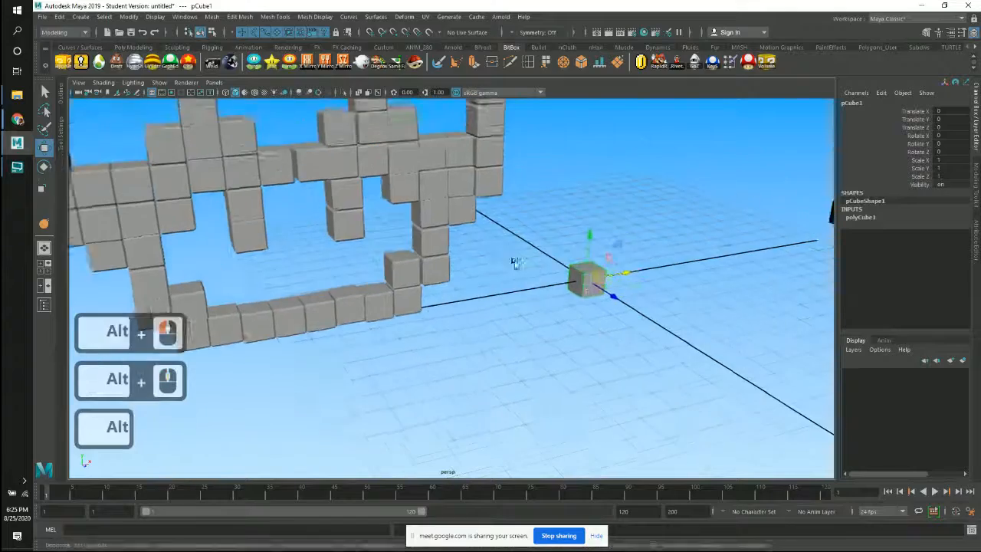
pyautogui.keyDown('alt'); pyautogui.moveTo(519, 265); pyautogui.dragTo(511, 297, button='right'); pyautogui.keyUp('alt')
pyautogui.keyDown('alt'); pyautogui.moveTo(573, 279); pyautogui.dragTo(517, 302, button='middle'); pyautogui.keyUp('alt')
pyautogui.keyDown('alt'); pyautogui.moveTo(516, 302); pyautogui.dragTo(567, 350, button='right'); pyautogui.keyUp('alt')
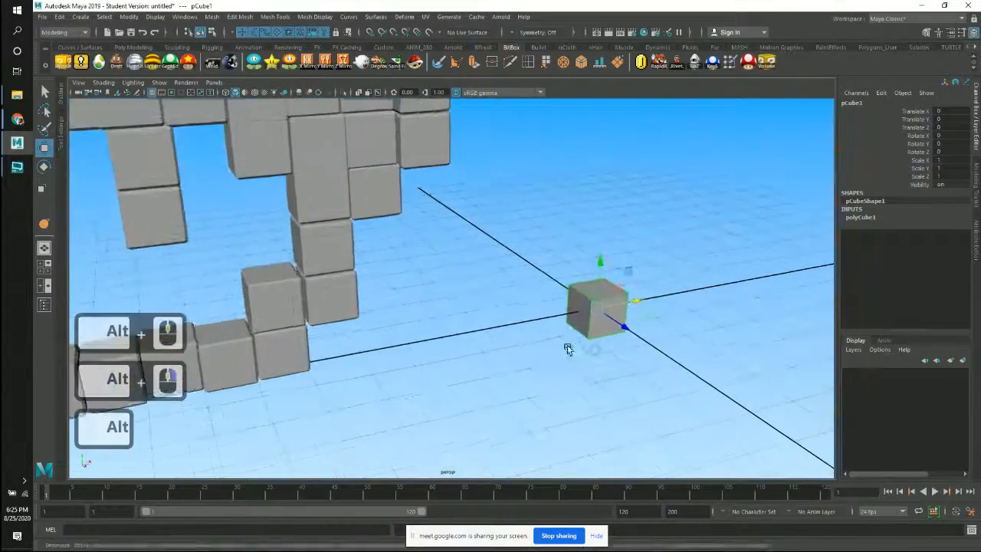
pyautogui.keyDown('alt'); pyautogui.moveTo(466, 344); pyautogui.dragTo(564, 300, button='middle'); pyautogui.keyUp('alt')
pyautogui.keyDown('alt'); pyautogui.moveTo(564, 300); pyautogui.dragTo(560, 281, button='right'); pyautogui.keyUp('alt')
pyautogui.keyDown('alt'); pyautogui.moveTo(560, 280); pyautogui.dragTo(570, 252, button='middle'); pyautogui.keyUp('alt')
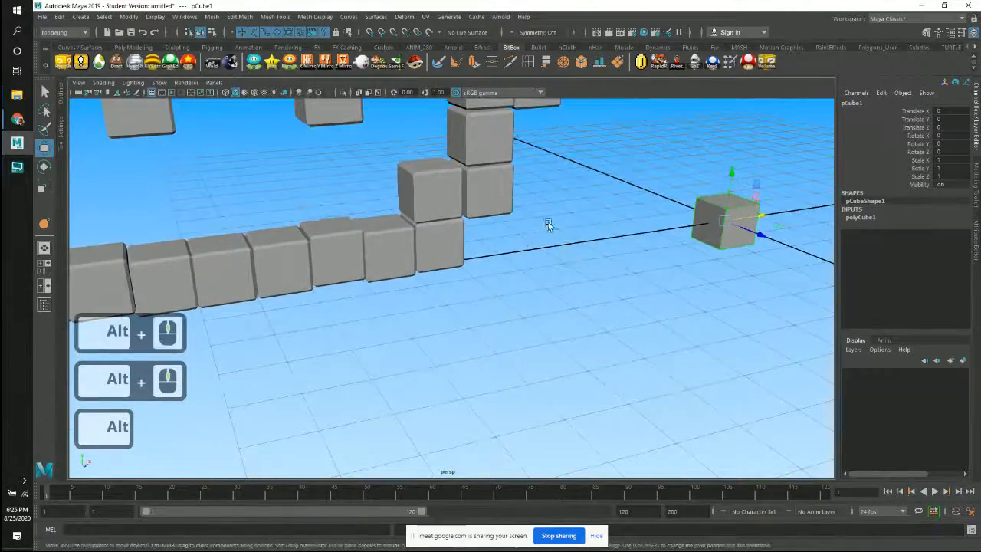
pyautogui.keyDown('alt'); pyautogui.moveTo(547, 219); pyautogui.dragTo(550, 288, button='right'); pyautogui.keyUp('alt')
pyautogui.keyDown('alt'); pyautogui.moveTo(550, 288); pyautogui.dragTo(550, 312, button='middle'); pyautogui.keyUp('alt')
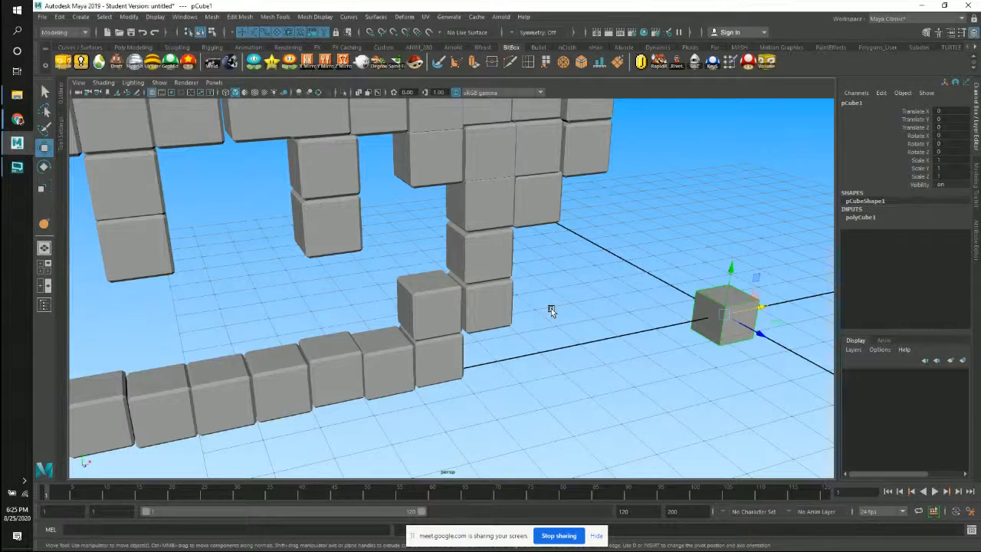
pyautogui.keyDown('alt'); pyautogui.moveTo(627, 340); pyautogui.dragTo(535, 270); pyautogui.keyUp('alt')
pyautogui.keyDown('alt'); pyautogui.moveTo(535, 270); pyautogui.dragTo(539, 286, button='middle'); pyautogui.keyUp('alt')
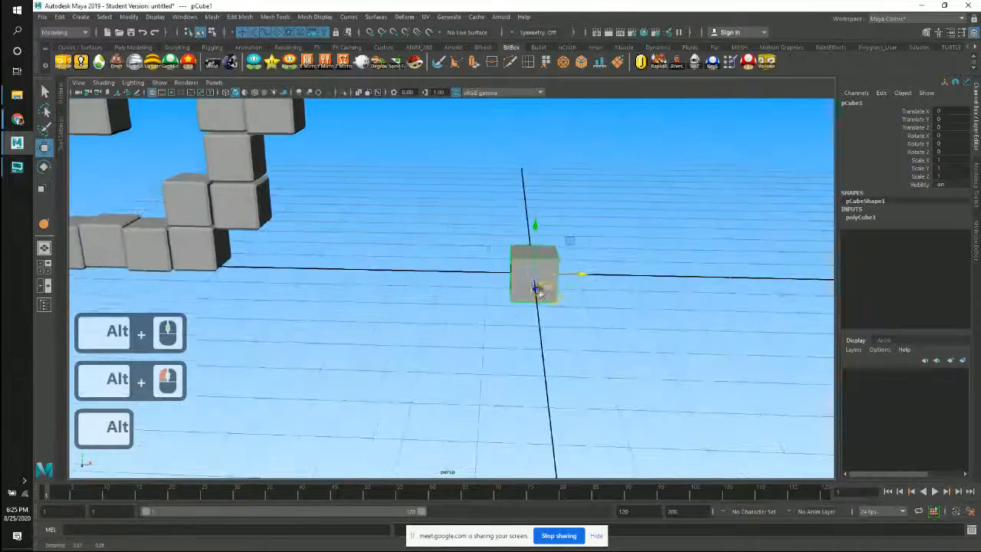
# Step: Examine the upper rows of the outline and the origin cube's placement on the grid lines
pyautogui.keyDown('alt'); pyautogui.moveTo(613, 329); pyautogui.dragTo(626, 295); pyautogui.keyUp('alt')
pyautogui.keyDown('alt'); pyautogui.moveTo(625, 295); pyautogui.dragTo(479, 266, button='right'); pyautogui.keyUp('alt')
pyautogui.keyDown('alt'); pyautogui.moveTo(479, 267); pyautogui.dragTo(542, 348, button='middle'); pyautogui.keyUp('alt')
pyautogui.keyDown('alt'); pyautogui.moveTo(396, 115); pyautogui.dragTo(512, 287, button='middle'); pyautogui.keyUp('alt')
pyautogui.keyDown('alt'); pyautogui.moveTo(344, 212); pyautogui.dragTo(414, 201, button='middle'); pyautogui.keyUp('alt')
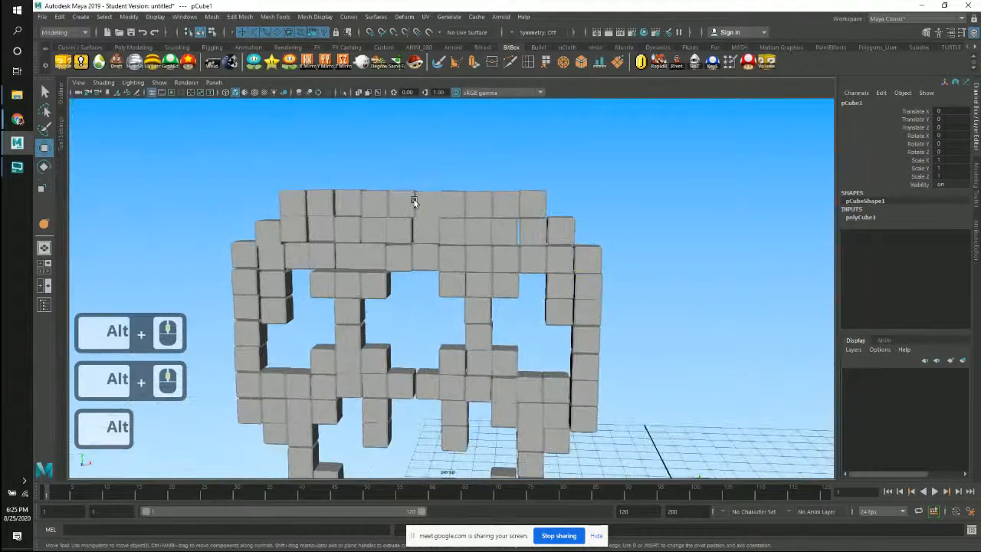
pyautogui.keyDown('alt'); pyautogui.moveTo(667, 344); pyautogui.dragTo(524, 119, button='middle'); pyautogui.keyUp('alt')
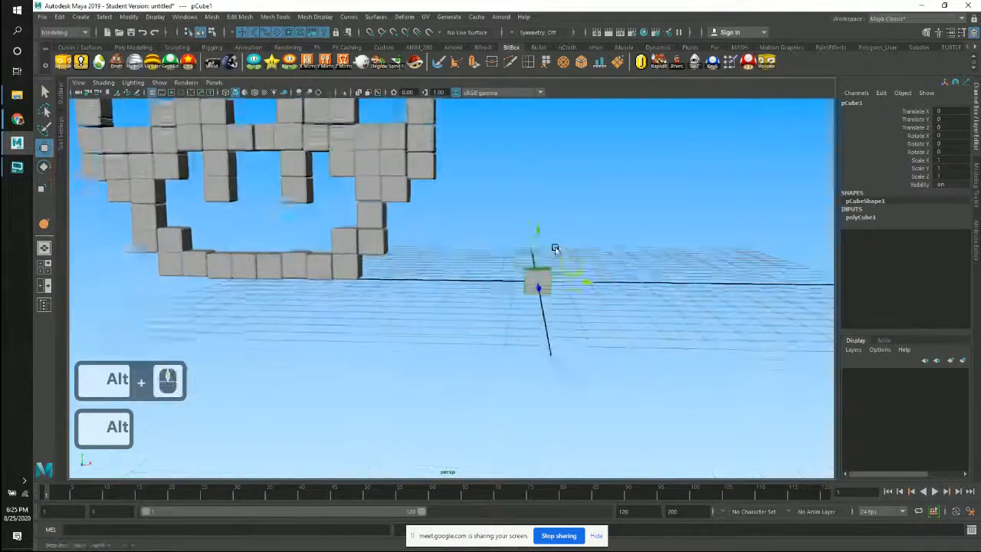
pyautogui.keyDown('alt'); pyautogui.moveTo(554, 250); pyautogui.dragTo(688, 326, button='right'); pyautogui.keyUp('alt')
pyautogui.keyDown('alt'); pyautogui.moveTo(687, 325); pyautogui.dragTo(601, 300); pyautogui.keyUp('alt')
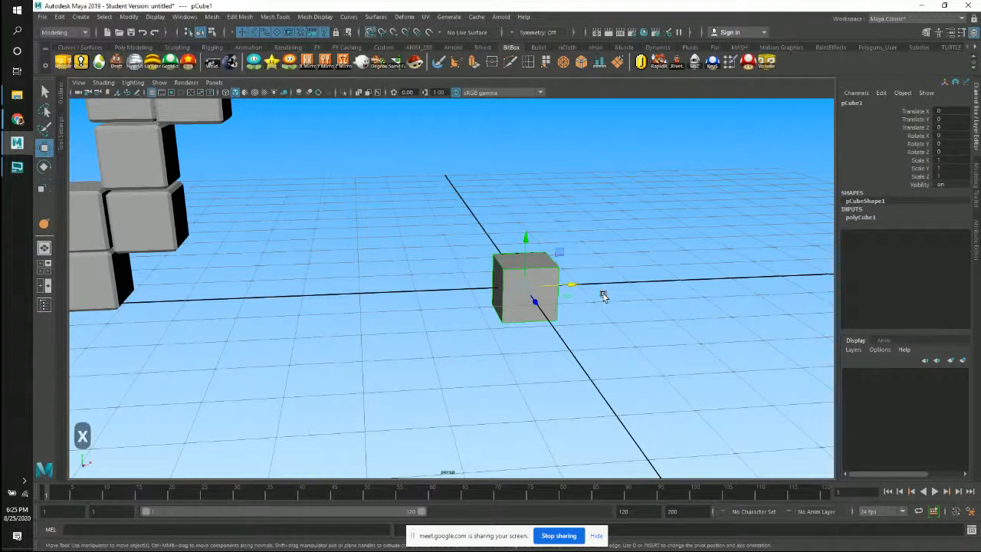
# Step: Try to raise the origin cube along the Y axis
pyautogui.keyDown('alt'); pyautogui.moveTo(623, 324); pyautogui.dragTo(521, 268); pyautogui.keyUp('alt')
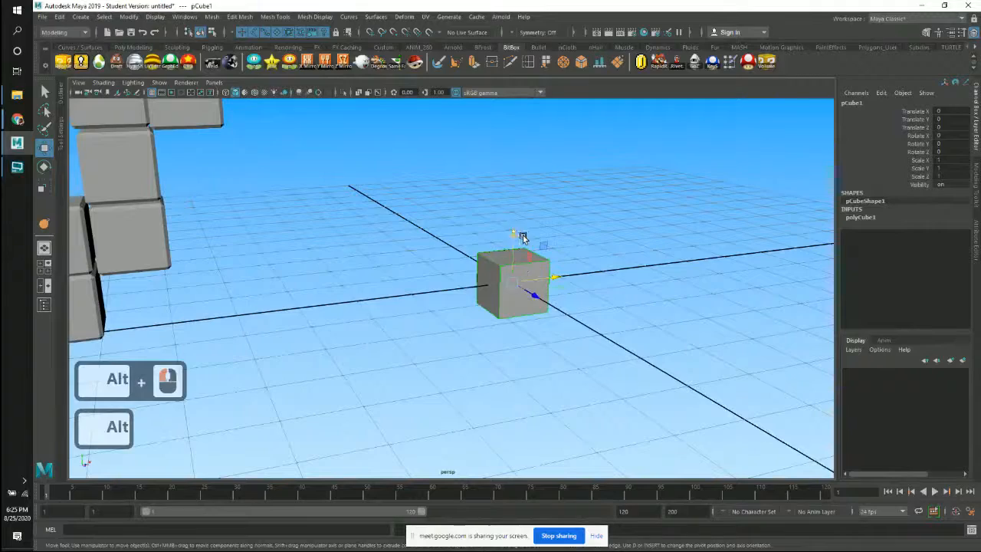
pyautogui.moveTo(513, 233); pyautogui.dragTo(518, 181)
pyautogui.press('z')
# Step: Examine the full pixel-art outline in relation to the cube at the origin
pyautogui.moveTo(567, 275)
pyautogui.keyDown('alt'); pyautogui.mouseDown(button='middle')
pyautogui.moveTo(576, 254)
pyautogui.moveTo(613, 269)
pyautogui.mouseUp(button='middle'); pyautogui.keyUp('alt')
pyautogui.keyDown('alt'); pyautogui.moveTo(613, 270); pyautogui.dragTo(571, 261, button='right'); pyautogui.keyUp('alt')
pyautogui.keyDown('alt'); pyautogui.moveTo(572, 261); pyautogui.dragTo(674, 311, button='middle'); pyautogui.keyUp('alt')
pyautogui.keyDown('alt'); pyautogui.moveTo(556, 203); pyautogui.dragTo(658, 318, button='middle'); pyautogui.keyUp('alt')
pyautogui.keyDown('alt'); pyautogui.moveTo(602, 249); pyautogui.dragTo(641, 322, button='middle'); pyautogui.keyUp('alt')
pyautogui.keyDown('alt'); pyautogui.moveTo(628, 295); pyautogui.dragTo(574, 230, button='right'); pyautogui.keyUp('alt')
pyautogui.keyDown('alt'); pyautogui.moveTo(571, 211); pyautogui.dragTo(605, 276, button='middle'); pyautogui.keyUp('alt')
pyautogui.keyDown('alt'); pyautogui.moveTo(627, 265); pyautogui.dragTo(529, 253, button='right'); pyautogui.keyUp('alt')
pyautogui.keyDown('alt'); pyautogui.moveTo(663, 379); pyautogui.dragTo(516, 237, button='middle'); pyautogui.keyUp('alt')
pyautogui.keyDown('alt'); pyautogui.moveTo(592, 364); pyautogui.dragTo(523, 260, button='middle'); pyautogui.keyUp('alt')
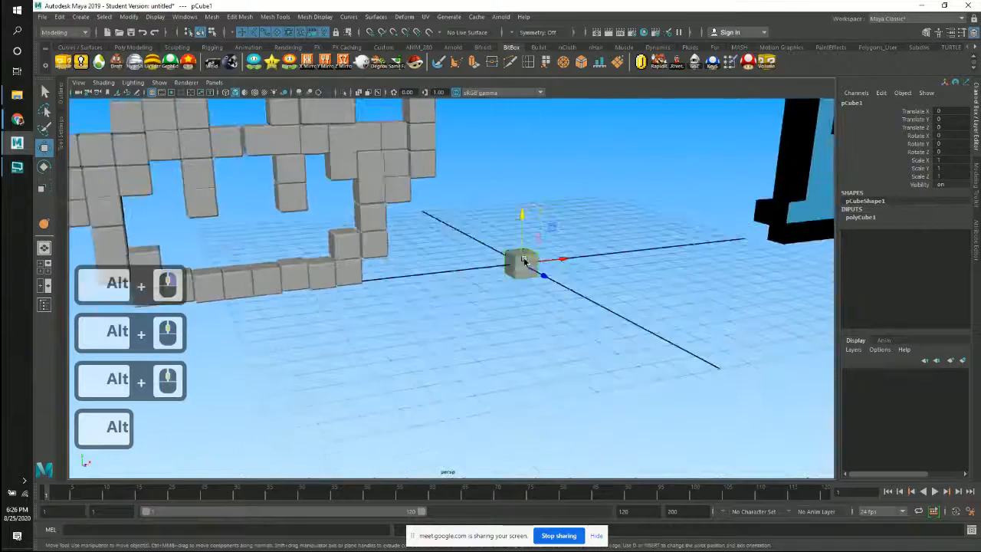
# Step: Inspect the origin cube up close, checking its centre pivot and corners against the grid lines
pyautogui.keyDown('alt'); pyautogui.moveTo(523, 259); pyautogui.dragTo(579, 305, button='right'); pyautogui.keyUp('alt')
pyautogui.keyDown('alt'); pyautogui.moveTo(602, 295); pyautogui.dragTo(570, 387, button='middle'); pyautogui.keyUp('alt')
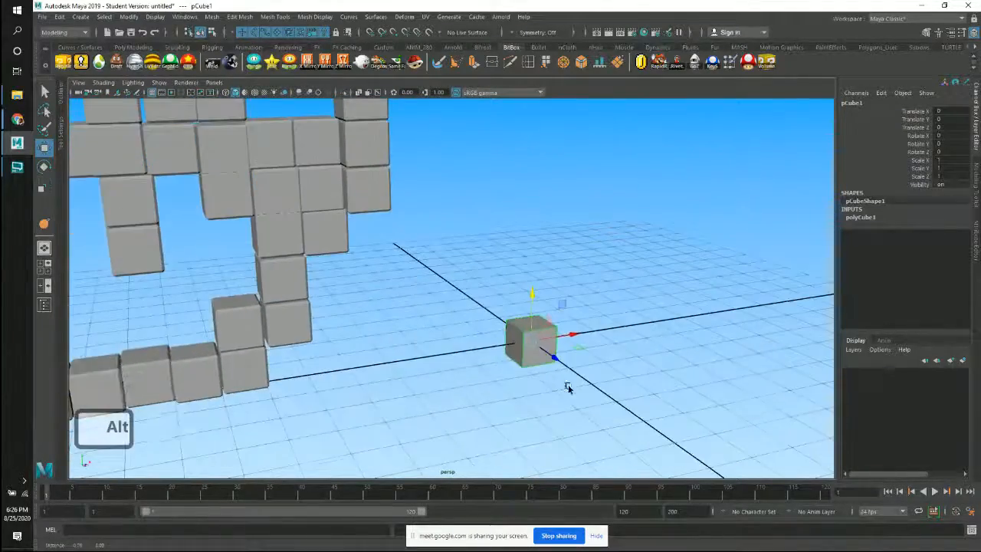
pyautogui.keyDown('alt'); pyautogui.moveTo(566, 383); pyautogui.dragTo(619, 368, button='right'); pyautogui.keyUp('alt')
pyautogui.keyDown('alt'); pyautogui.moveTo(553, 377); pyautogui.dragTo(525, 305, button='middle'); pyautogui.keyUp('alt')
pyautogui.keyDown('alt'); pyautogui.moveTo(525, 305); pyautogui.dragTo(585, 322); pyautogui.keyUp('alt')
pyautogui.keyDown('alt'); pyautogui.moveTo(584, 323); pyautogui.dragTo(621, 337, button='right'); pyautogui.keyUp('alt')
pyautogui.keyDown('alt'); pyautogui.moveTo(542, 350); pyautogui.dragTo(458, 335, button='middle'); pyautogui.keyUp('alt')
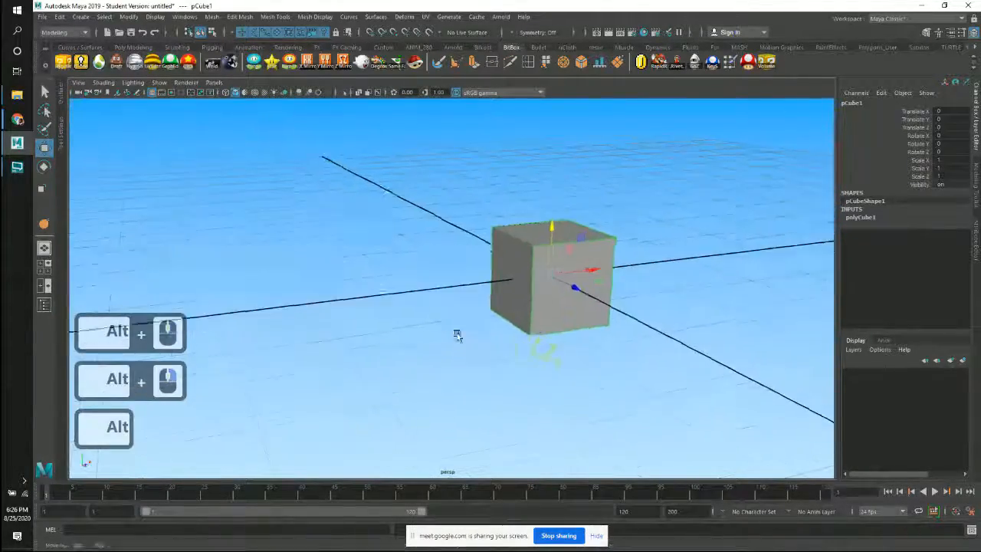
pyautogui.keyDown('alt'); pyautogui.moveTo(582, 310); pyautogui.dragTo(490, 337); pyautogui.keyUp('alt')
pyautogui.keyDown('alt'); pyautogui.moveTo(508, 339); pyautogui.dragTo(500, 392, button='middle'); pyautogui.keyUp('alt')
pyautogui.keyDown('alt'); pyautogui.moveTo(483, 337); pyautogui.dragTo(543, 316); pyautogui.keyUp('alt')
pyautogui.keyDown('alt'); pyautogui.moveTo(458, 326); pyautogui.dragTo(468, 306, button='middle'); pyautogui.keyUp('alt')
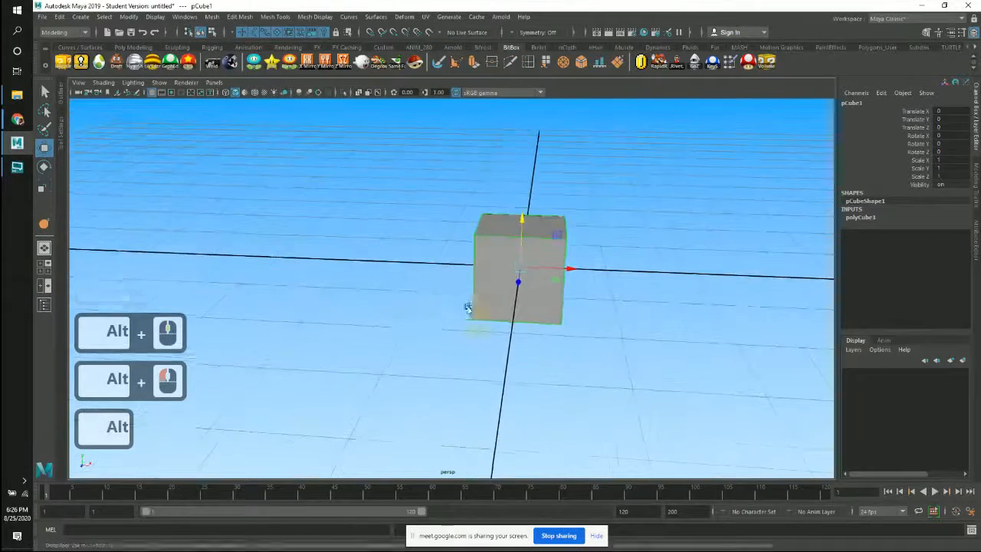
pyautogui.keyDown('alt'); pyautogui.moveTo(479, 329); pyautogui.dragTo(560, 396, button='right'); pyautogui.keyUp('alt')
pyautogui.keyDown('alt'); pyautogui.moveTo(499, 361); pyautogui.dragTo(485, 319, button='middle'); pyautogui.keyUp('alt')
pyautogui.keyDown('alt'); pyautogui.moveTo(485, 318); pyautogui.dragTo(460, 319); pyautogui.keyUp('alt')
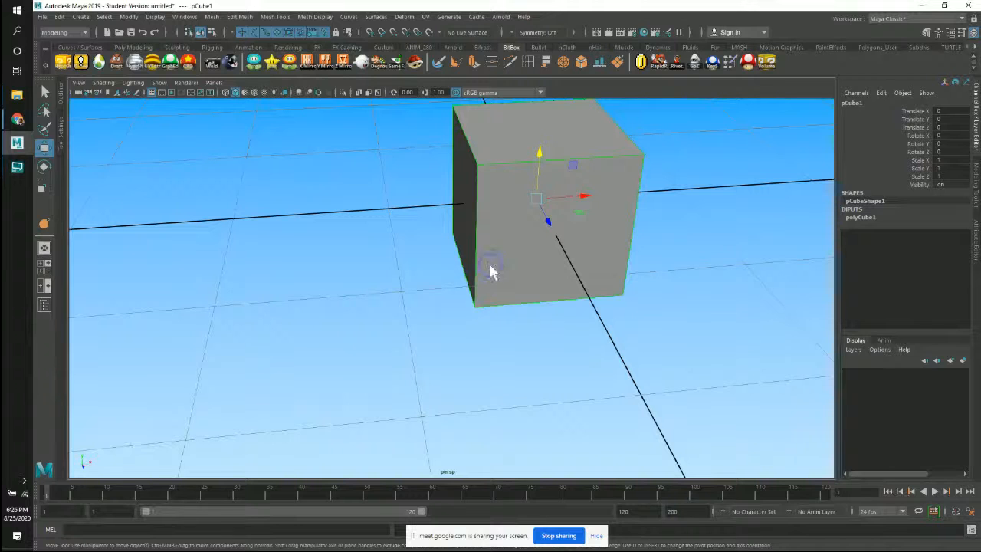
# Step: Select the origin cube's lower front corner vertex in vertex mode and compare it with the outline's corner cube
pyautogui.moveTo(490, 266); pyautogui.dragTo(452, 268, button='right')
pyautogui.moveTo(466, 287); pyautogui.dragTo(502, 340)
pyautogui.keyDown('alt'); pyautogui.moveTo(512, 339); pyautogui.dragTo(510, 335, button='middle'); pyautogui.keyUp('alt')
pyautogui.keyDown('alt'); pyautogui.moveTo(510, 334); pyautogui.dragTo(455, 311); pyautogui.keyUp('alt')
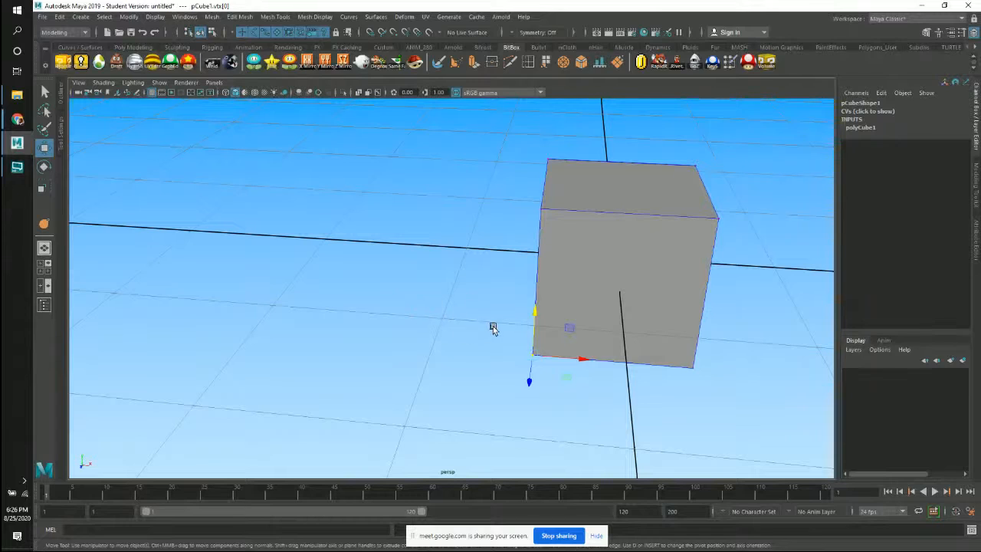
pyautogui.keyDown('alt'); pyautogui.moveTo(536, 331); pyautogui.dragTo(309, 278, button='right'); pyautogui.keyUp('alt')
pyautogui.keyDown('alt'); pyautogui.moveTo(309, 278); pyautogui.dragTo(577, 327, button='middle'); pyautogui.keyUp('alt')
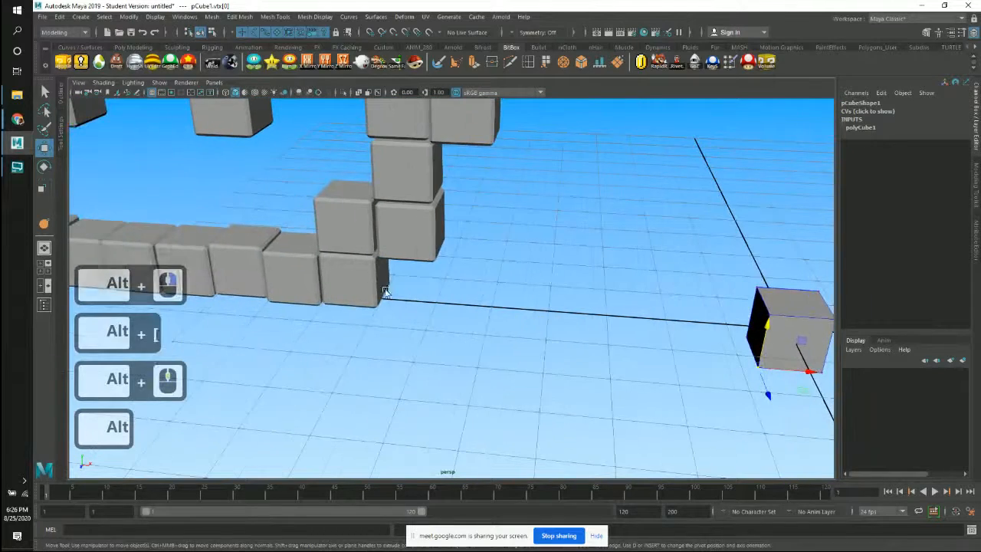
pyautogui.keyDown('alt'); pyautogui.moveTo(385, 293); pyautogui.dragTo(510, 335, button='middle'); pyautogui.keyUp('alt')
pyautogui.keyDown('alt'); pyautogui.moveTo(604, 289); pyautogui.dragTo(287, 220, button='middle'); pyautogui.keyUp('alt')
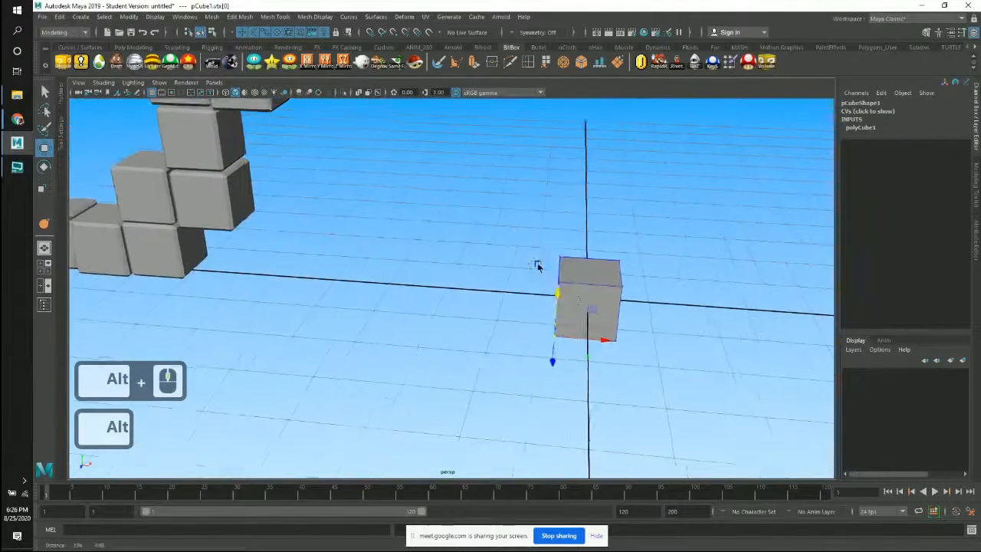
# Step: Return the origin cube to object mode and select the whole cube
pyautogui.keyDown('alt'); pyautogui.moveTo(538, 266); pyautogui.dragTo(436, 193, button='middle'); pyautogui.keyUp('alt')
pyautogui.keyDown('alt'); pyautogui.moveTo(521, 253); pyautogui.dragTo(689, 345, button='right'); pyautogui.keyUp('alt')
pyautogui.moveTo(543, 161); pyautogui.dragTo(590, 144, button='right')
pyautogui.click(573, 229)
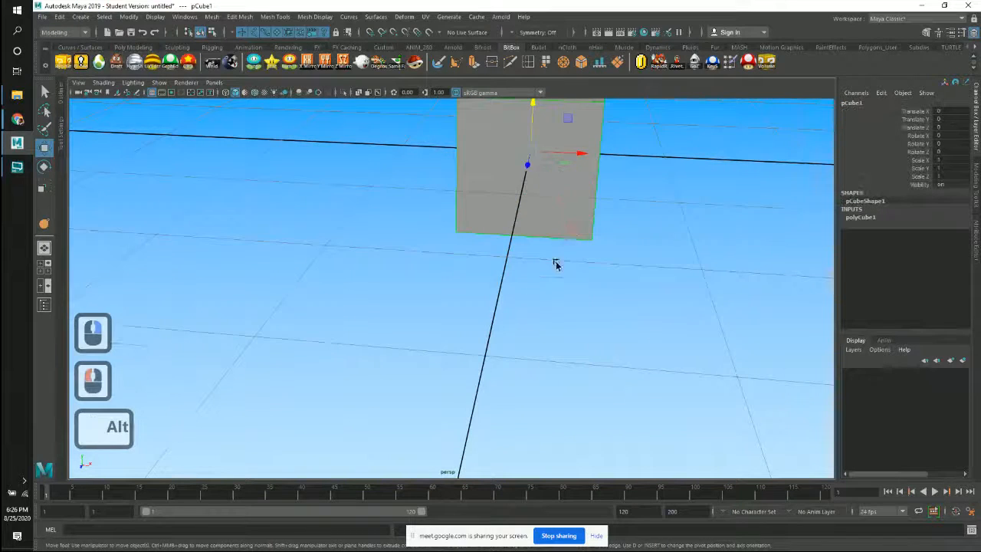
pyautogui.keyDown('alt'); pyautogui.moveTo(556, 264); pyautogui.dragTo(490, 349, button='middle'); pyautogui.keyUp('alt')
pyautogui.keyDown('alt'); pyautogui.moveTo(491, 348); pyautogui.dragTo(556, 294); pyautogui.keyUp('alt')
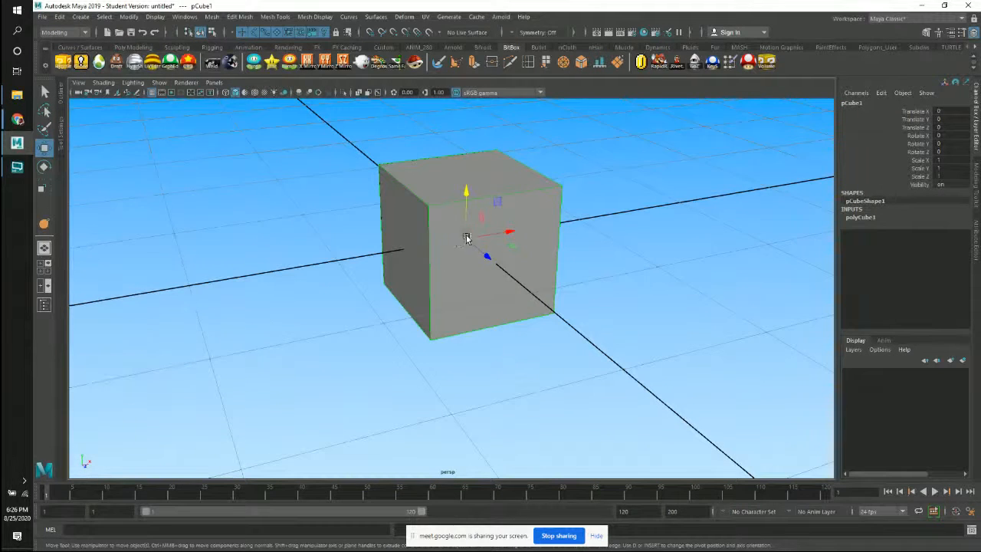
pyautogui.keyDown('alt'); pyautogui.moveTo(475, 294); pyautogui.dragTo(508, 299, button='middle'); pyautogui.keyUp('alt')
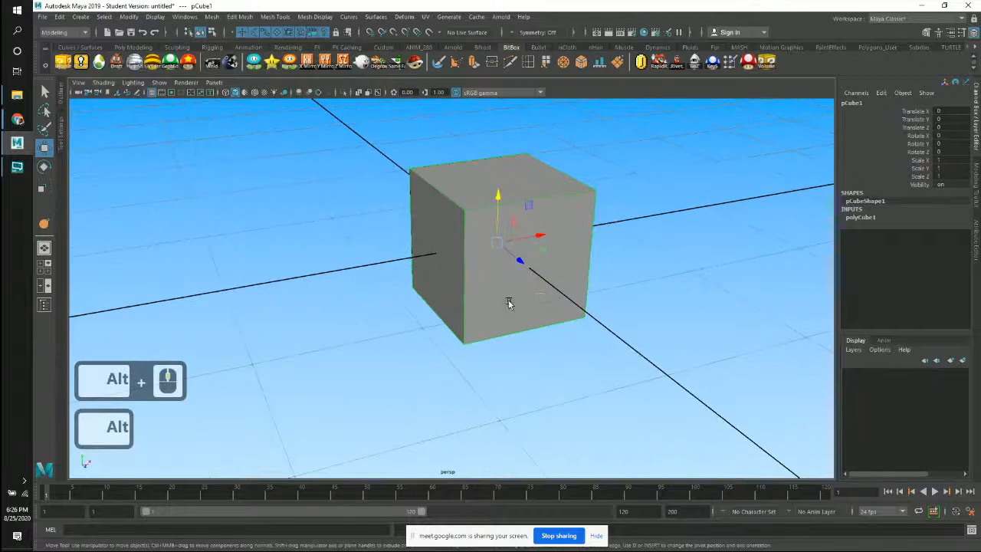
pyautogui.keyDown('alt'); pyautogui.moveTo(508, 298); pyautogui.dragTo(497, 299); pyautogui.keyUp('alt')
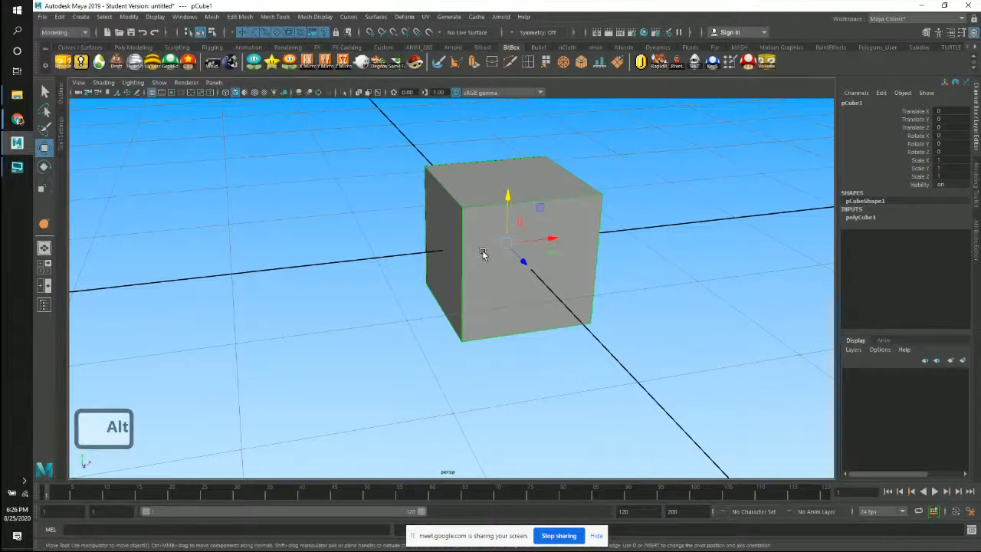
# Step: Examine the gaps and overlaps between neighbouring cubes in the middle rows of the outline
pyautogui.keyDown('alt'); pyautogui.moveTo(484, 255); pyautogui.dragTo(508, 271, button='middle'); pyautogui.keyUp('alt')
pyautogui.keyDown('alt'); pyautogui.moveTo(508, 271); pyautogui.dragTo(334, 186, button='right'); pyautogui.keyUp('alt')
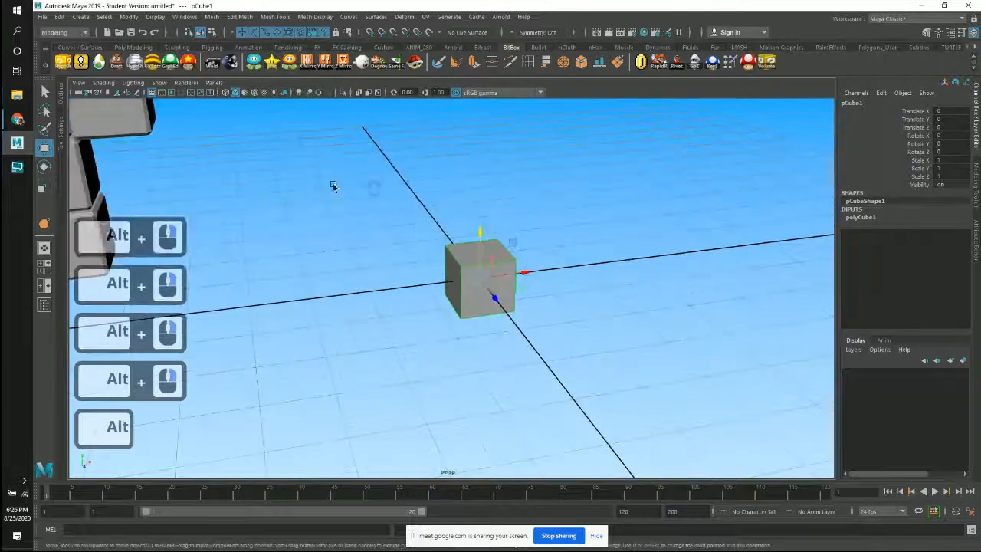
pyautogui.keyDown('alt'); pyautogui.moveTo(333, 186); pyautogui.dragTo(503, 234, button='middle'); pyautogui.keyUp('alt')
pyautogui.keyDown('alt'); pyautogui.moveTo(503, 235); pyautogui.dragTo(422, 215, button='right'); pyautogui.keyUp('alt')
pyautogui.keyDown('alt'); pyautogui.moveTo(422, 214); pyautogui.dragTo(532, 268, button='middle'); pyautogui.keyUp('alt')
pyautogui.keyDown('alt'); pyautogui.moveTo(532, 268); pyautogui.dragTo(429, 250); pyautogui.keyUp('alt')
pyautogui.keyDown('alt'); pyautogui.moveTo(429, 251); pyautogui.dragTo(492, 272, button='right'); pyautogui.keyUp('alt')
pyautogui.keyDown('alt'); pyautogui.moveTo(438, 263); pyautogui.dragTo(429, 222, button='middle'); pyautogui.keyUp('alt')
pyautogui.keyDown('alt'); pyautogui.moveTo(436, 242); pyautogui.dragTo(454, 239); pyautogui.keyUp('alt')
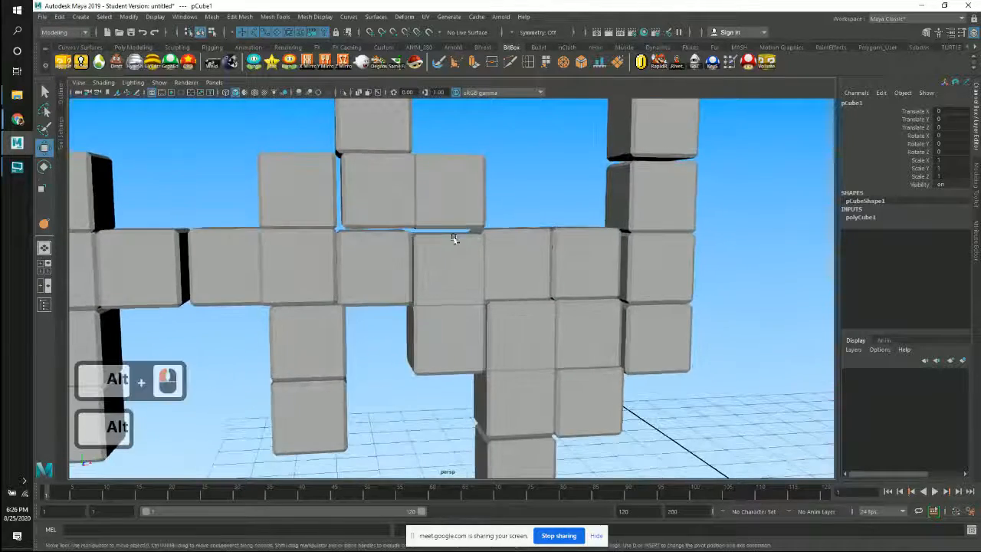
# Step: Raise two low neighbouring cubes in the outline's long middle row to align with it, setting the second to Translate Y 5.502
pyautogui.keyDown('alt'); pyautogui.moveTo(437, 294); pyautogui.dragTo(641, 256, button='middle'); pyautogui.keyUp('alt')
pyautogui.keyDown('alt'); pyautogui.moveTo(497, 230); pyautogui.dragTo(613, 227, button='middle'); pyautogui.keyUp('alt')
pyautogui.keyDown('alt'); pyautogui.moveTo(466, 228); pyautogui.dragTo(610, 259, button='middle'); pyautogui.keyUp('alt')
pyautogui.click(411, 262)
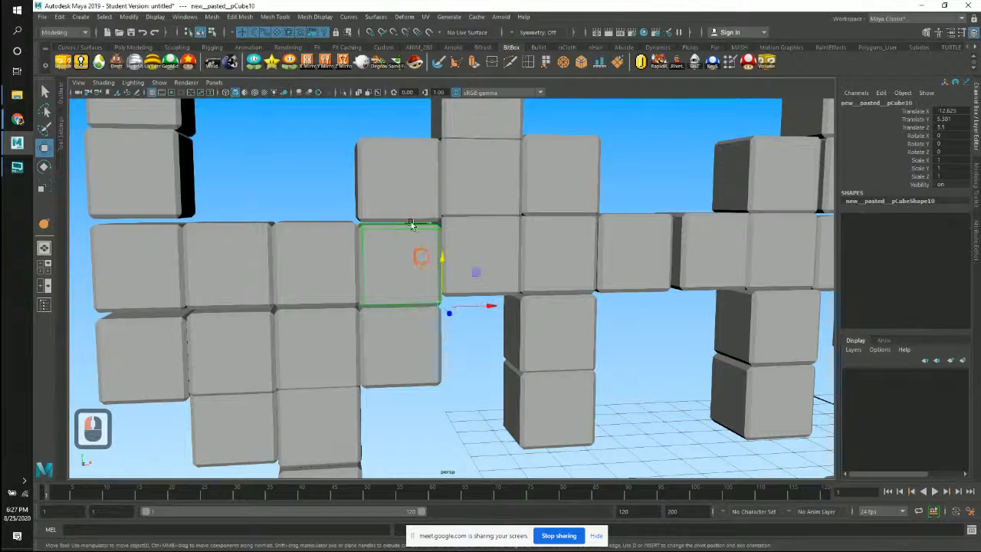
pyautogui.moveTo(445, 268); pyautogui.dragTo(446, 254)
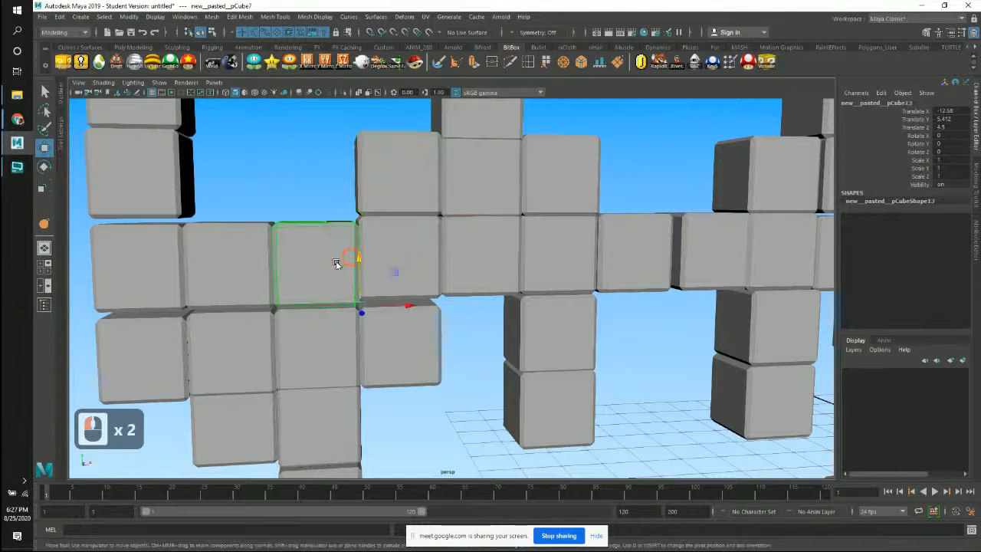
pyautogui.moveTo(356, 256); pyautogui.dragTo(355, 246)
pyautogui.keyDown('alt'); pyautogui.moveTo(475, 232); pyautogui.dragTo(230, 207, button='middle'); pyautogui.keyUp('alt')
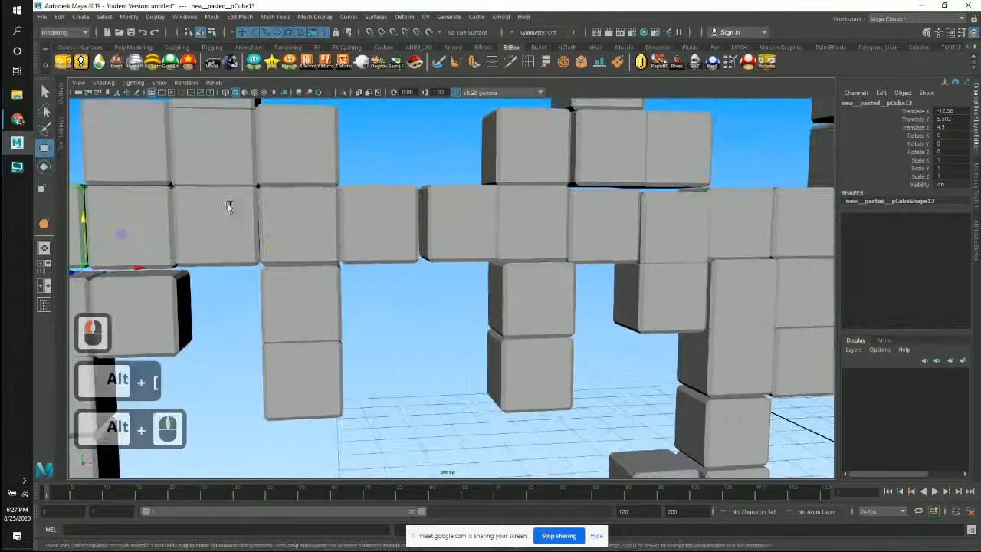
# Step: Examine the positions of several cubes around the right-hand end of the outline's long middle row
pyautogui.keyDown('alt'); pyautogui.moveTo(613, 326); pyautogui.dragTo(490, 282, button='middle'); pyautogui.keyUp('alt')
pyautogui.click(335, 251)
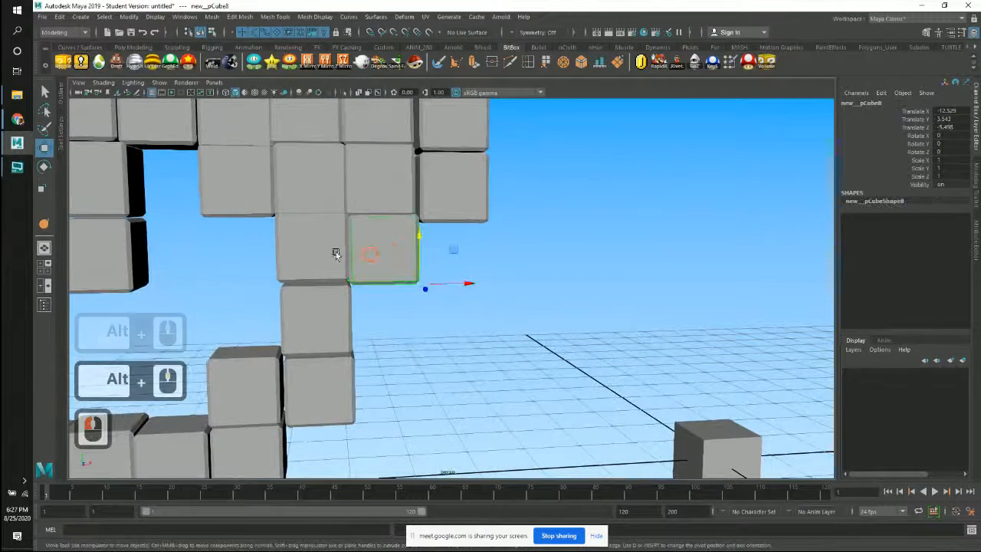
pyautogui.click(304, 223)
pyautogui.click(251, 184)
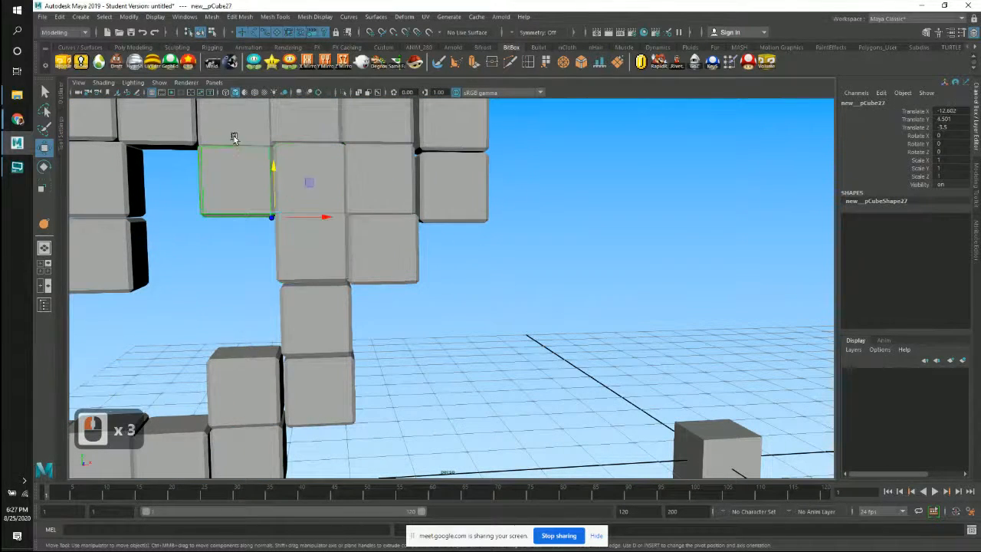
pyautogui.keyDown('alt'); pyautogui.moveTo(348, 218); pyautogui.dragTo(404, 411, button='middle'); pyautogui.keyUp('alt')
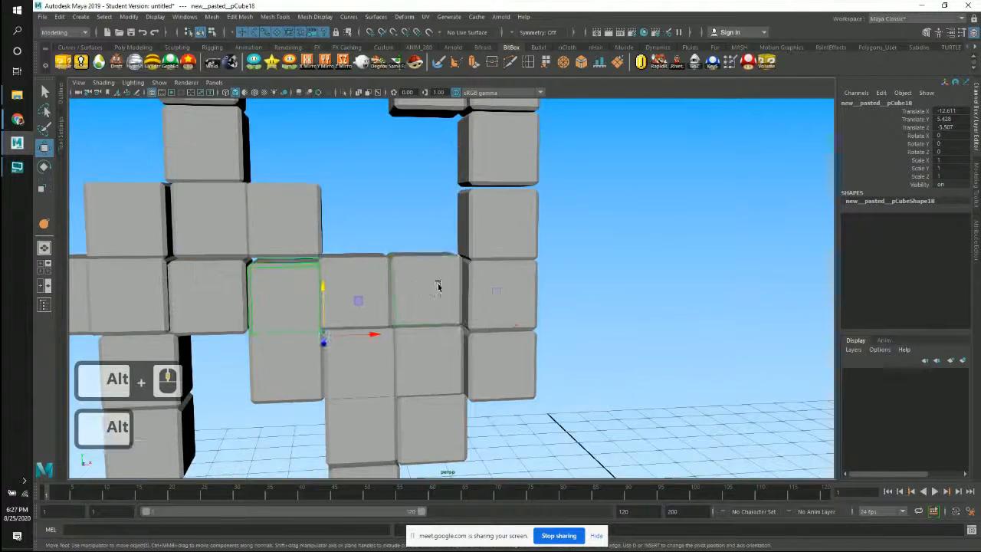
pyautogui.click(436, 285)
# Step: Select the cube at the origin and snap its pivot to the lower-left front corner vertex
pyautogui.keyDown('alt'); pyautogui.moveTo(540, 417); pyautogui.dragTo(383, 249, button='middle'); pyautogui.keyUp('alt')
pyautogui.keyDown('alt'); pyautogui.moveTo(475, 283); pyautogui.dragTo(447, 302, button='right'); pyautogui.keyUp('alt')
pyautogui.click(506, 311)
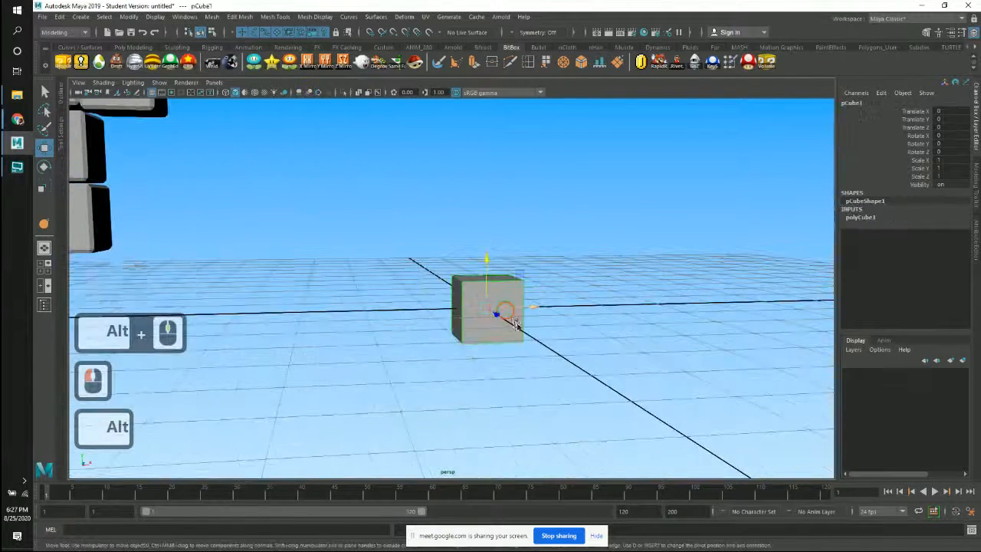
pyautogui.keyDown('alt'); pyautogui.moveTo(508, 311); pyautogui.dragTo(527, 268, button='middle'); pyautogui.keyUp('alt')
pyautogui.keyDown('alt'); pyautogui.moveTo(527, 268); pyautogui.dragTo(508, 297, button='right'); pyautogui.keyUp('alt')
pyautogui.keyDown('alt'); pyautogui.moveTo(506, 297); pyautogui.dragTo(497, 257); pyautogui.keyUp('alt')
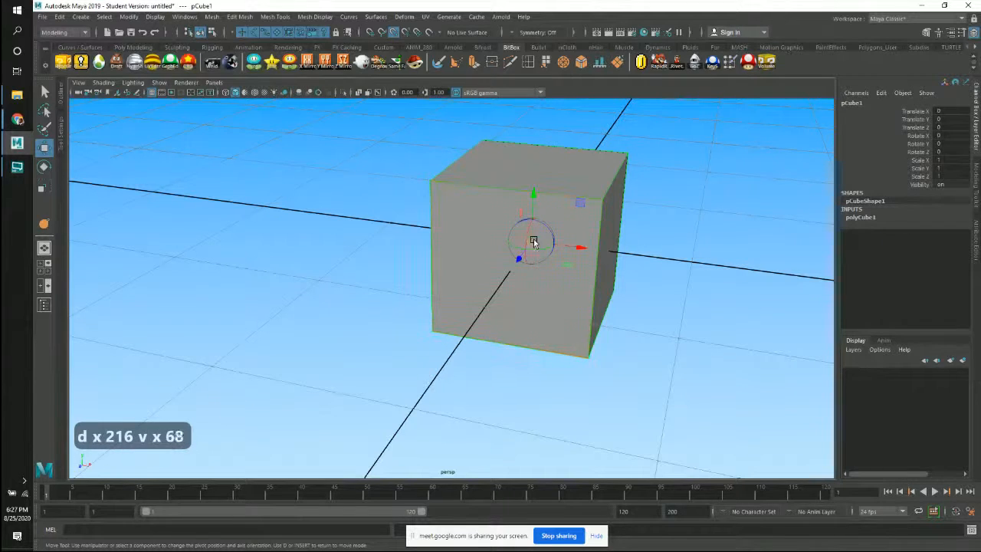
pyautogui.moveTo(533, 242); pyautogui.dragTo(447, 342)
# Step: Inspect the pivot at the origin cube's lower front corner up close and from several angles
pyautogui.keyDown('alt'); pyautogui.moveTo(446, 369); pyautogui.dragTo(453, 365); pyautogui.keyUp('alt')
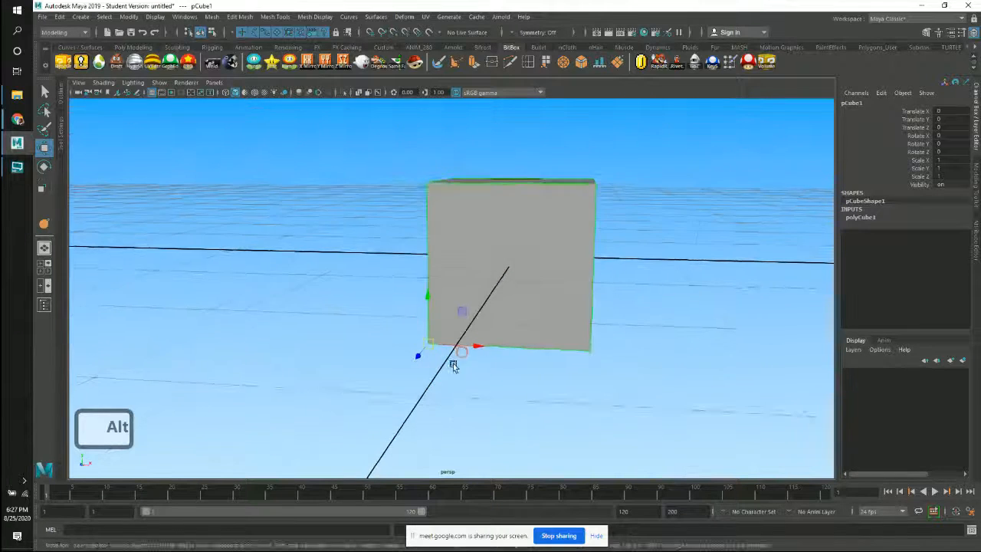
pyautogui.keyDown('alt'); pyautogui.moveTo(453, 365); pyautogui.dragTo(490, 333, button='middle'); pyautogui.keyUp('alt')
pyautogui.keyDown('alt'); pyautogui.moveTo(431, 311); pyautogui.dragTo(532, 354, button='right'); pyautogui.keyUp('alt')
pyautogui.keyDown('alt'); pyautogui.moveTo(522, 368); pyautogui.dragTo(498, 306, button='middle'); pyautogui.keyUp('alt')
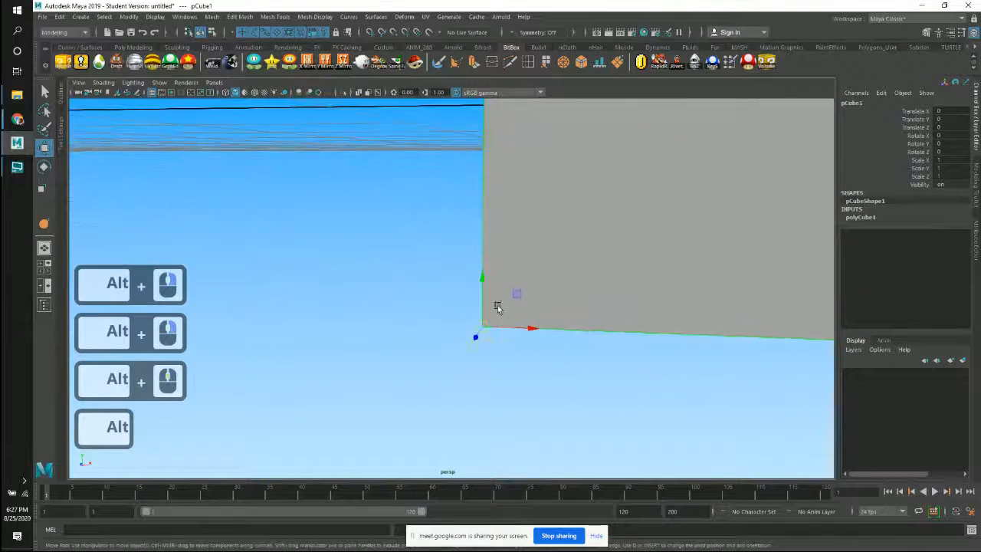
pyautogui.keyDown('alt'); pyautogui.moveTo(492, 333); pyautogui.dragTo(470, 306); pyautogui.keyUp('alt')
pyautogui.keyDown('alt'); pyautogui.moveTo(470, 306); pyautogui.dragTo(536, 293, button='right'); pyautogui.keyUp('alt')
pyautogui.keyDown('alt'); pyautogui.moveTo(573, 302); pyautogui.dragTo(593, 314); pyautogui.keyUp('alt')
pyautogui.keyDown('alt'); pyautogui.moveTo(589, 313); pyautogui.dragTo(492, 276, button='right'); pyautogui.keyUp('alt')
pyautogui.keyDown('alt'); pyautogui.moveTo(495, 270); pyautogui.dragTo(539, 320, button='middle'); pyautogui.keyUp('alt')
pyautogui.keyDown('alt'); pyautogui.moveTo(437, 317); pyautogui.dragTo(525, 332); pyautogui.keyUp('alt')
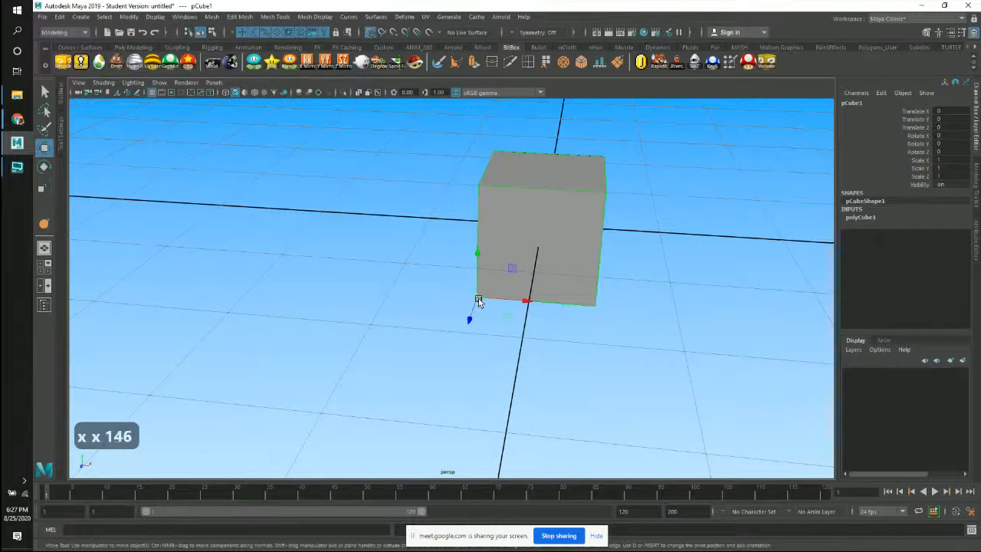
# Step: Grid-snap the cube by its corner pivot to Translate X -1.5, Y 0.5, Z 1.5
pyautogui.moveTo(478, 299); pyautogui.dragTo(281, 253)
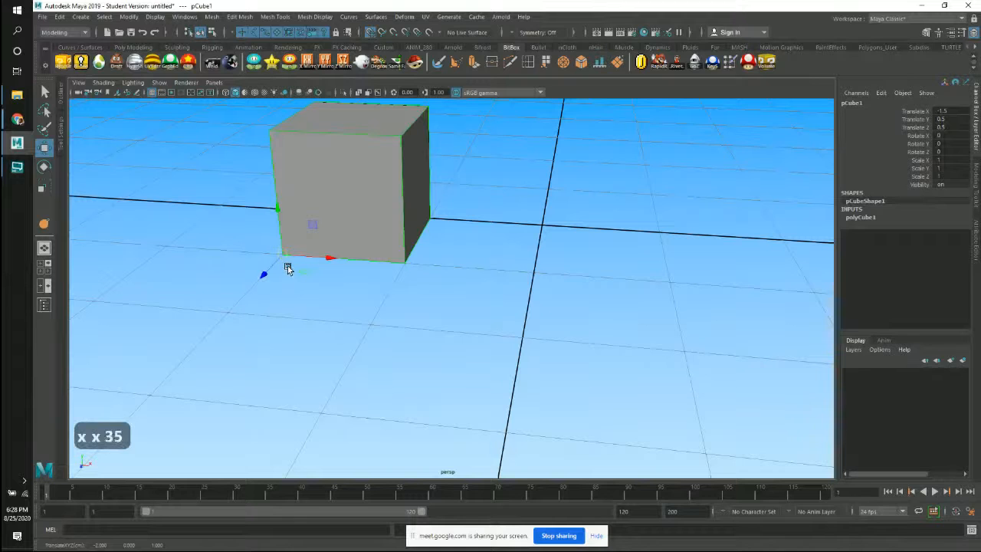
pyautogui.moveTo(283, 257); pyautogui.dragTo(457, 295)
pyautogui.keyDown('alt'); pyautogui.moveTo(458, 295); pyautogui.dragTo(164, 265, button='right'); pyautogui.keyUp('alt')
pyautogui.keyDown('alt'); pyautogui.moveTo(163, 265); pyautogui.dragTo(460, 289, button='middle'); pyautogui.keyUp('alt')
pyautogui.moveTo(460, 289)
pyautogui.keyDown('alt'); pyautogui.mouseDown(button='right')
pyautogui.moveTo(391, 287)
pyautogui.moveTo(445, 296)
pyautogui.mouseUp(button='right'); pyautogui.keyUp('alt')
pyautogui.keyDown('alt'); pyautogui.moveTo(443, 295); pyautogui.dragTo(422, 278); pyautogui.keyUp('alt')
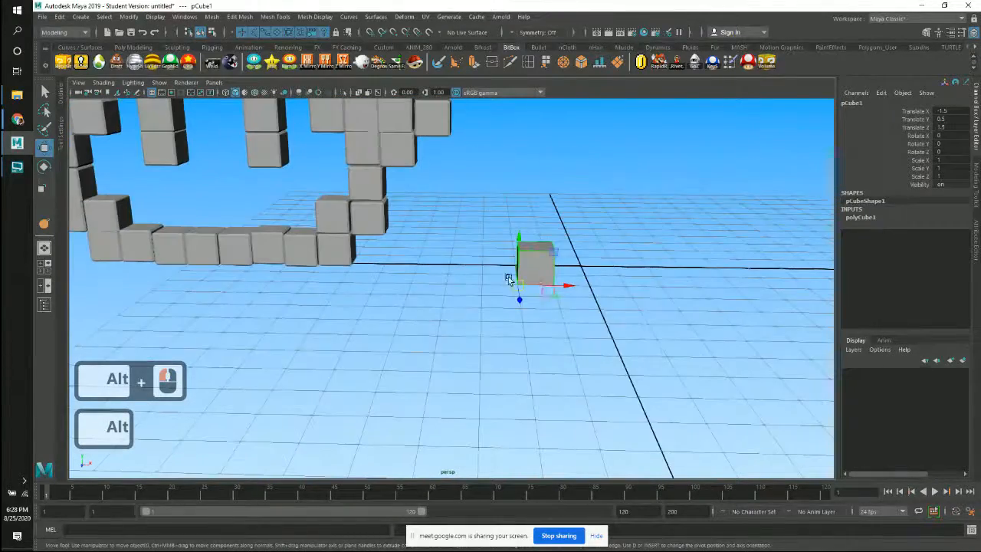
pyautogui.keyDown('alt'); pyautogui.moveTo(553, 293); pyautogui.dragTo(587, 312, button='right'); pyautogui.keyUp('alt')
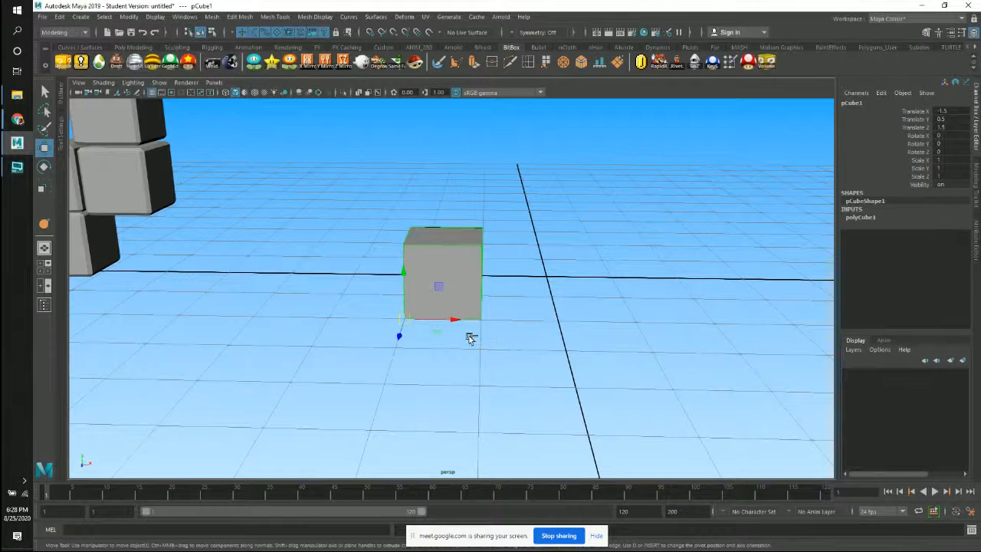
# Step: Accept the emergency save of the crashed student-version scene and close the error report without sending it
pyautogui.press('x')
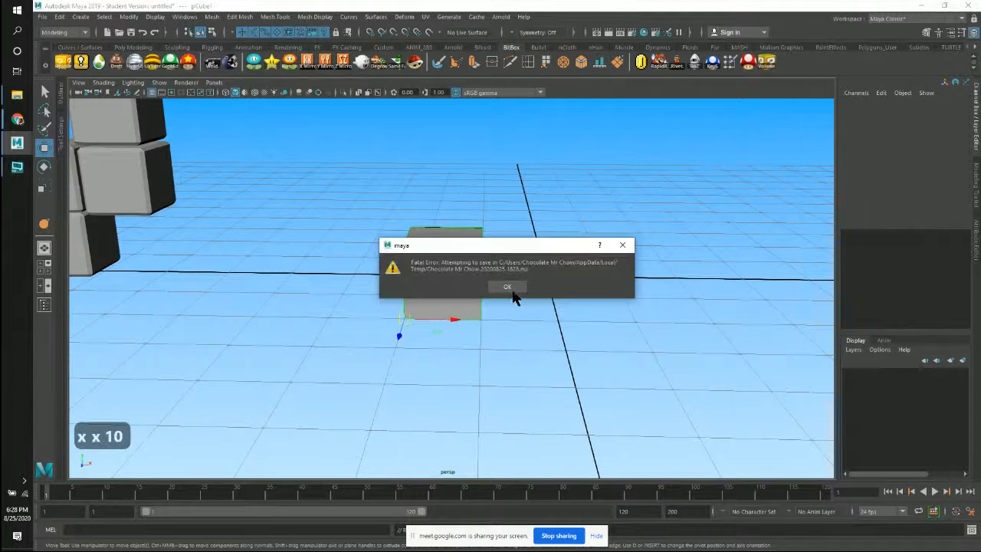
pyautogui.moveTo(518, 243); pyautogui.dragTo(518, 222)
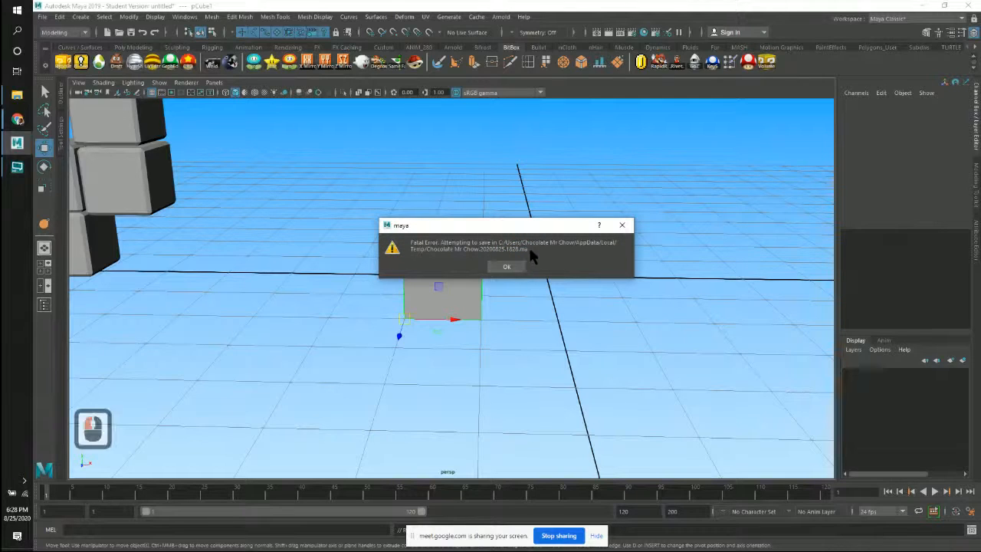
pyautogui.click(505, 268)
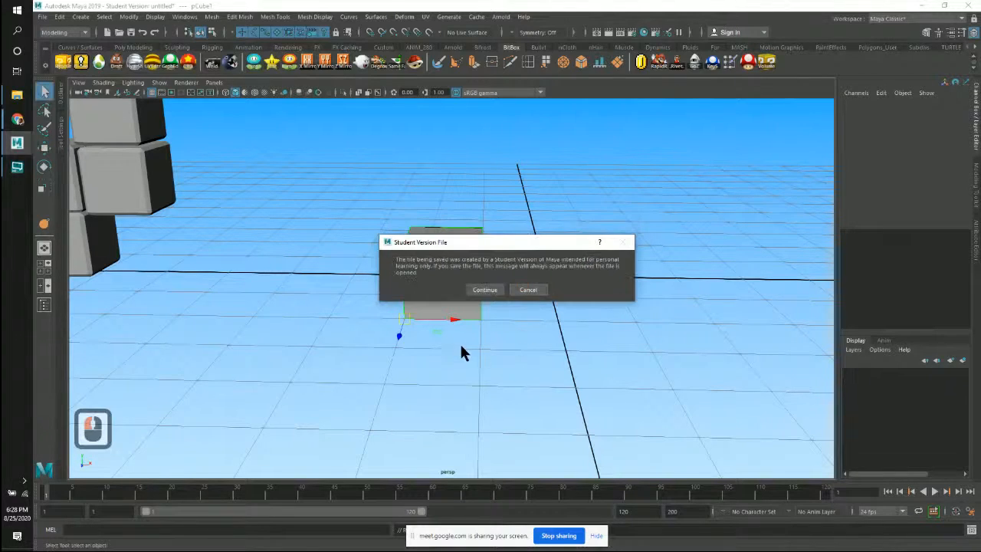
pyautogui.click(484, 290)
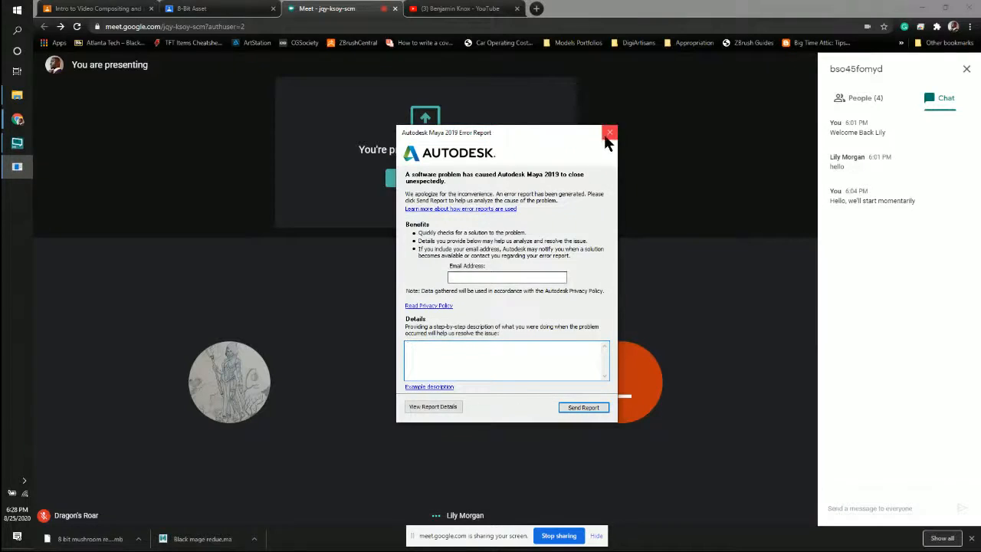
pyautogui.click(608, 133)
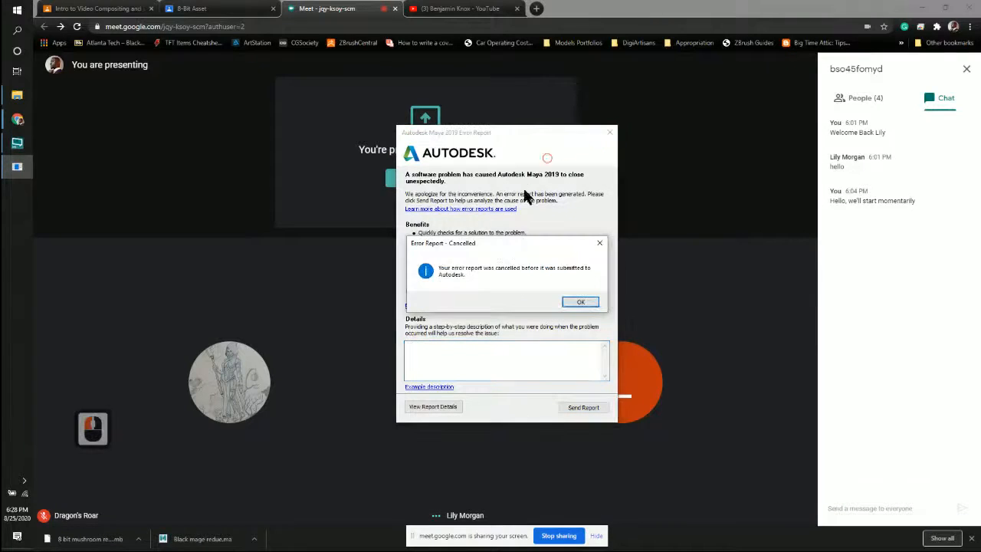
pyautogui.click(579, 302)
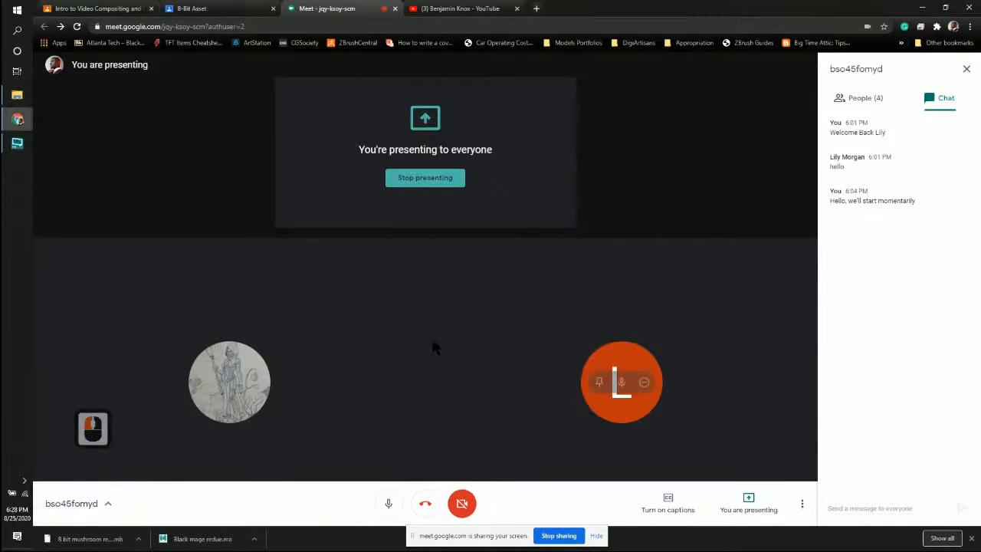
# Step: Relaunch Maya 2019, bring its window to the front and hide the screen-sharing bar
pyautogui.press('super')
pyautogui.write('maya')
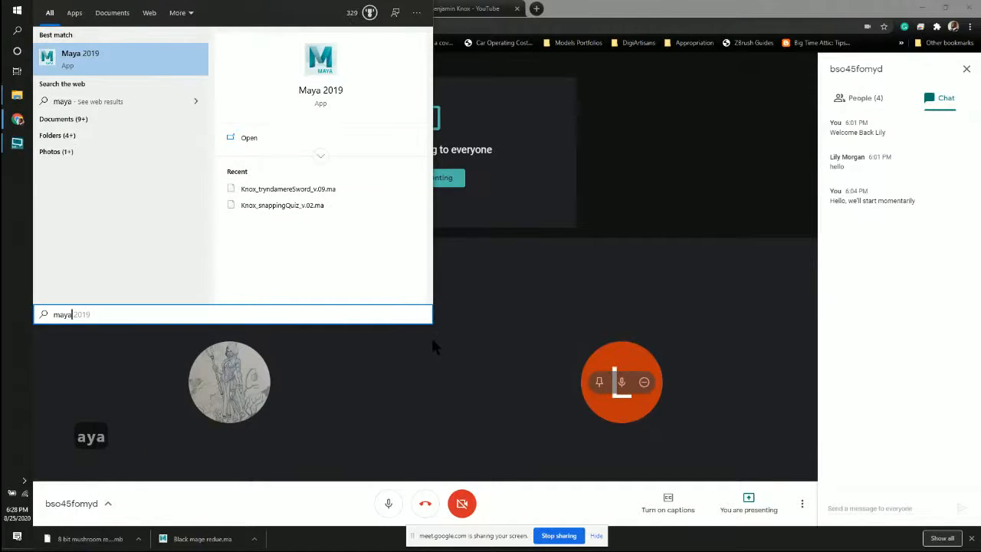
pyautogui.press('Return')
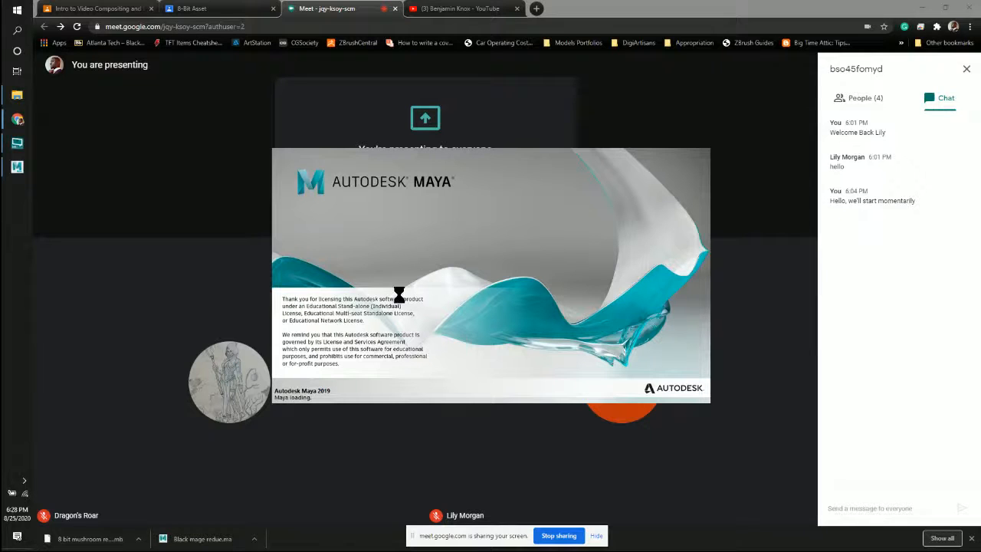
pyautogui.click(582, 8)
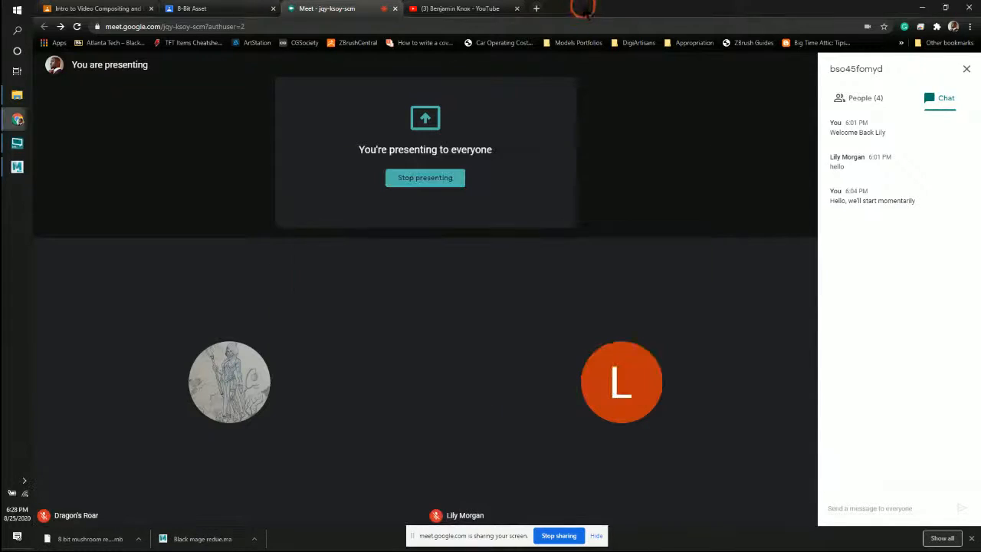
pyautogui.click(17, 166)
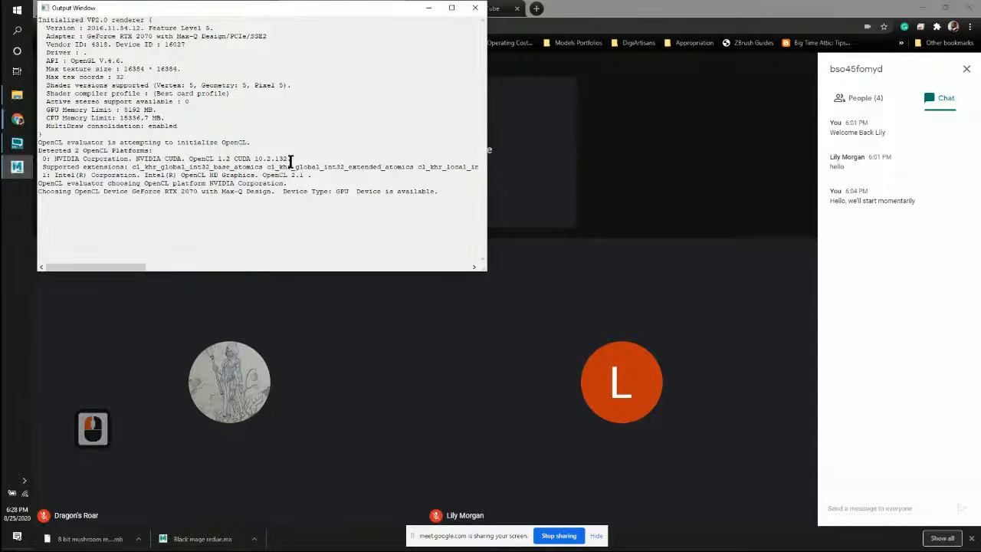
pyautogui.moveTo(327, 10); pyautogui.dragTo(341, 56)
pyautogui.click(488, 56)
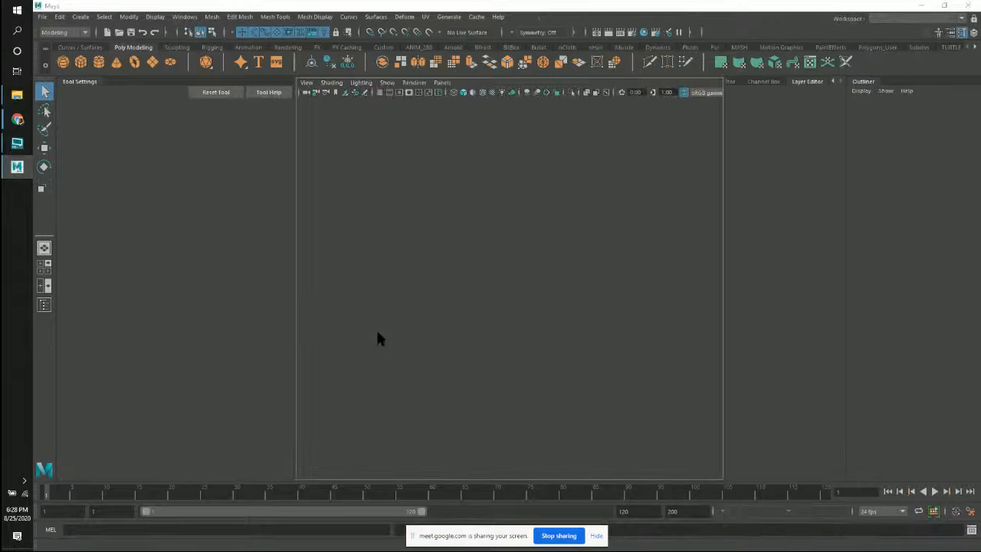
pyautogui.click(596, 536)
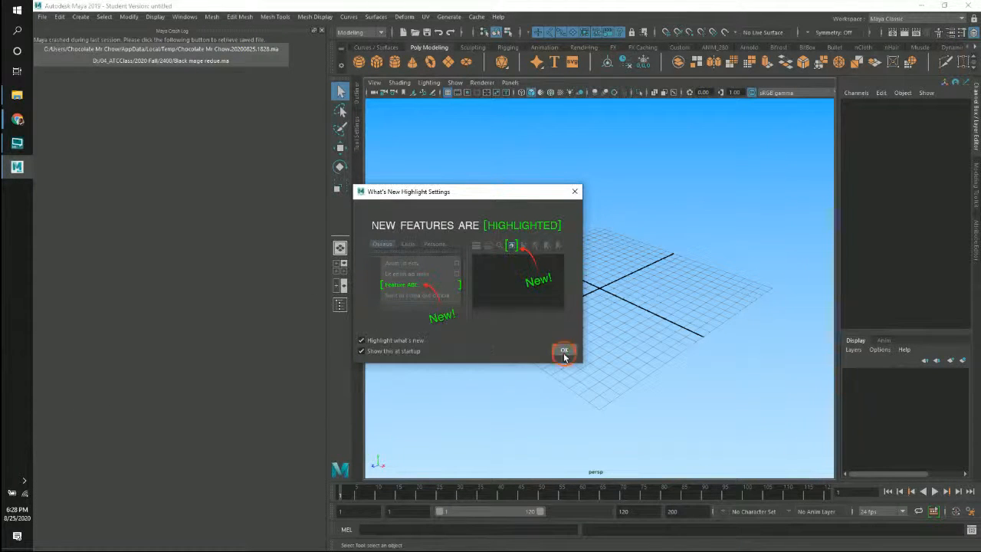
# Step: Close the What's New Highlight Settings dialog and open the crash-recovery scene ending in 20200825.1828.ma
pyautogui.click(559, 351)
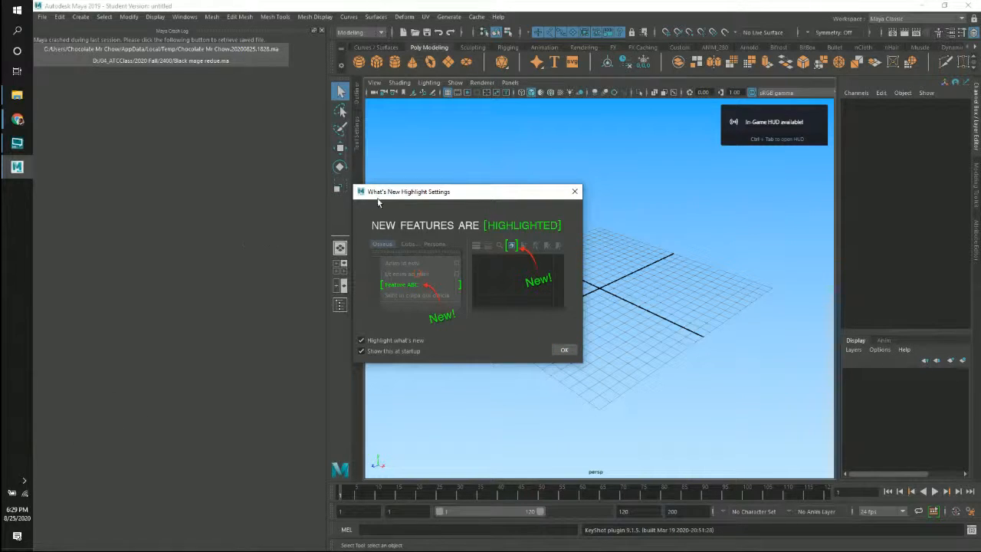
pyautogui.moveTo(395, 192); pyautogui.dragTo(510, 162)
pyautogui.click(480, 173)
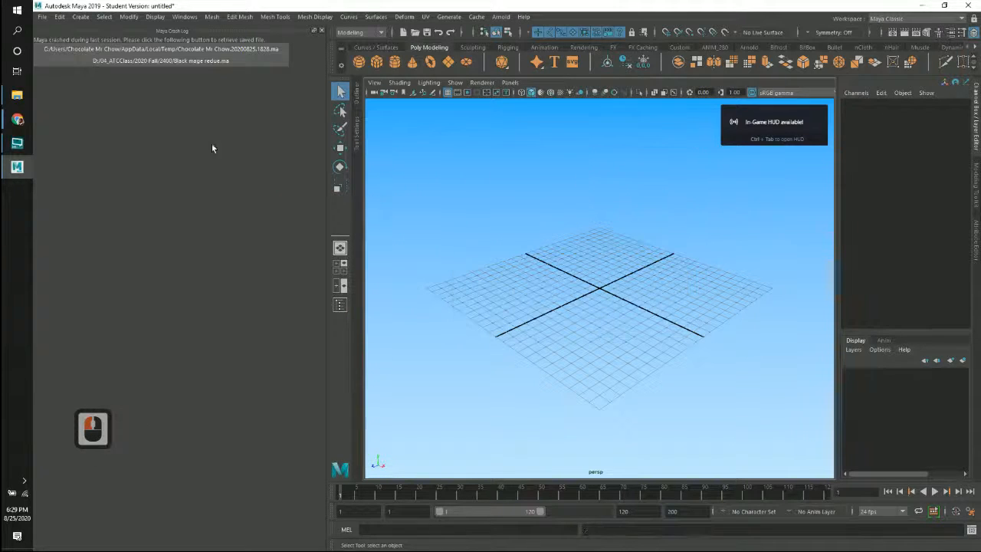
pyautogui.click(206, 52)
pyautogui.click(487, 289)
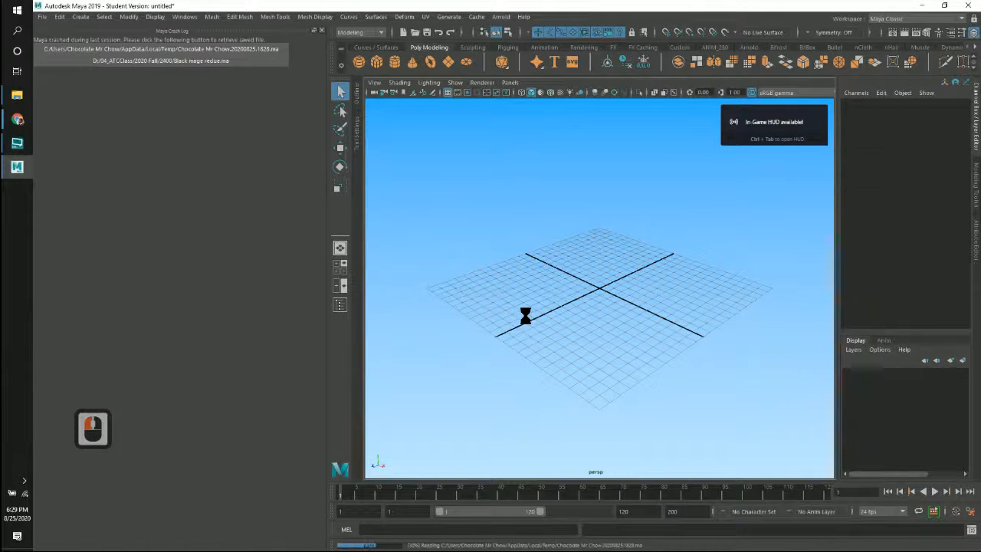
# Step: Close the Maya Crash Log panel beside the recovered scene
pyautogui.keyDown('alt'); pyautogui.moveTo(580, 299); pyautogui.dragTo(534, 288); pyautogui.keyUp('alt')
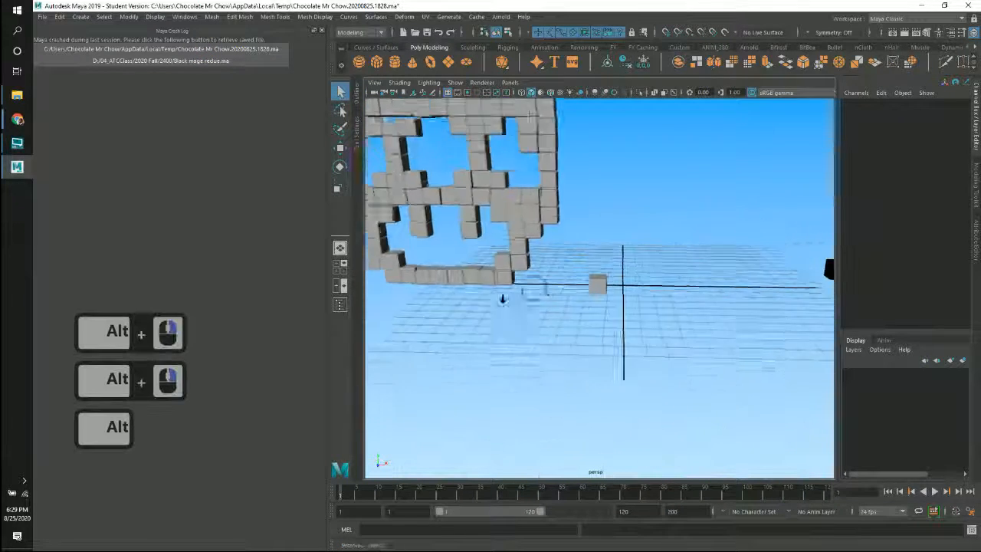
pyautogui.keyDown('alt'); pyautogui.moveTo(503, 298); pyautogui.dragTo(495, 298, button='right'); pyautogui.keyUp('alt')
pyautogui.keyDown('alt'); pyautogui.moveTo(495, 298); pyautogui.dragTo(560, 345, button='middle'); pyautogui.keyUp('alt')
pyautogui.keyDown('alt'); pyautogui.moveTo(559, 345); pyautogui.dragTo(584, 339); pyautogui.keyUp('alt')
pyautogui.click(322, 31)
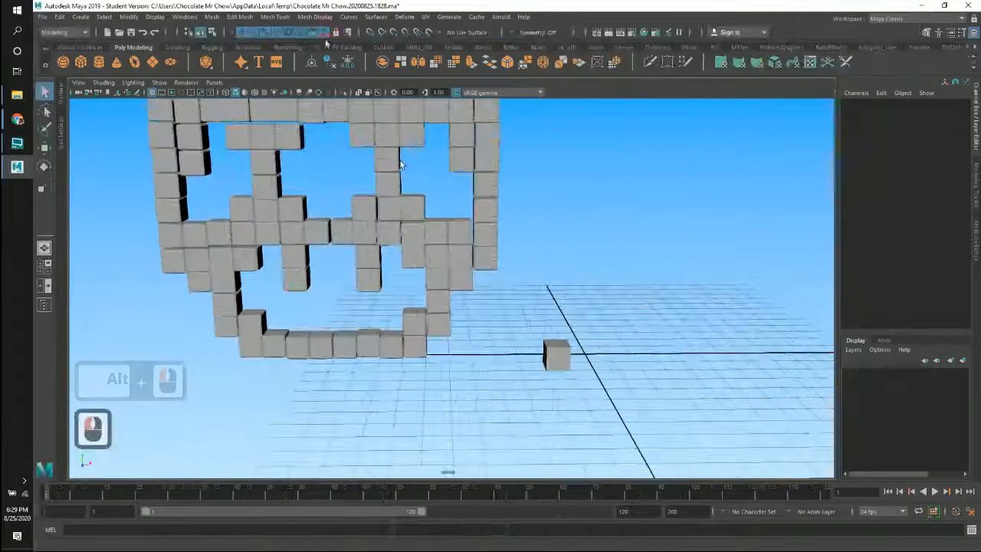
# Step: Select the single cube near the origin and activate the Move tool
pyautogui.keyDown('alt'); pyautogui.moveTo(560, 238); pyautogui.dragTo(424, 284, button='middle'); pyautogui.keyUp('alt')
pyautogui.keyDown('alt'); pyautogui.moveTo(524, 262); pyautogui.dragTo(440, 271, button='right'); pyautogui.keyUp('alt')
pyautogui.keyDown('alt'); pyautogui.moveTo(559, 272); pyautogui.dragTo(623, 311, button='middle'); pyautogui.keyUp('alt')
pyautogui.keyDown('alt'); pyautogui.moveTo(534, 311); pyautogui.dragTo(598, 189, button='middle'); pyautogui.keyUp('alt')
pyautogui.keyDown('alt'); pyautogui.moveTo(460, 252); pyautogui.dragTo(493, 278, button='right'); pyautogui.keyUp('alt')
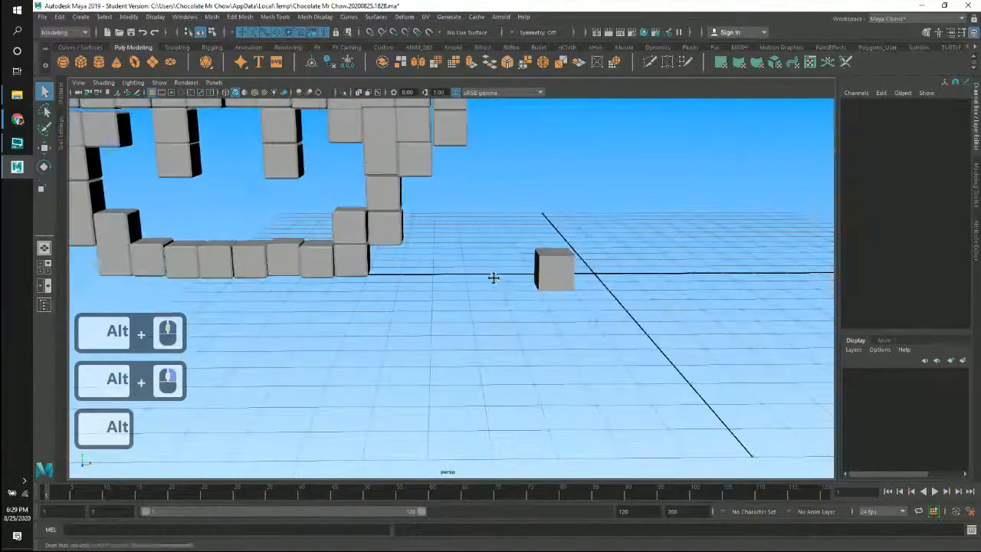
pyautogui.keyDown('alt'); pyautogui.moveTo(493, 278); pyautogui.dragTo(521, 312, button='middle'); pyautogui.keyUp('alt')
pyautogui.keyDown('alt'); pyautogui.moveTo(521, 311); pyautogui.dragTo(644, 356, button='right'); pyautogui.keyUp('alt')
pyautogui.keyDown('alt'); pyautogui.moveTo(643, 356); pyautogui.dragTo(519, 327, button='middle'); pyautogui.keyUp('alt')
pyautogui.click(547, 300)
pyautogui.keyDown('alt'); pyautogui.moveTo(618, 319); pyautogui.dragTo(609, 327); pyautogui.keyUp('alt')
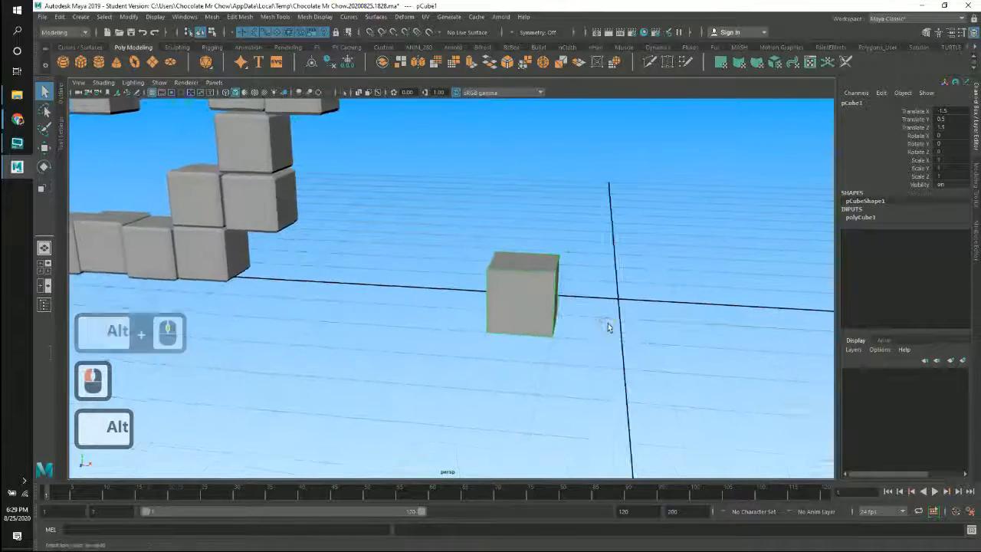
pyautogui.keyDown('alt'); pyautogui.moveTo(608, 327); pyautogui.dragTo(565, 307, button='right'); pyautogui.keyUp('alt')
pyautogui.press('w')
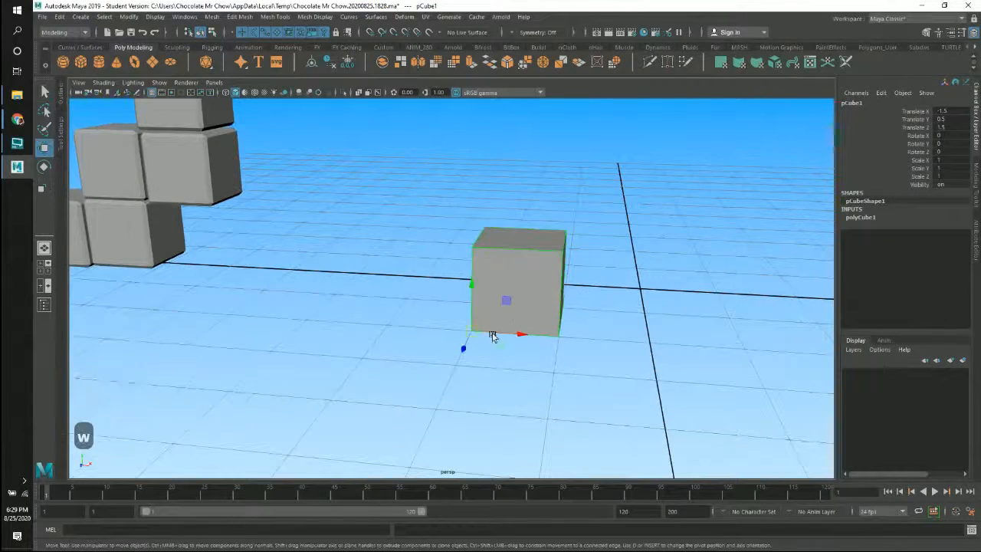
# Step: Try moving the cube freely along X to -0.751 without grid snapping and undo the move
pyautogui.moveTo(525, 332); pyautogui.dragTo(591, 339)
pyautogui.press('z')
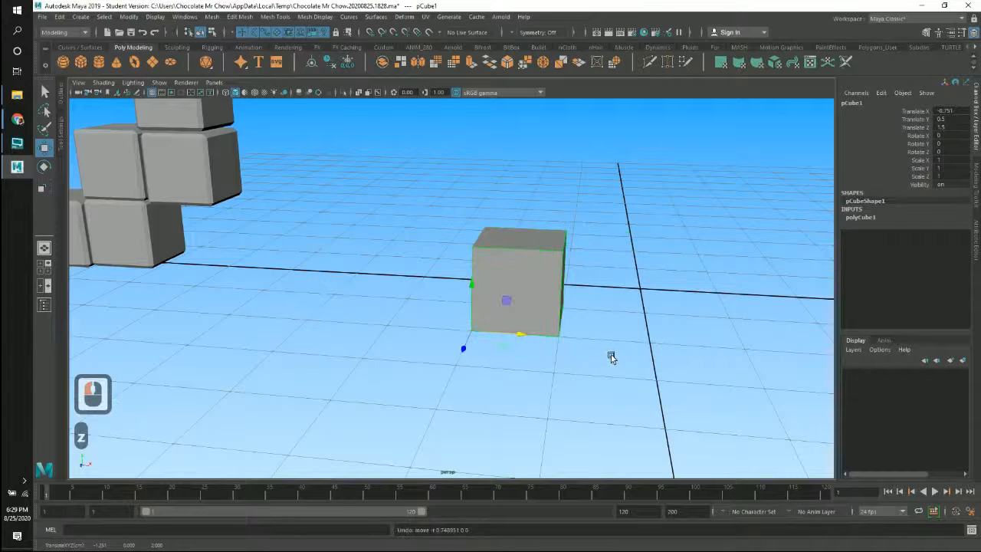
# Step: Duplicate the cube and grid-snap the copy along X to -0.5, directly beside the original
pyautogui.keyDown('alt'); pyautogui.moveTo(621, 350); pyautogui.dragTo(532, 313, button='middle'); pyautogui.keyUp('alt')
pyautogui.keyDown('alt'); pyautogui.moveTo(532, 313); pyautogui.dragTo(453, 305, button='right'); pyautogui.keyUp('alt')
pyautogui.keyDown('alt'); pyautogui.moveTo(453, 305); pyautogui.dragTo(486, 315); pyautogui.keyUp('alt')
pyautogui.keyDown('alt'); pyautogui.moveTo(509, 320); pyautogui.dragTo(498, 303, button='middle'); pyautogui.keyUp('alt')
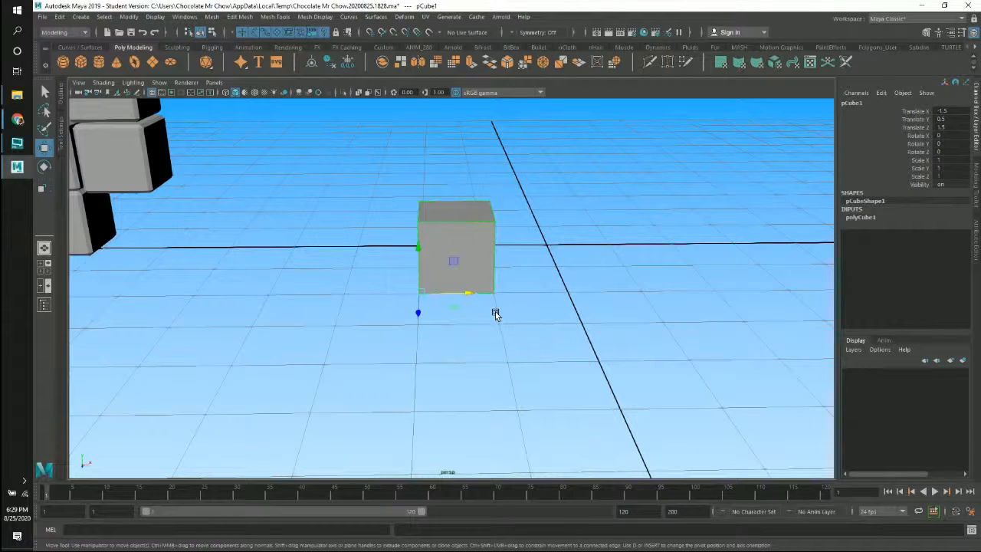
pyautogui.moveTo(471, 298); pyautogui.dragTo(539, 300)
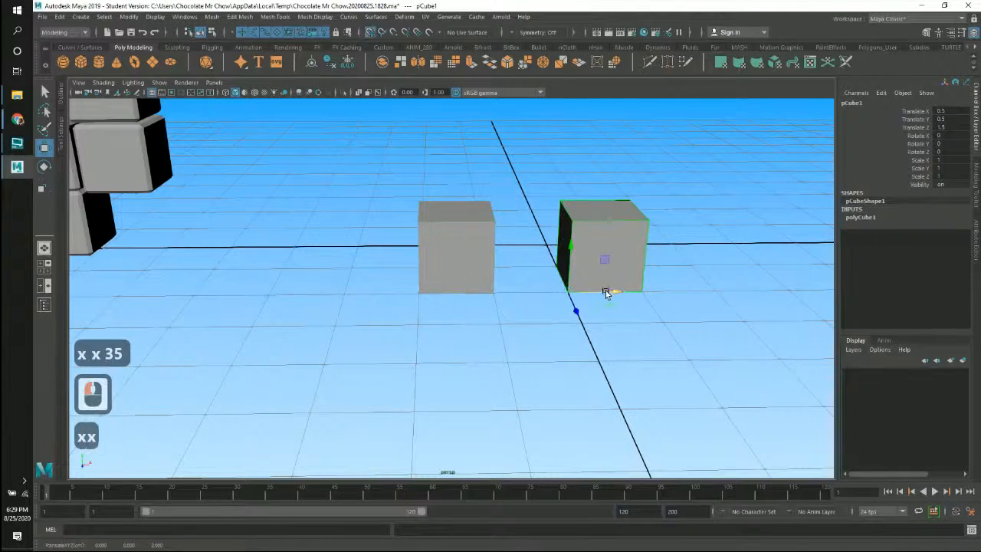
pyautogui.press('x')
pyautogui.moveTo(605, 293); pyautogui.dragTo(428, 289)
# Step: Select the original cube and its copy in turn to compare their placement
pyautogui.click(442, 265)
pyautogui.click(507, 255)
pyautogui.click(439, 249)
pyautogui.click(516, 249)
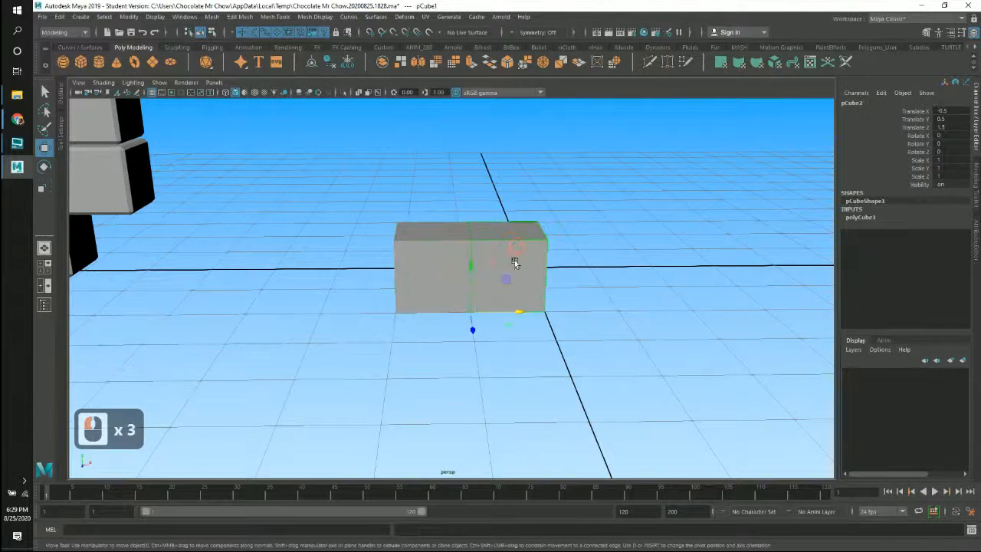
# Step: Duplicate the two side-by-side cubes together and grid-snap the copies up to Translate Y 1.5, directly on top of the originals
pyautogui.click(445, 257)
pyautogui.keyDown('alt'); pyautogui.moveTo(550, 318); pyautogui.dragTo(508, 278); pyautogui.keyUp('alt')
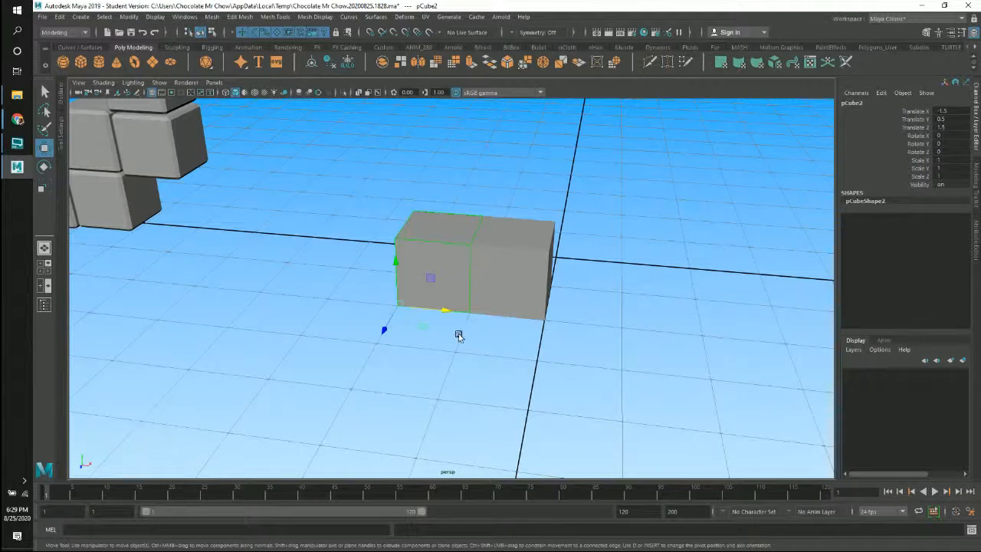
pyautogui.keyDown('alt'); pyautogui.moveTo(584, 310); pyautogui.dragTo(443, 220, button='right'); pyautogui.keyUp('alt')
pyautogui.keyDown('shift'); pyautogui.click(520, 265); pyautogui.keyUp('shift')
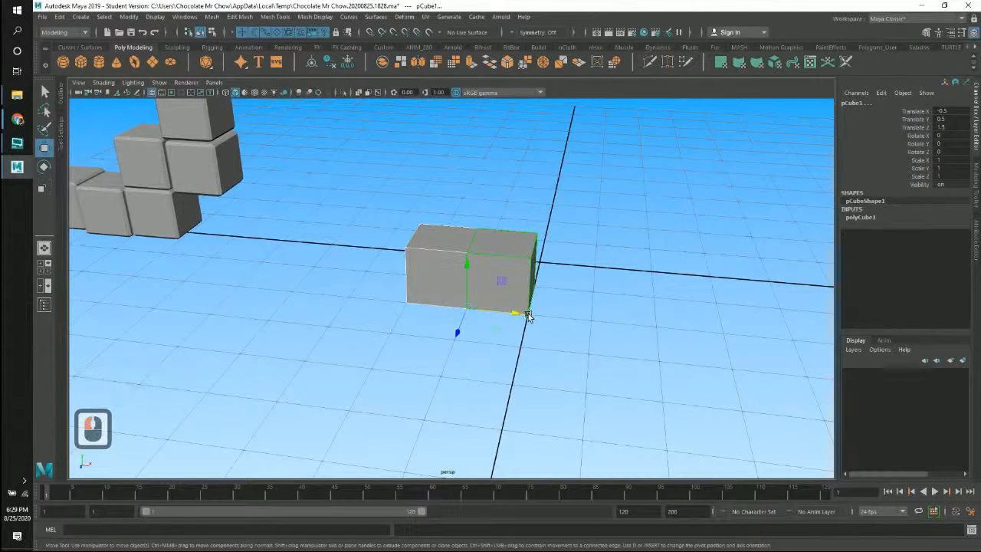
pyautogui.hotkey('ctrl', 'd')
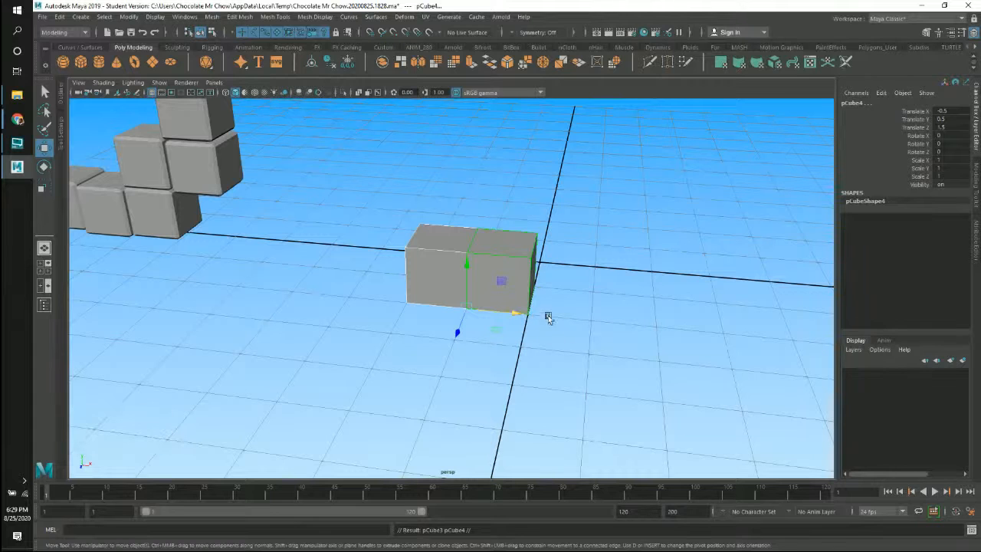
pyautogui.moveTo(467, 268); pyautogui.dragTo(465, 234)
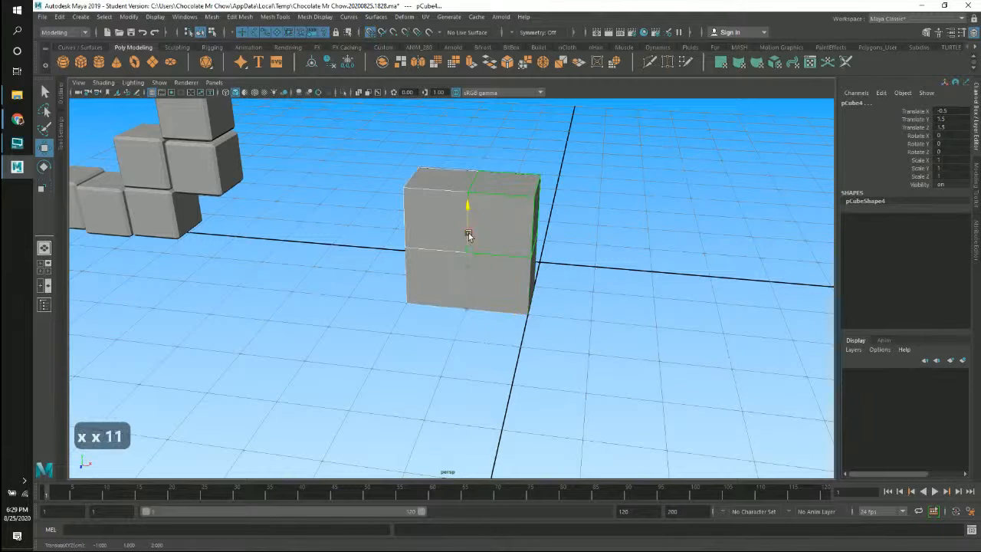
# Step: Inspect the stacked two-by-two cube block from several angles beside the pixel-art face
pyautogui.keyDown('alt'); pyautogui.moveTo(600, 296); pyautogui.dragTo(531, 273); pyautogui.keyUp('alt')
pyautogui.keyDown('alt'); pyautogui.moveTo(532, 274); pyautogui.dragTo(509, 264, button='right'); pyautogui.keyUp('alt')
pyautogui.moveTo(509, 264); pyautogui.dragTo(544, 302)
pyautogui.keyDown('alt'); pyautogui.moveTo(603, 311); pyautogui.dragTo(482, 280, button='right'); pyautogui.keyUp('alt')
pyautogui.keyDown('alt'); pyautogui.moveTo(482, 281); pyautogui.dragTo(549, 319, button='middle'); pyautogui.keyUp('alt')
pyautogui.keyDown('alt'); pyautogui.moveTo(550, 320); pyautogui.dragTo(383, 276, button='right'); pyautogui.keyUp('alt')
pyautogui.keyDown('alt'); pyautogui.moveTo(372, 271); pyautogui.dragTo(411, 334, button='middle'); pyautogui.keyUp('alt')
pyautogui.keyDown('alt'); pyautogui.moveTo(411, 334); pyautogui.dragTo(445, 234); pyautogui.keyUp('alt')
pyautogui.hotkey('alt', '[')
pyautogui.keyDown('alt'); pyautogui.moveTo(491, 311); pyautogui.dragTo(437, 320); pyautogui.keyUp('alt')
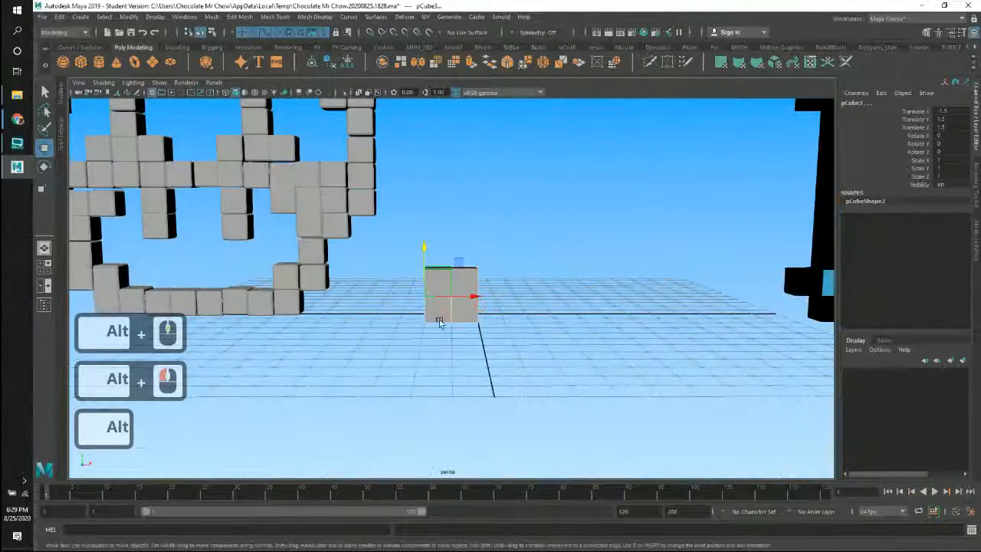
# Step: Duplicate the block's two-cube column nearest the origin and grid-snap the copies along X to 0.5, dismissing the student-version save prompt
pyautogui.keyDown('alt'); pyautogui.moveTo(368, 287); pyautogui.dragTo(377, 269, button='right'); pyautogui.keyUp('alt')
pyautogui.click(463, 223)
pyautogui.moveTo(462, 223); pyautogui.dragTo(547, 364)
pyautogui.keyDown('alt'); pyautogui.moveTo(547, 364); pyautogui.dragTo(509, 351, button='middle'); pyautogui.keyUp('alt')
pyautogui.hotkey('ctrl', 'd')
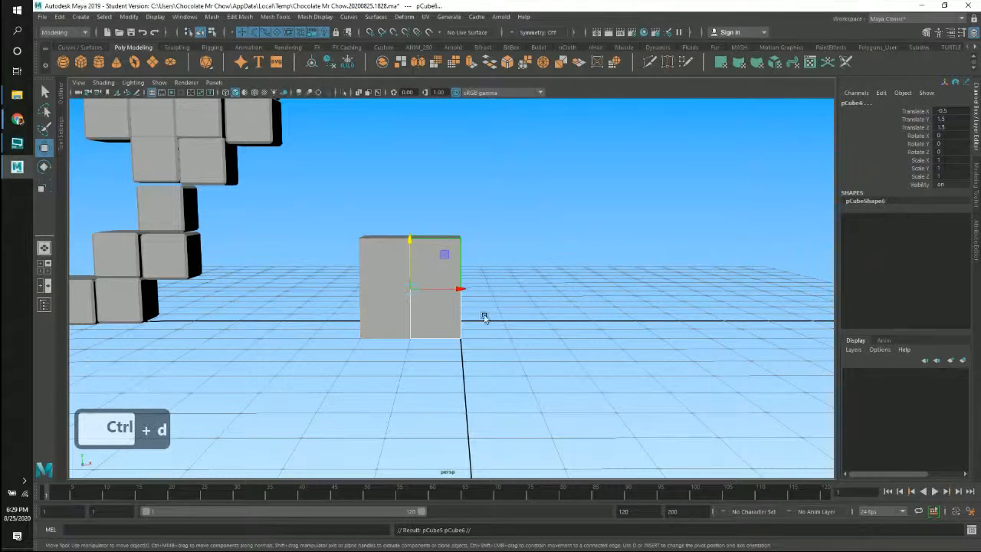
pyautogui.moveTo(460, 288); pyautogui.dragTo(498, 308)
pyautogui.hotkey('ctrl', 'x')
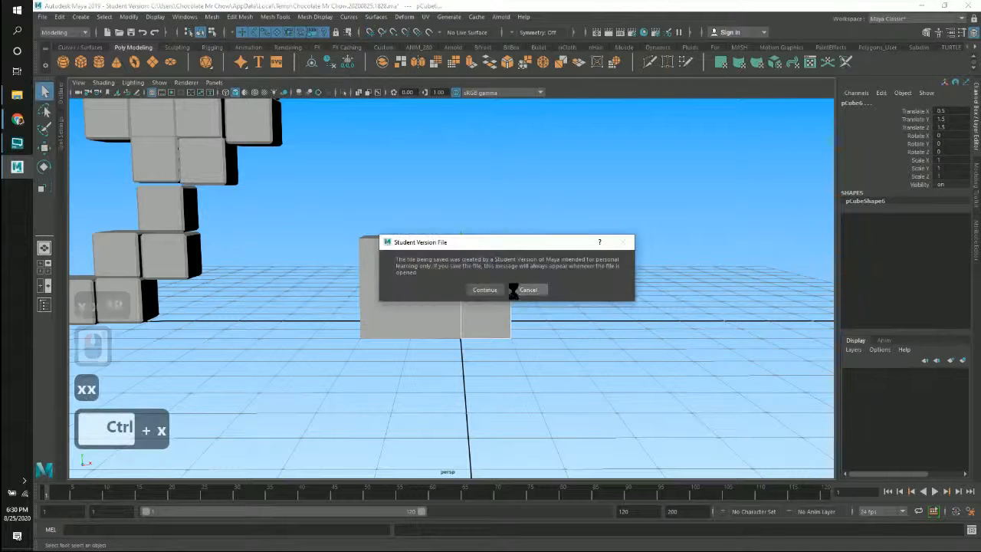
pyautogui.click(529, 289)
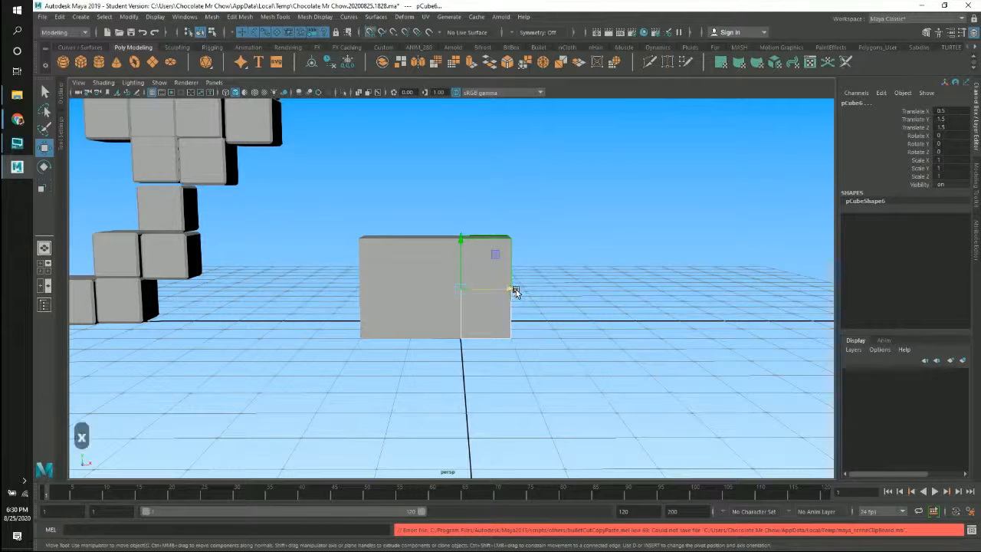
# Step: Duplicate the newest two-cube column, grid-snap the copies along X to 1.5, and clear the selection
pyautogui.moveTo(515, 293)
pyautogui.mouseDown()
pyautogui.moveTo(486, 268)
pyautogui.moveTo(470, 300)
pyautogui.moveTo(526, 289)
pyautogui.mouseUp()
pyautogui.hotkey('ctrl', 'd')
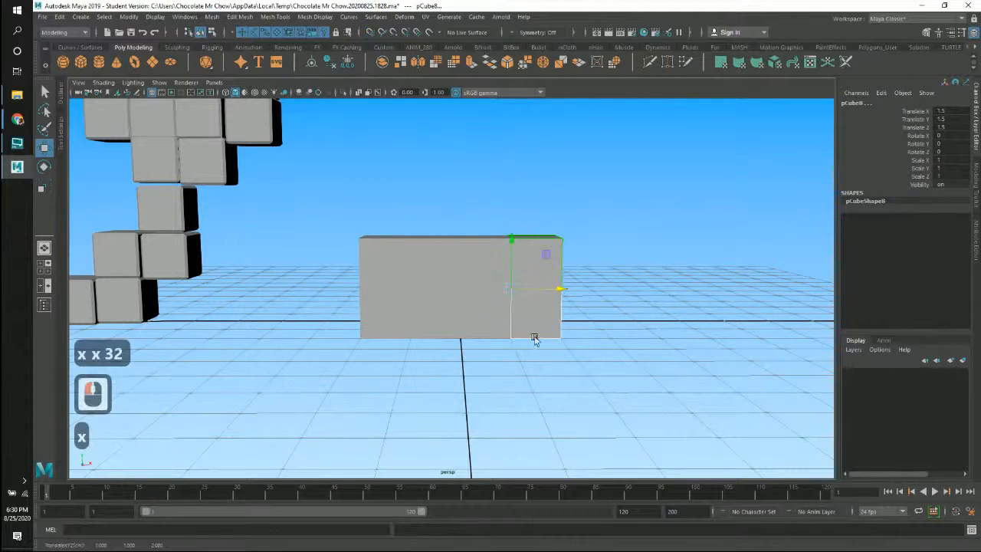
pyautogui.click(543, 350)
# Step: Examine the seams between the cubes of the four-by-two block up close and from different angles
pyautogui.keyDown('alt'); pyautogui.moveTo(471, 347); pyautogui.dragTo(494, 314); pyautogui.keyUp('alt')
pyautogui.keyDown('alt'); pyautogui.moveTo(528, 307); pyautogui.dragTo(486, 277, button='middle'); pyautogui.keyUp('alt')
pyautogui.keyDown('alt'); pyautogui.moveTo(485, 277); pyautogui.dragTo(598, 317, button='right'); pyautogui.keyUp('alt')
pyautogui.keyDown('alt'); pyautogui.moveTo(555, 211); pyautogui.dragTo(515, 236); pyautogui.keyUp('alt')
pyautogui.keyDown('alt'); pyautogui.moveTo(502, 265); pyautogui.dragTo(630, 316, button='right'); pyautogui.keyUp('alt')
pyautogui.keyDown('alt'); pyautogui.moveTo(508, 285); pyautogui.dragTo(593, 376, button='middle'); pyautogui.keyUp('alt')
pyautogui.keyDown('alt'); pyautogui.moveTo(524, 258); pyautogui.dragTo(501, 296, button='middle'); pyautogui.keyUp('alt')
pyautogui.keyDown('alt'); pyautogui.moveTo(464, 286); pyautogui.dragTo(568, 323, button='right'); pyautogui.keyUp('alt')
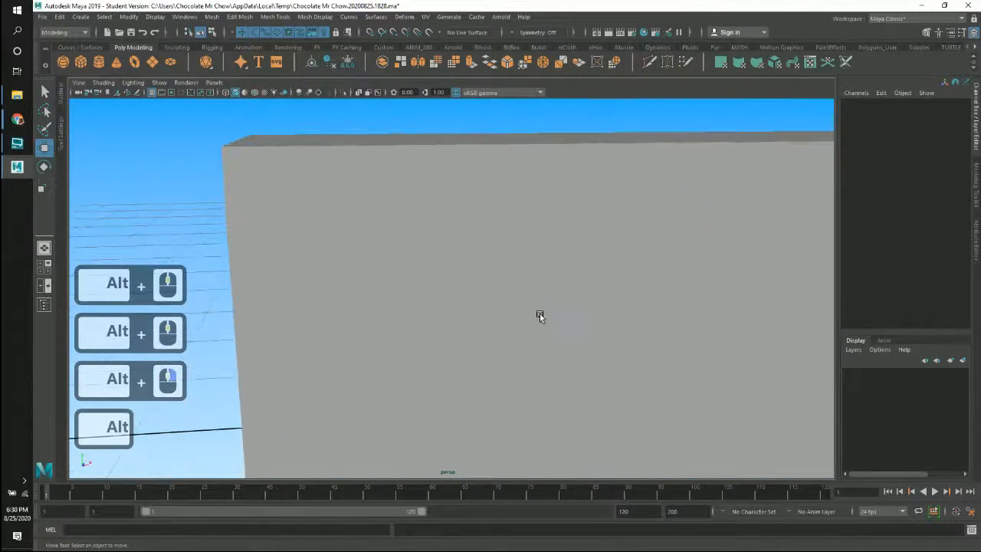
pyautogui.keyDown('alt'); pyautogui.moveTo(539, 313); pyautogui.dragTo(444, 230, button='middle'); pyautogui.keyUp('alt')
pyautogui.keyDown('alt'); pyautogui.moveTo(587, 253); pyautogui.dragTo(555, 265); pyautogui.keyUp('alt')
pyautogui.keyDown('alt'); pyautogui.moveTo(563, 265); pyautogui.dragTo(502, 245, button='right'); pyautogui.keyUp('alt')
pyautogui.keyDown('alt'); pyautogui.moveTo(575, 265); pyautogui.dragTo(641, 270, button='middle'); pyautogui.keyUp('alt')
pyautogui.keyDown('alt'); pyautogui.moveTo(624, 269); pyautogui.dragTo(570, 248); pyautogui.keyUp('alt')
# Step: Move the block's upper third-column cube to Translate Y 1.425 and its lower second-column cube to Translate Y 0.572 without grid snapping
pyautogui.click(519, 238)
pyautogui.keyDown('alt'); pyautogui.moveTo(600, 263); pyautogui.dragTo(453, 302, button='right'); pyautogui.keyUp('alt')
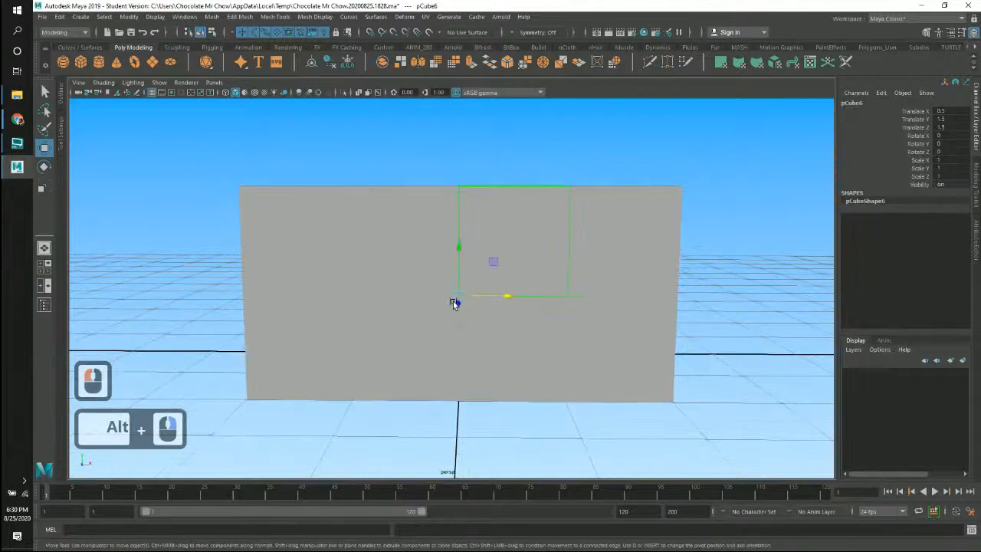
pyautogui.click(459, 252)
pyautogui.click(407, 253)
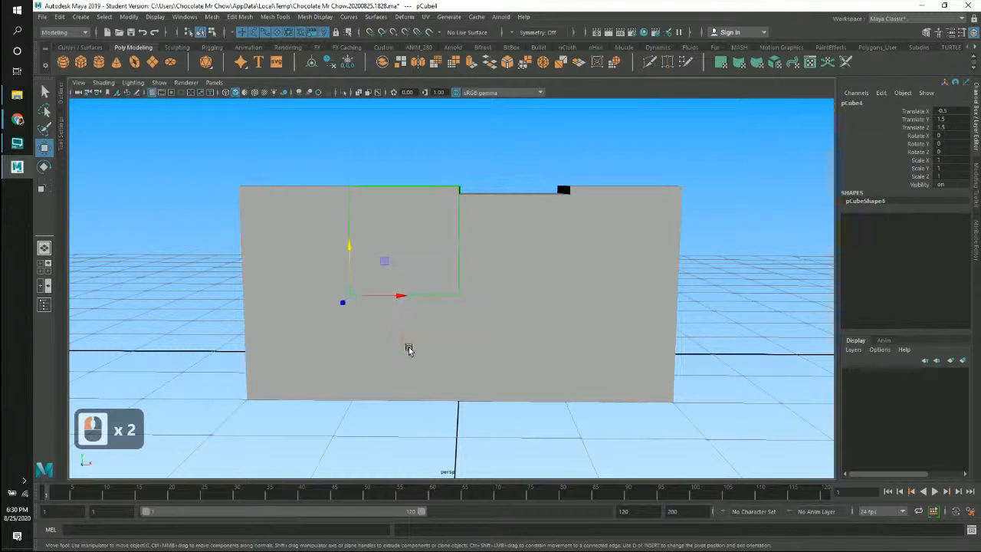
pyautogui.click(371, 351)
pyautogui.moveTo(352, 351); pyautogui.dragTo(355, 343)
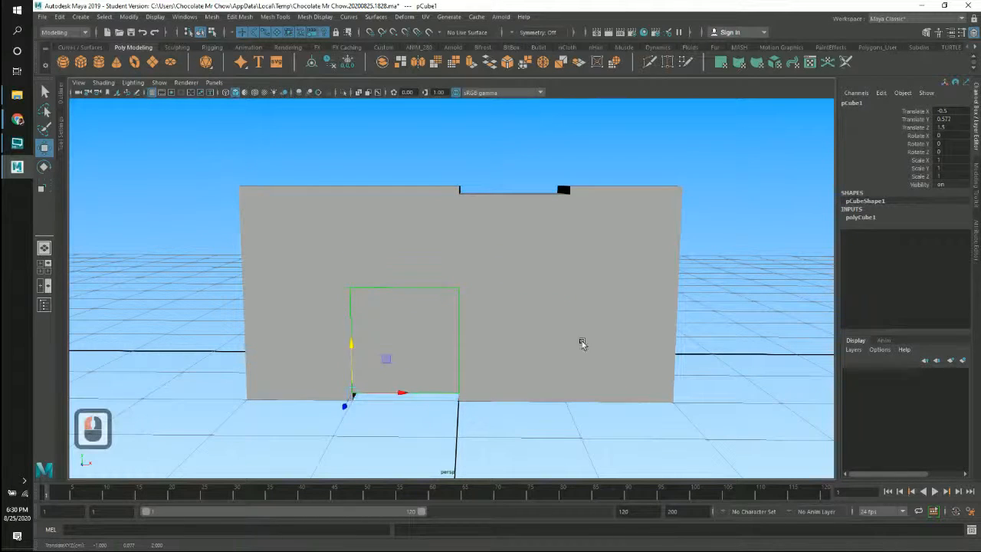
# Step: Nudge the block's lower fourth-column cube to Translate Y 0.534 and its upper first-column cube slightly off the grid, and deselect everything
pyautogui.click(621, 333)
pyautogui.keyDown('alt'); pyautogui.moveTo(567, 353); pyautogui.dragTo(422, 272); pyautogui.keyUp('alt')
pyautogui.click(402, 229)
pyautogui.keyDown('alt'); pyautogui.moveTo(505, 290); pyautogui.dragTo(436, 281, button='right'); pyautogui.keyUp('alt')
pyautogui.click(593, 376)
pyautogui.keyDown('alt'); pyautogui.moveTo(569, 370); pyautogui.dragTo(419, 354, button='right'); pyautogui.keyUp('alt')
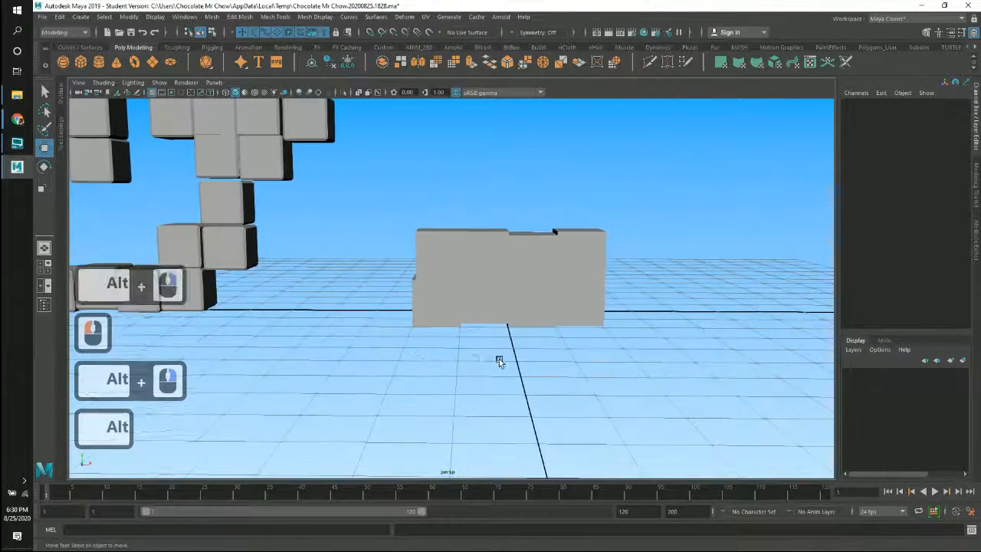
# Step: Examine the gaps and uneven spacing between the cubes of the pixel-art face in the perspective view
pyautogui.moveTo(499, 359)
pyautogui.keyDown('alt'); pyautogui.mouseDown()
pyautogui.moveTo(544, 332)
pyautogui.moveTo(437, 328)
pyautogui.moveTo(509, 360)
pyautogui.mouseUp(); pyautogui.keyUp('alt')
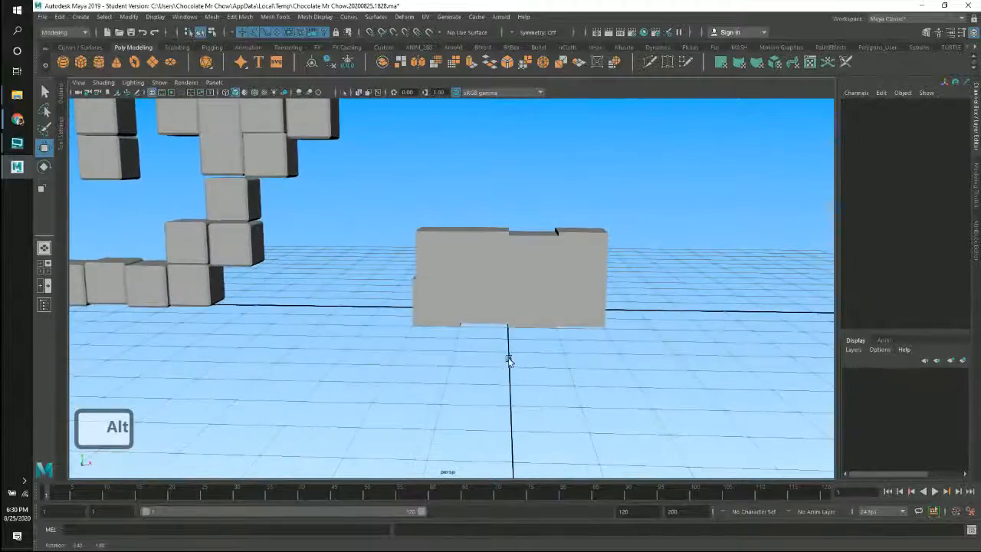
pyautogui.keyDown('alt'); pyautogui.moveTo(401, 300); pyautogui.dragTo(548, 366, button='middle'); pyautogui.keyUp('alt')
pyautogui.keyDown('alt'); pyautogui.moveTo(435, 287); pyautogui.dragTo(518, 342, button='middle'); pyautogui.keyUp('alt')
pyautogui.keyDown('alt'); pyautogui.moveTo(458, 292); pyautogui.dragTo(581, 379, button='middle'); pyautogui.keyUp('alt')
pyautogui.keyDown('alt'); pyautogui.moveTo(481, 287); pyautogui.dragTo(525, 329, button='middle'); pyautogui.keyUp('alt')
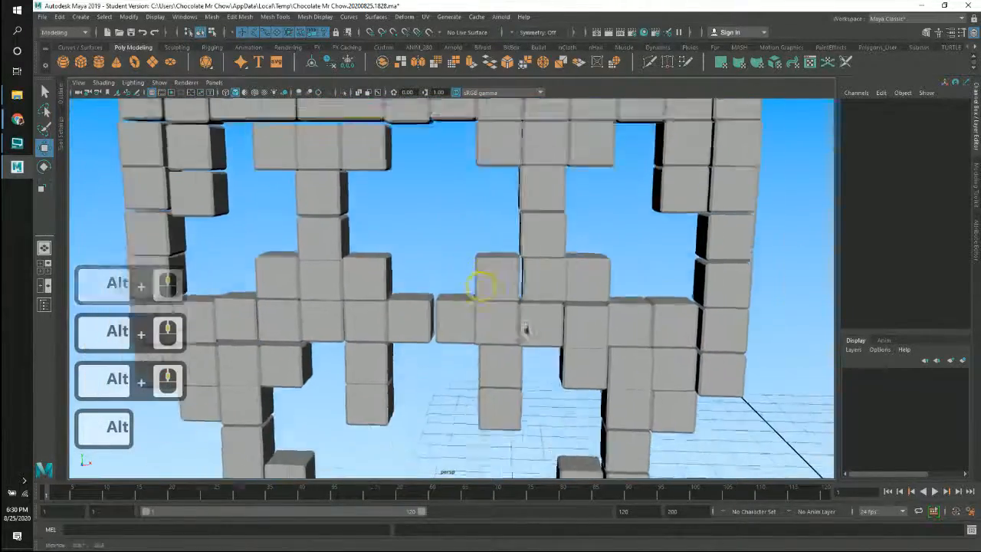
pyautogui.keyDown('alt'); pyautogui.moveTo(526, 328); pyautogui.dragTo(508, 284, button='right'); pyautogui.keyUp('alt')
pyautogui.keyDown('alt'); pyautogui.moveTo(508, 284); pyautogui.dragTo(423, 265); pyautogui.keyUp('alt')
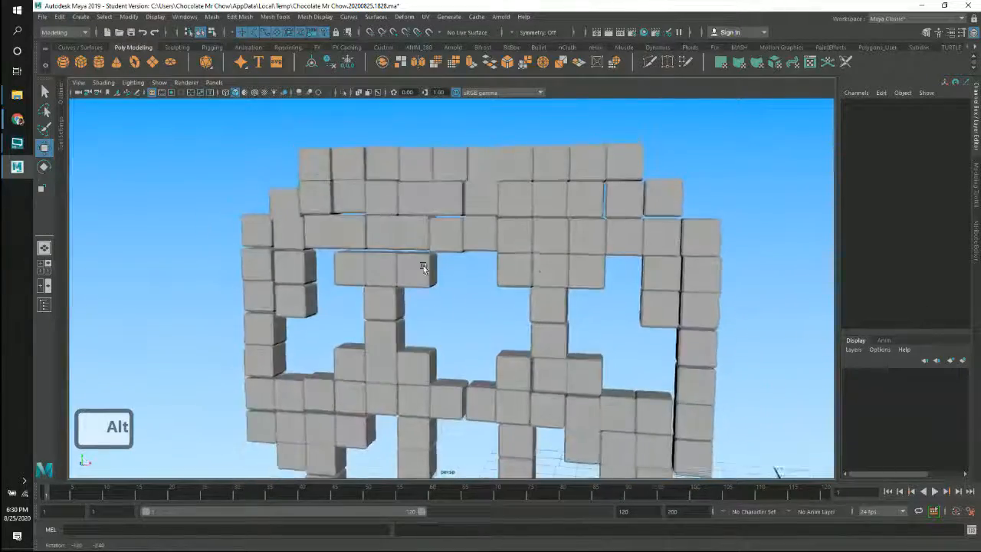
pyautogui.keyDown('alt'); pyautogui.moveTo(525, 225); pyautogui.dragTo(510, 177, button='middle'); pyautogui.keyUp('alt')
pyautogui.keyDown('alt'); pyautogui.moveTo(585, 254); pyautogui.dragTo(528, 160, button='middle'); pyautogui.keyUp('alt')
pyautogui.moveTo(512, 208)
pyautogui.keyDown('alt'); pyautogui.mouseDown()
pyautogui.moveTo(459, 225)
pyautogui.moveTo(475, 242)
pyautogui.moveTo(466, 245)
pyautogui.mouseUp(); pyautogui.keyUp('alt')
pyautogui.keyDown('alt'); pyautogui.moveTo(508, 267); pyautogui.dragTo(540, 314, button='middle'); pyautogui.keyUp('alt')
pyautogui.keyDown('alt'); pyautogui.moveTo(484, 256); pyautogui.dragTo(527, 264, button='right'); pyautogui.keyUp('alt')
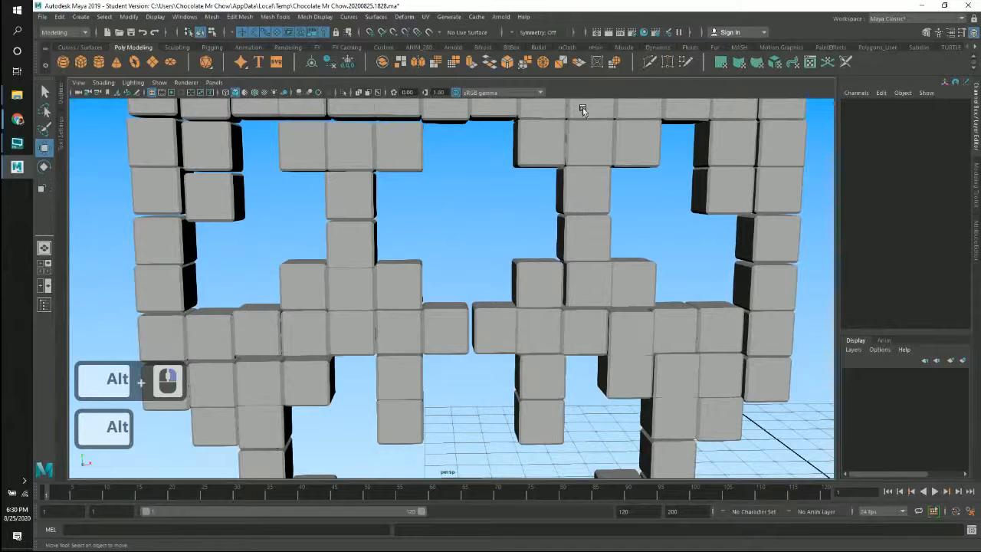
pyautogui.keyDown('alt'); pyautogui.moveTo(513, 233); pyautogui.dragTo(484, 250); pyautogui.keyUp('alt')
pyautogui.keyDown('alt'); pyautogui.moveTo(598, 259); pyautogui.dragTo(481, 252, button='right'); pyautogui.keyUp('alt')
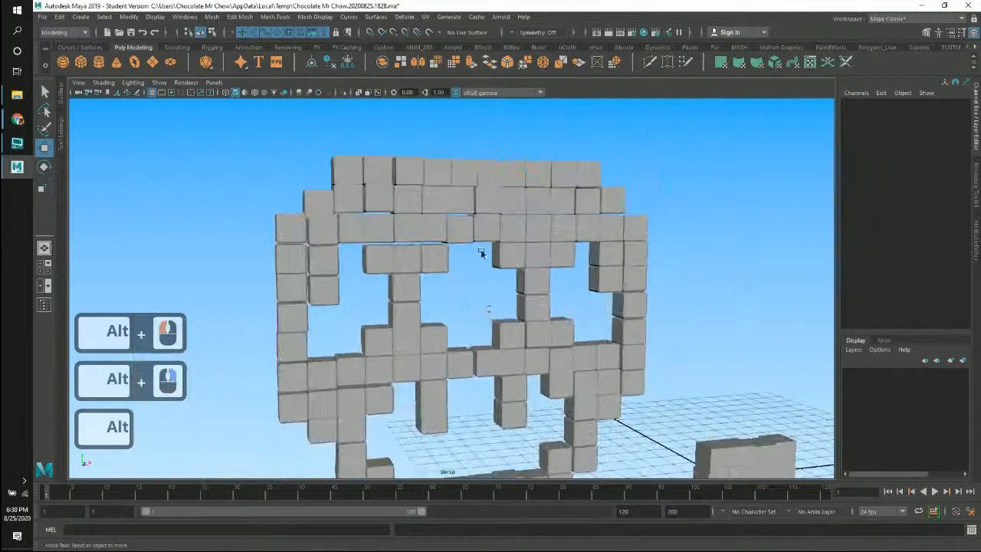
pyautogui.keyDown('alt'); pyautogui.moveTo(485, 307); pyautogui.dragTo(487, 243, button='middle'); pyautogui.keyUp('alt')
pyautogui.keyDown('alt'); pyautogui.moveTo(490, 249); pyautogui.dragTo(547, 267); pyautogui.keyUp('alt')
# Step: Switch to the top view and examine how the pixel-art face's row of cubes lines up with the grid
pyautogui.press('space')
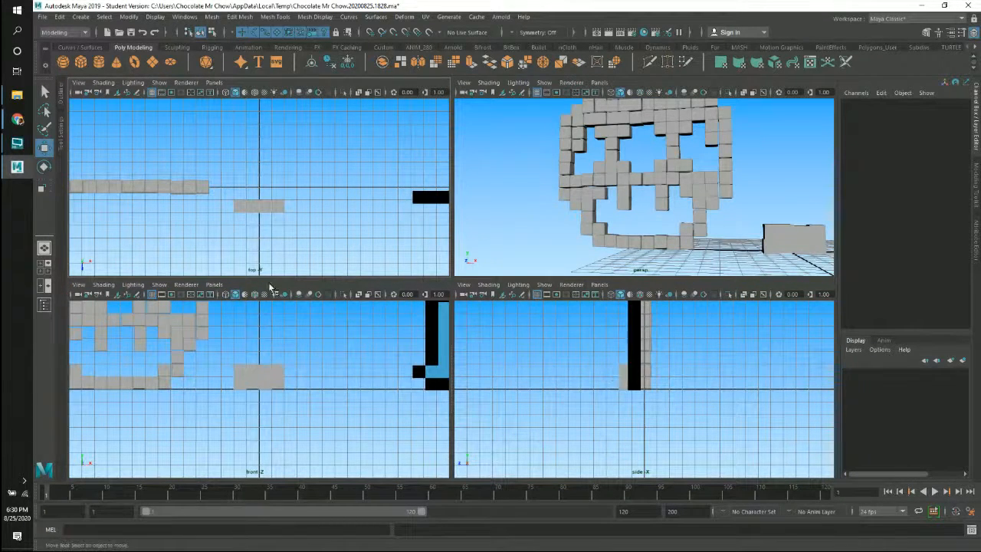
pyautogui.press('space')
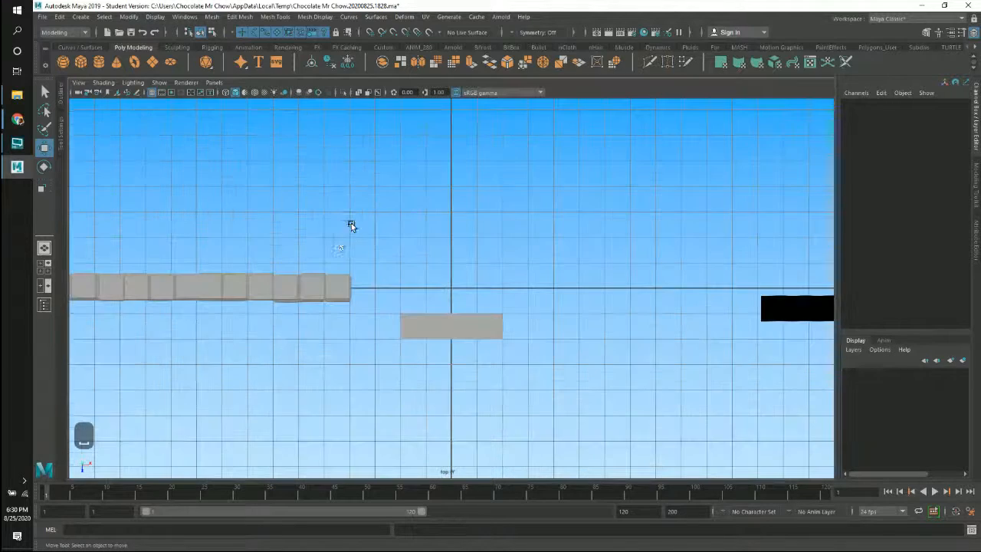
pyautogui.keyDown('alt'); pyautogui.moveTo(389, 263); pyautogui.dragTo(511, 262, button='middle'); pyautogui.keyUp('alt')
pyautogui.keyDown('alt'); pyautogui.moveTo(368, 257); pyautogui.dragTo(553, 246, button='middle'); pyautogui.keyUp('alt')
pyautogui.keyDown('alt'); pyautogui.moveTo(396, 262); pyautogui.dragTo(465, 284, button='right'); pyautogui.keyUp('alt')
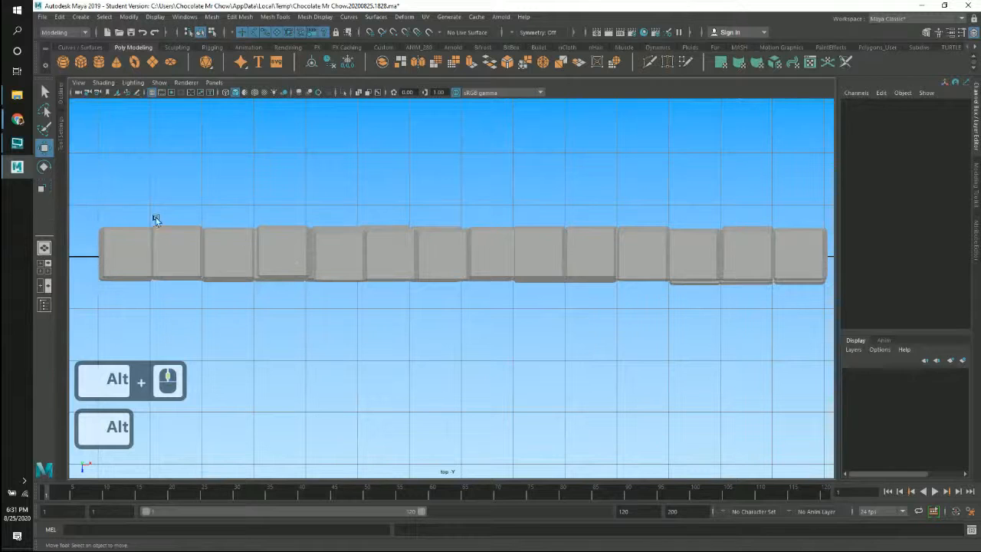
pyautogui.moveTo(23, 122)
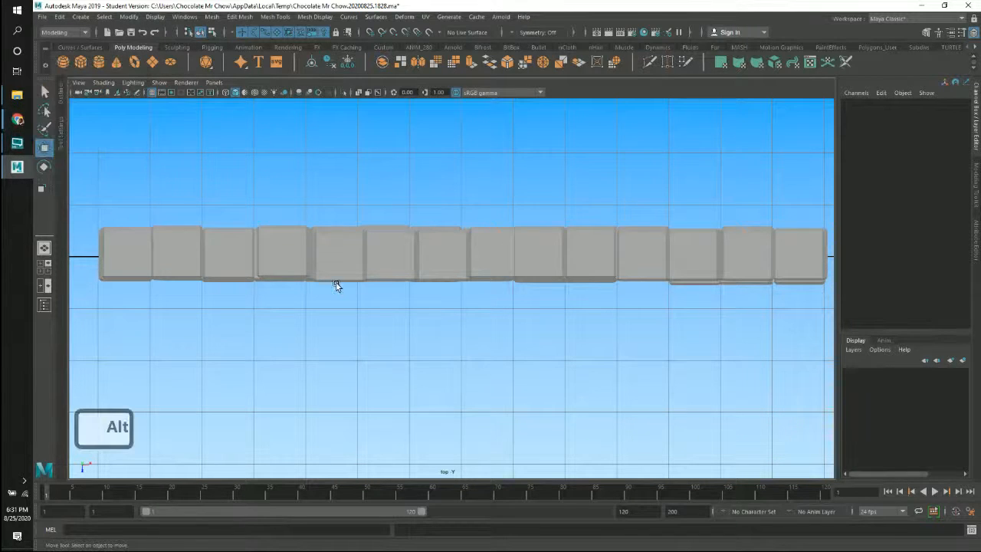
pyautogui.keyDown('alt'); pyautogui.moveTo(429, 308); pyautogui.dragTo(424, 293, button='middle'); pyautogui.keyUp('alt')
pyautogui.keyDown('alt'); pyautogui.moveTo(463, 292); pyautogui.dragTo(197, 268, button='right'); pyautogui.keyUp('alt')
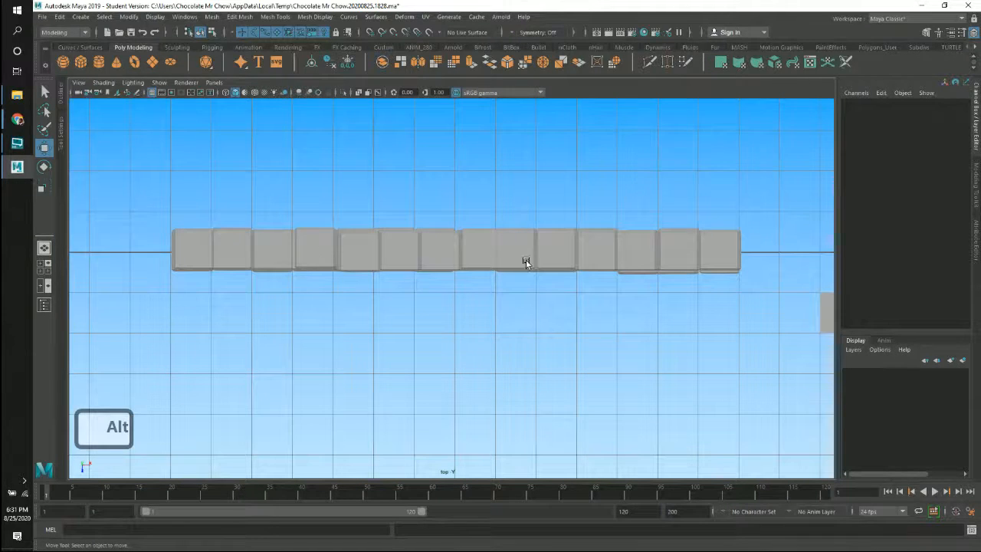
pyautogui.keyDown('alt'); pyautogui.moveTo(627, 260); pyautogui.dragTo(545, 263, button='middle'); pyautogui.keyUp('alt')
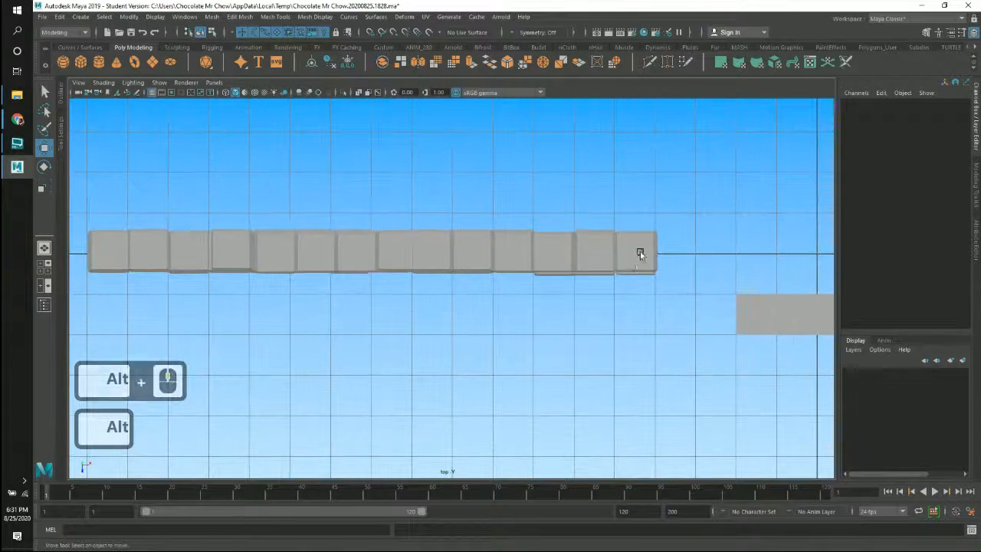
pyautogui.keyDown('alt'); pyautogui.moveTo(620, 264); pyautogui.dragTo(577, 266, button='middle'); pyautogui.keyUp('alt')
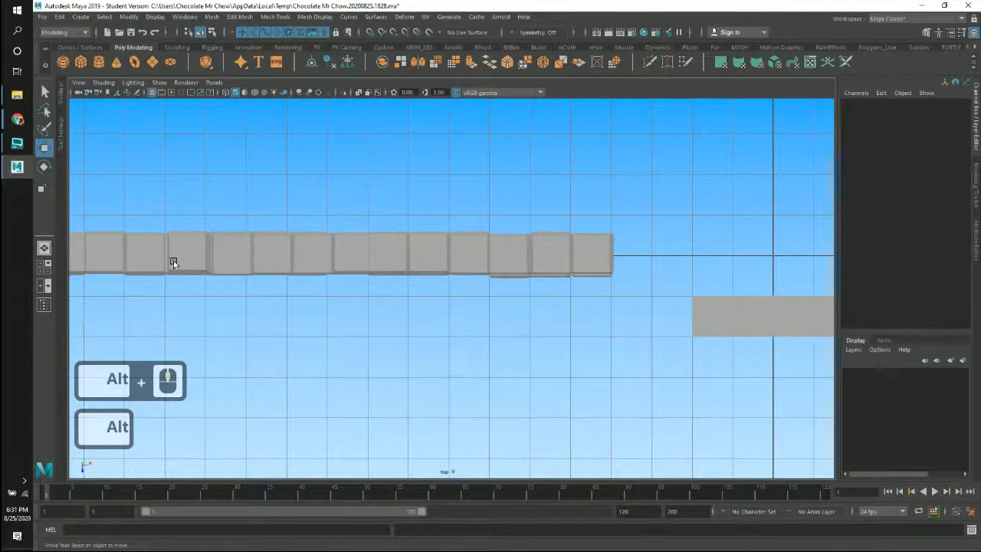
# Step: Select a cube of the pixel-art face and a cube of the block in turn to compare their grid alignment from above
pyautogui.click(553, 263)
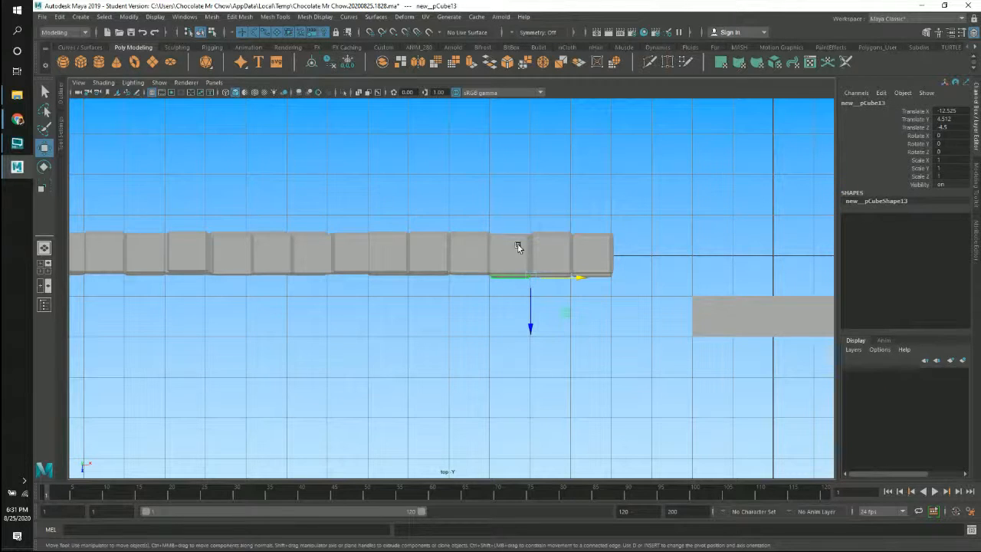
pyautogui.keyDown('alt'); pyautogui.moveTo(603, 292); pyautogui.dragTo(513, 286, button='middle'); pyautogui.keyUp('alt')
pyautogui.click(569, 300)
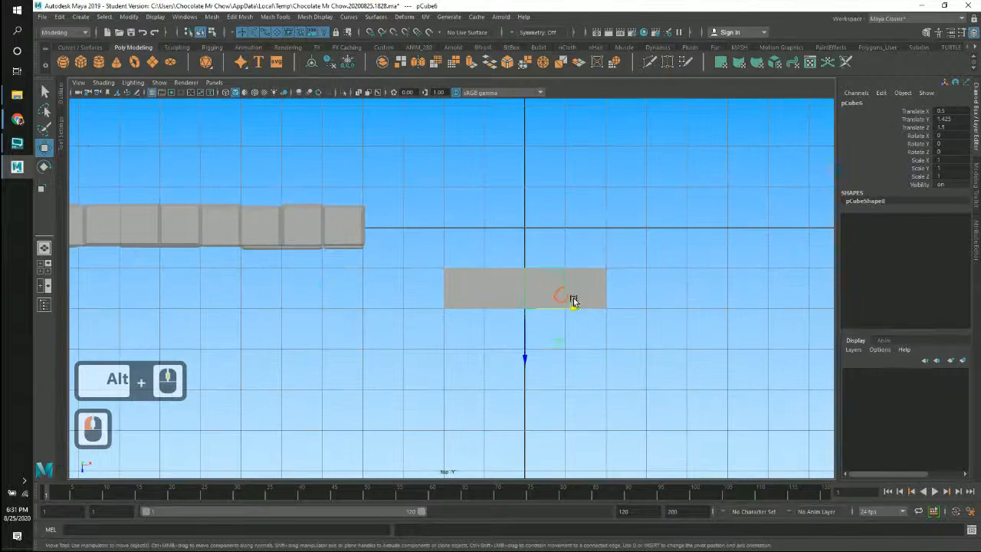
pyautogui.keyDown('alt'); pyautogui.moveTo(570, 299); pyautogui.dragTo(527, 288, button='middle'); pyautogui.keyUp('alt')
pyautogui.keyDown('alt'); pyautogui.moveTo(528, 288); pyautogui.dragTo(495, 280, button='right'); pyautogui.keyUp('alt')
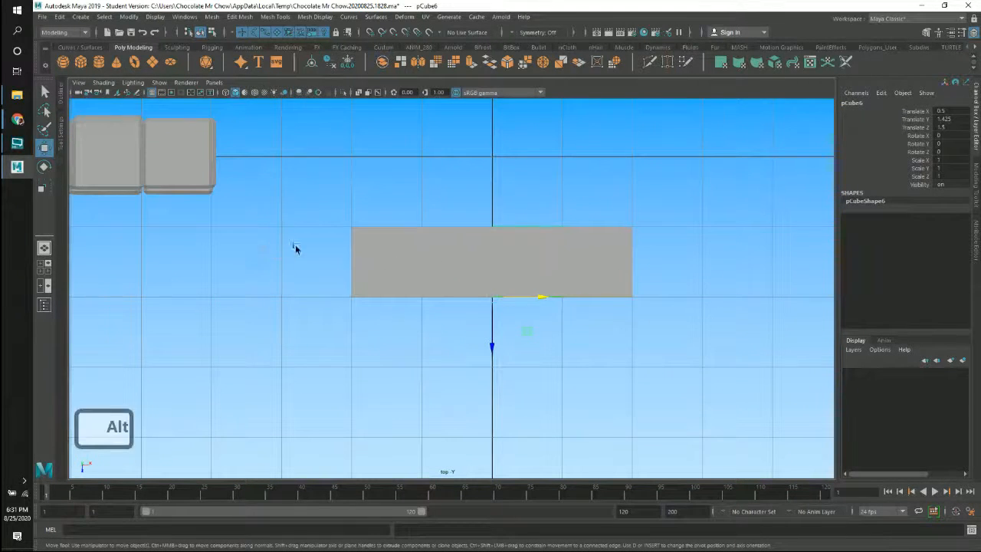
pyautogui.keyDown('alt'); pyautogui.moveTo(296, 247); pyautogui.dragTo(543, 267, button='middle'); pyautogui.keyUp('alt')
pyautogui.keyDown('alt'); pyautogui.moveTo(543, 267); pyautogui.dragTo(409, 247, button='right'); pyautogui.keyUp('alt')
# Step: Switch to the front view and examine the alignment of the pixel-art face's cubes against the grid
pyautogui.press('space')
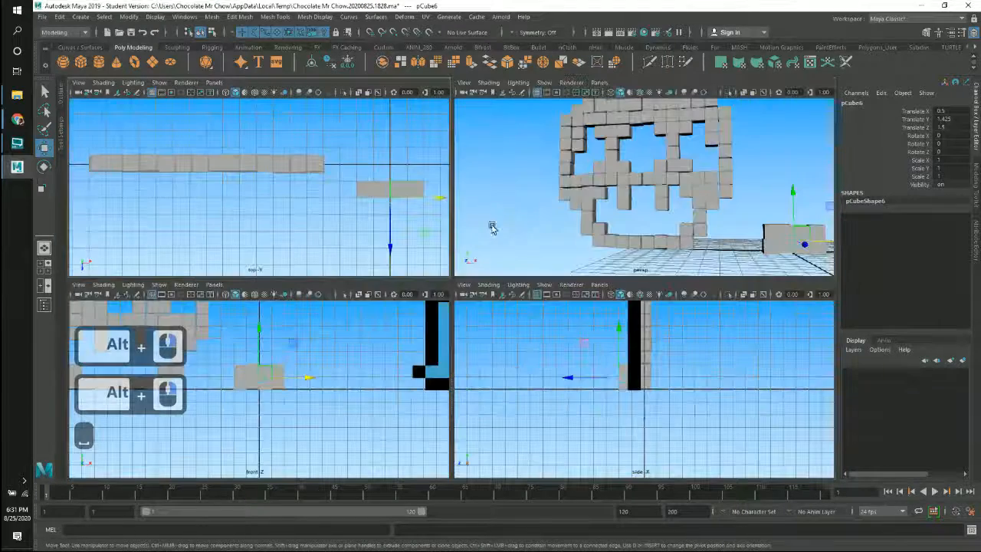
pyautogui.keyDown('alt'); pyautogui.moveTo(285, 383); pyautogui.dragTo(307, 388, button='right'); pyautogui.keyUp('alt')
pyautogui.keyDown('alt'); pyautogui.moveTo(306, 387); pyautogui.dragTo(316, 420, button='middle'); pyautogui.keyUp('alt')
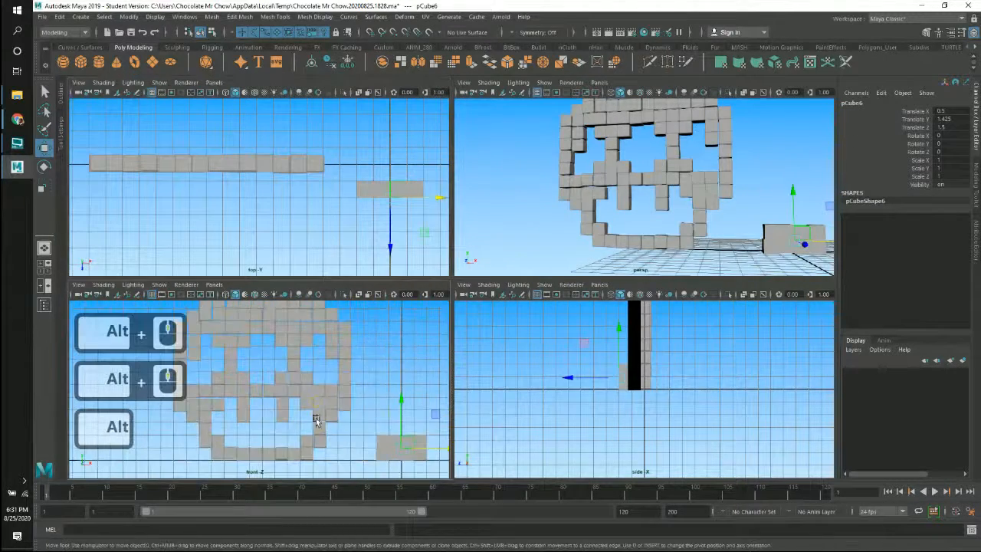
pyautogui.press('space')
pyautogui.keyDown('alt'); pyautogui.moveTo(471, 325); pyautogui.dragTo(437, 363, button='middle'); pyautogui.keyUp('alt')
pyautogui.keyDown('alt'); pyautogui.moveTo(415, 325); pyautogui.dragTo(368, 288, button='middle'); pyautogui.keyUp('alt')
pyautogui.keyDown('alt'); pyautogui.moveTo(428, 286); pyautogui.dragTo(447, 287, button='middle'); pyautogui.keyUp('alt')
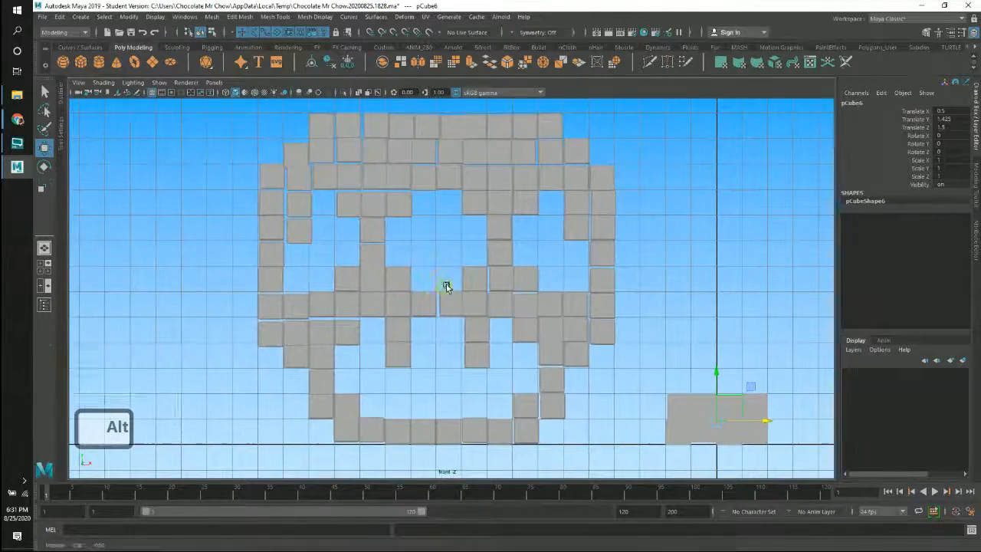
pyautogui.keyDown('alt'); pyautogui.moveTo(554, 332); pyautogui.dragTo(391, 262, button='middle'); pyautogui.keyUp('alt')
pyautogui.keyDown('alt'); pyautogui.moveTo(497, 340); pyautogui.dragTo(441, 308, button='middle'); pyautogui.keyUp('alt')
# Step: Select the block's upper first-column cube and grid-snap it to Translate X -1.5 and Y 1.5
pyautogui.keyDown('alt'); pyautogui.moveTo(427, 299); pyautogui.dragTo(663, 352, button='right'); pyautogui.keyUp('alt')
pyautogui.click(458, 315)
pyautogui.moveTo(512, 317)
pyautogui.keyDown('alt'); pyautogui.mouseDown(button='middle')
pyautogui.moveTo(480, 299)
pyautogui.moveTo(523, 317)
pyautogui.mouseUp(button='middle'); pyautogui.keyUp('alt')
pyautogui.keyDown('alt'); pyautogui.moveTo(435, 289); pyautogui.dragTo(613, 341, button='right'); pyautogui.keyUp('alt')
pyautogui.press('x')
pyautogui.moveTo(446, 338); pyautogui.dragTo(444, 338)
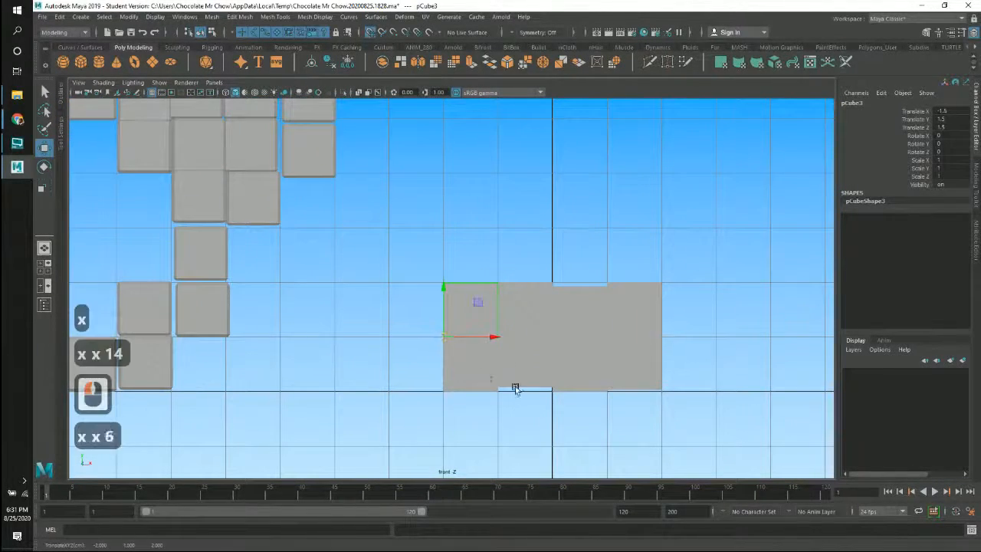
# Step: Grid-snap the block's lower second-column, upper third-column and lower fourth-column cubes and check the block's outline against the grid
pyautogui.click(515, 387)
pyautogui.press('x')
pyautogui.click(581, 303)
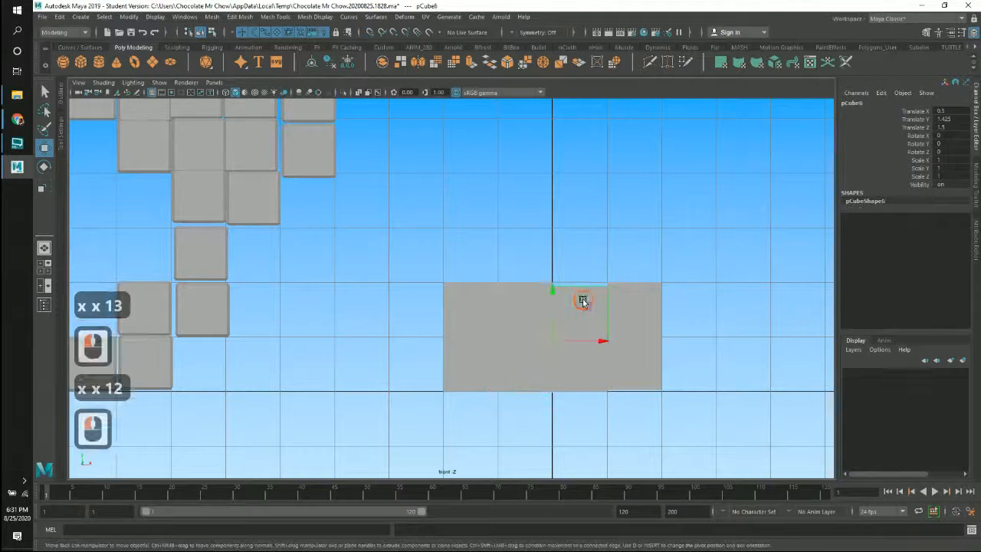
pyautogui.moveTo(556, 343); pyautogui.dragTo(554, 334)
pyautogui.click(644, 375)
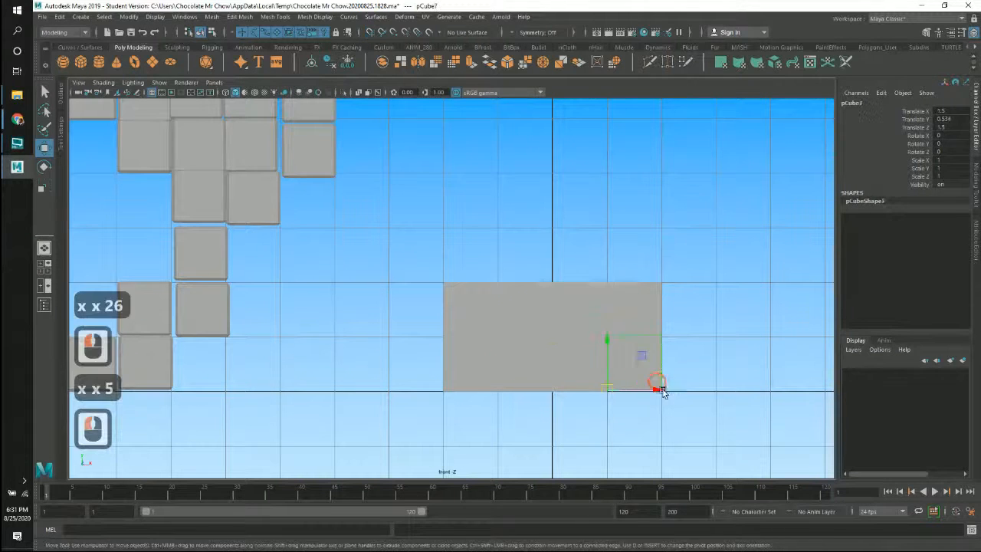
pyautogui.keyDown('alt'); pyautogui.moveTo(535, 377); pyautogui.dragTo(348, 284, button='middle'); pyautogui.keyUp('alt')
pyautogui.click(482, 330)
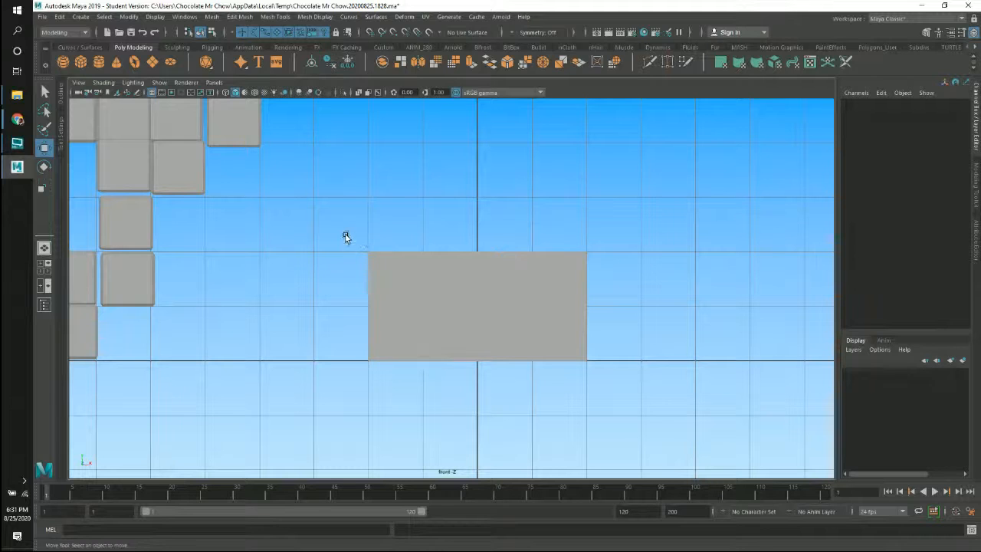
pyautogui.keyDown('alt'); pyautogui.moveTo(392, 201); pyautogui.dragTo(431, 265, button='middle'); pyautogui.keyUp('alt')
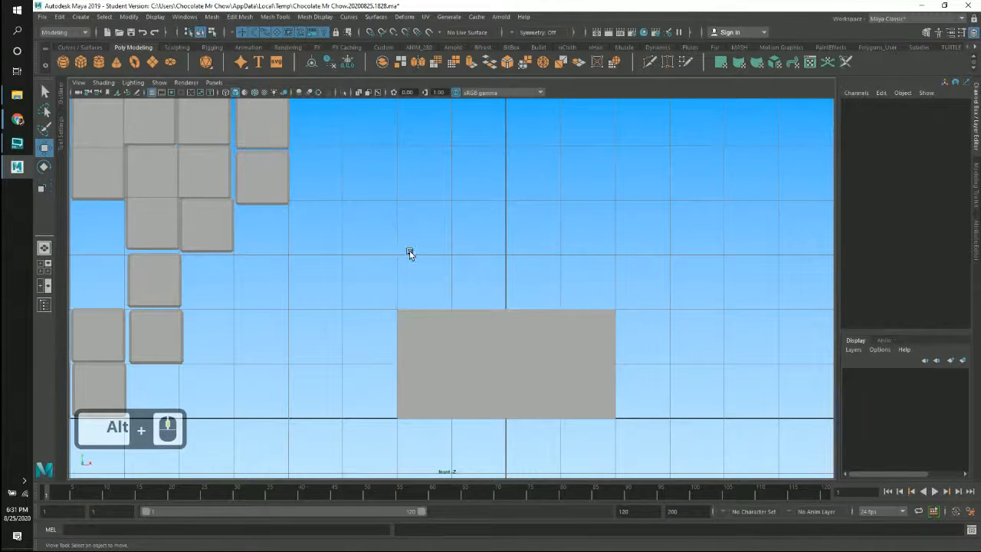
pyautogui.keyDown('alt'); pyautogui.moveTo(472, 305); pyautogui.dragTo(488, 257, button='middle'); pyautogui.keyUp('alt')
pyautogui.click(438, 284)
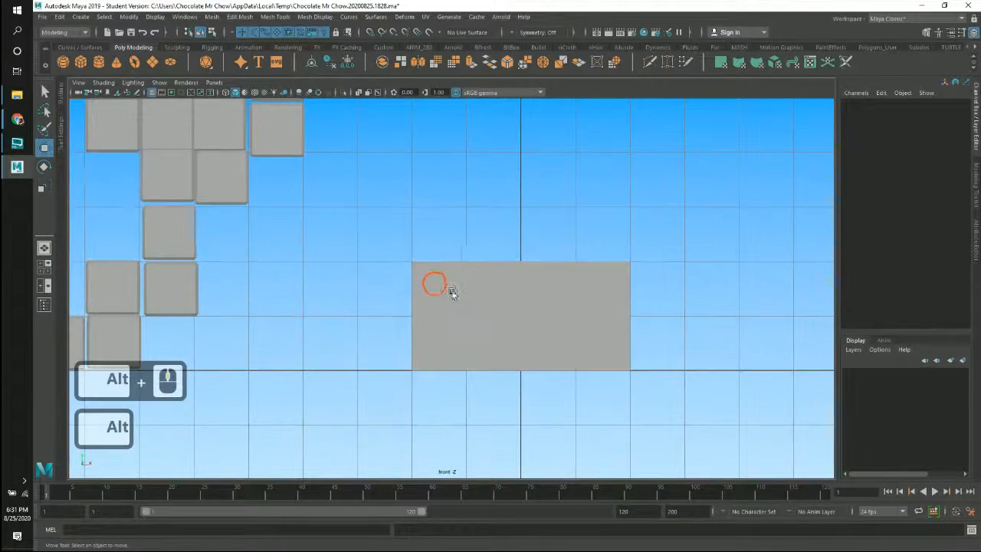
pyautogui.keyDown('alt'); pyautogui.moveTo(445, 358); pyautogui.dragTo(478, 352, button='middle'); pyautogui.keyUp('alt')
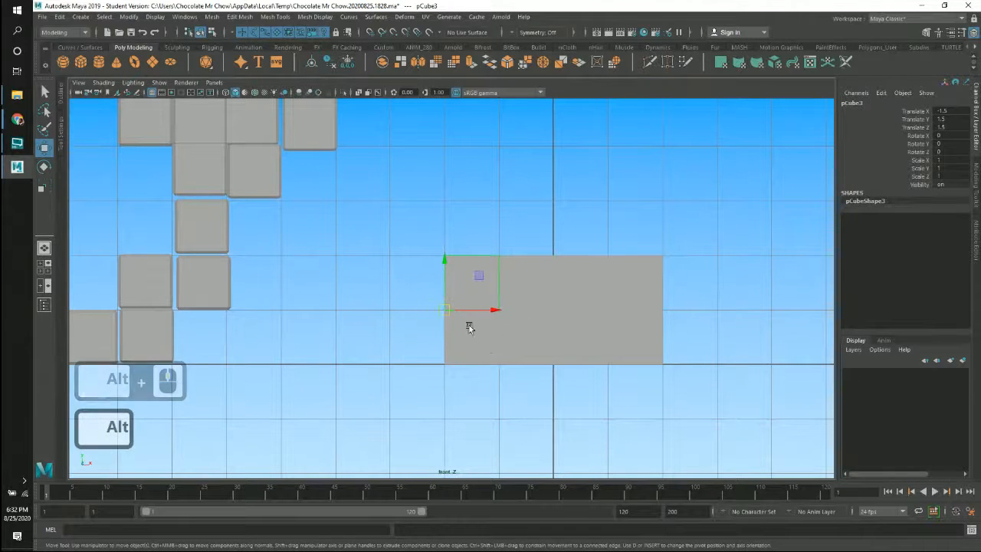
# Step: Grid-snap the two lowest cubes of the pixel-art face's short second column, just inside its outer edge, flush with the grid
pyautogui.keyDown('alt'); pyautogui.moveTo(367, 360); pyautogui.dragTo(525, 275, button='middle'); pyautogui.keyUp('alt')
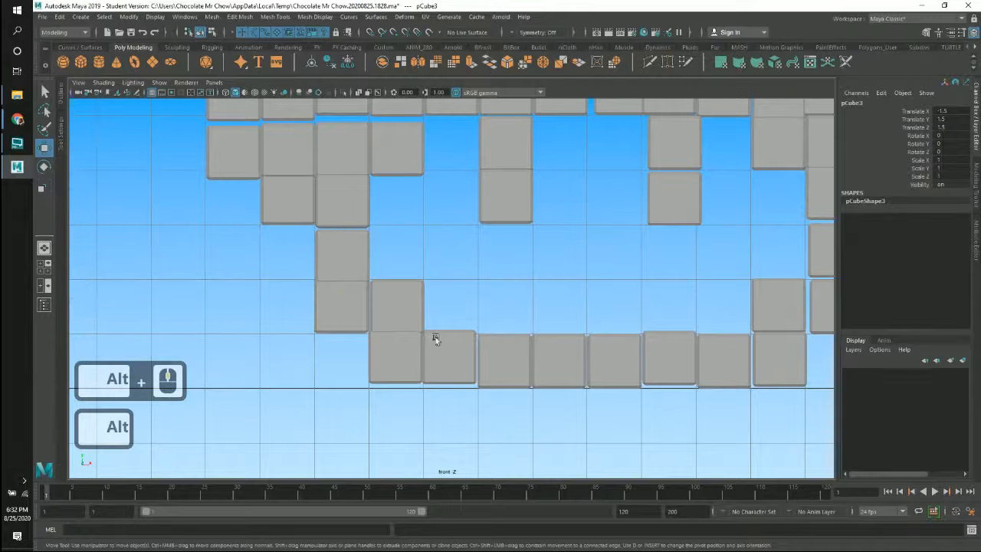
pyautogui.keyDown('alt'); pyautogui.moveTo(427, 236); pyautogui.dragTo(431, 294, button='middle'); pyautogui.keyUp('alt')
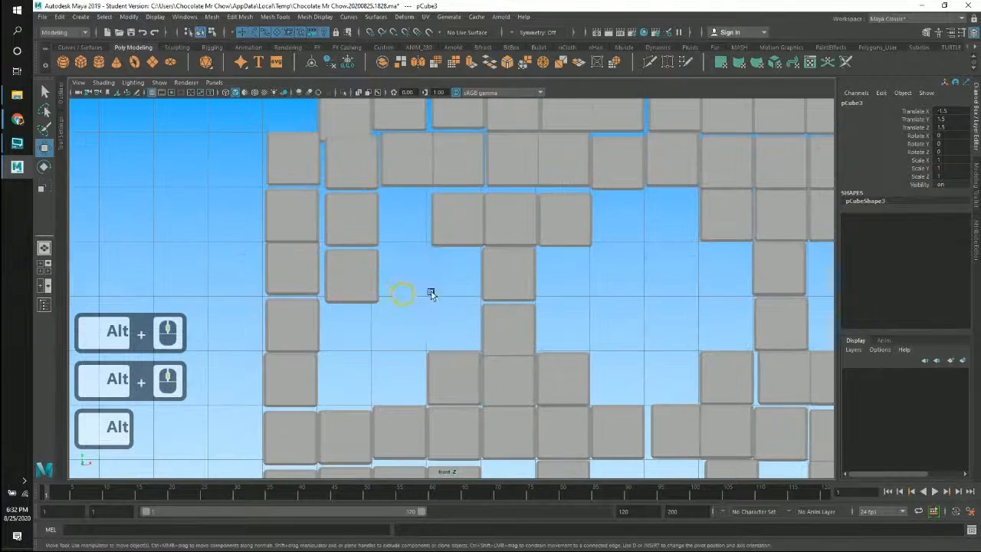
pyautogui.click(365, 282)
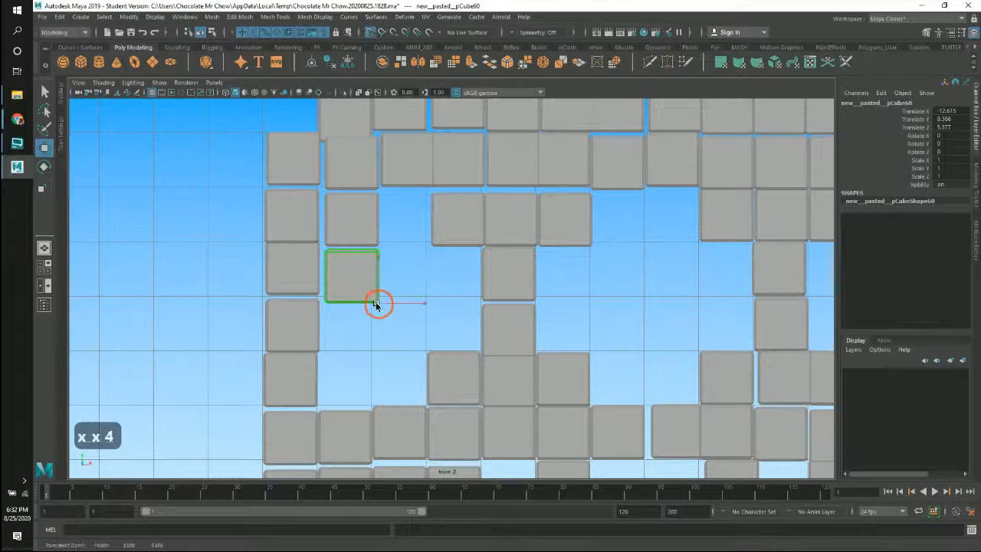
pyautogui.moveTo(376, 301); pyautogui.dragTo(398, 306)
pyautogui.click(372, 225)
pyautogui.moveTo(376, 248); pyautogui.dragTo(372, 256)
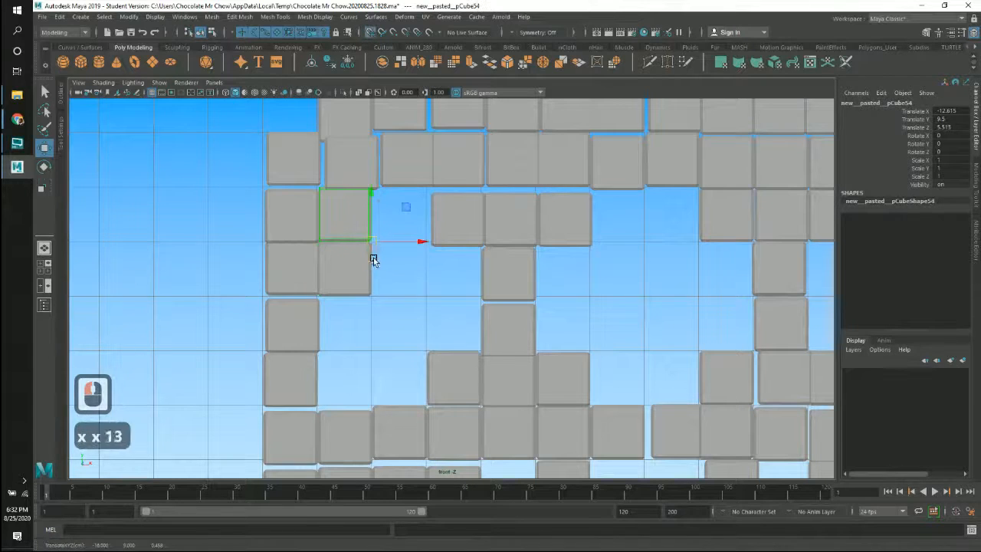
pyautogui.moveTo(420, 306)
pyautogui.keyDown('alt'); pyautogui.mouseDown(button='middle')
pyautogui.moveTo(429, 329)
pyautogui.moveTo(438, 311)
pyautogui.mouseUp(button='middle'); pyautogui.keyUp('alt')
pyautogui.click(412, 308)
# Step: Examine the whole pixel-art face in the front view and then in the perspective view
pyautogui.keyDown('alt'); pyautogui.moveTo(343, 292); pyautogui.dragTo(390, 294, button='right'); pyautogui.keyUp('alt')
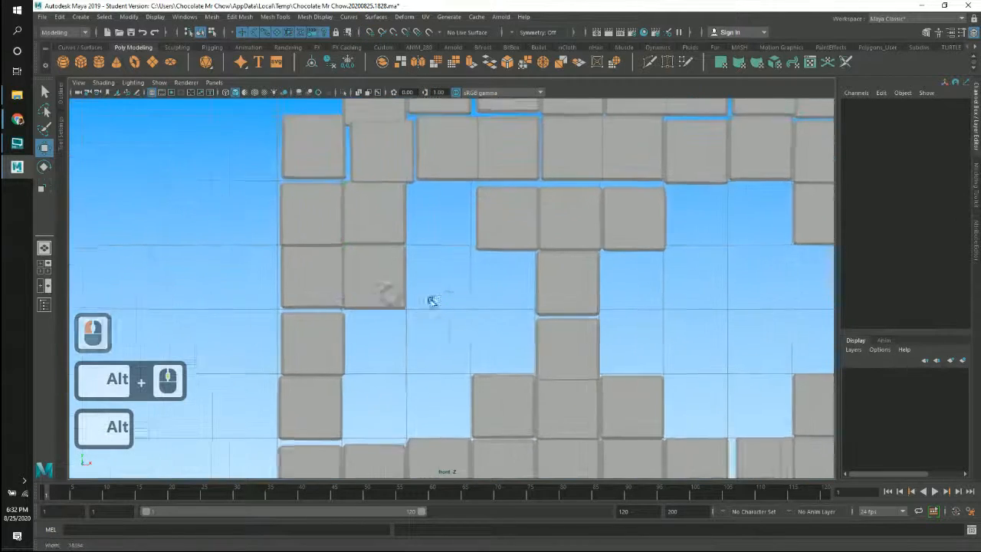
pyautogui.moveTo(461, 285)
pyautogui.keyDown('alt'); pyautogui.mouseDown(button='middle')
pyautogui.moveTo(348, 315)
pyautogui.moveTo(284, 291)
pyautogui.mouseUp(button='middle'); pyautogui.keyUp('alt')
pyautogui.keyDown('alt'); pyautogui.moveTo(477, 300); pyautogui.dragTo(380, 305, button='middle'); pyautogui.keyUp('alt')
pyautogui.keyDown('alt'); pyautogui.moveTo(463, 322); pyautogui.dragTo(389, 311, button='middle'); pyautogui.keyUp('alt')
pyautogui.keyDown('alt'); pyautogui.moveTo(462, 296); pyautogui.dragTo(367, 292, button='right'); pyautogui.keyUp('alt')
pyautogui.keyDown('alt'); pyautogui.moveTo(459, 296); pyautogui.dragTo(395, 303, button='right'); pyautogui.keyUp('alt')
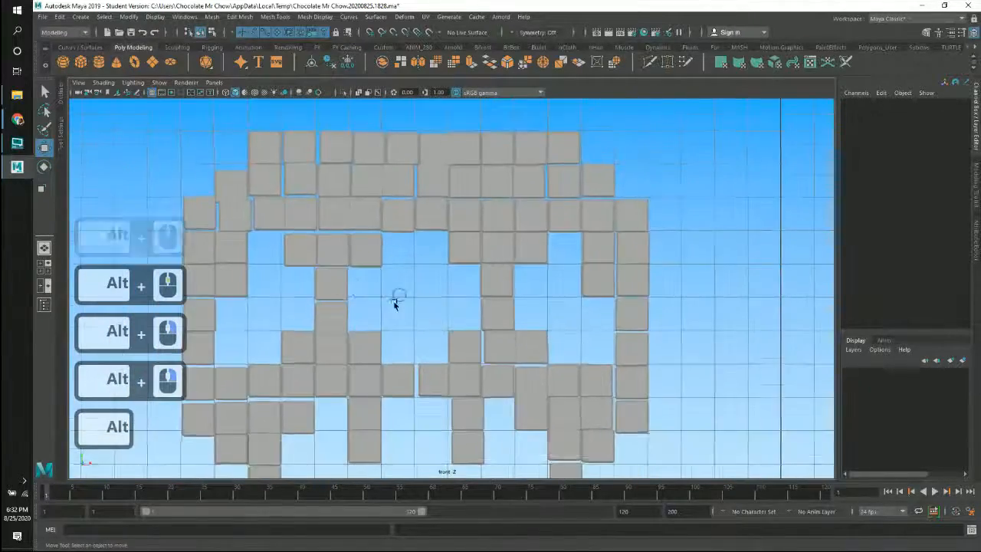
pyautogui.hotkey('alt', '[')
pyautogui.keyDown('alt'); pyautogui.moveTo(406, 301); pyautogui.dragTo(412, 239, button='middle'); pyautogui.keyUp('alt')
pyautogui.press('space')
pyautogui.press('space')
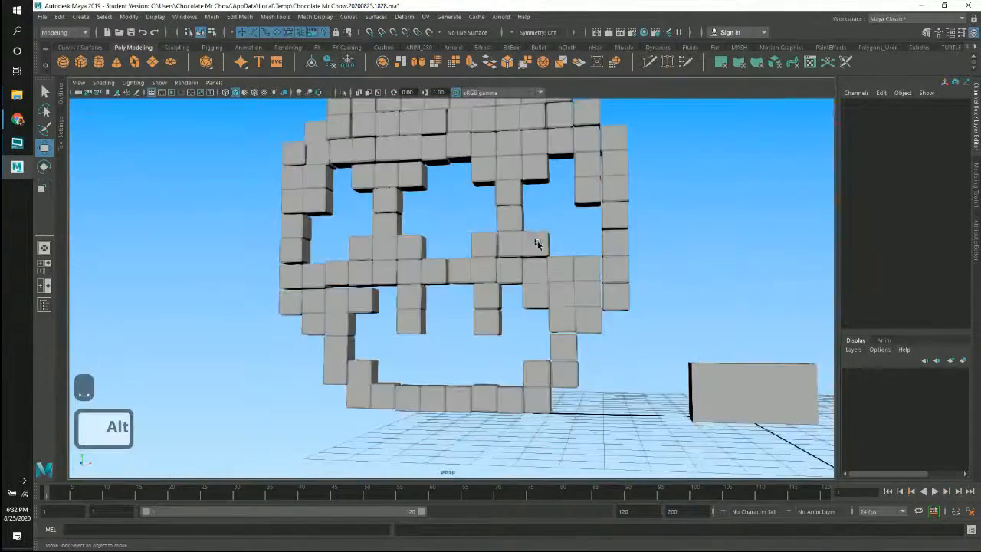
pyautogui.keyDown('alt'); pyautogui.moveTo(538, 245); pyautogui.dragTo(443, 328); pyautogui.keyUp('alt')
# Step: Select a cube between the face's eyes and the four tooth cubes in turn to examine their positions
pyautogui.click(449, 285)
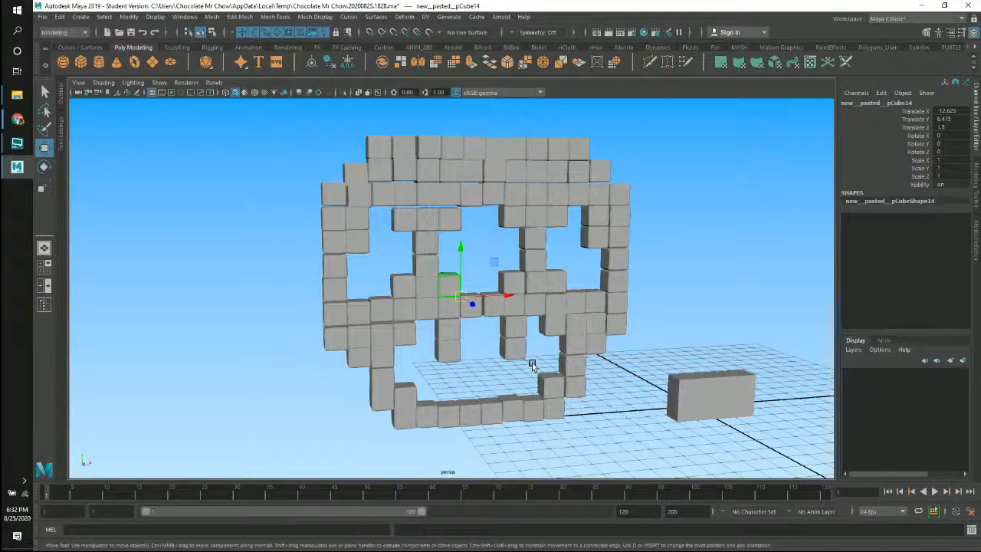
pyautogui.moveTo(533, 350)
pyautogui.keyDown('alt'); pyautogui.mouseDown()
pyautogui.moveTo(472, 338)
pyautogui.moveTo(508, 372)
pyautogui.moveTo(460, 376)
pyautogui.moveTo(526, 376)
pyautogui.moveTo(537, 361)
pyautogui.mouseUp(); pyautogui.keyUp('alt')
pyautogui.keyDown('alt'); pyautogui.moveTo(576, 325); pyautogui.dragTo(558, 341, button='middle'); pyautogui.keyUp('alt')
pyautogui.keyDown('alt'); pyautogui.moveTo(473, 305); pyautogui.dragTo(512, 365, button='right'); pyautogui.keyUp('alt')
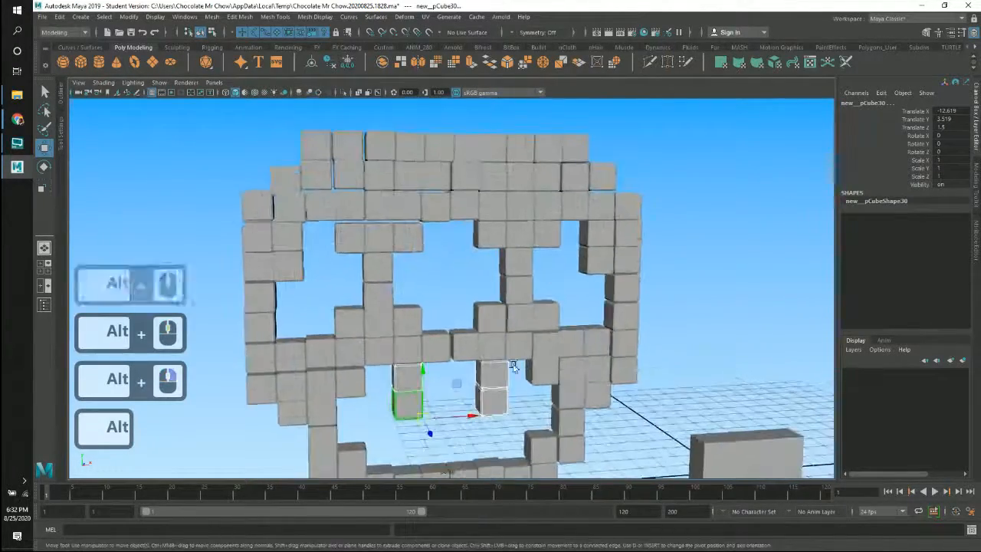
pyautogui.keyDown('alt'); pyautogui.moveTo(538, 285); pyautogui.dragTo(528, 274); pyautogui.keyUp('alt')
pyautogui.keyDown('alt'); pyautogui.moveTo(523, 242); pyautogui.dragTo(466, 215, button='middle'); pyautogui.keyUp('alt')
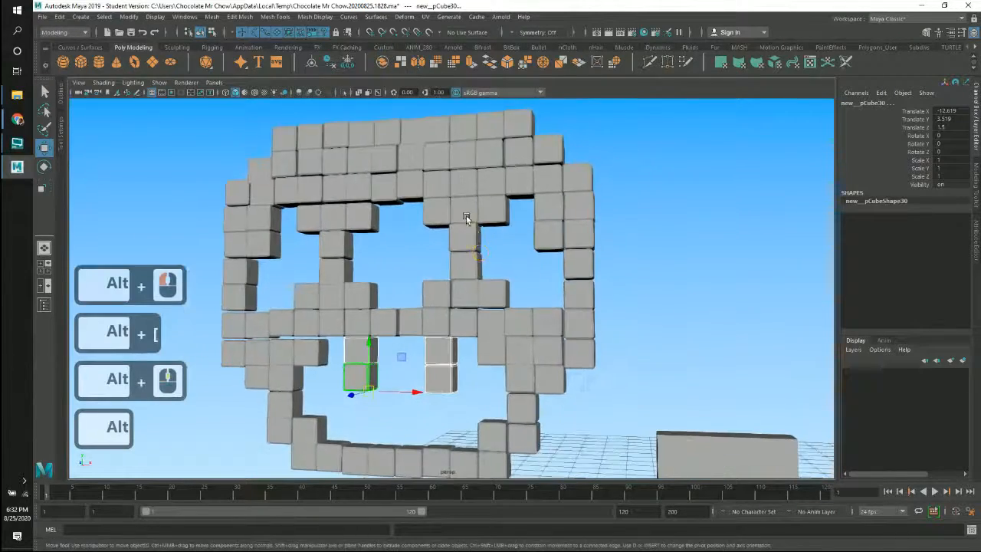
pyautogui.keyDown('alt'); pyautogui.moveTo(490, 229); pyautogui.dragTo(497, 276, button='right'); pyautogui.keyUp('alt')
pyautogui.keyDown('alt'); pyautogui.moveTo(448, 201); pyautogui.dragTo(443, 247, button='middle'); pyautogui.keyUp('alt')
pyautogui.keyDown('alt'); pyautogui.moveTo(438, 245); pyautogui.dragTo(459, 262); pyautogui.keyUp('alt')
# Step: Select a cube in the band above the eyes and the tooth cubes in turn to compare their Translate values
pyautogui.click(369, 231)
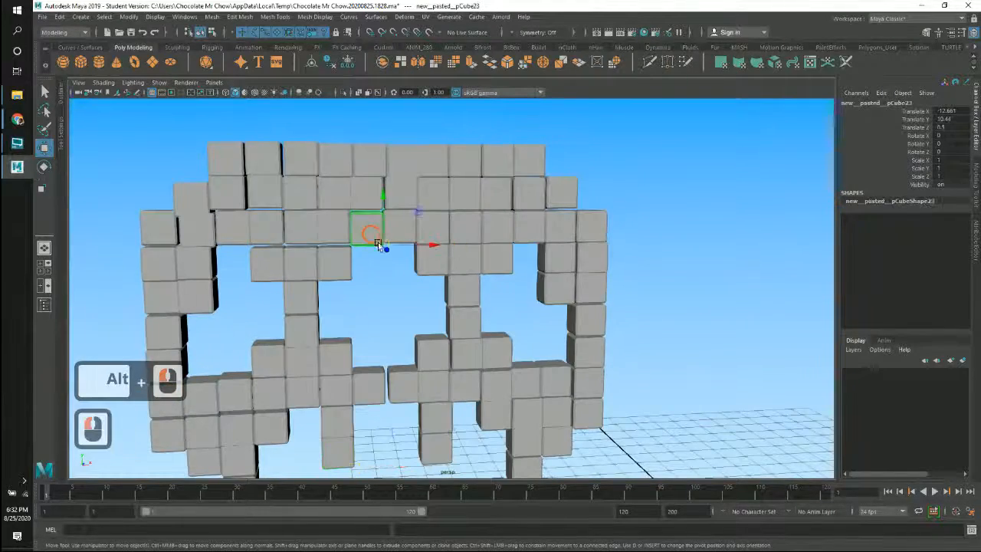
pyautogui.keyDown('alt'); pyautogui.moveTo(433, 251); pyautogui.dragTo(480, 209, button='middle'); pyautogui.keyUp('alt')
pyautogui.keyDown('alt'); pyautogui.moveTo(450, 268); pyautogui.dragTo(458, 250); pyautogui.keyUp('alt')
pyautogui.keyDown('alt'); pyautogui.moveTo(437, 380); pyautogui.dragTo(445, 284, button='middle'); pyautogui.keyUp('alt')
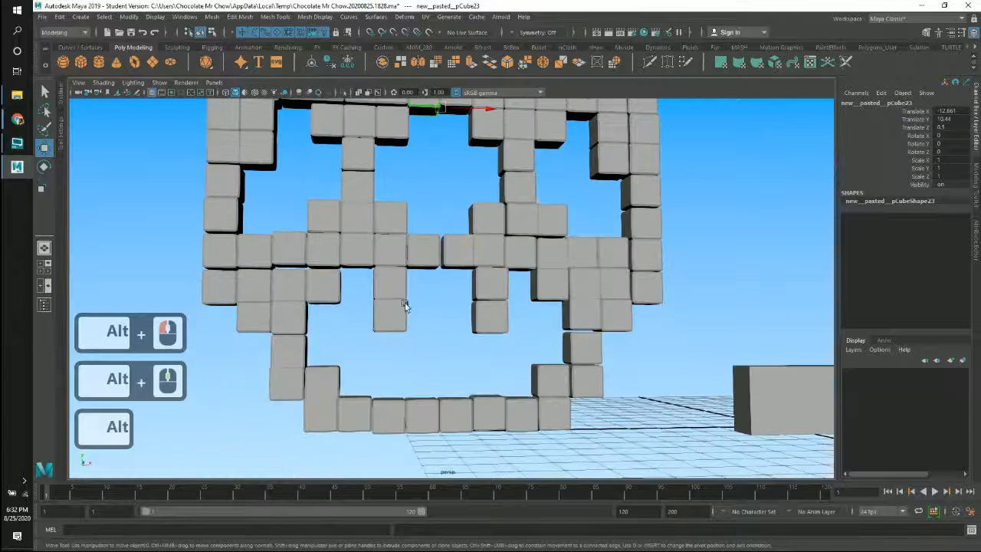
pyautogui.keyDown('alt'); pyautogui.moveTo(513, 342); pyautogui.dragTo(484, 337); pyautogui.keyUp('alt')
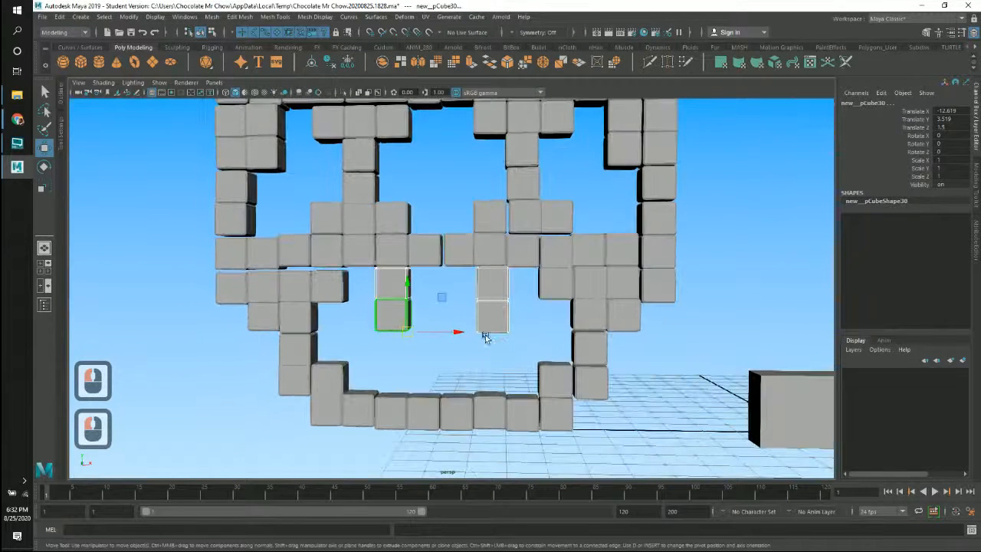
pyautogui.click(494, 321)
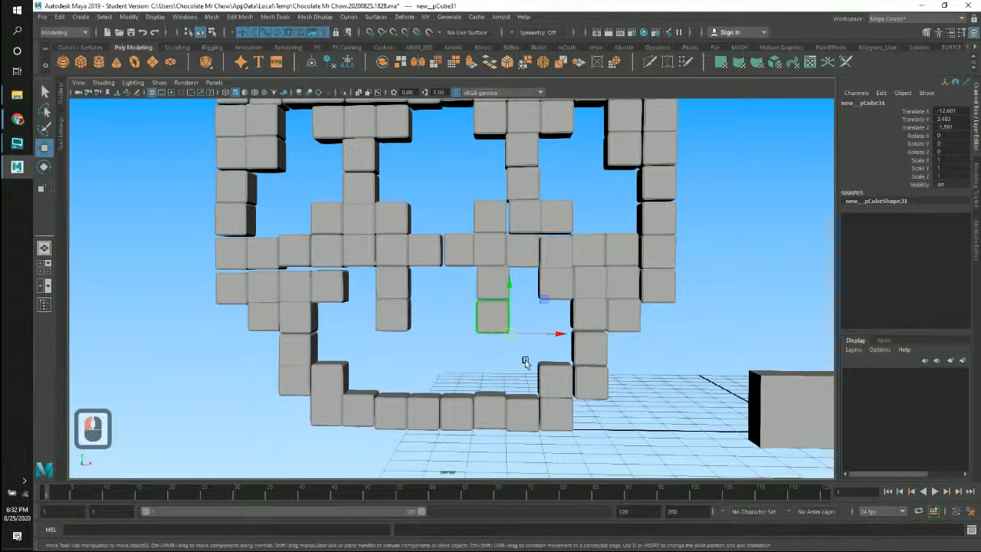
pyautogui.keyDown('alt'); pyautogui.moveTo(712, 355); pyautogui.dragTo(554, 341, button='right'); pyautogui.keyUp('alt')
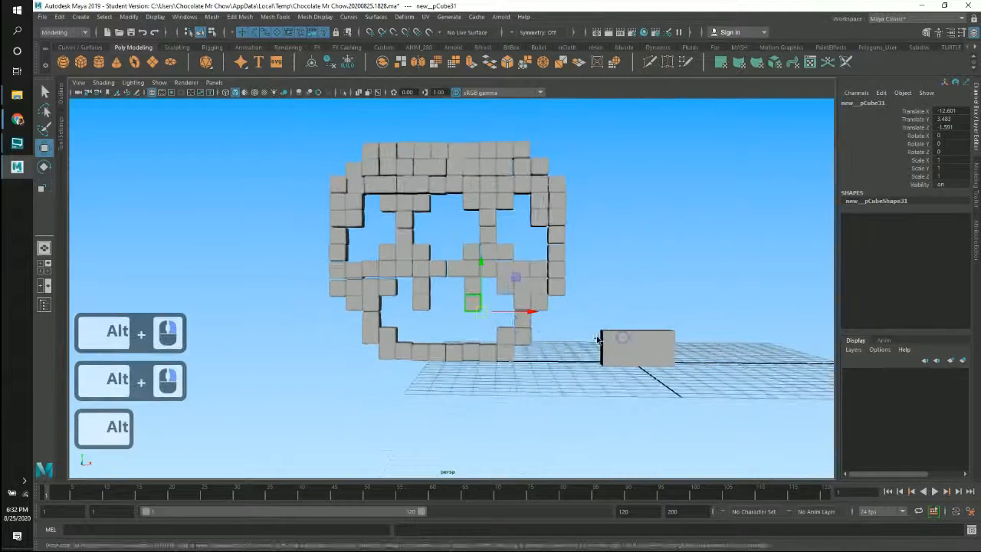
pyautogui.keyDown('alt'); pyautogui.moveTo(622, 338); pyautogui.dragTo(563, 337, button='middle'); pyautogui.keyUp('alt')
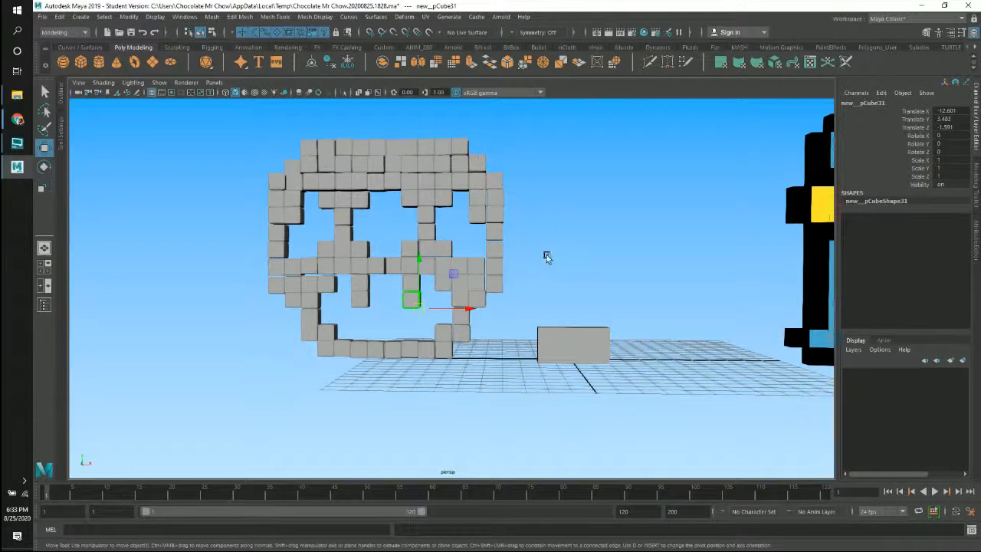
# Step: Select all cubes of the small rectangular block and delete them
pyautogui.keyDown('alt'); pyautogui.moveTo(567, 241); pyautogui.dragTo(433, 299); pyautogui.keyUp('alt')
pyautogui.keyDown('alt'); pyautogui.moveTo(433, 298); pyautogui.dragTo(506, 300, button='middle'); pyautogui.keyUp('alt')
pyautogui.keyDown('alt'); pyautogui.moveTo(506, 299); pyautogui.dragTo(521, 297, button='right'); pyautogui.keyUp('alt')
pyautogui.keyDown('alt'); pyautogui.moveTo(475, 294); pyautogui.dragTo(507, 289); pyautogui.keyUp('alt')
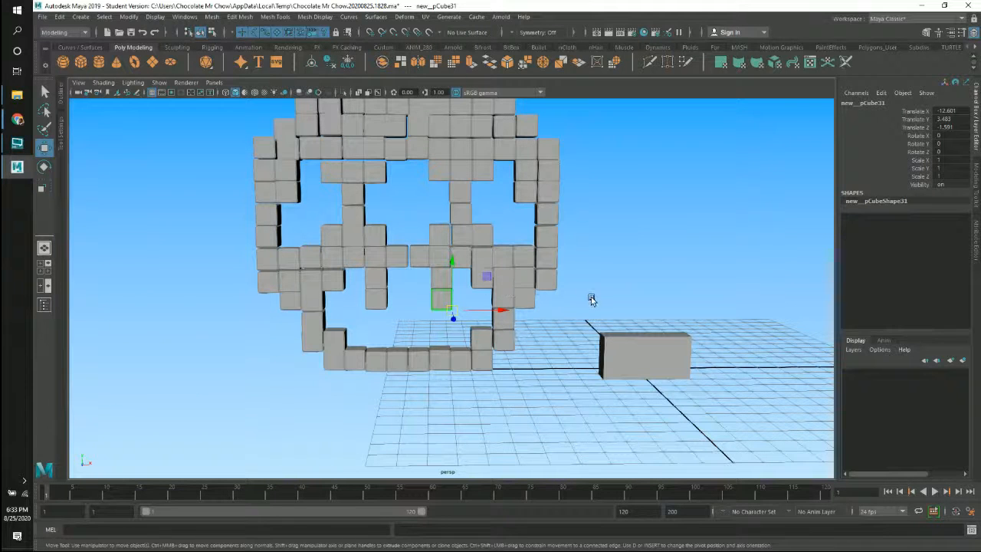
pyautogui.keyDown('alt'); pyautogui.moveTo(583, 350); pyautogui.dragTo(486, 340); pyautogui.keyUp('alt')
pyautogui.click(485, 340)
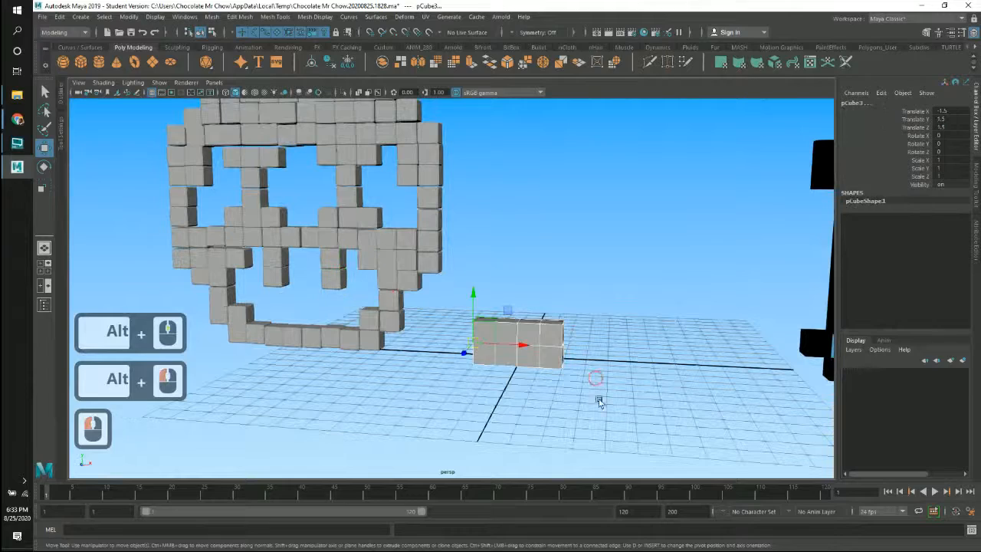
pyautogui.press('BackSpace')
# Step: Bring the pixel-art character with the yellow hat and blue robe into view and examine its cubes
pyautogui.keyDown('alt'); pyautogui.moveTo(680, 332); pyautogui.dragTo(620, 329, button='right'); pyautogui.keyUp('alt')
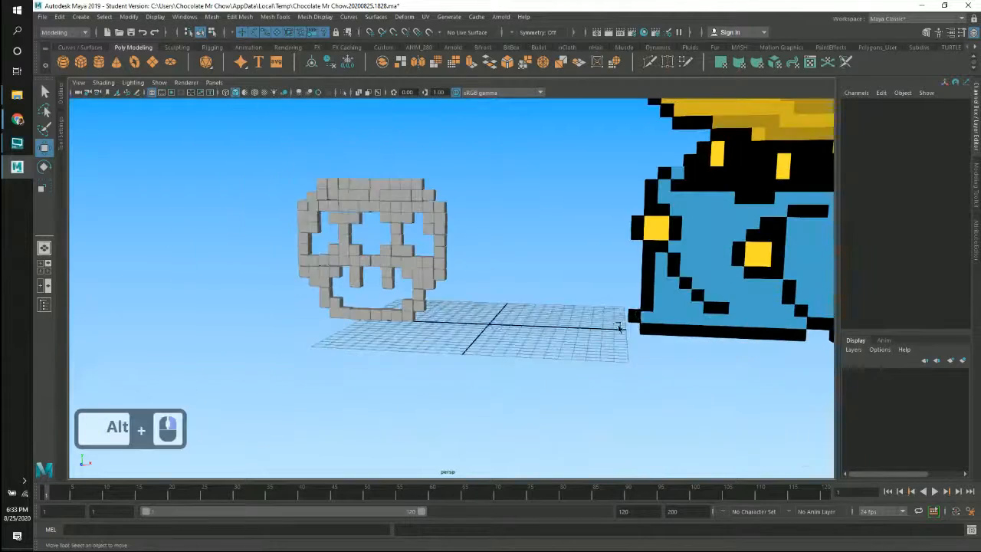
pyautogui.keyDown('alt'); pyautogui.moveTo(619, 329); pyautogui.dragTo(498, 397, button='middle'); pyautogui.keyUp('alt')
pyautogui.keyDown('alt'); pyautogui.moveTo(499, 396); pyautogui.dragTo(525, 387); pyautogui.keyUp('alt')
pyautogui.keyDown('alt'); pyautogui.moveTo(552, 396); pyautogui.dragTo(580, 387, button='middle'); pyautogui.keyUp('alt')
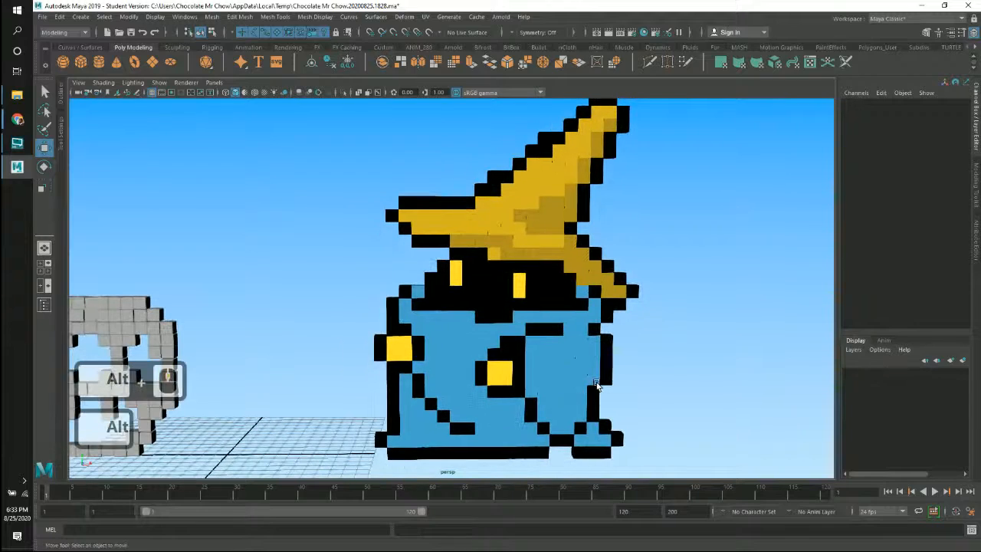
pyautogui.keyDown('alt'); pyautogui.moveTo(621, 368); pyautogui.dragTo(618, 400); pyautogui.keyUp('alt')
pyautogui.keyDown('alt'); pyautogui.moveTo(462, 363); pyautogui.dragTo(497, 328, button='middle'); pyautogui.keyUp('alt')
pyautogui.keyDown('alt'); pyautogui.moveTo(407, 317); pyautogui.dragTo(515, 374, button='right'); pyautogui.keyUp('alt')
pyautogui.keyDown('alt'); pyautogui.moveTo(510, 381); pyautogui.dragTo(501, 343, button='middle'); pyautogui.keyUp('alt')
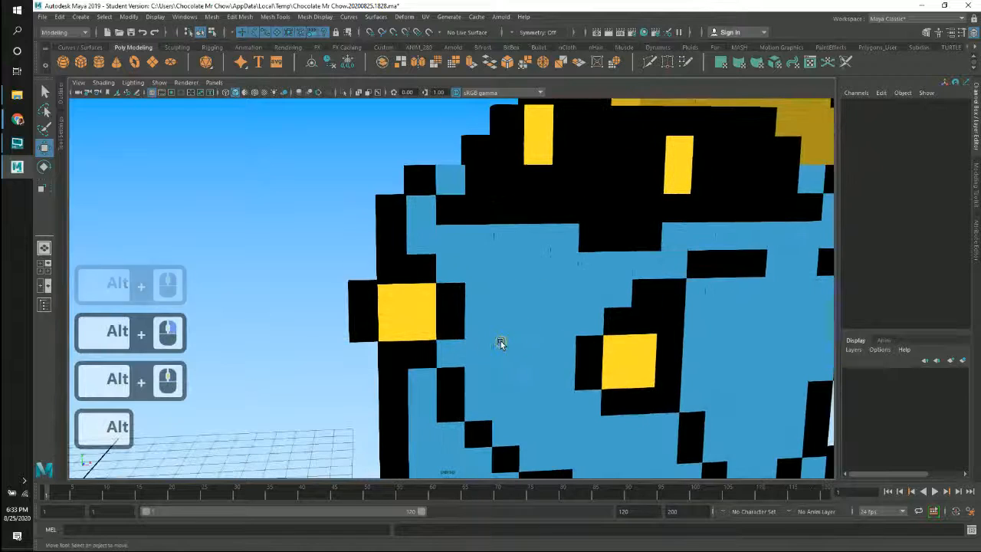
# Step: Inspect the character's black, blue and yellow cubes up close from several angles to see how they meet
pyautogui.keyDown('alt'); pyautogui.moveTo(461, 230); pyautogui.dragTo(480, 319, button='middle'); pyautogui.keyUp('alt')
pyautogui.keyDown('alt'); pyautogui.moveTo(456, 278); pyautogui.dragTo(552, 310, button='right'); pyautogui.keyUp('alt')
pyautogui.keyDown('alt'); pyautogui.moveTo(498, 273); pyautogui.dragTo(528, 320, button='middle'); pyautogui.keyUp('alt')
pyautogui.keyDown('alt'); pyautogui.moveTo(473, 289); pyautogui.dragTo(574, 311, button='right'); pyautogui.keyUp('alt')
pyautogui.click(565, 306)
pyautogui.keyDown('alt'); pyautogui.moveTo(565, 306); pyautogui.dragTo(566, 351); pyautogui.keyUp('alt')
pyautogui.keyDown('alt'); pyautogui.moveTo(589, 350); pyautogui.dragTo(569, 360, button='right'); pyautogui.keyUp('alt')
pyautogui.keyDown('alt'); pyautogui.moveTo(568, 360); pyautogui.dragTo(631, 337, button='middle'); pyautogui.keyUp('alt')
pyautogui.keyDown('alt'); pyautogui.moveTo(485, 337); pyautogui.dragTo(531, 311); pyautogui.keyUp('alt')
pyautogui.keyDown('alt'); pyautogui.moveTo(452, 342); pyautogui.dragTo(348, 350); pyautogui.keyUp('alt')
pyautogui.keyDown('alt'); pyautogui.moveTo(479, 346); pyautogui.dragTo(364, 355); pyautogui.keyUp('alt')
pyautogui.keyDown('alt'); pyautogui.moveTo(569, 382); pyautogui.dragTo(464, 371, button='right'); pyautogui.keyUp('alt')
pyautogui.keyDown('alt'); pyautogui.moveTo(505, 355); pyautogui.dragTo(447, 202, button='middle'); pyautogui.keyUp('alt')
# Step: Select two stacked black outline cubes above the character's yellow hand in turn to compare their Translate values
pyautogui.click(420, 265)
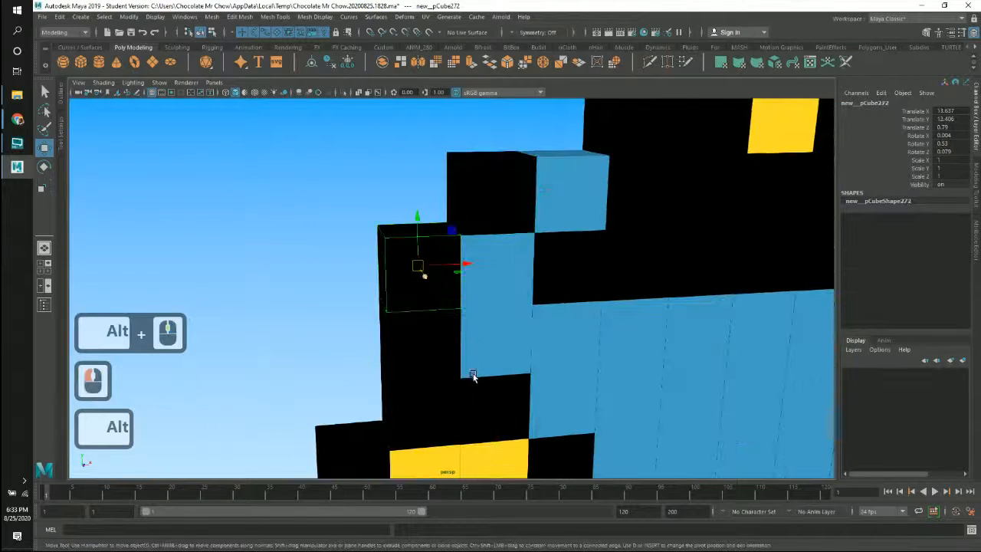
pyautogui.keyDown('alt'); pyautogui.moveTo(472, 376); pyautogui.dragTo(462, 254); pyautogui.keyUp('alt')
pyautogui.click(454, 247)
pyautogui.keyDown('alt'); pyautogui.moveTo(455, 256); pyautogui.dragTo(446, 195, button='right'); pyautogui.keyUp('alt')
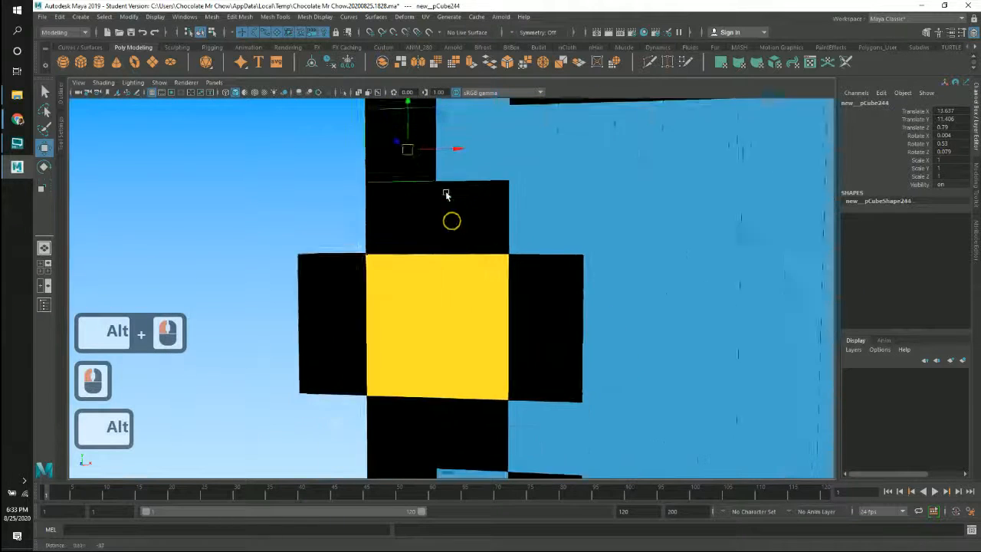
pyautogui.keyDown('alt'); pyautogui.moveTo(444, 275); pyautogui.dragTo(451, 239, button='middle'); pyautogui.keyUp('alt')
pyautogui.keyDown('alt'); pyautogui.moveTo(450, 239); pyautogui.dragTo(452, 223); pyautogui.keyUp('alt')
pyautogui.keyDown('alt'); pyautogui.moveTo(406, 201); pyautogui.dragTo(432, 280, button='middle'); pyautogui.keyUp('alt')
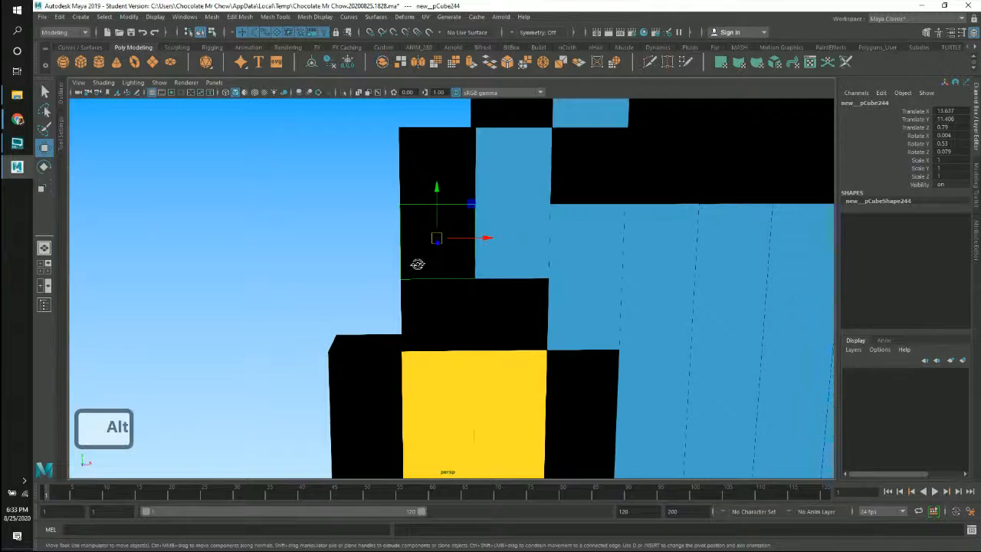
# Step: Select the black cubes directly above and beside the character's yellow hand in turn to compare their Translate values
pyautogui.keyDown('alt'); pyautogui.moveTo(417, 264); pyautogui.dragTo(410, 259); pyautogui.keyUp('alt')
pyautogui.keyDown('alt'); pyautogui.moveTo(428, 295); pyautogui.dragTo(418, 232, button='middle'); pyautogui.keyUp('alt')
pyautogui.click(428, 259)
pyautogui.keyDown('alt'); pyautogui.moveTo(423, 280); pyautogui.dragTo(455, 283); pyautogui.keyUp('alt')
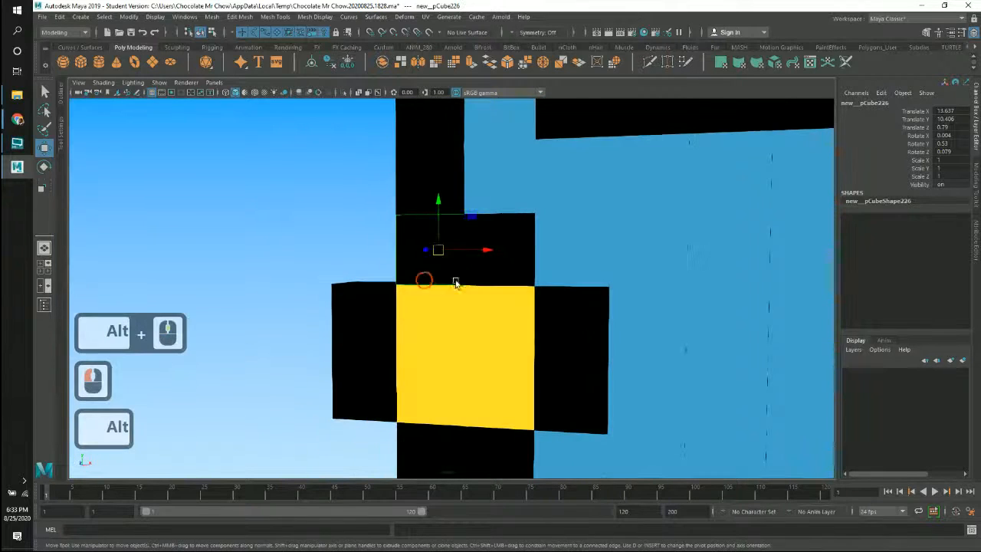
pyautogui.keyDown('alt'); pyautogui.moveTo(517, 297); pyautogui.dragTo(427, 247, button='middle'); pyautogui.keyUp('alt')
pyautogui.click(449, 289)
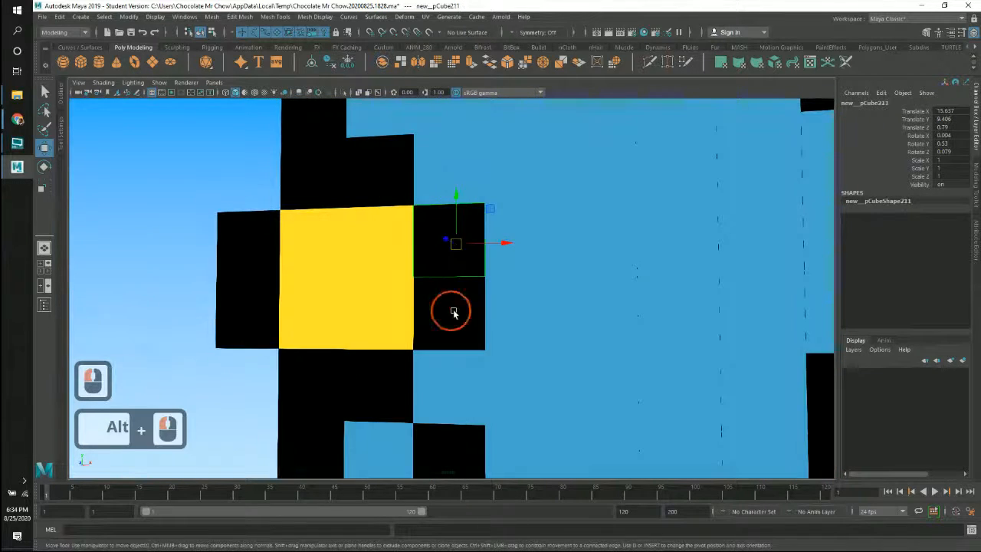
pyautogui.keyDown('alt'); pyautogui.moveTo(449, 306); pyautogui.dragTo(462, 326, button='right'); pyautogui.keyUp('alt')
# Step: Select cubes of the character's bottom outline and diagonal robe line in turn, and examine the alignment across the robe
pyautogui.keyDown('alt'); pyautogui.moveTo(463, 326); pyautogui.dragTo(517, 223); pyautogui.keyUp('alt')
pyautogui.keyDown('alt'); pyautogui.moveTo(473, 288); pyautogui.dragTo(399, 335); pyautogui.keyUp('alt')
pyautogui.keyDown('alt'); pyautogui.moveTo(330, 352); pyautogui.dragTo(391, 344); pyautogui.keyUp('alt')
pyautogui.keyDown('alt'); pyautogui.moveTo(391, 345); pyautogui.dragTo(314, 354, button='middle'); pyautogui.keyUp('alt')
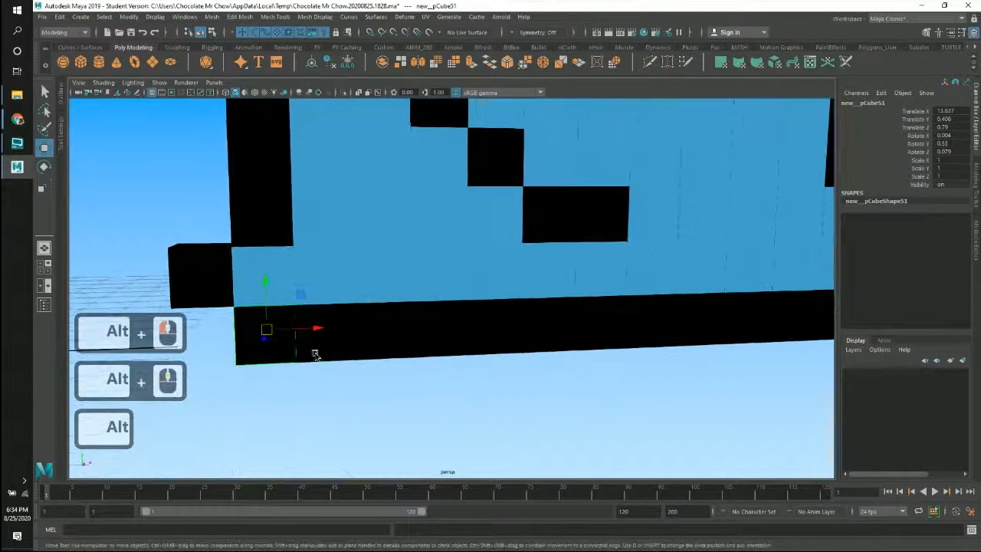
pyautogui.moveTo(480, 326)
pyautogui.keyDown('alt'); pyautogui.mouseDown()
pyautogui.moveTo(466, 346)
pyautogui.moveTo(472, 332)
pyautogui.mouseUp(); pyautogui.keyUp('alt')
pyautogui.keyDown('alt'); pyautogui.moveTo(563, 338); pyautogui.dragTo(433, 323, button='middle'); pyautogui.keyUp('alt')
pyautogui.keyDown('alt'); pyautogui.moveTo(609, 335); pyautogui.dragTo(464, 328, button='middle'); pyautogui.keyUp('alt')
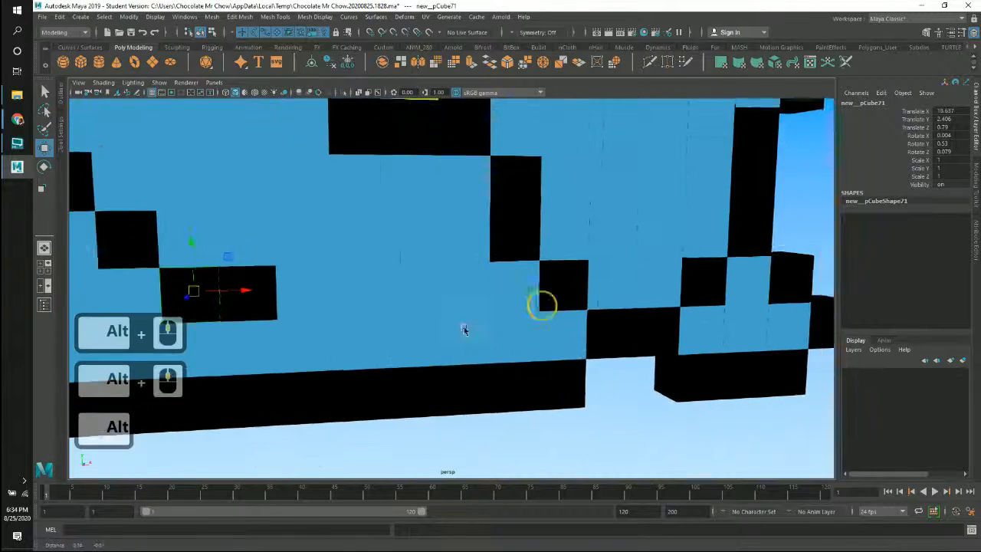
pyautogui.keyDown('alt'); pyautogui.moveTo(665, 336); pyautogui.dragTo(547, 391, button='middle'); pyautogui.keyUp('alt')
pyautogui.keyDown('alt'); pyautogui.moveTo(511, 308); pyautogui.dragTo(651, 444, button='middle'); pyautogui.keyUp('alt')
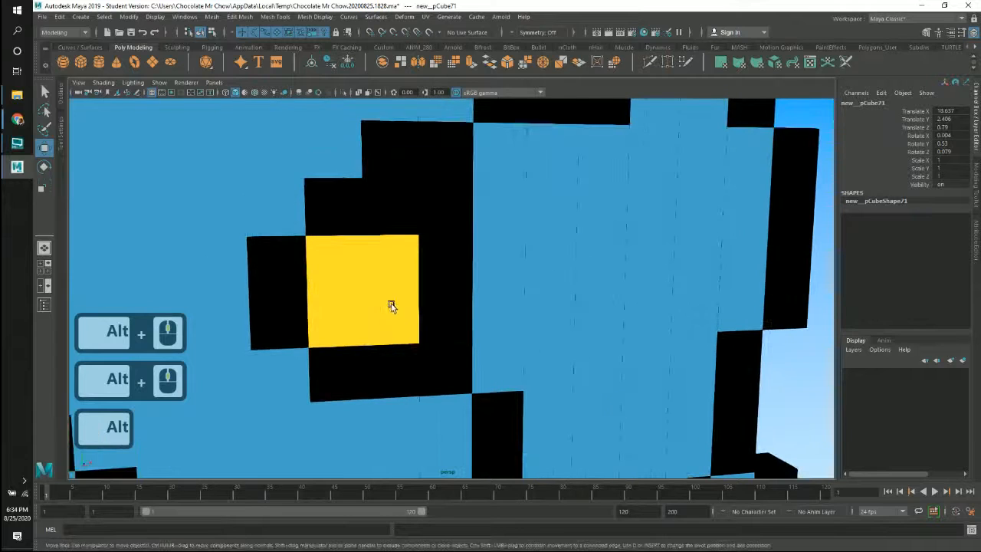
# Step: Examine the black cubes around the character's yellow hand and along its bottom outline, and select an edge cube from the side
pyautogui.keyDown('alt'); pyautogui.moveTo(338, 234); pyautogui.dragTo(389, 280, button='middle'); pyautogui.keyUp('alt')
pyautogui.scroll(3, 371, 324)
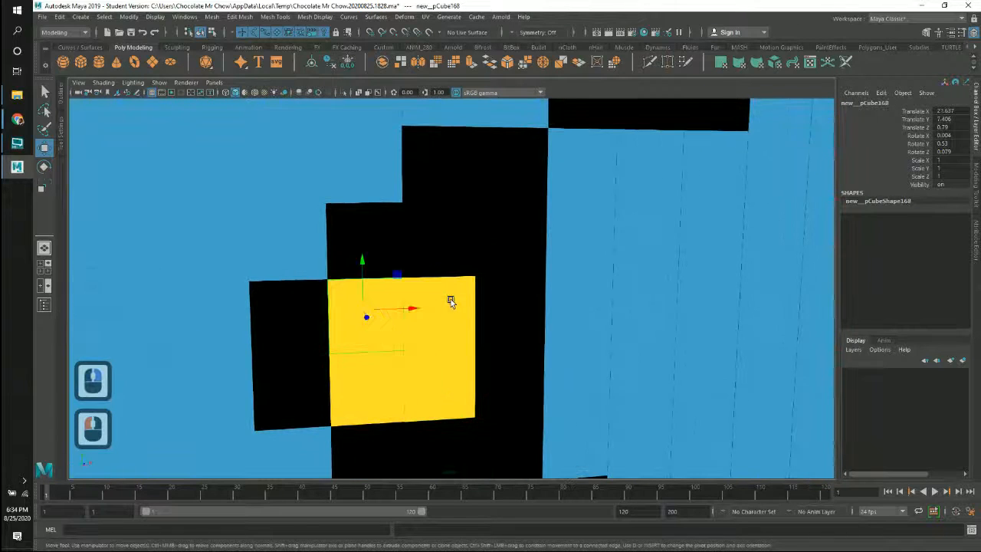
pyautogui.keyDown('alt'); pyautogui.moveTo(453, 269); pyautogui.dragTo(565, 265, button='middle'); pyautogui.keyUp('alt')
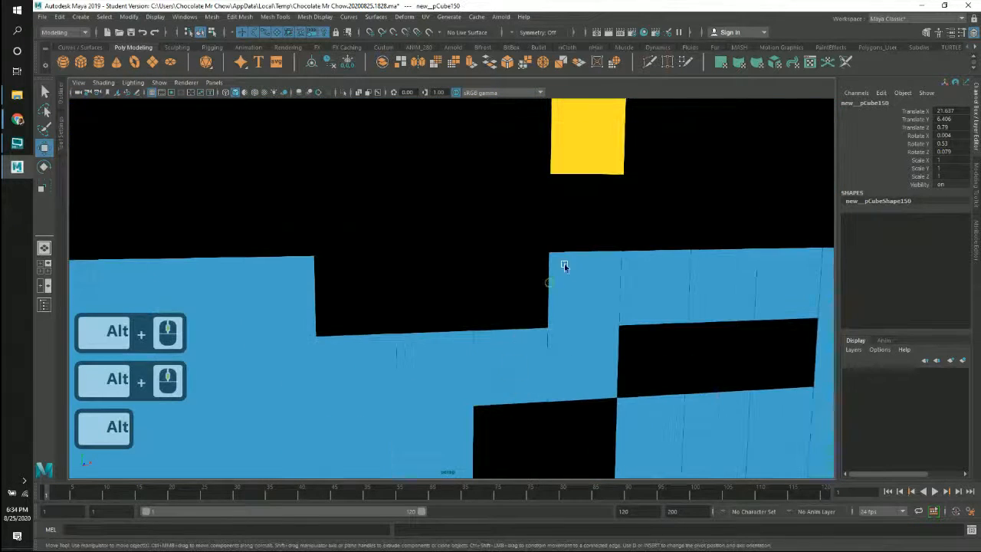
pyautogui.keyDown('alt'); pyautogui.moveTo(564, 265); pyautogui.dragTo(543, 372); pyautogui.keyUp('alt')
pyautogui.keyDown('alt'); pyautogui.moveTo(580, 343); pyautogui.dragTo(501, 280); pyautogui.keyUp('alt')
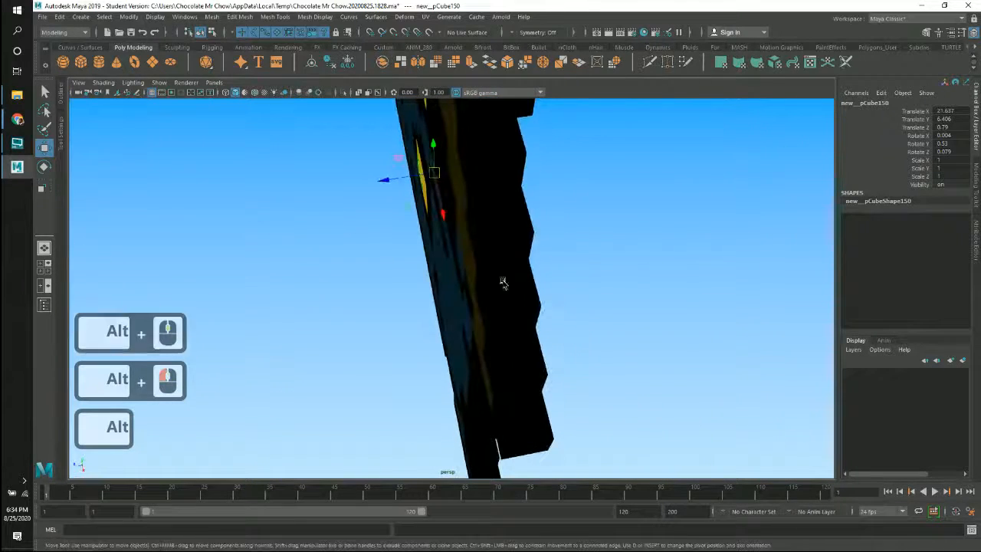
pyautogui.click(506, 290)
# Step: Show the character in the top view and examine the stepped edges at the end of its cube row up close
pyautogui.press('space')
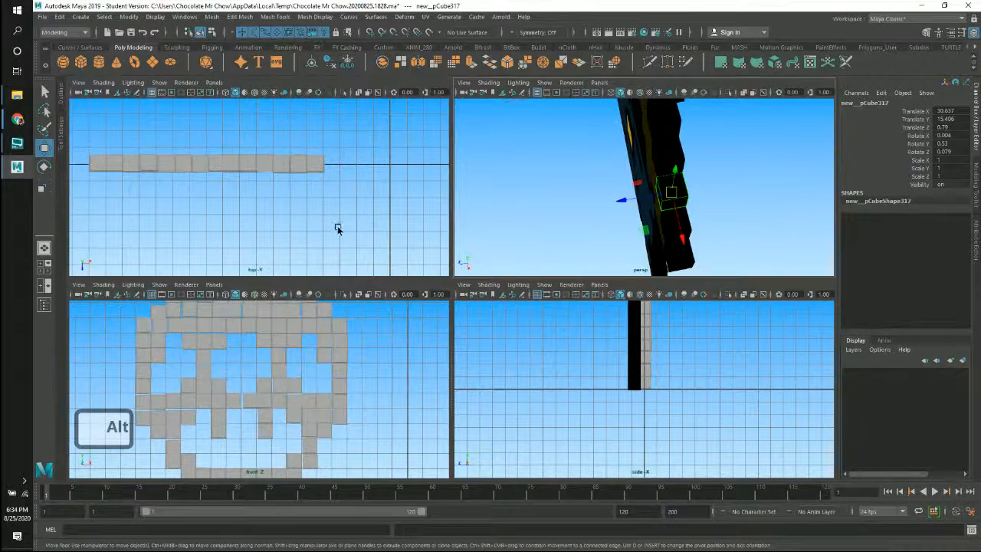
pyautogui.keyDown('alt'); pyautogui.moveTo(355, 228); pyautogui.dragTo(309, 238, button='middle'); pyautogui.keyUp('alt')
pyautogui.press('space')
pyautogui.keyDown('alt'); pyautogui.moveTo(309, 238); pyautogui.dragTo(708, 275, button='right'); pyautogui.keyUp('alt')
pyautogui.keyDown('alt'); pyautogui.moveTo(708, 264); pyautogui.dragTo(464, 284, button='middle'); pyautogui.keyUp('alt')
pyautogui.keyDown('alt'); pyautogui.moveTo(495, 278); pyautogui.dragTo(712, 310, button='right'); pyautogui.keyUp('alt')
pyautogui.keyDown('alt'); pyautogui.moveTo(538, 255); pyautogui.dragTo(413, 285, button='middle'); pyautogui.keyUp('alt')
pyautogui.keyDown('alt'); pyautogui.moveTo(609, 267); pyautogui.dragTo(705, 281, button='right'); pyautogui.keyUp('alt')
pyautogui.keyDown('alt'); pyautogui.moveTo(606, 276); pyautogui.dragTo(493, 280, button='middle'); pyautogui.keyUp('alt')
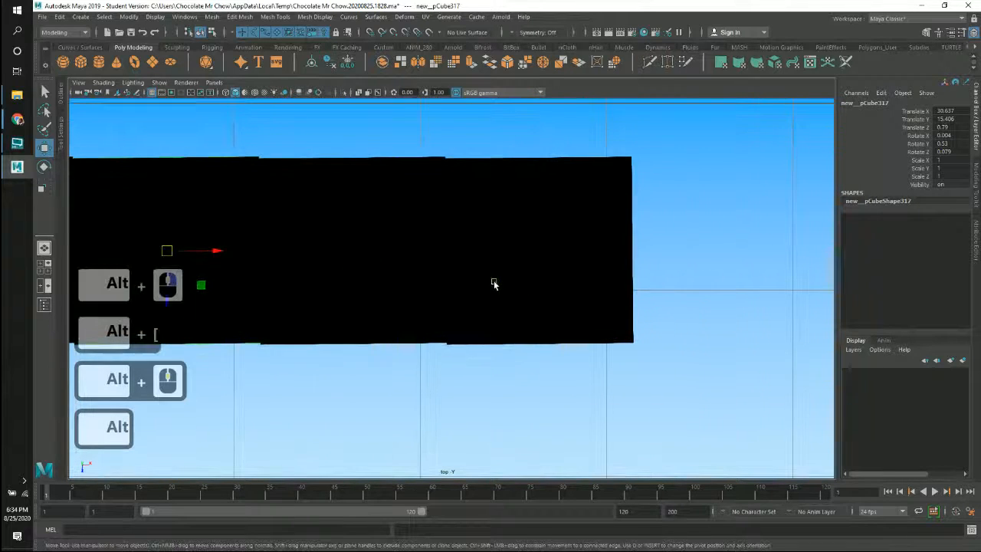
pyautogui.keyDown('alt'); pyautogui.moveTo(556, 302); pyautogui.dragTo(623, 302, button='middle'); pyautogui.keyUp('alt')
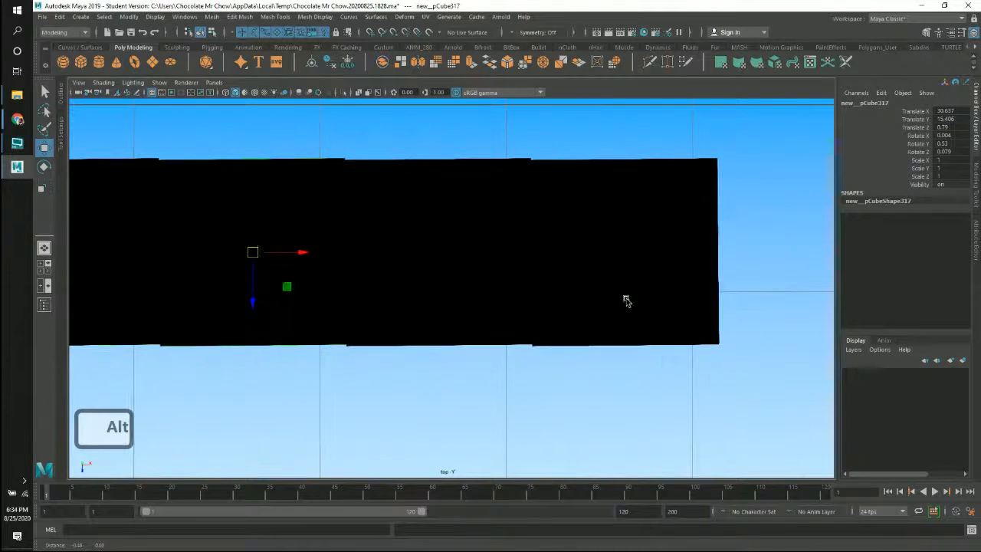
# Step: Follow the character's cube row in the top view to its opposite end, checking for slight rotation offsets
pyautogui.keyDown('alt'); pyautogui.moveTo(477, 306); pyautogui.dragTo(625, 319, button='middle'); pyautogui.keyUp('alt')
pyautogui.keyDown('alt'); pyautogui.moveTo(435, 309); pyautogui.dragTo(590, 312, button='middle'); pyautogui.keyUp('alt')
pyautogui.keyDown('alt'); pyautogui.moveTo(460, 300); pyautogui.dragTo(664, 302, button='middle'); pyautogui.keyUp('alt')
pyautogui.keyDown('alt'); pyautogui.moveTo(429, 303); pyautogui.dragTo(680, 318, button='middle'); pyautogui.keyUp('alt')
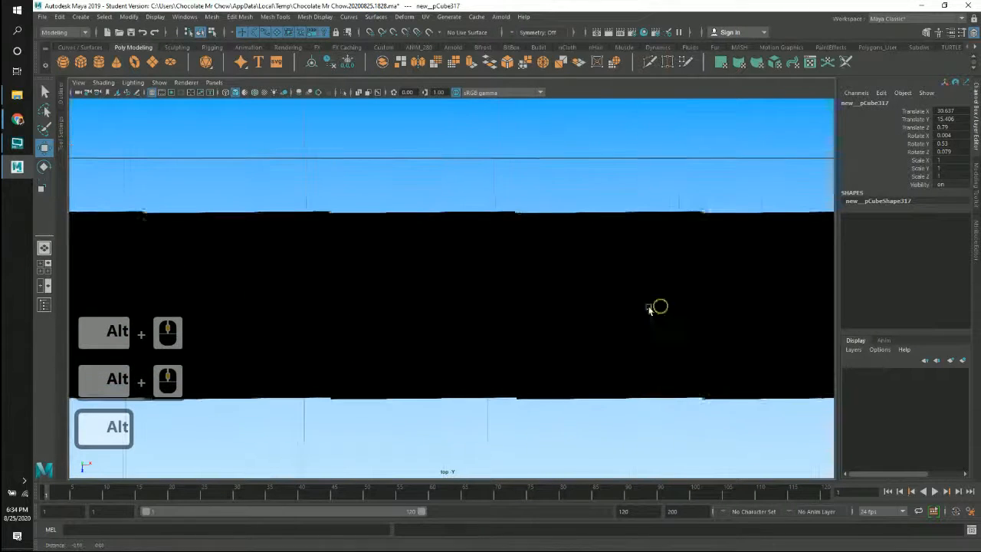
pyautogui.keyDown('alt'); pyautogui.moveTo(583, 308); pyautogui.dragTo(640, 301, button='middle'); pyautogui.keyUp('alt')
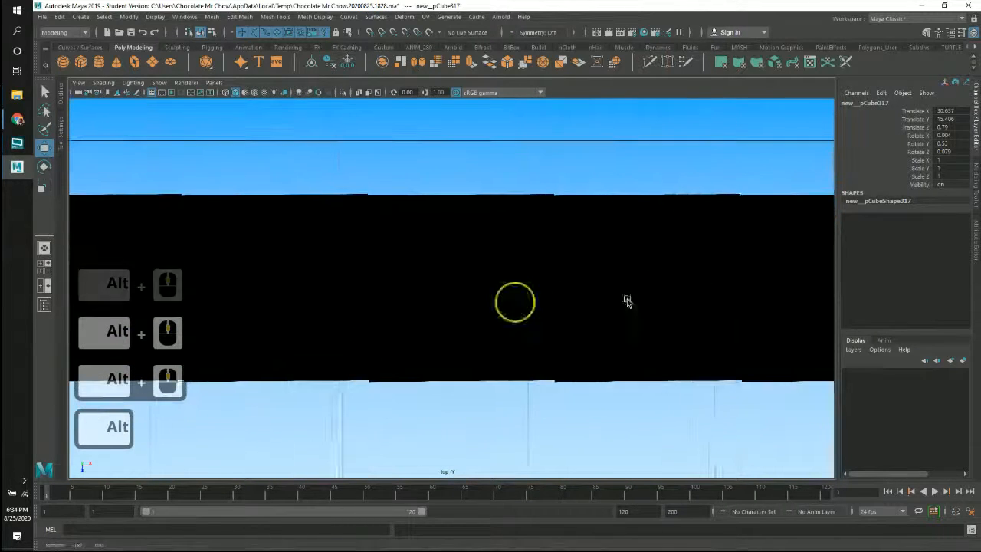
pyautogui.keyDown('alt'); pyautogui.moveTo(473, 299); pyautogui.dragTo(692, 280, button='middle'); pyautogui.keyUp('alt')
pyautogui.keyDown('alt'); pyautogui.moveTo(486, 279); pyautogui.dragTo(706, 294, button='middle'); pyautogui.keyUp('alt')
pyautogui.keyDown('alt'); pyautogui.moveTo(516, 283); pyautogui.dragTo(732, 287, button='middle'); pyautogui.keyUp('alt')
pyautogui.keyDown('alt'); pyautogui.moveTo(616, 284); pyautogui.dragTo(469, 296, button='middle'); pyautogui.keyUp('alt')
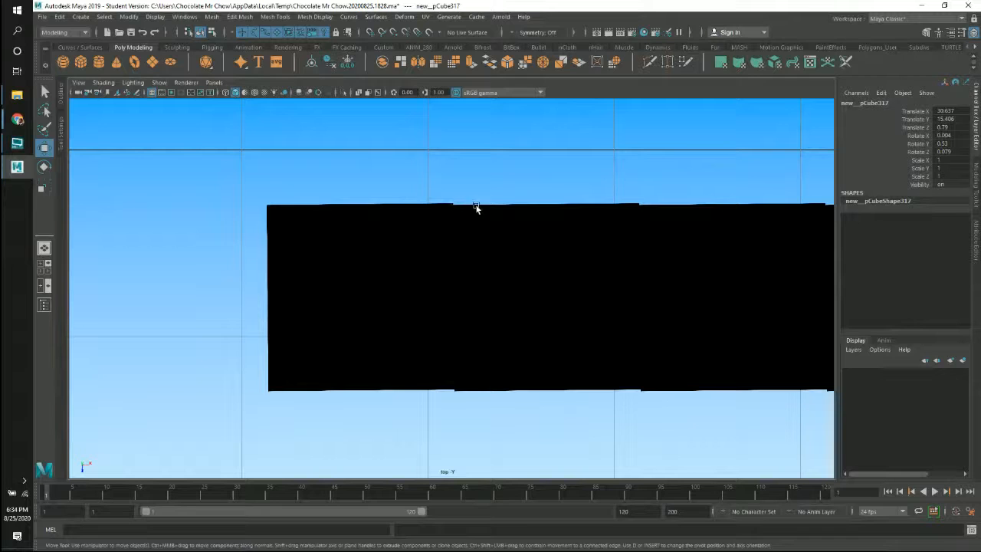
# Step: Trace the cube row back across the top view to check the small steps between neighbouring cubes
pyautogui.keyDown('alt'); pyautogui.moveTo(661, 222); pyautogui.dragTo(515, 220, button='middle'); pyautogui.keyUp('alt')
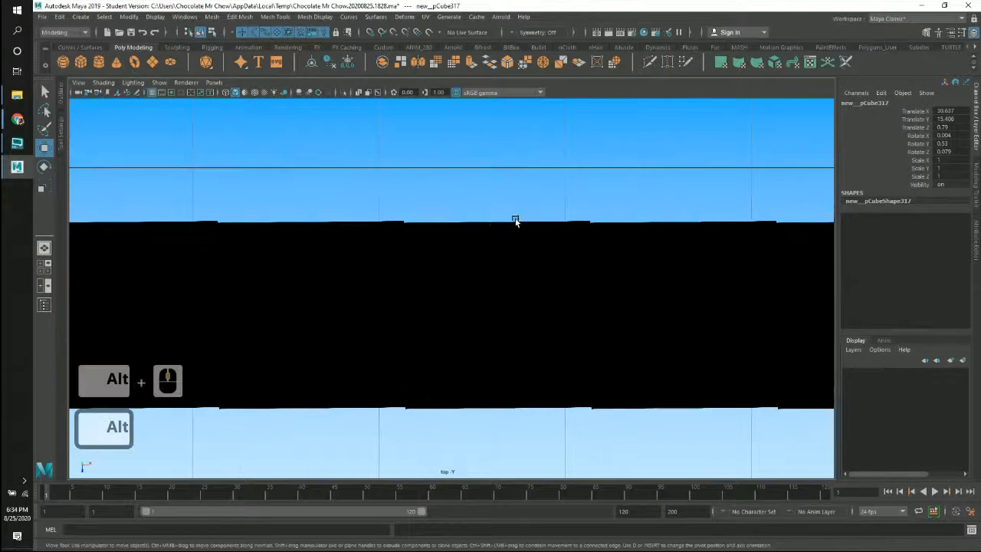
pyautogui.keyDown('alt'); pyautogui.moveTo(629, 234); pyautogui.dragTo(442, 242, button='middle'); pyautogui.keyUp('alt')
pyautogui.keyDown('alt'); pyautogui.moveTo(598, 238); pyautogui.dragTo(412, 235, button='middle'); pyautogui.keyUp('alt')
pyautogui.keyDown('alt'); pyautogui.moveTo(634, 246); pyautogui.dragTo(402, 256, button='middle'); pyautogui.keyUp('alt')
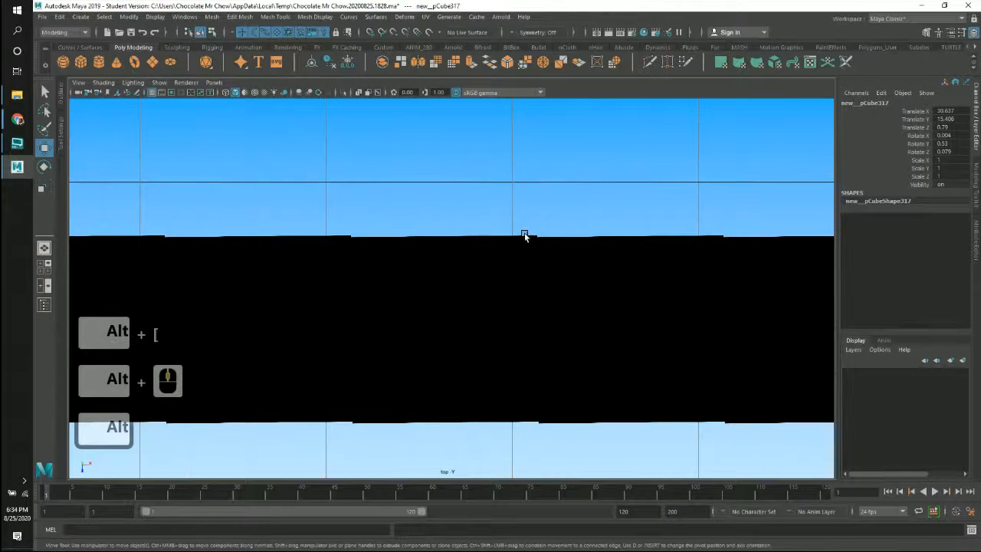
pyautogui.keyDown('alt'); pyautogui.moveTo(622, 246); pyautogui.dragTo(458, 258, button='middle'); pyautogui.keyUp('alt')
pyautogui.keyDown('alt'); pyautogui.moveTo(564, 259); pyautogui.dragTo(345, 276, button='middle'); pyautogui.keyUp('alt')
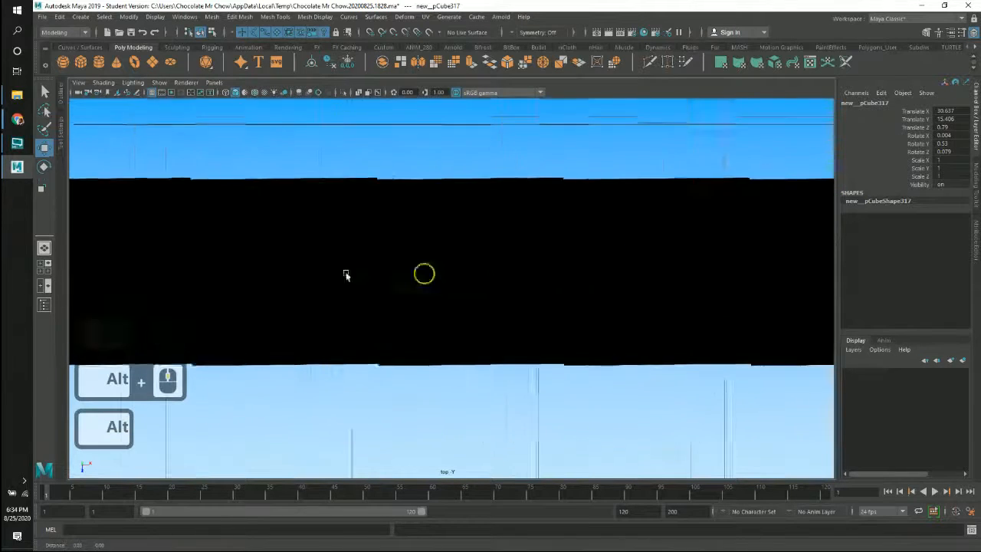
pyautogui.keyDown('alt'); pyautogui.moveTo(567, 274); pyautogui.dragTo(356, 274, button='middle'); pyautogui.keyUp('alt')
# Step: Select all of the character's cubes in the perspective view and set their Rotate X, Y and Z to 0
pyautogui.press('space')
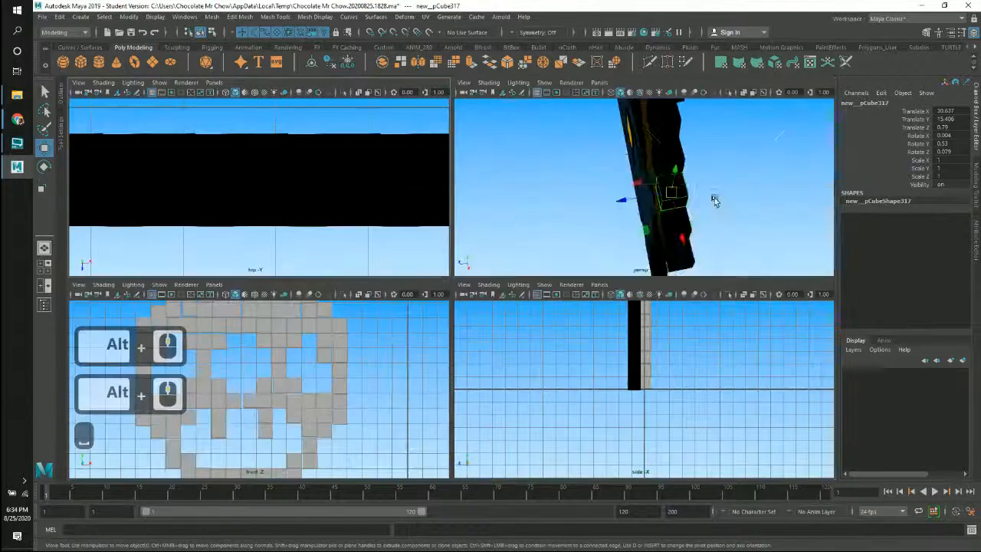
pyautogui.press('space')
pyautogui.keyDown('alt'); pyautogui.moveTo(562, 282); pyautogui.dragTo(438, 287); pyautogui.keyUp('alt')
pyautogui.keyDown('alt'); pyautogui.moveTo(519, 294); pyautogui.dragTo(423, 291, button='right'); pyautogui.keyUp('alt')
pyautogui.keyDown('alt'); pyautogui.moveTo(423, 291); pyautogui.dragTo(541, 280, button='middle'); pyautogui.keyUp('alt')
pyautogui.keyDown('alt'); pyautogui.moveTo(541, 279); pyautogui.dragTo(458, 260, button='right'); pyautogui.keyUp('alt')
pyautogui.keyDown('alt'); pyautogui.moveTo(437, 257); pyautogui.dragTo(388, 252, button='right'); pyautogui.keyUp('alt')
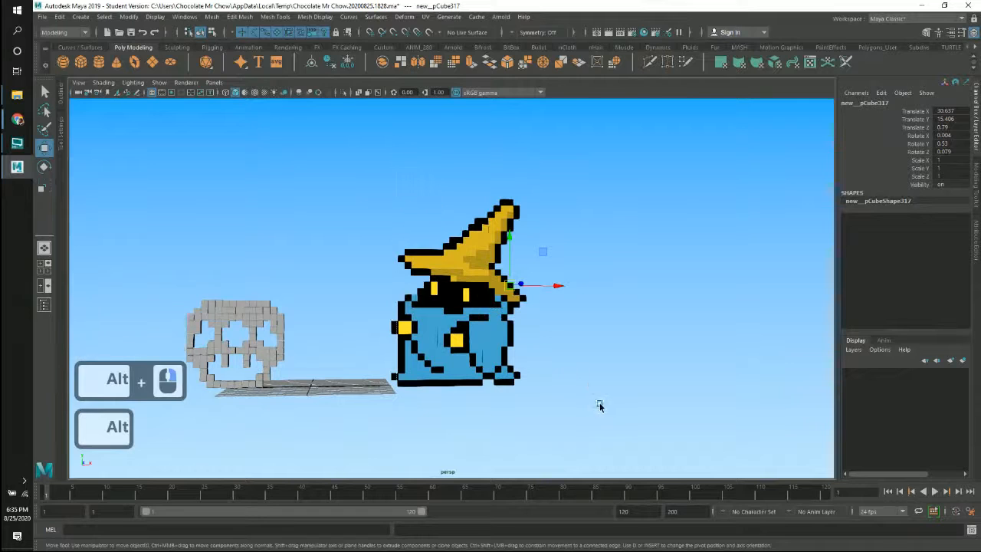
pyautogui.moveTo(598, 402); pyautogui.dragTo(349, 180)
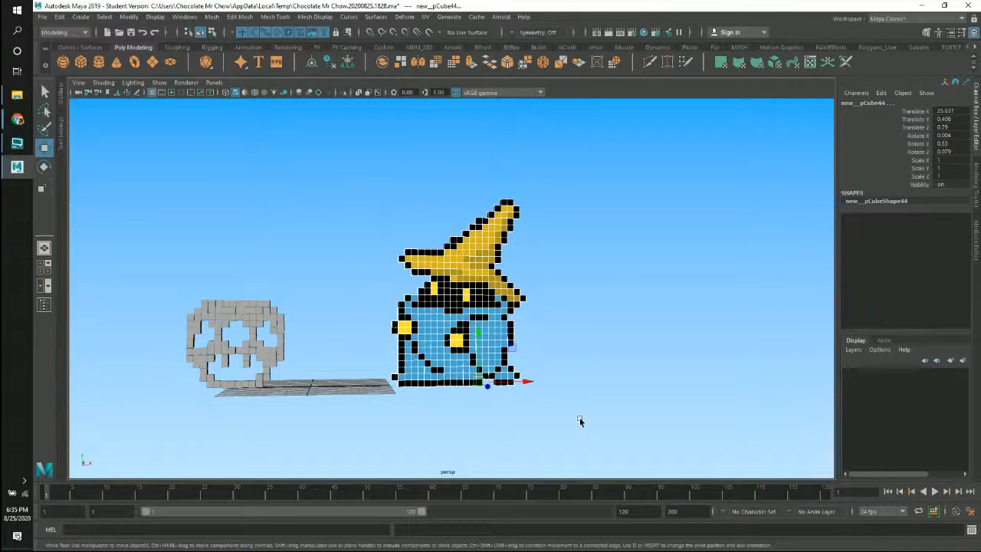
pyautogui.moveTo(580, 419); pyautogui.dragTo(331, 178)
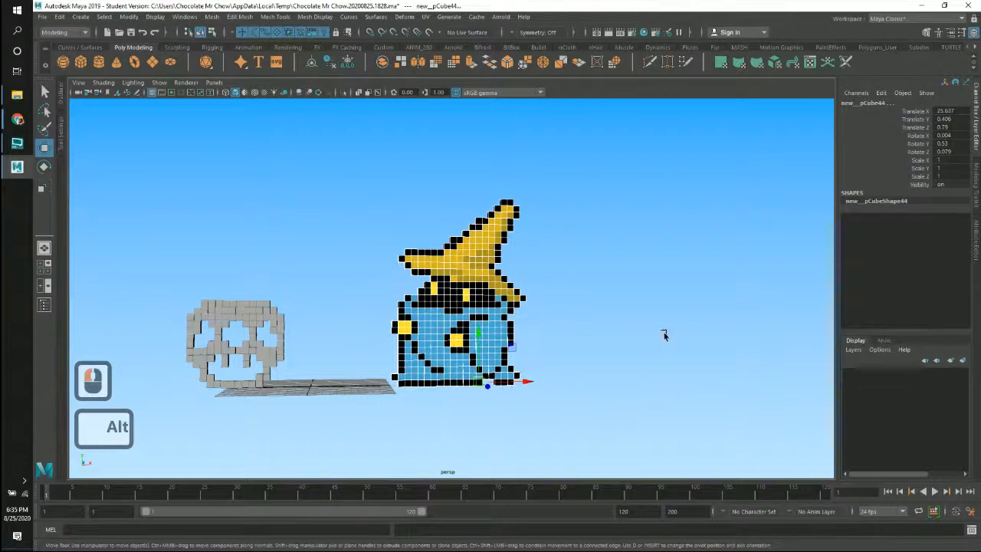
pyautogui.keyDown('alt'); pyautogui.moveTo(664, 335); pyautogui.dragTo(734, 322); pyautogui.keyUp('alt')
pyautogui.moveTo(942, 135); pyautogui.dragTo(943, 151)
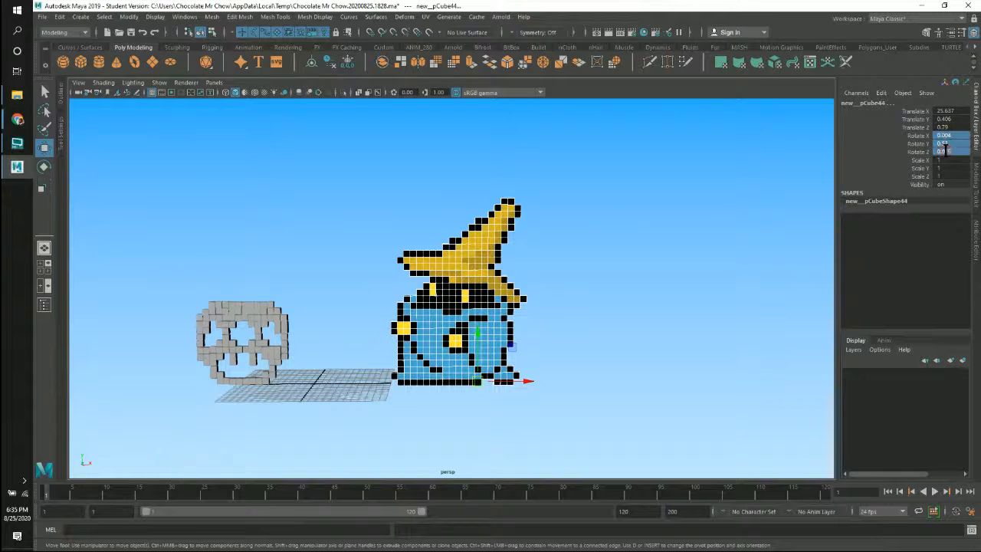
pyautogui.write('0')
pyautogui.press('Return')
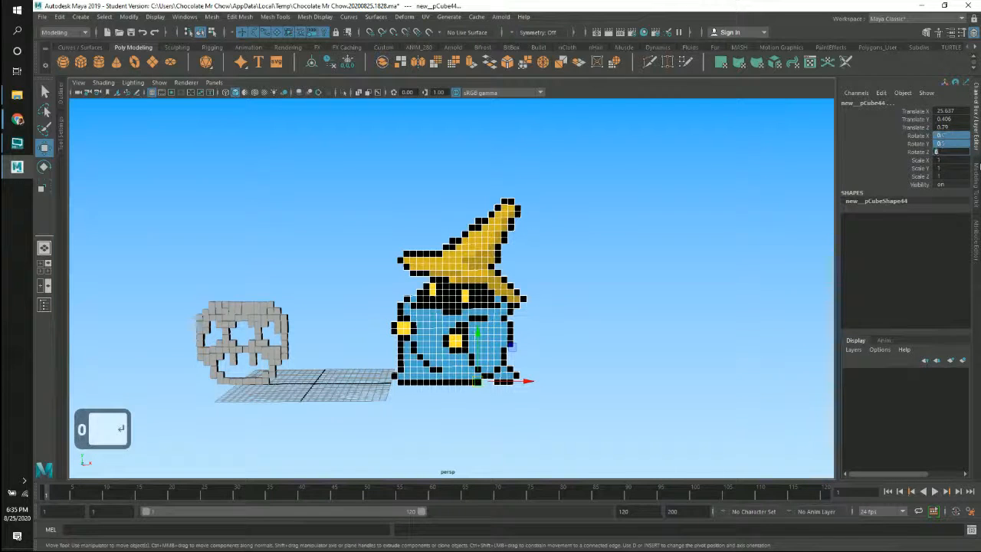
# Step: Select a group of the hat's cubes and check the straightened cube row in the top view
pyautogui.click(567, 264)
pyautogui.click(496, 257)
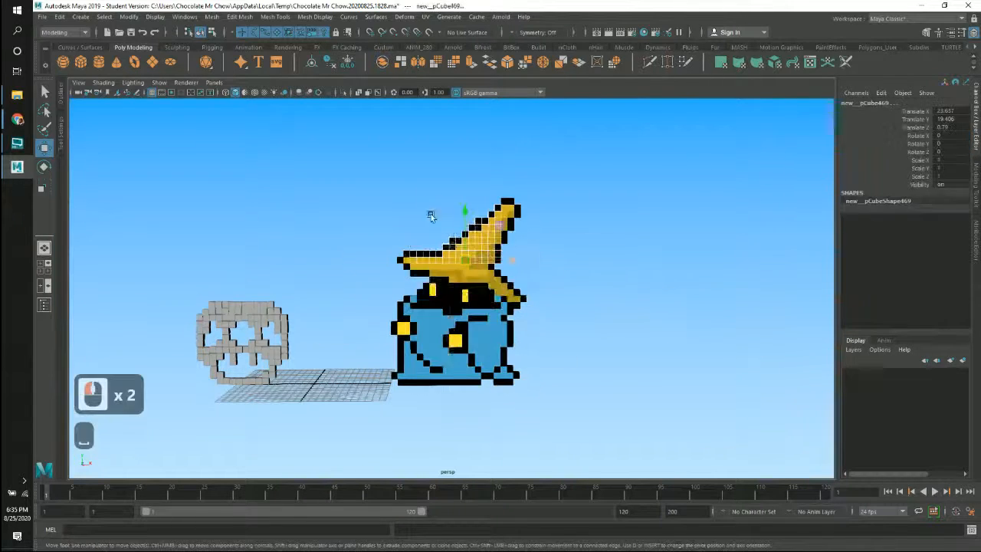
pyautogui.press('space')
pyautogui.press('space')
pyautogui.keyDown('alt'); pyautogui.moveTo(567, 272); pyautogui.dragTo(491, 265, button='right'); pyautogui.keyUp('alt')
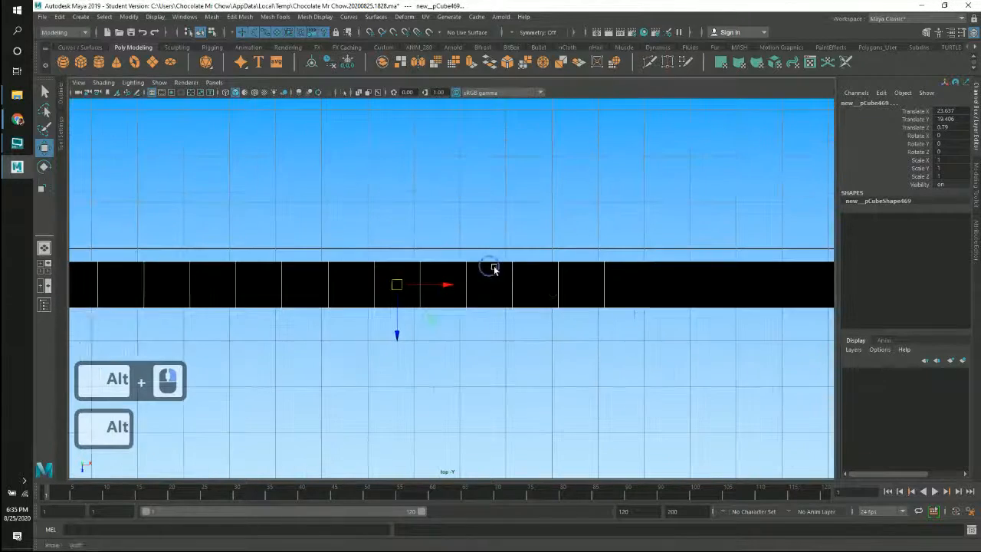
pyautogui.keyDown('alt'); pyautogui.moveTo(567, 298); pyautogui.dragTo(362, 298, button='middle'); pyautogui.keyUp('alt')
pyautogui.keyDown('alt'); pyautogui.moveTo(491, 291); pyautogui.dragTo(557, 275, button='middle'); pyautogui.keyUp('alt')
pyautogui.press('space')
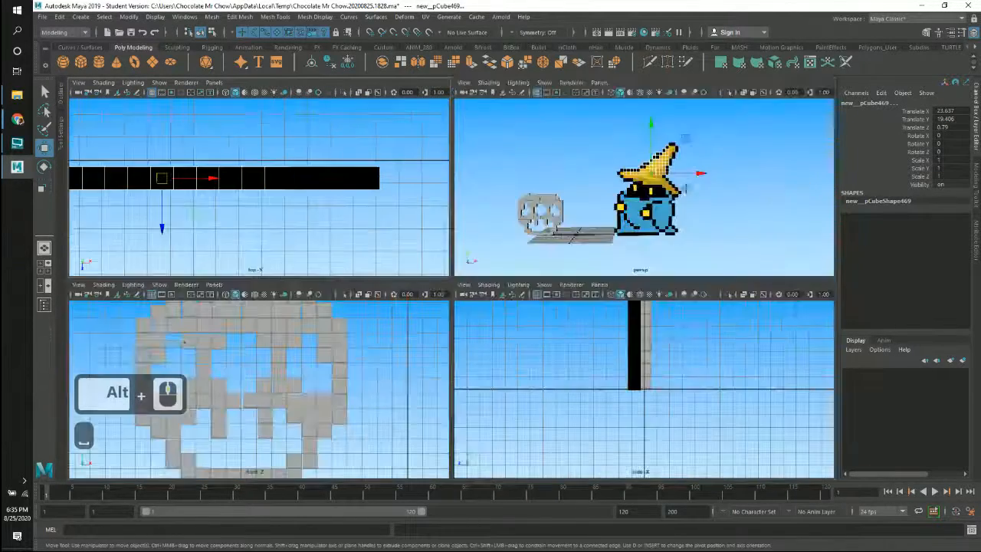
# Step: Inspect the character's straightened cubes up close in the perspective view and clear the selection
pyautogui.press('space')
pyautogui.keyDown('alt'); pyautogui.moveTo(574, 297); pyautogui.dragTo(546, 311); pyautogui.keyUp('alt')
pyautogui.keyDown('alt'); pyautogui.moveTo(545, 311); pyautogui.dragTo(567, 293, button='middle'); pyautogui.keyUp('alt')
pyautogui.keyDown('alt'); pyautogui.moveTo(556, 311); pyautogui.dragTo(606, 331, button='right'); pyautogui.keyUp('alt')
pyautogui.keyDown('alt'); pyautogui.moveTo(575, 341); pyautogui.dragTo(577, 304, button='middle'); pyautogui.keyUp('alt')
pyautogui.keyDown('alt'); pyautogui.moveTo(578, 304); pyautogui.dragTo(617, 301, button='right'); pyautogui.keyUp('alt')
pyautogui.keyDown('alt'); pyautogui.moveTo(606, 297); pyautogui.dragTo(496, 261, button='middle'); pyautogui.keyUp('alt')
pyautogui.keyDown('alt'); pyautogui.moveTo(485, 260); pyautogui.dragTo(543, 286, button='right'); pyautogui.keyUp('alt')
pyautogui.click(644, 288)
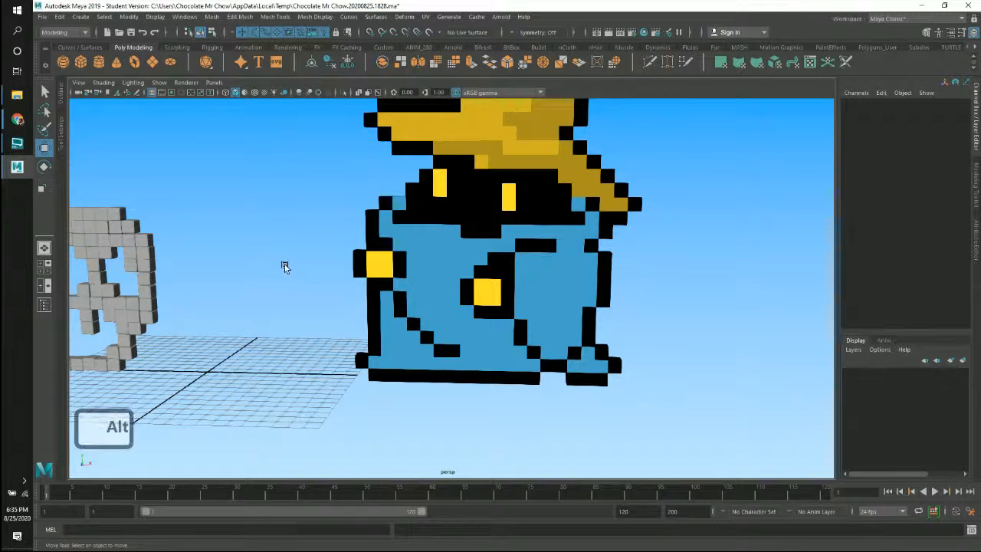
# Step: Show both pixel-art models together, select cubes across the two to compare their grids, and clear the selection
pyautogui.keyDown('alt'); pyautogui.moveTo(284, 265); pyautogui.dragTo(470, 296); pyautogui.keyUp('alt')
pyautogui.keyDown('alt'); pyautogui.moveTo(644, 290); pyautogui.dragTo(460, 342); pyautogui.keyUp('alt')
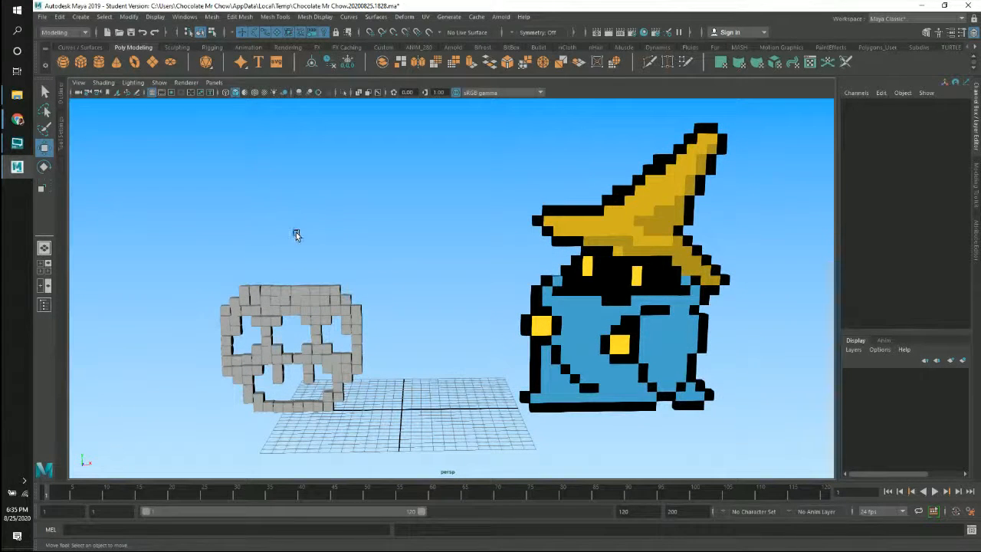
pyautogui.moveTo(273, 209); pyautogui.dragTo(635, 422)
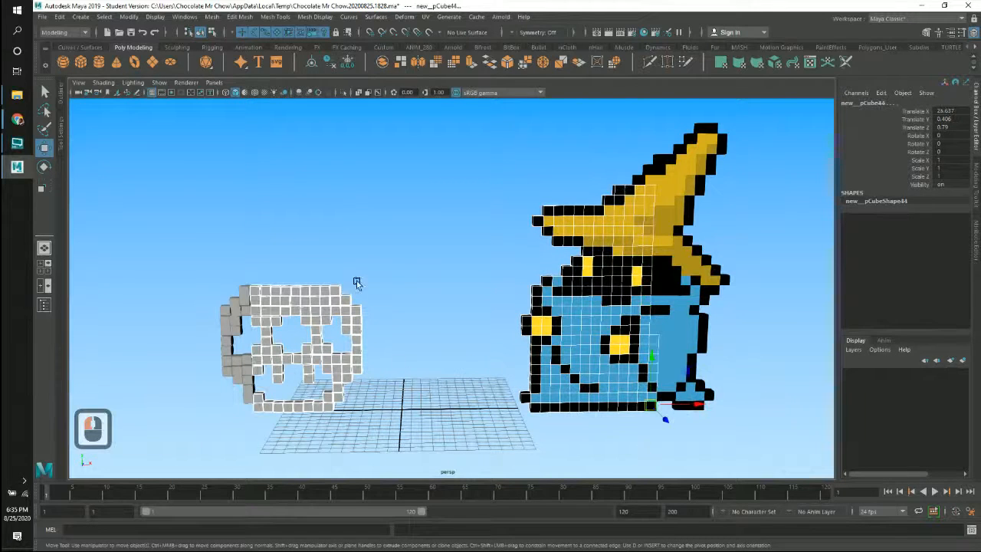
pyautogui.doubleClick(397, 228)
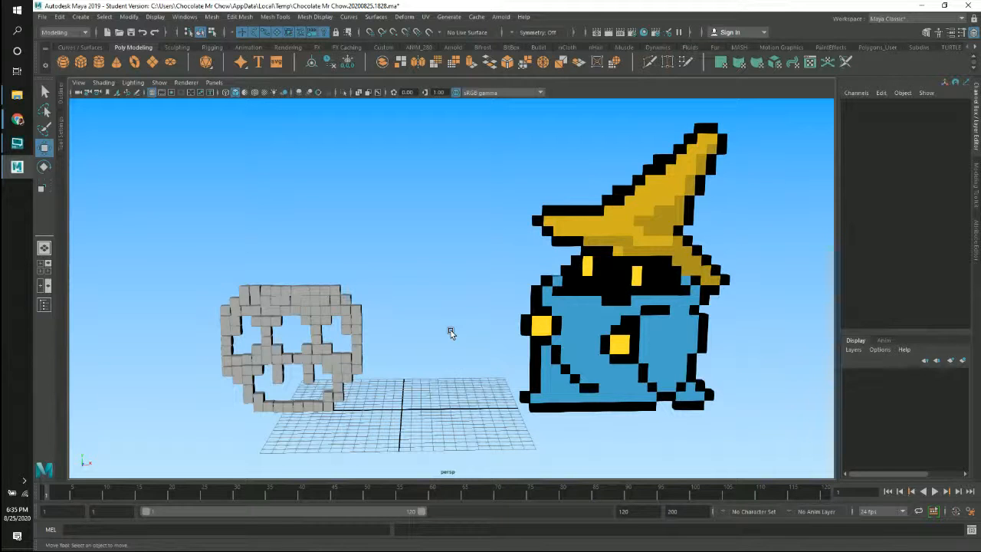
# Step: Compare the uneven grey cube model with the flush character from several angles and distances
pyautogui.keyDown('alt'); pyautogui.moveTo(480, 326); pyautogui.dragTo(437, 361, button='middle'); pyautogui.keyUp('alt')
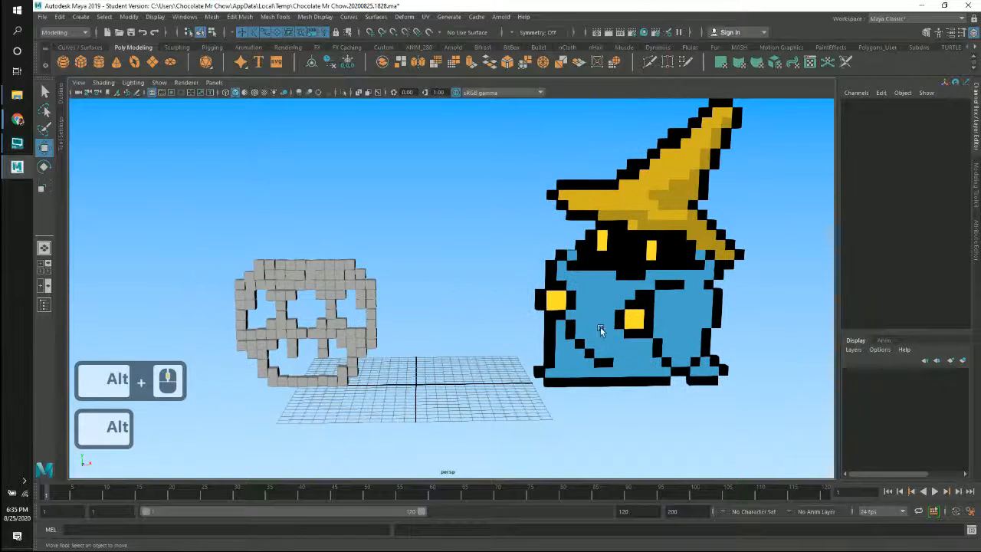
pyautogui.keyDown('alt'); pyautogui.moveTo(528, 308); pyautogui.dragTo(490, 340, button='middle'); pyautogui.keyUp('alt')
pyautogui.keyDown('alt'); pyautogui.moveTo(607, 310); pyautogui.dragTo(576, 342); pyautogui.keyUp('alt')
pyautogui.keyDown('alt'); pyautogui.moveTo(552, 330); pyautogui.dragTo(517, 274, button='middle'); pyautogui.keyUp('alt')
pyautogui.keyDown('alt'); pyautogui.moveTo(518, 274); pyautogui.dragTo(589, 322, button='right'); pyautogui.keyUp('alt')
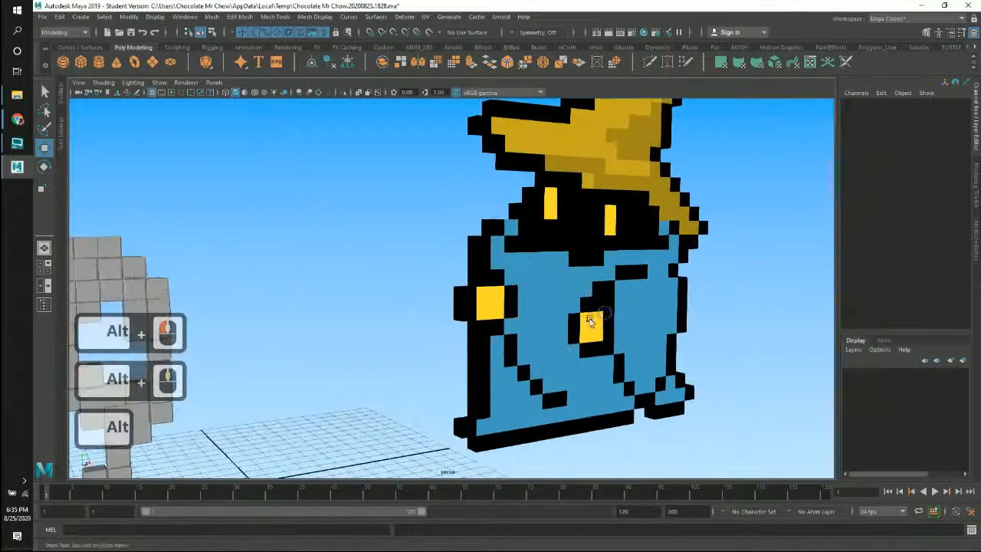
pyautogui.keyDown('alt'); pyautogui.moveTo(589, 321); pyautogui.dragTo(522, 247, button='middle'); pyautogui.keyUp('alt')
pyautogui.keyDown('alt'); pyautogui.moveTo(523, 248); pyautogui.dragTo(591, 294, button='right'); pyautogui.keyUp('alt')
pyautogui.keyDown('alt'); pyautogui.moveTo(591, 294); pyautogui.dragTo(699, 326, button='middle'); pyautogui.keyUp('alt')
pyautogui.keyDown('alt'); pyautogui.moveTo(699, 326); pyautogui.dragTo(440, 286, button='right'); pyautogui.keyUp('alt')
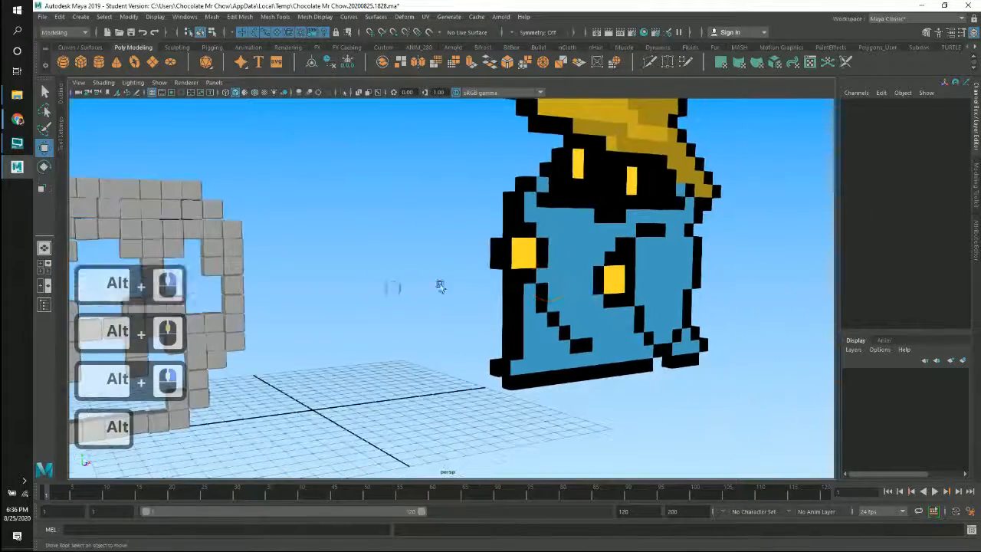
pyautogui.moveTo(538, 281)
pyautogui.keyDown('alt'); pyautogui.mouseDown()
pyautogui.moveTo(468, 297)
pyautogui.moveTo(527, 294)
pyautogui.mouseUp(); pyautogui.keyUp('alt')
pyautogui.keyDown('alt'); pyautogui.moveTo(527, 293); pyautogui.dragTo(442, 284, button='right'); pyautogui.keyUp('alt')
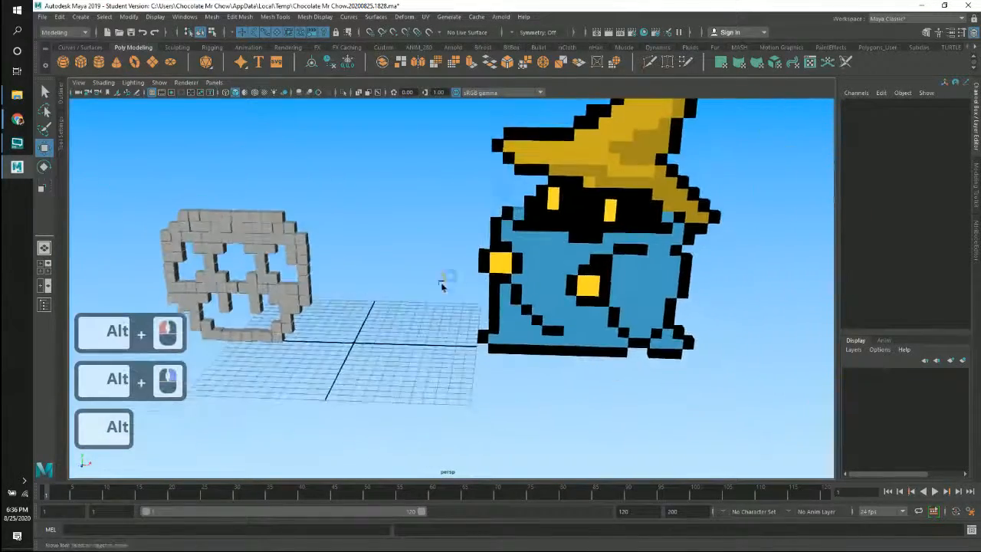
pyautogui.keyDown('alt'); pyautogui.moveTo(442, 284); pyautogui.dragTo(530, 315, button='middle'); pyautogui.keyUp('alt')
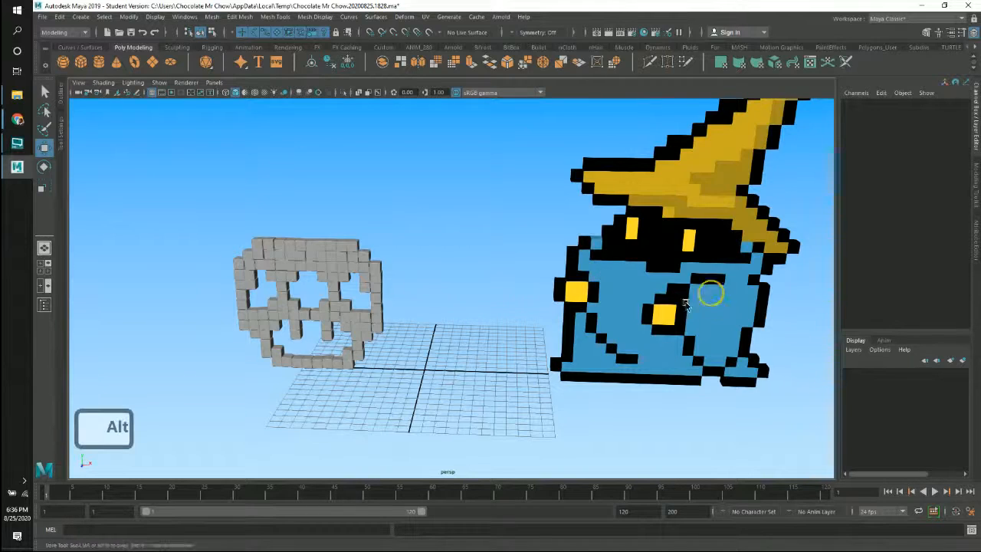
# Step: Compare the grey cube model and the character against the grid in the front view, framing the whole character
pyautogui.keyDown('alt'); pyautogui.moveTo(705, 284); pyautogui.dragTo(603, 282); pyautogui.keyUp('alt')
pyautogui.press('space')
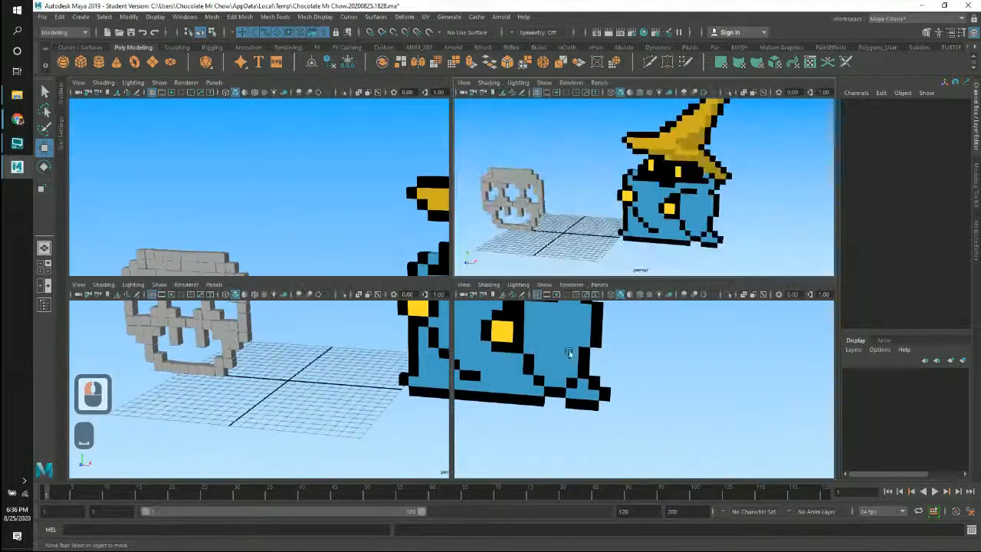
pyautogui.press('space')
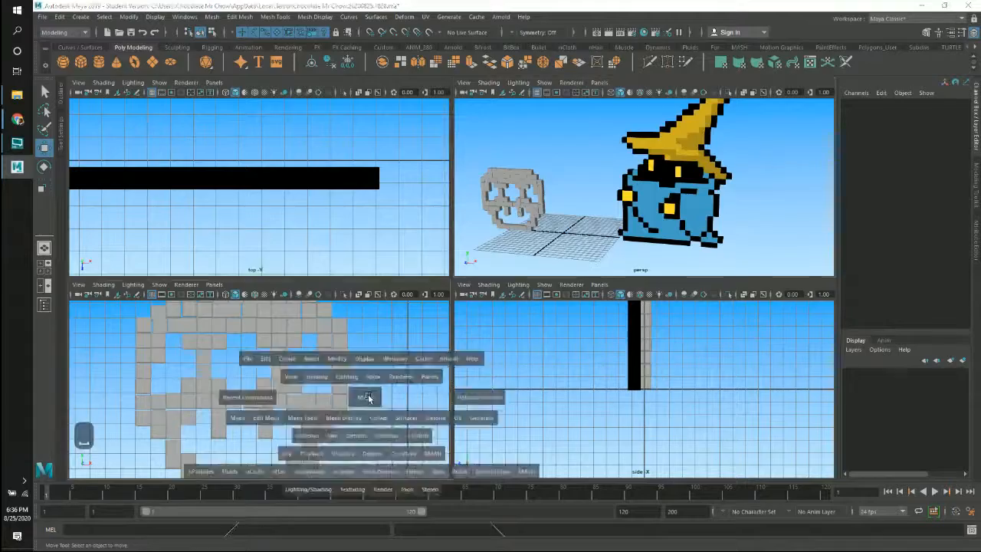
pyautogui.keyDown('alt'); pyautogui.moveTo(367, 394); pyautogui.dragTo(158, 397, button='middle'); pyautogui.keyUp('alt')
pyautogui.keyDown('alt'); pyautogui.moveTo(460, 334); pyautogui.dragTo(375, 335, button='right'); pyautogui.keyUp('alt')
pyautogui.keyDown('alt'); pyautogui.moveTo(609, 313); pyautogui.dragTo(553, 312, button='right'); pyautogui.keyUp('alt')
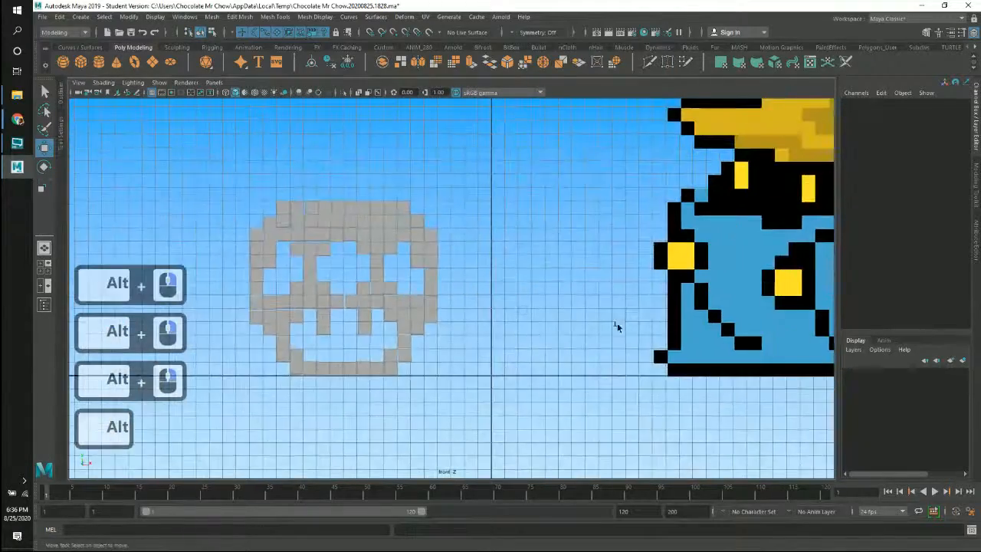
pyautogui.keyDown('alt'); pyautogui.moveTo(618, 325); pyautogui.dragTo(544, 379, button='middle'); pyautogui.keyUp('alt')
pyautogui.keyDown('alt'); pyautogui.moveTo(606, 346); pyautogui.dragTo(585, 324, button='right'); pyautogui.keyUp('alt')
pyautogui.moveTo(611, 328)
pyautogui.keyDown('alt'); pyautogui.mouseDown(button='middle')
pyautogui.moveTo(603, 318)
pyautogui.moveTo(600, 328)
pyautogui.mouseUp(button='middle'); pyautogui.keyUp('alt')
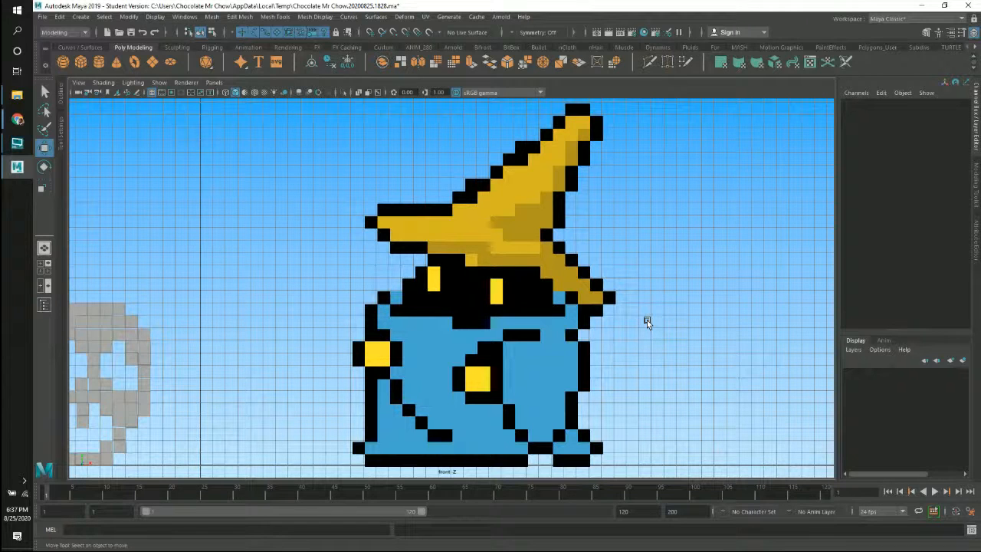
# Step: Select a yellow cube of the character's hat in the front view and return to the perspective view
pyautogui.click(459, 239)
pyautogui.press('space')
pyautogui.press('space')
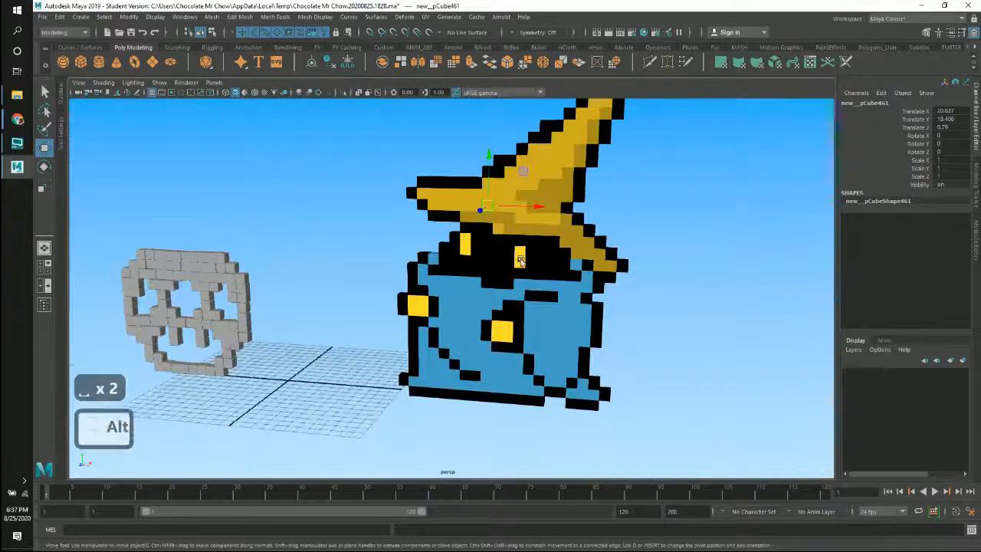
# Step: Select the cubes of the character's hat and view the selection from the side and against the front-view grid
pyautogui.keyDown('alt'); pyautogui.moveTo(595, 267); pyautogui.dragTo(446, 116); pyautogui.keyUp('alt')
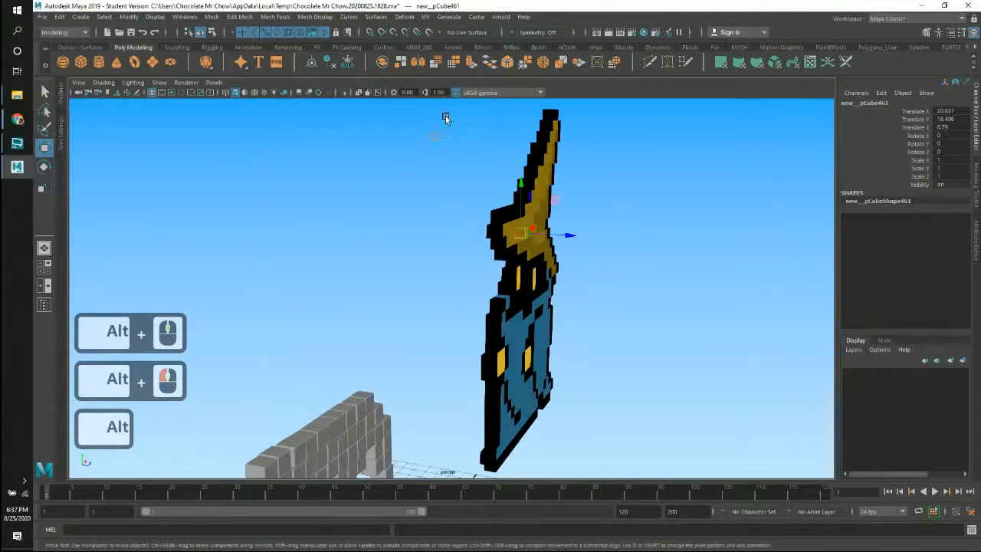
pyautogui.click(582, 244)
pyautogui.keyDown('alt'); pyautogui.moveTo(596, 259); pyautogui.dragTo(582, 317); pyautogui.keyUp('alt')
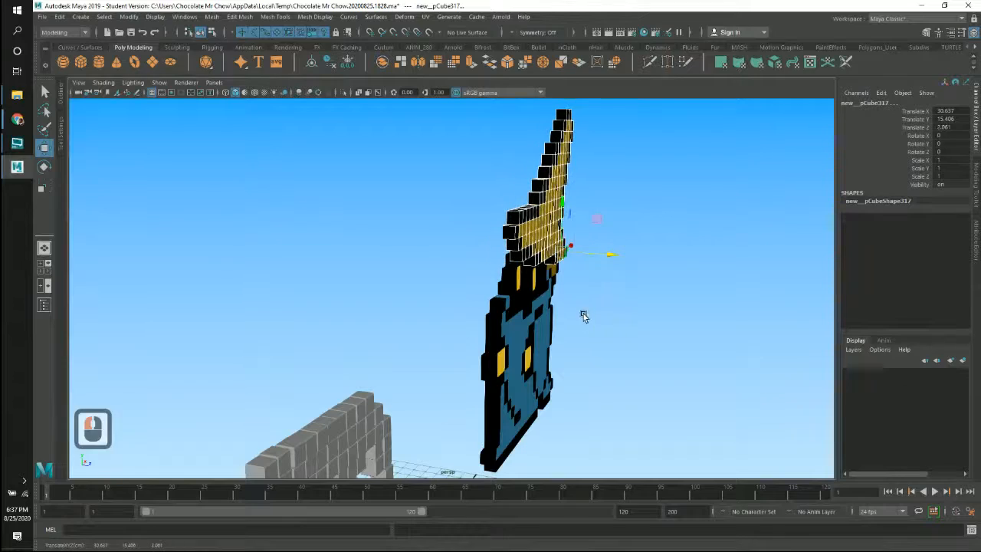
pyautogui.press('space')
pyautogui.press('space')
pyautogui.keyDown('alt'); pyautogui.moveTo(476, 355); pyautogui.dragTo(456, 371, button='middle'); pyautogui.keyUp('alt')
pyautogui.keyDown('alt'); pyautogui.moveTo(589, 337); pyautogui.dragTo(774, 316, button='right'); pyautogui.keyUp('alt')
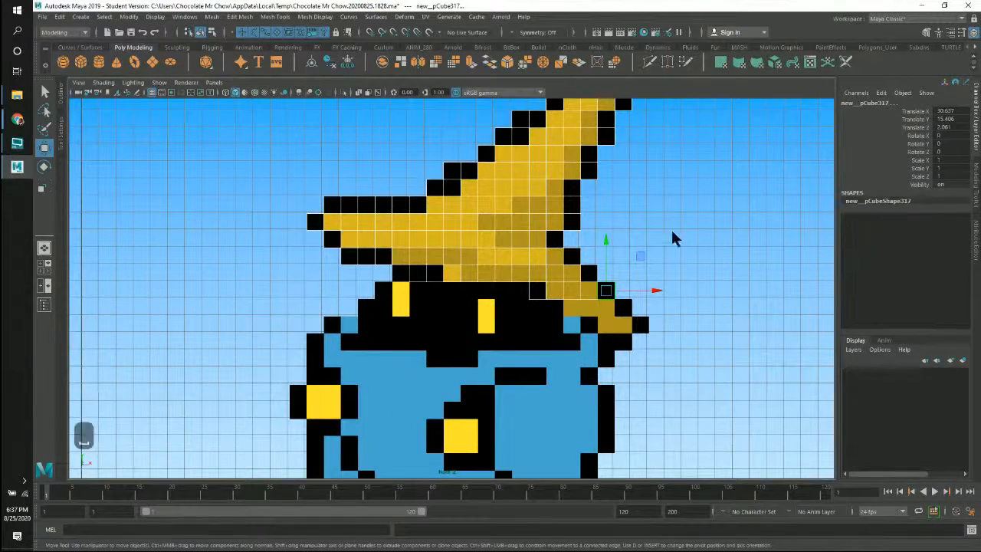
# Step: Inspect the selected hat across the perspective and orthographic views, clear the selection and return to the front view
pyautogui.press('space')
pyautogui.keyDown('alt'); pyautogui.moveTo(692, 205); pyautogui.dragTo(665, 208); pyautogui.keyUp('alt')
pyautogui.keyDown('alt'); pyautogui.moveTo(665, 209); pyautogui.dragTo(617, 233, button='middle'); pyautogui.keyUp('alt')
pyautogui.keyDown('alt'); pyautogui.moveTo(613, 233); pyautogui.dragTo(648, 242, button='right'); pyautogui.keyUp('alt')
pyautogui.keyDown('alt'); pyautogui.moveTo(672, 237); pyautogui.dragTo(654, 201); pyautogui.keyUp('alt')
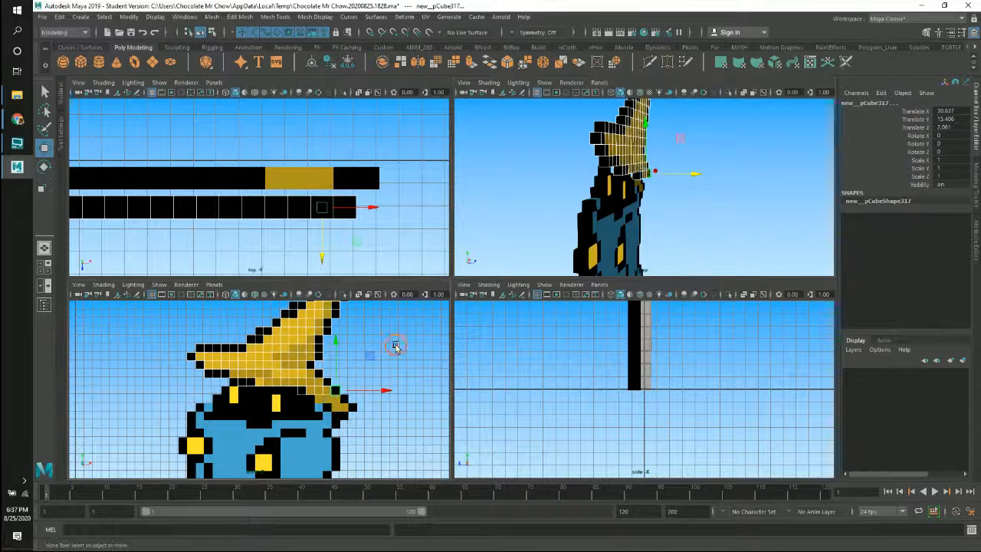
pyautogui.click(392, 344)
pyautogui.keyDown('alt'); pyautogui.moveTo(696, 217); pyautogui.dragTo(553, 269); pyautogui.keyUp('alt')
pyautogui.press('space')
pyautogui.press('space')
pyautogui.press('space')
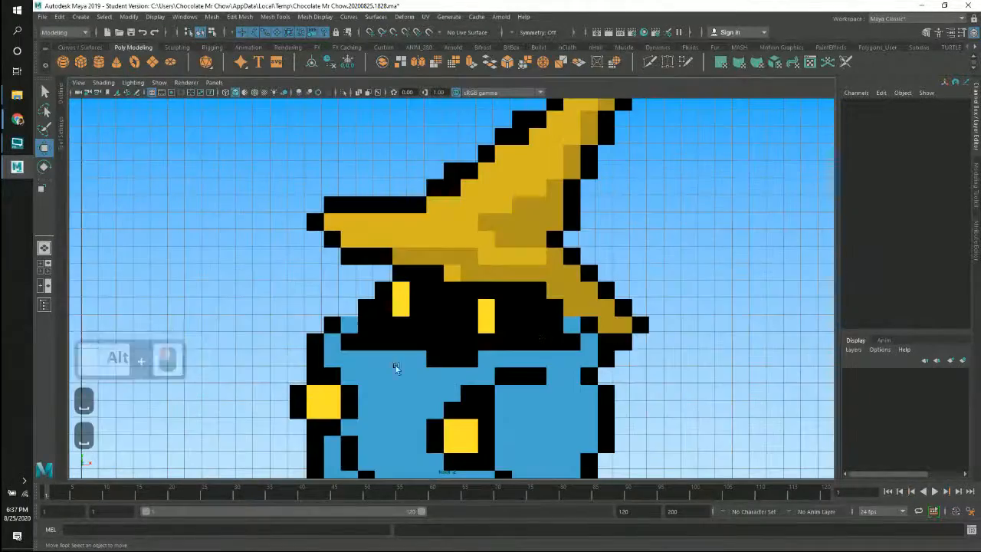
# Step: Examine the depth alignment of the hat and body layers against the grid in the top view
pyautogui.keyDown('alt'); pyautogui.moveTo(606, 309); pyautogui.dragTo(459, 255, button='right'); pyautogui.keyUp('alt')
pyautogui.press('space')
pyautogui.press('space')
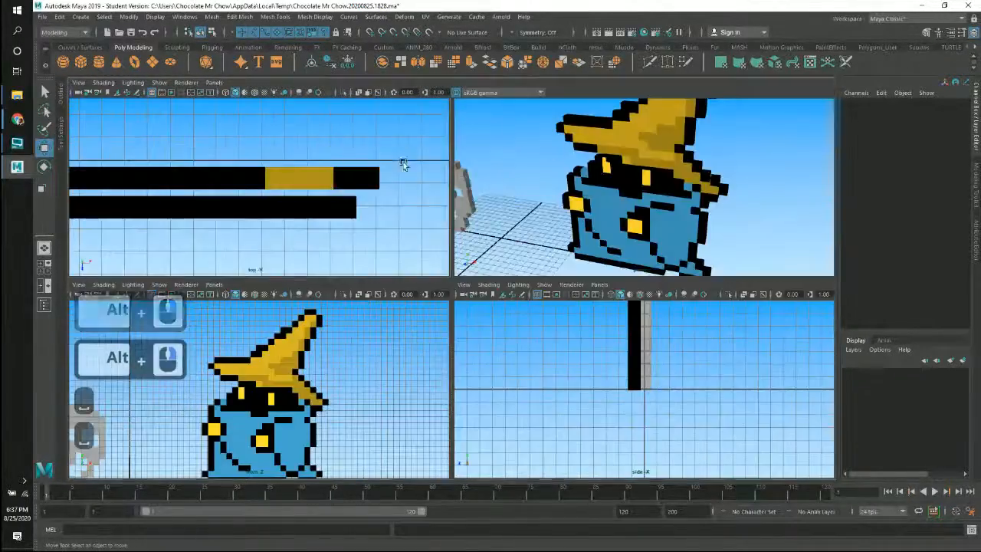
pyautogui.press('space')
pyautogui.keyDown('alt'); pyautogui.moveTo(633, 250); pyautogui.dragTo(545, 237, button='right'); pyautogui.keyUp('alt')
pyautogui.keyDown('alt'); pyautogui.moveTo(223, 299); pyautogui.dragTo(482, 280, button='middle'); pyautogui.keyUp('alt')
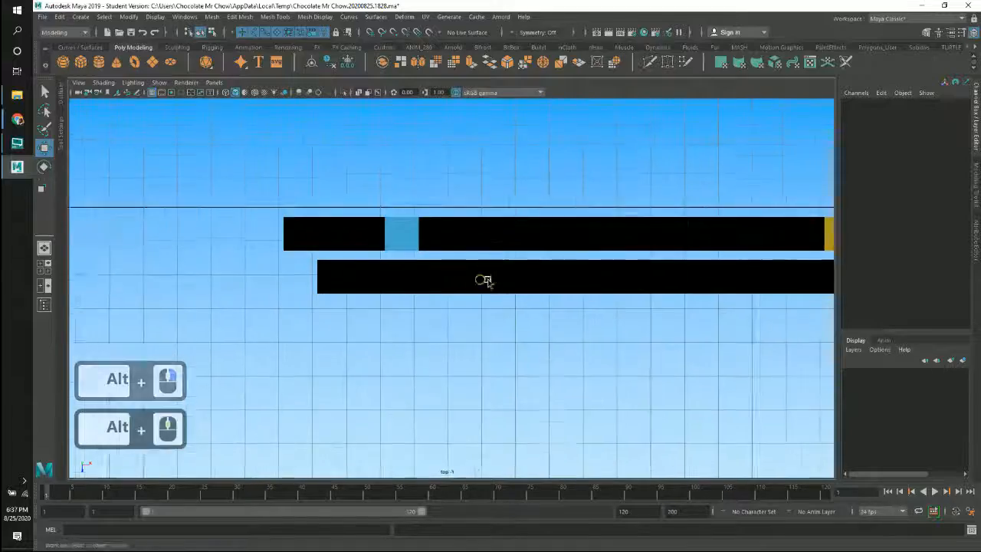
pyautogui.keyDown('alt'); pyautogui.moveTo(482, 280); pyautogui.dragTo(344, 281, button='right'); pyautogui.keyUp('alt')
pyautogui.keyDown('alt'); pyautogui.moveTo(344, 280); pyautogui.dragTo(440, 309, button='middle'); pyautogui.keyUp('alt')
pyautogui.press('space')
pyautogui.press('space')
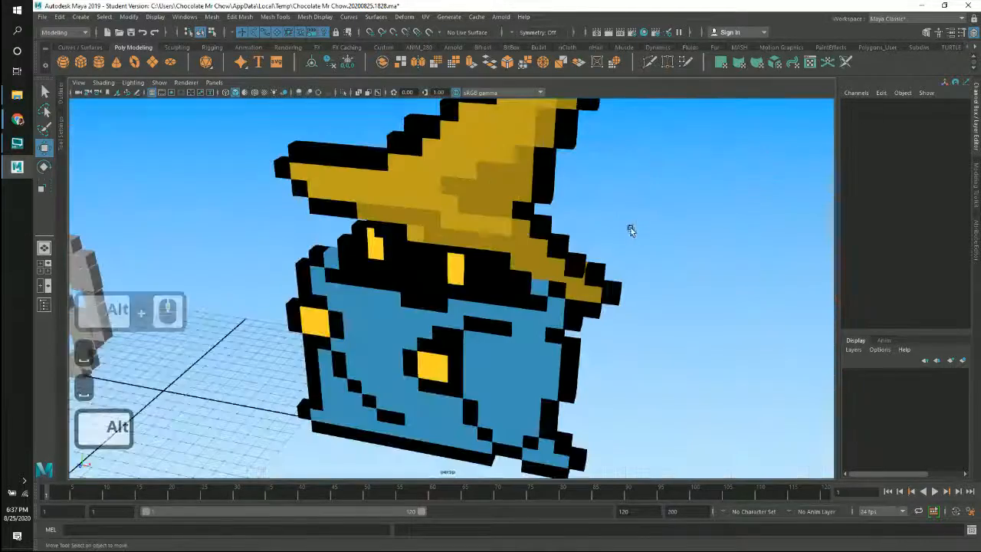
# Step: View the character from the side and front in perspective, framing it together with the grey model
pyautogui.keyDown('alt'); pyautogui.moveTo(601, 222); pyautogui.dragTo(418, 237); pyautogui.keyUp('alt')
pyautogui.keyDown('alt'); pyautogui.moveTo(655, 230); pyautogui.dragTo(573, 231); pyautogui.keyUp('alt')
pyautogui.keyDown('alt'); pyautogui.moveTo(586, 211); pyautogui.dragTo(489, 192, button='middle'); pyautogui.keyUp('alt')
pyautogui.keyDown('alt'); pyautogui.moveTo(559, 184); pyautogui.dragTo(454, 186, button='right'); pyautogui.keyUp('alt')
pyautogui.keyDown('alt'); pyautogui.moveTo(576, 189); pyautogui.dragTo(584, 230); pyautogui.keyUp('alt')
pyautogui.keyDown('alt'); pyautogui.moveTo(636, 227); pyautogui.dragTo(380, 190, button='right'); pyautogui.keyUp('alt')
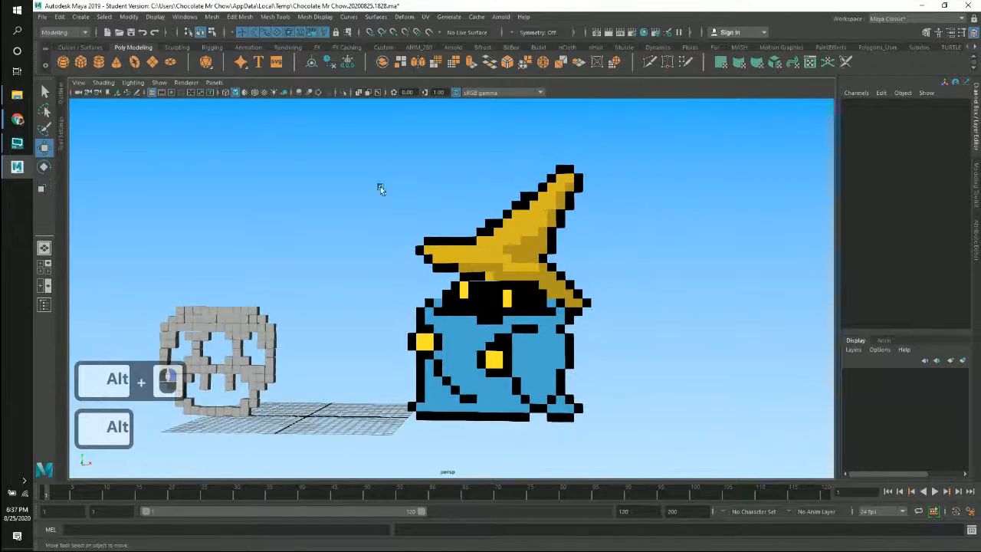
# Step: Select the character's hat cubes above the lower brim and check the selection in all four views
pyautogui.click(601, 282)
pyautogui.keyDown('alt'); pyautogui.moveTo(601, 282); pyautogui.dragTo(621, 313); pyautogui.keyUp('alt')
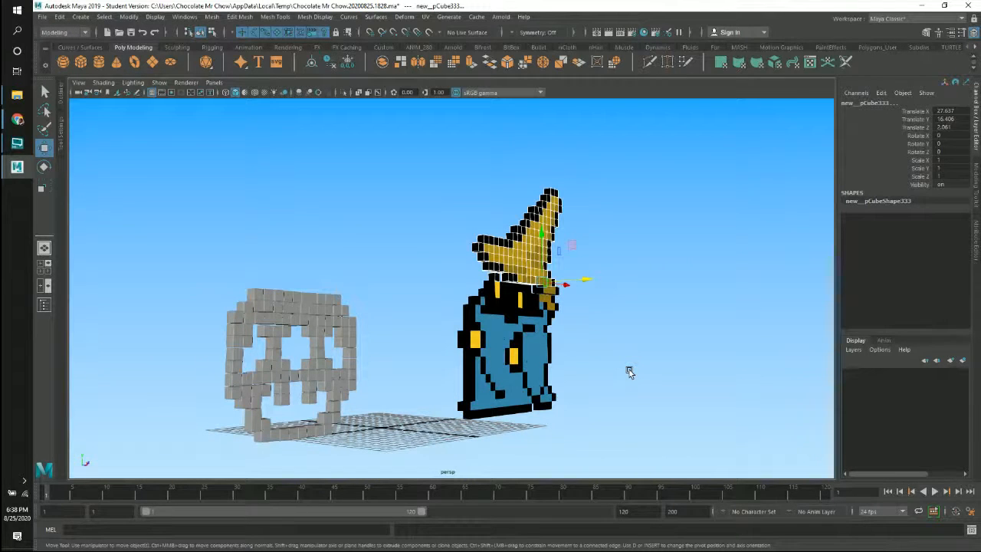
pyautogui.keyDown('alt'); pyautogui.moveTo(611, 330); pyautogui.dragTo(555, 326); pyautogui.keyUp('alt')
pyautogui.press('space')
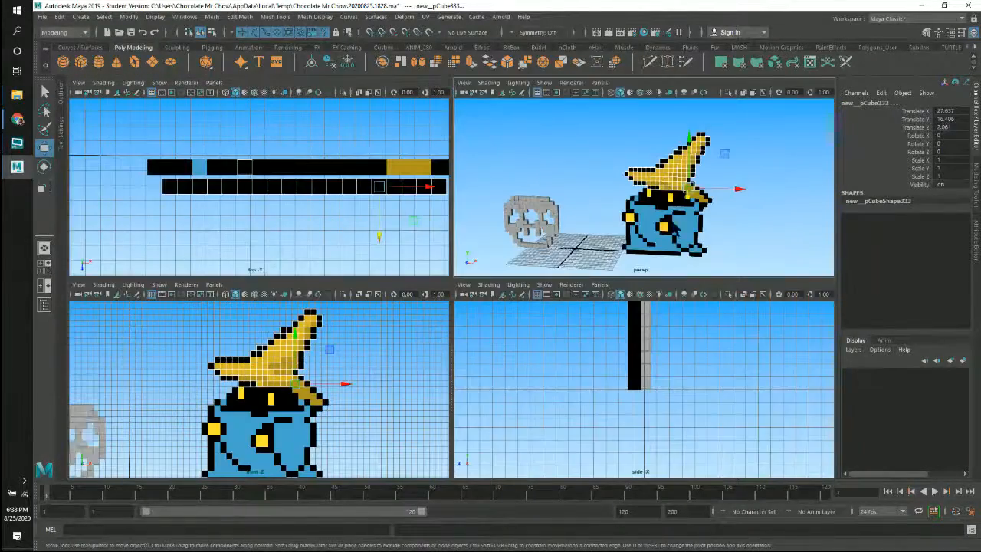
pyautogui.press('space')
# Step: Demonstrate the move manipulator's individual axis and plane handles on the selected hat cubes
pyautogui.keyDown('alt'); pyautogui.moveTo(527, 319); pyautogui.dragTo(542, 279, button='middle'); pyautogui.keyUp('alt')
pyautogui.keyDown('alt'); pyautogui.moveTo(562, 314); pyautogui.dragTo(636, 300); pyautogui.keyUp('alt')
pyautogui.keyDown('alt'); pyautogui.moveTo(613, 291); pyautogui.dragTo(657, 263, button='right'); pyautogui.keyUp('alt')
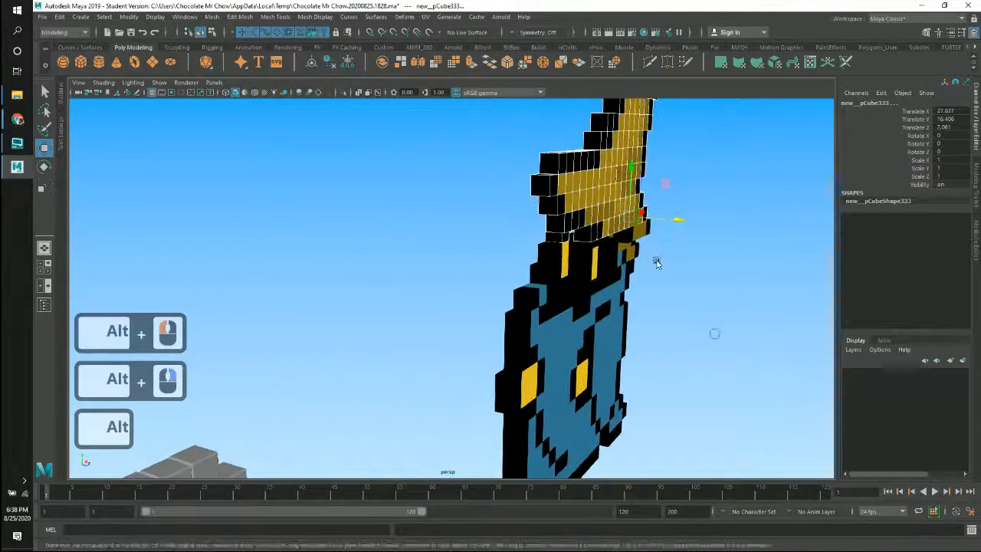
pyautogui.keyDown('alt'); pyautogui.moveTo(657, 262); pyautogui.dragTo(567, 263); pyautogui.keyUp('alt')
pyautogui.click(550, 309)
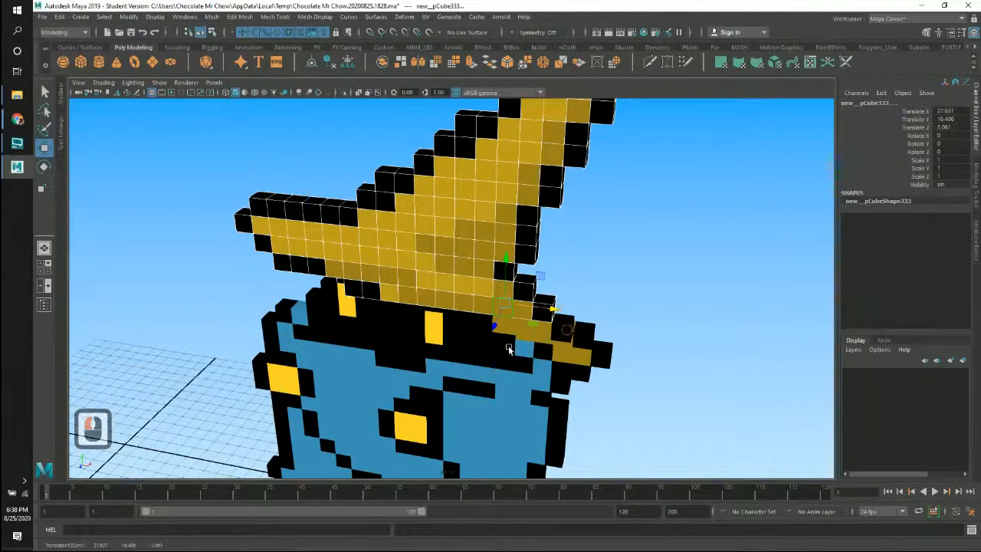
pyautogui.click(495, 328)
pyautogui.click(508, 258)
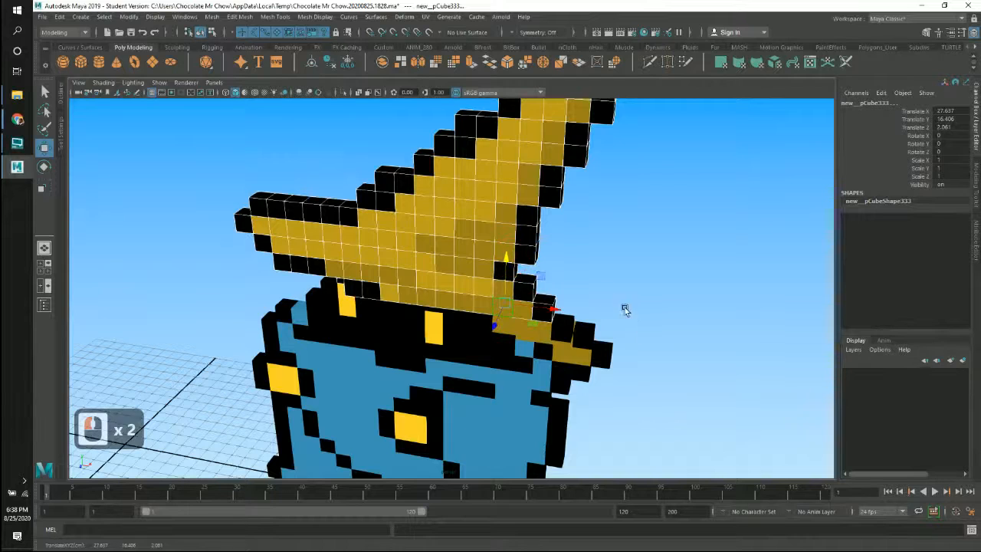
pyautogui.keyDown('alt'); pyautogui.moveTo(623, 308); pyautogui.dragTo(591, 285); pyautogui.keyUp('alt')
pyautogui.click(551, 231)
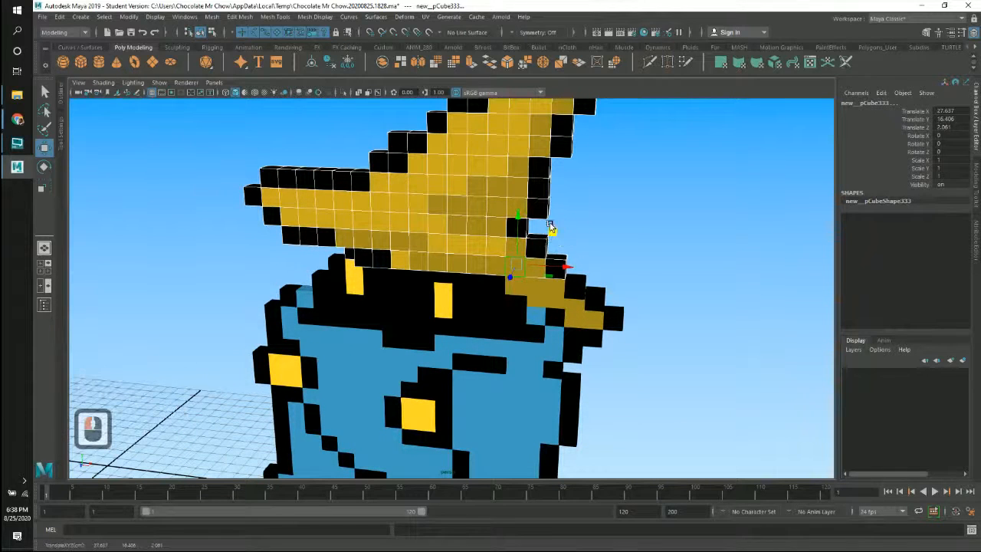
# Step: Try moving the selected hat cubes away from the body, inspect the offset and undo the move
pyautogui.keyDown('alt'); pyautogui.moveTo(567, 236); pyautogui.dragTo(447, 397); pyautogui.keyUp('alt')
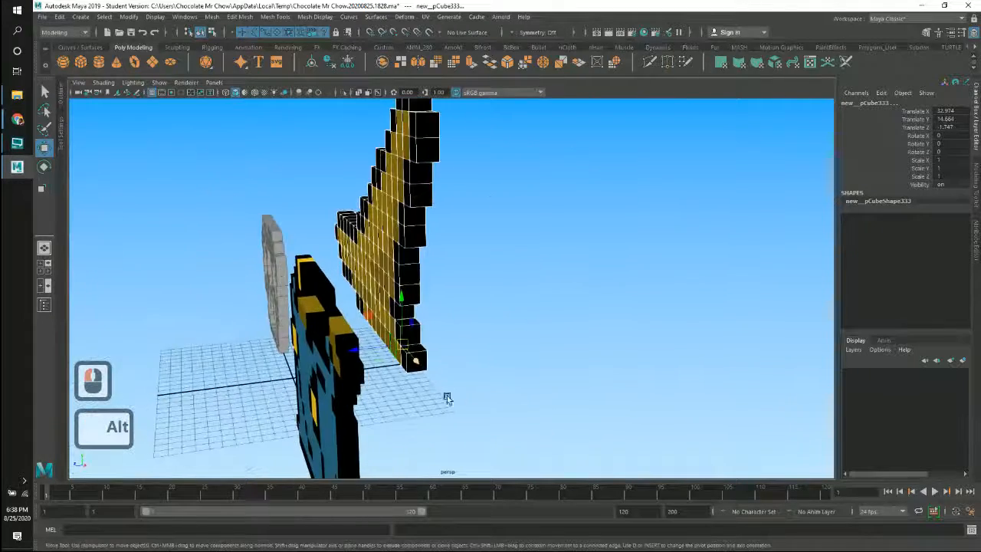
pyautogui.keyDown('alt'); pyautogui.moveTo(386, 267); pyautogui.dragTo(527, 272); pyautogui.keyUp('alt')
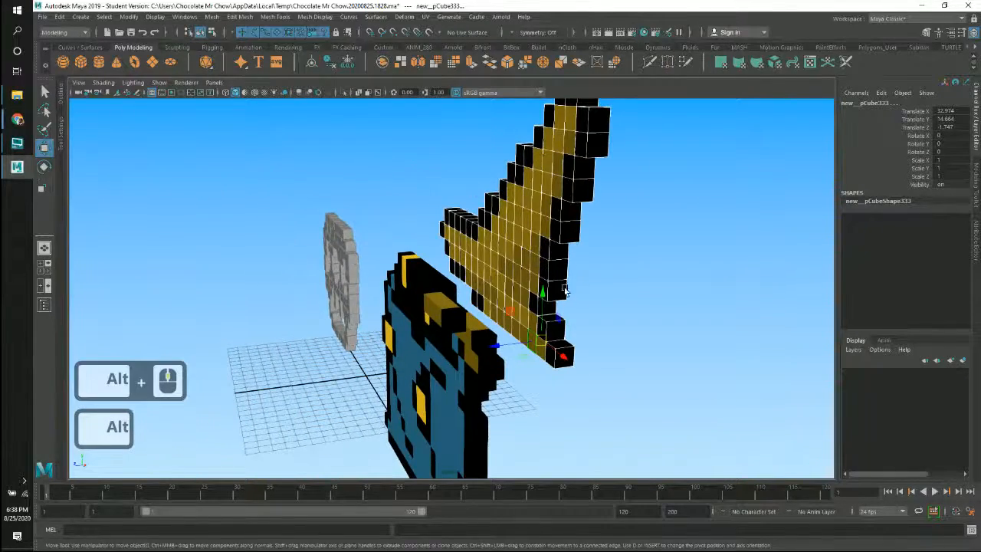
pyautogui.keyDown('alt'); pyautogui.moveTo(477, 325); pyautogui.dragTo(378, 302); pyautogui.keyUp('alt')
pyautogui.press('z')
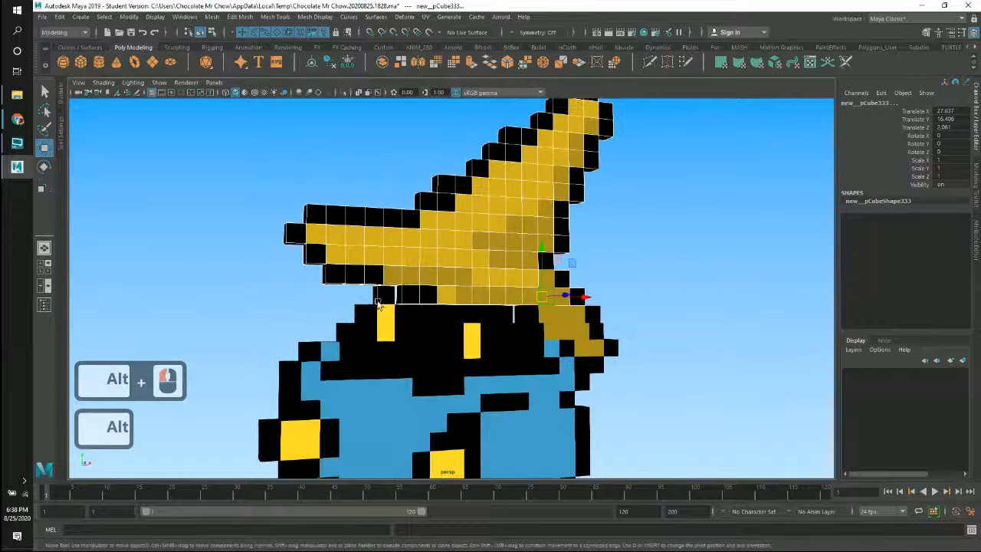
# Step: Add the row of yellow and black brim cubes directly beneath the hat selection to it
pyautogui.keyDown('alt'); pyautogui.moveTo(650, 294); pyautogui.dragTo(556, 324); pyautogui.keyUp('alt')
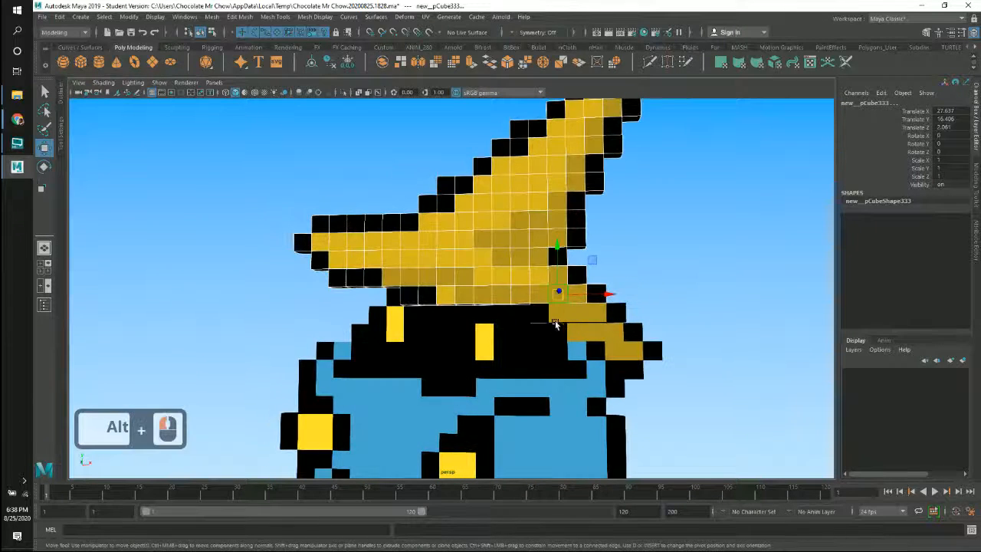
pyautogui.keyDown('shift'); pyautogui.click(558, 314); pyautogui.keyUp('shift')
pyautogui.keyDown('shift'); pyautogui.click(569, 314); pyautogui.keyUp('shift')
pyautogui.press('q')
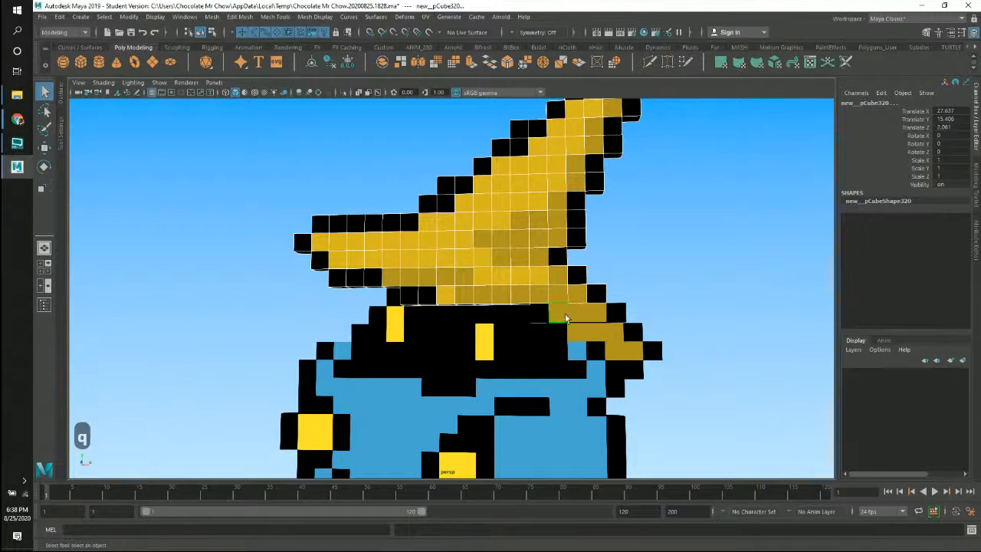
pyautogui.keyDown('shift'); pyautogui.click(539, 313); pyautogui.keyUp('shift')
pyautogui.keyDown('shift'); pyautogui.click(578, 313); pyautogui.keyUp('shift')
pyautogui.keyDown('shift'); pyautogui.click(615, 312); pyautogui.keyUp('shift')
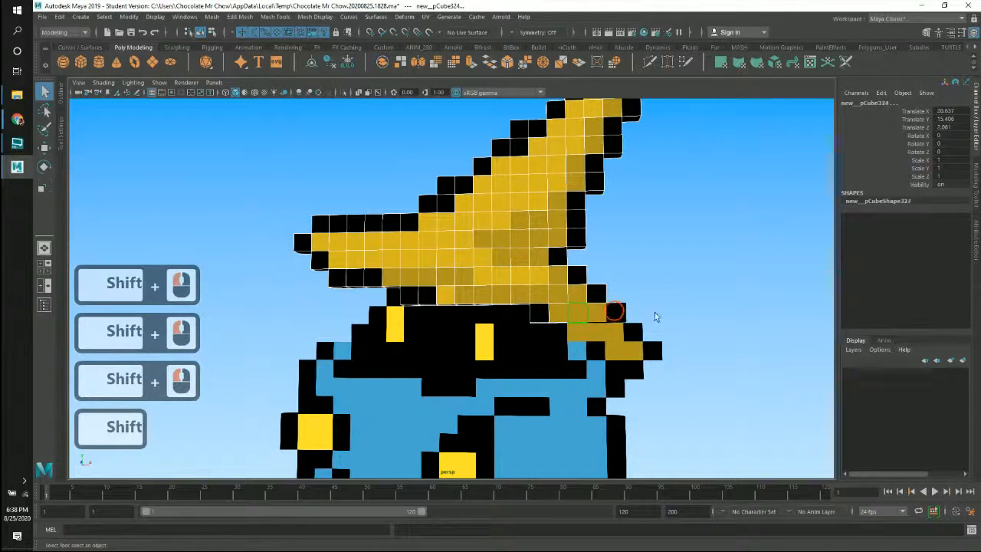
pyautogui.keyDown('shift'); pyautogui.click(596, 315); pyautogui.keyUp('shift')
pyautogui.keyDown('shift'); pyautogui.click(615, 312); pyautogui.keyUp('shift')
# Step: Move the selected hat cubes back along Z with grid snapping, to Translate Z 1
pyautogui.keyDown('alt'); pyautogui.moveTo(681, 295); pyautogui.dragTo(562, 327); pyautogui.keyUp('alt')
pyautogui.press('w')
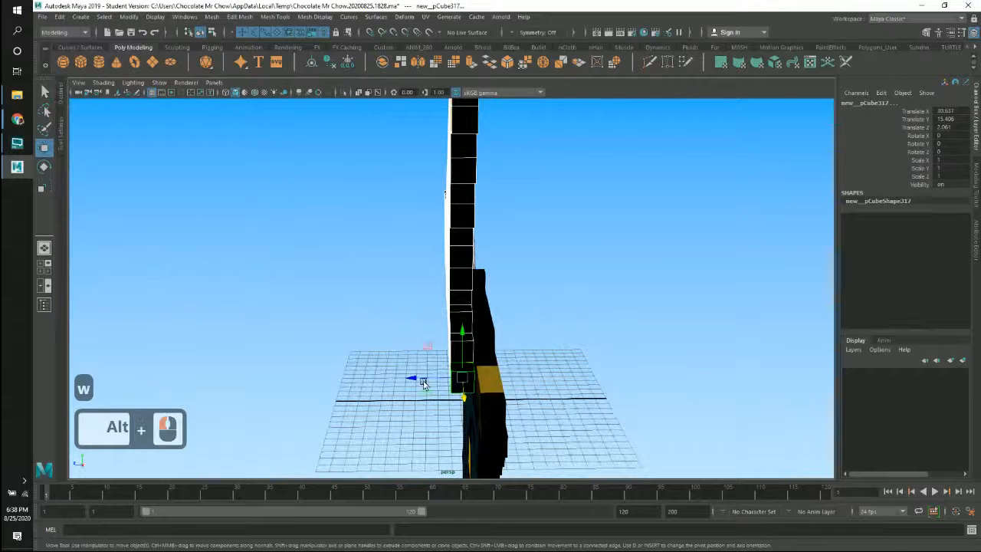
pyautogui.keyDown('alt'); pyautogui.moveTo(516, 376); pyautogui.dragTo(474, 372); pyautogui.keyUp('alt')
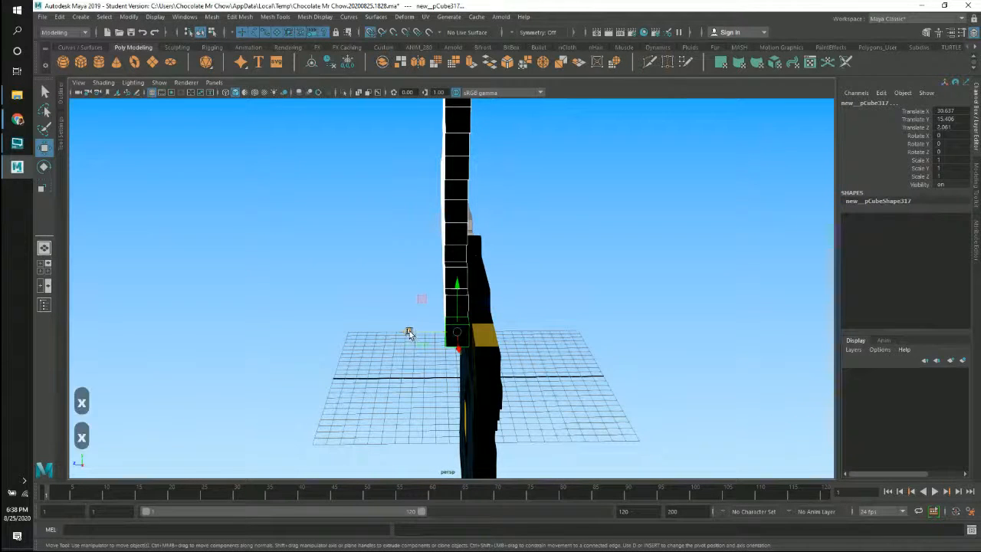
pyautogui.press('x')
pyautogui.moveTo(406, 332); pyautogui.dragTo(488, 340)
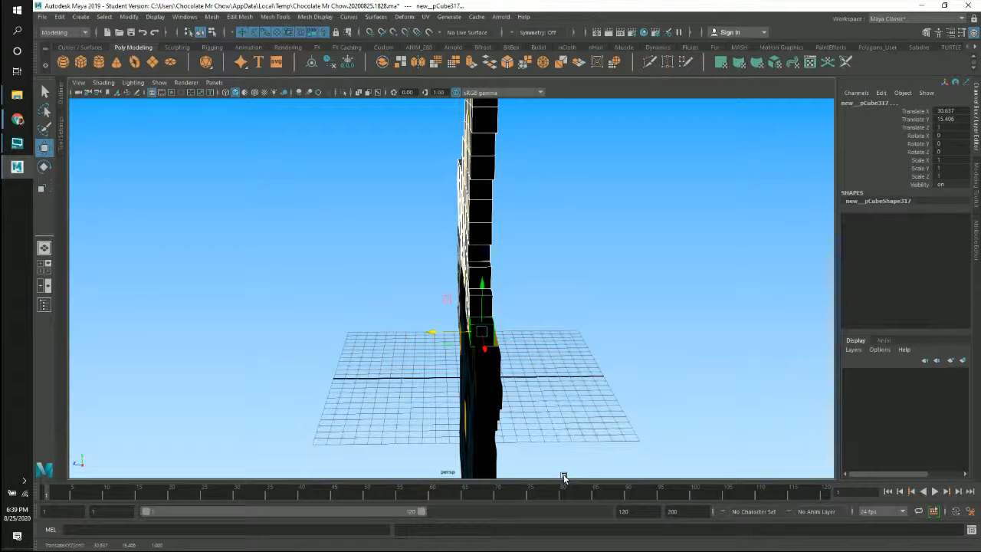
# Step: Check the hat's alignment with the body from the front, clear the selection and examine the brim up close
pyautogui.keyDown('alt'); pyautogui.moveTo(545, 324); pyautogui.dragTo(539, 300, button='middle'); pyautogui.keyUp('alt')
pyautogui.keyDown('alt'); pyautogui.moveTo(502, 295); pyautogui.dragTo(577, 340); pyautogui.keyUp('alt')
pyautogui.keyDown('alt'); pyautogui.moveTo(579, 336); pyautogui.dragTo(592, 330, button='middle'); pyautogui.keyUp('alt')
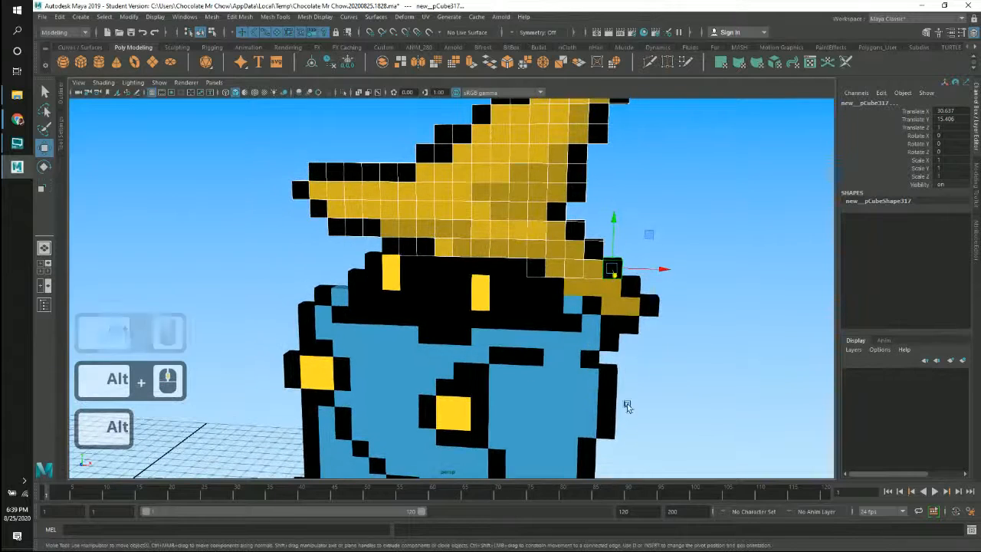
pyautogui.keyDown('alt'); pyautogui.moveTo(608, 368); pyautogui.dragTo(613, 357); pyautogui.keyUp('alt')
pyautogui.keyDown('alt'); pyautogui.moveTo(593, 344); pyautogui.dragTo(599, 350, button='middle'); pyautogui.keyUp('alt')
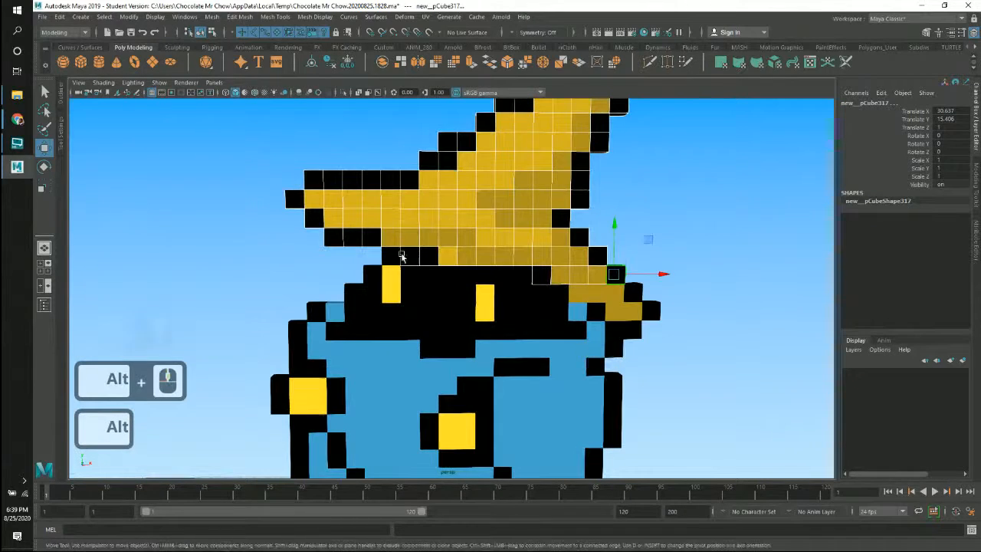
pyautogui.keyDown('alt'); pyautogui.moveTo(282, 272); pyautogui.dragTo(385, 285, button='right'); pyautogui.keyUp('alt')
pyautogui.keyDown('alt'); pyautogui.moveTo(387, 285); pyautogui.dragTo(457, 312, button='middle'); pyautogui.keyUp('alt')
pyautogui.click(403, 307)
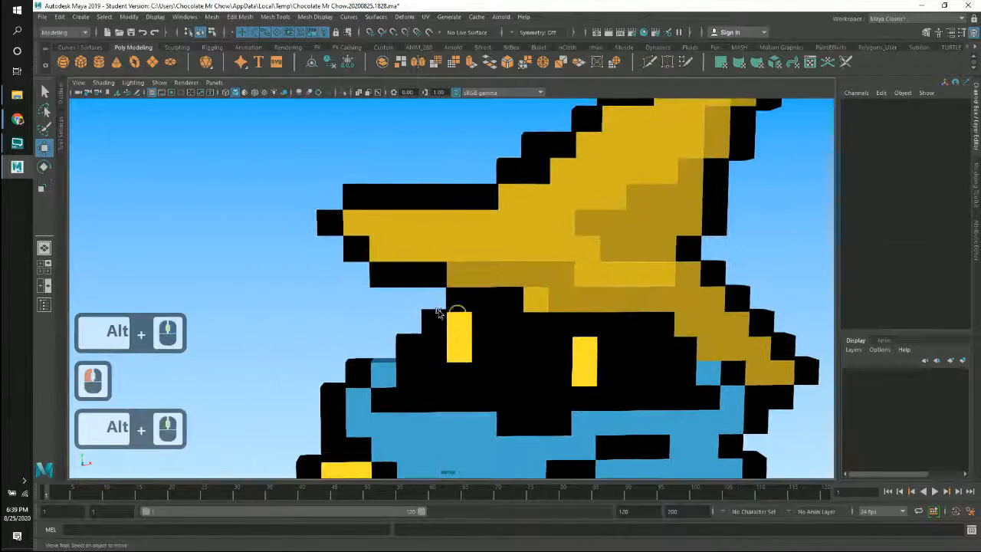
pyautogui.moveTo(438, 312)
pyautogui.keyDown('alt'); pyautogui.mouseDown()
pyautogui.moveTo(554, 315)
pyautogui.moveTo(519, 322)
pyautogui.moveTo(499, 287)
pyautogui.moveTo(554, 306)
pyautogui.moveTo(454, 318)
pyautogui.mouseUp(); pyautogui.keyUp('alt')
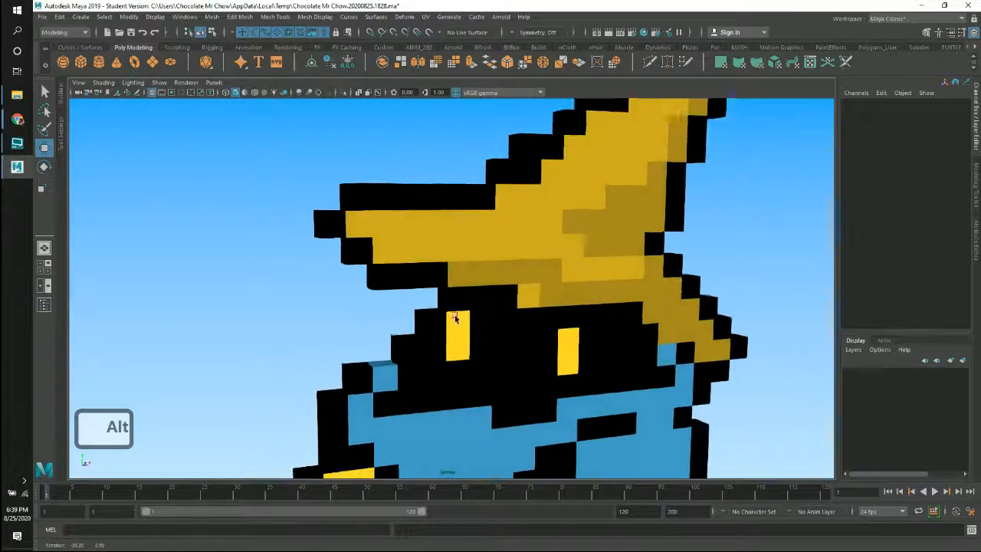
# Step: Frame the grey cube model and the whole character side by side for comparison
pyautogui.keyDown('alt'); pyautogui.moveTo(454, 318); pyautogui.dragTo(254, 278, button='right'); pyautogui.keyUp('alt')
pyautogui.keyDown('alt'); pyautogui.moveTo(455, 322); pyautogui.dragTo(501, 288, button='middle'); pyautogui.keyUp('alt')
pyautogui.keyDown('alt'); pyautogui.moveTo(501, 289); pyautogui.dragTo(364, 291, button='right'); pyautogui.keyUp('alt')
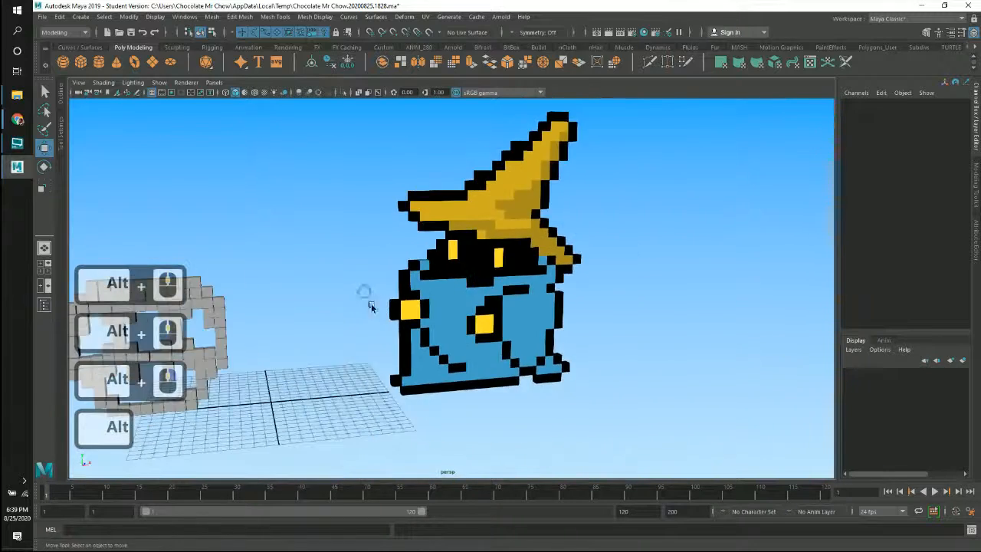
pyautogui.keyDown('alt'); pyautogui.moveTo(371, 307); pyautogui.dragTo(483, 314, button='middle'); pyautogui.keyUp('alt')
pyautogui.keyDown('alt'); pyautogui.moveTo(484, 313); pyautogui.dragTo(497, 325); pyautogui.keyUp('alt')
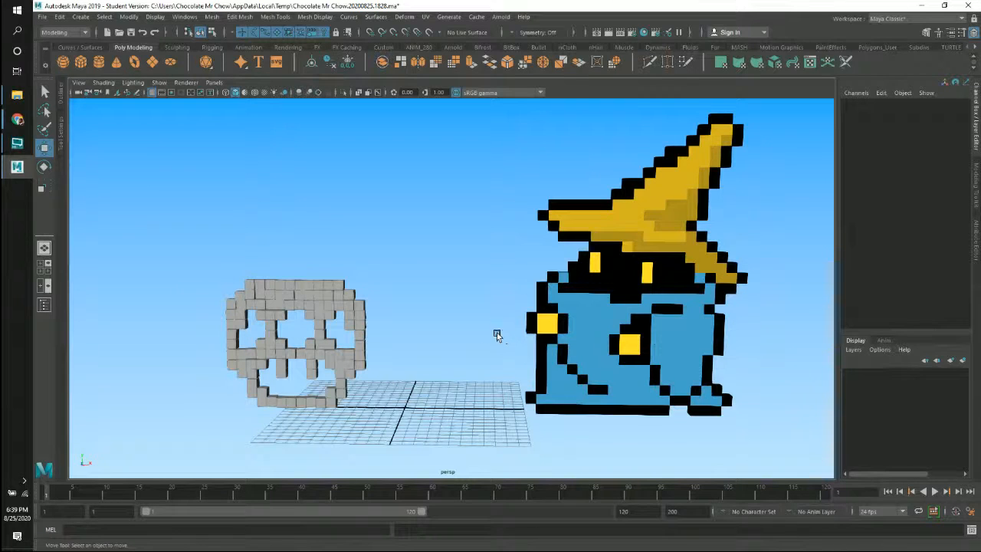
pyautogui.keyDown('alt'); pyautogui.moveTo(451, 377); pyautogui.dragTo(470, 354, button='middle'); pyautogui.keyUp('alt')
pyautogui.keyDown('alt'); pyautogui.moveTo(470, 355); pyautogui.dragTo(480, 355); pyautogui.keyUp('alt')
pyautogui.keyDown('alt'); pyautogui.moveTo(452, 319); pyautogui.dragTo(412, 345); pyautogui.keyUp('alt')
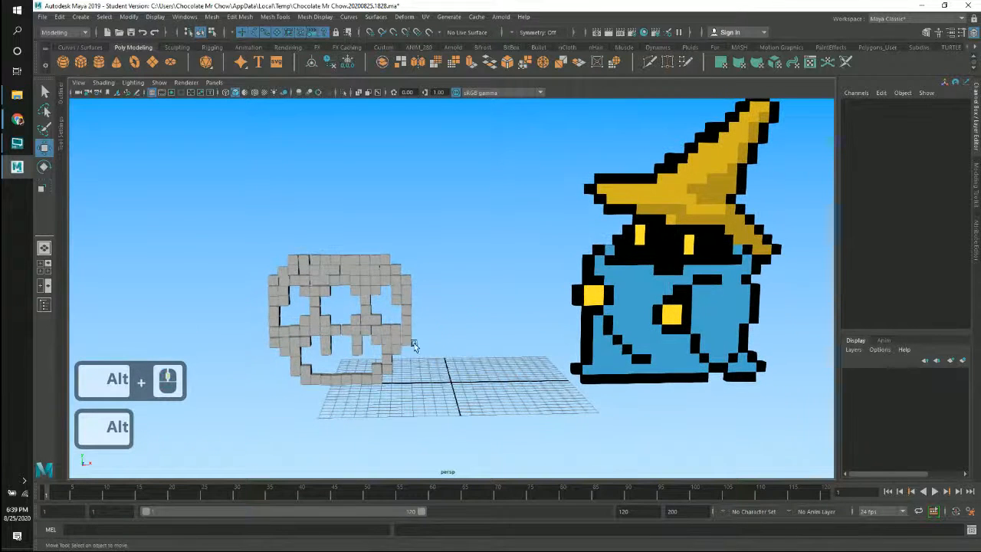
pyautogui.keyDown('alt'); pyautogui.moveTo(447, 307); pyautogui.dragTo(449, 301, button='middle'); pyautogui.keyUp('alt')
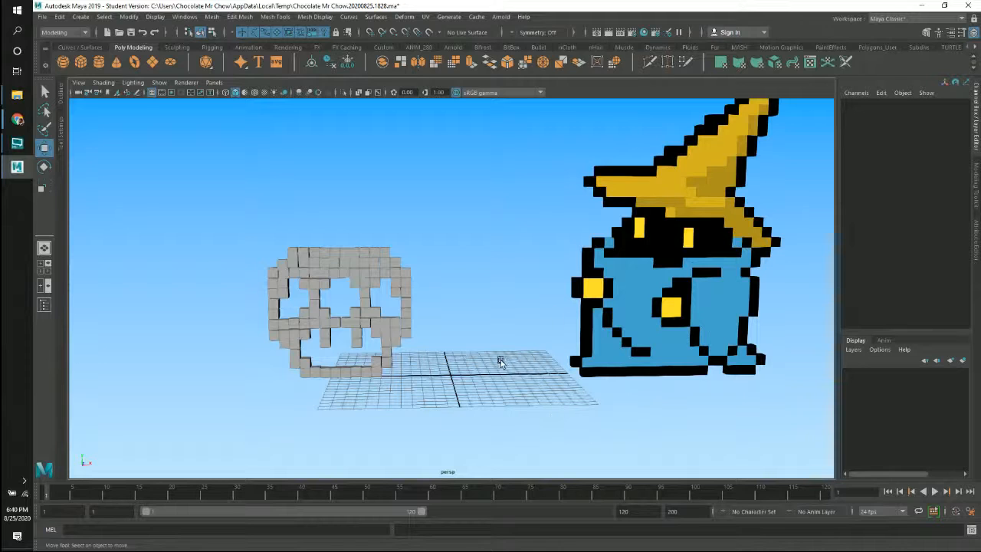
# Step: Compare the grey cube model and the finished character once more from close up and from farther away
pyautogui.scroll(-2, 575, 343)
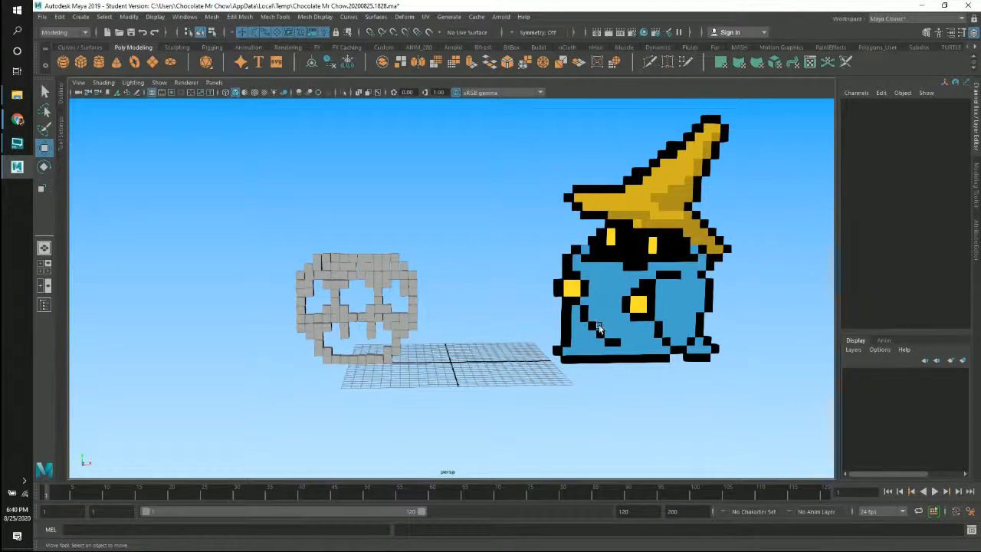
pyautogui.keyDown('alt'); pyautogui.moveTo(678, 283); pyautogui.dragTo(570, 304, button='middle'); pyautogui.keyUp('alt')
pyautogui.keyDown('alt'); pyautogui.moveTo(633, 272); pyautogui.dragTo(727, 303, button='right'); pyautogui.keyUp('alt')
pyautogui.keyDown('alt'); pyautogui.moveTo(555, 293); pyautogui.dragTo(649, 304, button='middle'); pyautogui.keyUp('alt')
pyautogui.keyDown('alt'); pyautogui.moveTo(522, 290); pyautogui.dragTo(506, 311, button='right'); pyautogui.keyUp('alt')
pyautogui.moveTo(624, 295)
pyautogui.keyDown('alt'); pyautogui.mouseDown(button='middle')
pyautogui.moveTo(630, 252)
pyautogui.moveTo(589, 284)
pyautogui.moveTo(611, 294)
pyautogui.mouseUp(button='middle'); pyautogui.keyUp('alt')
pyautogui.keyDown('alt'); pyautogui.moveTo(453, 390); pyautogui.dragTo(508, 372); pyautogui.keyUp('alt')
pyautogui.keyDown('alt'); pyautogui.moveTo(509, 373); pyautogui.dragTo(449, 318, button='right'); pyautogui.keyUp('alt')
pyautogui.keyDown('alt'); pyautogui.moveTo(449, 318); pyautogui.dragTo(457, 277); pyautogui.keyUp('alt')
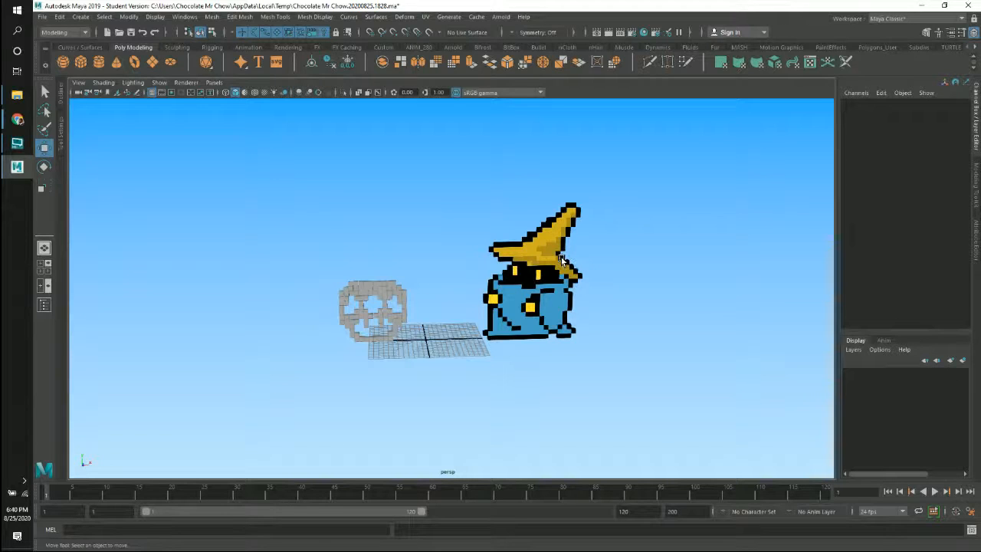
pyautogui.keyDown('alt'); pyautogui.moveTo(438, 275); pyautogui.dragTo(359, 286, button='middle'); pyautogui.keyUp('alt')
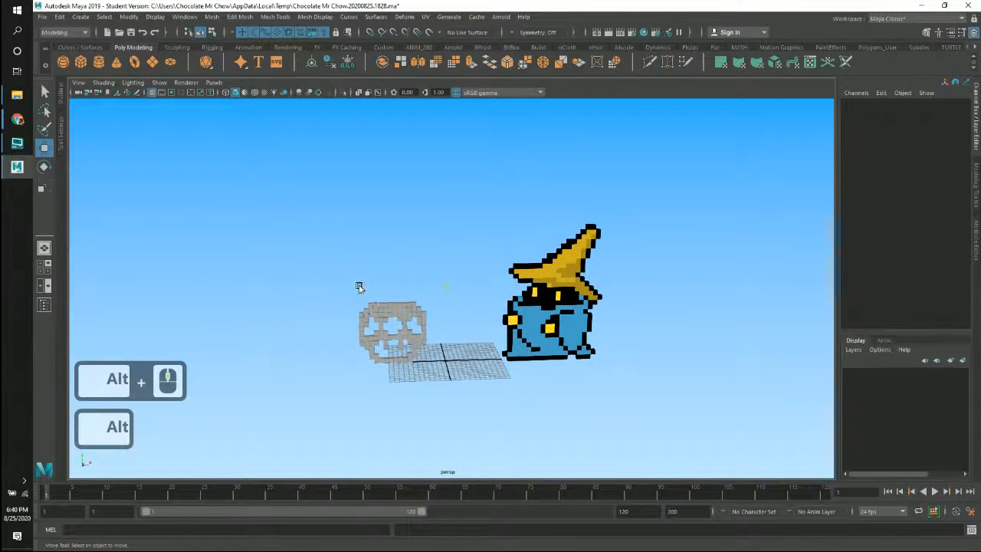
# Step: Select the grey cube model and the whole character and hide them both
pyautogui.keyDown('alt'); pyautogui.moveTo(443, 323); pyautogui.dragTo(491, 312, button='right'); pyautogui.keyUp('alt')
pyautogui.keyDown('alt'); pyautogui.moveTo(491, 313); pyautogui.dragTo(346, 184); pyautogui.keyUp('alt')
pyautogui.keyDown('alt'); pyautogui.moveTo(460, 232); pyautogui.dragTo(403, 235); pyautogui.keyUp('alt')
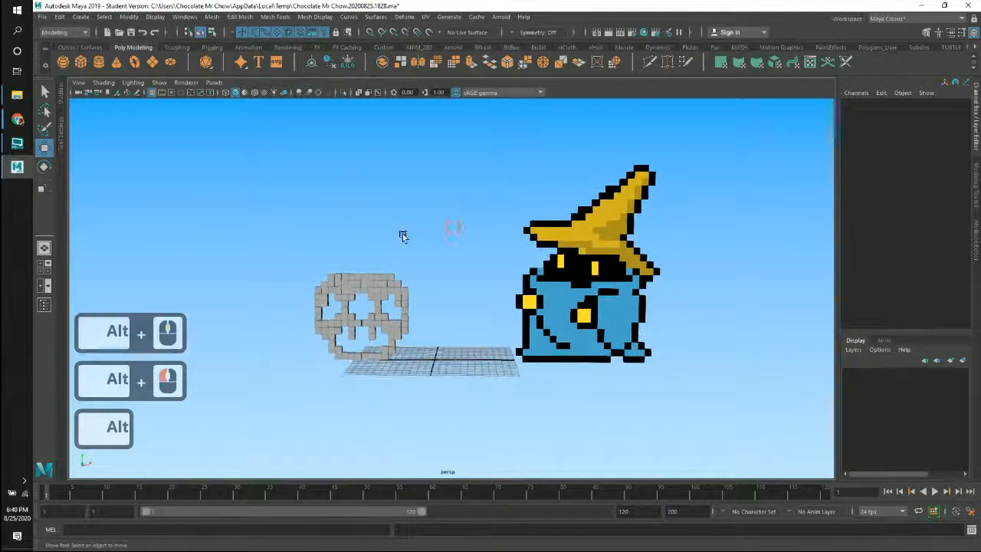
pyautogui.click(697, 395)
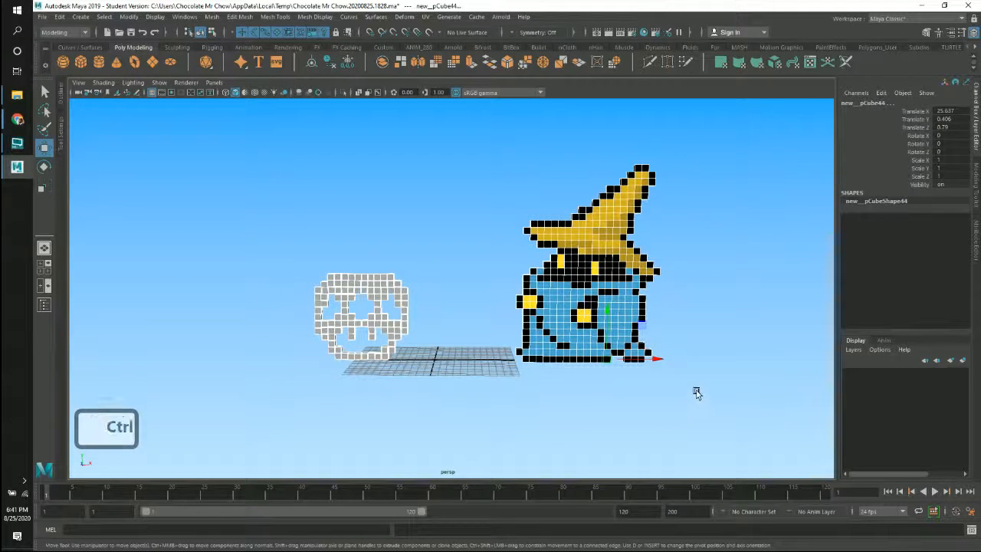
pyautogui.hotkey('ctrl', 'h')
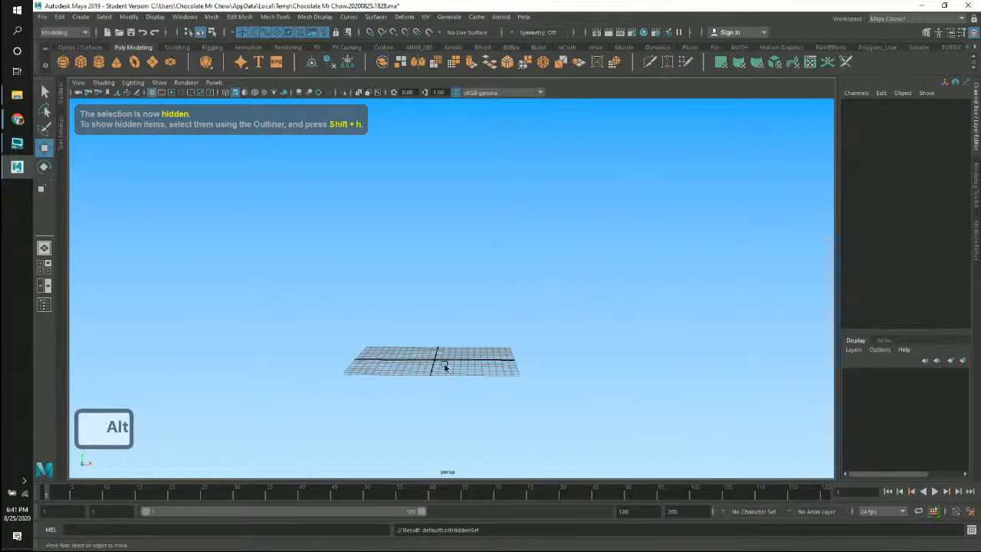
# Step: Frame the empty ground grid up close from a raised angle
pyautogui.keyDown('alt'); pyautogui.moveTo(444, 366); pyautogui.dragTo(443, 408, button='middle'); pyautogui.keyUp('alt')
pyautogui.keyDown('alt'); pyautogui.moveTo(433, 373); pyautogui.dragTo(473, 388, button='right'); pyautogui.keyUp('alt')
pyautogui.keyDown('alt'); pyautogui.moveTo(465, 414); pyautogui.dragTo(541, 311, button='middle'); pyautogui.keyUp('alt')
pyautogui.keyDown('alt'); pyautogui.moveTo(496, 339); pyautogui.dragTo(572, 375, button='right'); pyautogui.keyUp('alt')
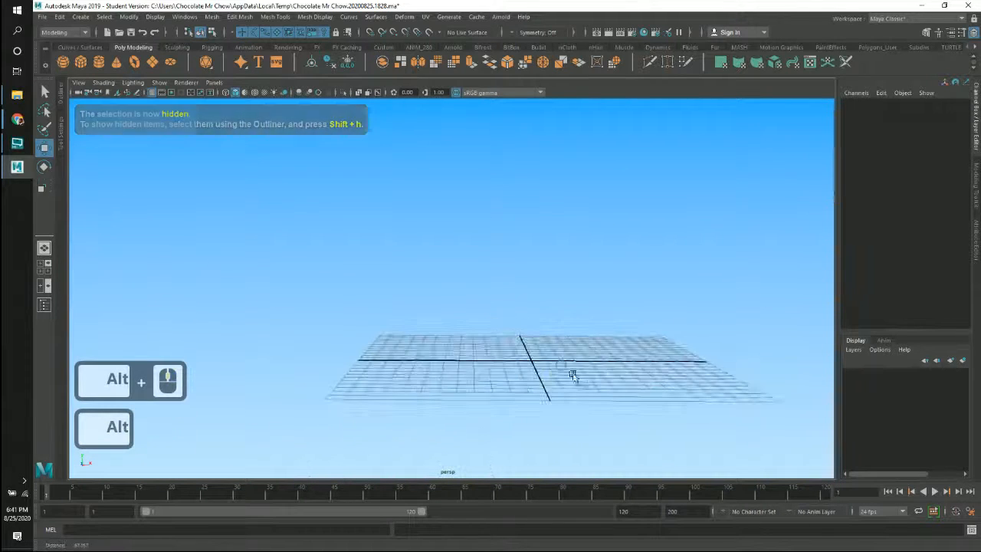
pyautogui.keyDown('alt'); pyautogui.moveTo(559, 279); pyautogui.dragTo(550, 317); pyautogui.keyUp('alt')
pyautogui.keyDown('alt'); pyautogui.moveTo(510, 341); pyautogui.dragTo(479, 319, button='middle'); pyautogui.keyUp('alt')
pyautogui.keyDown('alt'); pyautogui.moveTo(464, 321); pyautogui.dragTo(504, 345, button='right'); pyautogui.keyUp('alt')
pyautogui.keyDown('alt'); pyautogui.moveTo(504, 346); pyautogui.dragTo(548, 356); pyautogui.keyUp('alt')
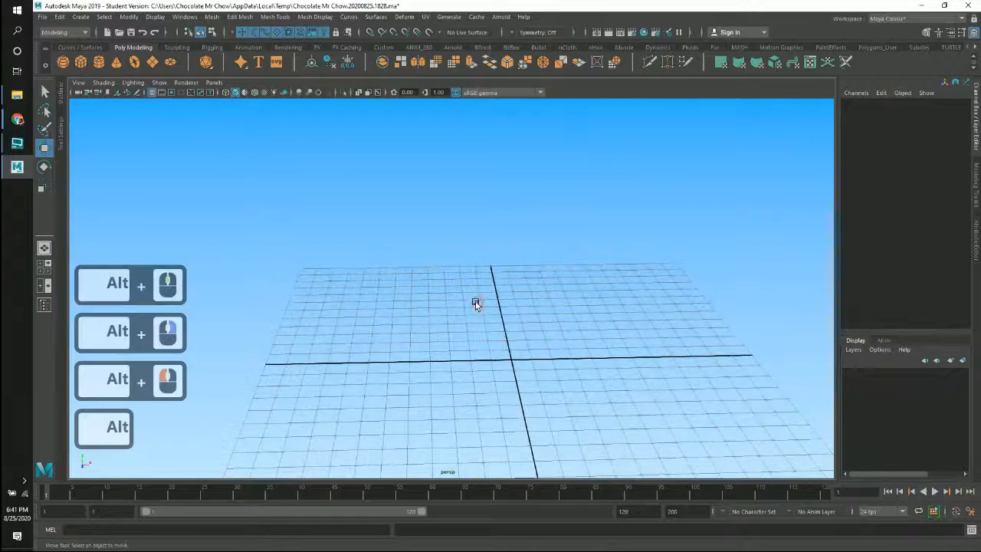
# Step: Restore the Maya window to a smaller size, switch to the browser's YouTube page and clear its web address
pyautogui.moveTo(738, 8); pyautogui.dragTo(652, 59)
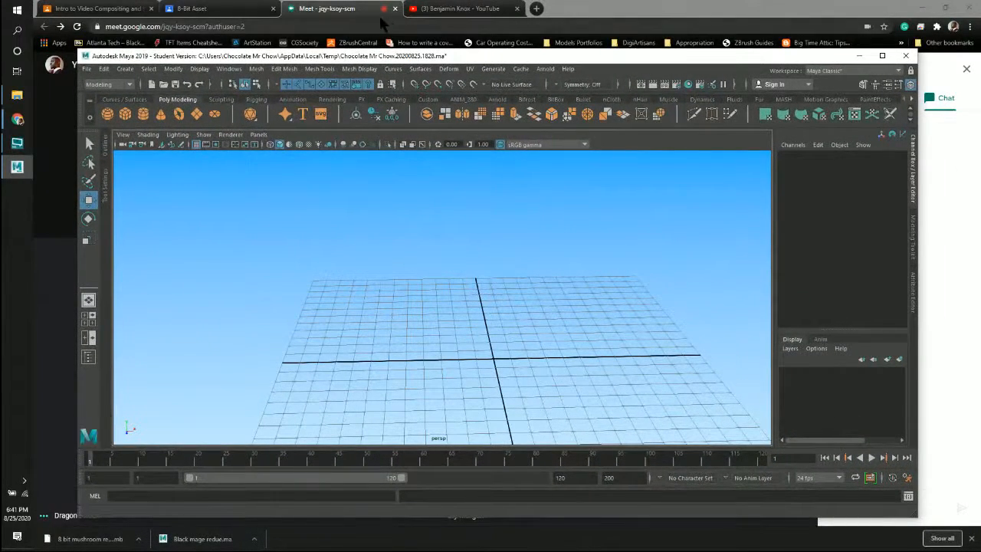
pyautogui.click(468, 9)
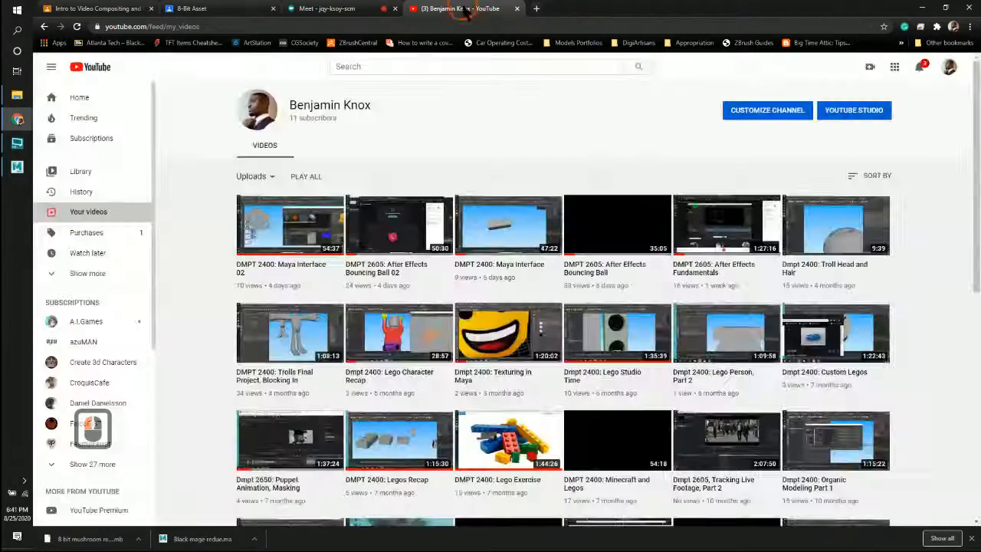
pyautogui.tripleClick(469, 24)
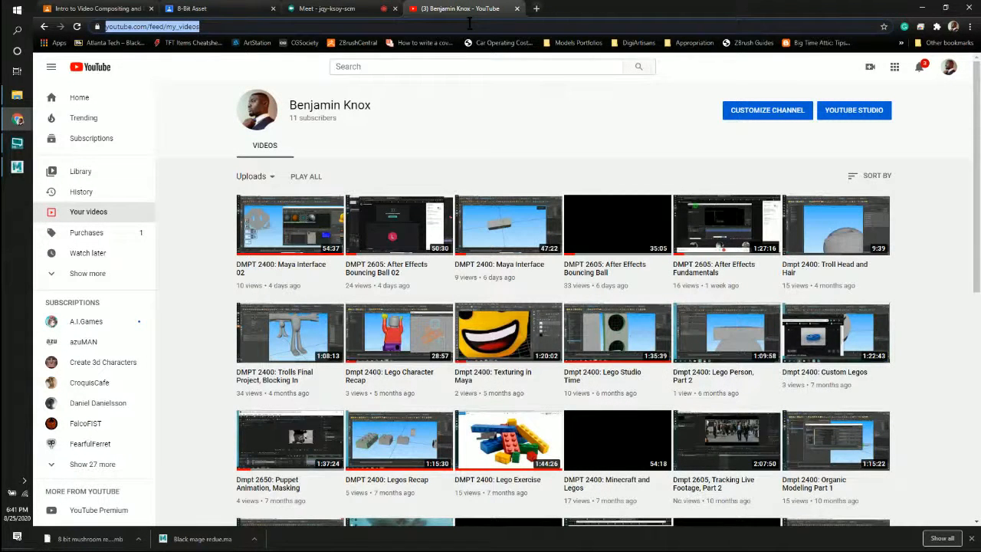
pyautogui.press('BackSpace')
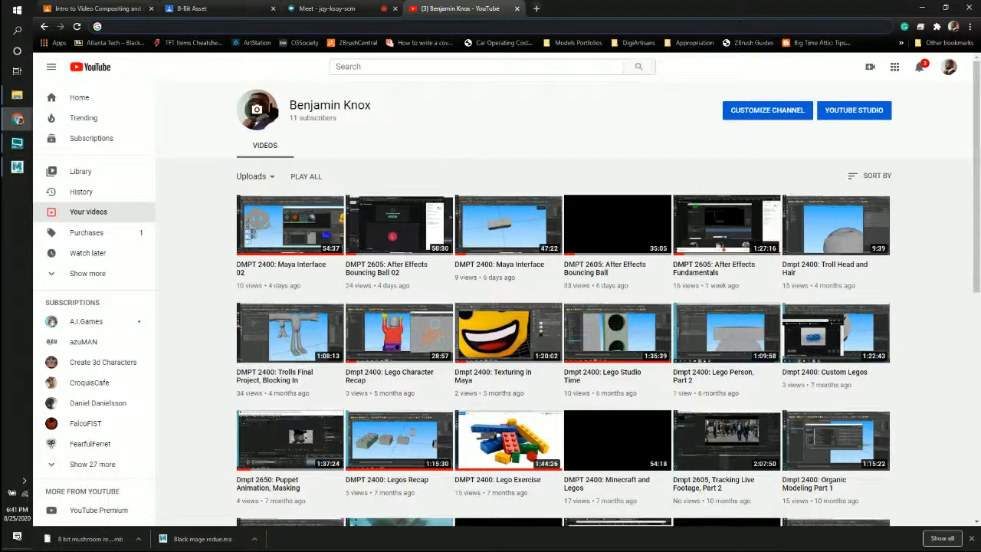
pyautogui.click(216, 29)
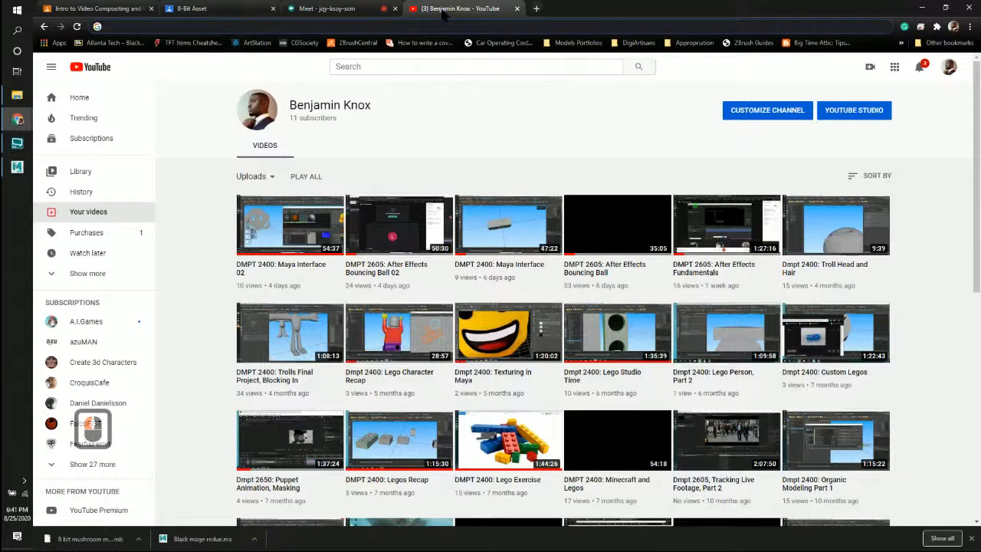
pyautogui.click(414, 28)
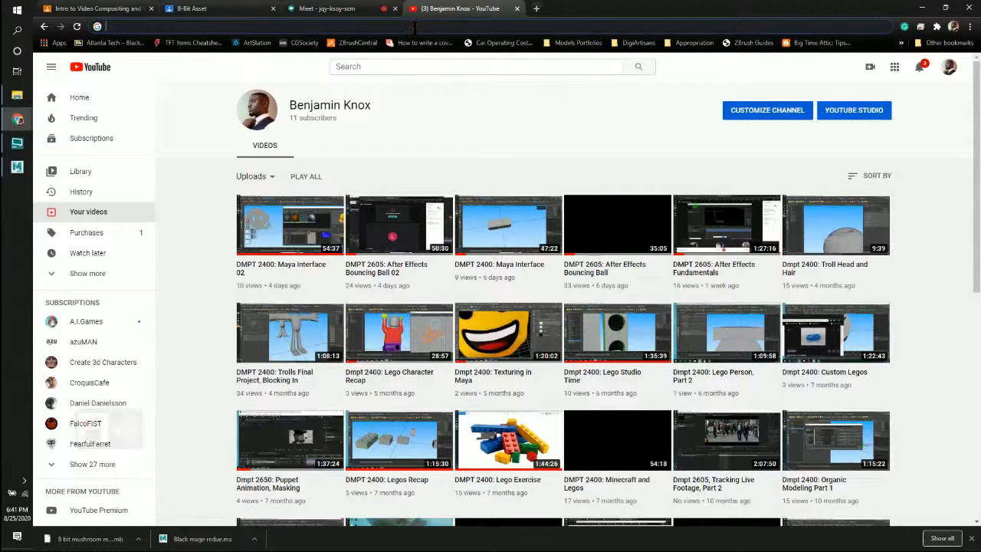
pyautogui.click(414, 28)
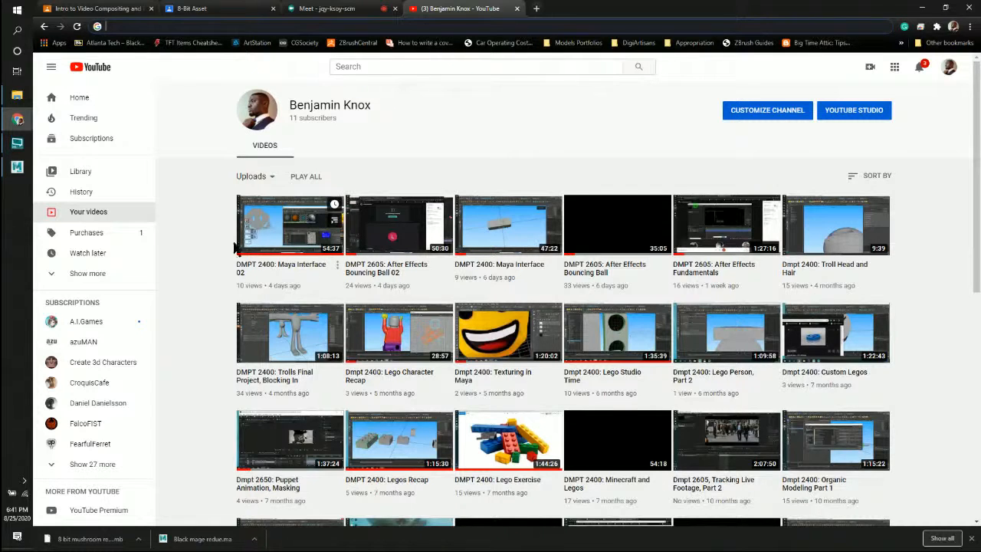
pyautogui.click(213, 26)
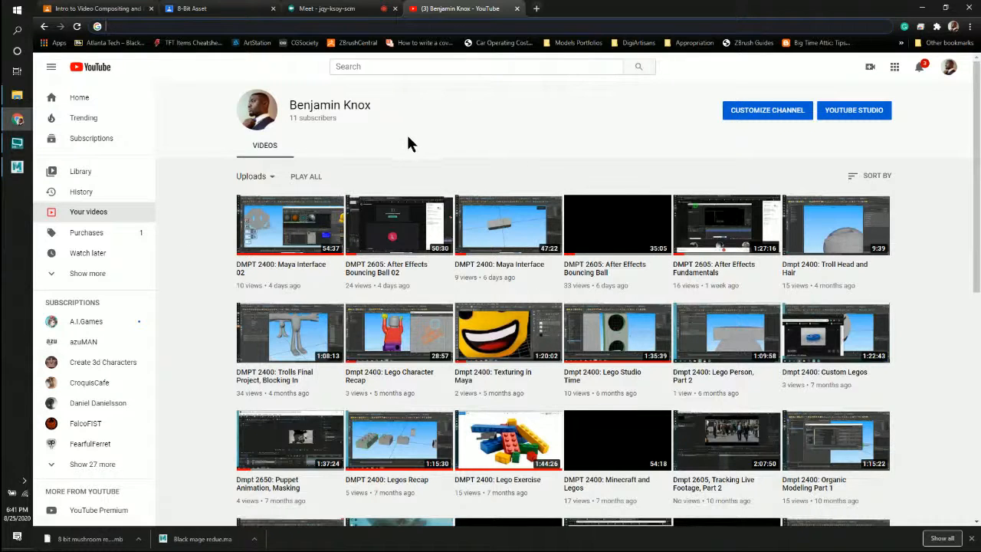
pyautogui.click(198, 25)
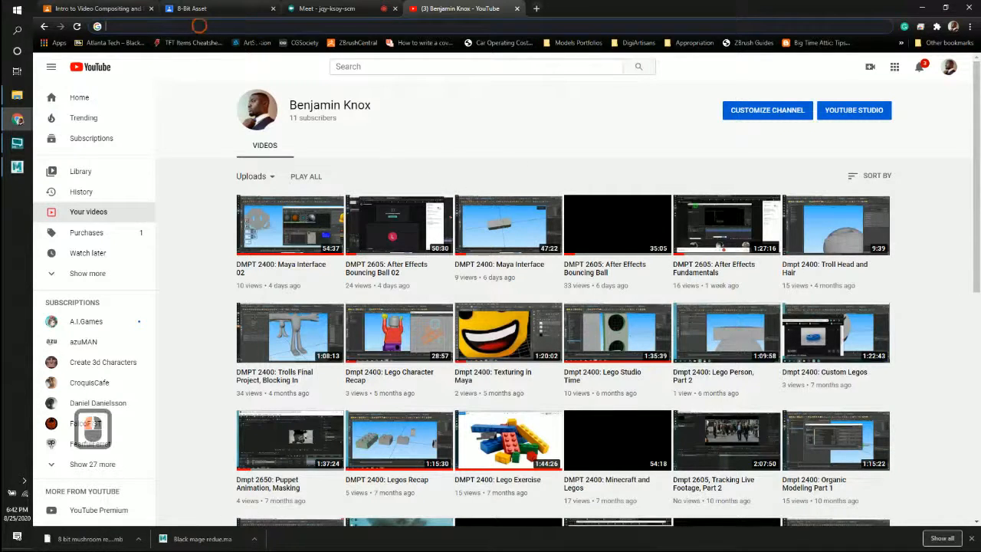
pyautogui.doubleClick(448, 25)
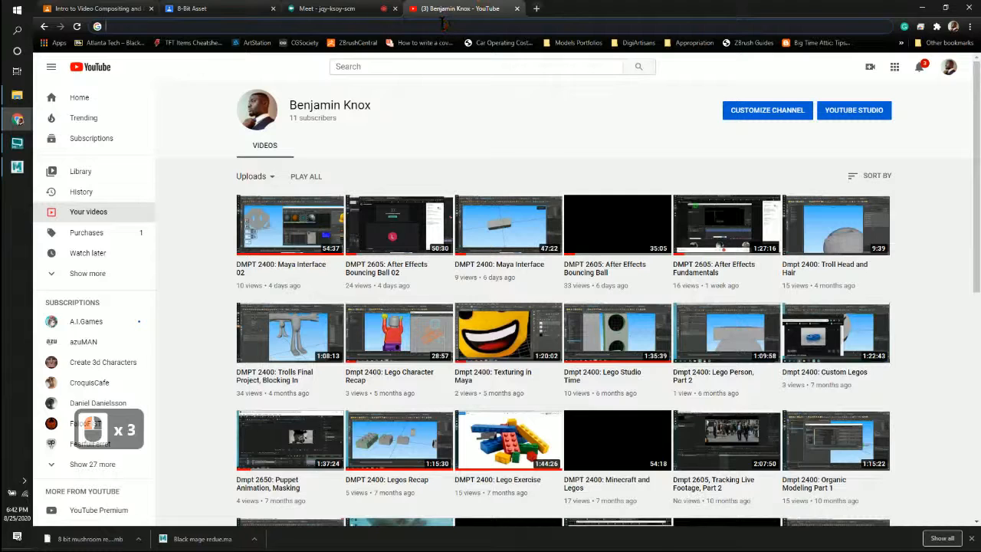
pyautogui.write('zelda')
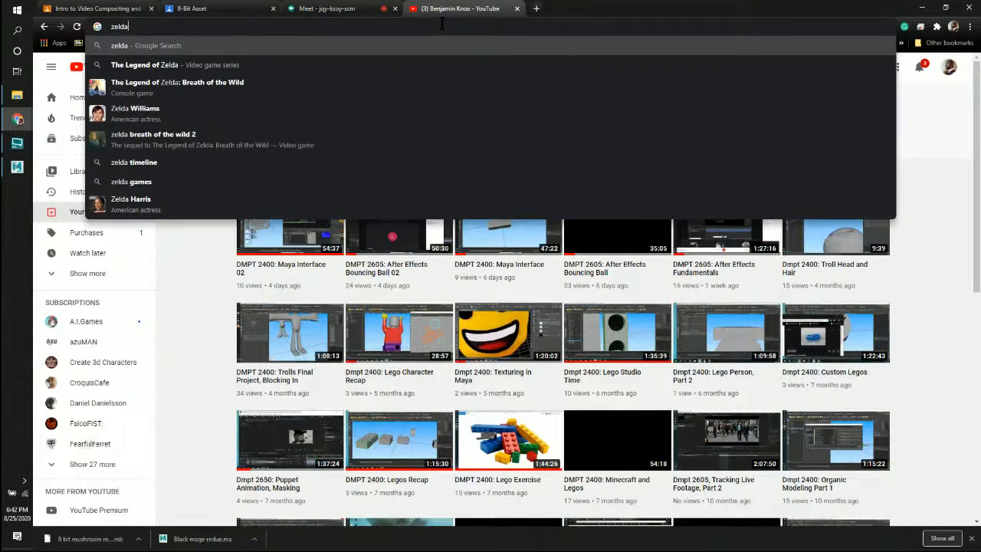
pyautogui.write(' 8')
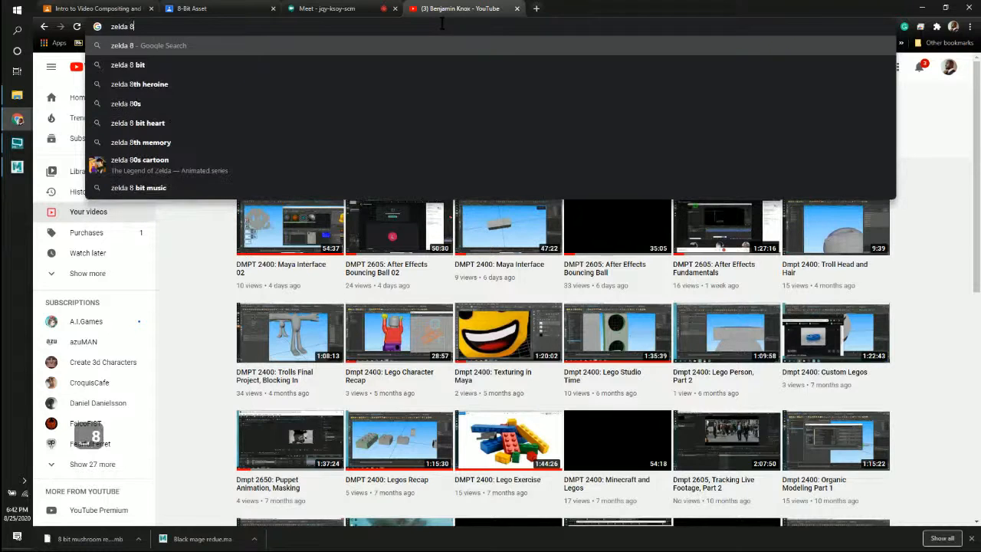
pyautogui.write('-bit')
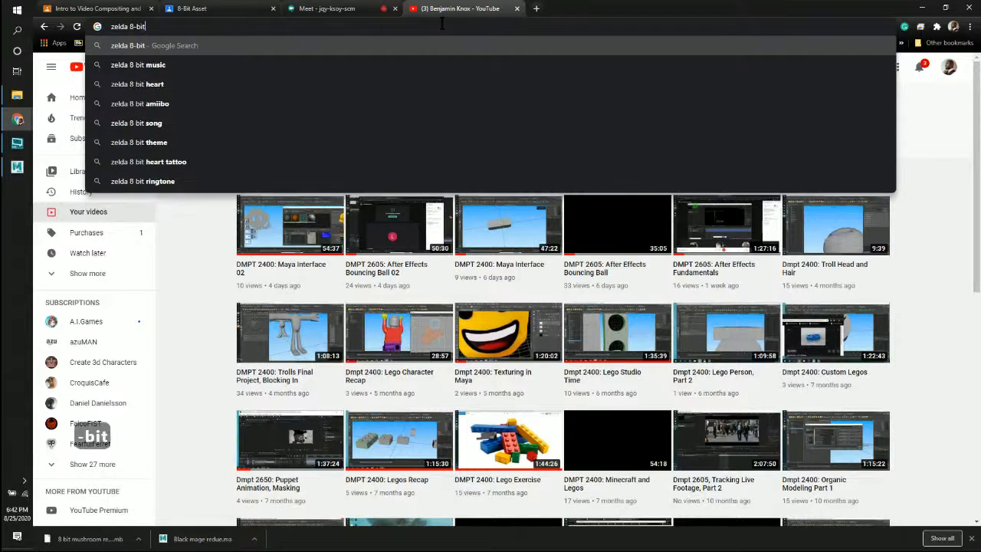
pyautogui.press('BackSpace')
pyautogui.press('BackSpace')
pyautogui.press('BackSpace')
pyautogui.press('BackSpace')
pyautogui.press('BackSpace')
pyautogui.press('BackSpace')
pyautogui.press('BackSpace')
pyautogui.press('BackSpace')
pyautogui.press('BackSpace')
pyautogui.press('BackSpace')
pyautogui.press('BackSpace')
pyautogui.press('BackSpace')
pyautogui.press('BackSpace')
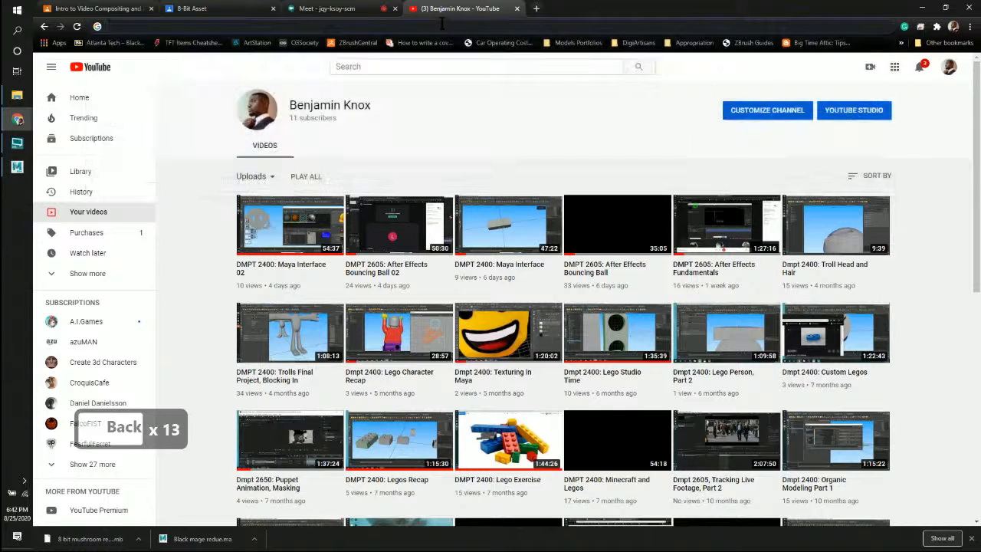
# Step: Search Google for "megaman" and refine the query to "megaman 8-bit"
pyautogui.write('megaman')
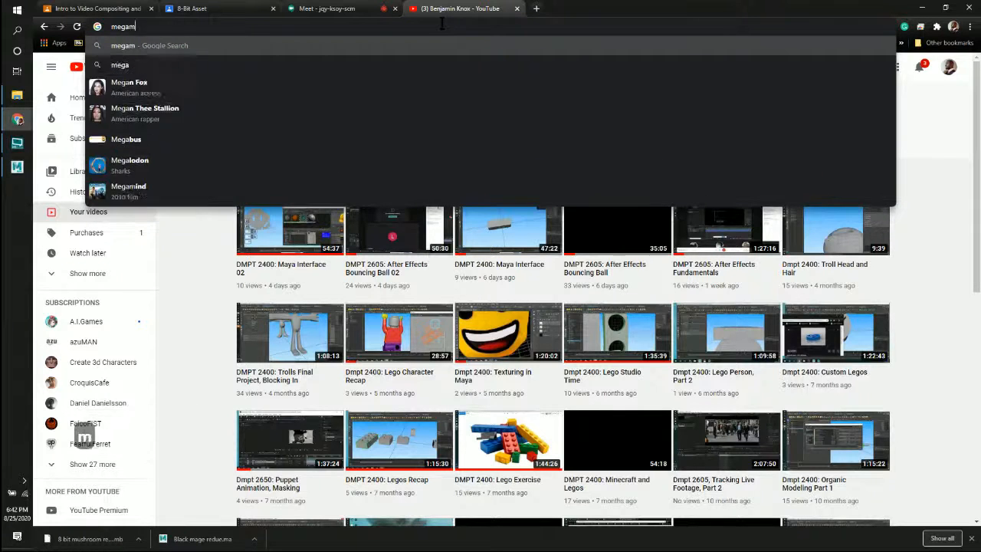
pyautogui.press('Return')
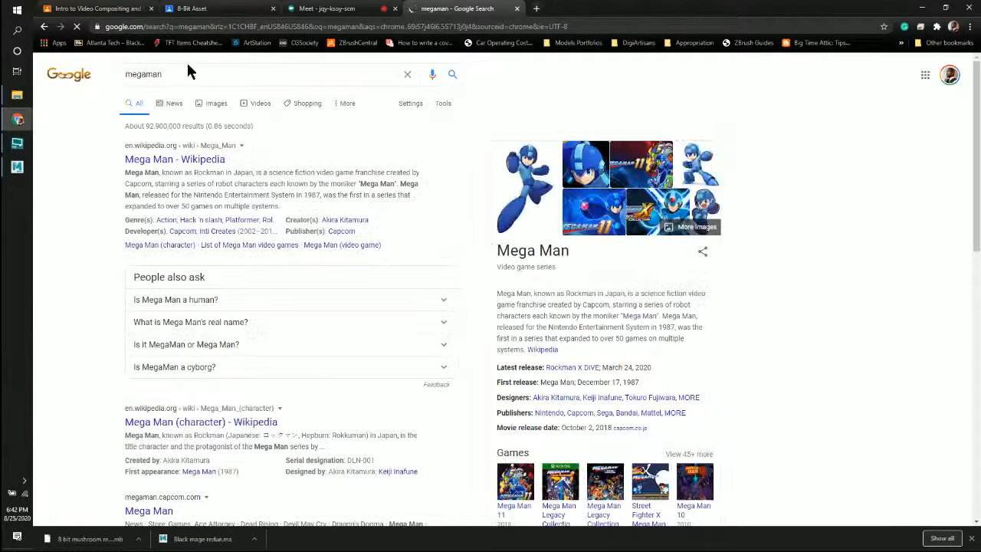
pyautogui.click(191, 74)
pyautogui.write('8-bit')
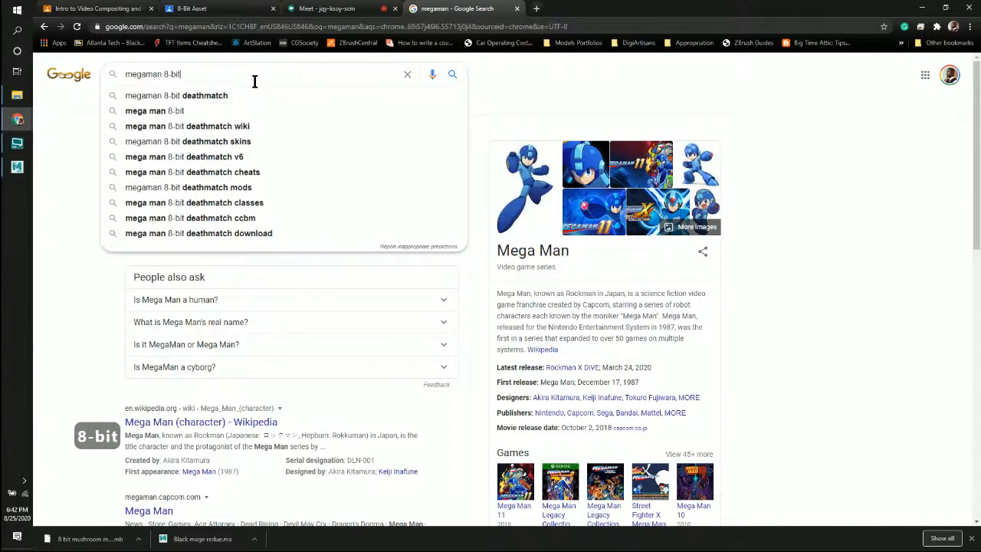
pyautogui.press('Return')
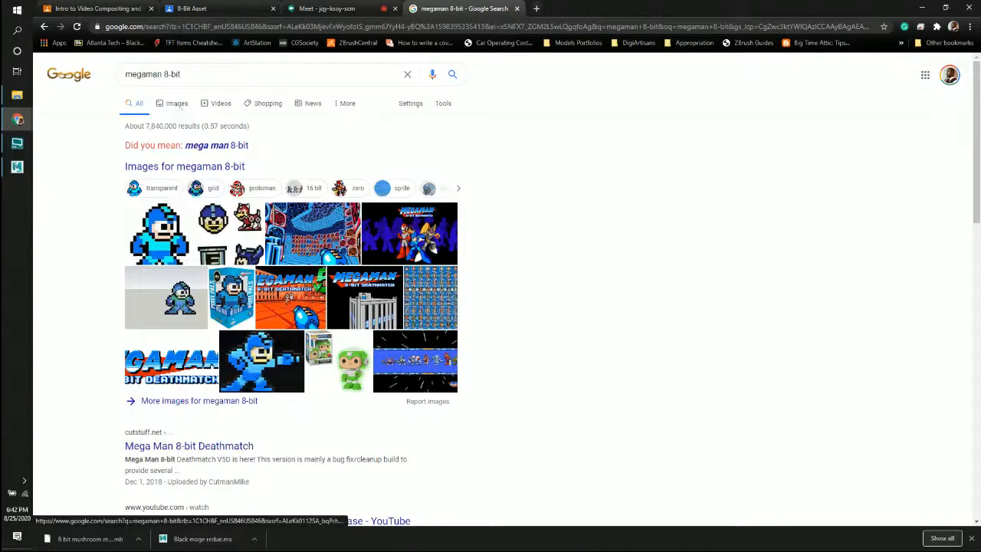
# Step: Browse the image results for megaman 8-bit and open the preview of the standing Mega Man sprite from Pinterest
pyautogui.click(340, 222)
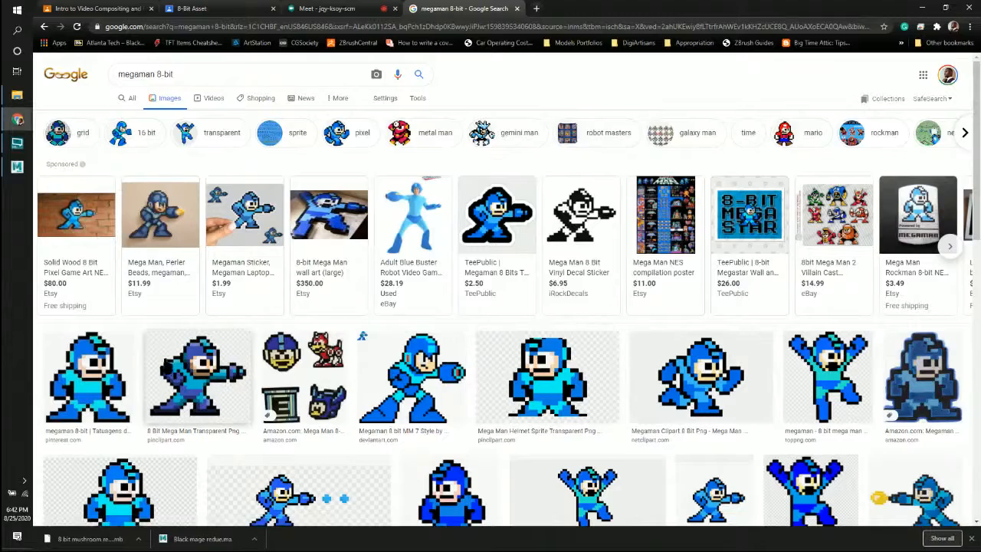
pyautogui.scroll(-5, 176, 363)
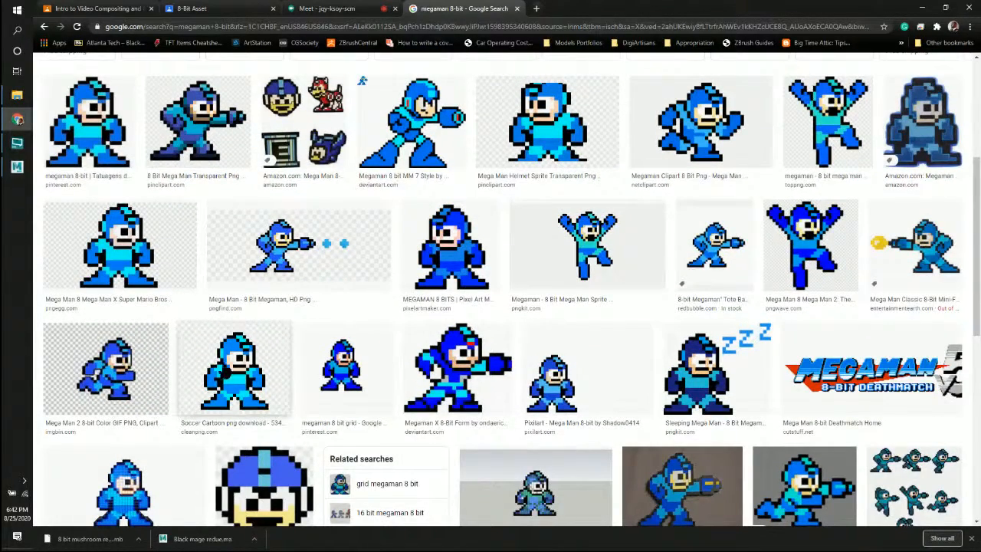
pyautogui.scroll(2, 96, 203)
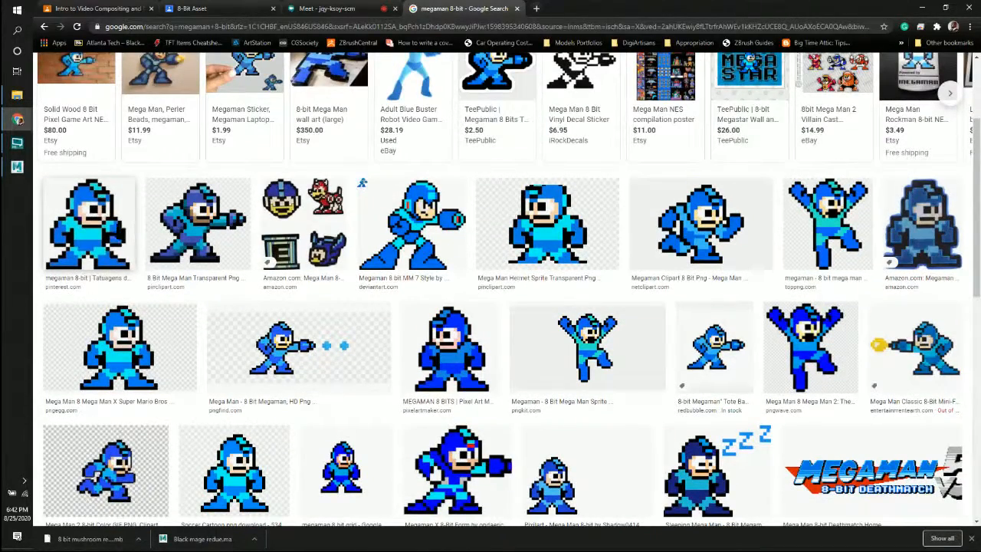
pyautogui.click(96, 222)
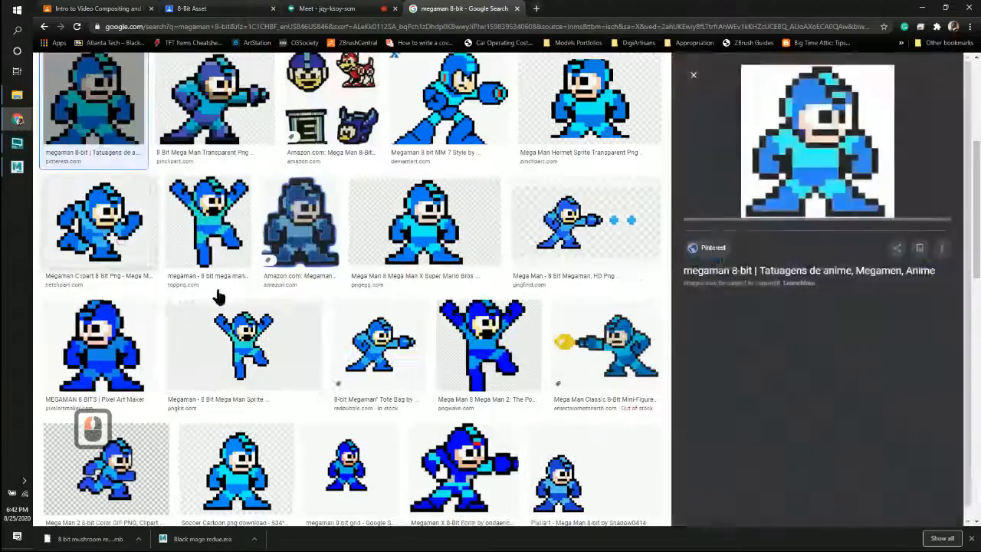
pyautogui.scroll(1, 92, 429)
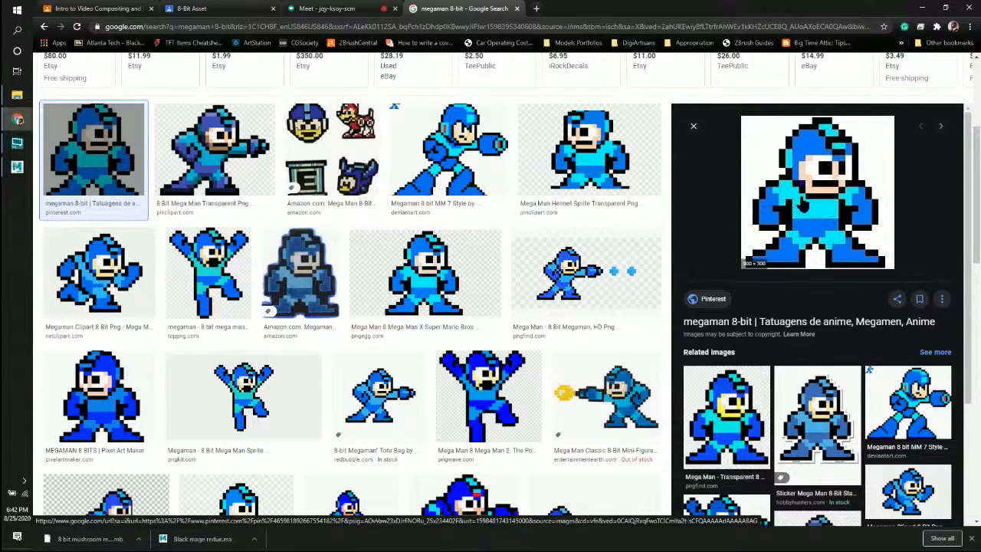
# Step: Switch back to Maya and create a polygon cube at the centre of the grid
pyautogui.click(20, 174)
pyautogui.keyDown('alt'); pyautogui.moveTo(525, 344); pyautogui.dragTo(508, 318); pyautogui.keyUp('alt')
pyautogui.keyDown('shift'); pyautogui.rightClick(507, 313); pyautogui.keyUp('shift')
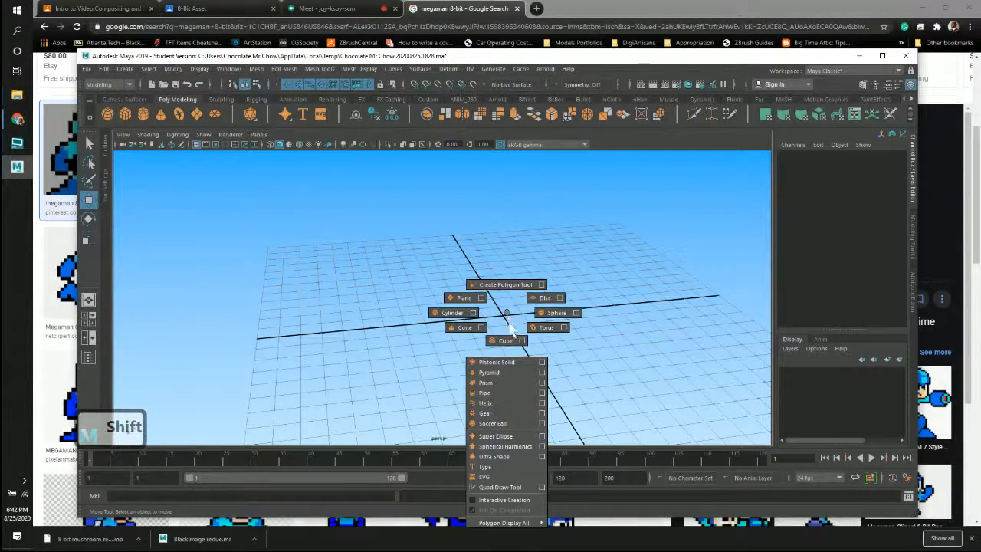
pyautogui.keyDown('shift'); pyautogui.moveTo(509, 325); pyautogui.dragTo(514, 342, button='right'); pyautogui.keyUp('shift')
pyautogui.keyDown('alt'); pyautogui.moveTo(457, 259); pyautogui.dragTo(431, 231, button='middle'); pyautogui.keyUp('alt')
pyautogui.keyDown('alt'); pyautogui.moveTo(431, 231); pyautogui.dragTo(583, 343, button='right'); pyautogui.keyUp('alt')
pyautogui.keyDown('alt'); pyautogui.moveTo(542, 316); pyautogui.dragTo(480, 293, button='middle'); pyautogui.keyUp('alt')
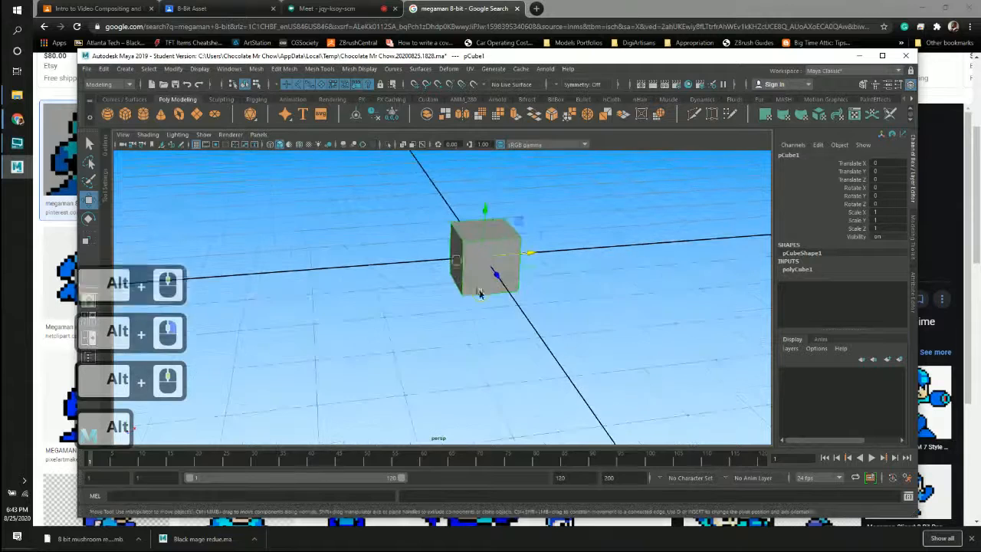
pyautogui.keyDown('alt'); pyautogui.moveTo(480, 293); pyautogui.dragTo(519, 340, button='right'); pyautogui.keyUp('alt')
# Step: Snap the cube's pivot to the lower-left vertex of its front face
pyautogui.press('d')
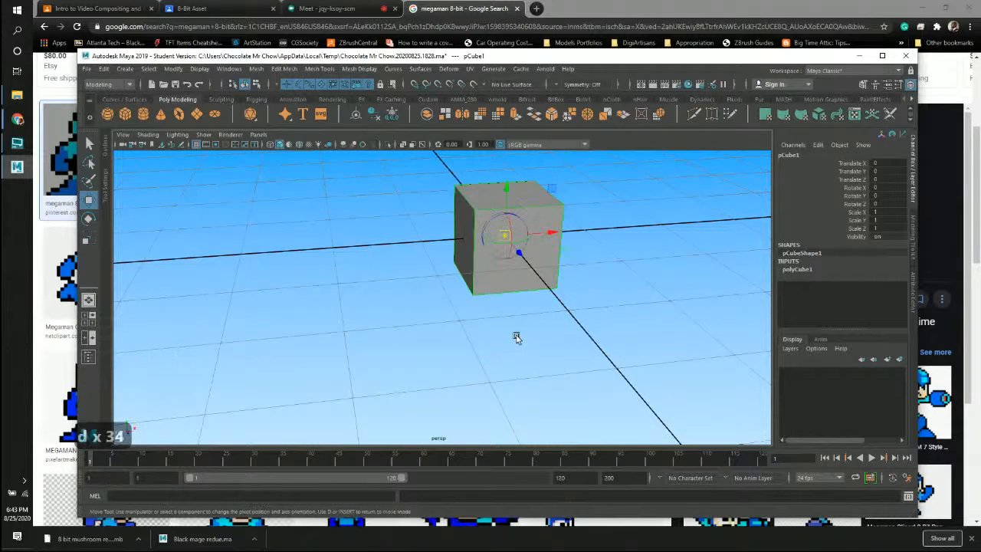
pyautogui.press('v')
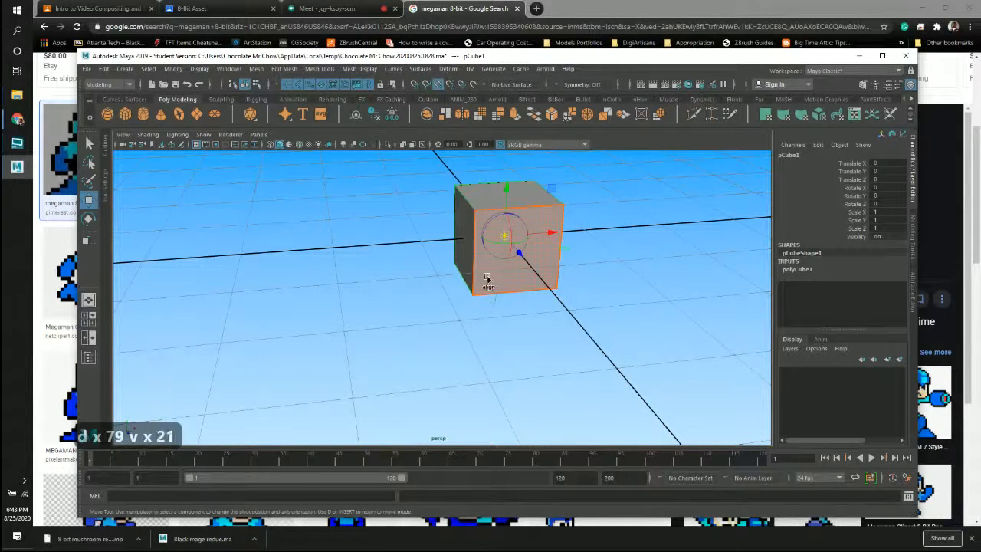
pyautogui.moveTo(487, 279); pyautogui.dragTo(475, 294, button='middle')
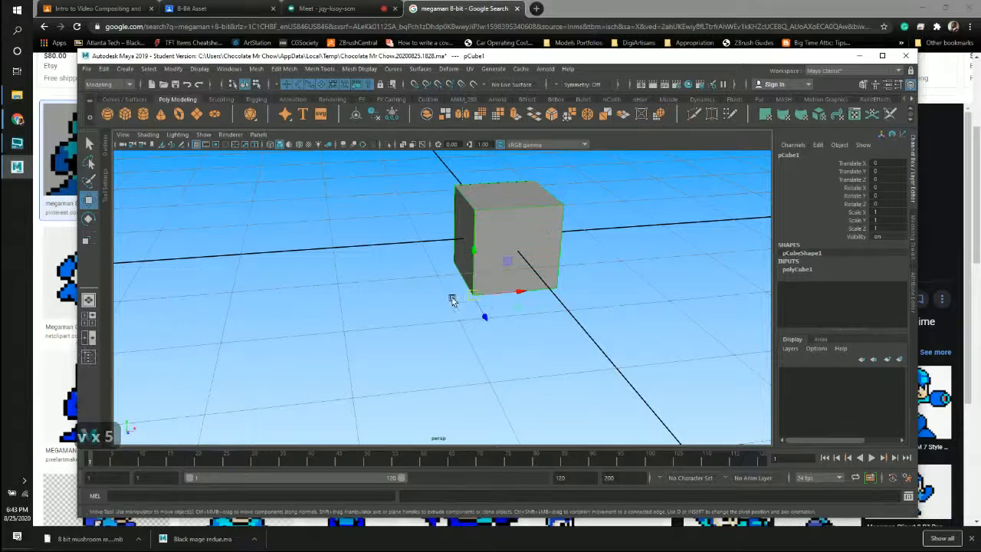
# Step: Snap the cube by its corner pivot onto the grid, to Translate X -0.5, Y 0.5 and Z 0.5
pyautogui.keyDown('alt'); pyautogui.moveTo(468, 318); pyautogui.dragTo(457, 235); pyautogui.keyUp('alt')
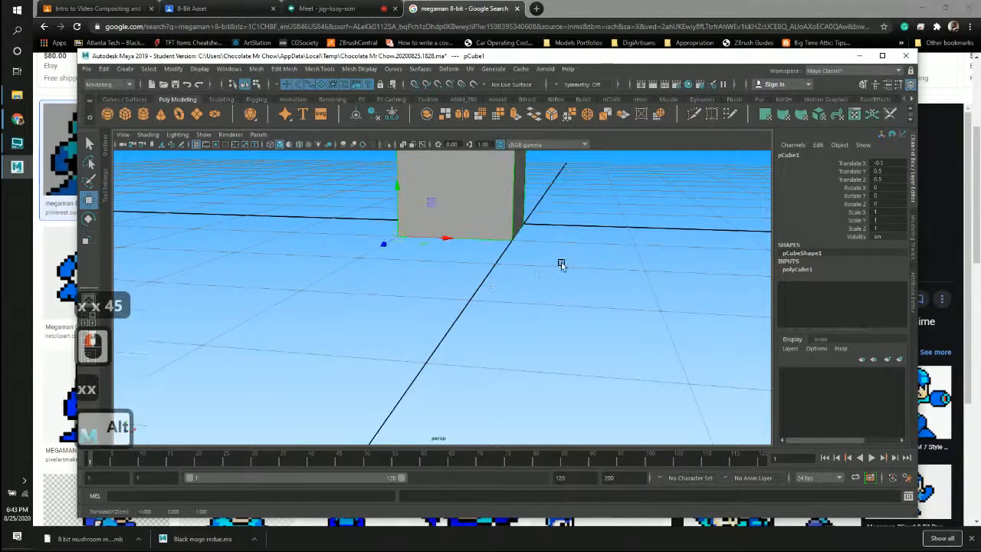
pyautogui.keyDown('alt'); pyautogui.moveTo(561, 264); pyautogui.dragTo(407, 259, button='right'); pyautogui.keyUp('alt')
pyautogui.keyDown('alt'); pyautogui.moveTo(543, 265); pyautogui.dragTo(546, 341, button='middle'); pyautogui.keyUp('alt')
pyautogui.keyDown('alt'); pyautogui.moveTo(468, 310); pyautogui.dragTo(550, 302, button='right'); pyautogui.keyUp('alt')
pyautogui.keyDown('alt'); pyautogui.moveTo(550, 302); pyautogui.dragTo(536, 261, button='middle'); pyautogui.keyUp('alt')
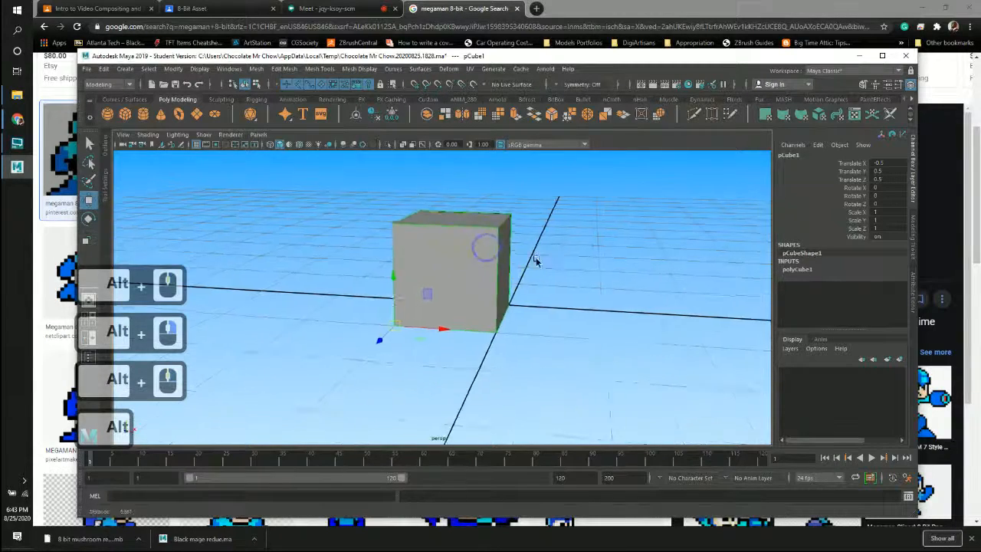
# Step: Switch the cube into component selection modes, and return it to object mode
pyautogui.keyDown('alt'); pyautogui.moveTo(535, 261); pyautogui.dragTo(475, 284, button='right'); pyautogui.keyUp('alt')
pyautogui.rightClick(474, 260)
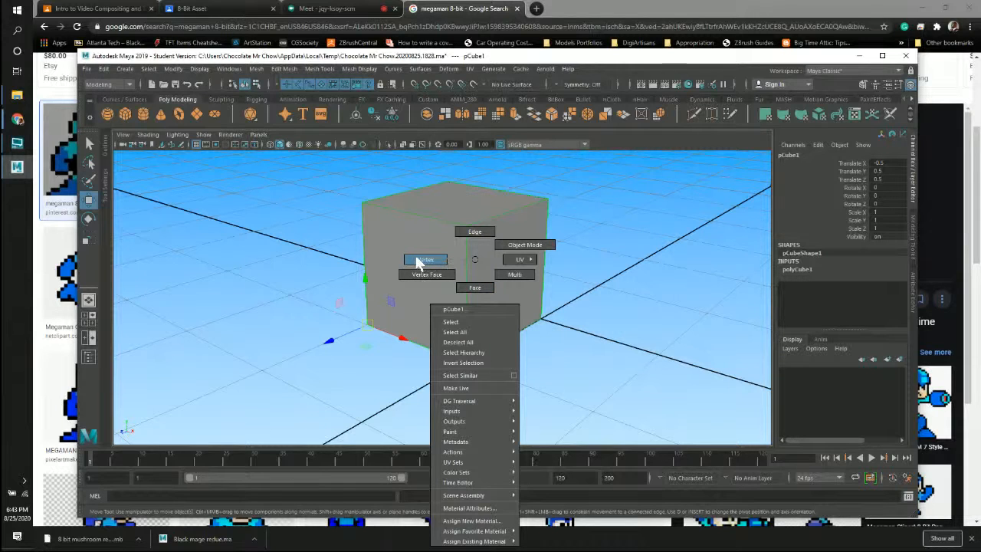
pyautogui.moveTo(429, 262); pyautogui.dragTo(472, 214, button='right')
pyautogui.moveTo(478, 260); pyautogui.dragTo(529, 242, button='right')
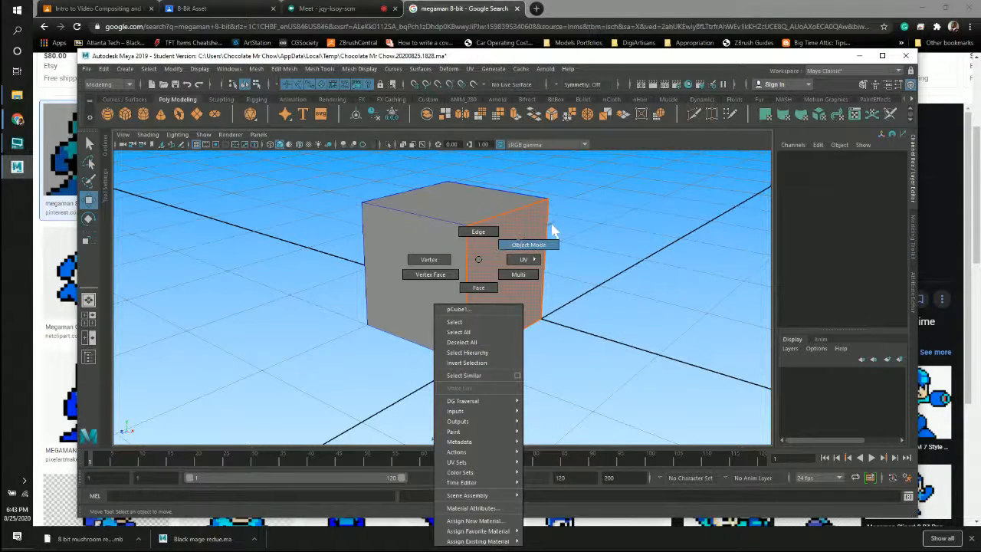
pyautogui.moveTo(543, 228); pyautogui.dragTo(544, 228, button='right')
# Step: Switch the cube to Multi component selection
pyautogui.keyDown('alt'); pyautogui.moveTo(493, 258); pyautogui.dragTo(526, 253); pyautogui.keyUp('alt')
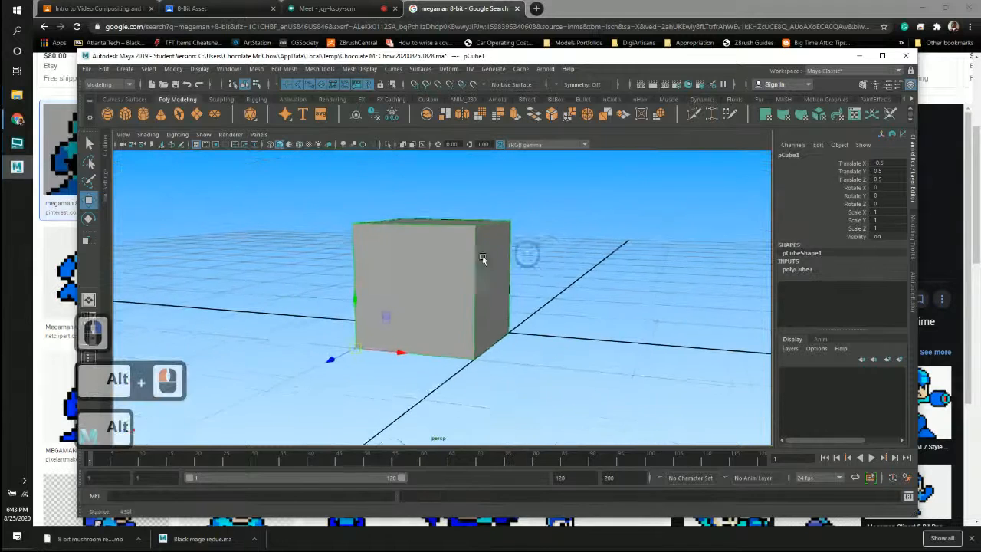
pyautogui.keyDown('alt'); pyautogui.moveTo(483, 257); pyautogui.dragTo(472, 262, button='right'); pyautogui.keyUp('alt')
pyautogui.keyDown('alt'); pyautogui.moveTo(473, 262); pyautogui.dragTo(493, 251, button='middle'); pyautogui.keyUp('alt')
pyautogui.keyDown('alt'); pyautogui.moveTo(416, 242); pyautogui.dragTo(427, 259); pyautogui.keyUp('alt')
pyautogui.moveTo(452, 256); pyautogui.dragTo(471, 269, button='right')
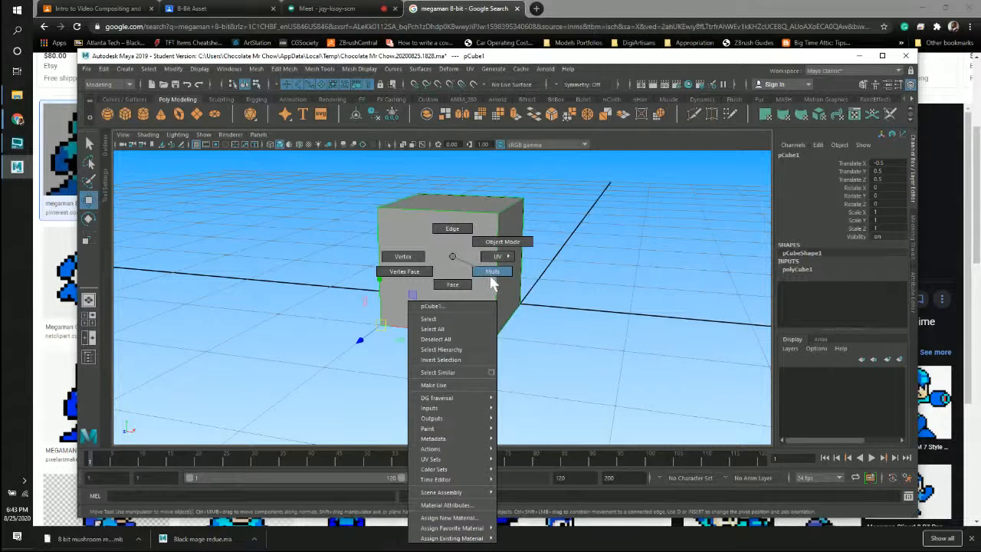
pyautogui.moveTo(498, 278); pyautogui.dragTo(506, 270, button='right')
# Step: Select the cube's side face, vertical front edge, front face and upper front corner vertex in turn
pyautogui.keyDown('alt'); pyautogui.moveTo(494, 222); pyautogui.dragTo(447, 215); pyautogui.keyUp('alt')
pyautogui.keyDown('alt'); pyautogui.moveTo(449, 230); pyautogui.dragTo(482, 263, button='middle'); pyautogui.keyUp('alt')
pyautogui.keyDown('alt'); pyautogui.moveTo(482, 262); pyautogui.dragTo(569, 345, button='right'); pyautogui.keyUp('alt')
pyautogui.keyDown('alt'); pyautogui.moveTo(570, 345); pyautogui.dragTo(464, 263); pyautogui.keyUp('alt')
pyautogui.click(576, 254)
pyautogui.keyDown('alt'); pyautogui.moveTo(463, 263); pyautogui.dragTo(536, 268, button='right'); pyautogui.keyUp('alt')
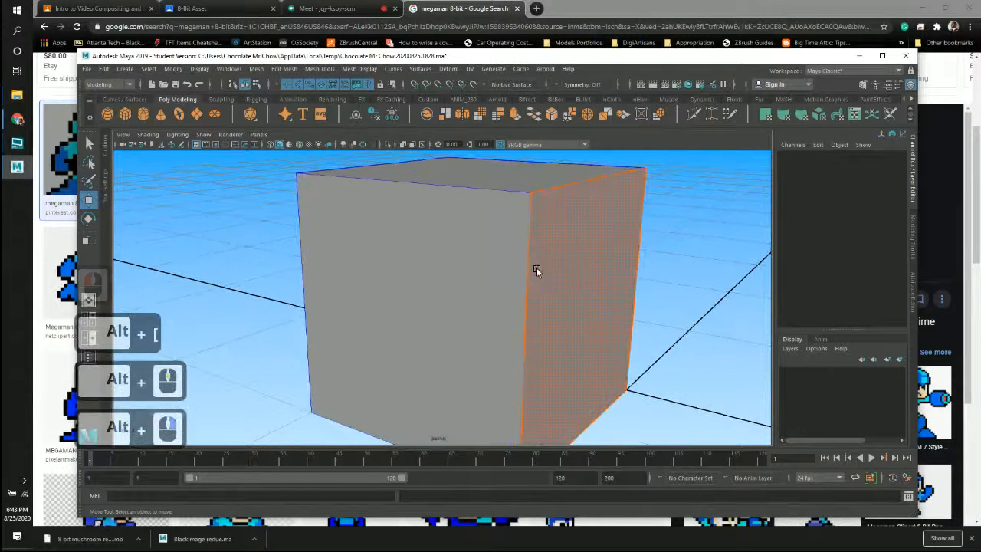
pyautogui.click(535, 269)
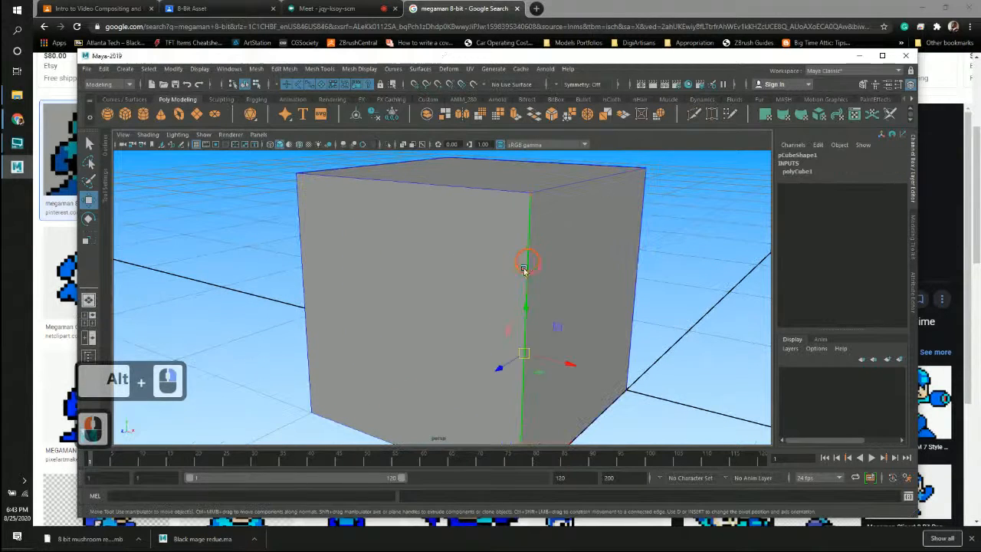
pyautogui.click(363, 285)
pyautogui.keyDown('alt'); pyautogui.moveTo(552, 210); pyautogui.dragTo(565, 225); pyautogui.keyUp('alt')
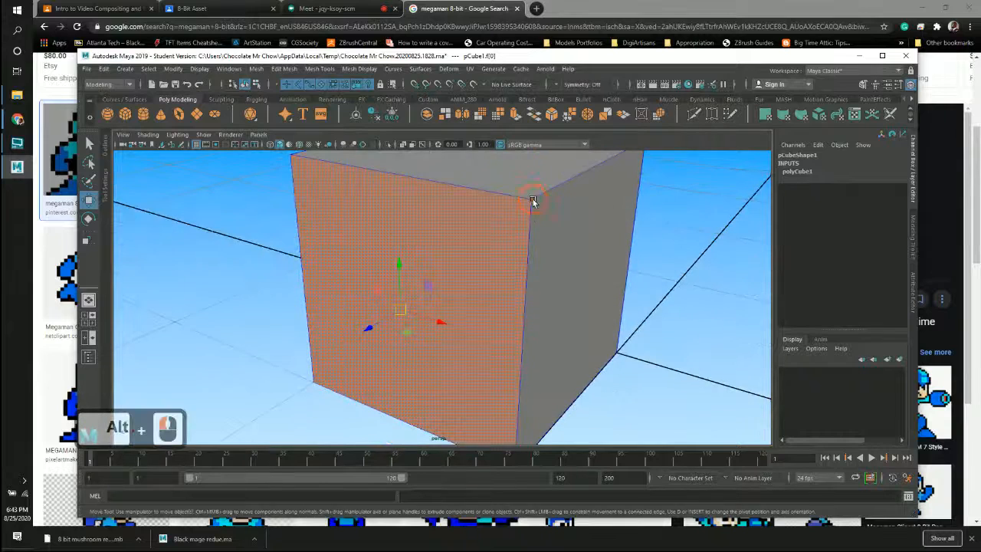
pyautogui.click(533, 199)
# Step: Try the vertex and face selection modes, and select the cube's side face facing positive X
pyautogui.keyDown('alt'); pyautogui.moveTo(619, 258); pyautogui.dragTo(486, 264, button='right'); pyautogui.keyUp('alt')
pyautogui.keyDown('alt'); pyautogui.moveTo(486, 264); pyautogui.dragTo(530, 251); pyautogui.keyUp('alt')
pyautogui.moveTo(458, 286); pyautogui.dragTo(426, 259, button='right')
pyautogui.keyDown('alt'); pyautogui.moveTo(469, 291); pyautogui.dragTo(449, 299); pyautogui.keyUp('alt')
pyautogui.moveTo(435, 259); pyautogui.dragTo(434, 288, button='right')
pyautogui.keyDown('alt'); pyautogui.moveTo(524, 301); pyautogui.dragTo(511, 299); pyautogui.keyUp('alt')
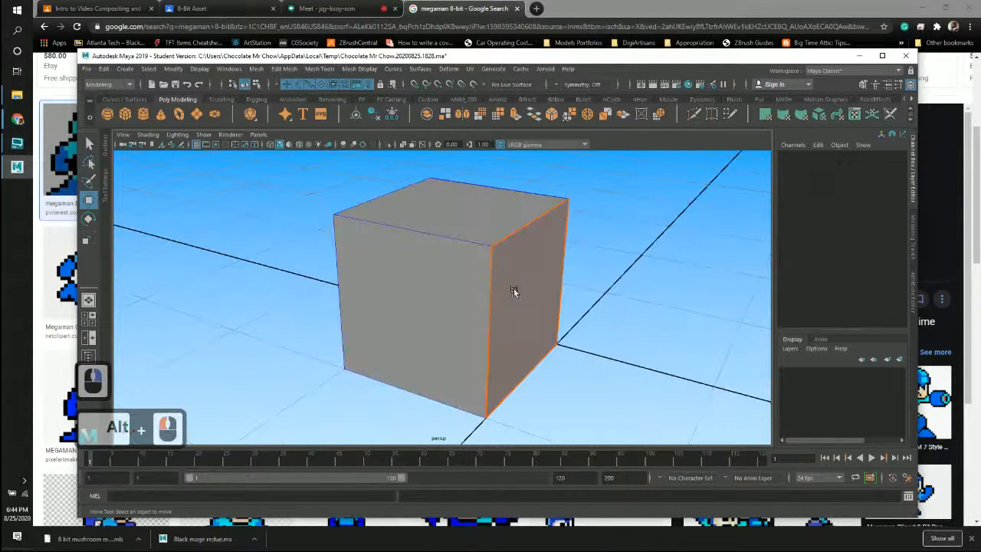
pyautogui.click(513, 291)
pyautogui.keyDown('alt'); pyautogui.moveTo(513, 293); pyautogui.dragTo(495, 315, button='right'); pyautogui.keyUp('alt')
pyautogui.keyDown('alt'); pyautogui.moveTo(496, 317); pyautogui.dragTo(455, 289); pyautogui.keyUp('alt')
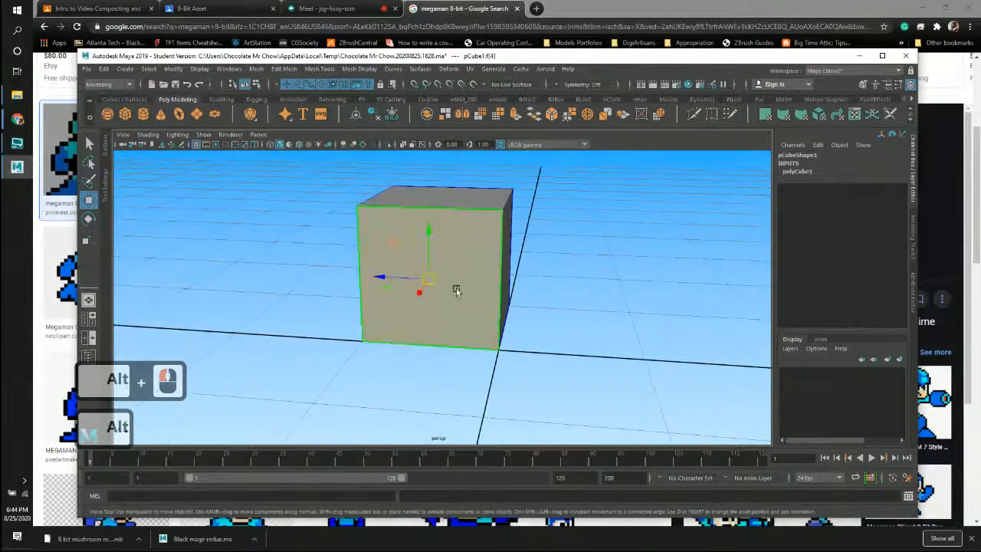
# Step: Add the cube's top face to the selected side face
pyautogui.keyDown('alt'); pyautogui.moveTo(513, 251); pyautogui.dragTo(524, 275); pyautogui.keyUp('alt')
pyautogui.keyDown('alt'); pyautogui.moveTo(524, 274); pyautogui.dragTo(557, 288, button='right'); pyautogui.keyUp('alt')
pyautogui.keyDown('alt'); pyautogui.moveTo(504, 292); pyautogui.dragTo(459, 294); pyautogui.keyUp('alt')
pyautogui.keyDown('alt'); pyautogui.moveTo(524, 271); pyautogui.dragTo(524, 293, button='middle'); pyautogui.keyUp('alt')
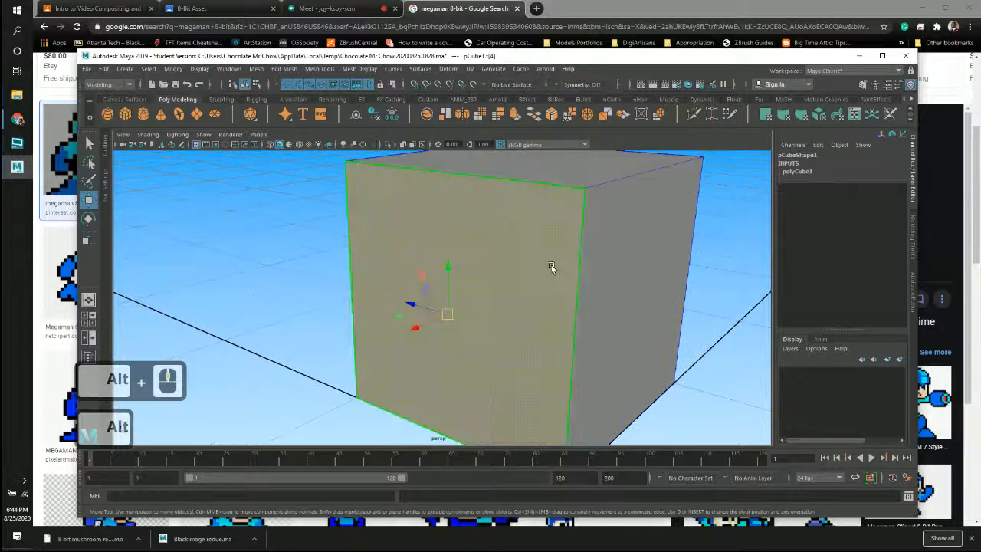
pyautogui.keyDown('alt'); pyautogui.moveTo(526, 212); pyautogui.dragTo(484, 196); pyautogui.keyUp('alt')
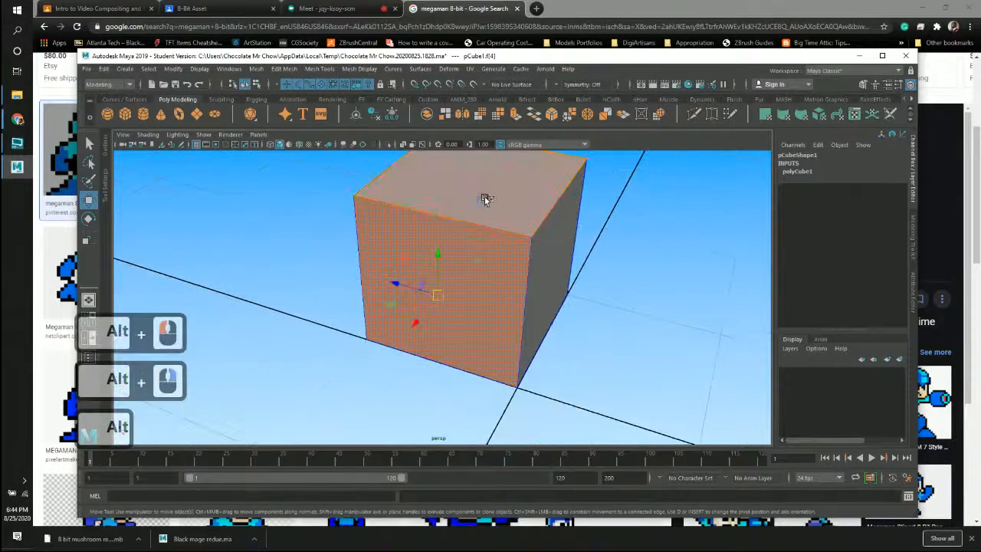
pyautogui.keyDown('shift'); pyautogui.click(484, 197); pyautogui.keyUp('shift')
# Step: Select all of the cube's faces, and return the cube to object mode
pyautogui.keyDown('alt'); pyautogui.moveTo(609, 261); pyautogui.dragTo(576, 230); pyautogui.keyUp('alt')
pyautogui.keyDown('alt'); pyautogui.moveTo(477, 333); pyautogui.dragTo(464, 349); pyautogui.keyUp('alt')
pyautogui.keyDown('alt'); pyautogui.moveTo(573, 363); pyautogui.dragTo(392, 314, button='right'); pyautogui.keyUp('alt')
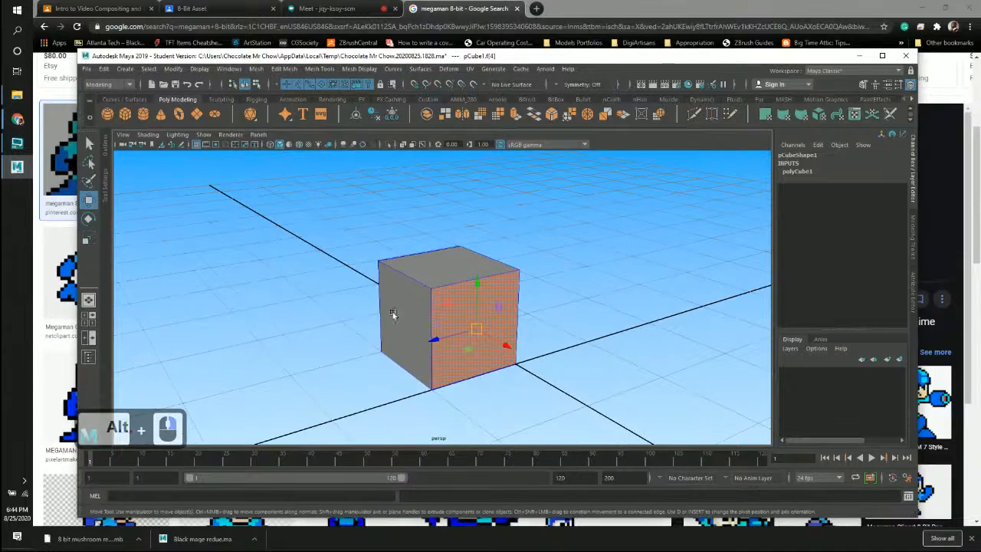
pyautogui.keyDown('alt'); pyautogui.moveTo(570, 385); pyautogui.dragTo(466, 372); pyautogui.keyUp('alt')
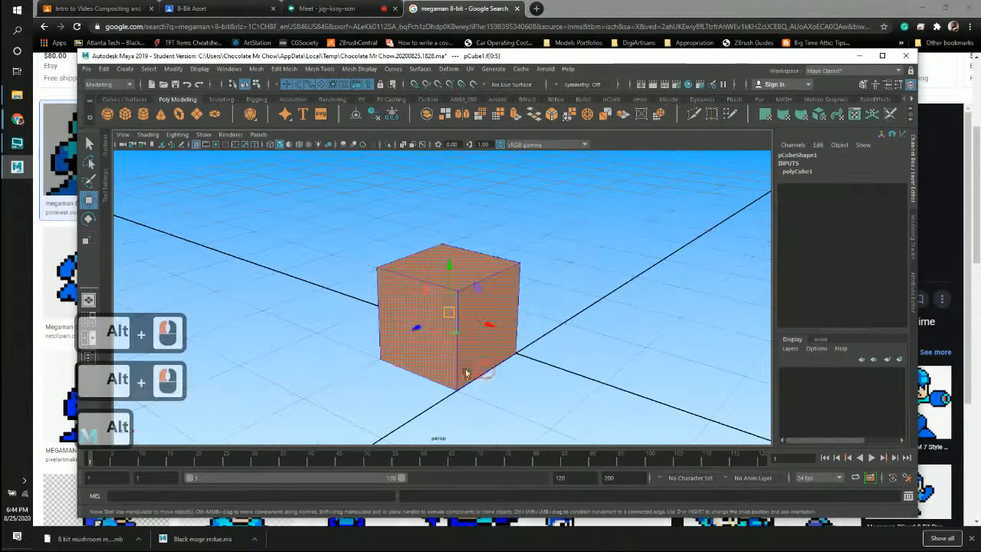
pyautogui.moveTo(506, 259); pyautogui.dragTo(563, 247, button='right')
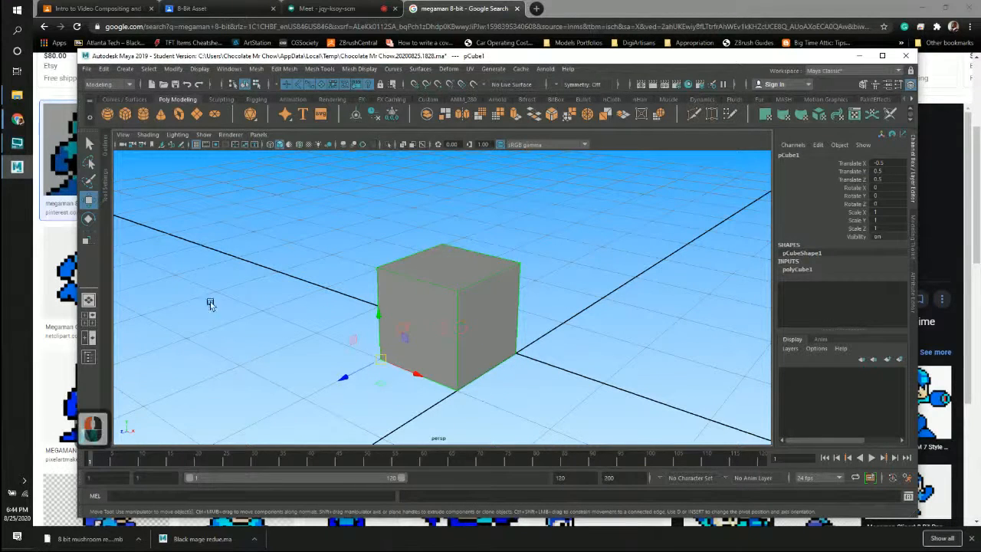
# Step: Reset the cube's pivot to its centre in the Move tool settings
pyautogui.click(107, 186)
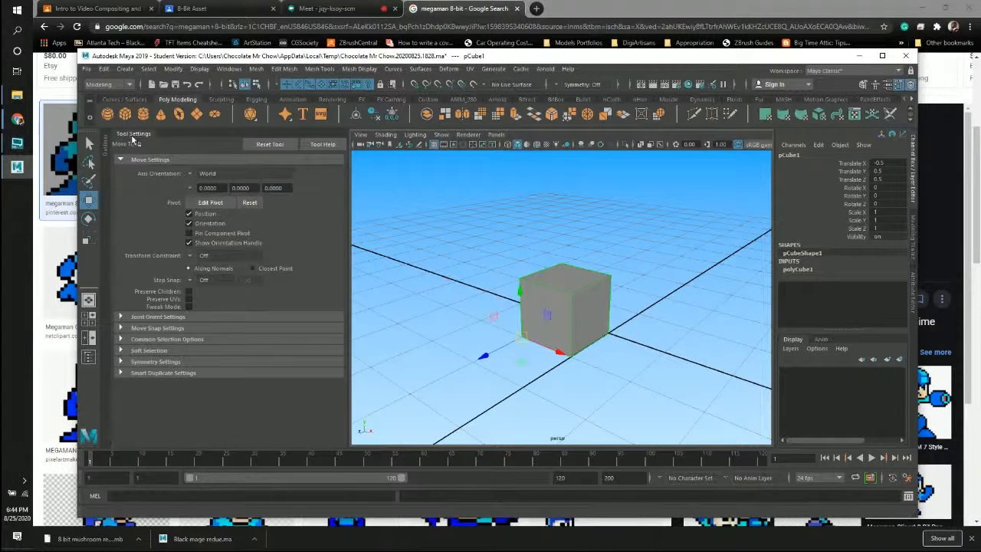
pyautogui.click(249, 202)
pyautogui.click(144, 134)
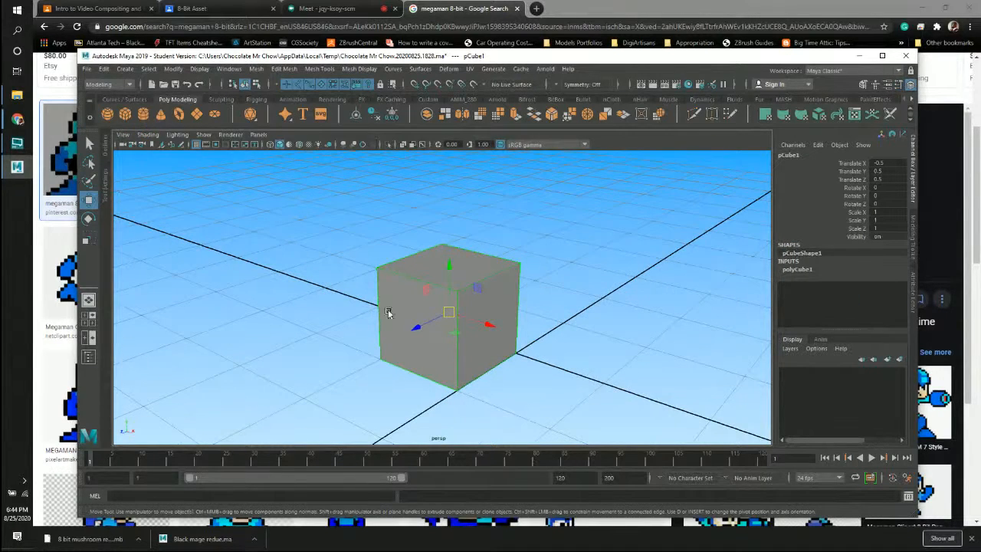
# Step: Switch the cube to face mode and select its side face facing positive X
pyautogui.keyDown('alt'); pyautogui.moveTo(386, 312); pyautogui.dragTo(508, 268); pyautogui.keyUp('alt')
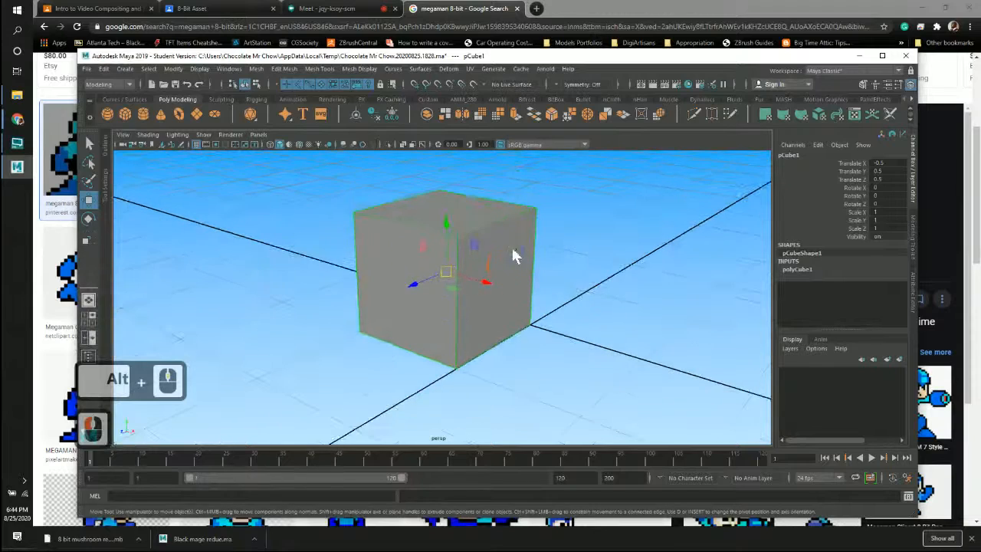
pyautogui.moveTo(514, 256); pyautogui.dragTo(560, 331, button='right')
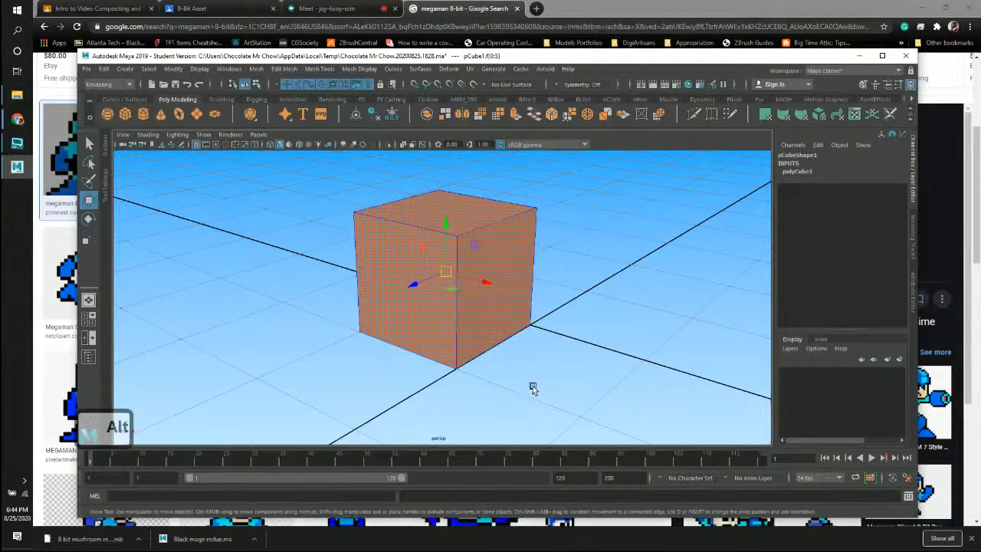
pyautogui.keyDown('alt'); pyautogui.moveTo(533, 385); pyautogui.dragTo(498, 292); pyautogui.keyUp('alt')
pyautogui.click(499, 292)
pyautogui.keyDown('alt'); pyautogui.moveTo(615, 366); pyautogui.dragTo(582, 337, button='right'); pyautogui.keyUp('alt')
pyautogui.keyDown('alt'); pyautogui.moveTo(582, 337); pyautogui.dragTo(522, 297, button='middle'); pyautogui.keyUp('alt')
pyautogui.keyDown('alt'); pyautogui.moveTo(522, 297); pyautogui.dragTo(442, 284, button='right'); pyautogui.keyUp('alt')
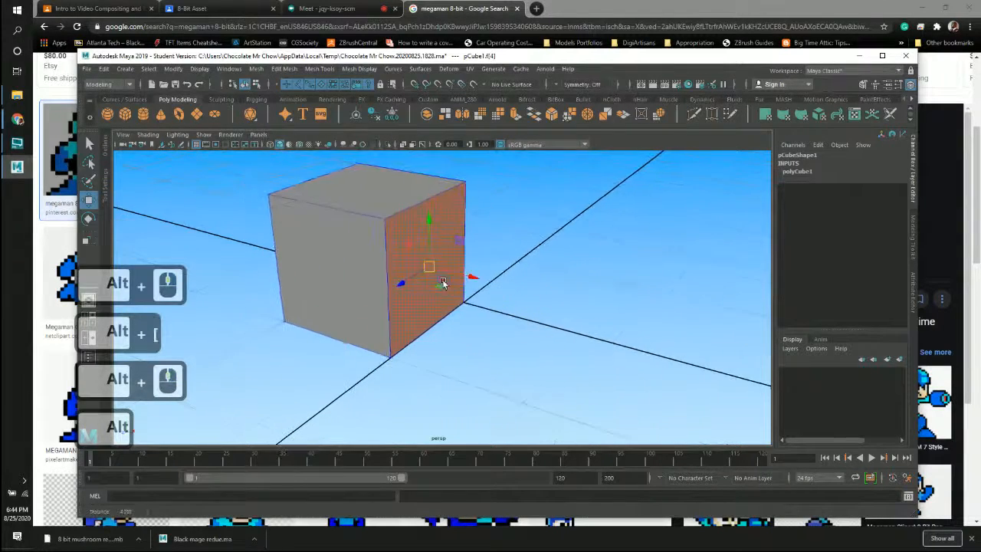
pyautogui.click(443, 288)
pyautogui.keyDown('alt'); pyautogui.moveTo(521, 284); pyautogui.dragTo(453, 279); pyautogui.keyUp('alt')
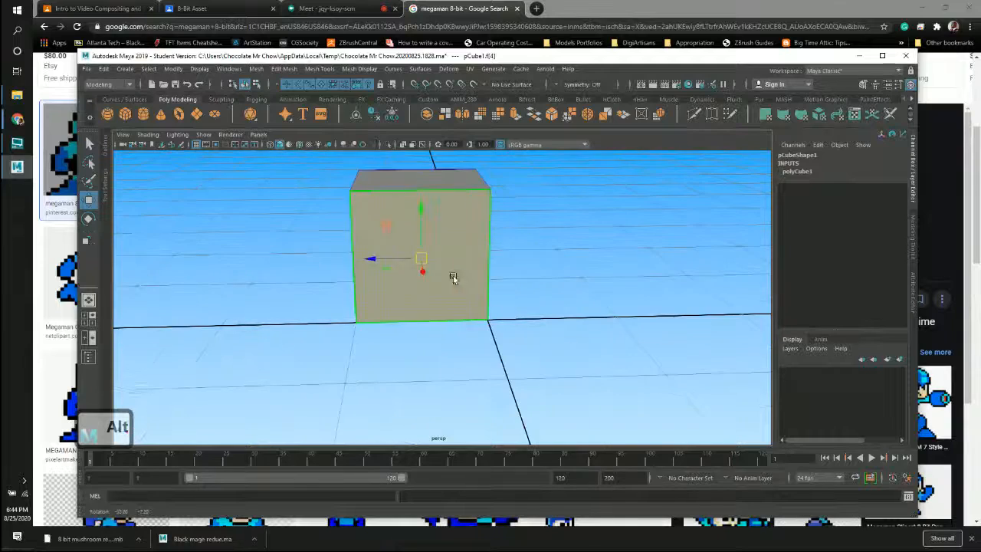
# Step: Stretch the cube by grid-snapping its selected side face one unit along X, and return to object mode
pyautogui.moveTo(388, 226); pyautogui.dragTo(449, 289)
pyautogui.keyDown('alt'); pyautogui.moveTo(448, 289); pyautogui.dragTo(579, 291, button='middle'); pyautogui.keyUp('alt')
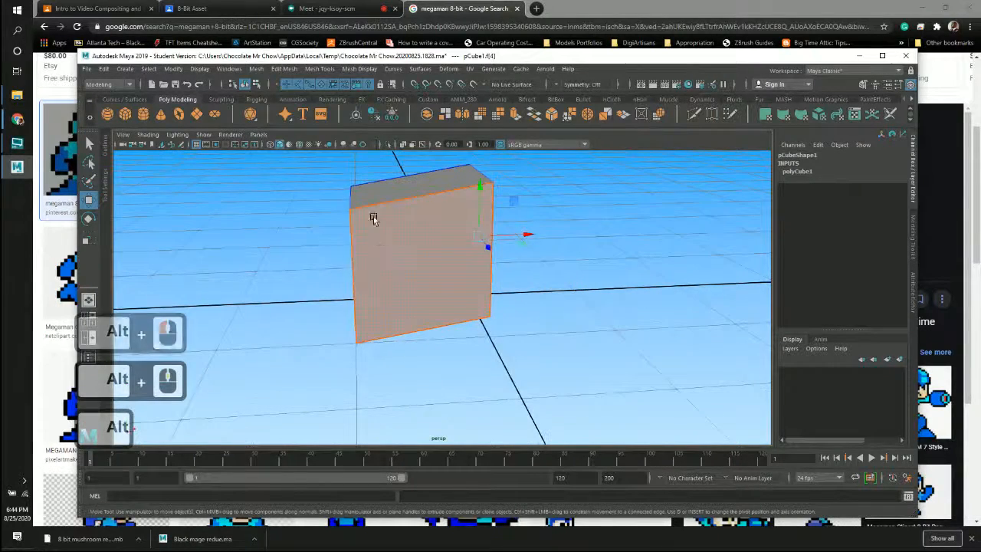
pyautogui.keyDown('alt'); pyautogui.moveTo(416, 228); pyautogui.dragTo(498, 291); pyautogui.keyUp('alt')
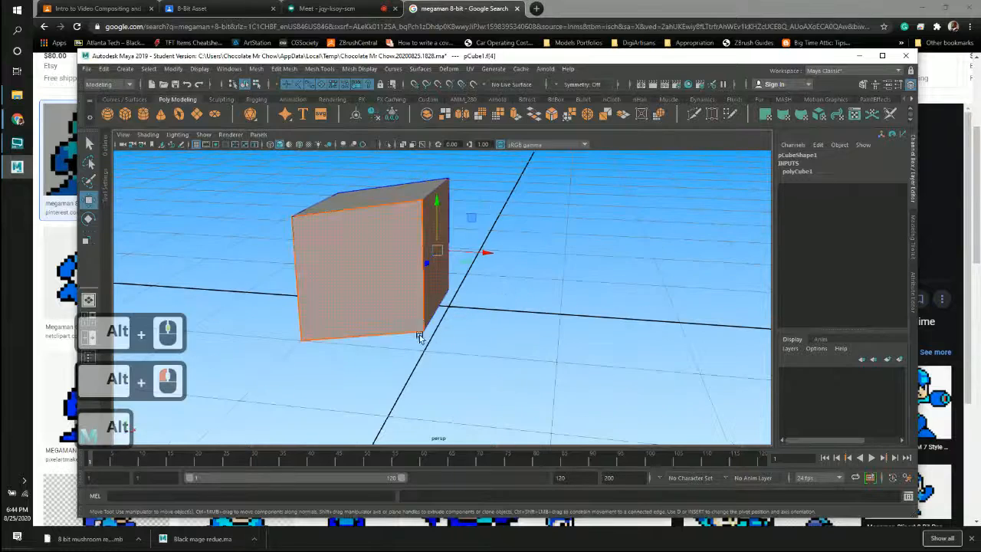
pyautogui.keyDown('alt'); pyautogui.moveTo(580, 330); pyautogui.dragTo(508, 329, button='right'); pyautogui.keyUp('alt')
pyautogui.keyDown('alt'); pyautogui.moveTo(509, 329); pyautogui.dragTo(472, 305); pyautogui.keyUp('alt')
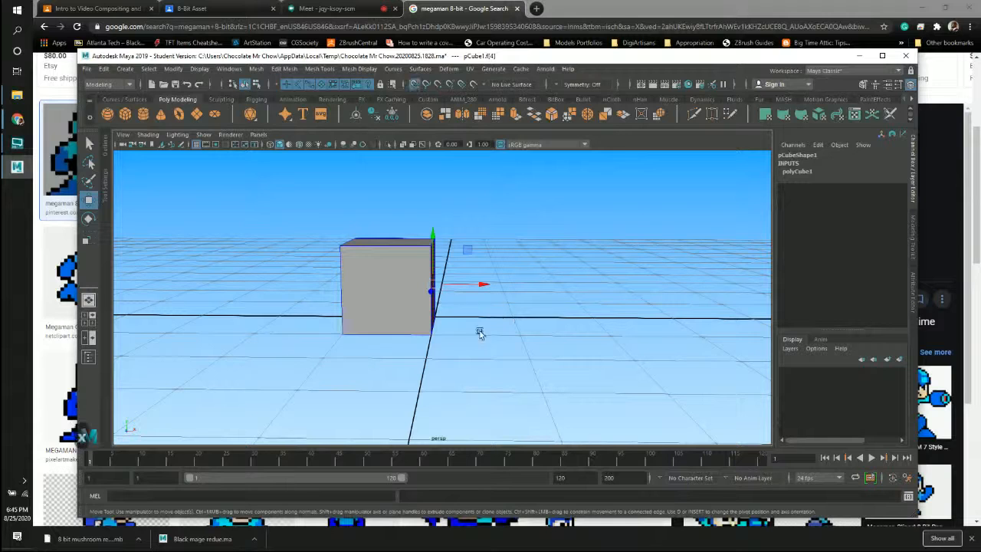
pyautogui.press('x')
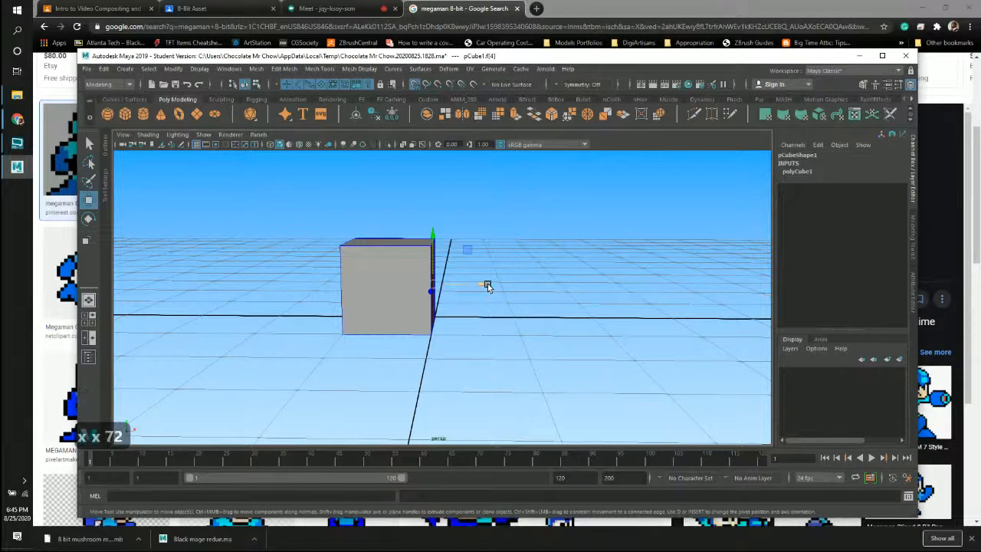
pyautogui.moveTo(487, 286); pyautogui.dragTo(557, 299)
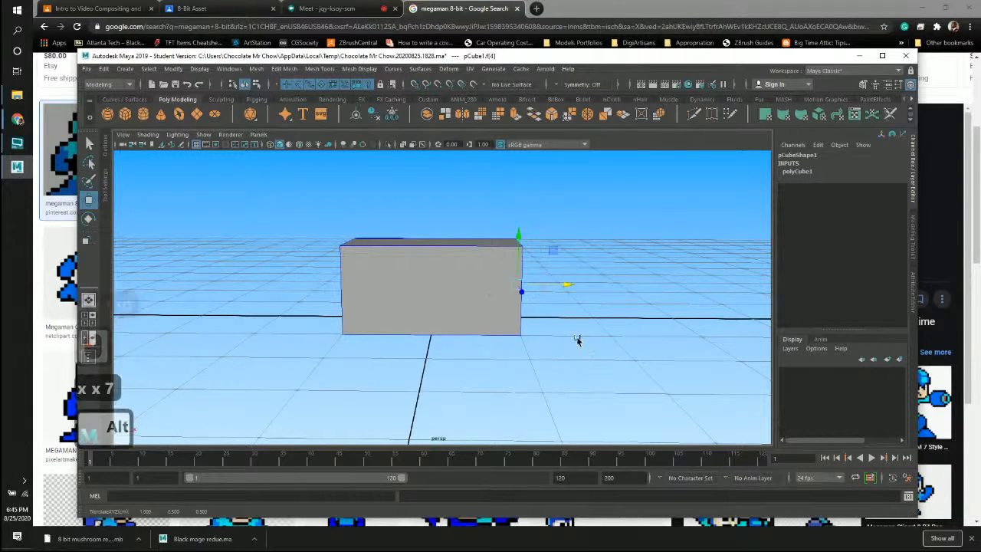
pyautogui.keyDown('alt'); pyautogui.moveTo(577, 340); pyautogui.dragTo(439, 298); pyautogui.keyUp('alt')
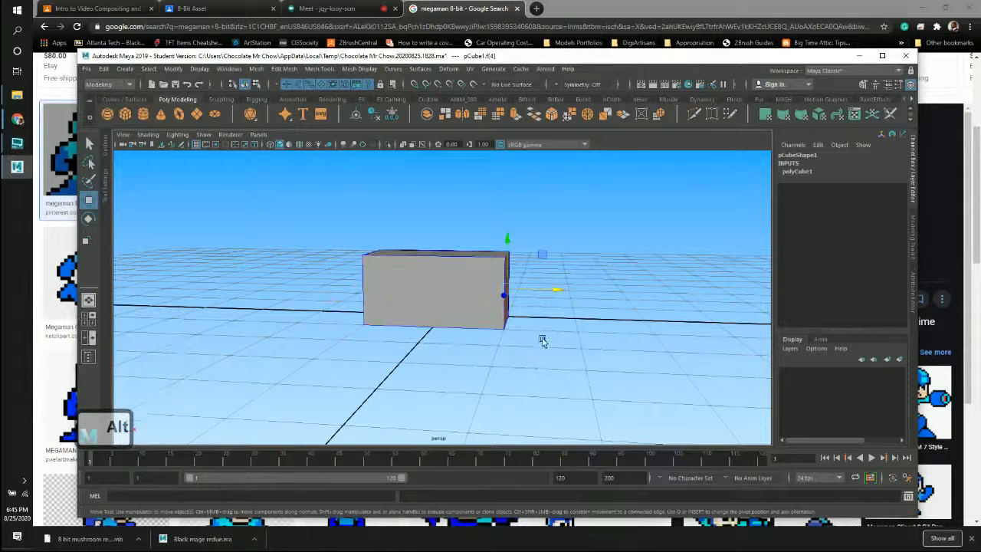
pyautogui.keyDown('alt'); pyautogui.moveTo(541, 338); pyautogui.dragTo(516, 243); pyautogui.keyUp('alt')
pyautogui.moveTo(465, 258); pyautogui.dragTo(520, 246, button='right')
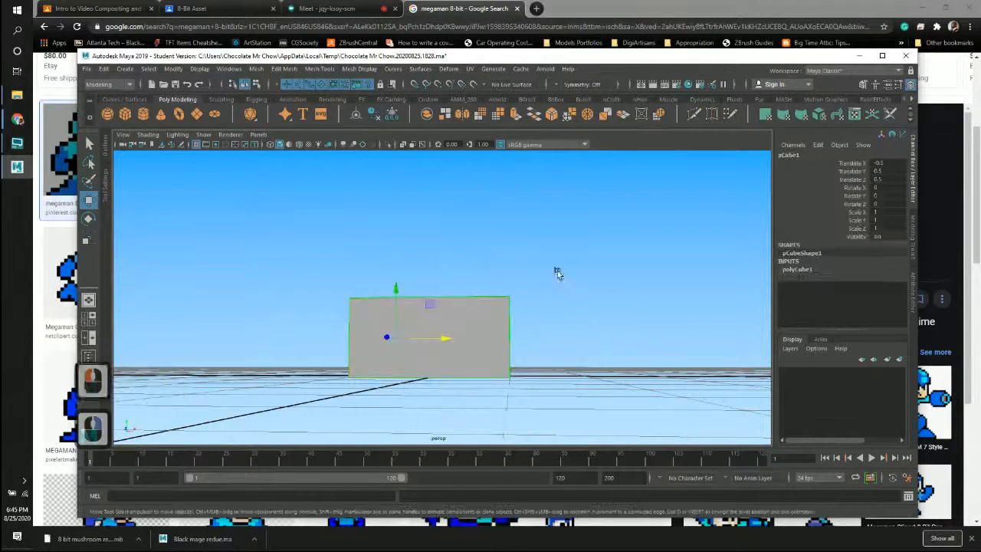
# Step: Select the block's long back face and grid-snap it one unit outward along Z
pyautogui.keyDown('alt'); pyautogui.moveTo(557, 271); pyautogui.dragTo(448, 357); pyautogui.keyUp('alt')
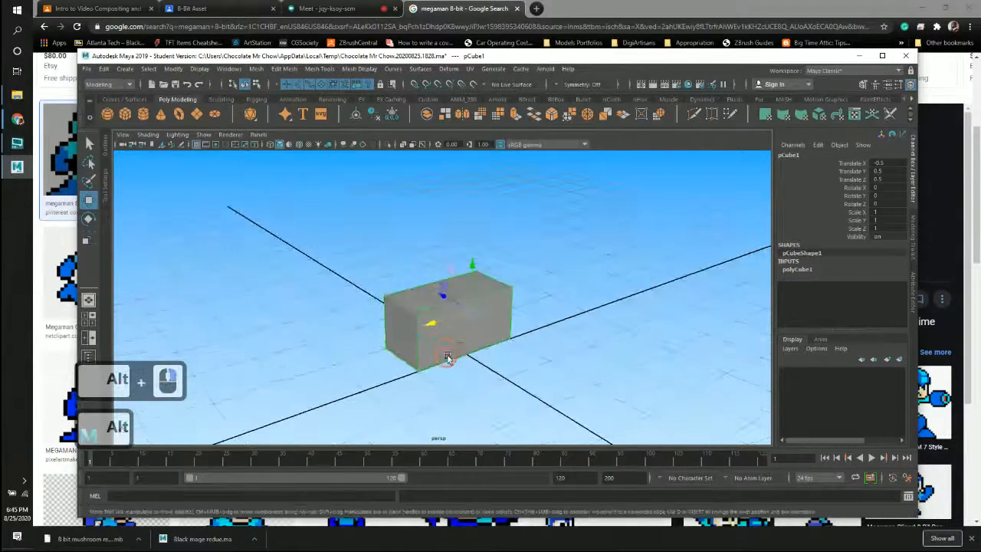
pyautogui.moveTo(482, 328); pyautogui.dragTo(490, 303, button='right')
pyautogui.click(490, 304)
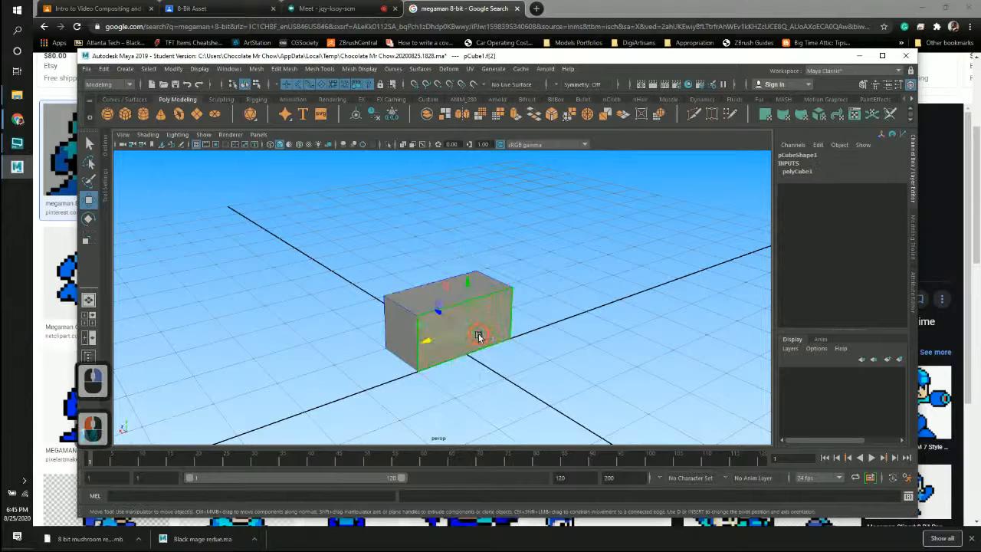
pyautogui.keyDown('alt'); pyautogui.moveTo(515, 376); pyautogui.dragTo(487, 366); pyautogui.keyUp('alt')
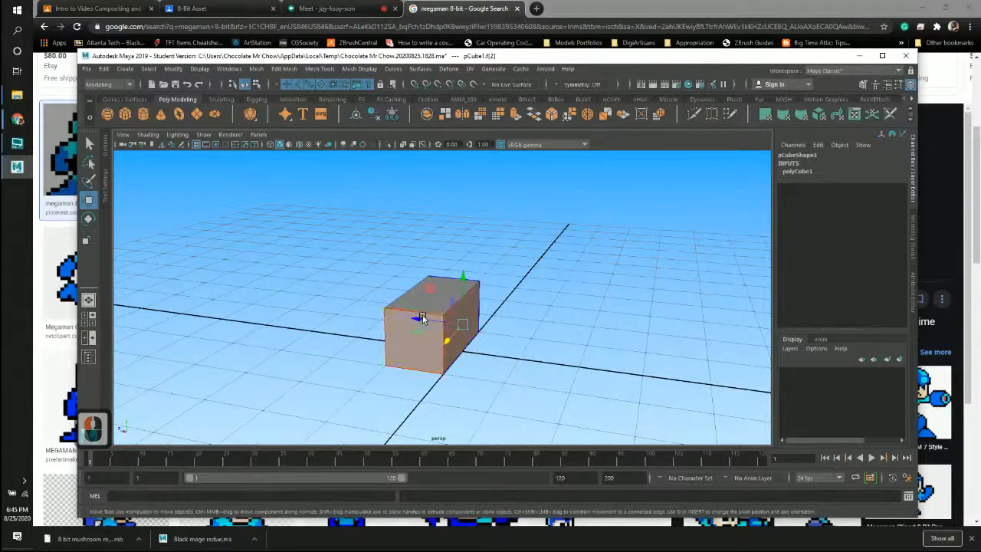
pyautogui.press('x')
pyautogui.moveTo(469, 331); pyautogui.dragTo(502, 339)
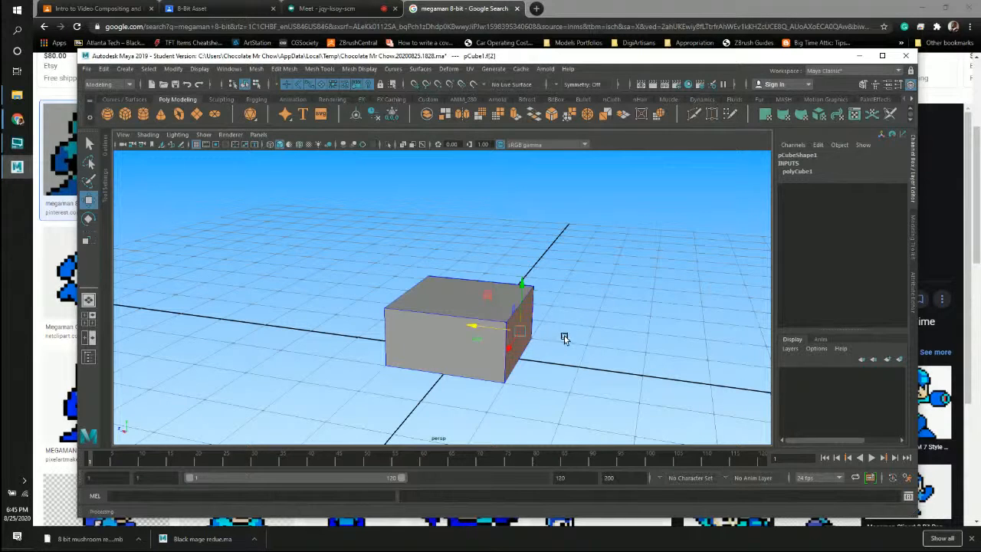
# Step: Undo the face moves to restore the original one-unit cube with its side face selected
pyautogui.keyDown('alt'); pyautogui.moveTo(574, 353); pyautogui.dragTo(467, 350, button='right'); pyautogui.keyUp('alt')
pyautogui.keyDown('alt'); pyautogui.moveTo(467, 350); pyautogui.dragTo(537, 352); pyautogui.keyUp('alt')
pyautogui.keyDown('alt'); pyautogui.moveTo(536, 352); pyautogui.dragTo(564, 309, button='middle'); pyautogui.keyUp('alt')
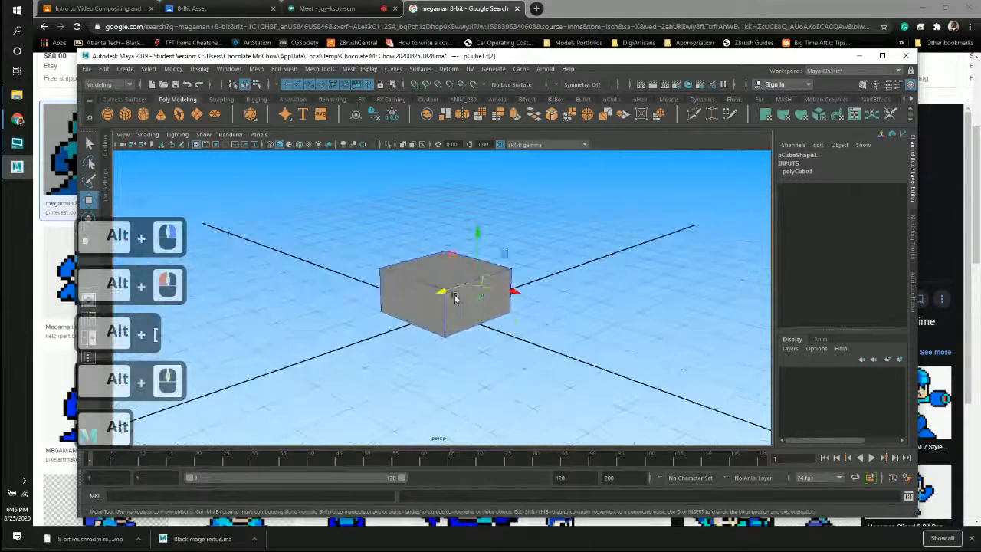
pyautogui.press('z')
pyautogui.press('z')
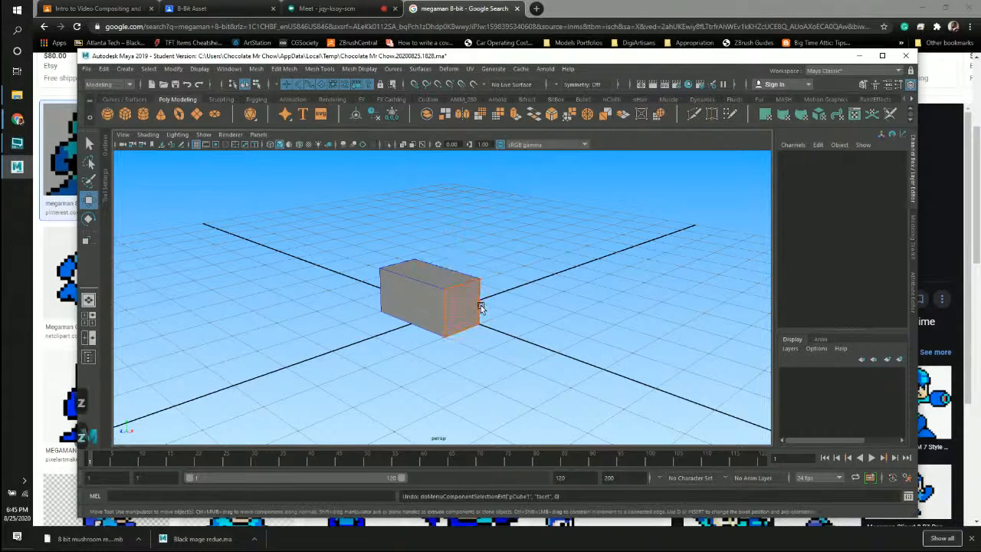
pyautogui.press('z')
pyautogui.press('z')
pyautogui.press('z')
# Step: Tile the Maya and Chrome windows side by side, giving Maya the wider share with the Mega Man sprite in view
pyautogui.keyDown('alt'); pyautogui.moveTo(480, 307); pyautogui.dragTo(508, 110); pyautogui.keyUp('alt')
pyautogui.moveTo(506, 56); pyautogui.dragTo(34, 153)
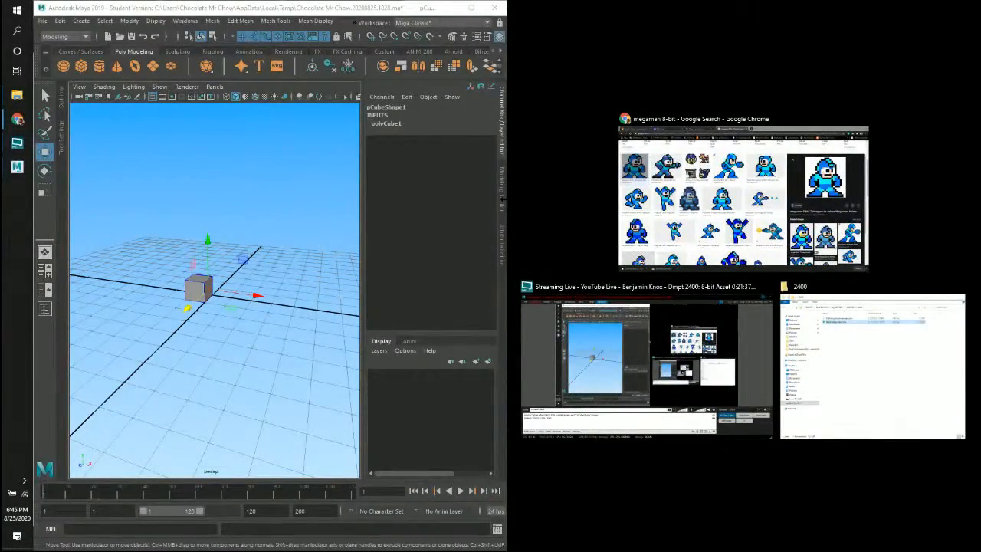
pyautogui.click(743, 192)
pyautogui.moveTo(508, 201); pyautogui.dragTo(735, 201)
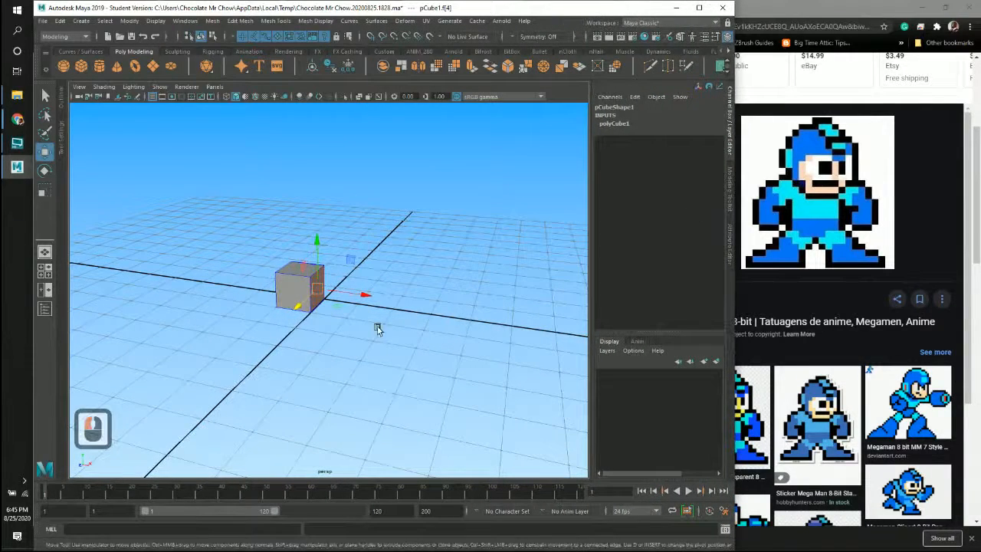
# Step: Return the cube to object mode and view it from the front
pyautogui.keyDown('alt'); pyautogui.moveTo(432, 306); pyautogui.dragTo(418, 276); pyautogui.keyUp('alt')
pyautogui.keyDown('alt'); pyautogui.moveTo(418, 276); pyautogui.dragTo(437, 289, button='middle'); pyautogui.keyUp('alt')
pyautogui.keyDown('alt'); pyautogui.moveTo(436, 290); pyautogui.dragTo(455, 307, button='right'); pyautogui.keyUp('alt')
pyautogui.keyDown('alt'); pyautogui.moveTo(455, 307); pyautogui.dragTo(362, 314); pyautogui.keyUp('alt')
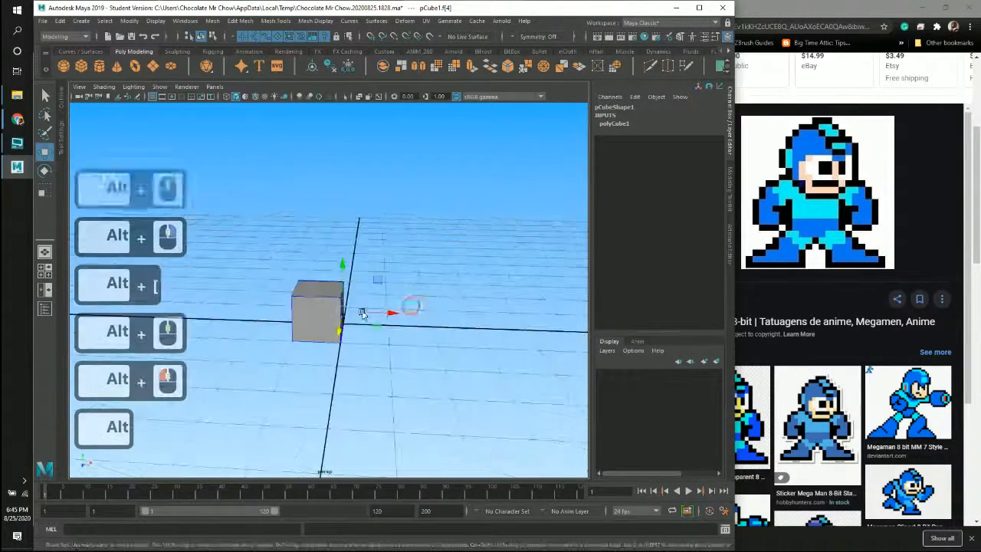
pyautogui.moveTo(309, 295); pyautogui.dragTo(359, 244, button='right')
pyautogui.keyDown('alt'); pyautogui.moveTo(434, 303); pyautogui.dragTo(488, 303); pyautogui.keyUp('alt')
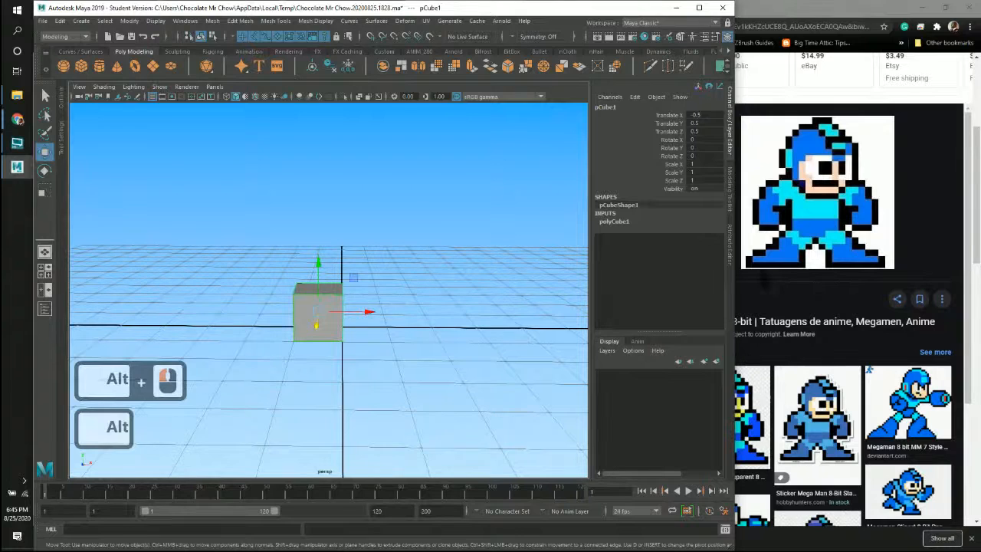
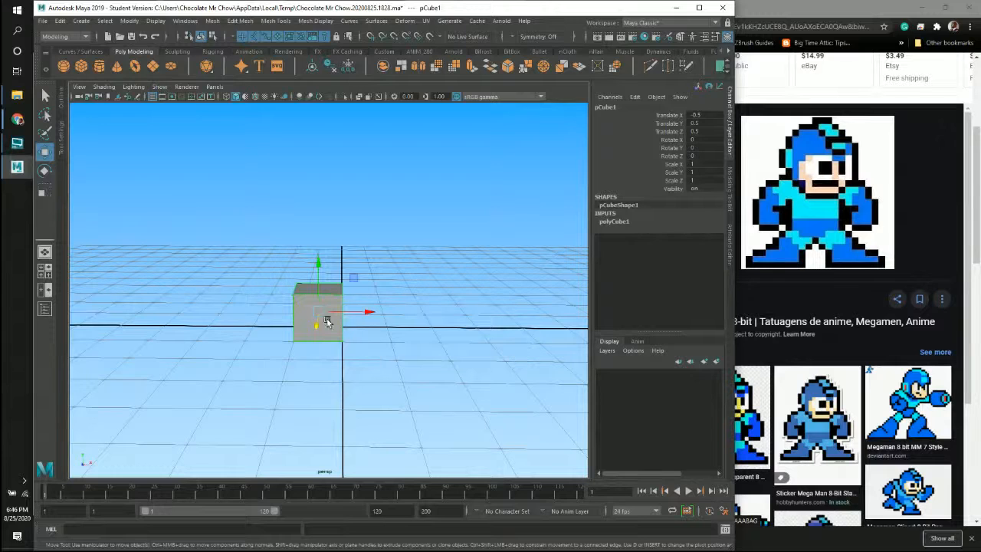
# Step: Open the Duplicate Special options for the cube and move the dialog clear of the viewport
pyautogui.keyDown('alt'); pyautogui.moveTo(355, 308); pyautogui.dragTo(459, 269, button='middle'); pyautogui.keyUp('alt')
pyautogui.keyDown('alt'); pyautogui.moveTo(460, 269); pyautogui.dragTo(383, 294, button='right'); pyautogui.keyUp('alt')
pyautogui.keyDown('alt'); pyautogui.moveTo(363, 297); pyautogui.dragTo(361, 304, button='middle'); pyautogui.keyUp('alt')
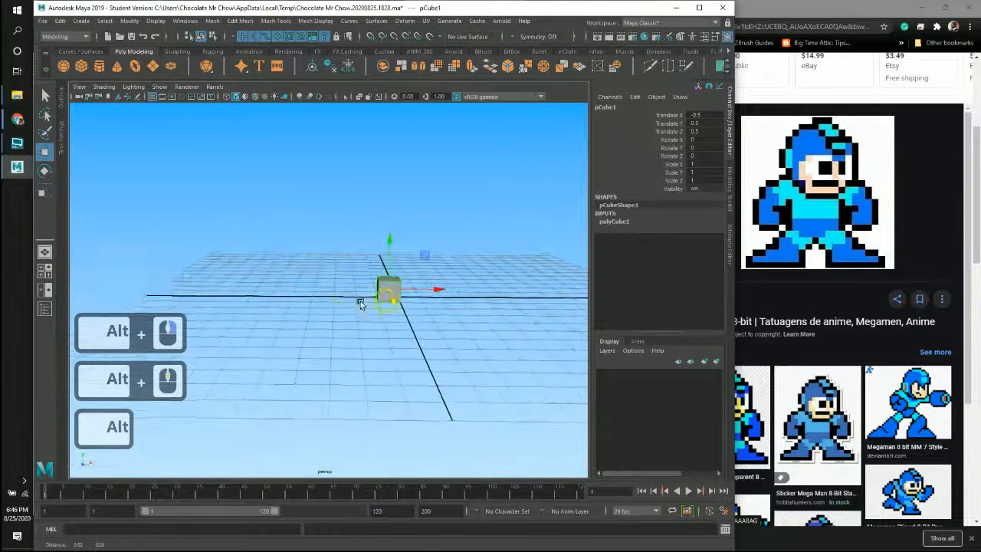
pyautogui.click(59, 20)
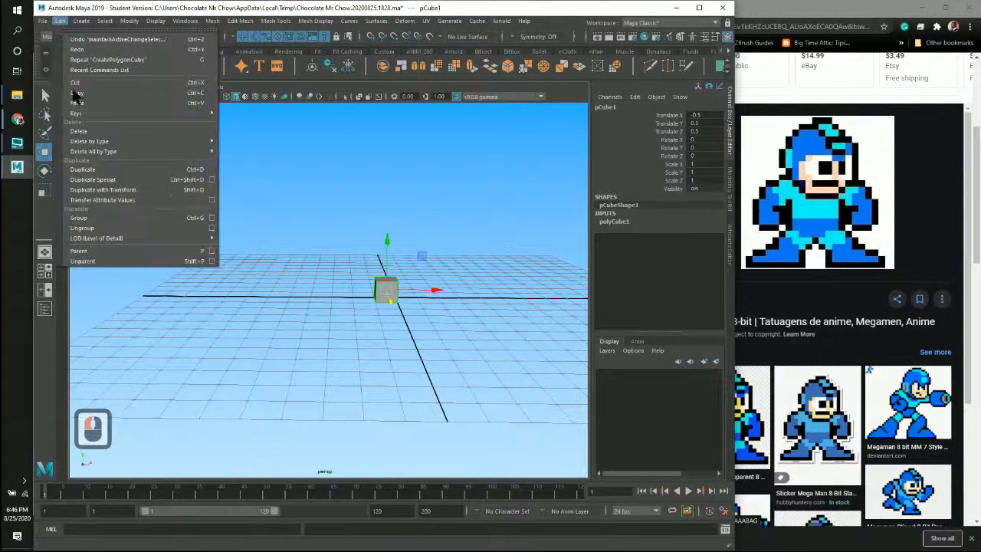
pyautogui.click(210, 179)
pyautogui.moveTo(294, 117); pyautogui.dragTo(713, 150)
# Step: Examine the cube and its X and Z directions on the grid from several angles
pyautogui.keyDown('alt'); pyautogui.moveTo(348, 242); pyautogui.dragTo(326, 215, button='middle'); pyautogui.keyUp('alt')
pyautogui.keyDown('alt'); pyautogui.moveTo(327, 215); pyautogui.dragTo(306, 219, button='right'); pyautogui.keyUp('alt')
pyautogui.keyDown('alt'); pyautogui.moveTo(309, 223); pyautogui.dragTo(306, 253, button='middle'); pyautogui.keyUp('alt')
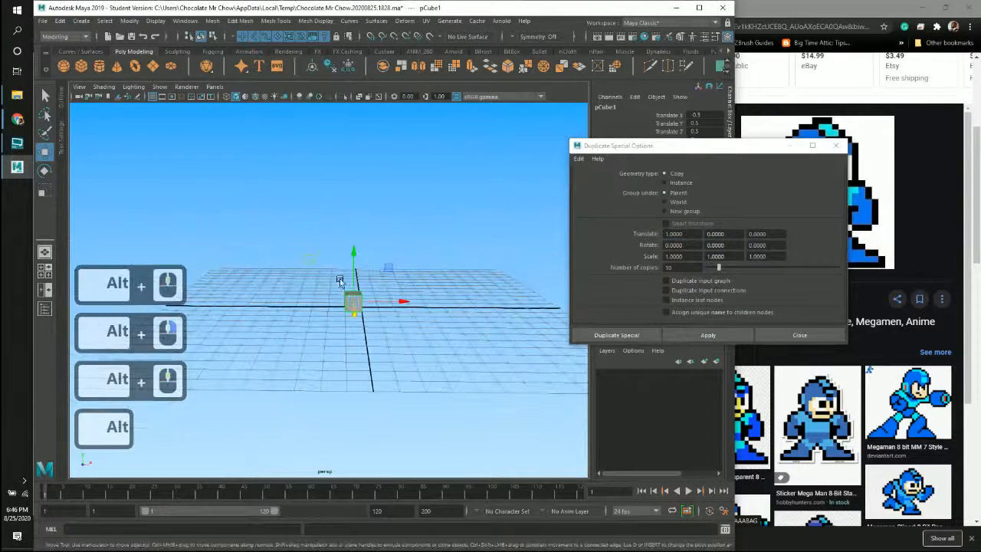
pyautogui.keyDown('alt'); pyautogui.moveTo(340, 278); pyautogui.dragTo(385, 288); pyautogui.keyUp('alt')
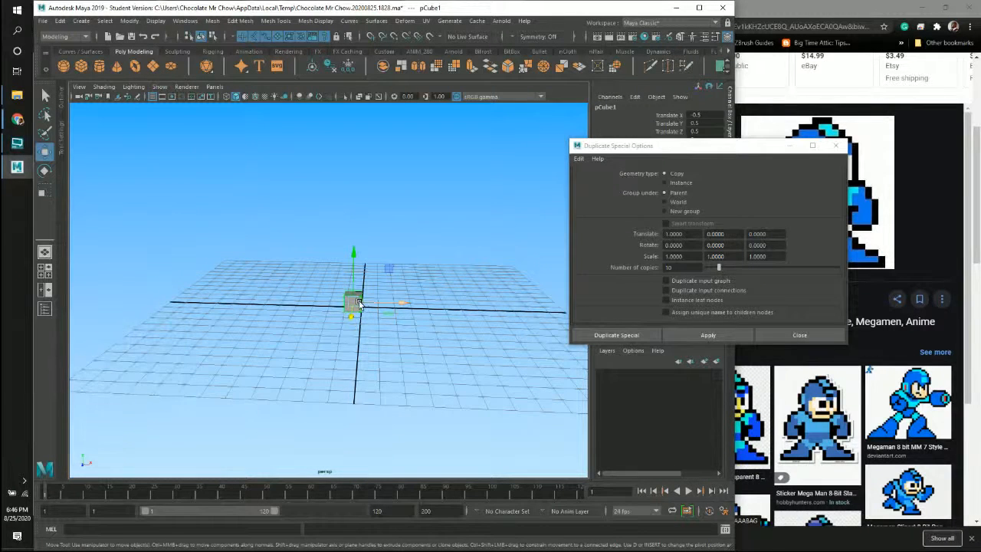
pyautogui.keyDown('alt'); pyautogui.moveTo(260, 291); pyautogui.dragTo(253, 385); pyautogui.keyUp('alt')
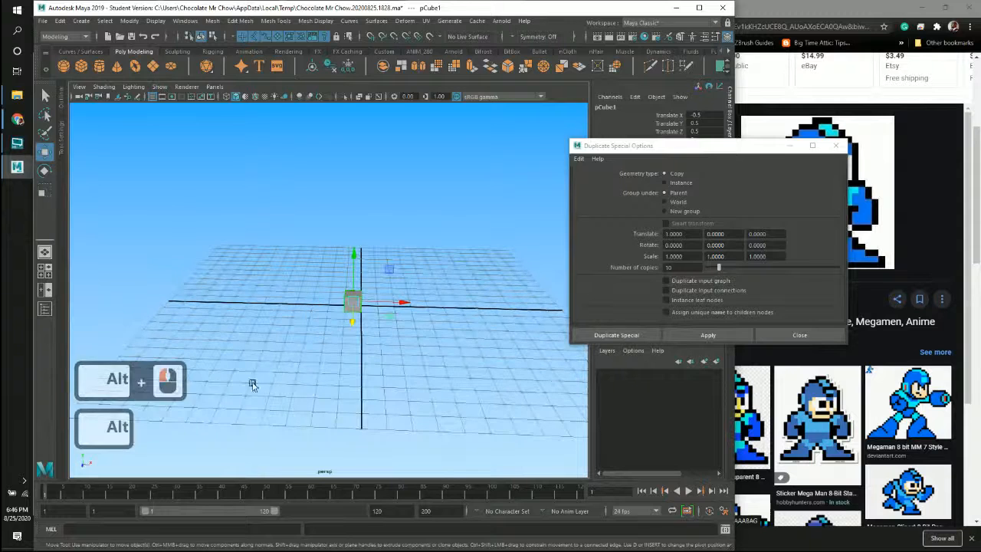
pyautogui.click(306, 366)
pyautogui.keyDown('alt'); pyautogui.moveTo(377, 322); pyautogui.dragTo(326, 323); pyautogui.keyUp('alt')
pyautogui.click(349, 311)
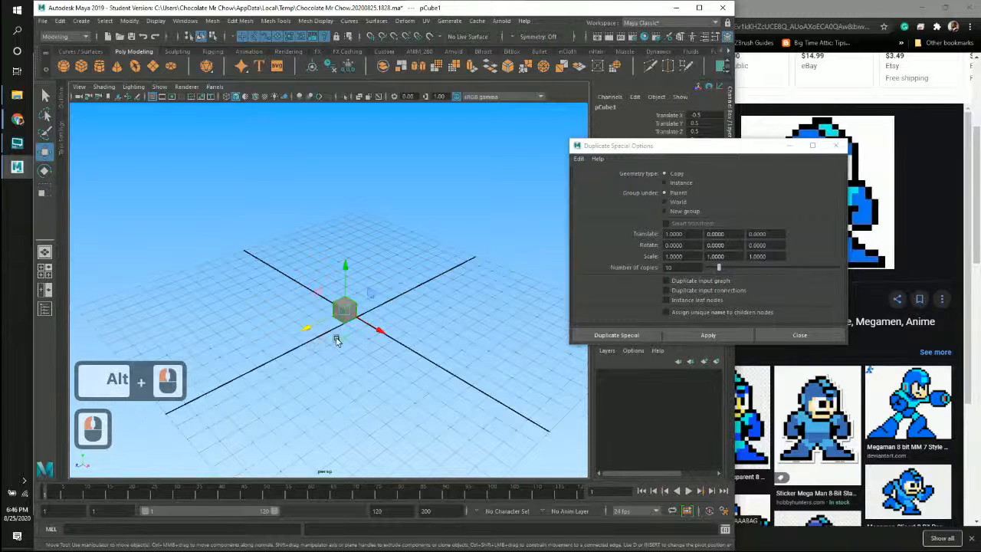
pyautogui.click(358, 371)
pyautogui.click(351, 316)
pyautogui.click(344, 311)
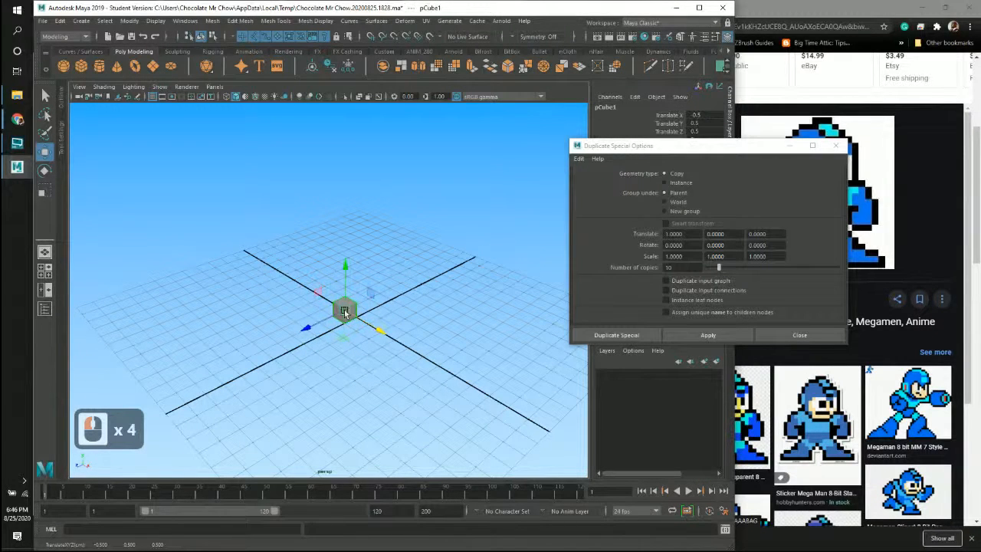
pyautogui.keyDown('alt'); pyautogui.moveTo(323, 357); pyautogui.dragTo(304, 335); pyautogui.keyUp('alt')
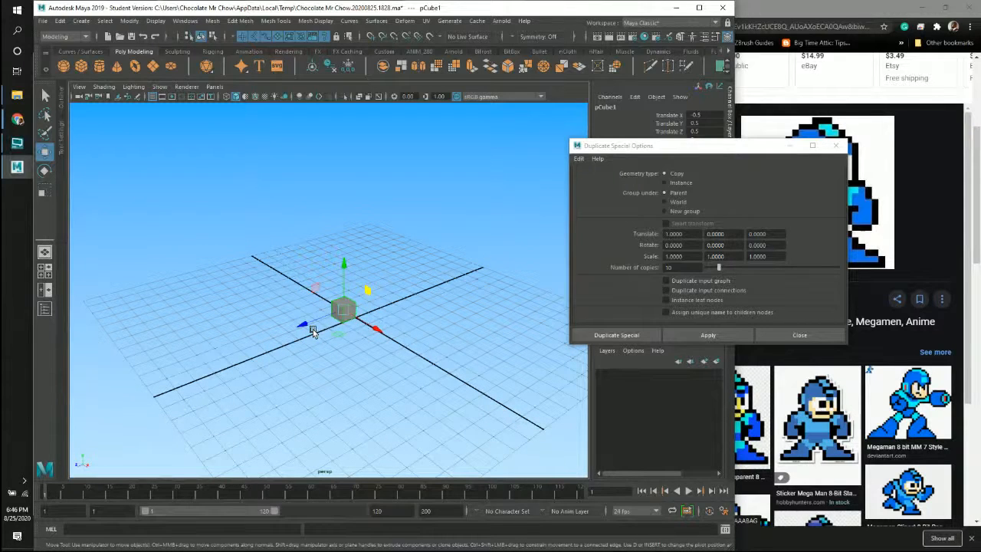
pyautogui.keyDown('alt'); pyautogui.moveTo(351, 324); pyautogui.dragTo(313, 321); pyautogui.keyUp('alt')
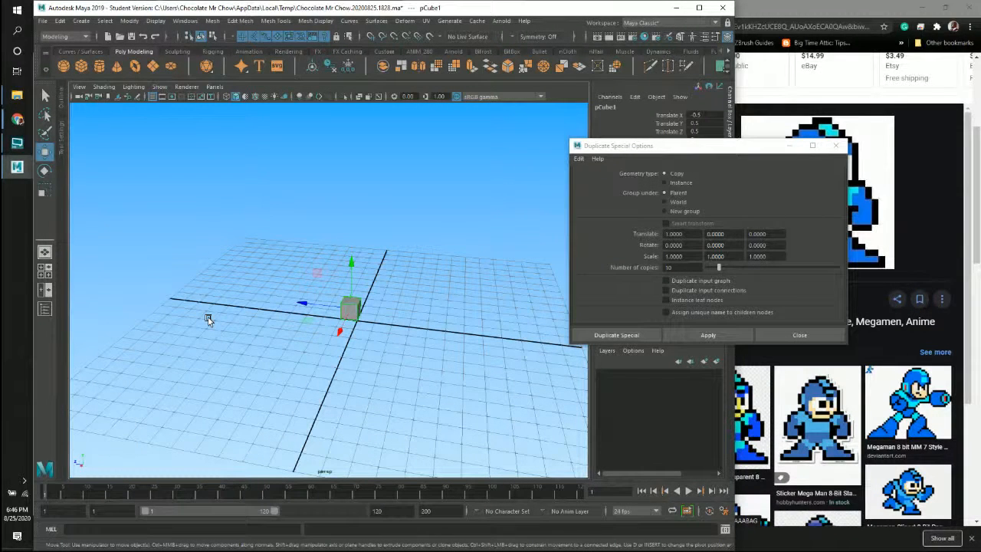
pyautogui.keyDown('alt'); pyautogui.moveTo(252, 333); pyautogui.dragTo(313, 297); pyautogui.keyUp('alt')
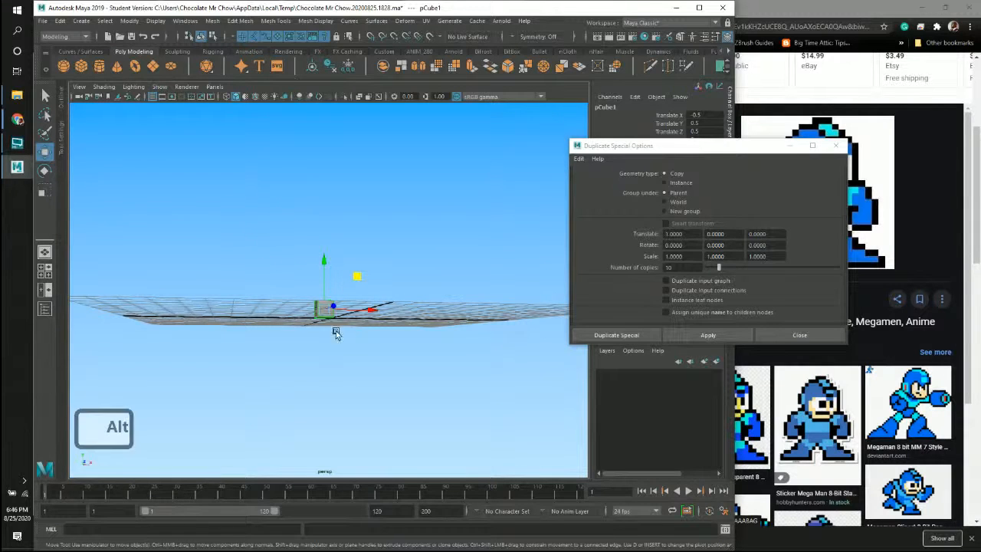
pyautogui.keyDown('alt'); pyautogui.moveTo(335, 329); pyautogui.dragTo(307, 313); pyautogui.keyUp('alt')
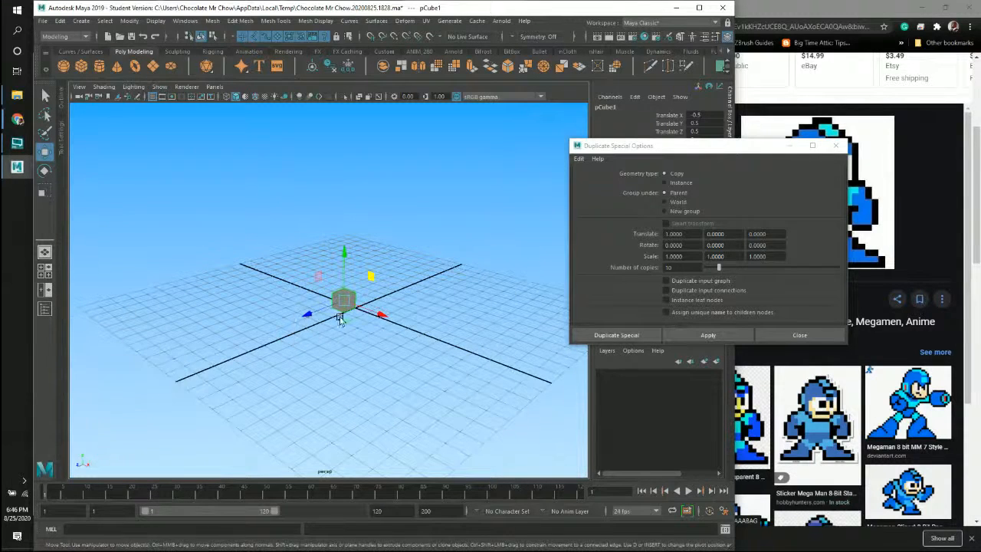
pyautogui.keyDown('alt'); pyautogui.moveTo(263, 364); pyautogui.dragTo(369, 323); pyautogui.keyUp('alt')
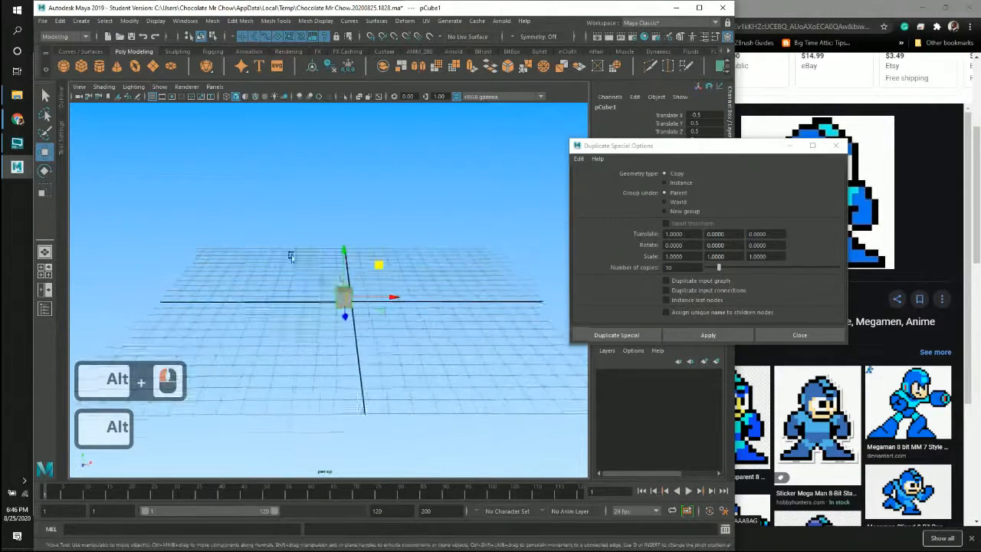
pyautogui.keyDown('alt'); pyautogui.moveTo(291, 256); pyautogui.dragTo(386, 288, button='right'); pyautogui.keyUp('alt')
pyautogui.keyDown('alt'); pyautogui.moveTo(386, 288); pyautogui.dragTo(409, 302); pyautogui.keyUp('alt')
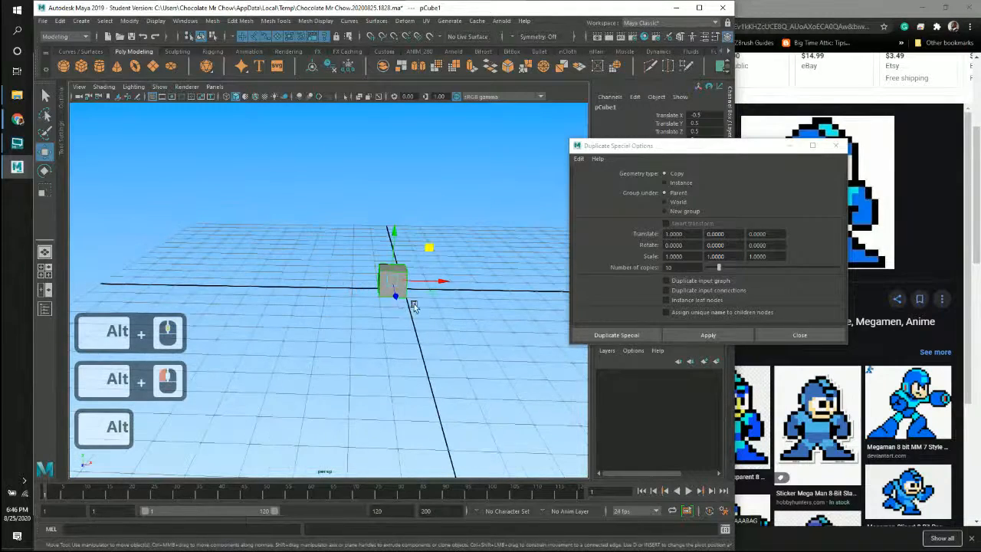
# Step: Duplicate the cube 10 times with a translate offset of -1 along X
pyautogui.moveTo(692, 147); pyautogui.dragTo(662, 112)
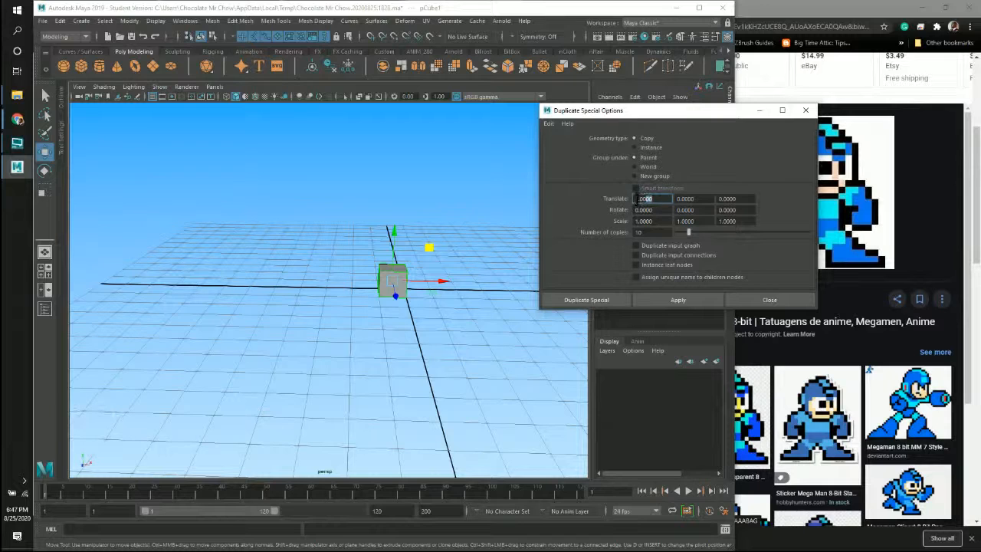
pyautogui.write('-')
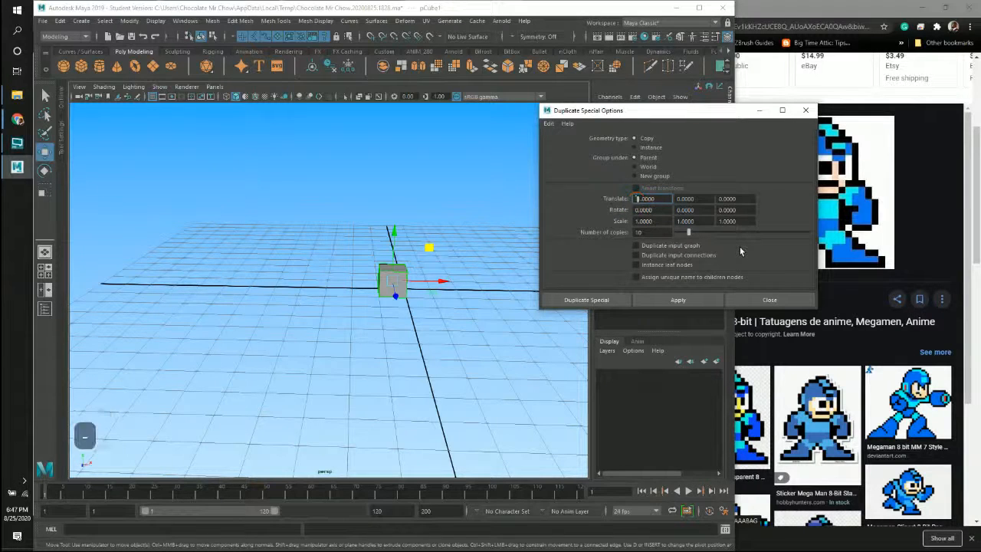
pyautogui.click(678, 303)
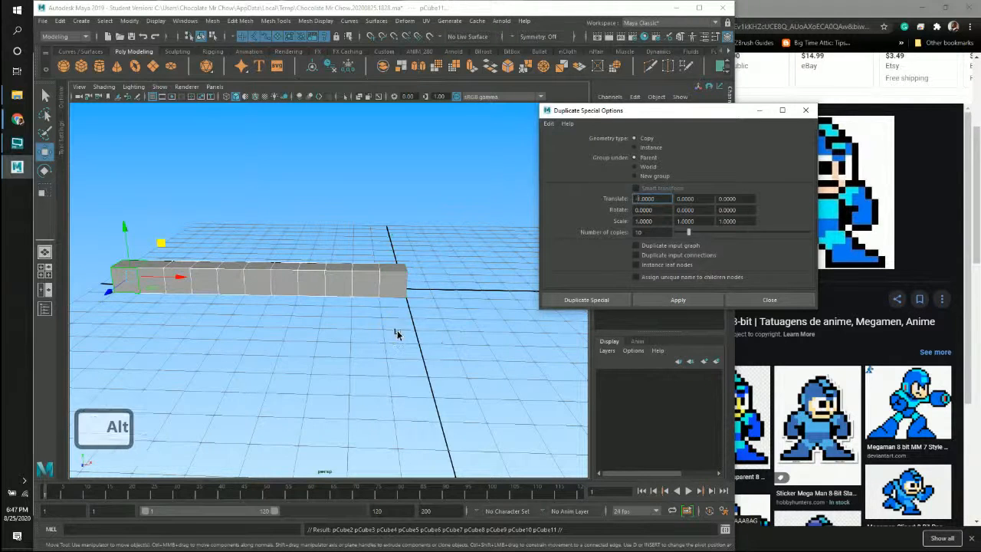
# Step: Duplicate the original cube 10 times with a translate offset of 1 along X, and close the Duplicate Special options
pyautogui.keyDown('alt'); pyautogui.moveTo(396, 332); pyautogui.dragTo(368, 298, button='middle'); pyautogui.keyUp('alt')
pyautogui.click(636, 199)
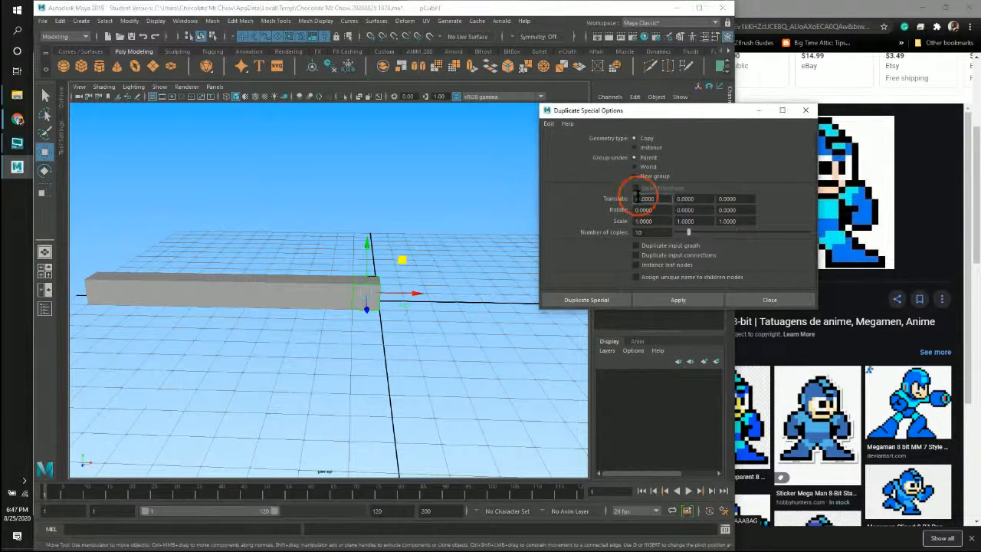
pyautogui.press('BackSpace')
pyautogui.press('BackSpace')
pyautogui.click(671, 300)
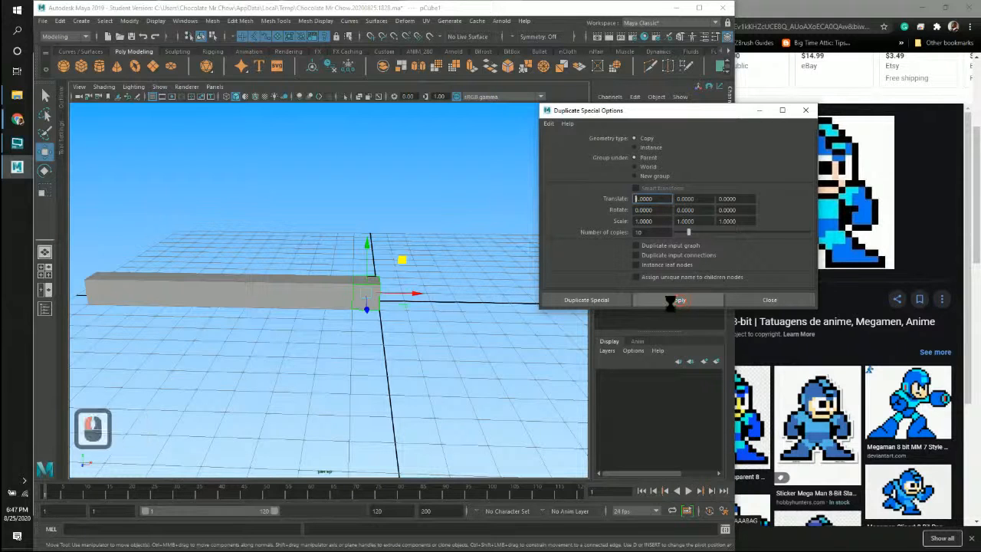
pyautogui.keyDown('alt'); pyautogui.moveTo(484, 345); pyautogui.dragTo(306, 341, button='right'); pyautogui.keyUp('alt')
pyautogui.keyDown('alt'); pyautogui.moveTo(447, 367); pyautogui.dragTo(414, 383, button='middle'); pyautogui.keyUp('alt')
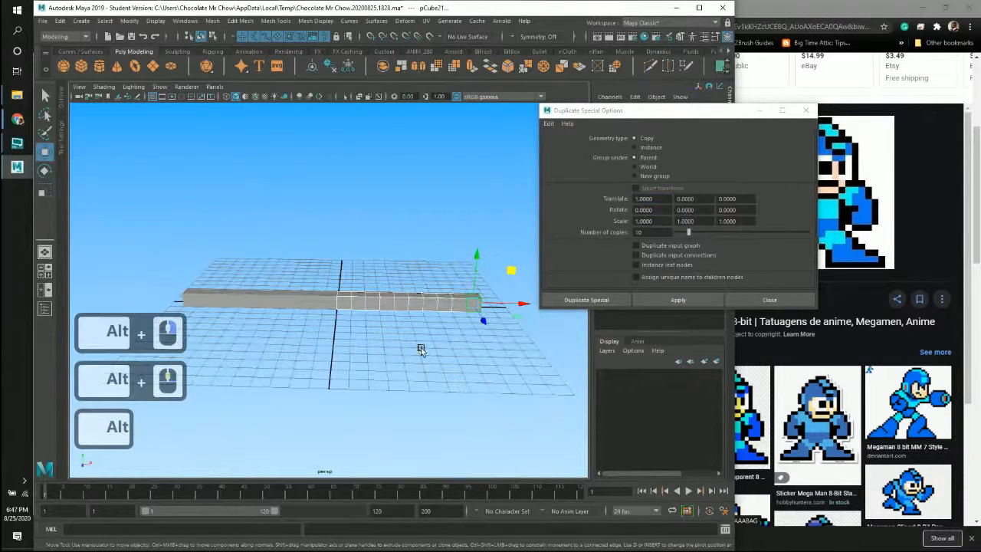
pyautogui.keyDown('alt'); pyautogui.moveTo(421, 347); pyautogui.dragTo(489, 349, button='middle'); pyautogui.keyUp('alt')
pyautogui.click(805, 110)
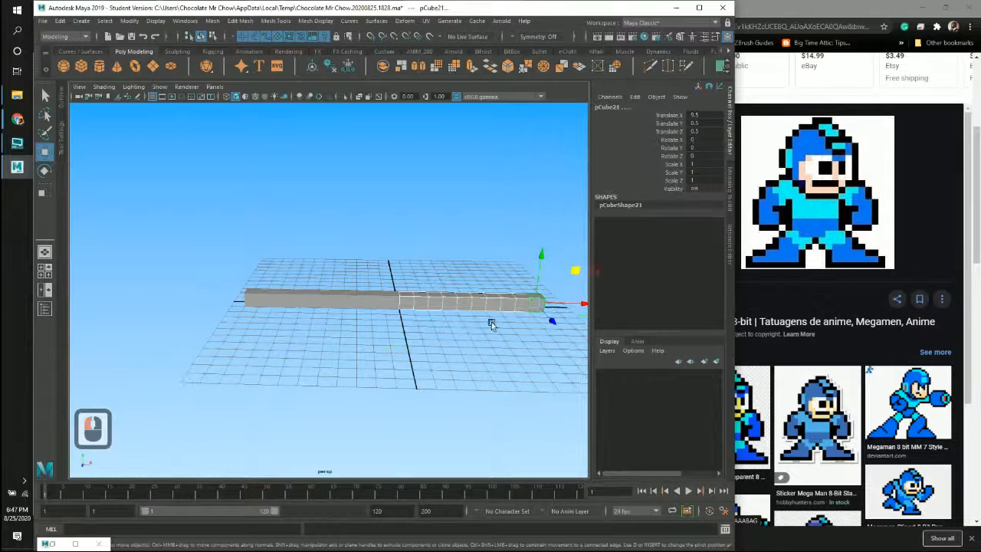
# Step: Inspect the finished row of cubes up close, selecting individual cubes near the origin to check how they sit together
pyautogui.keyDown('alt'); pyautogui.moveTo(491, 323); pyautogui.dragTo(460, 305); pyautogui.keyUp('alt')
pyautogui.keyDown('alt'); pyautogui.moveTo(459, 305); pyautogui.dragTo(498, 304, button='right'); pyautogui.keyUp('alt')
pyautogui.keyDown('alt'); pyautogui.moveTo(372, 340); pyautogui.dragTo(426, 342); pyautogui.keyUp('alt')
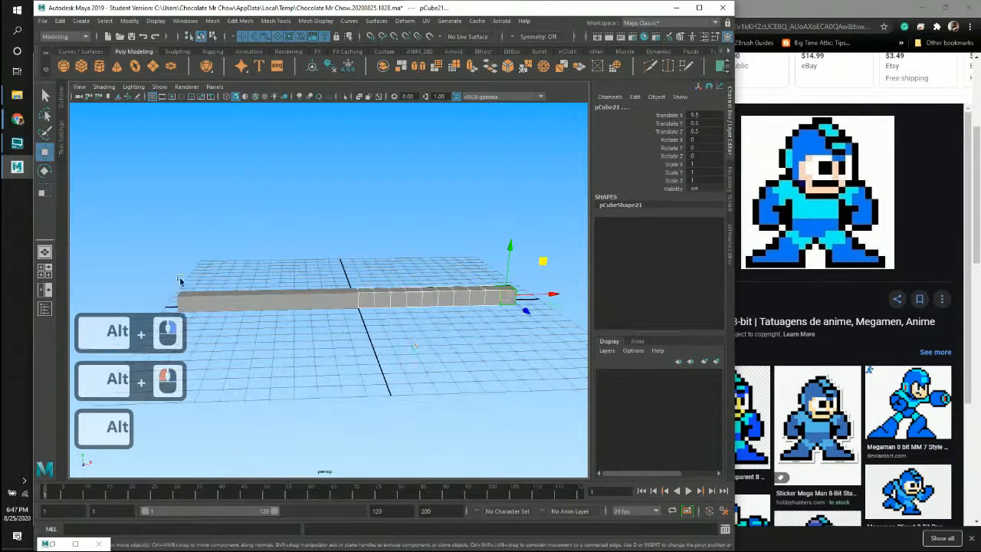
pyautogui.click(351, 298)
pyautogui.moveTo(350, 306)
pyautogui.keyDown('alt'); pyautogui.mouseDown()
pyautogui.moveTo(387, 350)
pyautogui.moveTo(345, 299)
pyautogui.mouseUp(); pyautogui.keyUp('alt')
pyautogui.keyDown('alt'); pyautogui.moveTo(379, 268); pyautogui.dragTo(408, 255); pyautogui.keyUp('alt')
pyautogui.keyDown('alt'); pyautogui.moveTo(408, 256); pyautogui.dragTo(491, 274, button='right'); pyautogui.keyUp('alt')
pyautogui.keyDown('alt'); pyautogui.moveTo(350, 280); pyautogui.dragTo(245, 310, button='middle'); pyautogui.keyUp('alt')
pyautogui.keyDown('alt'); pyautogui.moveTo(404, 241); pyautogui.dragTo(427, 251, button='right'); pyautogui.keyUp('alt')
pyautogui.moveTo(427, 252)
pyautogui.keyDown('alt'); pyautogui.mouseDown()
pyautogui.moveTo(461, 210)
pyautogui.moveTo(405, 203)
pyautogui.moveTo(438, 339)
pyautogui.moveTo(444, 306)
pyautogui.moveTo(426, 238)
pyautogui.mouseUp(); pyautogui.keyUp('alt')
pyautogui.click(499, 286)
pyautogui.keyDown('alt'); pyautogui.moveTo(507, 313); pyautogui.dragTo(364, 308, button='middle'); pyautogui.keyUp('alt')
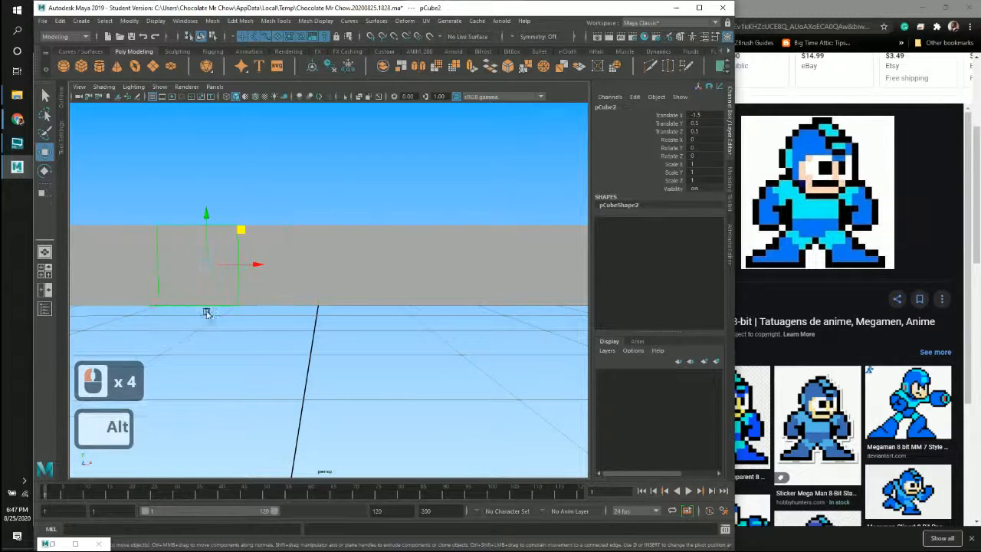
pyautogui.keyDown('alt'); pyautogui.moveTo(208, 311); pyautogui.dragTo(394, 296, button='middle'); pyautogui.keyUp('alt')
pyautogui.keyDown('alt'); pyautogui.moveTo(383, 297); pyautogui.dragTo(304, 288, button='right'); pyautogui.keyUp('alt')
pyautogui.keyDown('alt'); pyautogui.moveTo(331, 312); pyautogui.dragTo(377, 307, button='middle'); pyautogui.keyUp('alt')
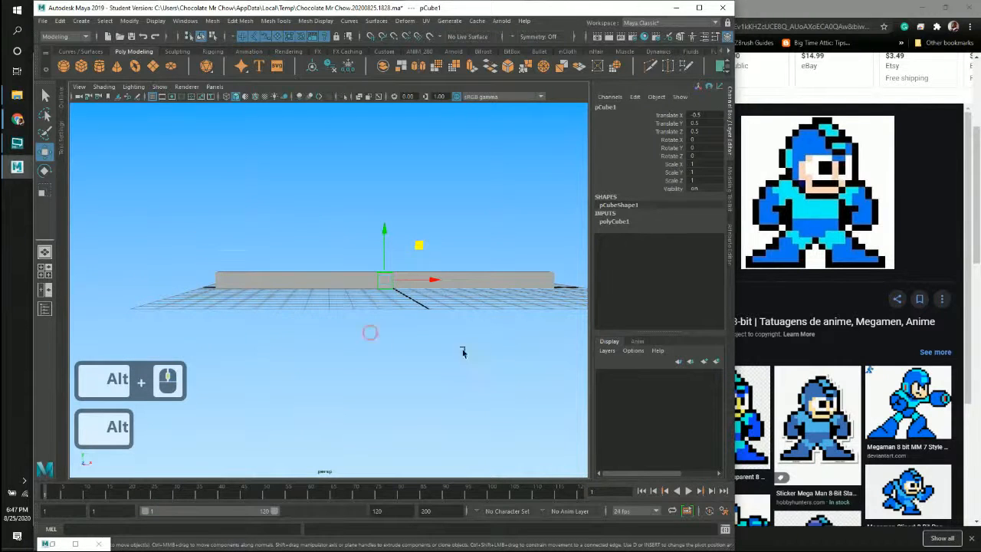
# Step: Select the whole row of cubes and vertex-snap its pivot to the bottom front corner at the negative X end
pyautogui.moveTo(563, 335); pyautogui.dragTo(564, 336)
pyautogui.keyDown('alt'); pyautogui.moveTo(372, 307); pyautogui.dragTo(472, 317, button='middle'); pyautogui.keyUp('alt')
pyautogui.keyDown('alt'); pyautogui.moveTo(450, 300); pyautogui.dragTo(566, 315, button='right'); pyautogui.keyUp('alt')
pyautogui.keyDown('alt'); pyautogui.moveTo(435, 303); pyautogui.dragTo(422, 242, button='middle'); pyautogui.keyUp('alt')
pyautogui.keyDown('alt'); pyautogui.moveTo(420, 242); pyautogui.dragTo(492, 320, button='right'); pyautogui.keyUp('alt')
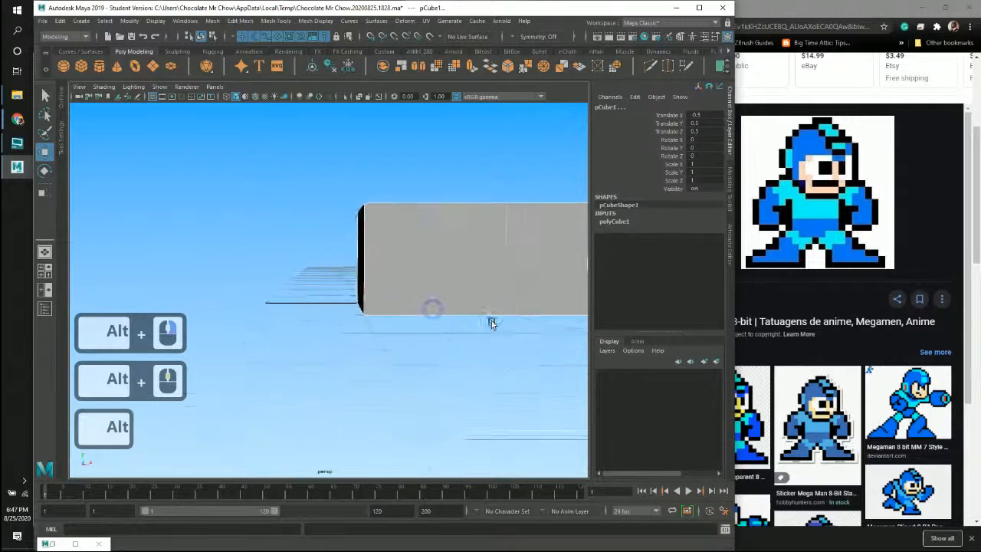
pyautogui.press('d')
pyautogui.press('v')
pyautogui.click(372, 320)
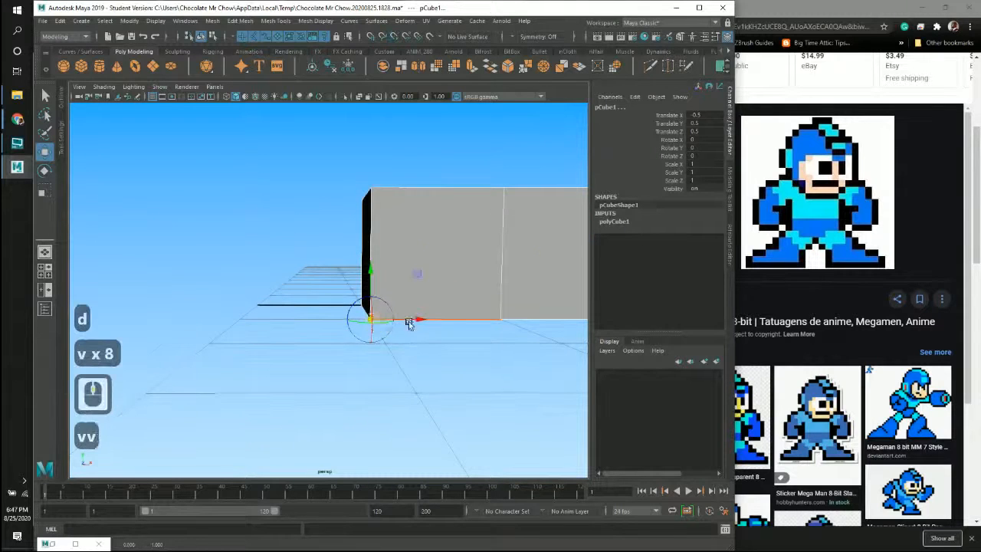
# Step: Set up Duplicate Special for the selected row of cubes with 24 copies
pyautogui.keyDown('alt'); pyautogui.moveTo(372, 321); pyautogui.dragTo(316, 324, button='right'); pyautogui.keyUp('alt')
pyautogui.keyDown('alt'); pyautogui.moveTo(436, 317); pyautogui.dragTo(245, 324, button='middle'); pyautogui.keyUp('alt')
pyautogui.keyDown('alt'); pyautogui.moveTo(366, 321); pyautogui.dragTo(308, 313); pyautogui.keyUp('alt')
pyautogui.keyDown('alt'); pyautogui.moveTo(308, 313); pyautogui.dragTo(171, 308, button='middle'); pyautogui.keyUp('alt')
pyautogui.keyDown('alt'); pyautogui.moveTo(278, 296); pyautogui.dragTo(210, 285, button='right'); pyautogui.keyUp('alt')
pyautogui.keyDown('alt'); pyautogui.moveTo(354, 309); pyautogui.dragTo(364, 337); pyautogui.keyUp('alt')
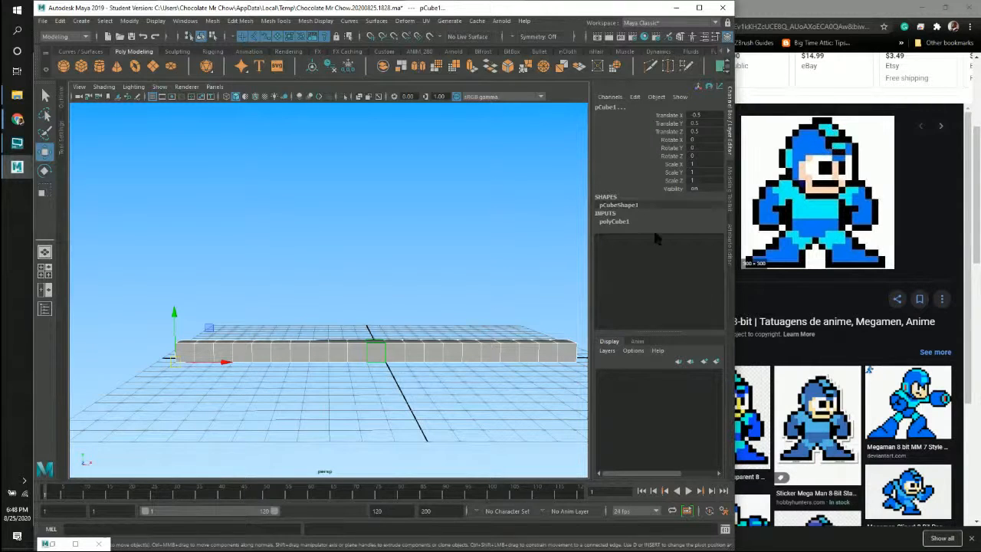
pyautogui.keyDown('alt'); pyautogui.moveTo(427, 269); pyautogui.dragTo(269, 276, button='right'); pyautogui.keyUp('alt')
pyautogui.keyDown('alt'); pyautogui.moveTo(274, 237); pyautogui.dragTo(296, 240, button='middle'); pyautogui.keyUp('alt')
pyautogui.keyDown('alt'); pyautogui.moveTo(296, 241); pyautogui.dragTo(381, 264, button='right'); pyautogui.keyUp('alt')
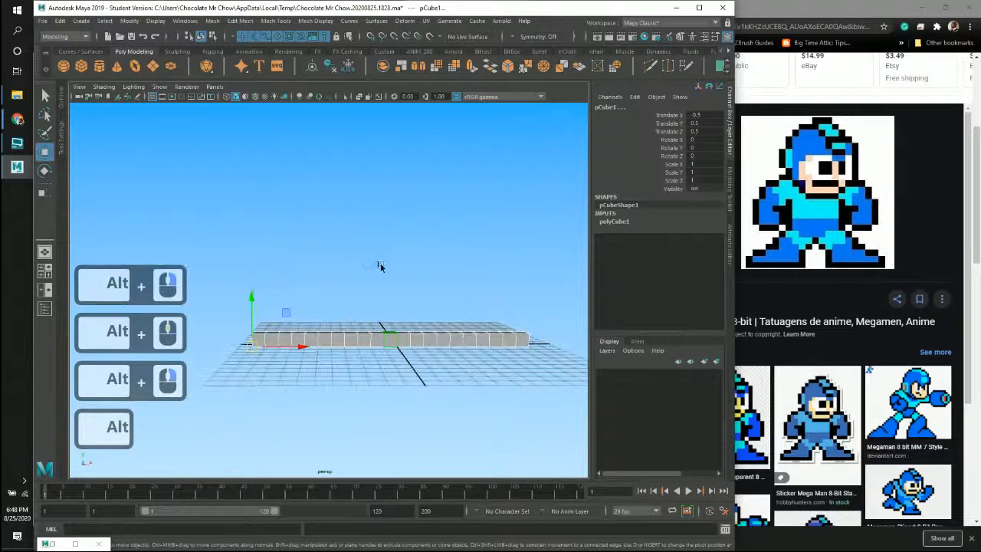
pyautogui.keyDown('alt'); pyautogui.moveTo(380, 266); pyautogui.dragTo(361, 222); pyautogui.keyUp('alt')
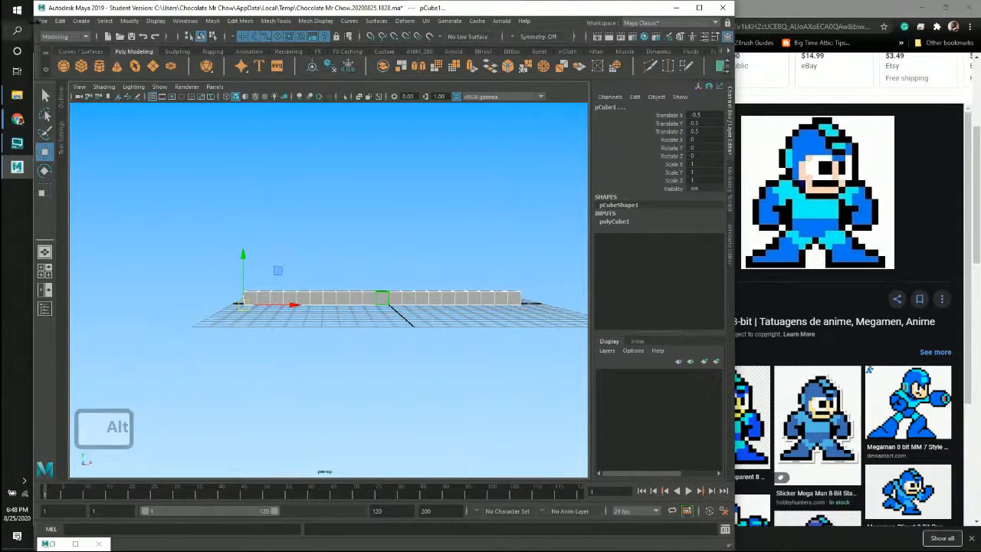
pyautogui.click(60, 21)
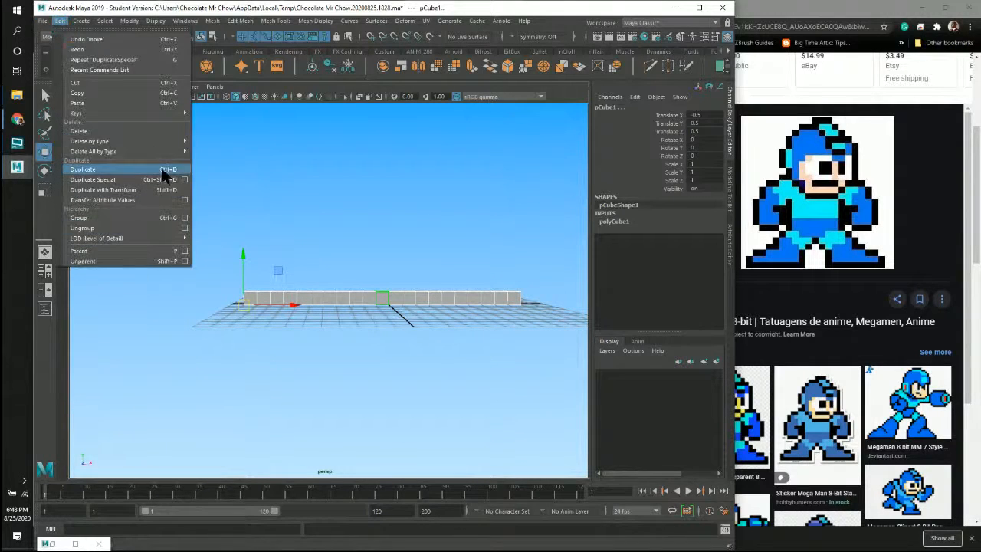
pyautogui.click(184, 180)
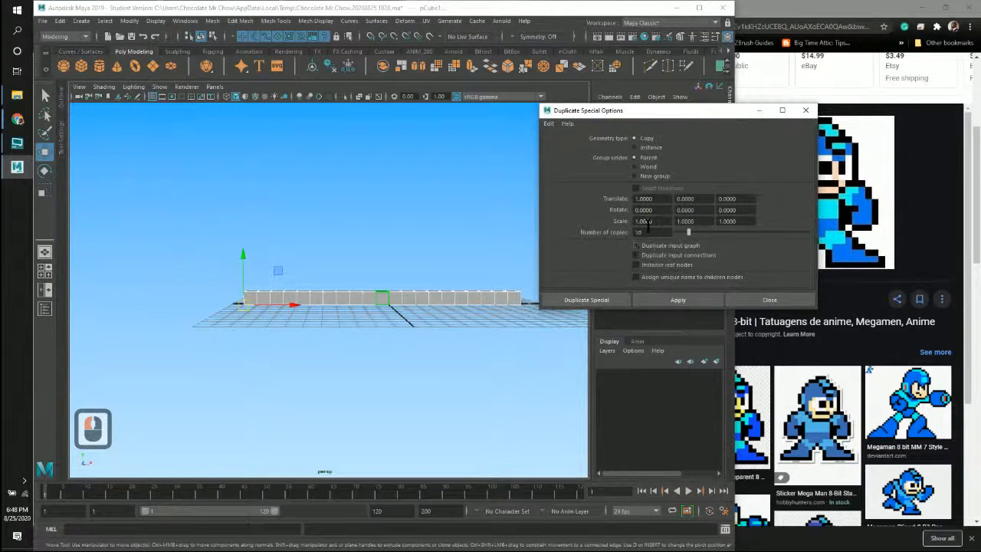
pyautogui.moveTo(698, 111); pyautogui.dragTo(784, 120)
pyautogui.doubleClick(723, 240)
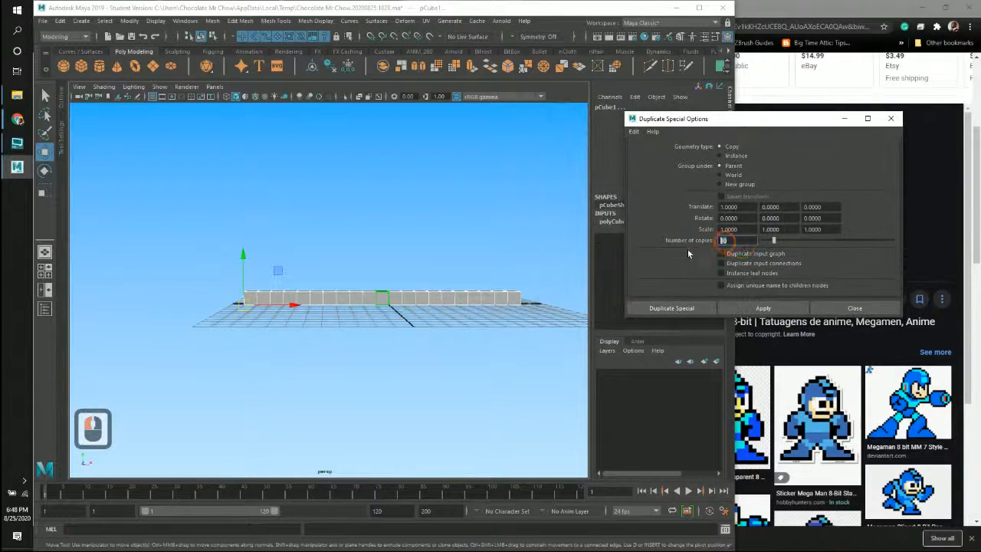
pyautogui.write('50')
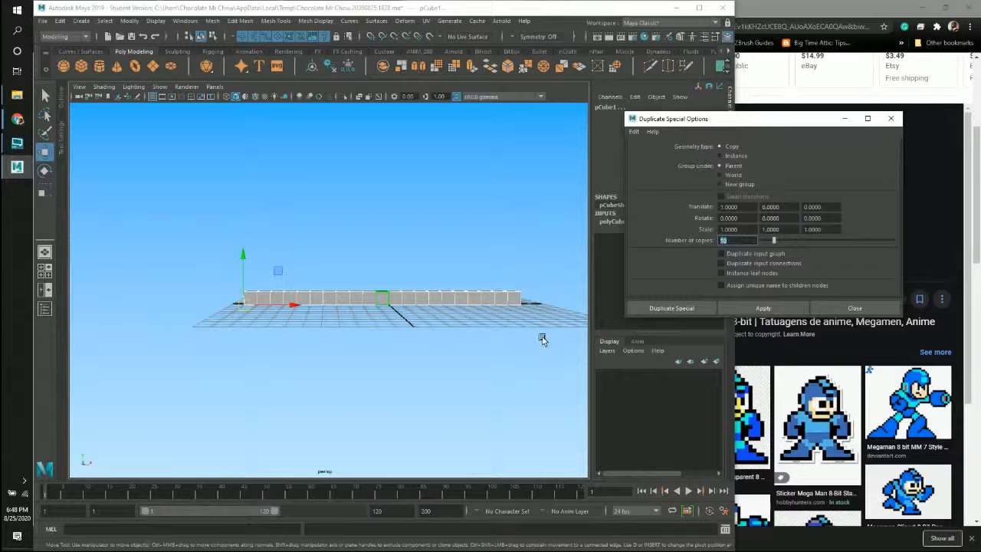
pyautogui.write('24')
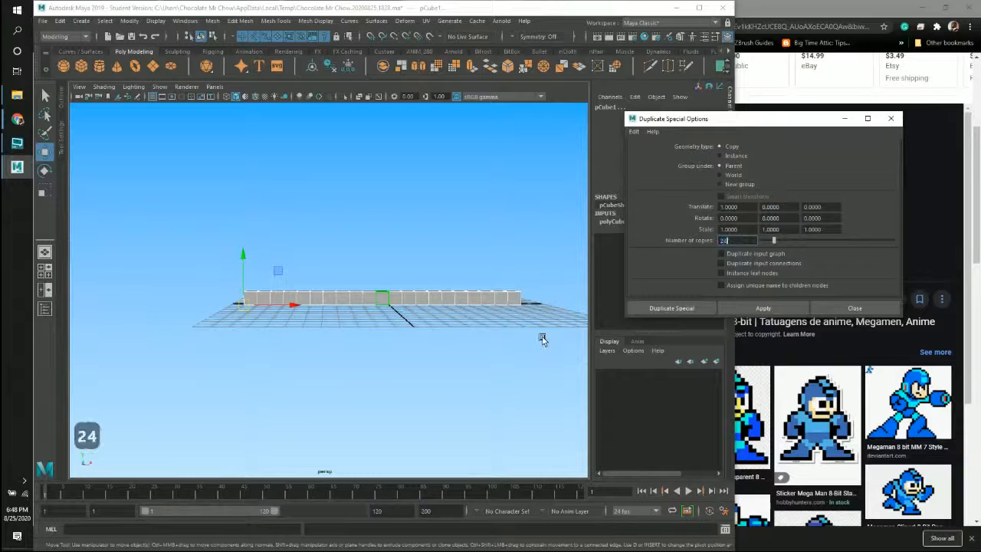
# Step: Duplicate the row 24 times with a translate offset of 0 in X and 1 in Y, and close the Duplicate Special options
pyautogui.doubleClick(740, 206)
pyautogui.write('0')
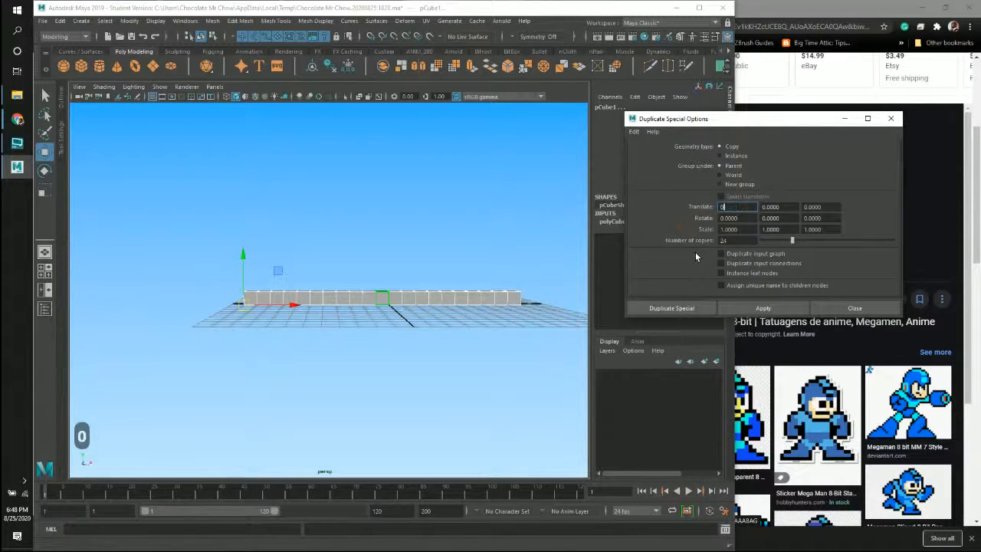
pyautogui.doubleClick(772, 206)
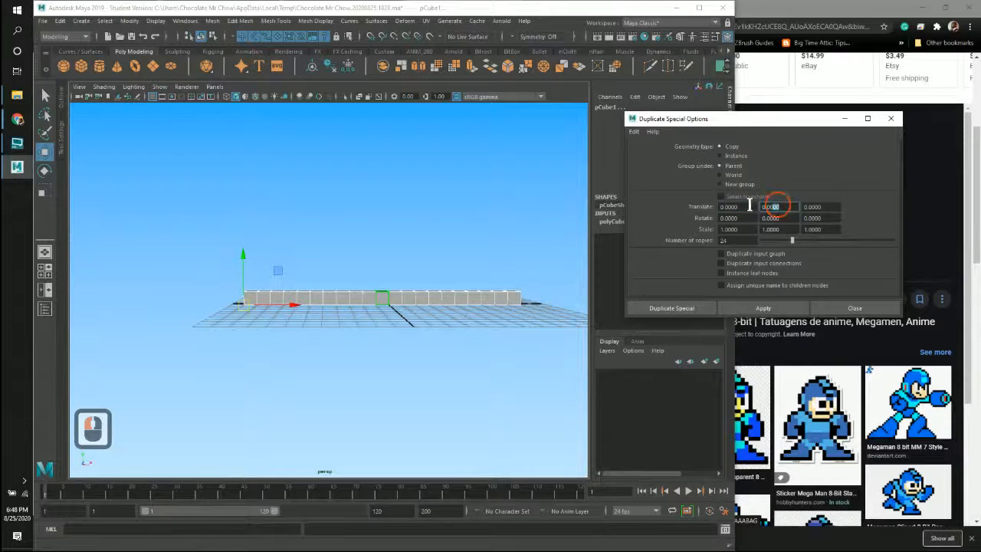
pyautogui.write('1')
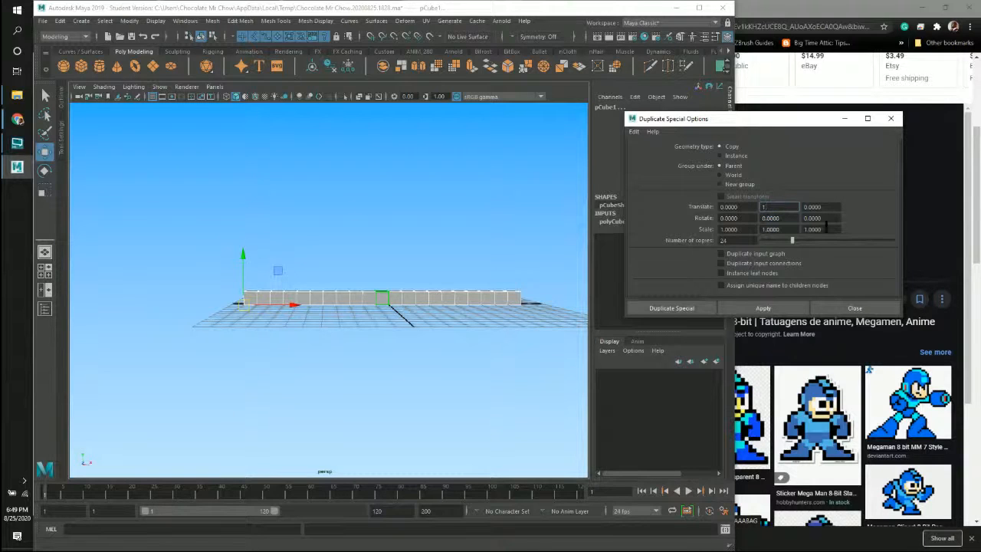
pyautogui.click(772, 311)
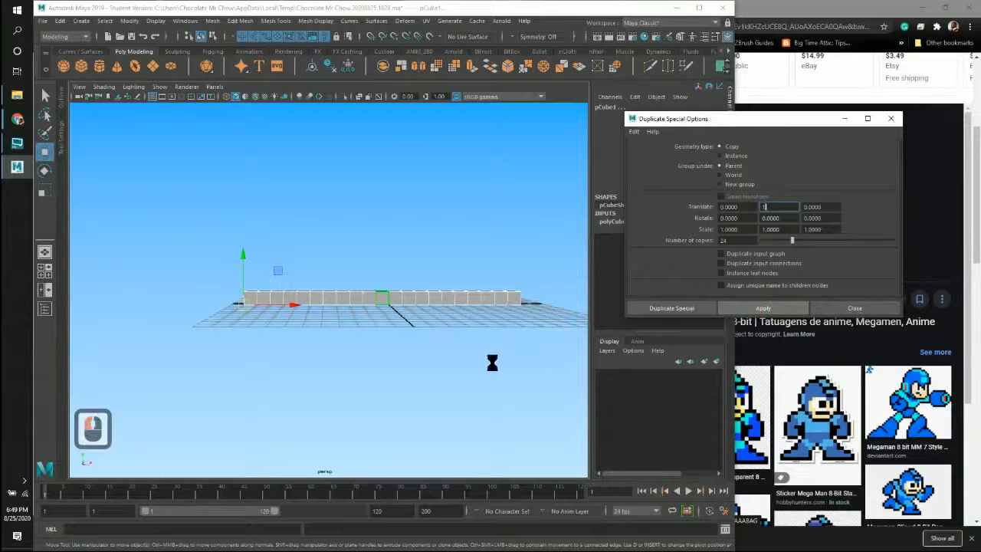
pyautogui.keyDown('alt'); pyautogui.moveTo(436, 315); pyautogui.dragTo(442, 444, button='middle'); pyautogui.keyUp('alt')
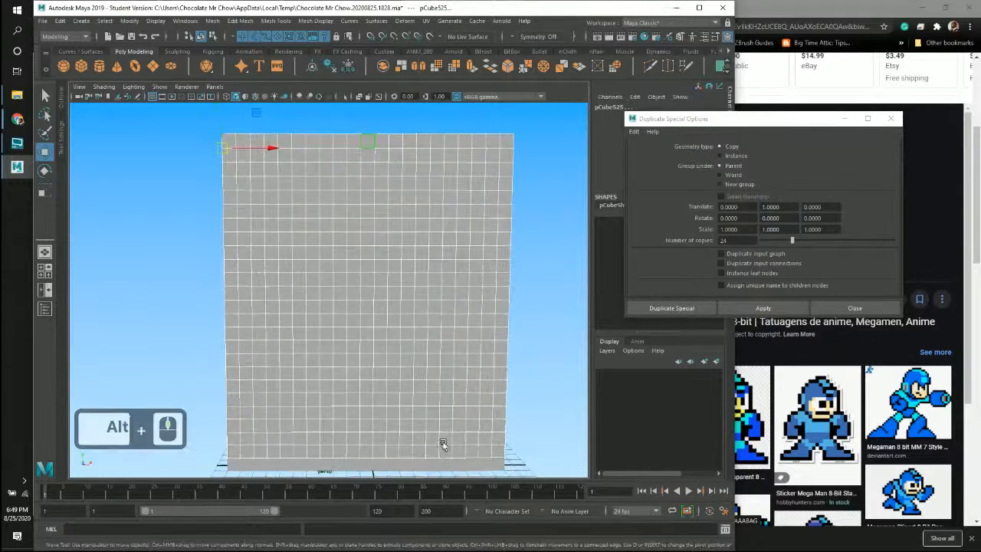
pyautogui.keyDown('alt'); pyautogui.moveTo(442, 444); pyautogui.dragTo(423, 372, button='right'); pyautogui.keyUp('alt')
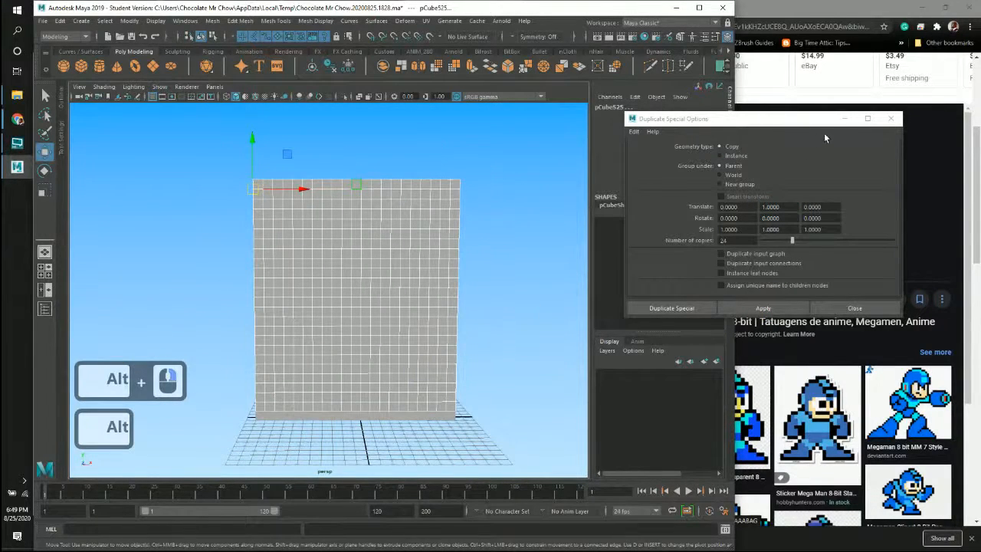
pyautogui.moveTo(818, 120); pyautogui.dragTo(717, 133)
pyautogui.click(791, 133)
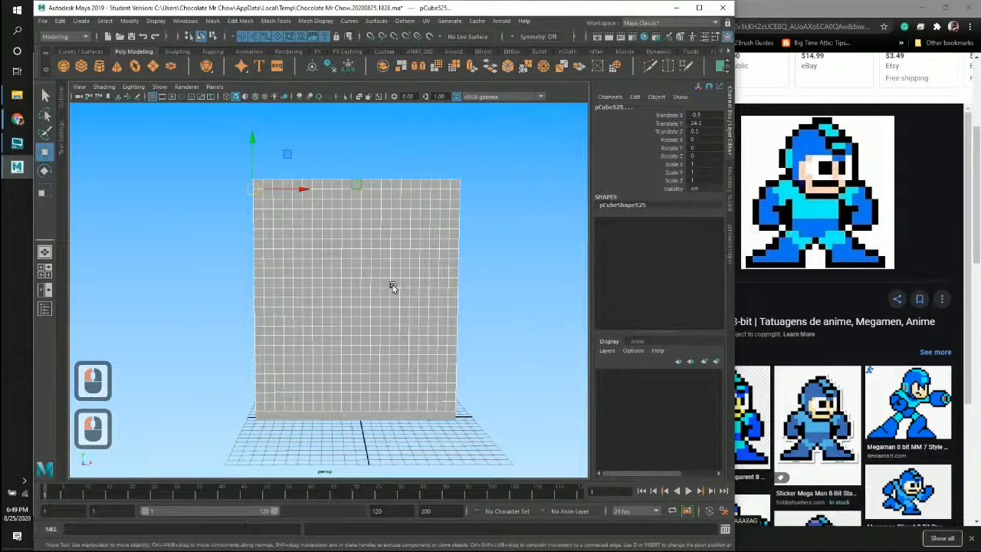
# Step: Examine the cube wall from the front, side edge and above in perspective, selecting a single cube near its upper edge
pyautogui.click(536, 219)
pyautogui.keyDown('alt'); pyautogui.moveTo(481, 241); pyautogui.dragTo(526, 218, button='middle'); pyautogui.keyUp('alt')
pyautogui.click(426, 186)
pyautogui.keyDown('alt'); pyautogui.moveTo(442, 202); pyautogui.dragTo(394, 191, button='middle'); pyautogui.keyUp('alt')
pyautogui.keyDown('alt'); pyautogui.moveTo(395, 190); pyautogui.dragTo(466, 199, button='right'); pyautogui.keyUp('alt')
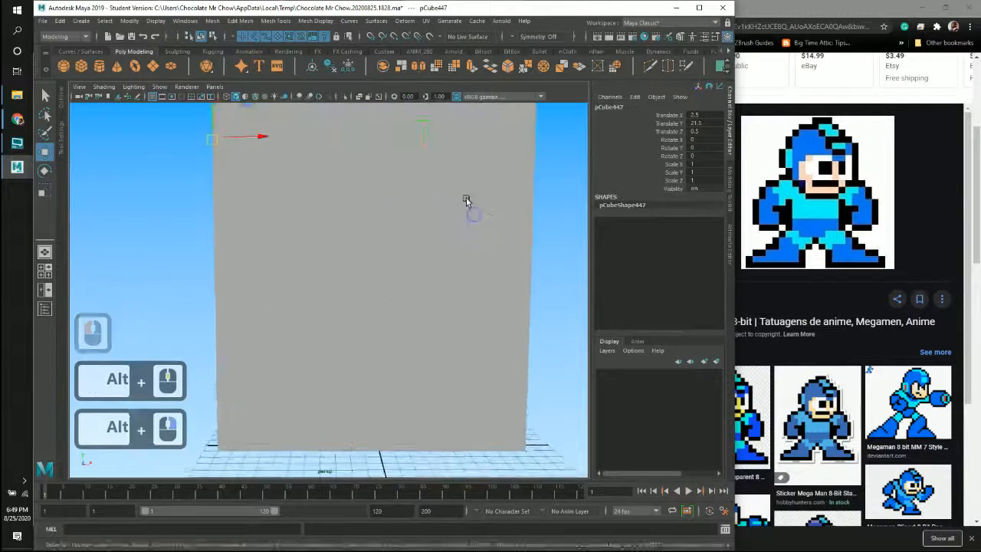
pyautogui.keyDown('alt'); pyautogui.moveTo(466, 199); pyautogui.dragTo(464, 227, button='middle'); pyautogui.keyUp('alt')
pyautogui.keyDown('alt'); pyautogui.moveTo(463, 227); pyautogui.dragTo(409, 245); pyautogui.keyUp('alt')
pyautogui.keyDown('alt'); pyautogui.moveTo(408, 245); pyautogui.dragTo(524, 281, button='right'); pyautogui.keyUp('alt')
pyautogui.keyDown('alt'); pyautogui.moveTo(525, 281); pyautogui.dragTo(498, 287, button='middle'); pyautogui.keyUp('alt')
pyautogui.keyDown('alt'); pyautogui.moveTo(498, 287); pyautogui.dragTo(380, 281); pyautogui.keyUp('alt')
pyautogui.keyDown('alt'); pyautogui.moveTo(381, 280); pyautogui.dragTo(350, 283, button='middle'); pyautogui.keyUp('alt')
pyautogui.keyDown('alt'); pyautogui.moveTo(372, 284); pyautogui.dragTo(361, 291); pyautogui.keyUp('alt')
pyautogui.keyDown('alt'); pyautogui.moveTo(361, 292); pyautogui.dragTo(338, 293, button='middle'); pyautogui.keyUp('alt')
pyautogui.keyDown('alt'); pyautogui.moveTo(337, 293); pyautogui.dragTo(474, 241); pyautogui.keyUp('alt')
pyautogui.keyDown('alt'); pyautogui.moveTo(231, 230); pyautogui.dragTo(325, 164, button='middle'); pyautogui.keyUp('alt')
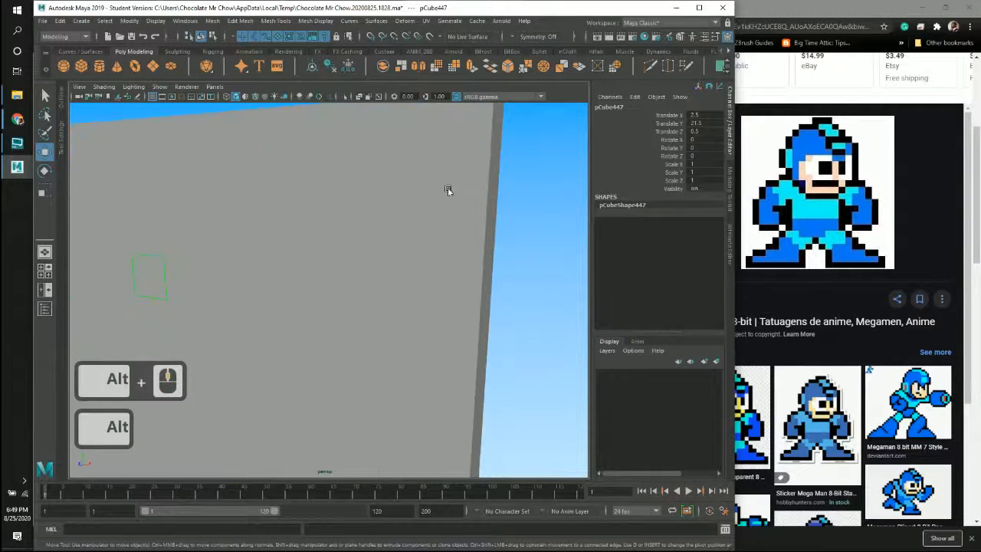
pyautogui.keyDown('alt'); pyautogui.moveTo(450, 227); pyautogui.dragTo(484, 170, button='middle'); pyautogui.keyUp('alt')
pyautogui.keyDown('alt'); pyautogui.moveTo(409, 233); pyautogui.dragTo(237, 234, button='right'); pyautogui.keyUp('alt')
pyautogui.keyDown('alt'); pyautogui.moveTo(238, 234); pyautogui.dragTo(365, 213); pyautogui.keyUp('alt')
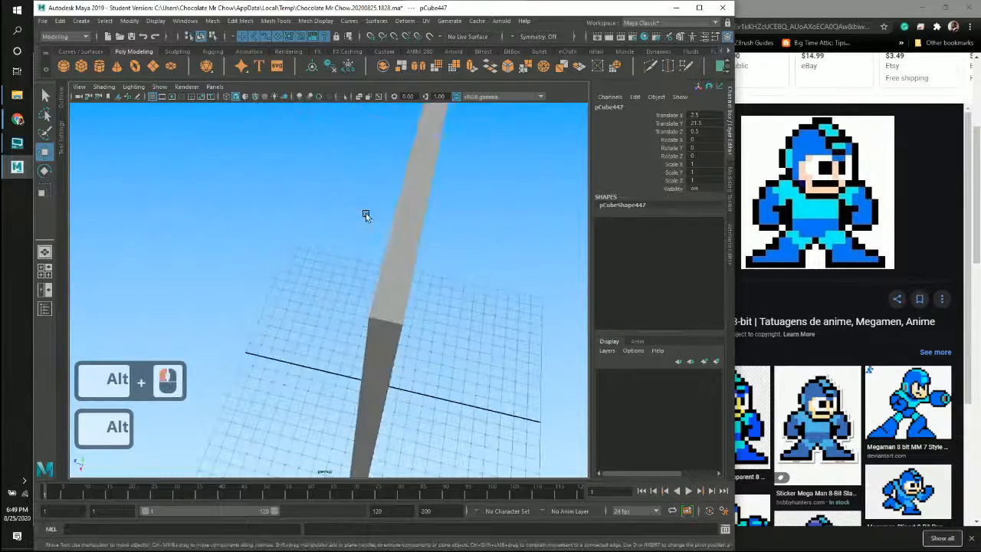
# Step: Check the wall's alignment with the grid in the top and side orthographic views, selecting individual cubes along the top row
pyautogui.press('space')
pyautogui.press('space')
pyautogui.keyDown('alt'); pyautogui.moveTo(225, 232); pyautogui.dragTo(535, 230, button='middle'); pyautogui.keyUp('alt')
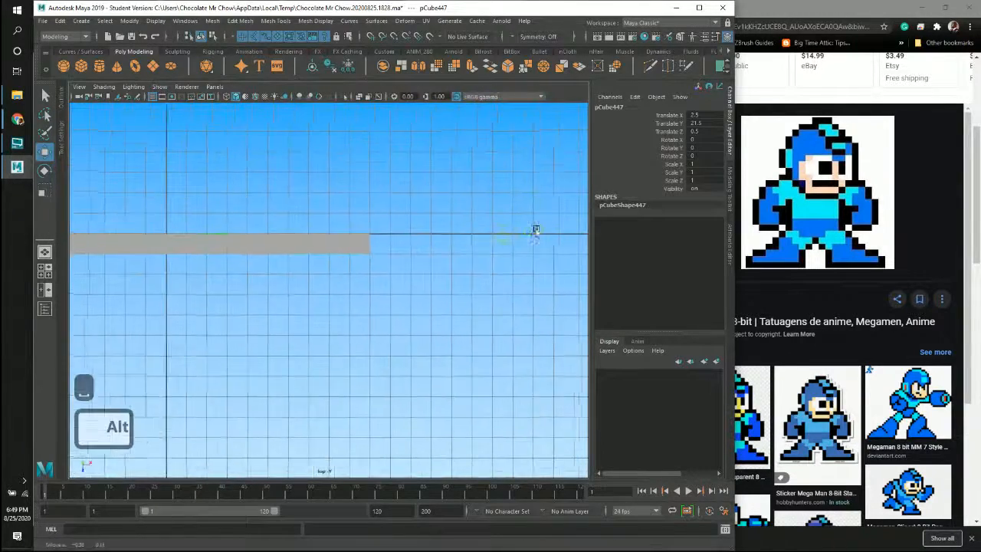
pyautogui.keyDown('alt'); pyautogui.moveTo(234, 255); pyautogui.dragTo(501, 250, button='middle'); pyautogui.keyUp('alt')
pyautogui.keyDown('alt'); pyautogui.moveTo(383, 245); pyautogui.dragTo(256, 255, button='middle'); pyautogui.keyUp('alt')
pyautogui.keyDown('alt'); pyautogui.moveTo(279, 241); pyautogui.dragTo(561, 277, button='right'); pyautogui.keyUp('alt')
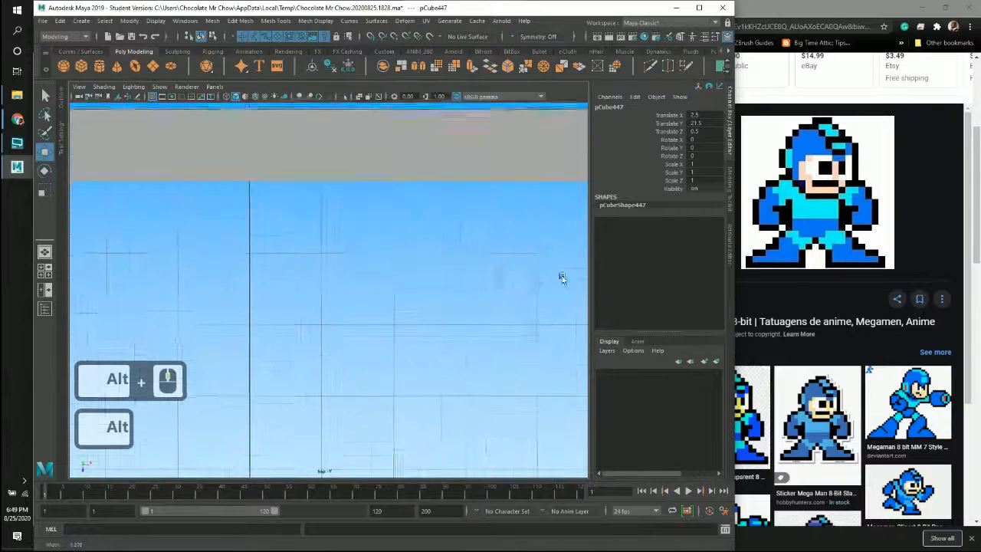
pyautogui.keyDown('alt'); pyautogui.moveTo(417, 227); pyautogui.dragTo(309, 269, button='middle'); pyautogui.keyUp('alt')
pyautogui.click(362, 261)
pyautogui.click(334, 223)
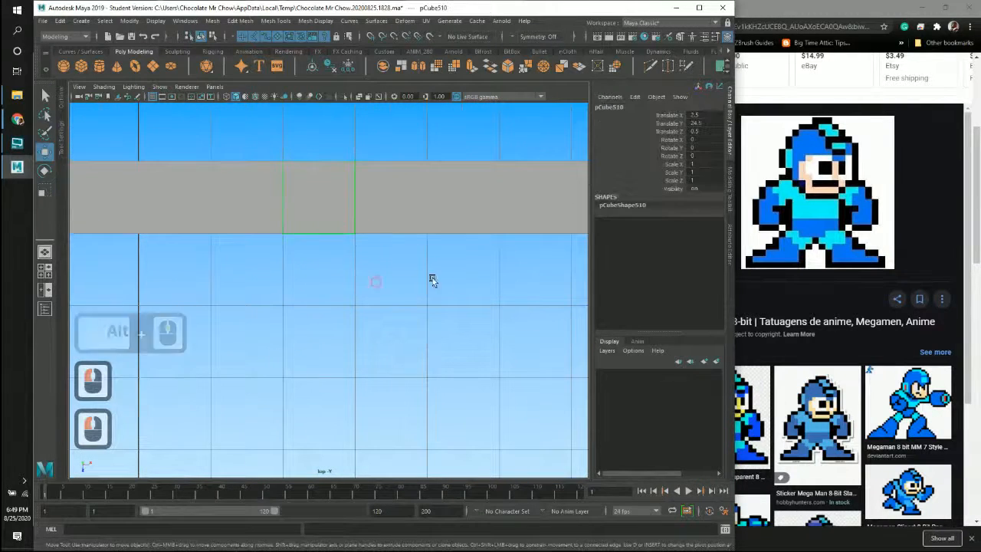
pyautogui.keyDown('alt'); pyautogui.moveTo(451, 273); pyautogui.dragTo(247, 299, button='middle'); pyautogui.keyUp('alt')
pyautogui.keyDown('alt'); pyautogui.moveTo(337, 303); pyautogui.dragTo(95, 309, button='middle'); pyautogui.keyUp('alt')
pyautogui.click(361, 246)
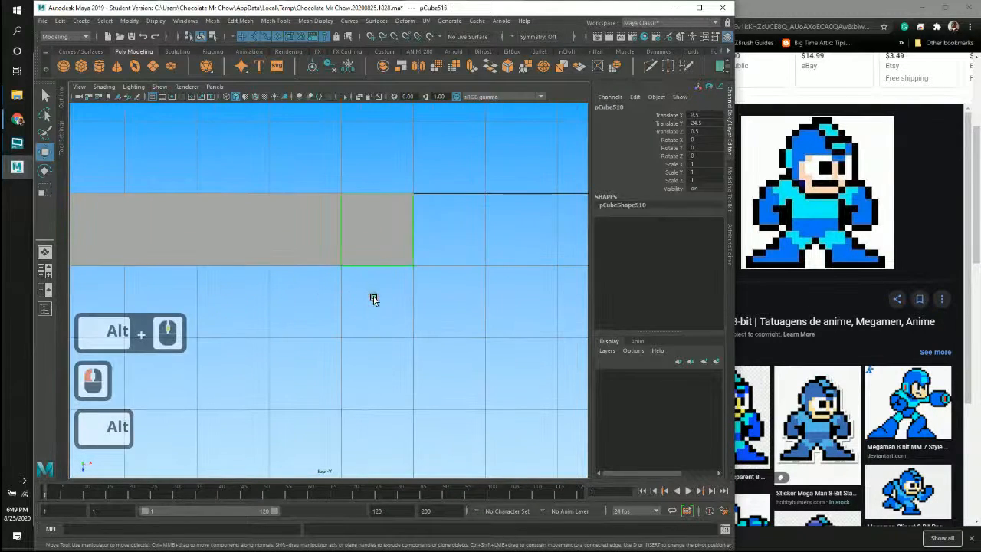
pyautogui.keyDown('alt'); pyautogui.moveTo(373, 297); pyautogui.dragTo(426, 300); pyautogui.keyUp('alt')
pyautogui.press('space')
pyautogui.press('space')
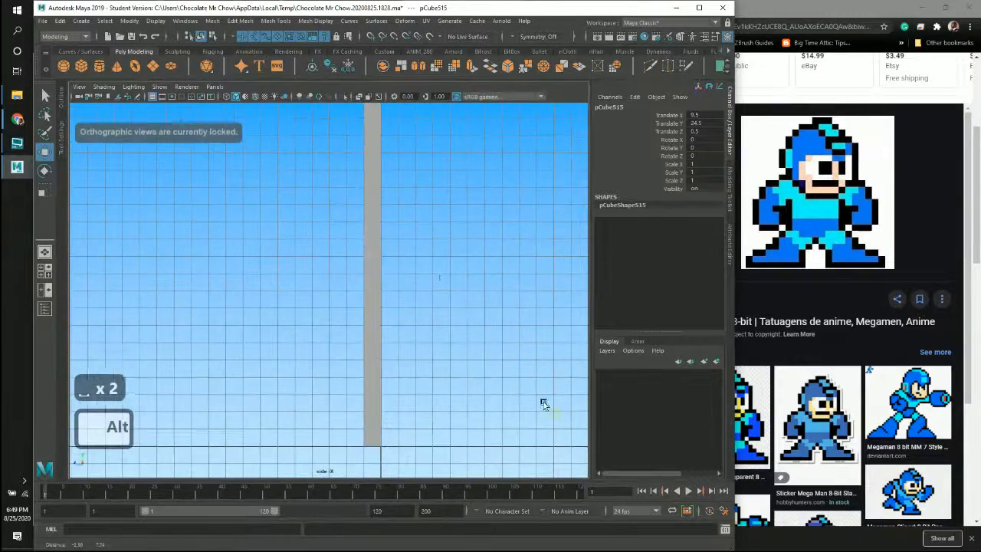
pyautogui.keyDown('alt'); pyautogui.moveTo(543, 402); pyautogui.dragTo(455, 357); pyautogui.keyUp('alt')
# Step: Review the whole cube wall in the perspective view, selecting cubes near the middle of its top row
pyautogui.press('space')
pyautogui.press('space')
pyautogui.keyDown('alt'); pyautogui.moveTo(495, 232); pyautogui.dragTo(477, 271); pyautogui.keyUp('alt')
pyautogui.keyDown('alt'); pyautogui.moveTo(477, 271); pyautogui.dragTo(321, 313, button='right'); pyautogui.keyUp('alt')
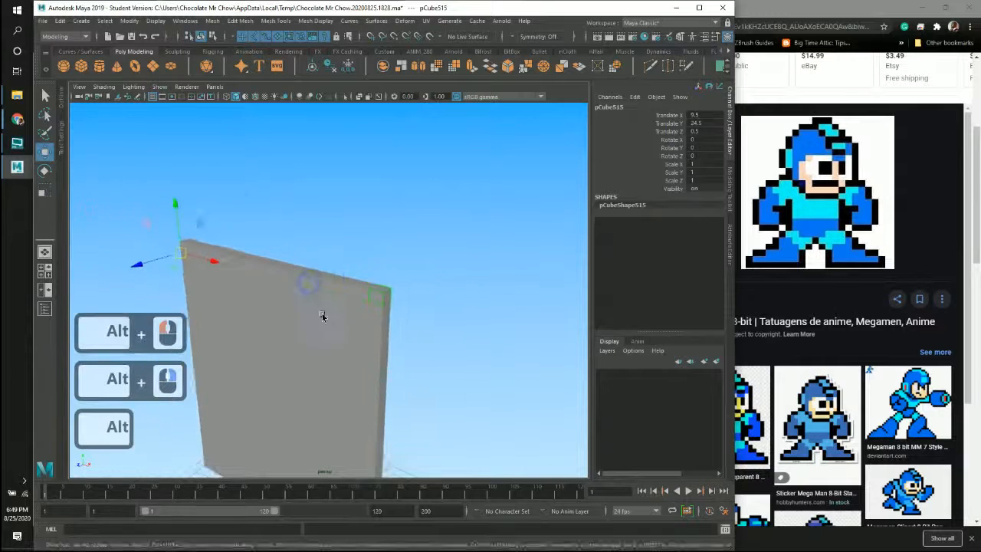
pyautogui.keyDown('alt'); pyautogui.moveTo(321, 313); pyautogui.dragTo(453, 274); pyautogui.keyUp('alt')
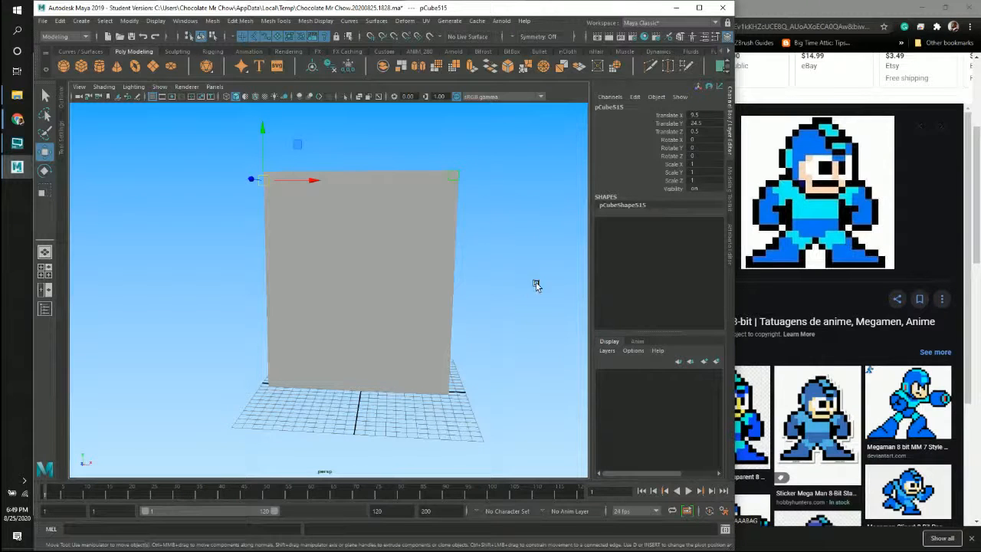
pyautogui.keyDown('alt'); pyautogui.moveTo(514, 281); pyautogui.dragTo(482, 265, button='right'); pyautogui.keyUp('alt')
pyautogui.moveTo(482, 265)
pyautogui.keyDown('alt'); pyautogui.mouseDown(button='middle')
pyautogui.moveTo(471, 296)
pyautogui.moveTo(482, 280)
pyautogui.mouseUp(button='middle'); pyautogui.keyUp('alt')
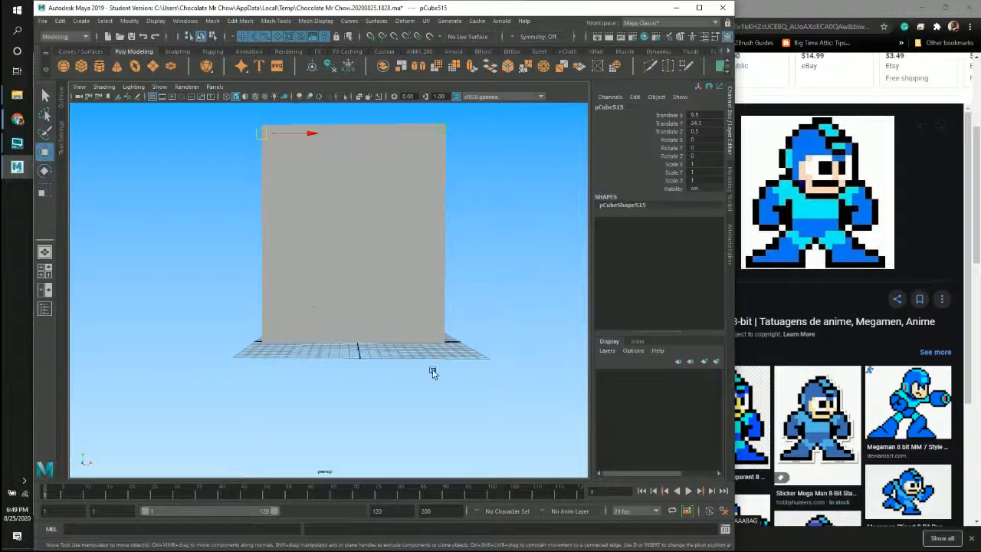
pyautogui.keyDown('alt'); pyautogui.moveTo(423, 364); pyautogui.dragTo(402, 343, button='middle'); pyautogui.keyUp('alt')
pyautogui.click(402, 315)
pyautogui.click(378, 170)
pyautogui.hotkey('alt', '[')
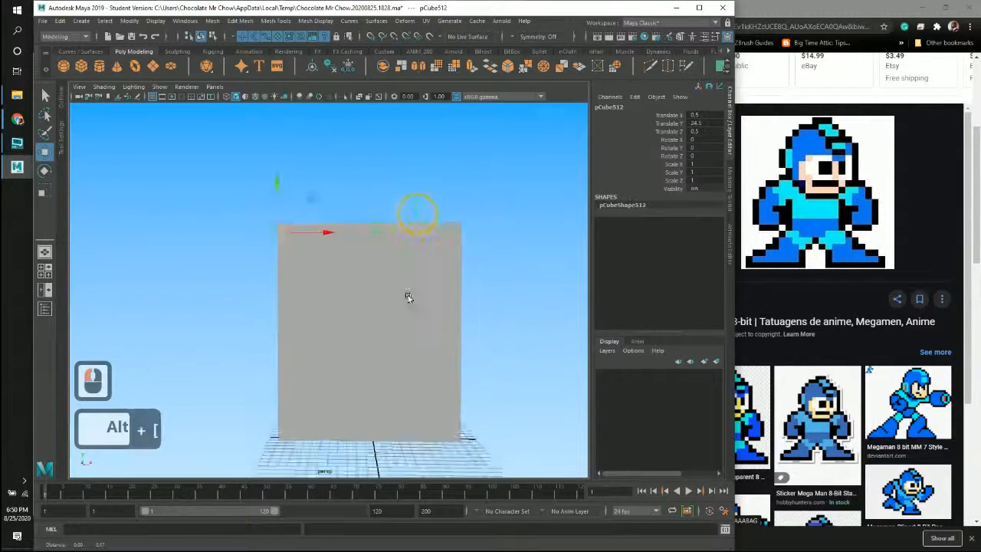
pyautogui.click(377, 238)
pyautogui.keyDown('alt'); pyautogui.moveTo(378, 280); pyautogui.dragTo(379, 315, button='middle'); pyautogui.keyUp('alt')
pyautogui.keyDown('alt'); pyautogui.moveTo(318, 249); pyautogui.dragTo(435, 285, button='right'); pyautogui.keyUp('alt')
pyautogui.keyDown('alt'); pyautogui.moveTo(436, 286); pyautogui.dragTo(392, 258, button='middle'); pyautogui.keyUp('alt')
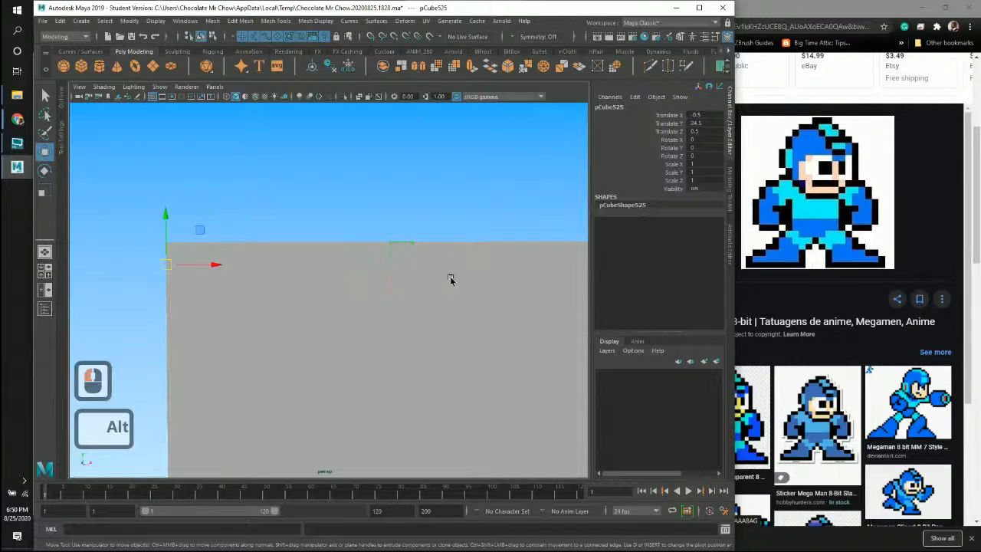
pyautogui.keyDown('alt'); pyautogui.moveTo(374, 267); pyautogui.dragTo(335, 335, button='right'); pyautogui.keyUp('alt')
pyautogui.keyDown('alt'); pyautogui.moveTo(335, 335); pyautogui.dragTo(373, 268, button='middle'); pyautogui.keyUp('alt')
pyautogui.keyDown('alt'); pyautogui.moveTo(373, 268); pyautogui.dragTo(339, 284); pyautogui.keyUp('alt')
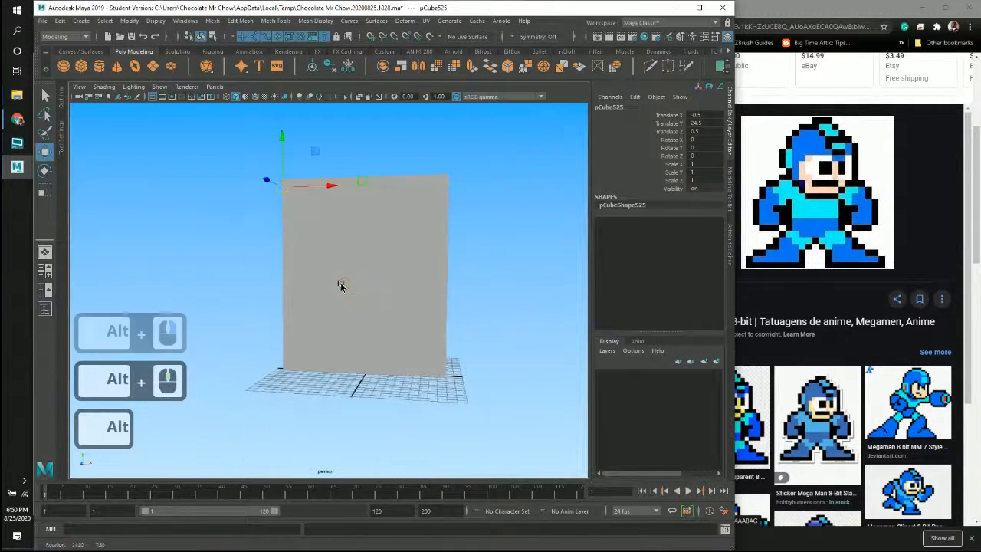
pyautogui.keyDown('alt'); pyautogui.moveTo(358, 325); pyautogui.dragTo(379, 329); pyautogui.keyUp('alt')
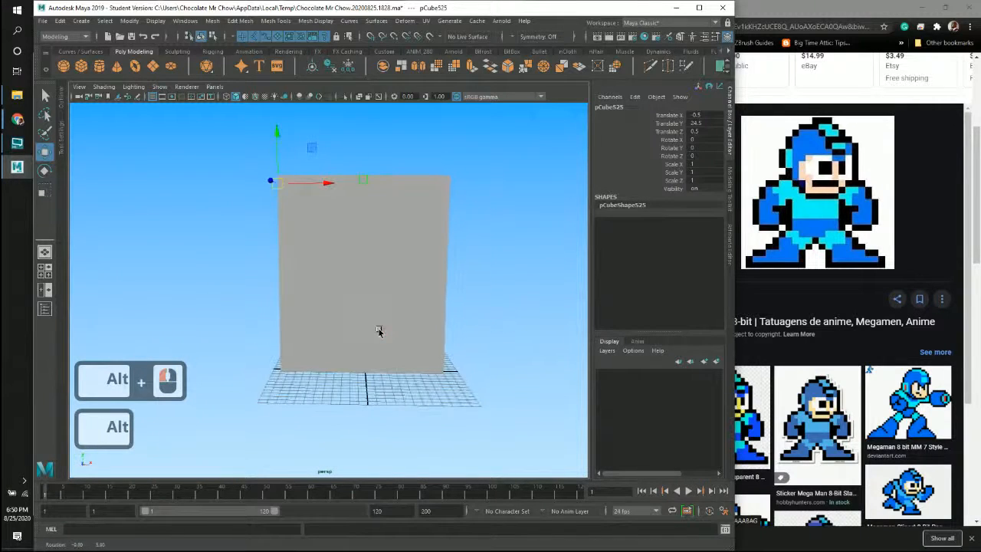
# Step: Delete the bottom-row cube just on the negative X side of the origin
pyautogui.click(364, 373)
pyautogui.keyDown('alt'); pyautogui.moveTo(390, 422); pyautogui.dragTo(350, 379); pyautogui.keyUp('alt')
pyautogui.keyDown('alt'); pyautogui.moveTo(350, 378); pyautogui.dragTo(416, 396, button='right'); pyautogui.keyUp('alt')
pyautogui.keyDown('alt'); pyautogui.moveTo(416, 396); pyautogui.dragTo(393, 321, button='middle'); pyautogui.keyUp('alt')
pyautogui.keyDown('alt'); pyautogui.moveTo(393, 322); pyautogui.dragTo(408, 383, button='right'); pyautogui.keyUp('alt')
pyautogui.keyDown('alt'); pyautogui.moveTo(408, 383); pyautogui.dragTo(340, 385); pyautogui.keyUp('alt')
pyautogui.click(375, 392)
pyautogui.press('BackSpace')
# Step: Delete the three-by-three block of cubes around the bottom gap, plus the single cube above its middle column
pyautogui.keyDown('alt'); pyautogui.moveTo(340, 385); pyautogui.dragTo(372, 357, button='right'); pyautogui.keyUp('alt')
pyautogui.keyDown('alt'); pyautogui.moveTo(373, 357); pyautogui.dragTo(365, 373, button='middle'); pyautogui.keyUp('alt')
pyautogui.keyDown('alt'); pyautogui.moveTo(355, 377); pyautogui.dragTo(456, 385, button='right'); pyautogui.keyUp('alt')
pyautogui.keyDown('alt'); pyautogui.moveTo(418, 383); pyautogui.dragTo(420, 363, button='middle'); pyautogui.keyUp('alt')
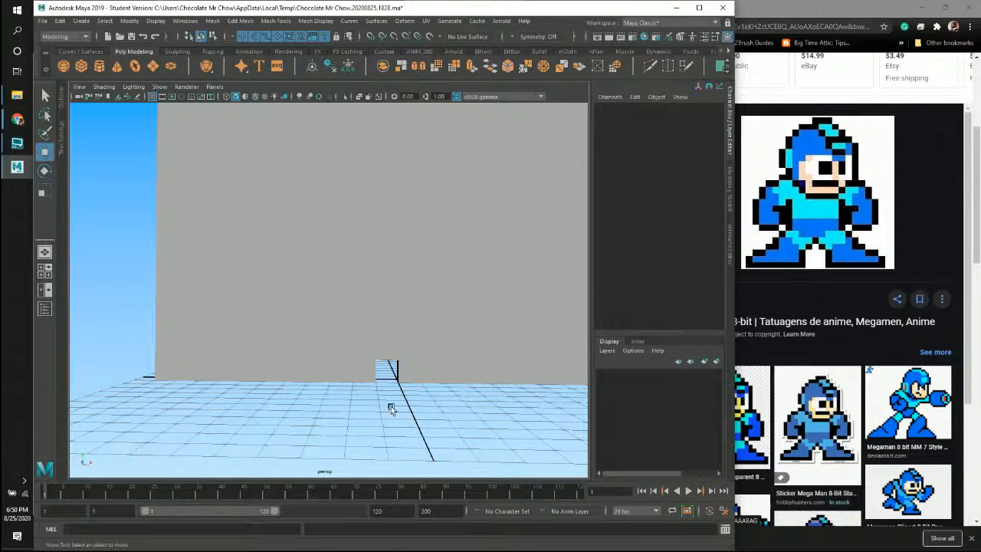
pyautogui.moveTo(420, 329); pyautogui.dragTo(368, 370)
pyautogui.keyDown('alt'); pyautogui.moveTo(420, 429); pyautogui.dragTo(368, 407); pyautogui.keyUp('alt')
pyautogui.click(435, 339)
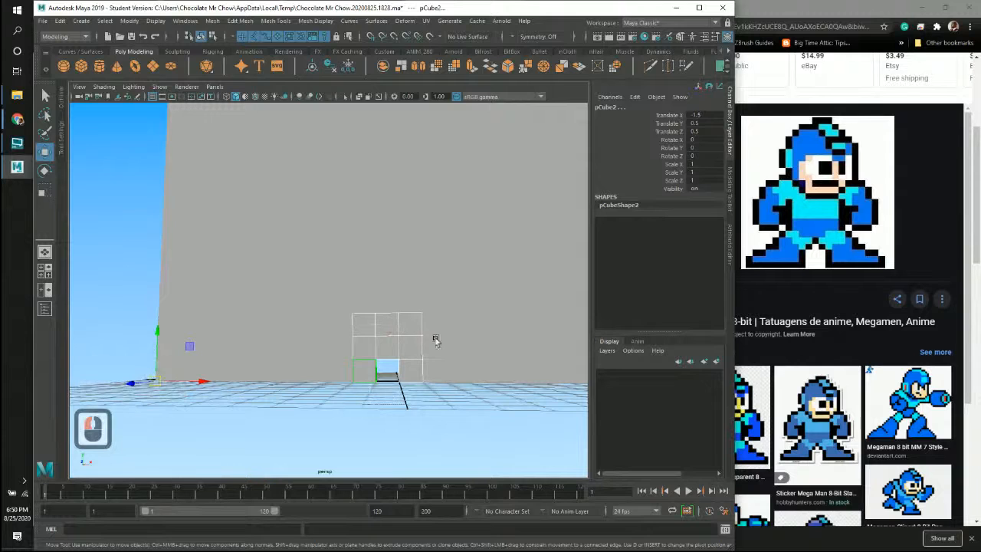
pyautogui.press('BackSpace')
pyautogui.click(385, 310)
pyautogui.press('BackSpace')
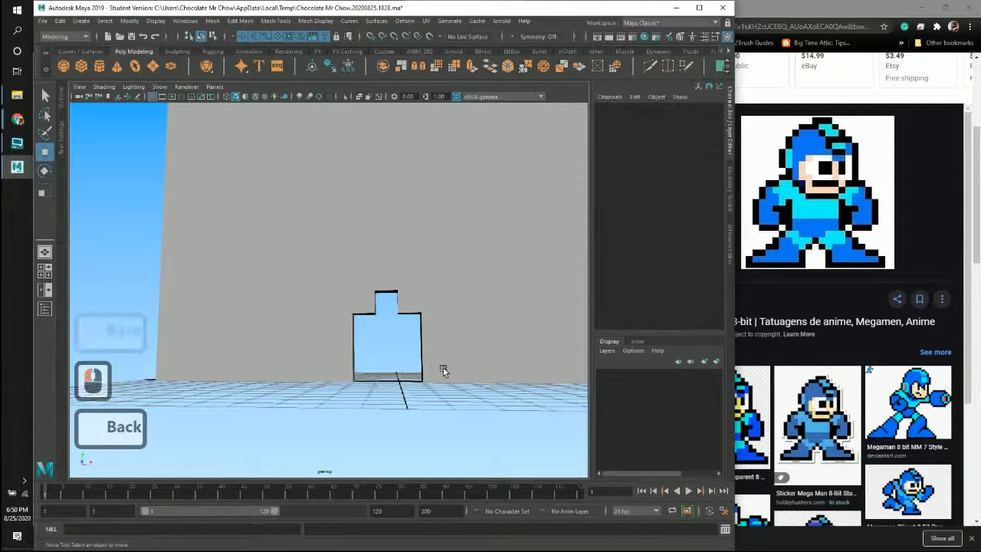
# Step: Delete the cube on the wall's positive X edge in the third row from the ground
pyautogui.keyDown('alt'); pyautogui.moveTo(536, 384); pyautogui.dragTo(394, 393, button='middle'); pyautogui.keyUp('alt')
pyautogui.keyDown('alt'); pyautogui.moveTo(454, 380); pyautogui.dragTo(477, 388, button='middle'); pyautogui.keyUp('alt')
pyautogui.click(467, 357)
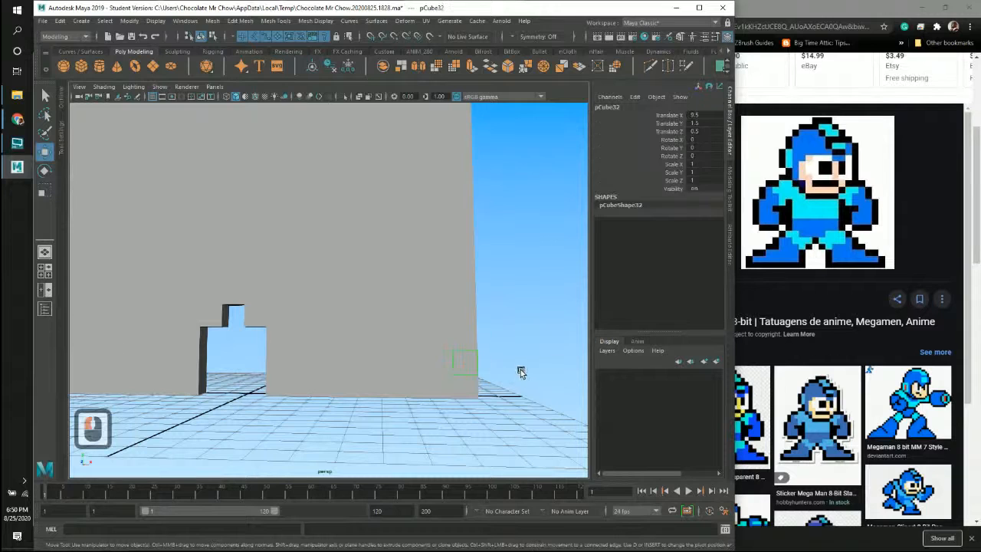
pyautogui.click(472, 343)
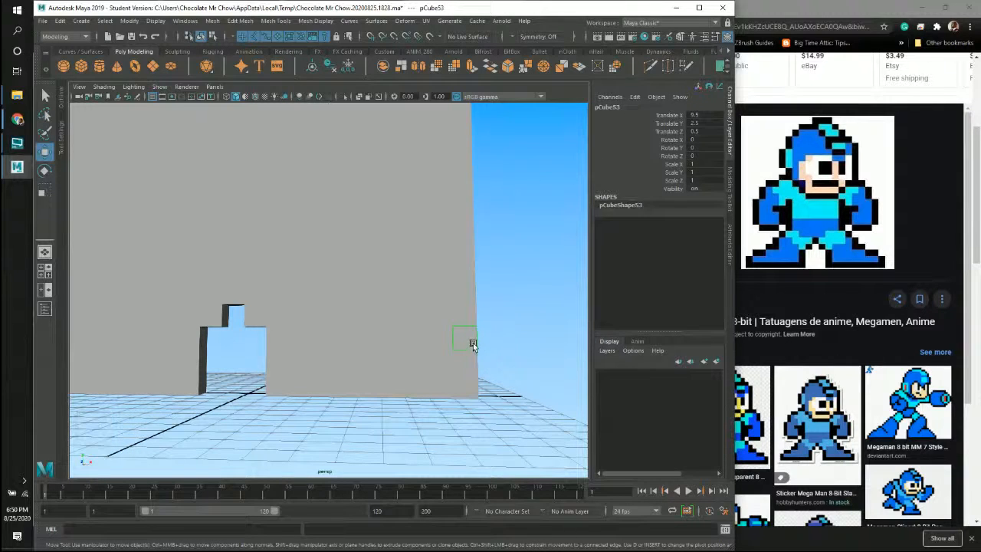
pyautogui.press('BackSpace')
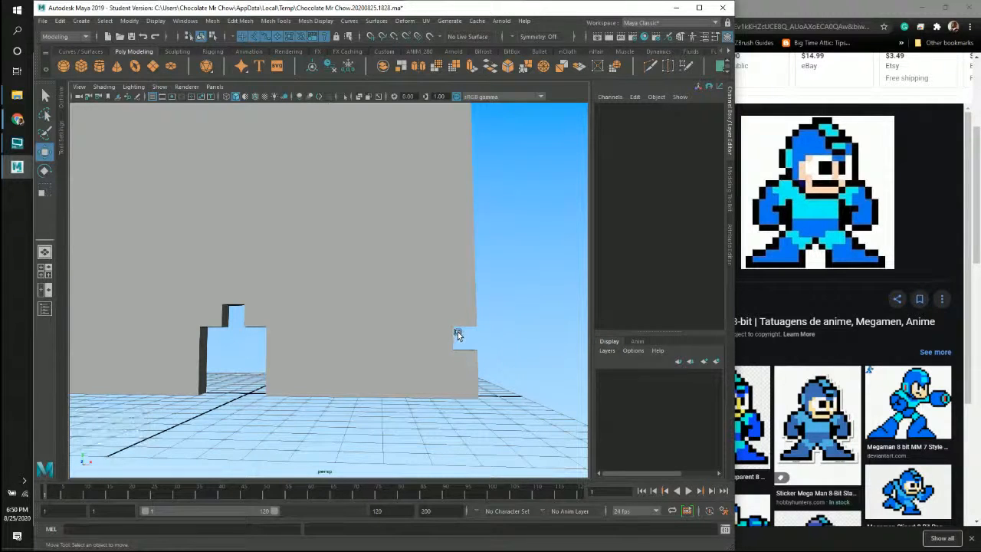
# Step: Delete the two adjacent fourth-row cubes diagonally above and inward from the notch in the positive X edge
pyautogui.click(431, 313)
pyautogui.click(412, 316)
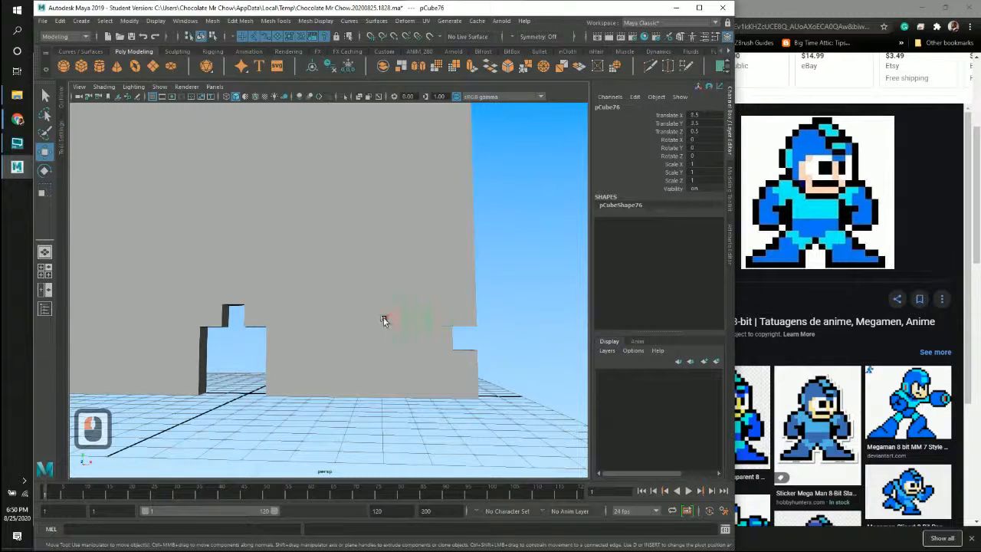
pyautogui.press('BackSpace')
pyautogui.click(435, 313)
pyautogui.press('BackSpace')
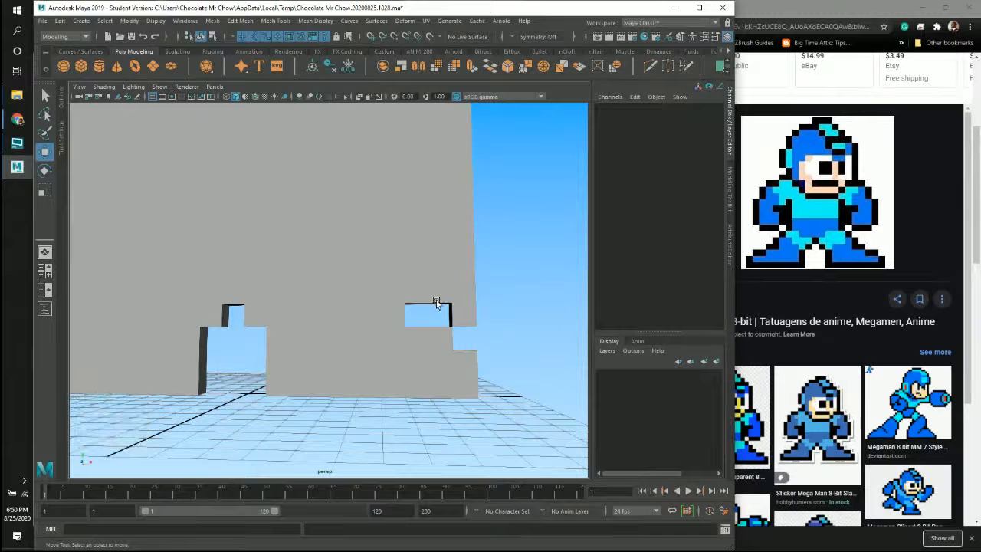
# Step: Select three cubes stepping diagonally up and inward from the two-cube gap, plus the sixth-row cubes out to the positive X edge
pyautogui.moveTo(452, 312)
pyautogui.keyDown('alt'); pyautogui.mouseDown(button='middle')
pyautogui.moveTo(490, 302)
pyautogui.moveTo(445, 299)
pyautogui.mouseUp(button='middle'); pyautogui.keyUp('alt')
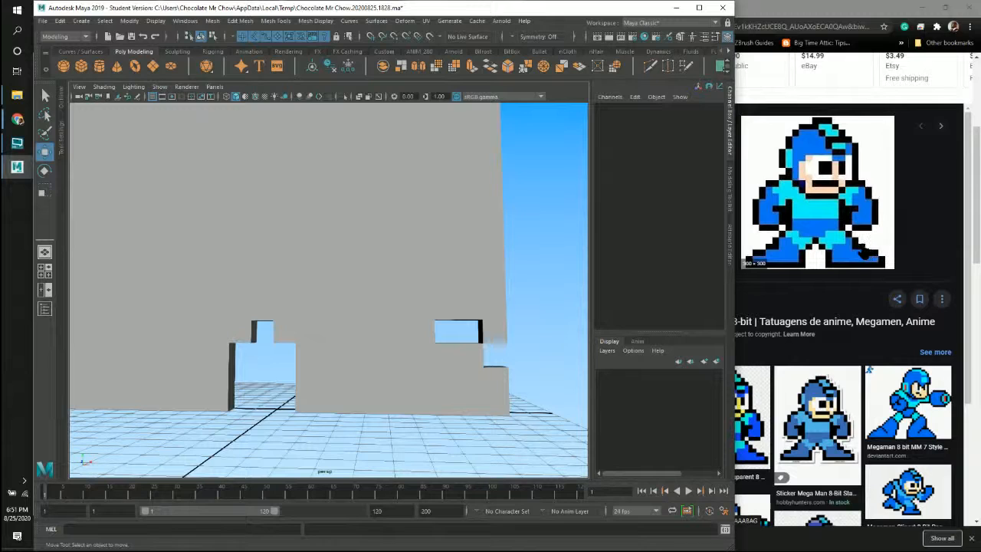
pyautogui.keyDown('shift'); pyautogui.click(419, 315); pyautogui.keyUp('shift')
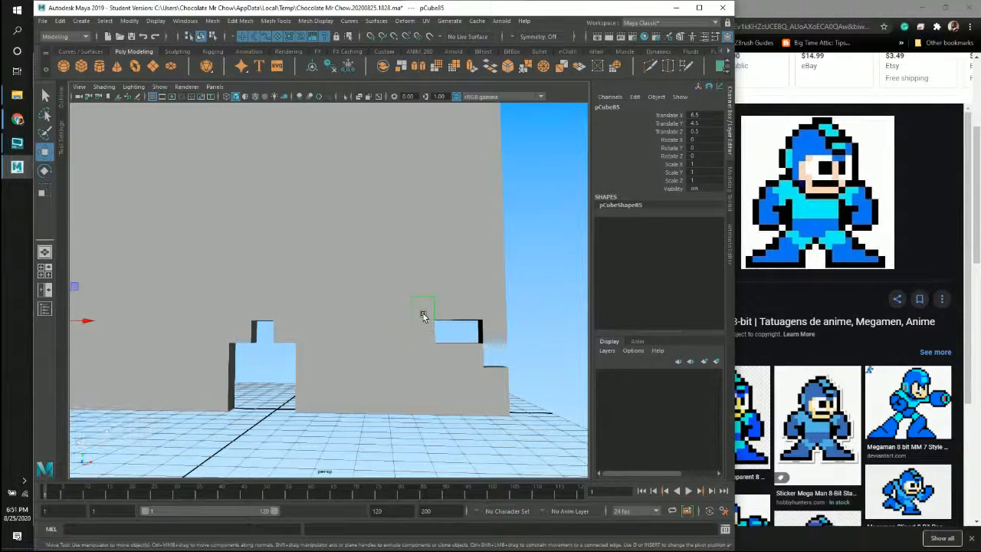
pyautogui.keyDown('shift'); pyautogui.moveTo(420, 306); pyautogui.dragTo(396, 286); pyautogui.keyUp('shift')
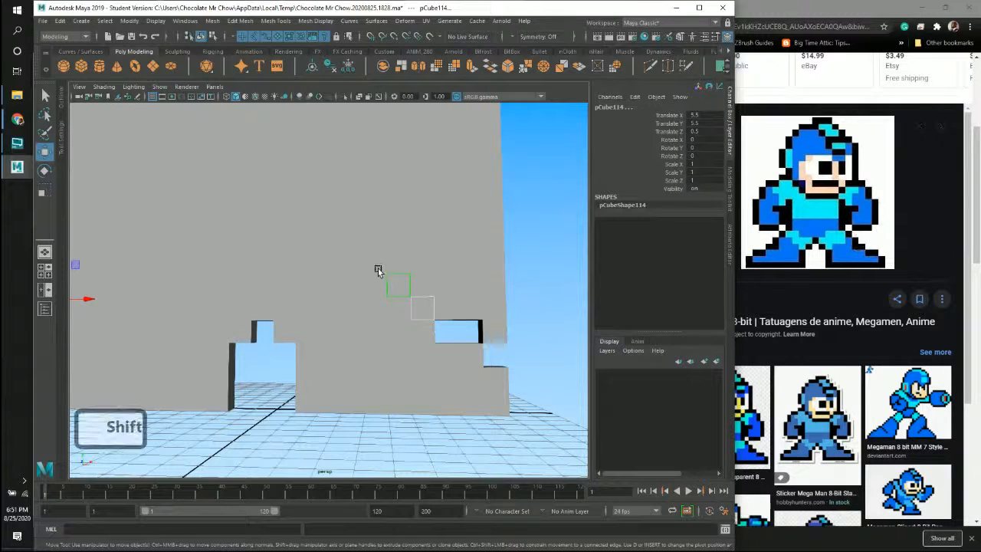
pyautogui.keyDown('shift'); pyautogui.moveTo(377, 269); pyautogui.dragTo(354, 245); pyautogui.keyUp('shift')
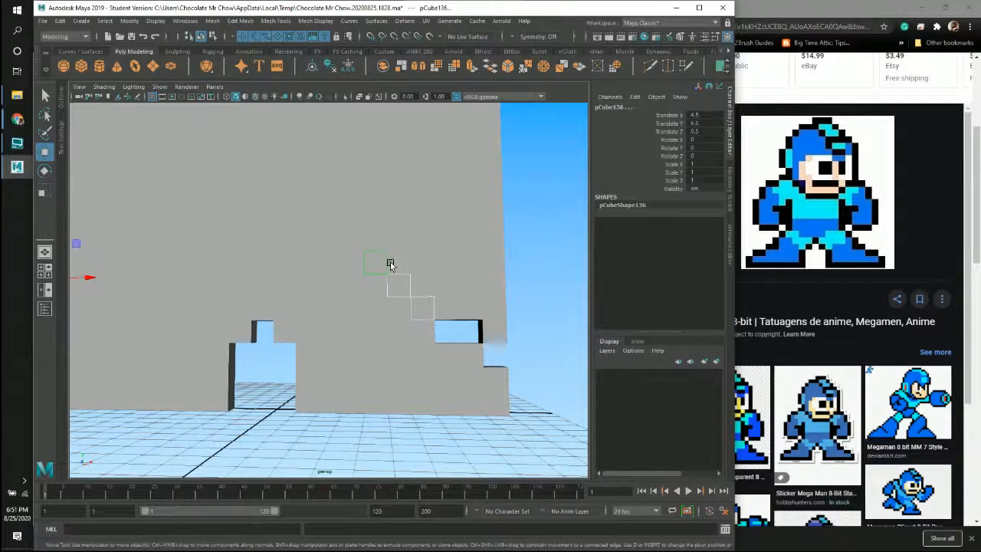
pyautogui.keyDown('shift'); pyautogui.moveTo(424, 287); pyautogui.dragTo(473, 290); pyautogui.keyUp('shift')
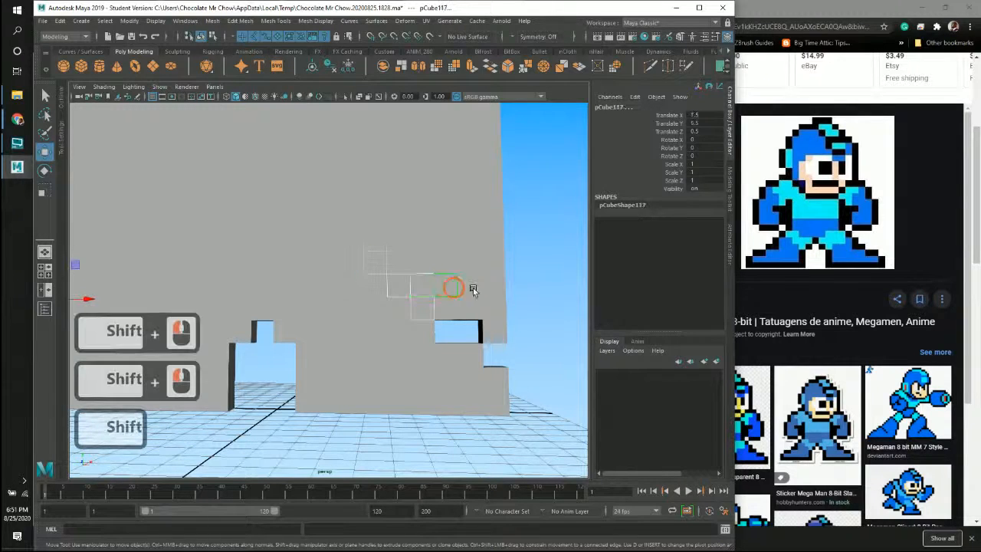
pyautogui.keyDown('shift'); pyautogui.click(484, 286); pyautogui.keyUp('shift')
pyautogui.keyDown('shift'); pyautogui.click(468, 285); pyautogui.keyUp('shift')
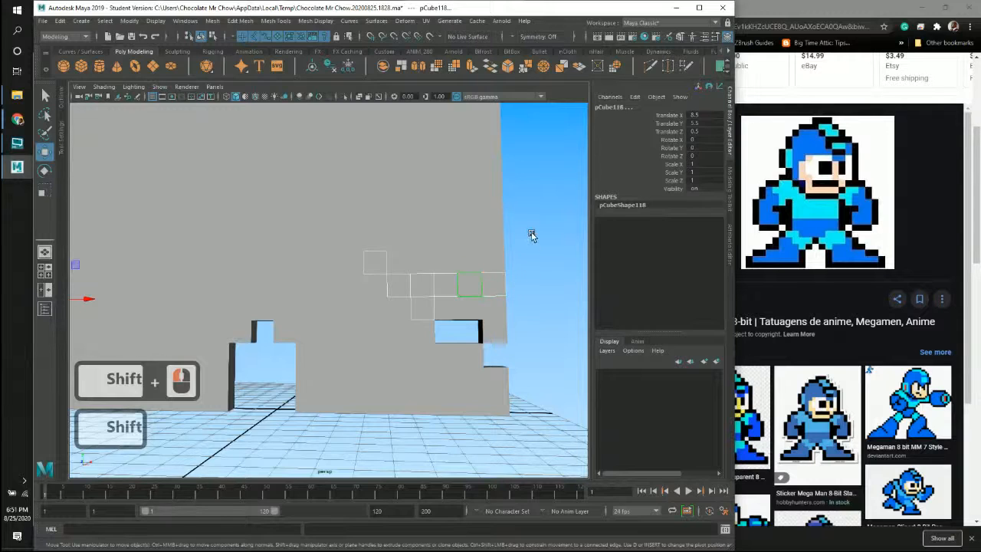
# Step: Add the positive X edge cubes in the seventh and twelfth rows to the selection, and show the four-view layout
pyautogui.keyDown('alt'); pyautogui.moveTo(532, 235); pyautogui.dragTo(519, 355, button='middle'); pyautogui.keyUp('alt')
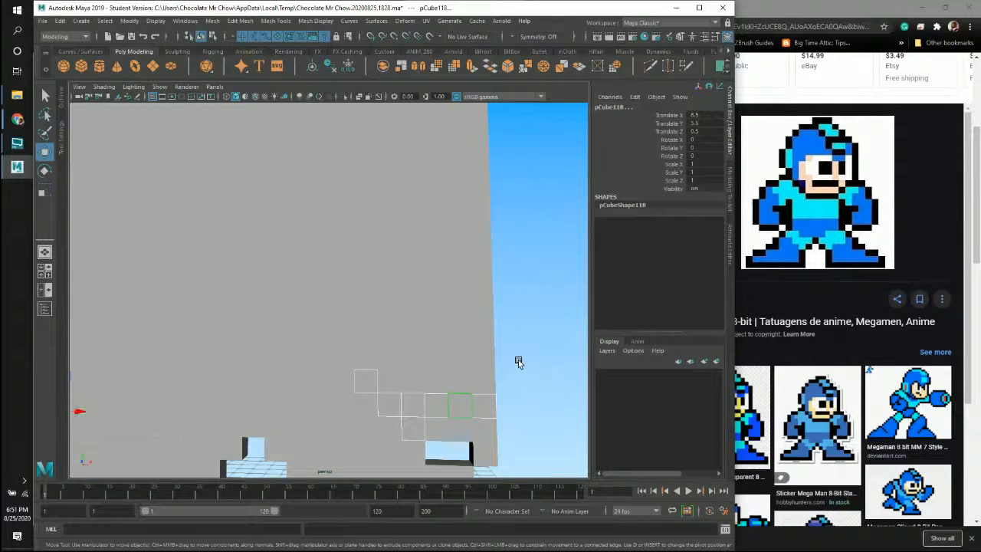
pyautogui.click(526, 344)
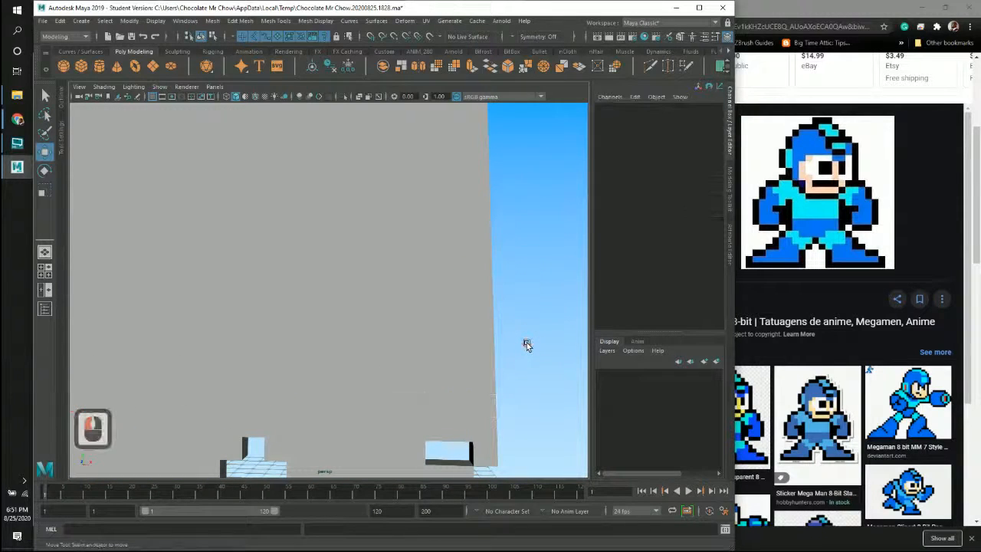
pyautogui.hotkey('ctrl', 'z')
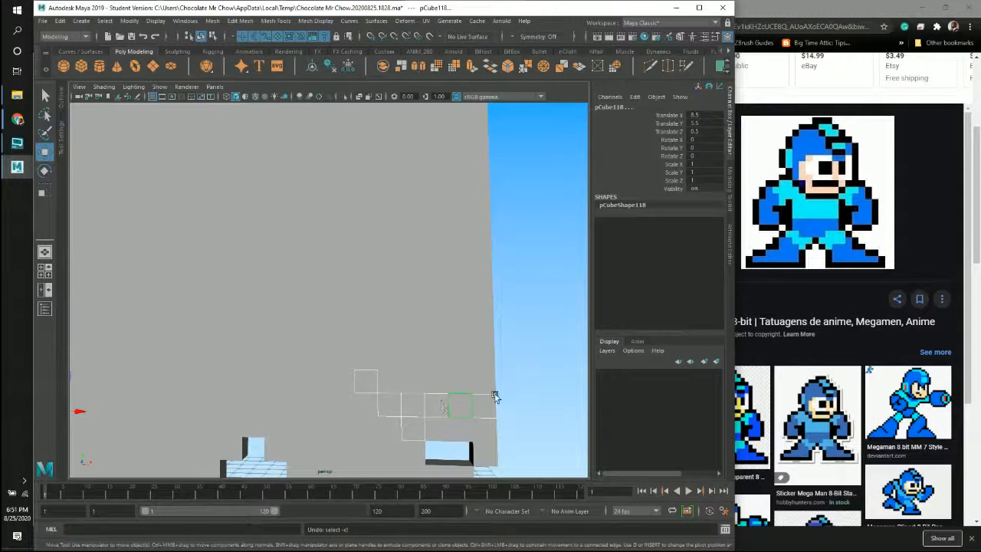
pyautogui.keyDown('shift'); pyautogui.moveTo(483, 383); pyautogui.dragTo(542, 383); pyautogui.keyUp('shift')
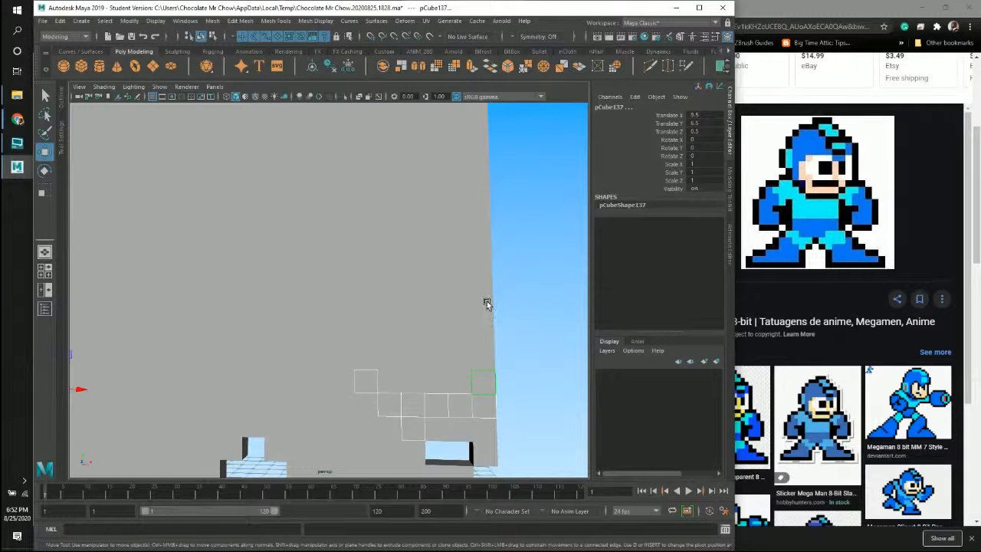
pyautogui.keyDown('shift'); pyautogui.moveTo(482, 261); pyautogui.dragTo(492, 302); pyautogui.keyUp('shift')
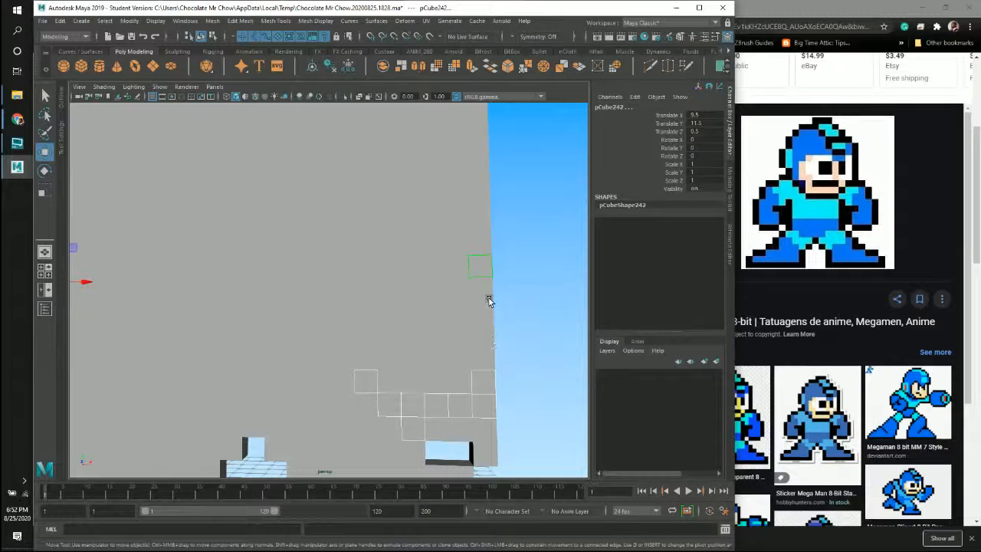
pyautogui.press('alt')
pyautogui.keyDown('alt'); pyautogui.moveTo(483, 260); pyautogui.dragTo(445, 279, button='right'); pyautogui.keyUp('alt')
pyautogui.press('space')
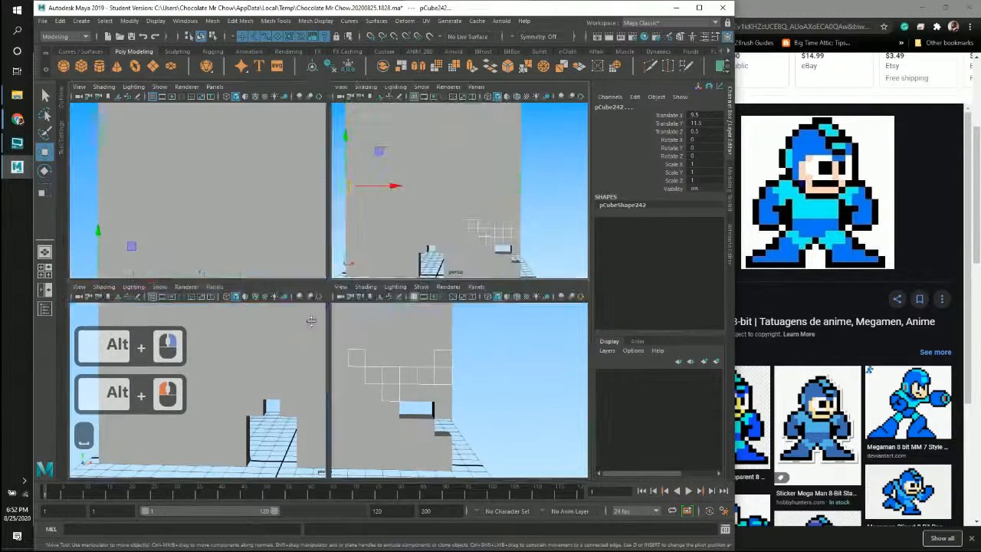
# Step: In the front view, add the stair-stepped shoulder cubes and the column above them up to the top edge to the selection, then delete the selection
pyautogui.press('space')
pyautogui.keyDown('alt'); pyautogui.moveTo(284, 385); pyautogui.dragTo(460, 342, button='middle'); pyautogui.keyUp('alt')
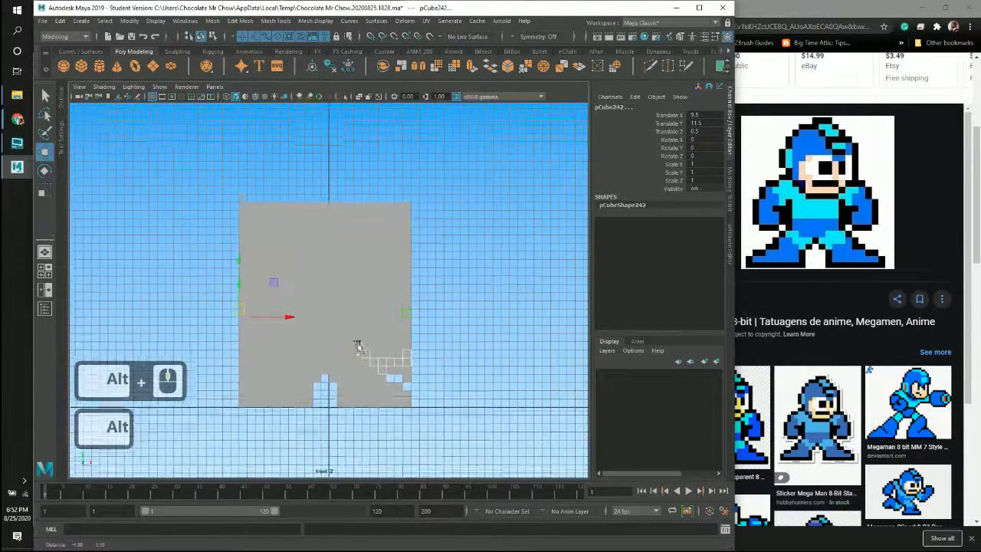
pyautogui.keyDown('alt'); pyautogui.moveTo(357, 341); pyautogui.dragTo(475, 399, button='right'); pyautogui.keyUp('alt')
pyautogui.keyDown('alt'); pyautogui.moveTo(418, 360); pyautogui.dragTo(386, 268, button='middle'); pyautogui.keyUp('alt')
pyautogui.keyDown('alt'); pyautogui.moveTo(352, 330); pyautogui.dragTo(438, 351, button='right'); pyautogui.keyUp('alt')
pyautogui.keyDown('alt'); pyautogui.moveTo(438, 351); pyautogui.dragTo(359, 324, button='middle'); pyautogui.keyUp('alt')
pyautogui.keyDown('alt'); pyautogui.moveTo(408, 254); pyautogui.dragTo(409, 269, button='middle'); pyautogui.keyUp('alt')
pyautogui.keyDown('alt'); pyautogui.moveTo(403, 306); pyautogui.dragTo(500, 310, button='right'); pyautogui.keyUp('alt')
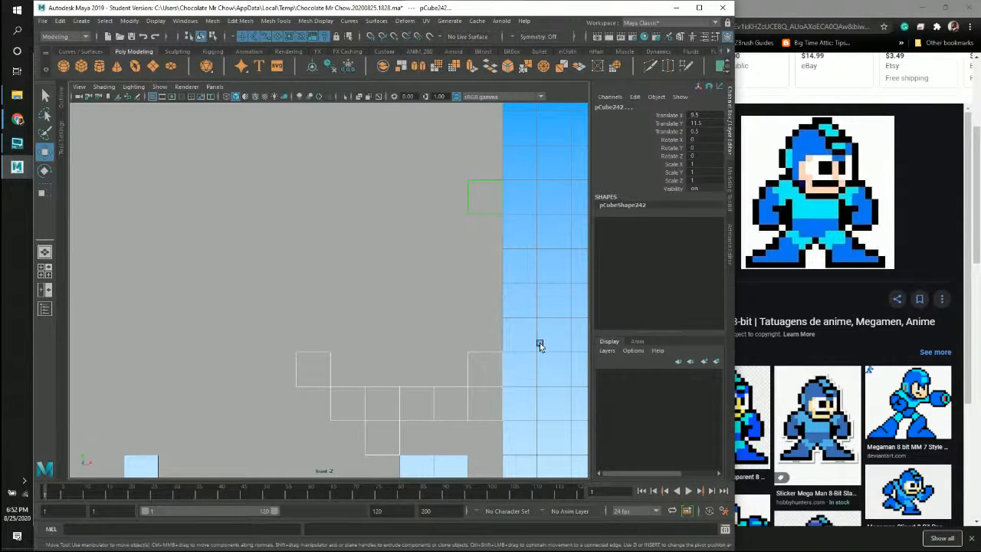
pyautogui.keyDown('alt'); pyautogui.moveTo(407, 313); pyautogui.dragTo(449, 342, button='middle'); pyautogui.keyUp('alt')
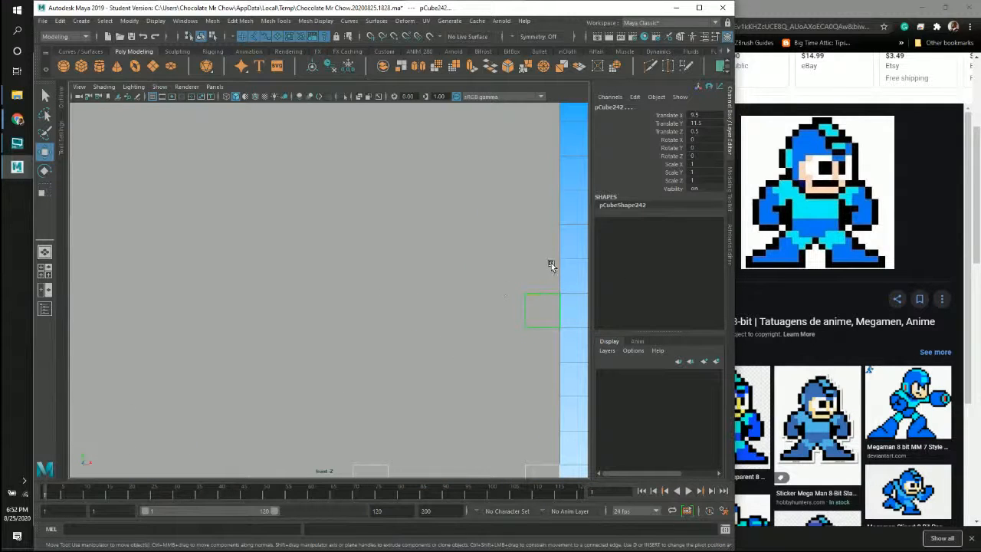
pyautogui.keyDown('shift'); pyautogui.moveTo(547, 271); pyautogui.dragTo(549, 242, button='middle'); pyautogui.keyUp('shift')
pyautogui.keyDown('shift'); pyautogui.moveTo(497, 231); pyautogui.dragTo(569, 254, button='middle'); pyautogui.keyUp('shift')
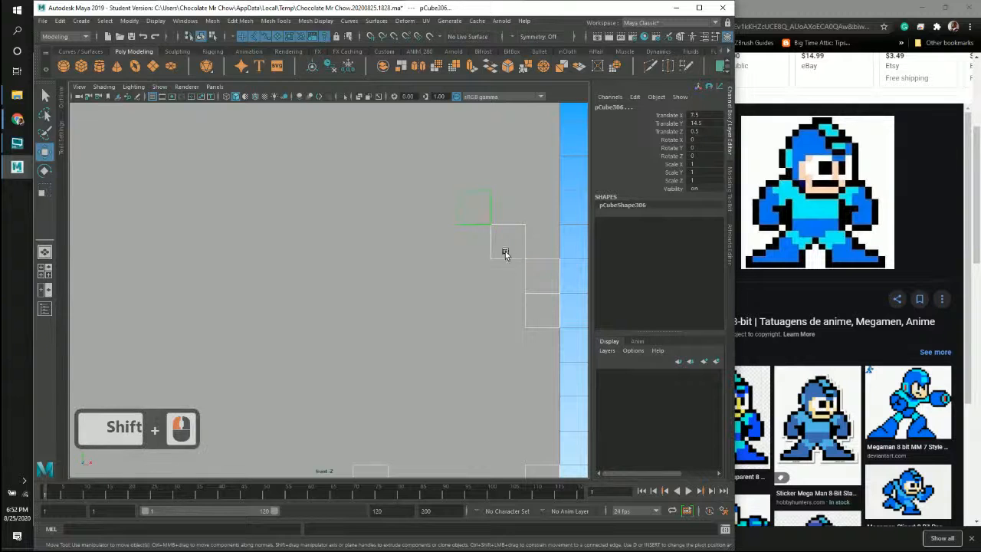
pyautogui.keyDown('alt'); pyautogui.moveTo(506, 254); pyautogui.dragTo(418, 311, button='middle'); pyautogui.keyUp('alt')
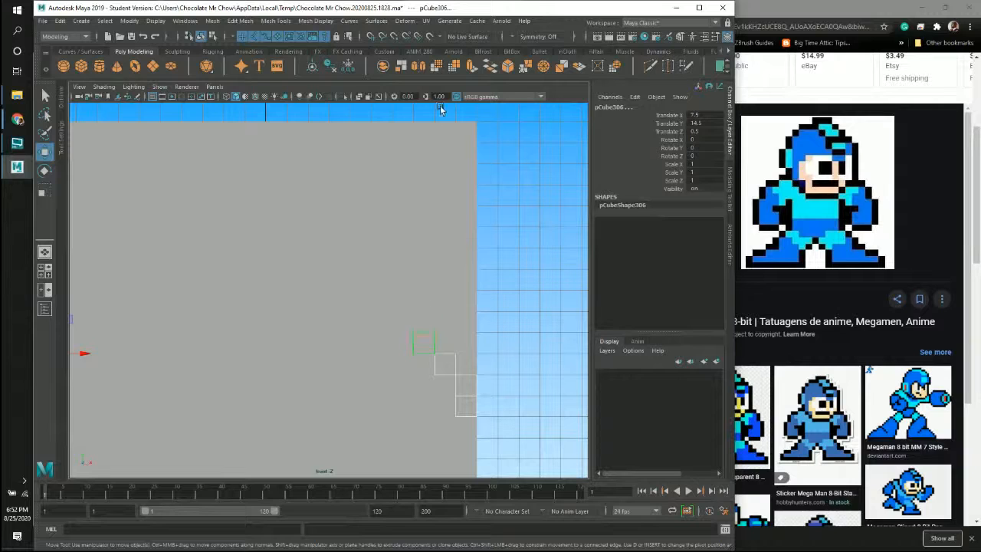
pyautogui.press('shift')
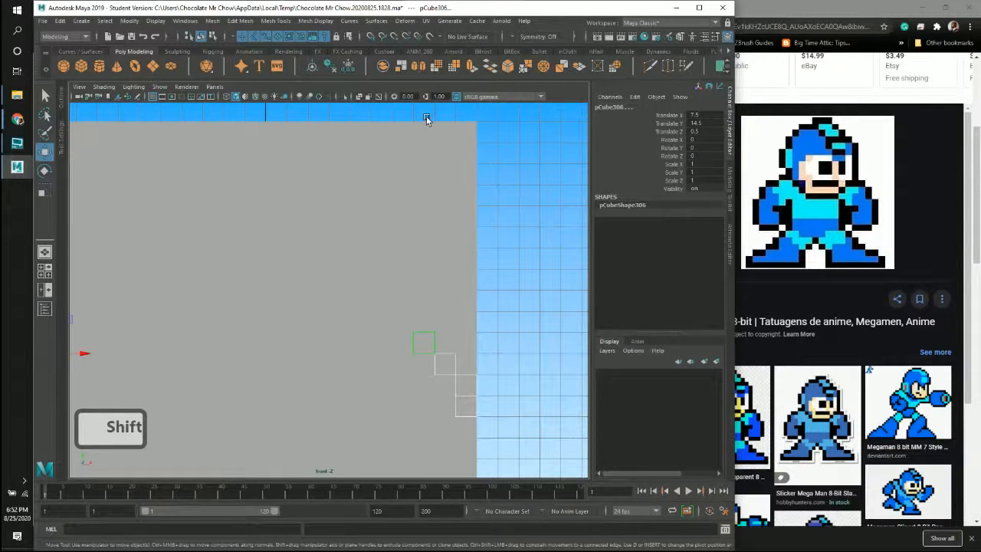
pyautogui.press('ctrl')
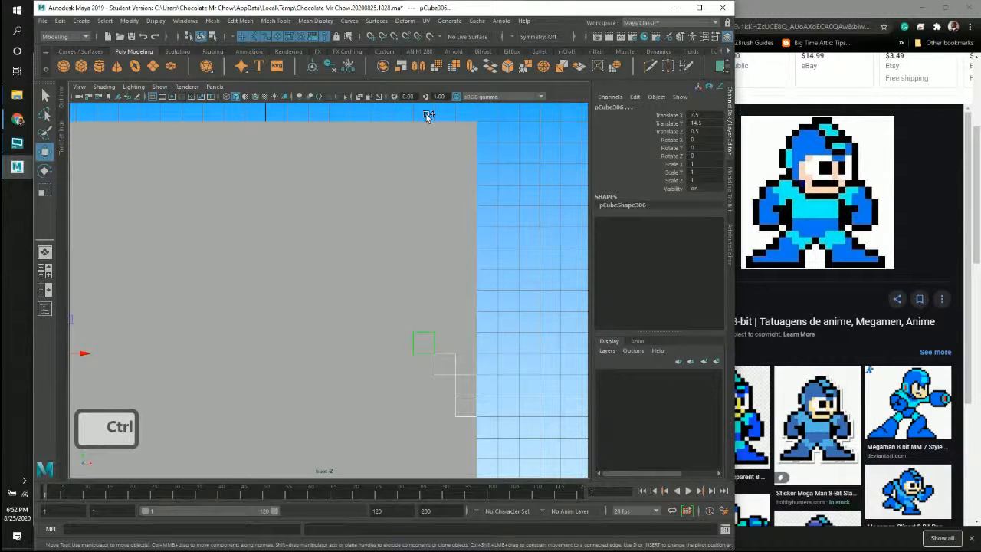
pyautogui.keyDown('ctrl'); pyautogui.moveTo(427, 114); pyautogui.dragTo(423, 338); pyautogui.keyUp('ctrl')
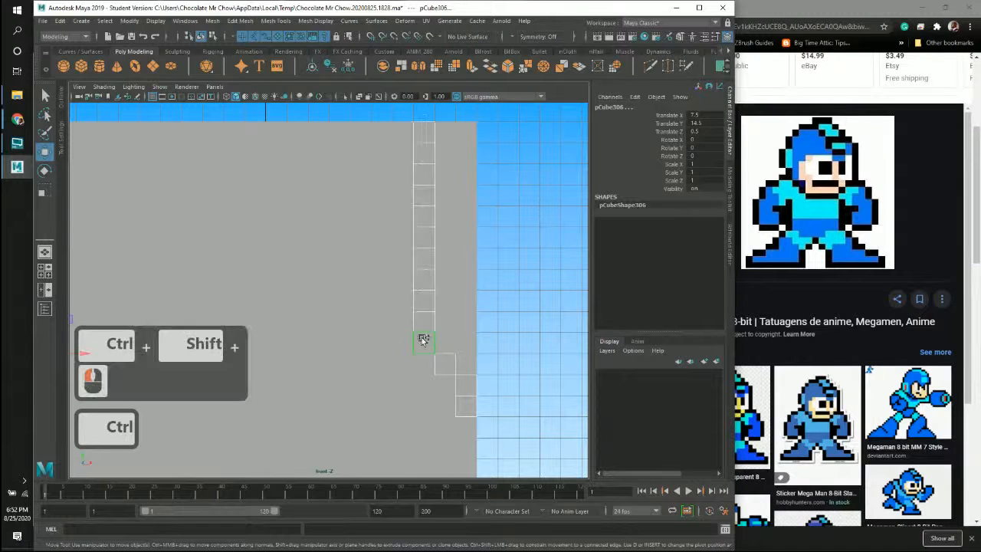
pyautogui.keyDown('alt'); pyautogui.moveTo(548, 348); pyautogui.dragTo(549, 290, button='middle'); pyautogui.keyUp('alt')
pyautogui.keyDown('alt'); pyautogui.moveTo(453, 306); pyautogui.dragTo(302, 308, button='right'); pyautogui.keyUp('alt')
pyautogui.keyDown('alt'); pyautogui.moveTo(407, 325); pyautogui.dragTo(349, 329, button='right'); pyautogui.keyUp('alt')
pyautogui.keyDown('alt'); pyautogui.moveTo(372, 333); pyautogui.dragTo(420, 340, button='middle'); pyautogui.keyUp('alt')
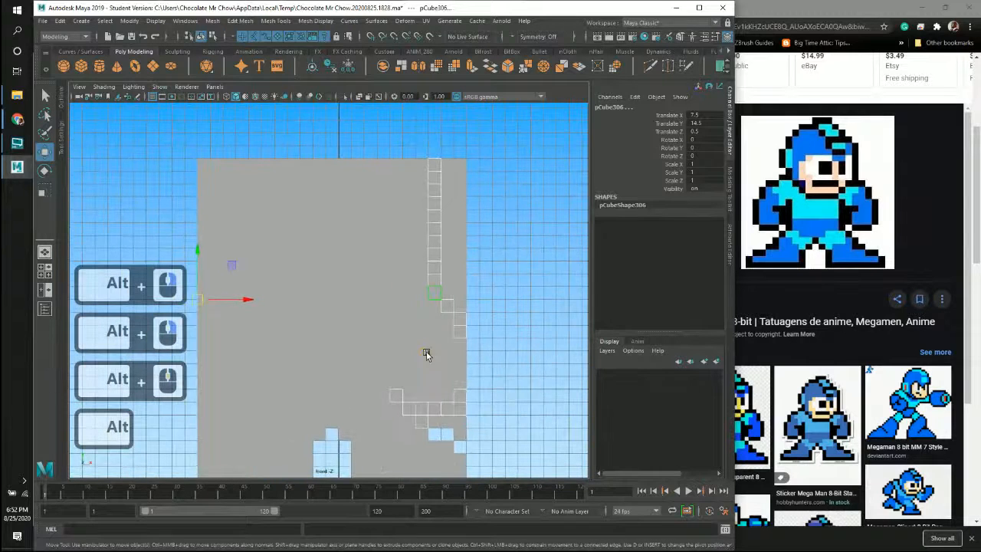
pyautogui.press('BackSpace')
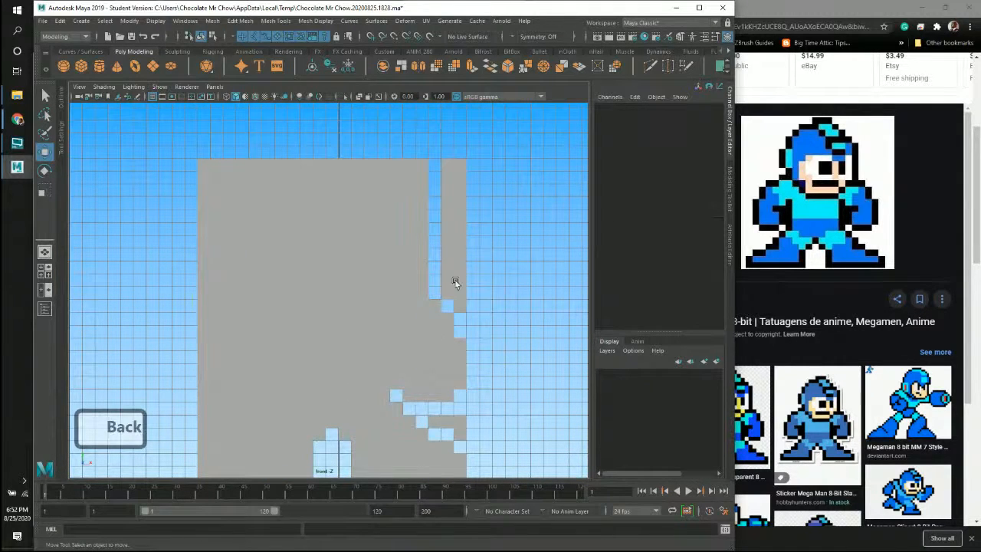
# Step: Delete the four leftover cubes in the gap between the hand and the foot at the grid's right edge
pyautogui.keyDown('alt'); pyautogui.moveTo(452, 401); pyautogui.dragTo(449, 346, button='middle'); pyautogui.keyUp('alt')
pyautogui.click(453, 358)
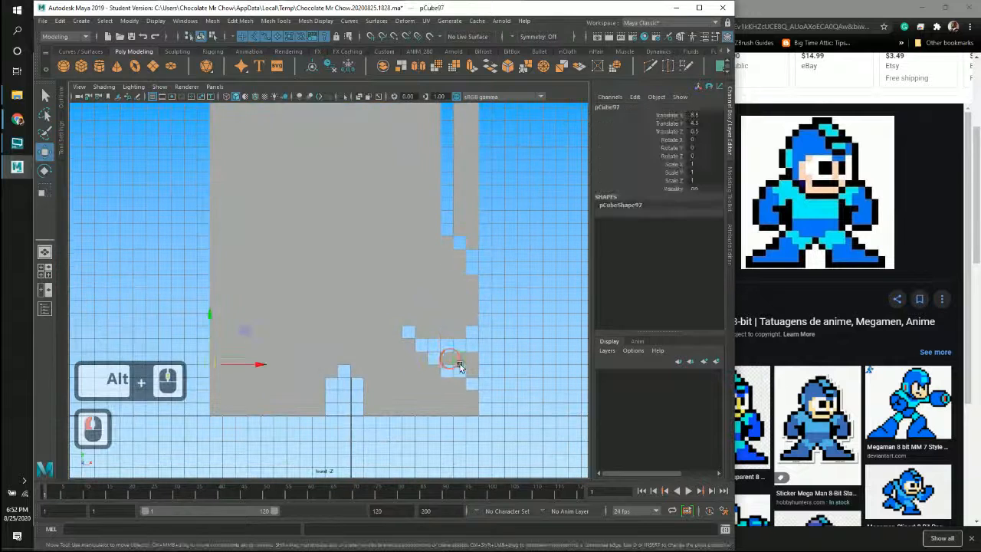
pyautogui.press('q')
pyautogui.keyDown('shift'); pyautogui.click(463, 359); pyautogui.keyUp('shift')
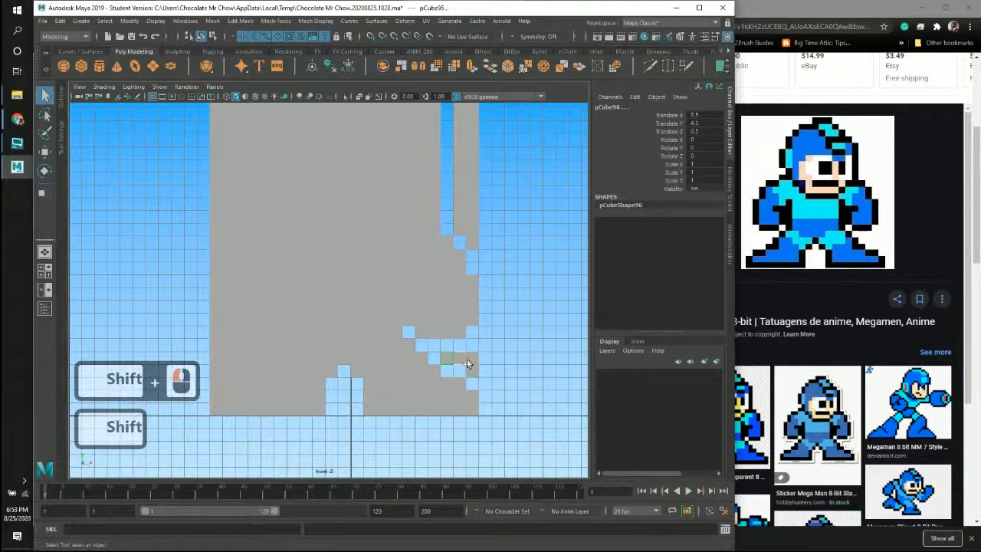
pyautogui.keyDown('shift'); pyautogui.click(475, 358); pyautogui.keyUp('shift')
pyautogui.keyDown('shift'); pyautogui.click(474, 370); pyautogui.keyUp('shift')
pyautogui.press('BackSpace')
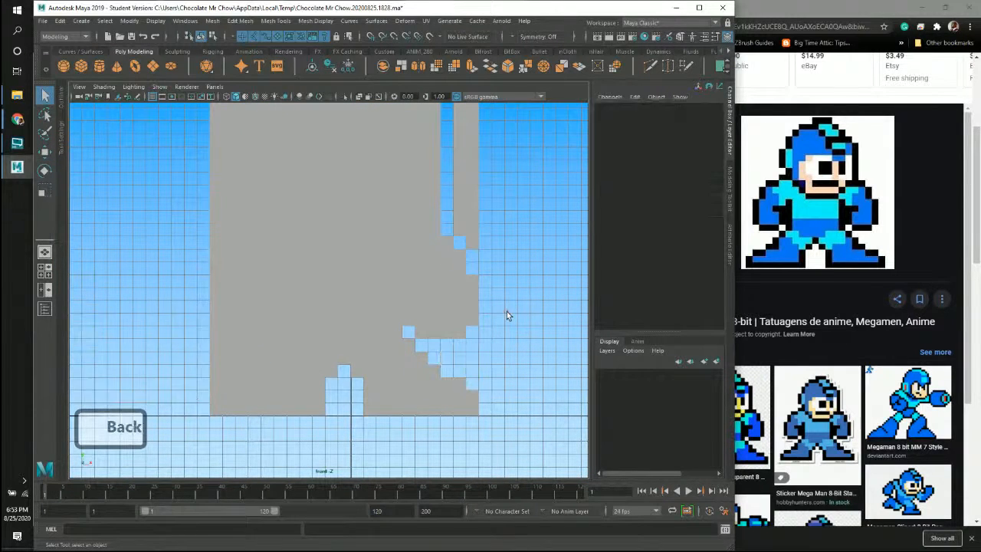
# Step: Delete the leftover block of cubes outside the cleared column, including the single stray cube above the shoulder
pyautogui.keyDown('alt'); pyautogui.moveTo(497, 223); pyautogui.dragTo(484, 304, button='middle'); pyautogui.keyUp('alt')
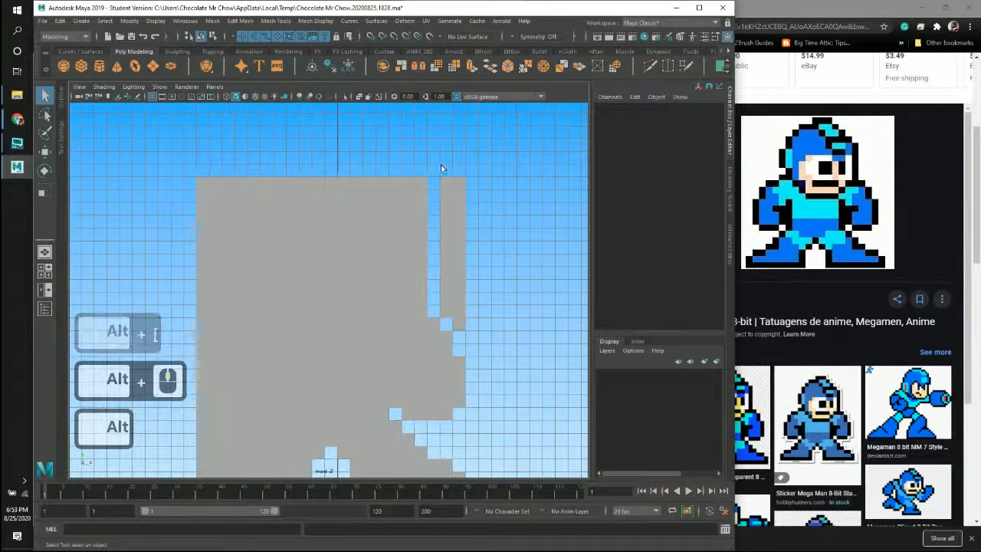
pyautogui.moveTo(436, 172); pyautogui.dragTo(449, 197)
pyautogui.moveTo(491, 308); pyautogui.dragTo(493, 312)
pyautogui.press('BackSpace')
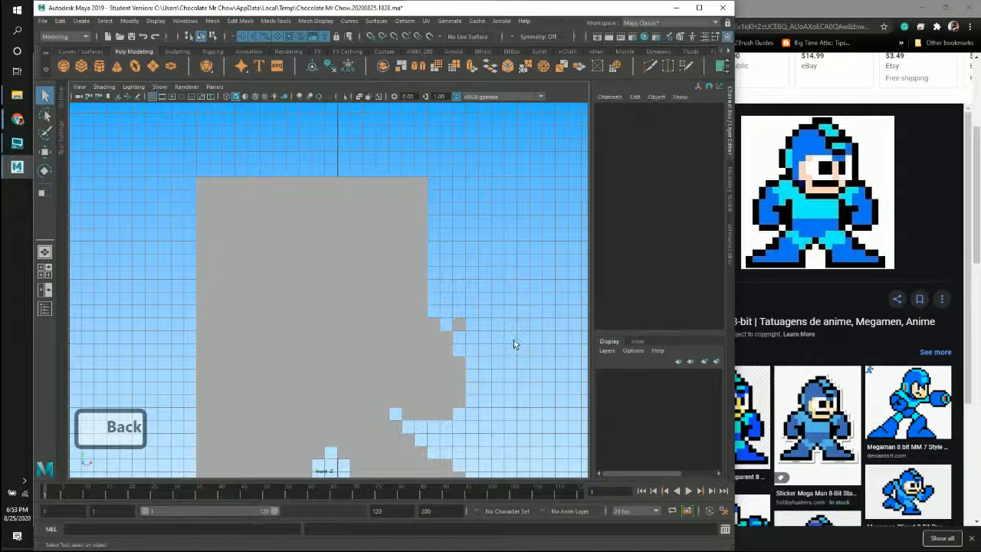
pyautogui.click(460, 323)
pyautogui.press('BackSpace')
# Step: Delete a diagonal staircase of five cubes across the upper-right corner to outline that side of the helmet
pyautogui.moveTo(427, 296)
pyautogui.keyDown('alt'); pyautogui.mouseDown(button='middle')
pyautogui.moveTo(467, 278)
pyautogui.moveTo(462, 309)
pyautogui.moveTo(434, 285)
pyautogui.moveTo(424, 297)
pyautogui.mouseUp(button='middle'); pyautogui.keyUp('alt')
pyautogui.keyDown('alt'); pyautogui.moveTo(468, 241); pyautogui.dragTo(479, 232, button='right'); pyautogui.keyUp('alt')
pyautogui.keyDown('alt'); pyautogui.moveTo(479, 232); pyautogui.dragTo(486, 259, button='middle'); pyautogui.keyUp('alt')
pyautogui.keyDown('alt'); pyautogui.moveTo(349, 219); pyautogui.dragTo(393, 247, button='right'); pyautogui.keyUp('alt')
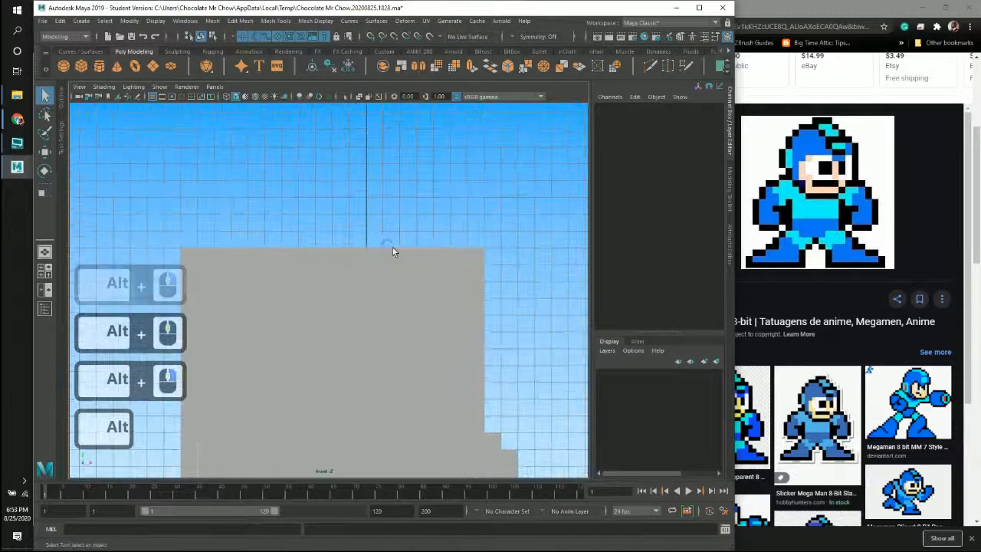
pyautogui.keyDown('alt'); pyautogui.moveTo(392, 248); pyautogui.dragTo(361, 212, button='middle'); pyautogui.keyUp('alt')
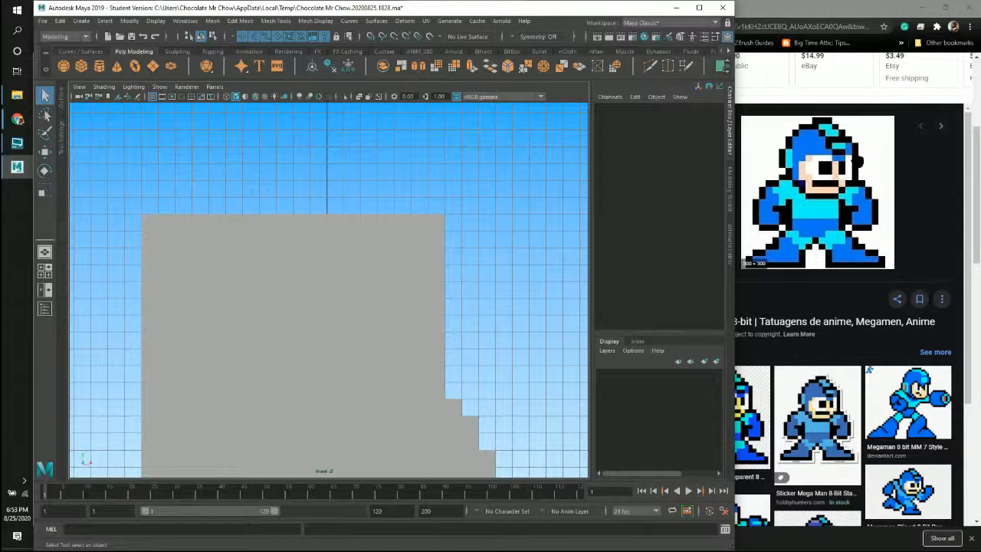
pyautogui.keyDown('alt'); pyautogui.moveTo(456, 388); pyautogui.dragTo(460, 361, button='middle'); pyautogui.keyUp('alt')
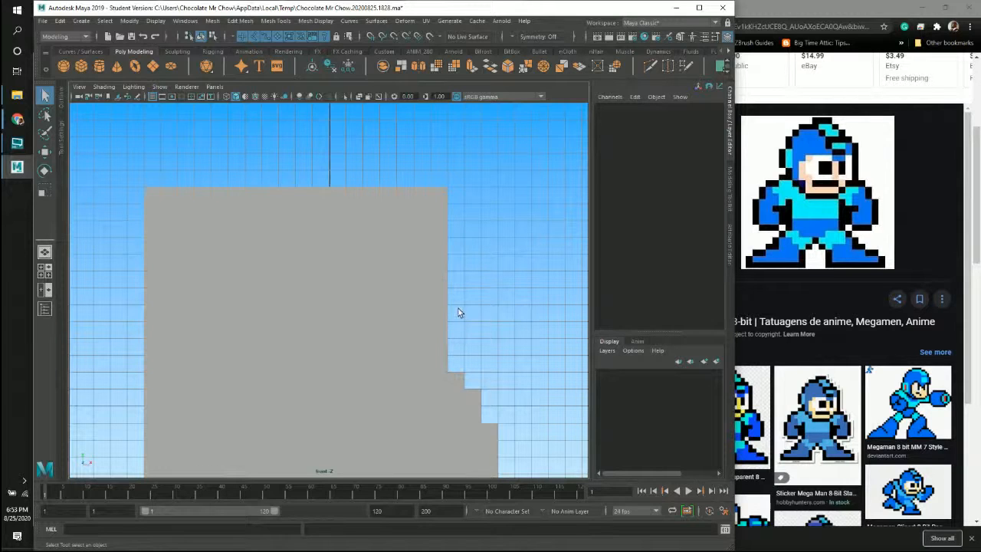
pyautogui.click(442, 267)
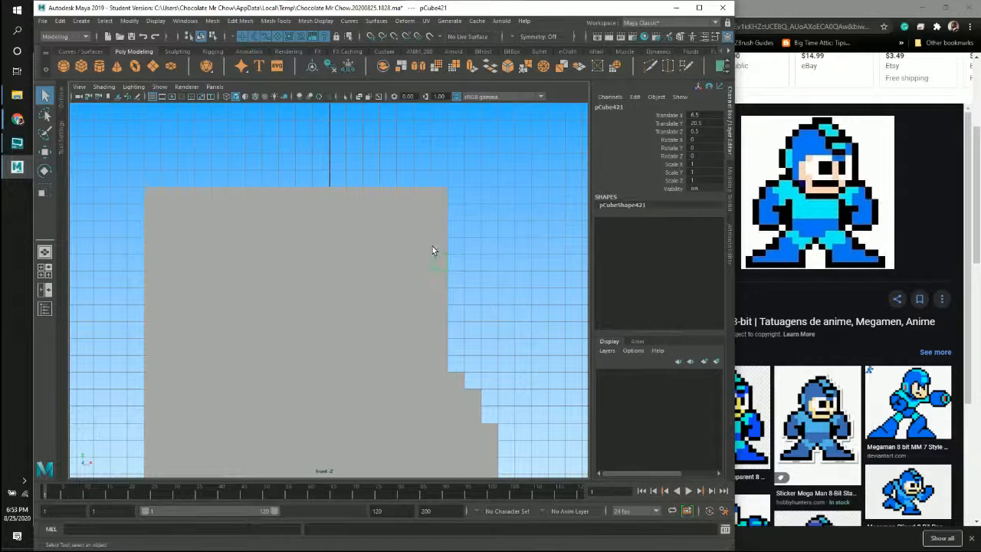
pyautogui.keyDown('shift'); pyautogui.click(407, 239); pyautogui.keyUp('shift')
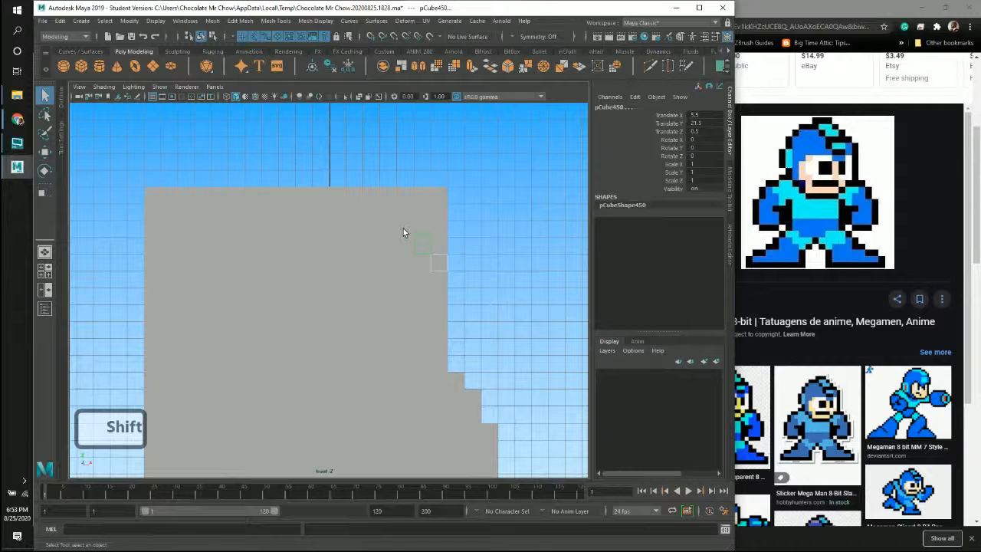
pyautogui.keyDown('shift'); pyautogui.click(403, 229); pyautogui.keyUp('shift')
pyautogui.keyDown('shift'); pyautogui.click(378, 212); pyautogui.keyUp('shift')
pyautogui.keyDown('shift'); pyautogui.click(370, 196); pyautogui.keyUp('shift')
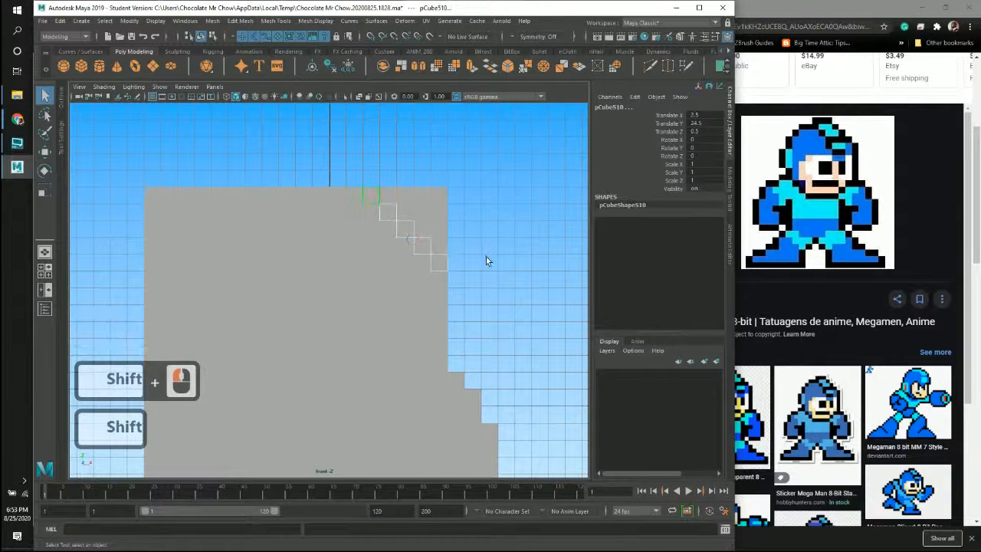
pyautogui.press('BackSpace')
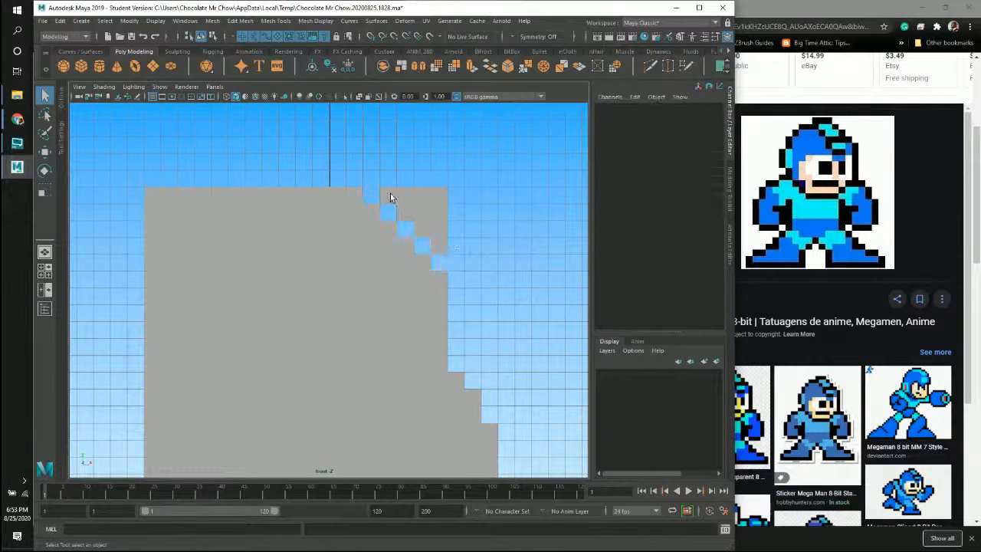
# Step: Delete the remaining triangle of corner cubes outside the helmet's right-hand diagonal
pyautogui.click(408, 200)
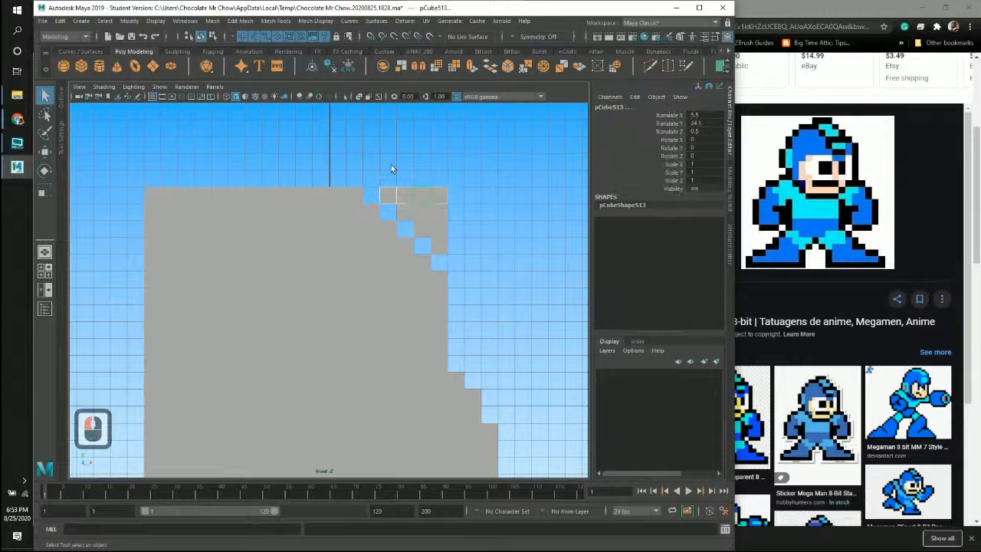
pyautogui.keyDown('shift'); pyautogui.moveTo(395, 171); pyautogui.dragTo(463, 204); pyautogui.keyUp('shift')
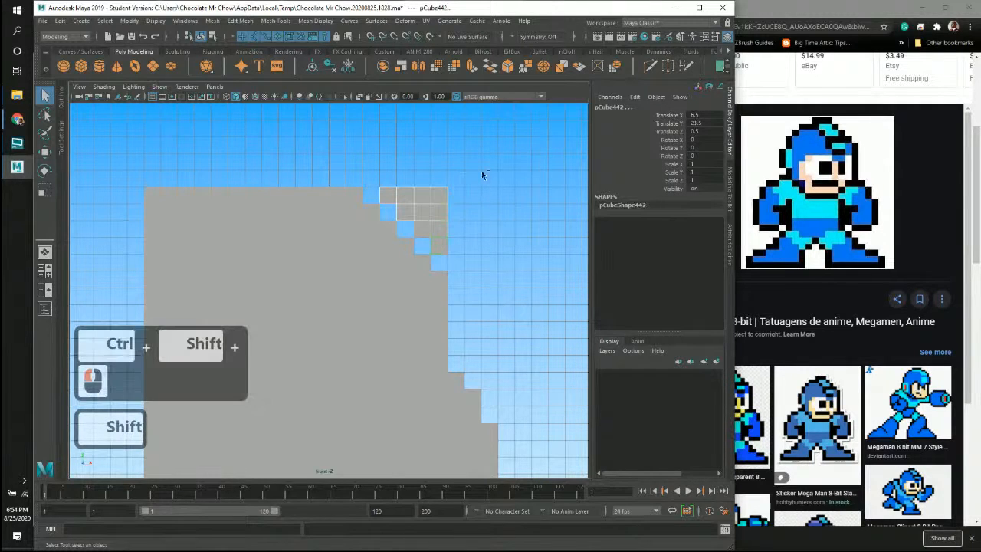
pyautogui.keyDown('ctrl'); pyautogui.keyDown('shift'); pyautogui.moveTo(420, 233); pyautogui.dragTo(470, 217); pyautogui.keyUp('shift'); pyautogui.keyUp('ctrl')
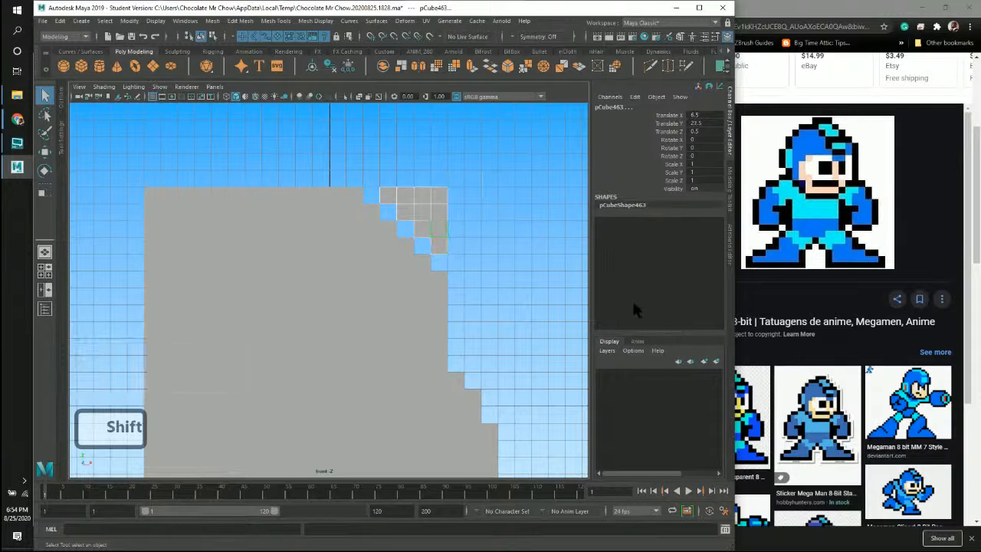
pyautogui.press('BackSpace')
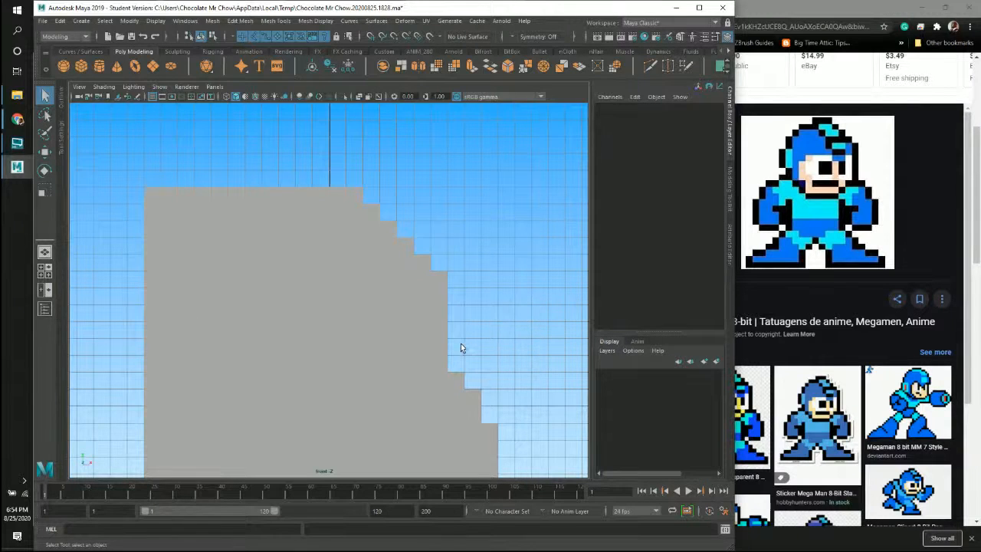
# Step: Delete a stepped line of ten cubes from the top row down the left side of the head, following the helmet outline in the reference
pyautogui.keyDown('alt'); pyautogui.moveTo(445, 330); pyautogui.dragTo(396, 194, button='middle'); pyautogui.keyUp('alt')
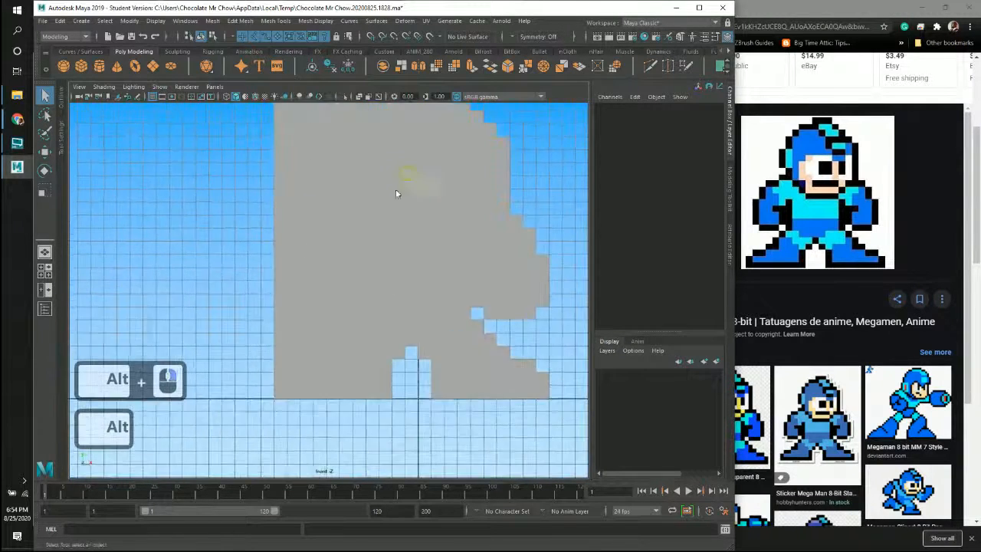
pyautogui.keyDown('alt'); pyautogui.moveTo(328, 157); pyautogui.dragTo(351, 253, button='middle'); pyautogui.keyUp('alt')
pyautogui.keyDown('alt'); pyautogui.moveTo(383, 215); pyautogui.dragTo(427, 213, button='right'); pyautogui.keyUp('alt')
pyautogui.keyDown('alt'); pyautogui.moveTo(430, 193); pyautogui.dragTo(421, 241, button='middle'); pyautogui.keyUp('alt')
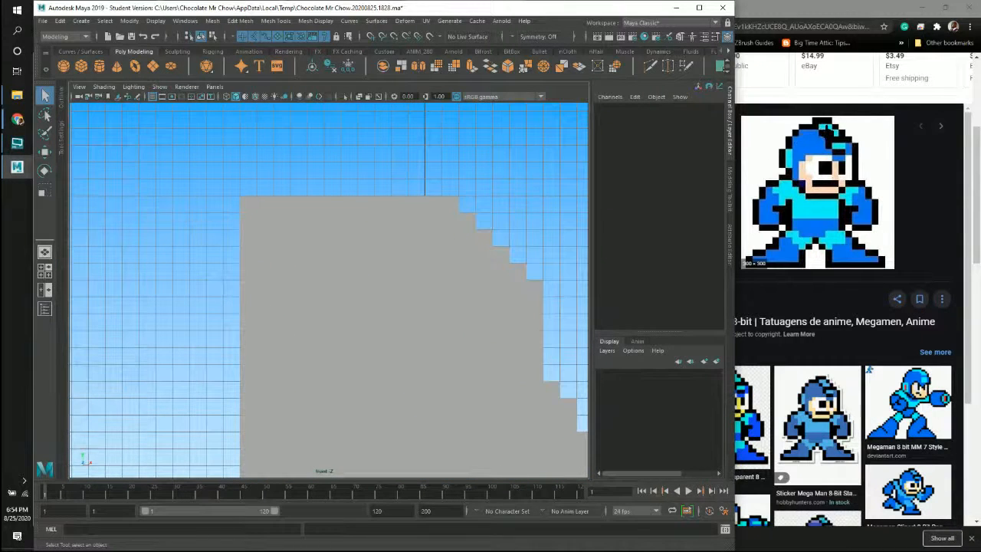
pyautogui.click(448, 203)
pyautogui.click(426, 205)
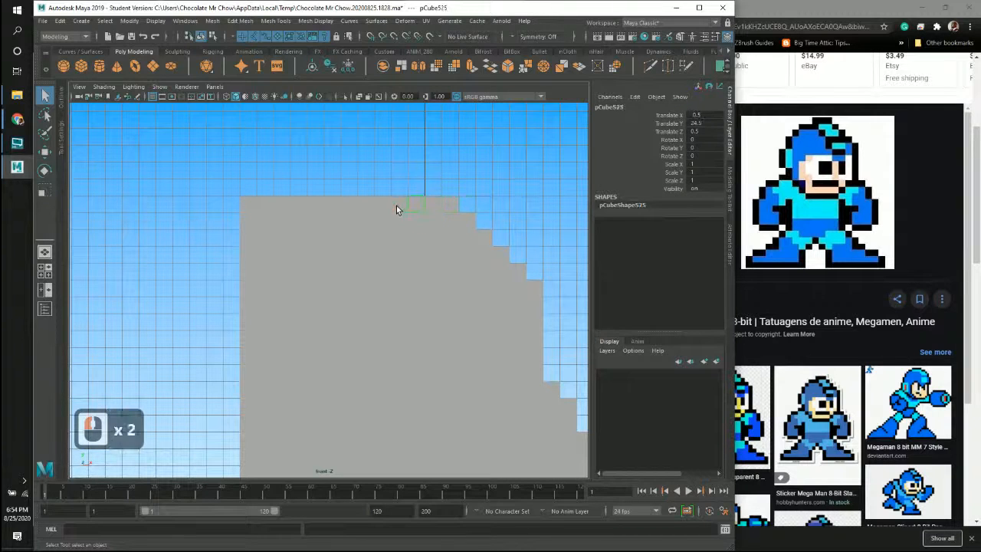
pyautogui.click(396, 206)
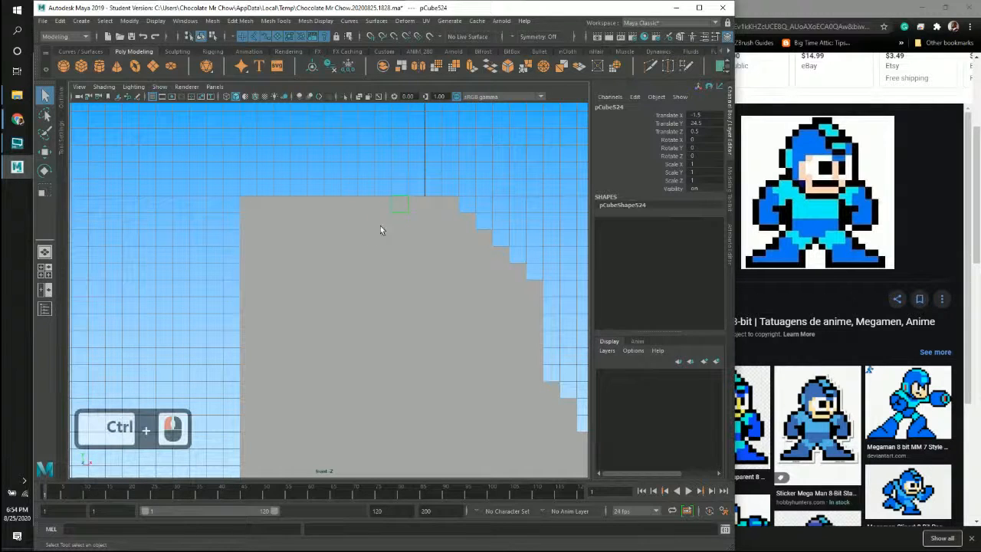
pyautogui.keyDown('shift'); pyautogui.click(377, 221); pyautogui.keyUp('shift')
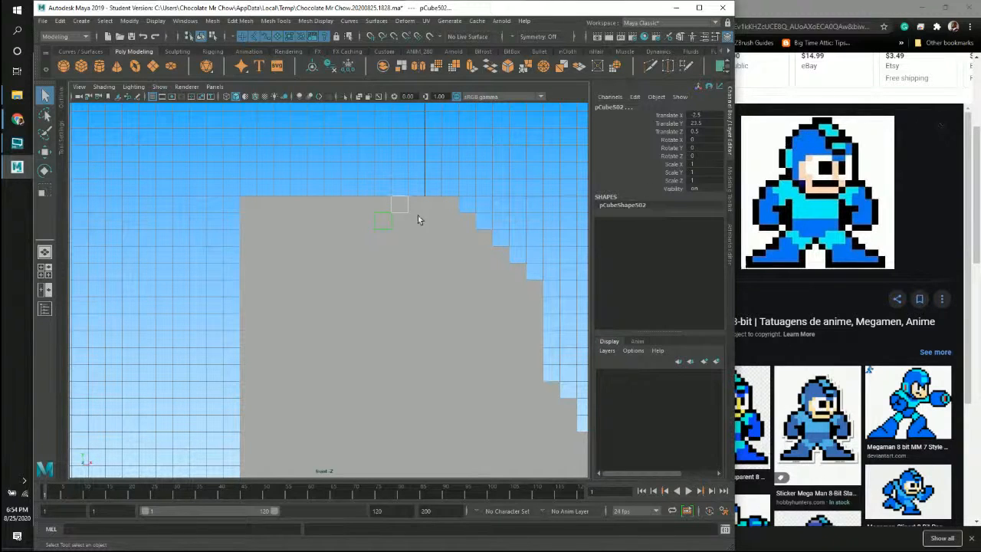
pyautogui.keyDown('shift'); pyautogui.click(365, 221); pyautogui.keyUp('shift')
pyautogui.keyDown('shift'); pyautogui.click(347, 237); pyautogui.keyUp('shift')
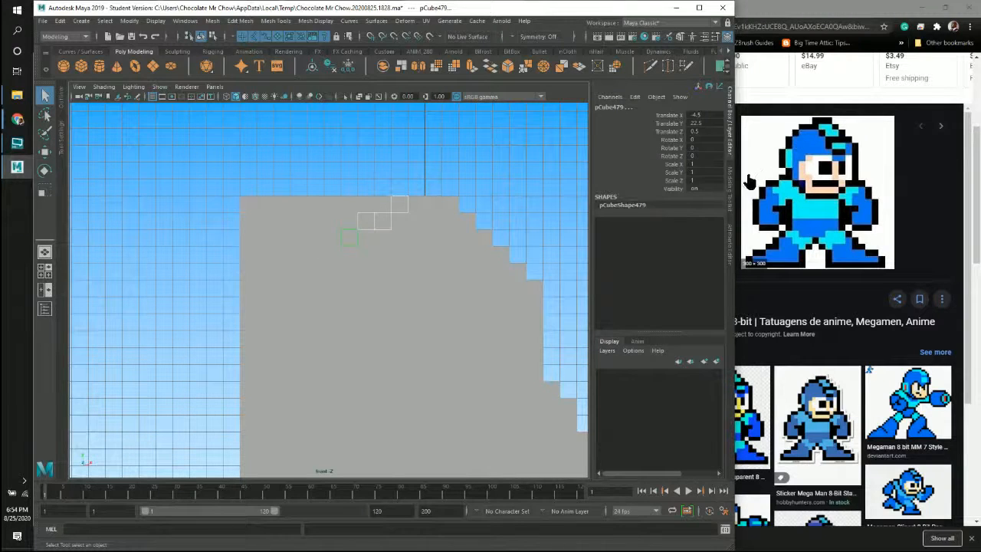
pyautogui.keyDown('shift'); pyautogui.click(331, 257); pyautogui.keyUp('shift')
pyautogui.keyDown('shift'); pyautogui.click(314, 287); pyautogui.keyUp('shift')
pyautogui.keyDown('shift'); pyautogui.click(297, 311); pyautogui.keyUp('shift')
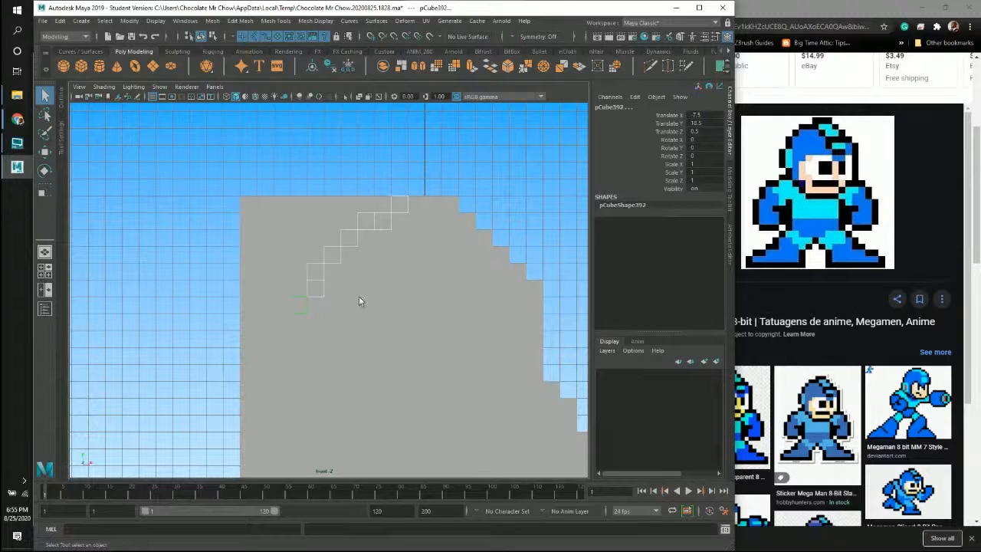
pyautogui.keyDown('shift'); pyautogui.click(300, 321); pyautogui.keyUp('shift')
pyautogui.keyDown('shift'); pyautogui.click(299, 340); pyautogui.keyUp('shift')
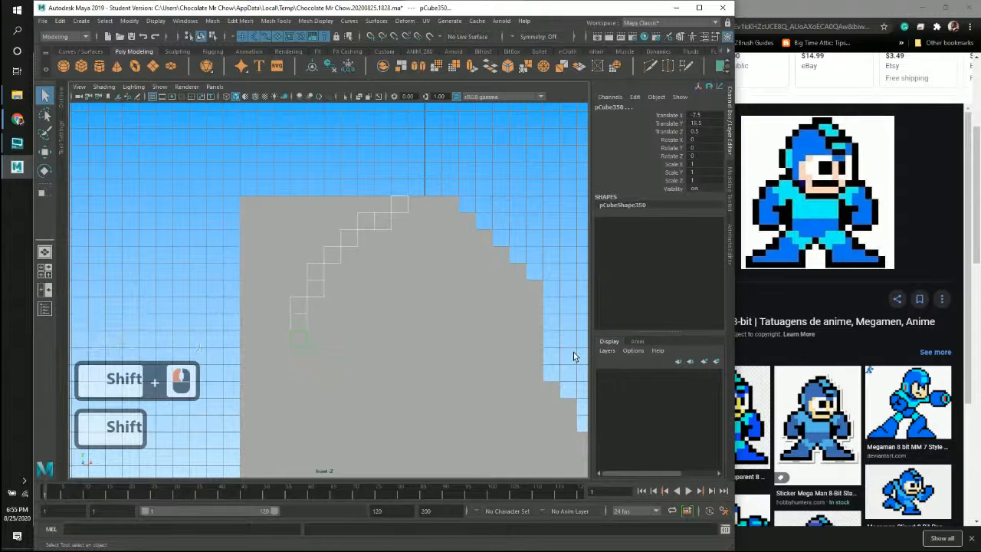
pyautogui.press('BackSpace')
pyautogui.press('BackSpace')
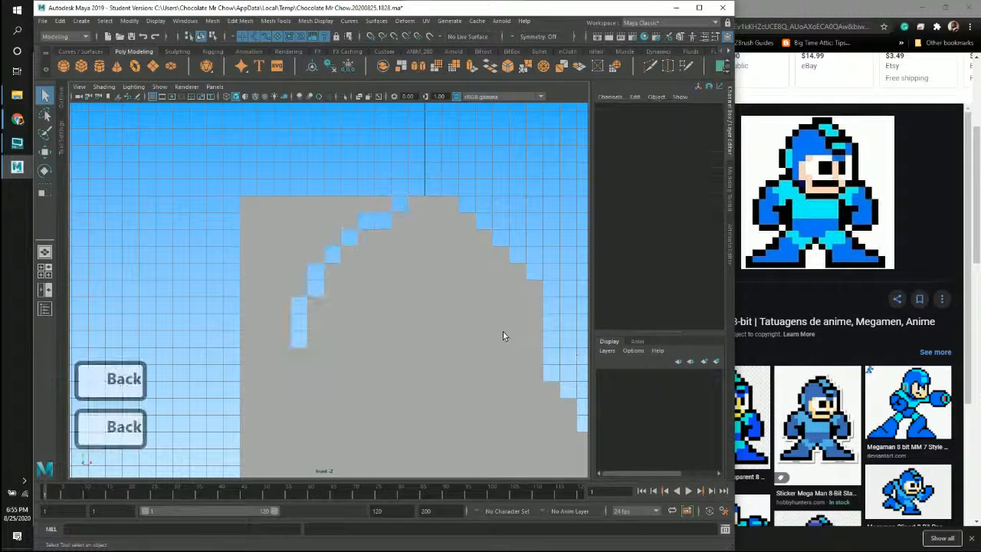
# Step: Delete the leftover corner cubes outside the helmet's left-hand diagonal, from the top row down to the foot of the stepped cut
pyautogui.keyDown('alt'); pyautogui.moveTo(503, 335); pyautogui.dragTo(168, 153, button='middle'); pyautogui.keyUp('alt')
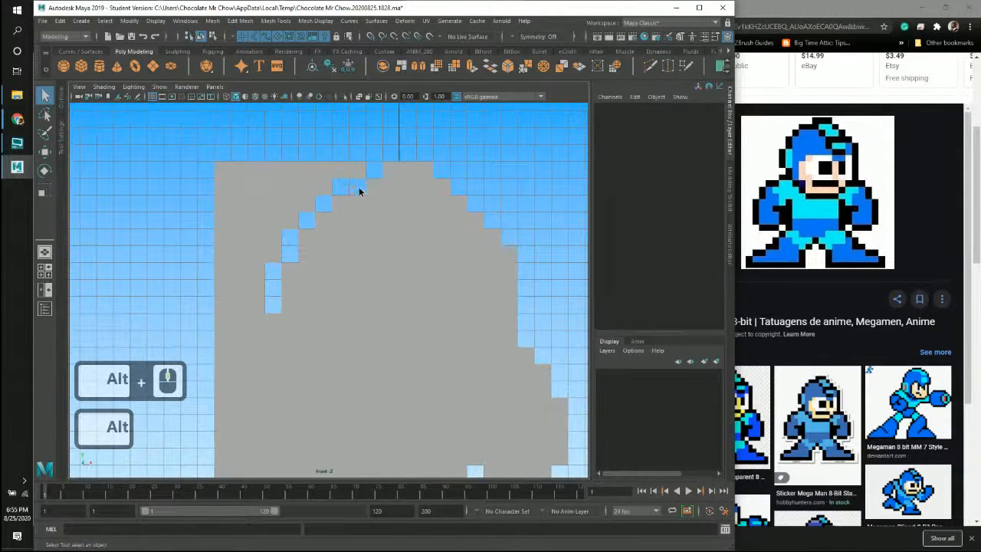
pyautogui.moveTo(201, 148); pyautogui.dragTo(361, 194)
pyautogui.press('BackSpace')
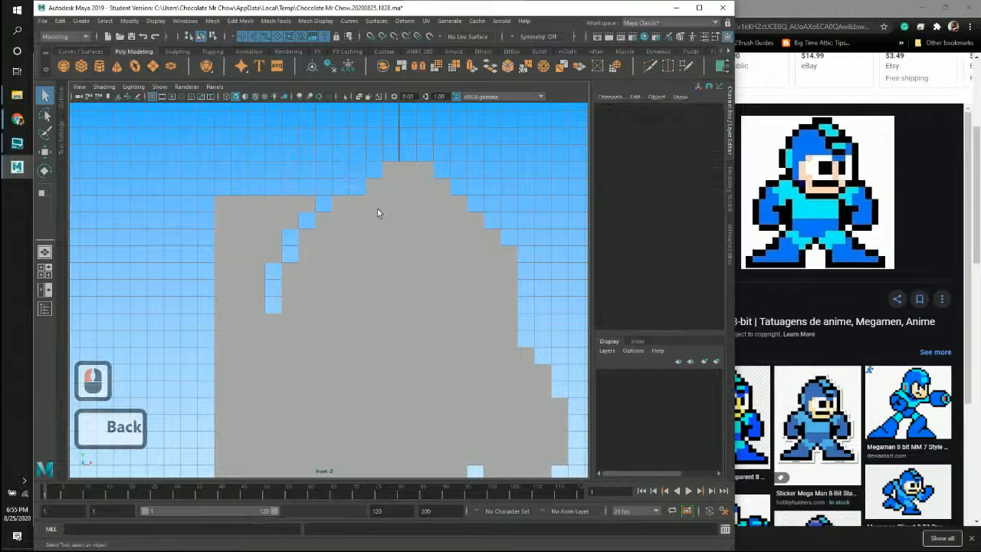
pyautogui.moveTo(302, 222); pyautogui.dragTo(298, 220)
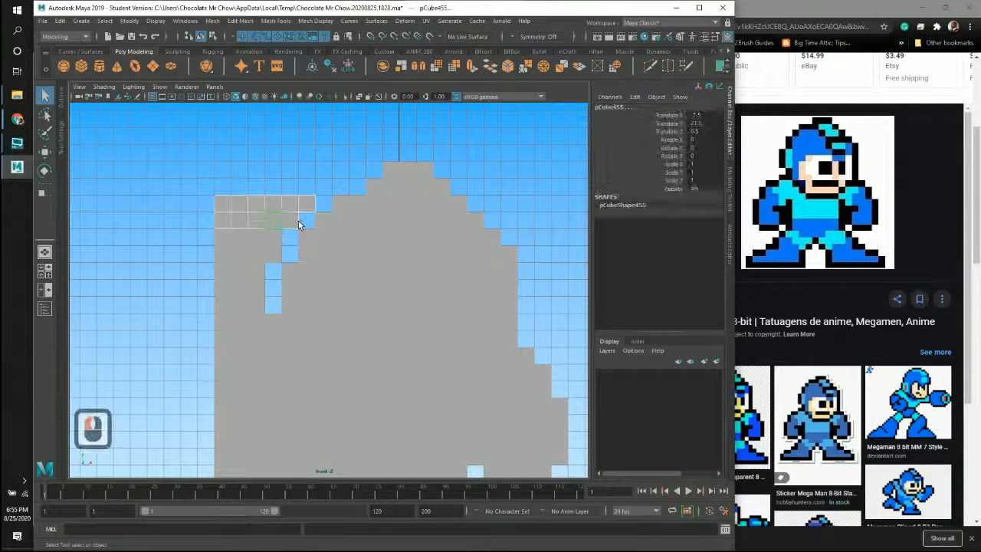
pyautogui.press('BackSpace')
pyautogui.keyDown('alt'); pyautogui.moveTo(305, 215); pyautogui.dragTo(233, 175, button='middle'); pyautogui.keyUp('alt')
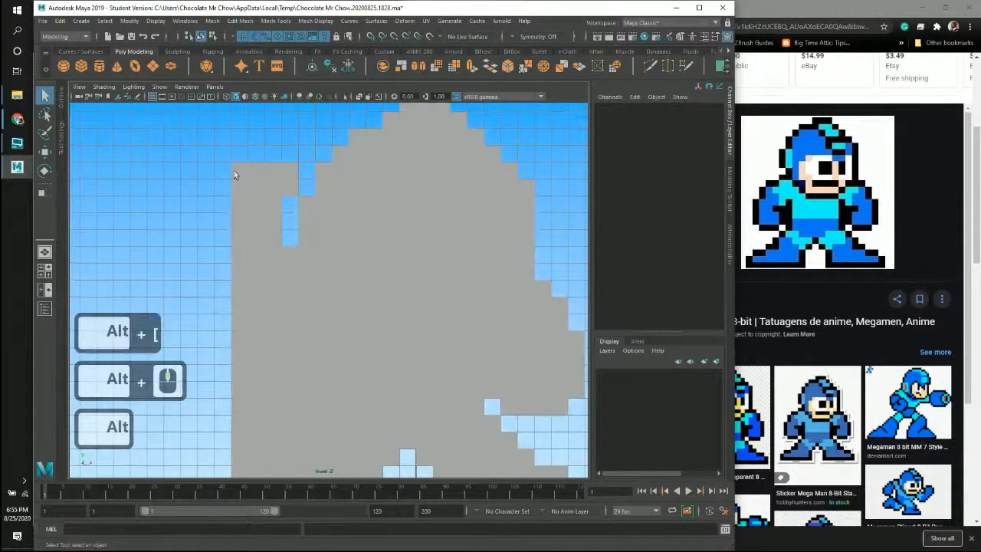
pyautogui.moveTo(304, 189); pyautogui.dragTo(302, 196)
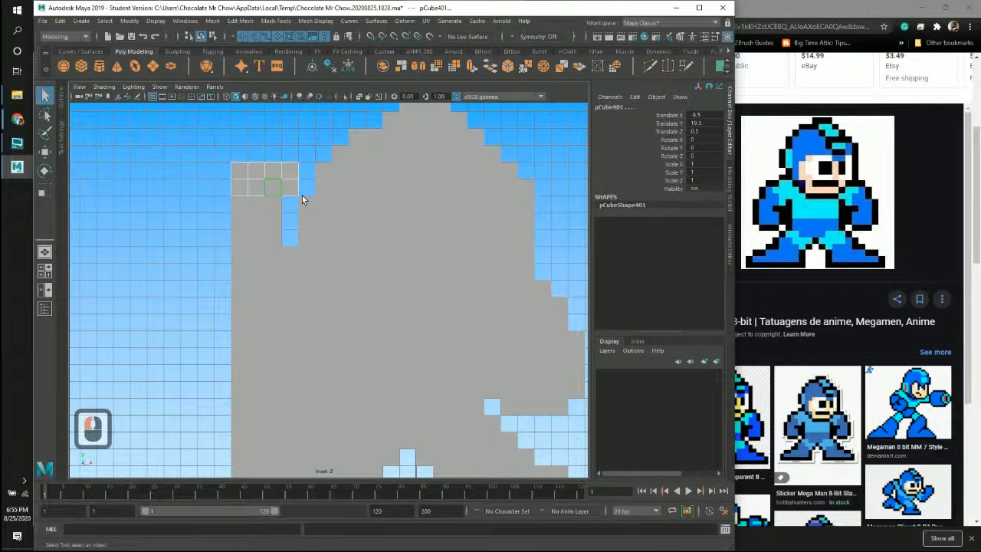
pyautogui.press('BackSpace')
pyautogui.moveTo(346, 233)
pyautogui.keyDown('alt'); pyautogui.mouseDown(button='middle')
pyautogui.moveTo(343, 217)
pyautogui.moveTo(341, 230)
pyautogui.mouseUp(button='middle'); pyautogui.keyUp('alt')
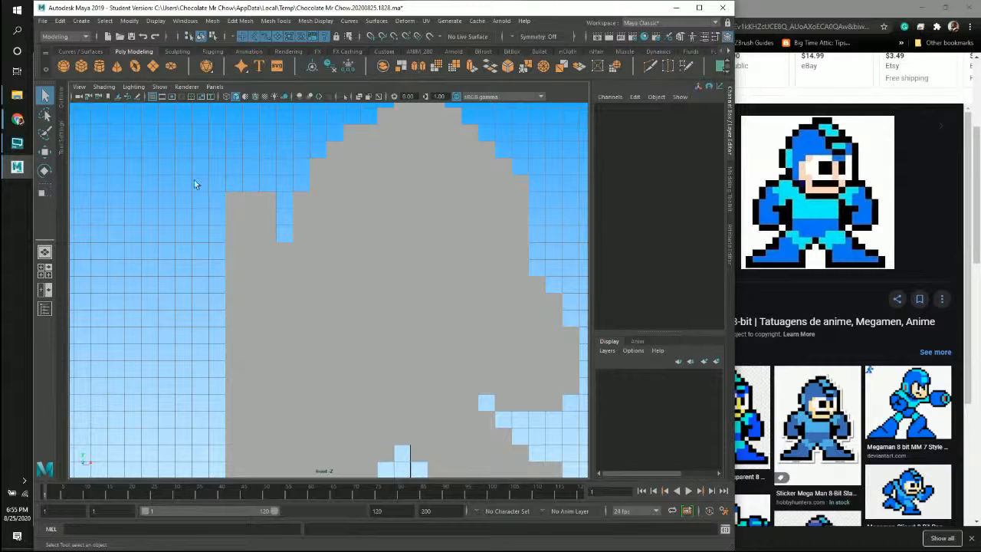
pyautogui.moveTo(273, 239); pyautogui.dragTo(229, 193)
pyautogui.press('BackSpace')
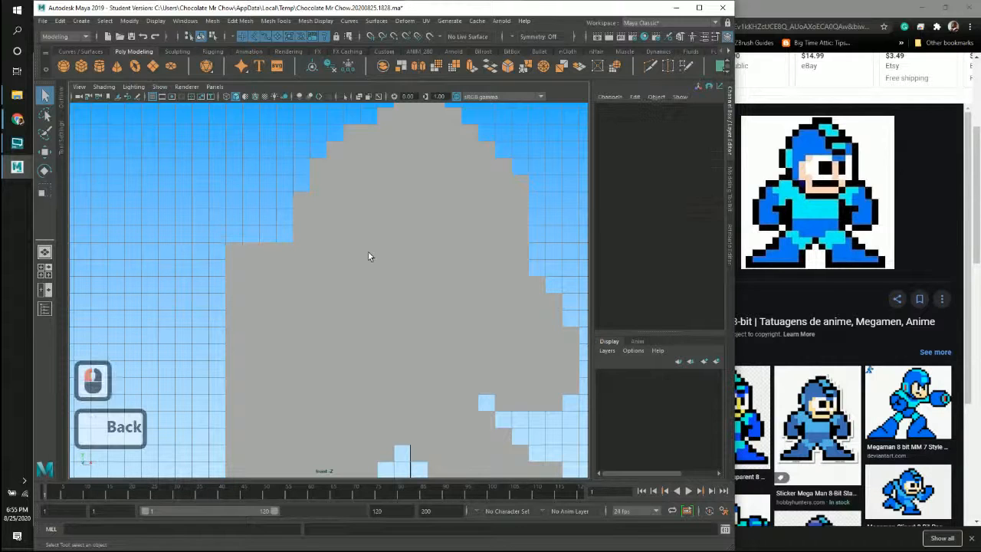
# Step: Delete the top row of cubes left of the head, cutting one cube inward beneath the helmet's edge
pyautogui.keyDown('alt'); pyautogui.moveTo(378, 249); pyautogui.dragTo(232, 267, button='middle'); pyautogui.keyUp('alt')
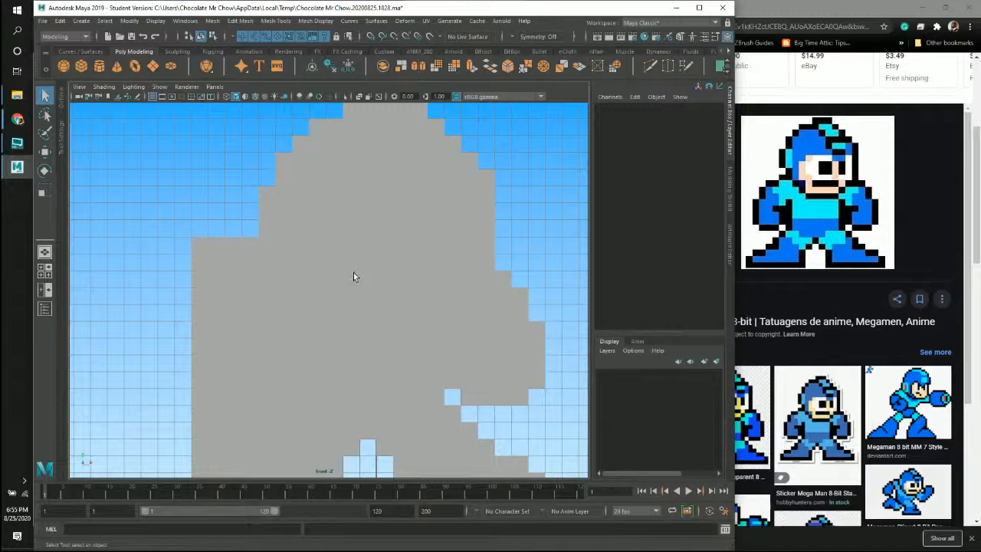
pyautogui.click(255, 245)
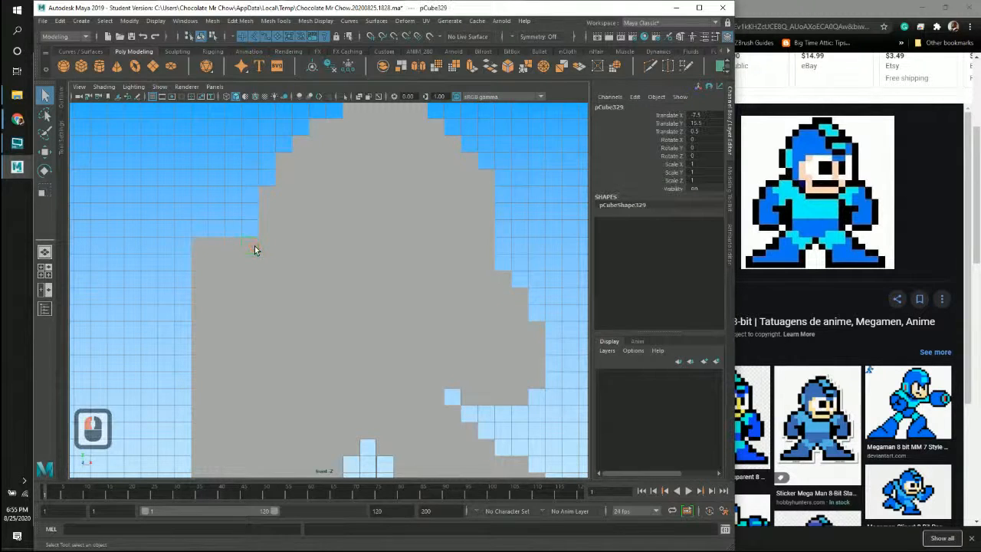
pyautogui.keyDown('shift'); pyautogui.click(206, 249); pyautogui.keyUp('shift')
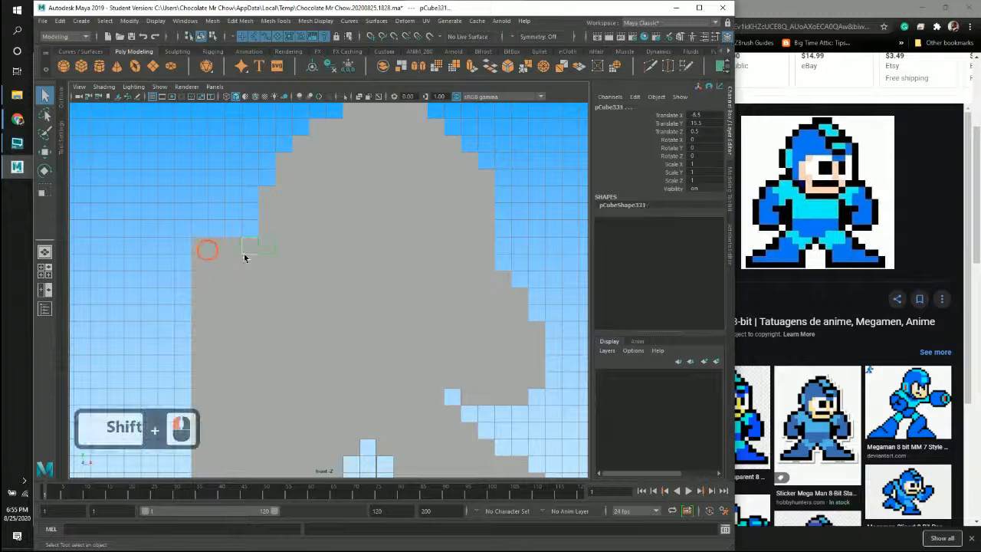
pyautogui.press('BackSpace')
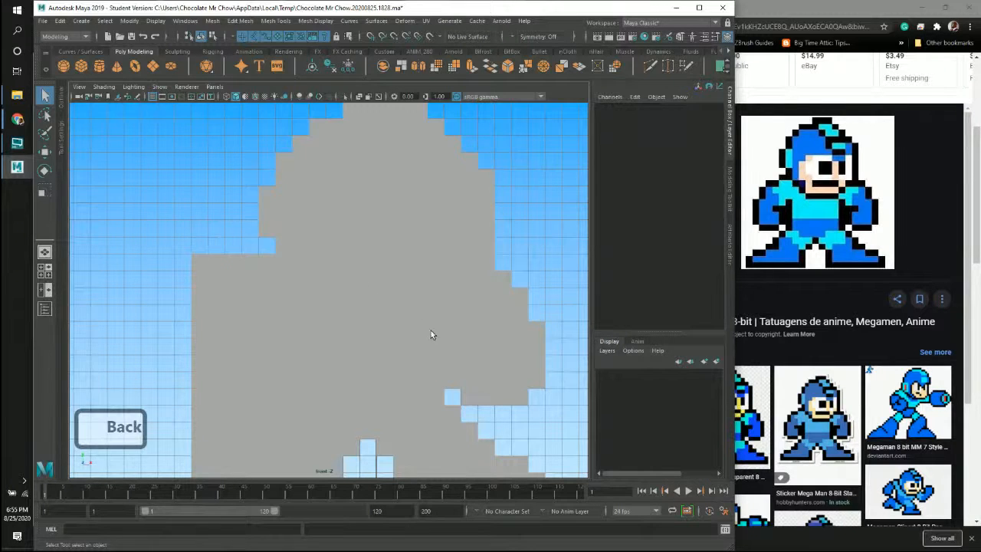
# Step: Delete a descending staircase of five cubes out to the left edge to outline the left-hand shoulder
pyautogui.keyDown('alt'); pyautogui.moveTo(473, 301); pyautogui.dragTo(447, 283, button='middle'); pyautogui.keyUp('alt')
pyautogui.keyDown('alt'); pyautogui.moveTo(470, 284); pyautogui.dragTo(403, 292, button='right'); pyautogui.keyUp('alt')
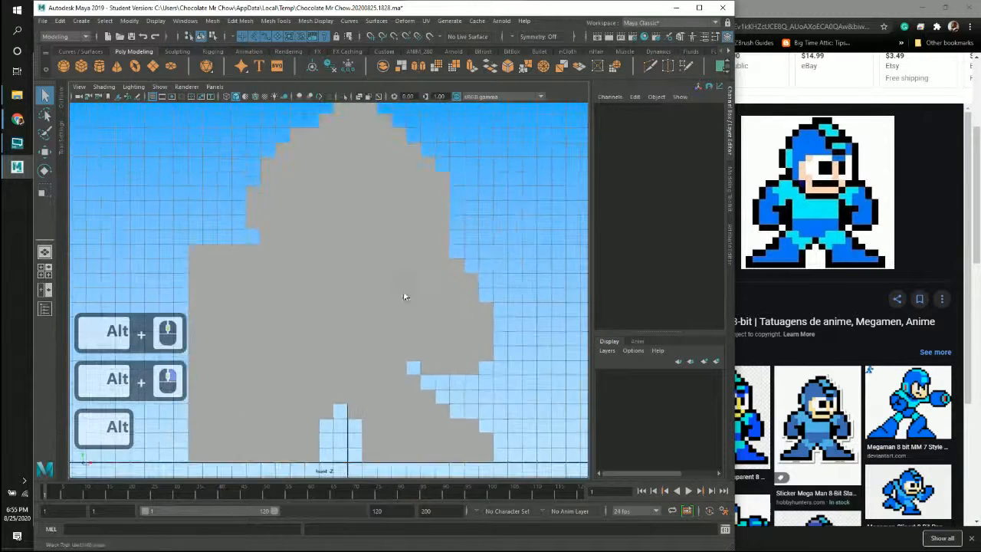
pyautogui.keyDown('alt'); pyautogui.moveTo(404, 296); pyautogui.dragTo(470, 272, button='middle'); pyautogui.keyUp('alt')
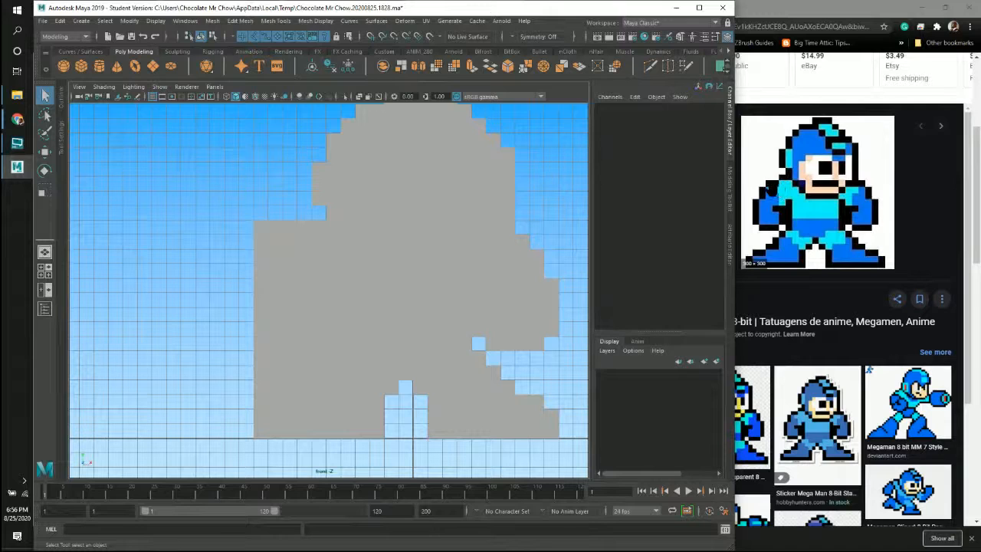
pyautogui.click(319, 225)
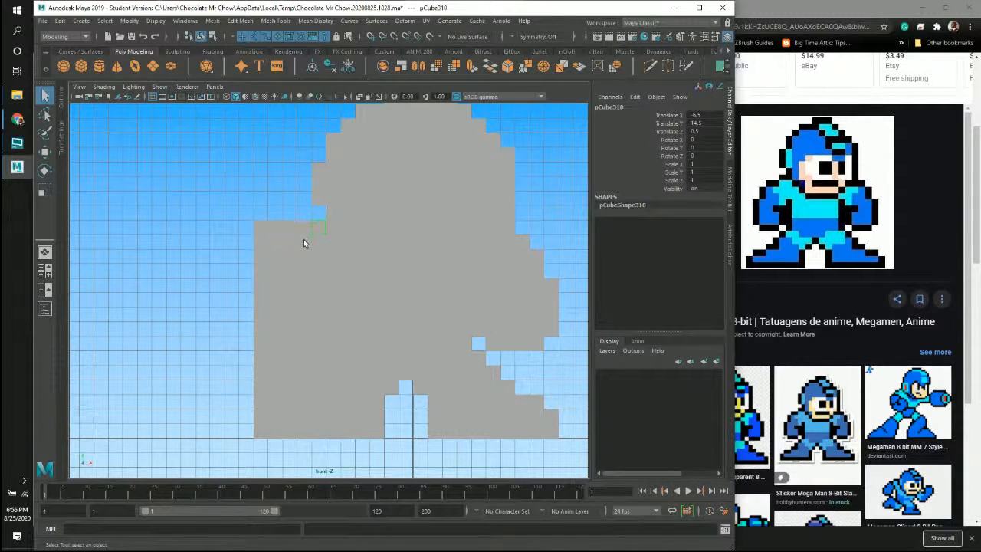
pyautogui.keyDown('ctrl'); pyautogui.click(305, 237); pyautogui.keyUp('ctrl')
pyautogui.keyDown('ctrl'); pyautogui.click(324, 229); pyautogui.keyUp('ctrl')
pyautogui.keyDown('ctrl'); pyautogui.click(323, 231); pyautogui.keyUp('ctrl')
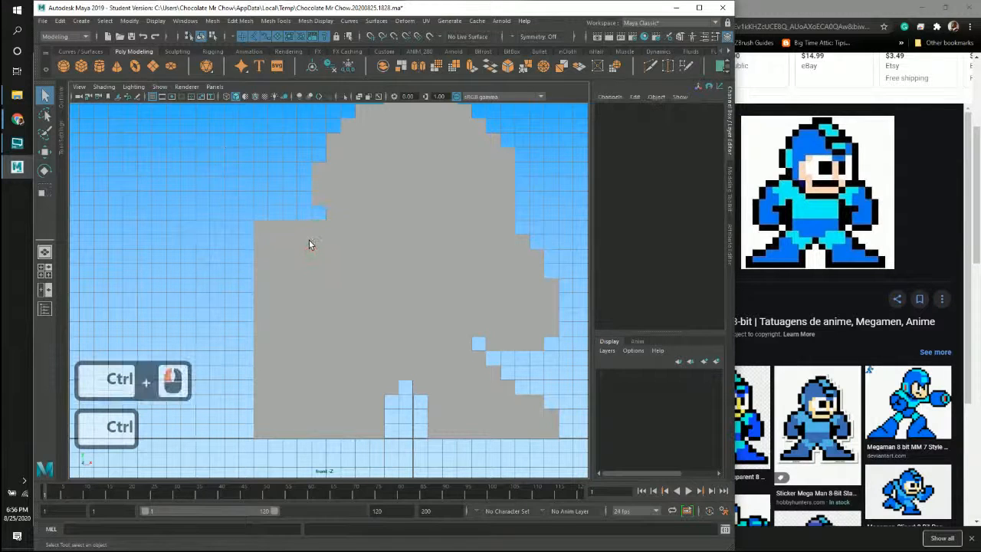
pyautogui.keyDown('shift'); pyautogui.click(307, 242); pyautogui.keyUp('shift')
pyautogui.keyDown('shift'); pyautogui.click(291, 241); pyautogui.keyUp('shift')
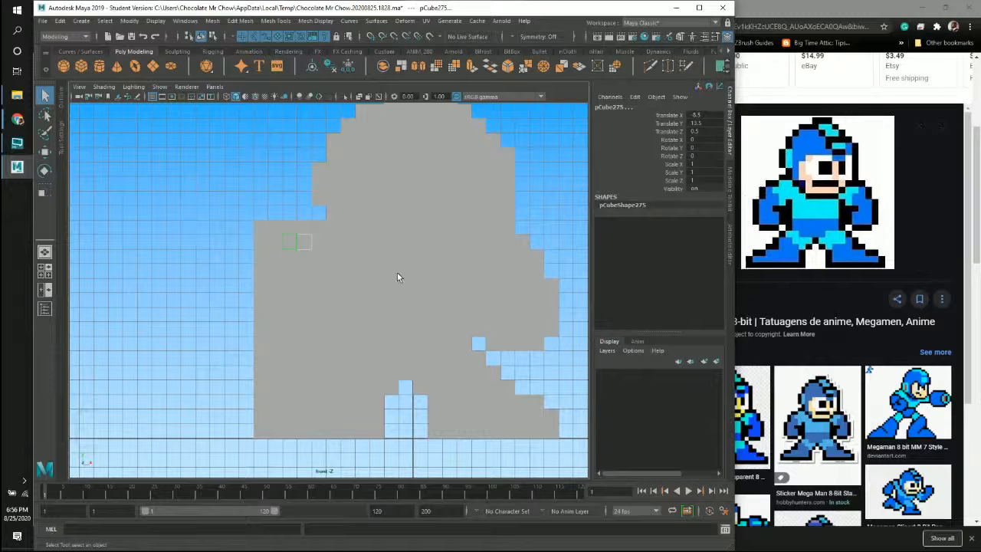
pyautogui.keyDown('shift'); pyautogui.click(275, 257); pyautogui.keyUp('shift')
pyautogui.keyDown('shift'); pyautogui.click(260, 272); pyautogui.keyUp('shift')
pyautogui.keyDown('shift'); pyautogui.click(258, 288); pyautogui.keyUp('shift')
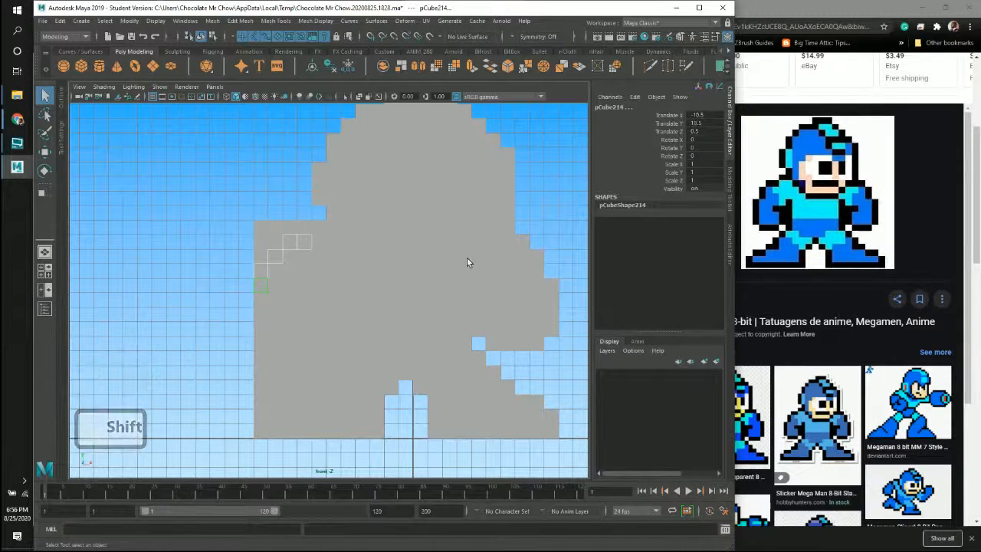
pyautogui.press('BackSpace')
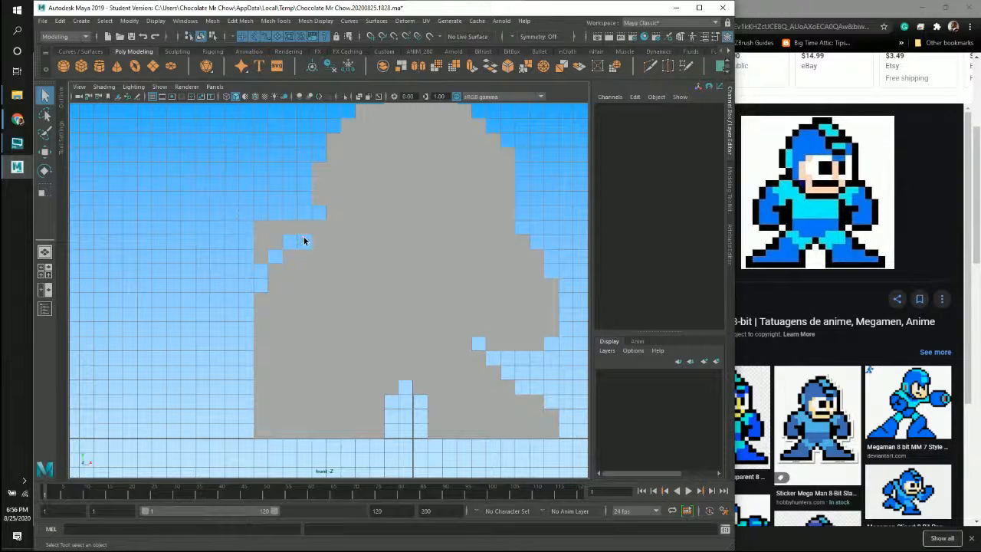
# Step: Delete the leftover cubes above the left-hand shoulder staircase, including the stray cube at the outer edge
pyautogui.click(306, 243)
pyautogui.press('BackSpace')
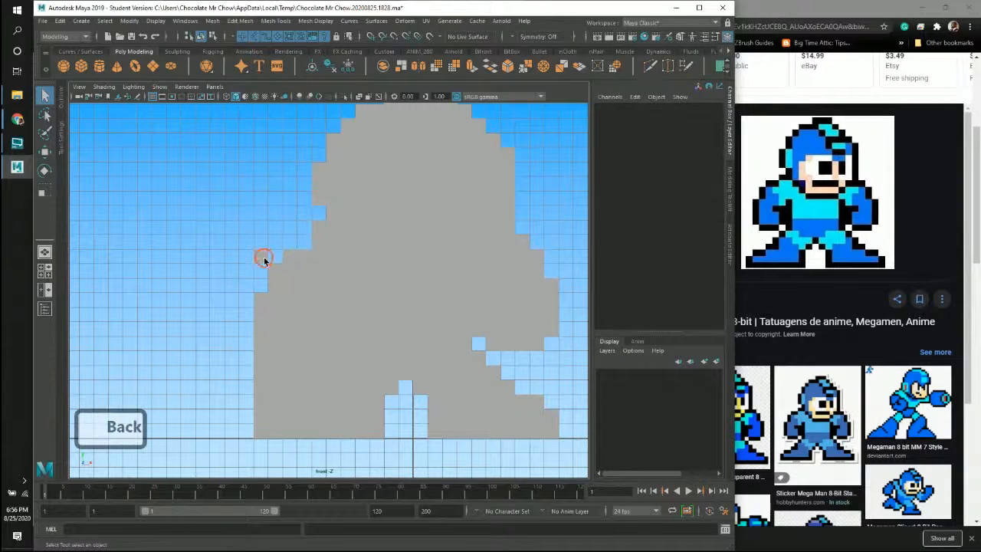
pyautogui.click(262, 256)
pyautogui.press('BackSpace')
# Step: Select the cubes below the left-hand fist: one on the outer edge and three in the row beneath it, stepping inward
pyautogui.scroll(-3, 295, 276)
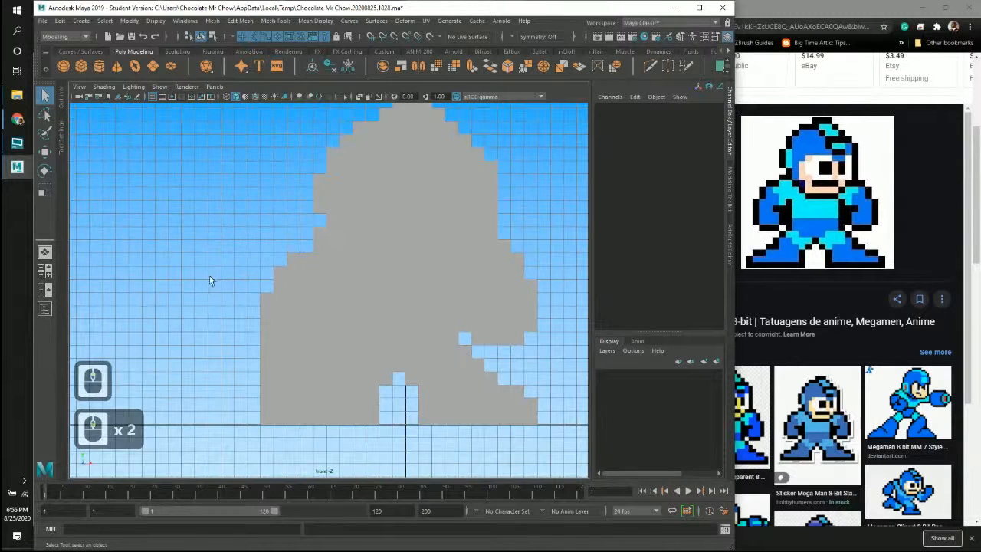
pyautogui.press('alt')
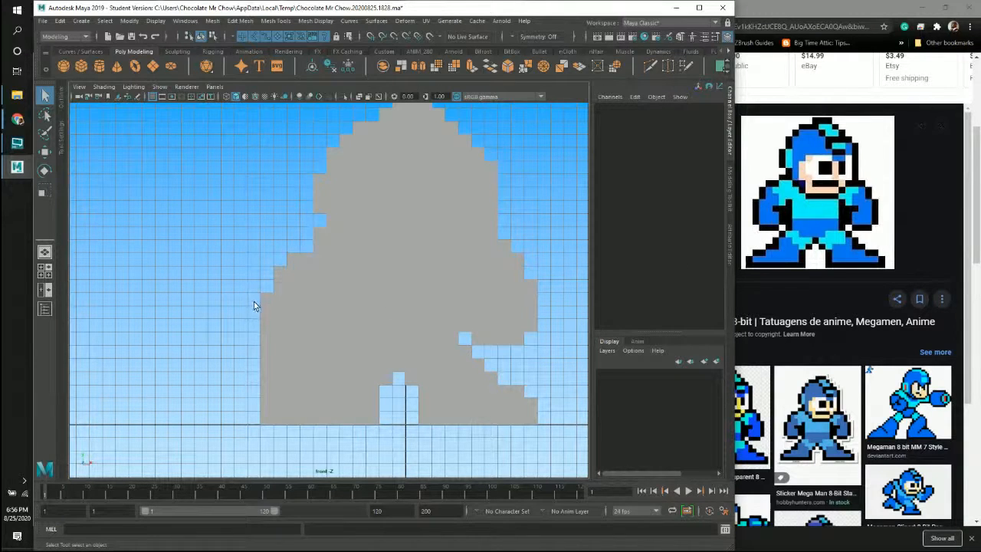
pyautogui.click(264, 354)
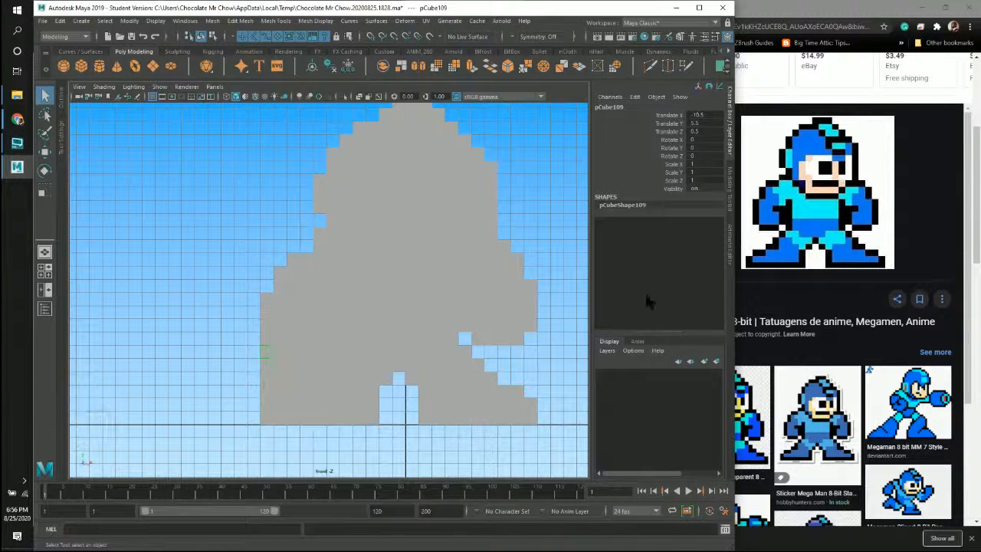
pyautogui.keyDown('ctrl'); pyautogui.click(280, 370); pyautogui.keyUp('ctrl')
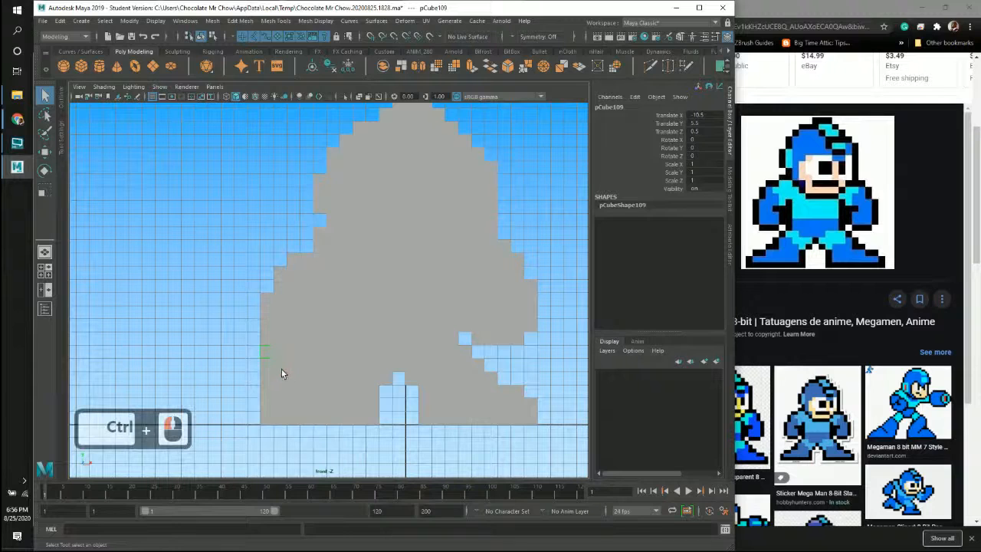
pyautogui.keyDown('shift'); pyautogui.click(295, 376); pyautogui.keyUp('shift')
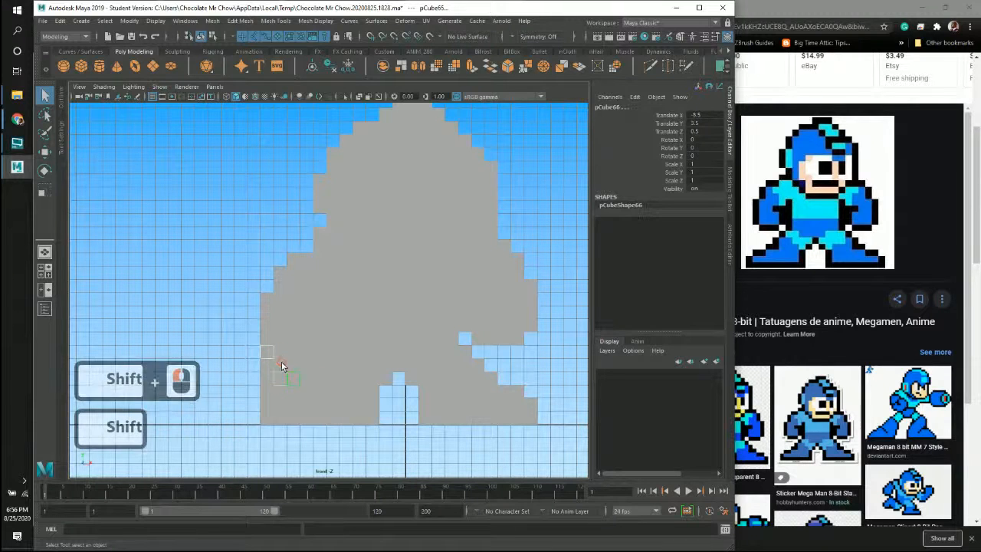
pyautogui.keyDown('ctrl'); pyautogui.click(291, 394); pyautogui.keyUp('ctrl')
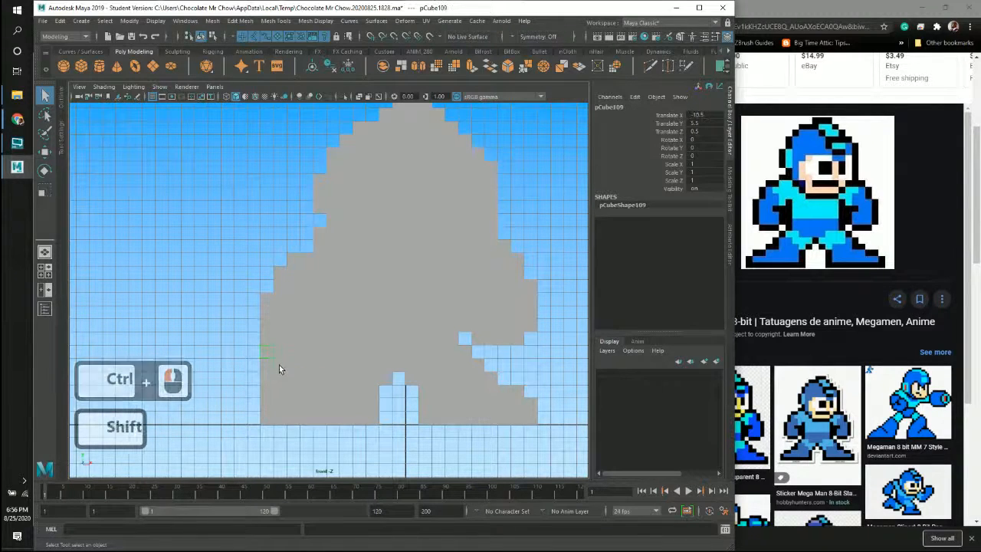
pyautogui.keyDown('shift'); pyautogui.click(280, 364); pyautogui.keyUp('shift')
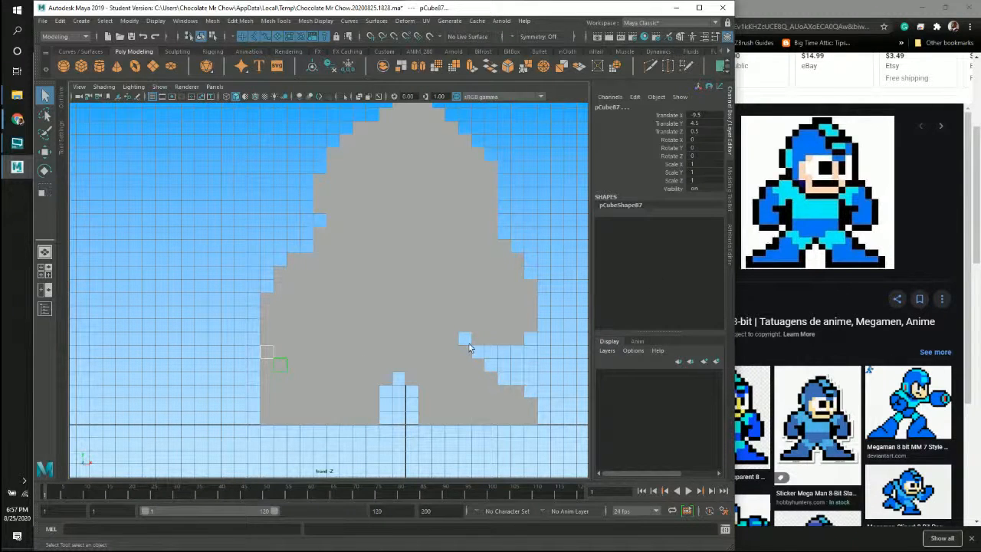
pyautogui.keyDown('shift'); pyautogui.click(295, 367); pyautogui.keyUp('shift')
pyautogui.keyDown('shift'); pyautogui.click(307, 371); pyautogui.keyUp('shift')
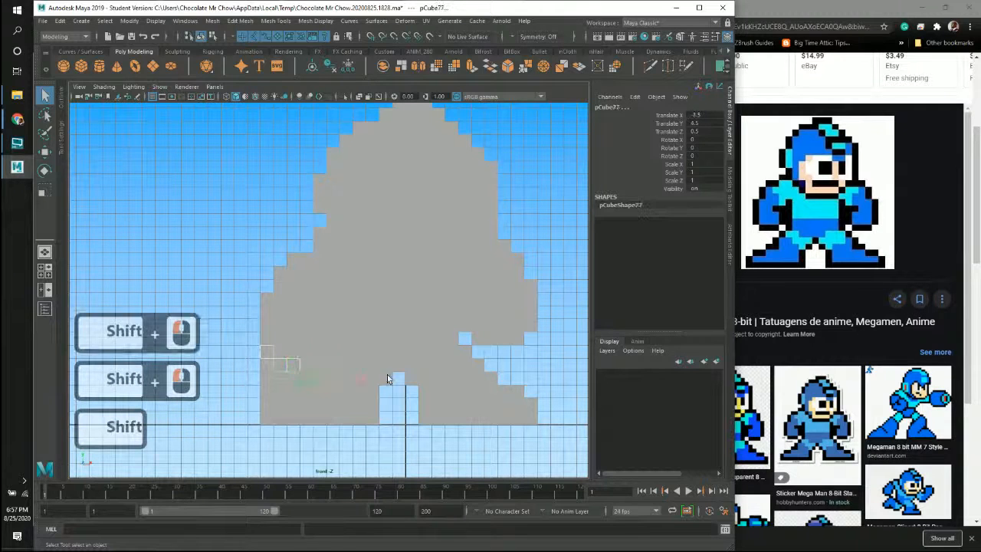
pyautogui.keyDown('ctrl'); pyautogui.click(307, 372); pyautogui.keyUp('ctrl')
pyautogui.keyDown('shift'); pyautogui.click(306, 366); pyautogui.keyUp('shift')
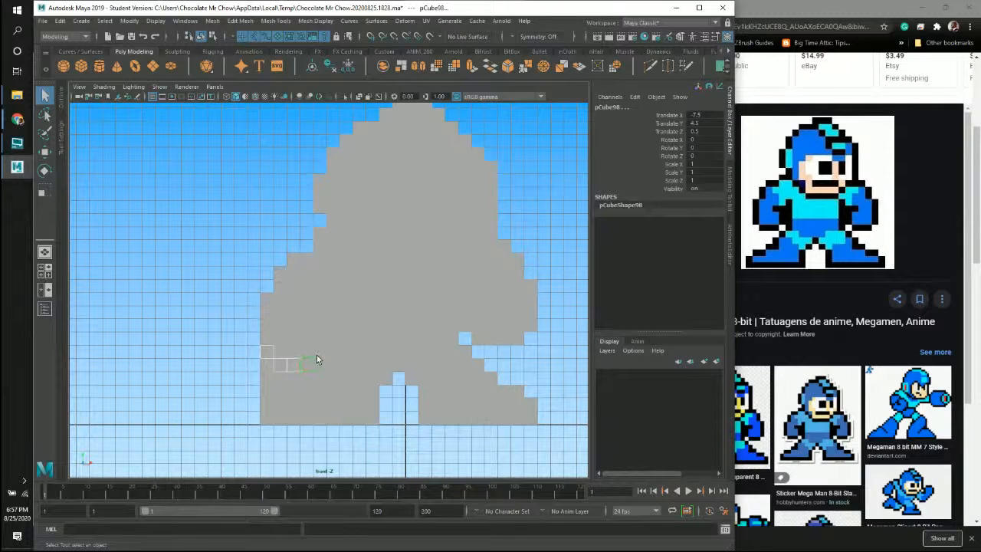
pyautogui.keyDown('shift'); pyautogui.click(318, 360); pyautogui.keyUp('shift')
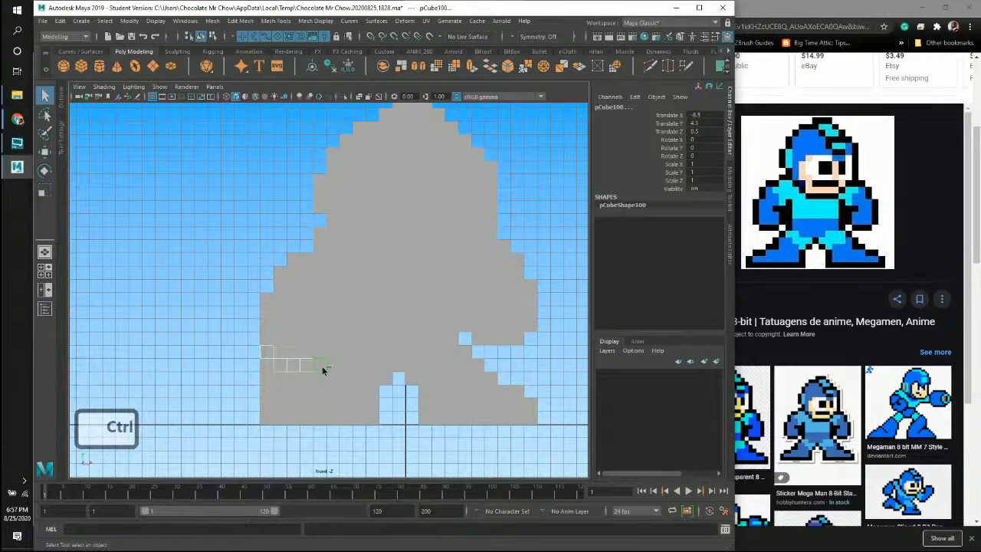
pyautogui.keyDown('ctrl'); pyautogui.click(323, 363); pyautogui.keyUp('ctrl')
# Step: Extend the selection beneath the left-hand fist with the single cube diagonally above the inner end of the three-cube row
pyautogui.keyDown('shift'); pyautogui.click(331, 350); pyautogui.keyUp('shift')
pyautogui.keyDown('shift'); pyautogui.click(331, 347); pyautogui.keyUp('shift')
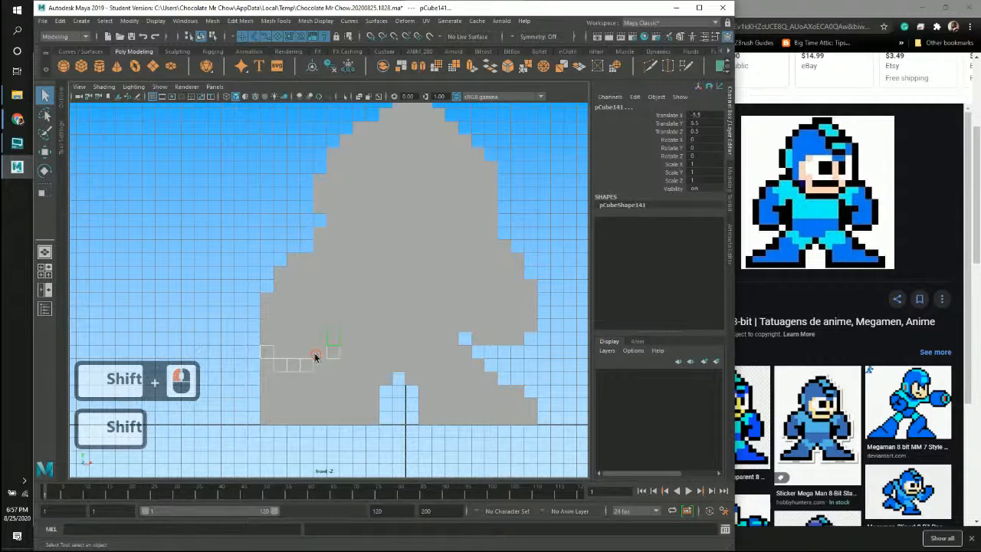
pyautogui.keyDown('shift'); pyautogui.click(315, 354); pyautogui.keyUp('shift')
pyautogui.keyDown('ctrl'); pyautogui.click(312, 354); pyautogui.keyUp('ctrl')
pyautogui.keyDown('ctrl'); pyautogui.click(331, 346); pyautogui.keyUp('ctrl')
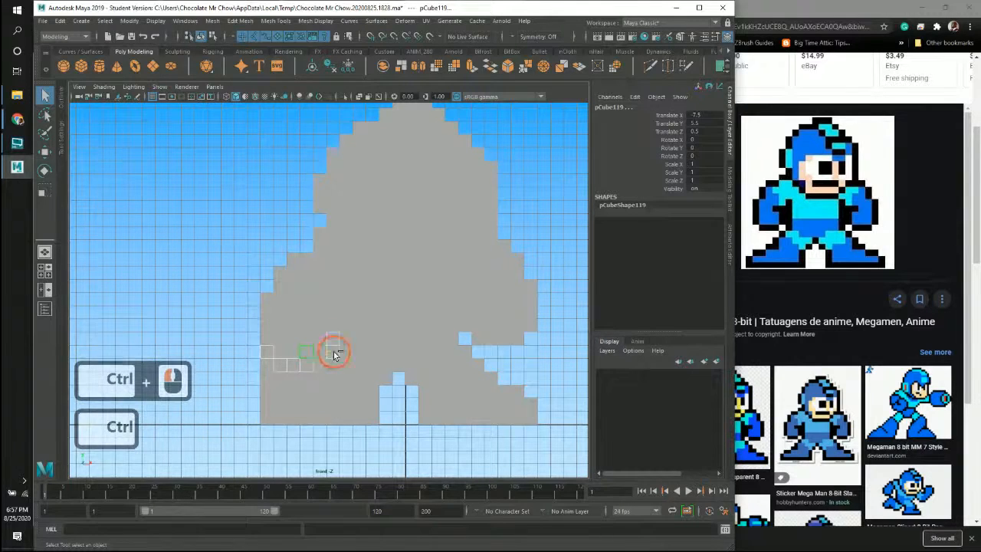
pyautogui.scroll(9, 360, 357)
pyautogui.press('space')
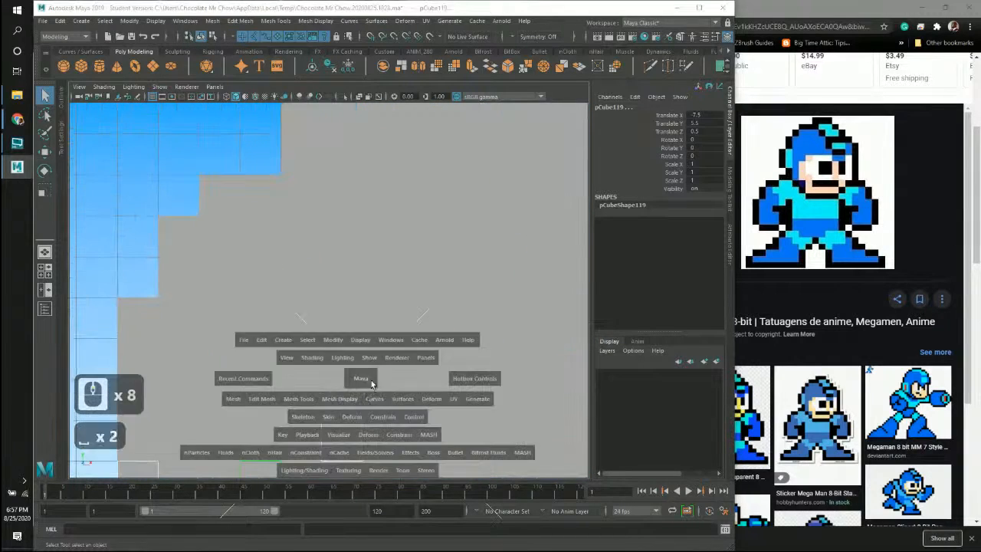
pyautogui.keyDown('alt'); pyautogui.moveTo(273, 366); pyautogui.dragTo(314, 197, button='middle'); pyautogui.keyUp('alt')
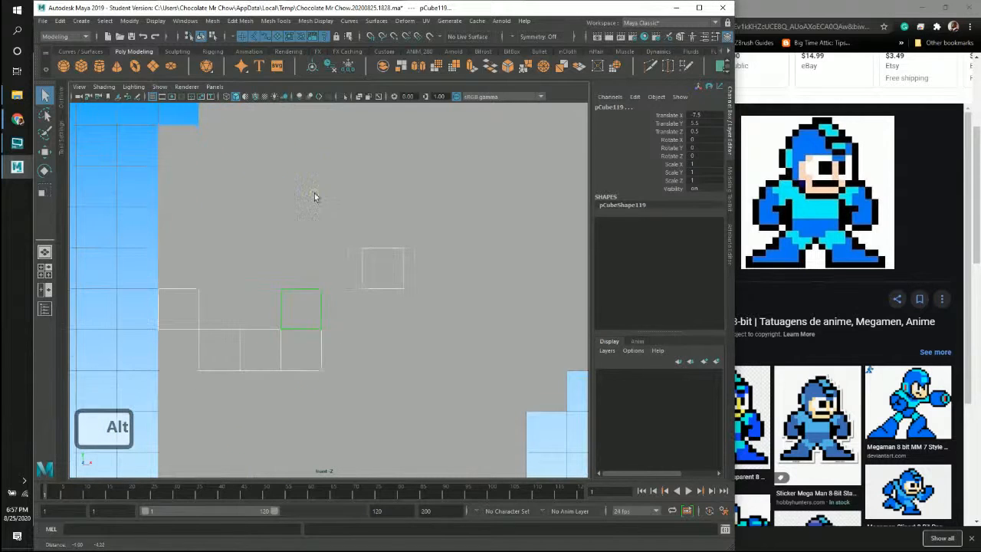
pyautogui.keyDown('ctrl'); pyautogui.click(304, 306); pyautogui.keyUp('ctrl')
pyautogui.keyDown('ctrl'); pyautogui.click(393, 267); pyautogui.keyUp('ctrl')
pyautogui.keyDown('shift'); pyautogui.click(346, 309); pyautogui.keyUp('shift')
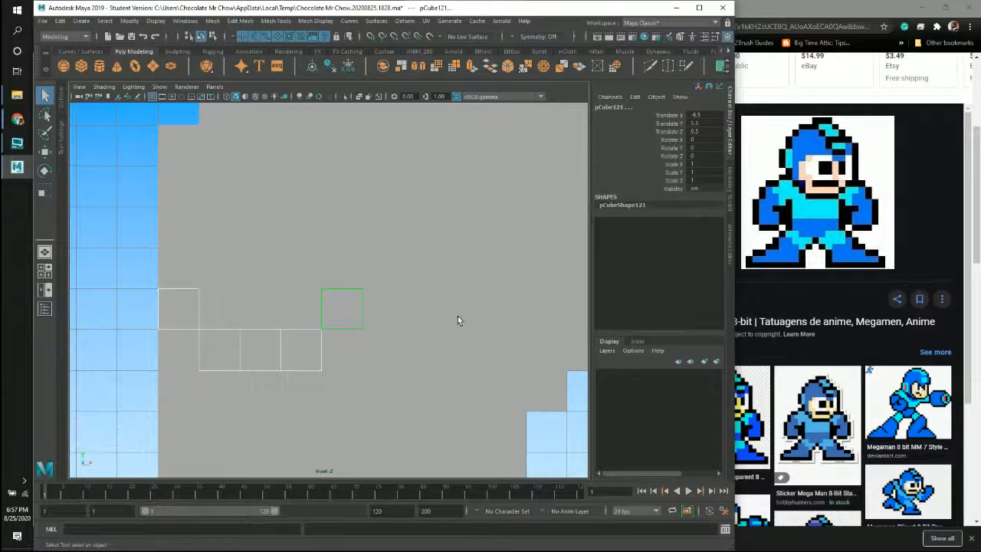
# Step: Delete the selected cubes under the left-hand fist with three more stepping down to the outer edge, plus the four leftover cubes outside them
pyautogui.keyDown('alt'); pyautogui.moveTo(424, 330); pyautogui.dragTo(462, 257, button='middle'); pyautogui.keyUp('alt')
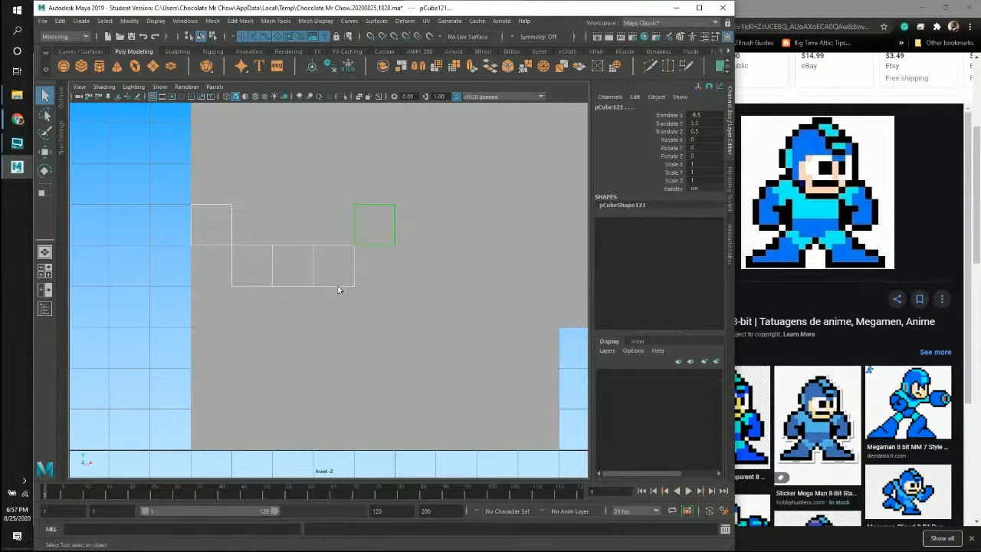
pyautogui.keyDown('shift'); pyautogui.click(306, 312); pyautogui.keyUp('shift')
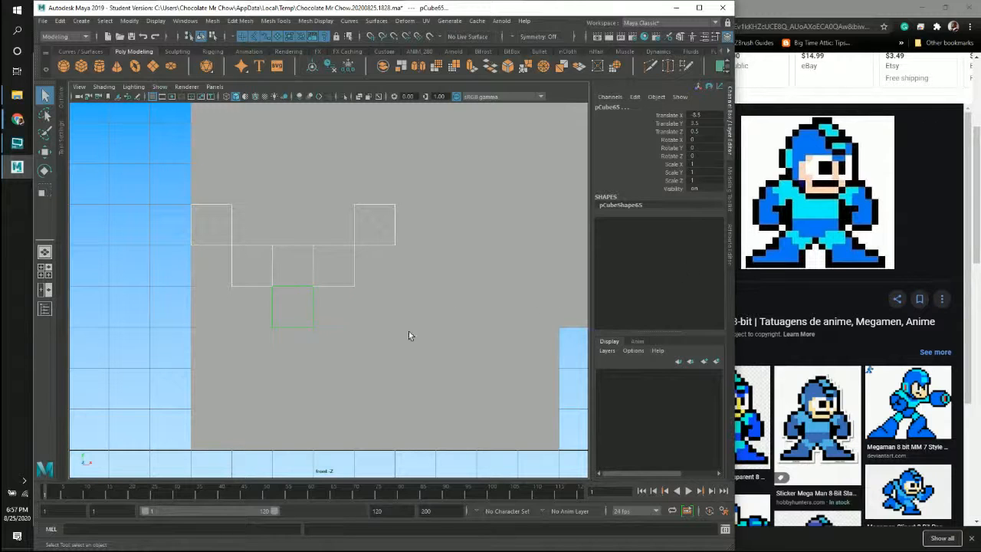
pyautogui.keyDown('shift'); pyautogui.click(262, 348); pyautogui.keyUp('shift')
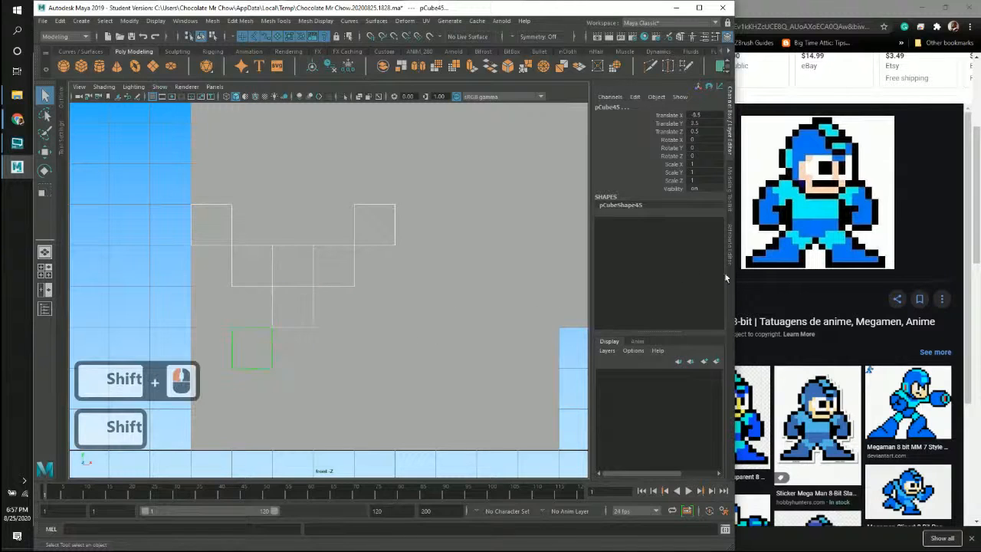
pyautogui.keyDown('shift'); pyautogui.click(211, 387); pyautogui.keyUp('shift')
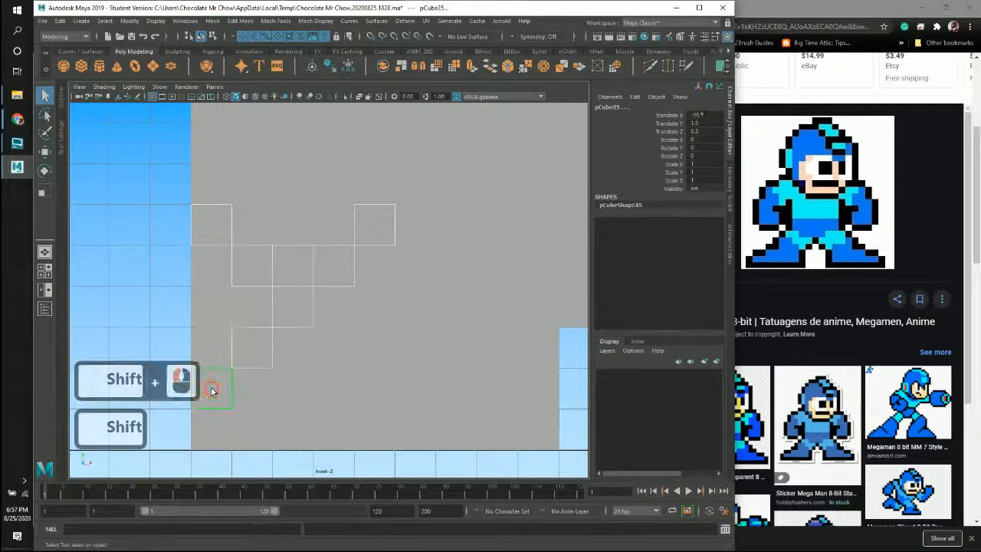
pyautogui.click(291, 370)
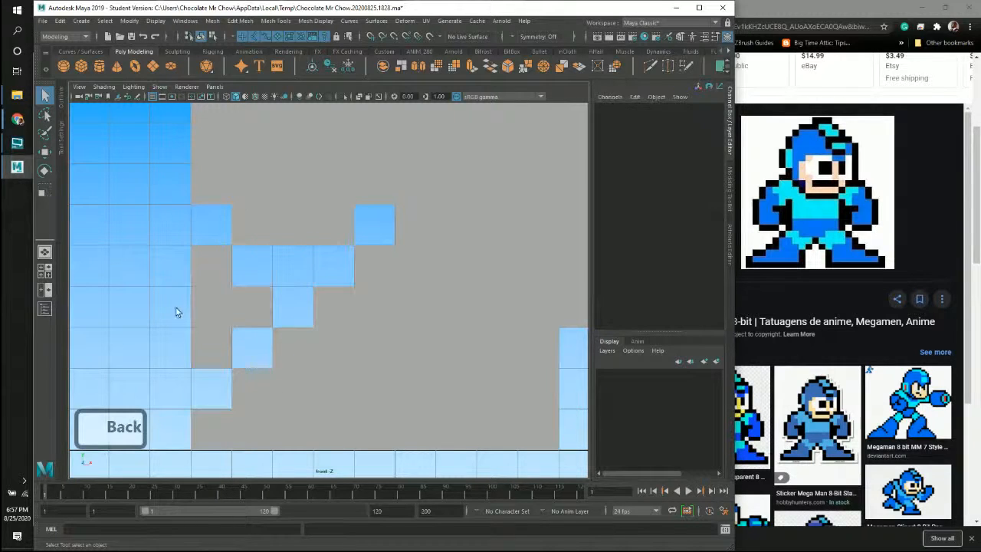
pyautogui.click(210, 313)
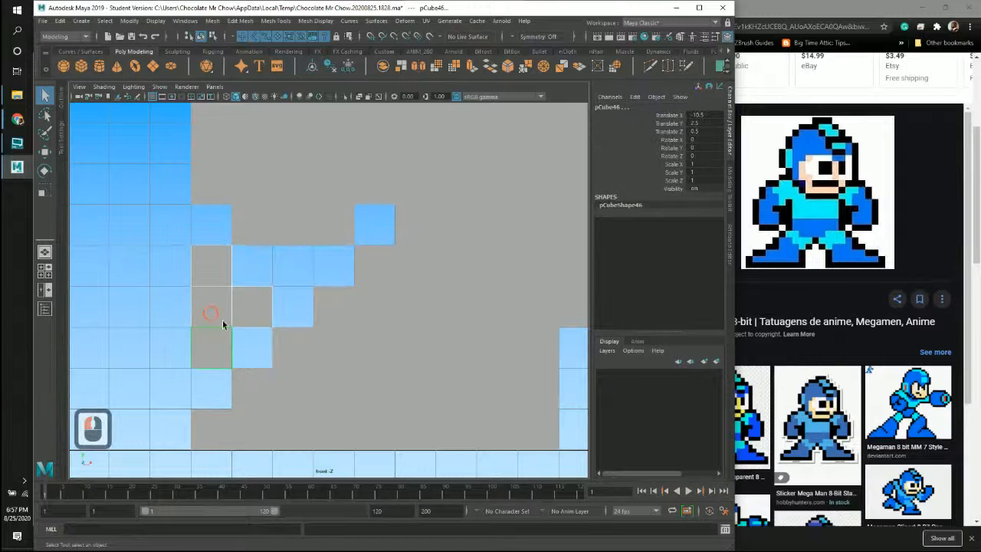
pyautogui.press('BackSpace')
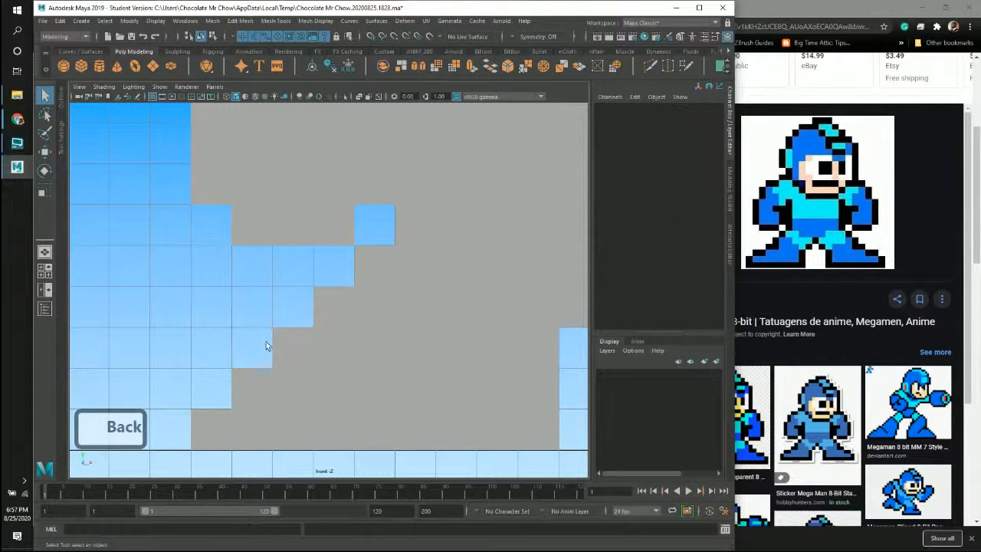
# Step: Try deleting one step cube on the outer slope of the left-hand leg
pyautogui.scroll(-5, 306, 332)
pyautogui.scroll(-3, 372, 322)
pyautogui.press('space')
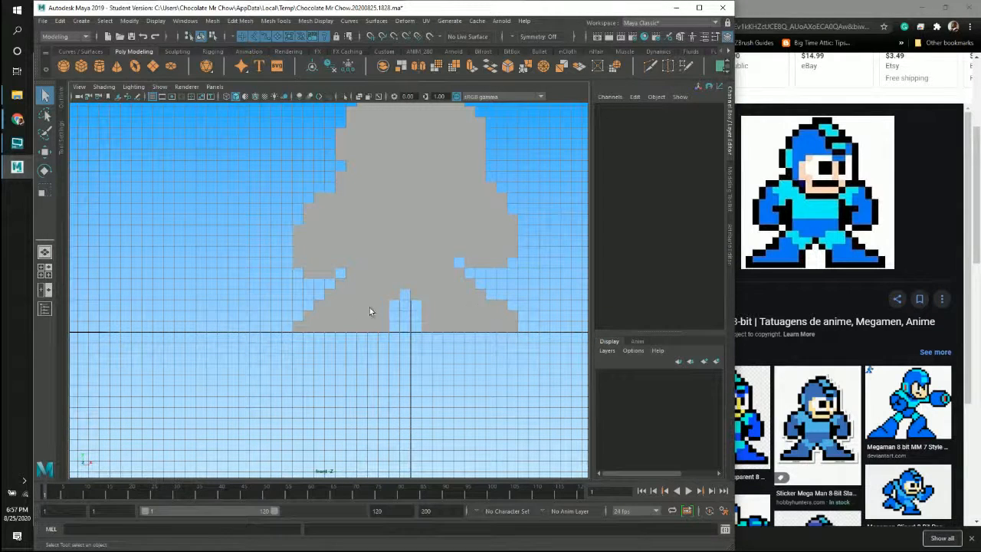
pyautogui.click(312, 314)
pyautogui.click(317, 306)
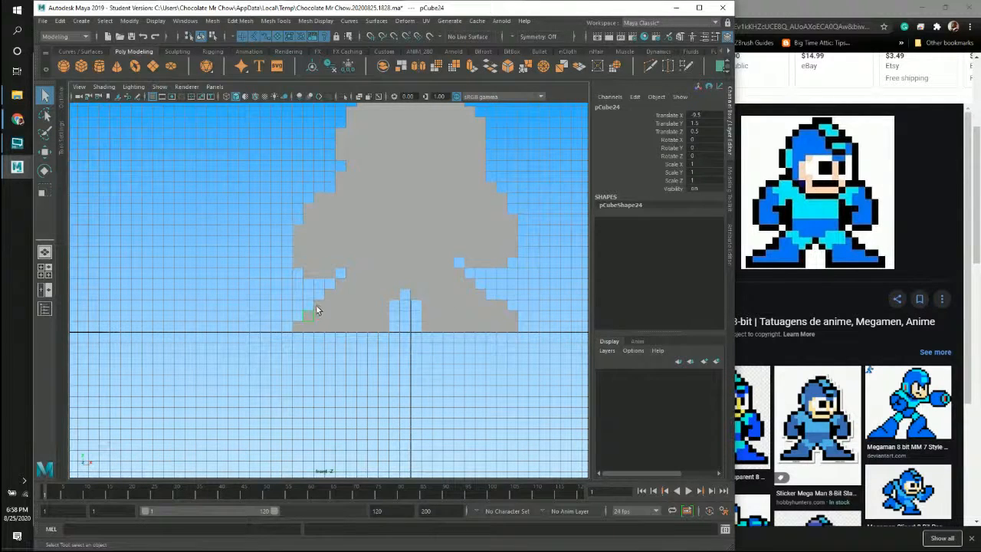
pyautogui.press('BackSpace')
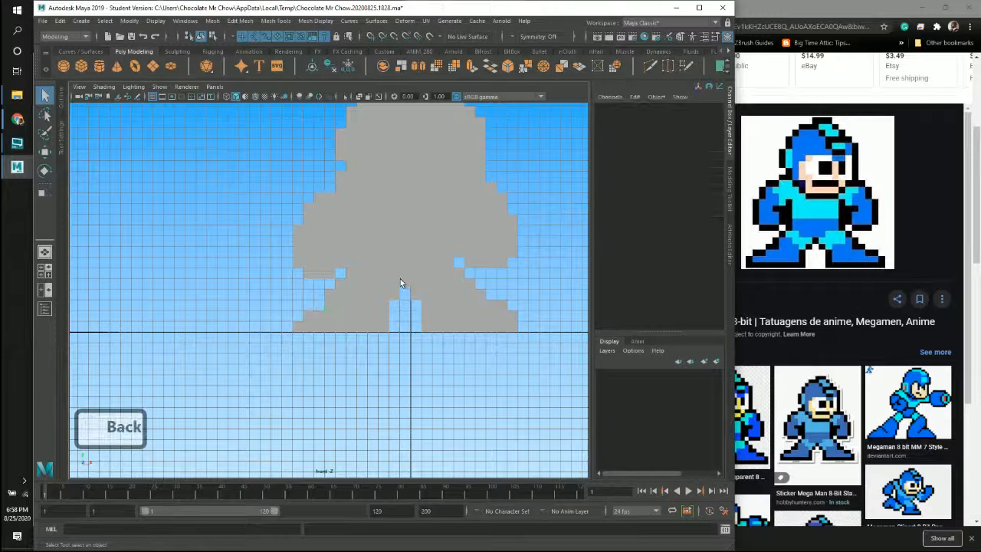
pyautogui.hotkey('ctrl', 'x')
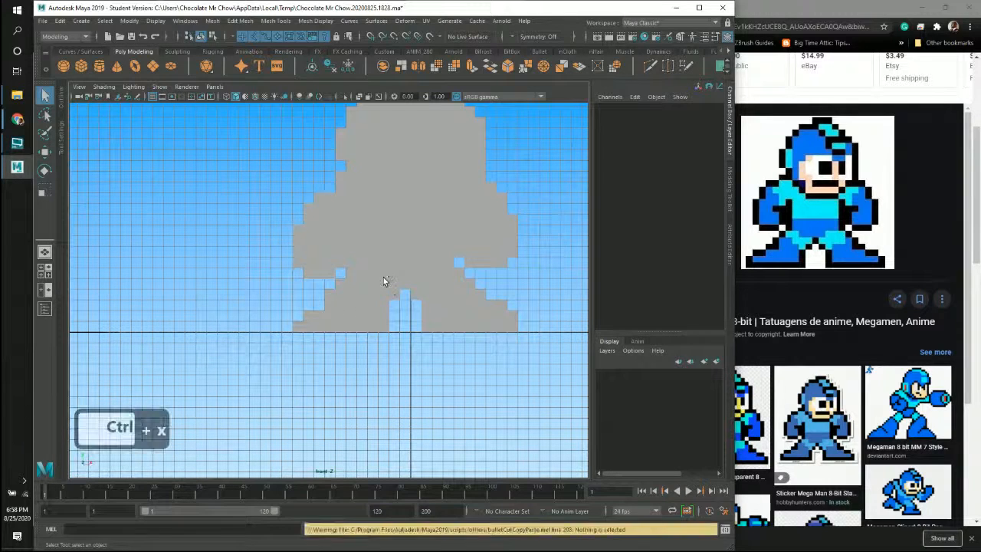
pyautogui.hotkey('ctrl', 'z')
pyautogui.click(562, 292)
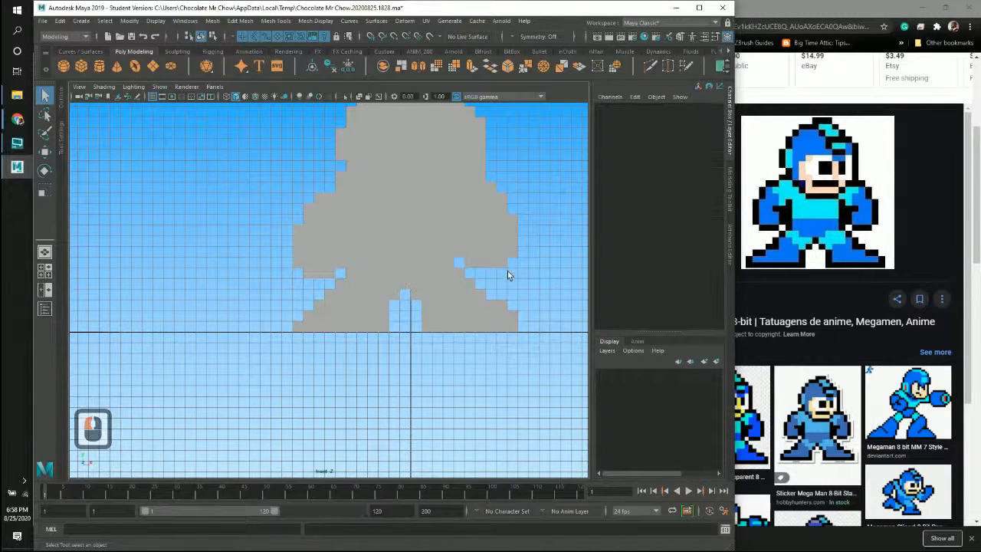
pyautogui.scroll(-2, 469, 268)
pyautogui.scroll(1, 469, 268)
pyautogui.scroll(-2, 469, 270)
pyautogui.scroll(2, 469, 273)
pyautogui.scroll(-1, 482, 259)
pyautogui.scroll(1, 502, 237)
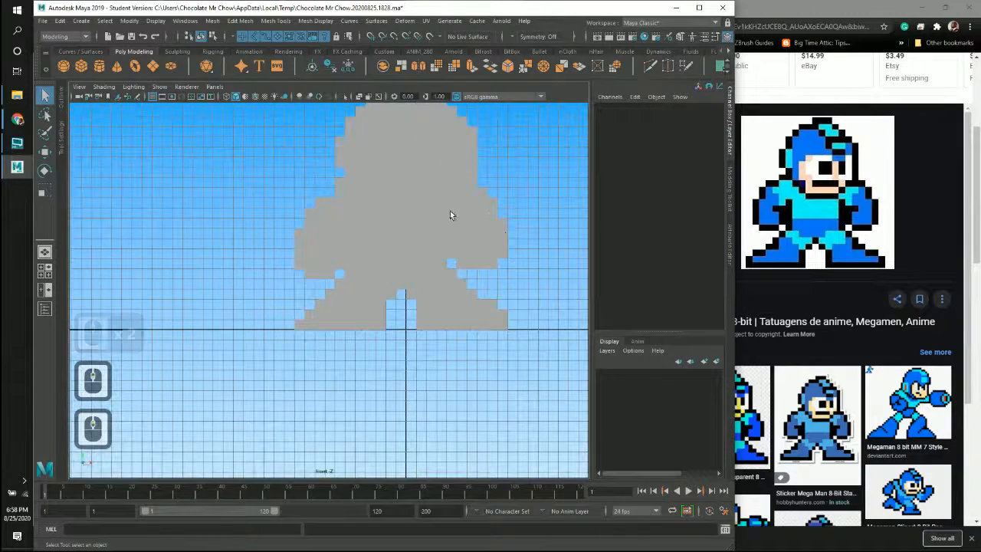
pyautogui.scroll(-2, 519, 207)
pyautogui.scroll(2, 512, 215)
pyautogui.scroll(2, 460, 260)
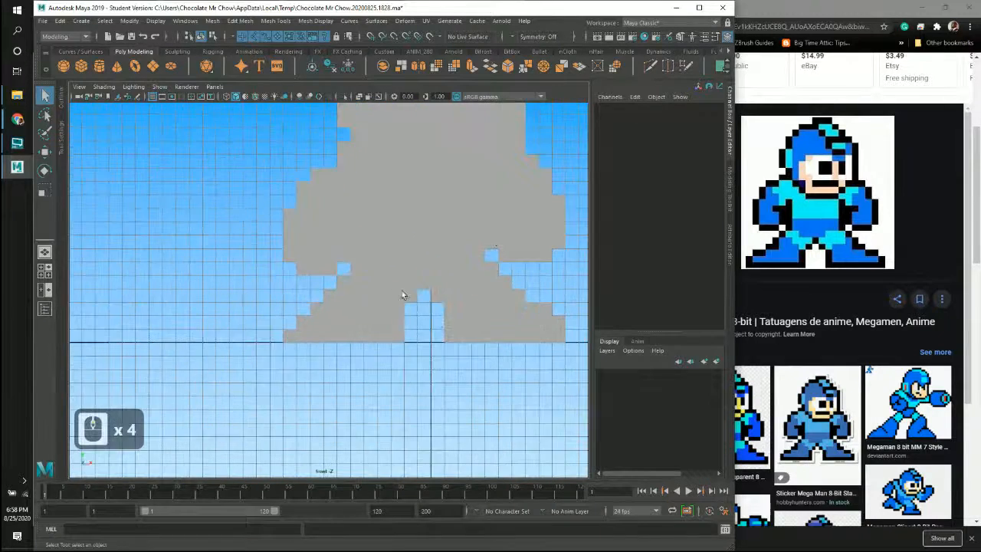
# Step: Switch to the perspective view and inspect the carved figure and its head from several angles
pyautogui.press('space')
pyautogui.press('space')
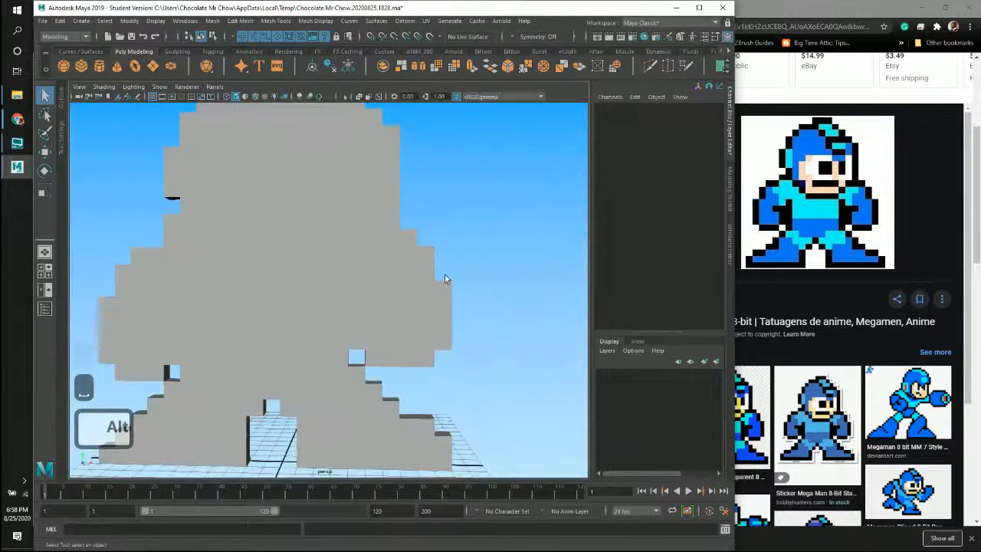
pyautogui.keyDown('alt'); pyautogui.moveTo(444, 274); pyautogui.dragTo(421, 314); pyautogui.keyUp('alt')
pyautogui.click(449, 314)
pyautogui.keyDown('alt'); pyautogui.moveTo(454, 361); pyautogui.dragTo(479, 340); pyautogui.keyUp('alt')
pyautogui.keyDown('alt'); pyautogui.moveTo(480, 339); pyautogui.dragTo(332, 258, button='middle'); pyautogui.keyUp('alt')
pyautogui.keyDown('alt'); pyautogui.moveTo(332, 258); pyautogui.dragTo(301, 256, button='right'); pyautogui.keyUp('alt')
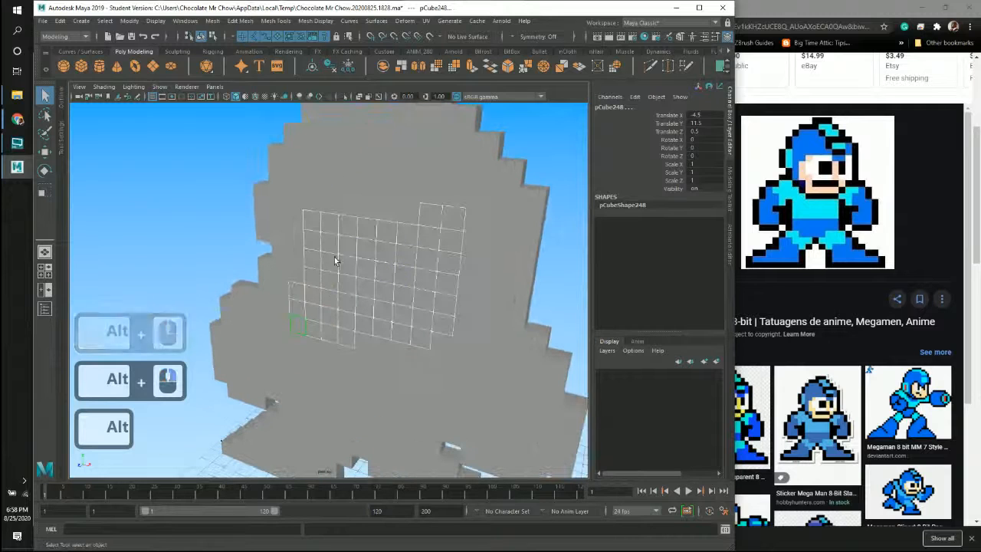
pyautogui.keyDown('alt'); pyautogui.moveTo(345, 278); pyautogui.dragTo(389, 298); pyautogui.keyUp('alt')
pyautogui.keyDown('alt'); pyautogui.moveTo(389, 299); pyautogui.dragTo(393, 285, button='middle'); pyautogui.keyUp('alt')
pyautogui.keyDown('alt'); pyautogui.moveTo(393, 285); pyautogui.dragTo(411, 272, button='right'); pyautogui.keyUp('alt')
pyautogui.keyDown('alt'); pyautogui.moveTo(411, 271); pyautogui.dragTo(453, 243); pyautogui.keyUp('alt')
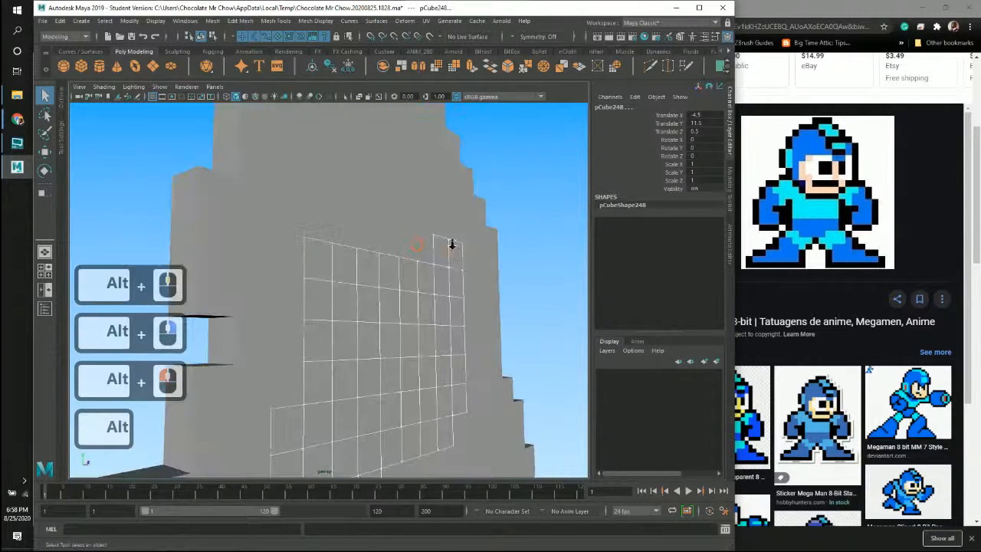
pyautogui.keyDown('alt'); pyautogui.moveTo(452, 243); pyautogui.dragTo(370, 256, button='right'); pyautogui.keyUp('alt')
pyautogui.keyDown('alt'); pyautogui.moveTo(370, 256); pyautogui.dragTo(354, 259, button='middle'); pyautogui.keyUp('alt')
pyautogui.keyDown('alt'); pyautogui.moveTo(317, 261); pyautogui.dragTo(376, 255); pyautogui.keyUp('alt')
pyautogui.keyDown('alt'); pyautogui.moveTo(269, 247); pyautogui.dragTo(360, 277, button='right'); pyautogui.keyUp('alt')
pyautogui.keyDown('alt'); pyautogui.moveTo(346, 277); pyautogui.dragTo(350, 234); pyautogui.keyUp('alt')
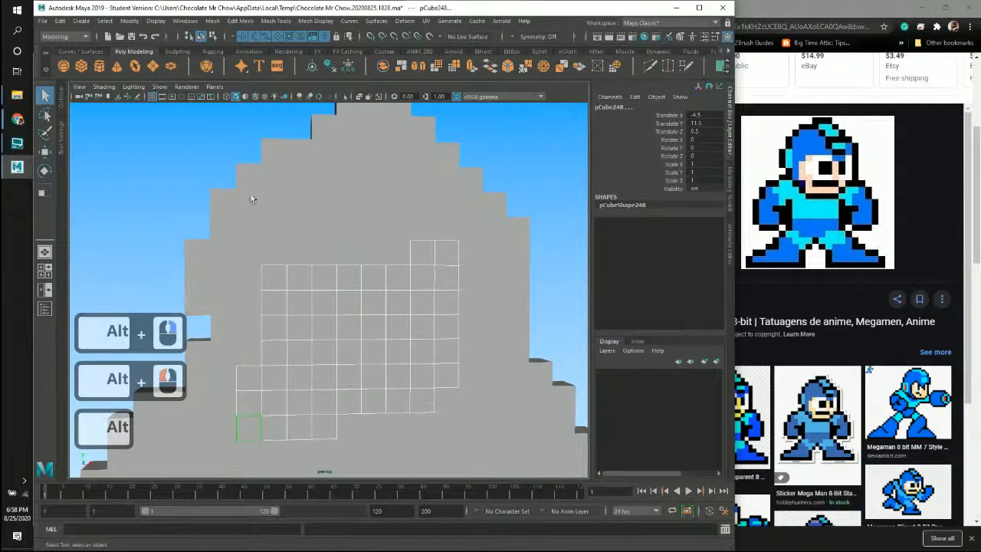
# Step: Select the left-hand helmet cubes one cube inside the outline: a two-wide column and the cubes stepping up toward the crown
pyautogui.click(252, 194)
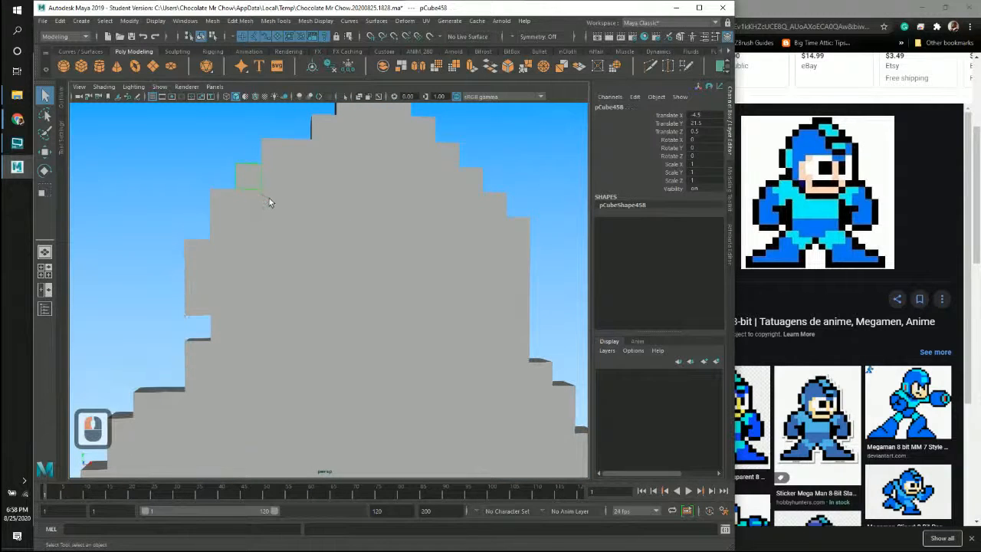
pyautogui.click(268, 199)
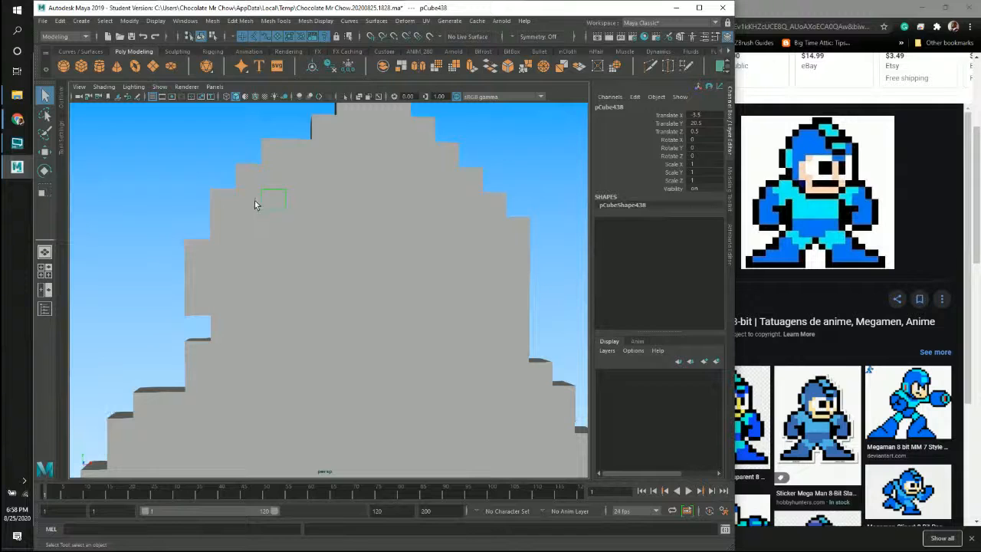
pyautogui.keyDown('shift'); pyautogui.click(250, 202); pyautogui.keyUp('shift')
pyautogui.keyDown('shift'); pyautogui.click(251, 227); pyautogui.keyUp('shift')
pyautogui.keyDown('shift'); pyautogui.click(270, 230); pyautogui.keyUp('shift')
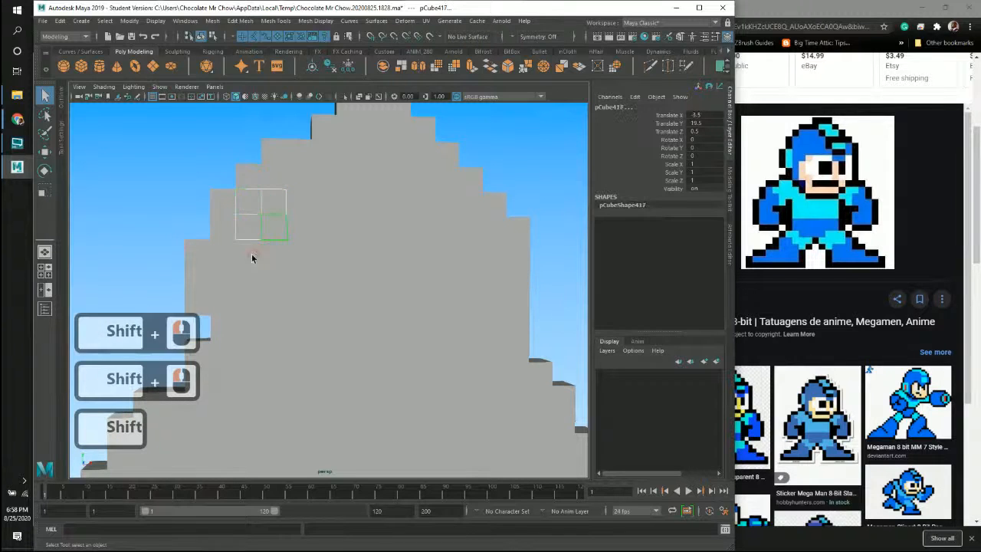
pyautogui.keyDown('shift'); pyautogui.click(251, 254); pyautogui.keyUp('shift')
pyautogui.keyDown('shift'); pyautogui.click(276, 252); pyautogui.keyUp('shift')
pyautogui.keyDown('shift'); pyautogui.click(272, 181); pyautogui.keyUp('shift')
pyautogui.keyDown('shift'); pyautogui.click(314, 153); pyautogui.keyUp('shift')
pyautogui.keyDown('shift'); pyautogui.click(352, 130); pyautogui.keyUp('shift')
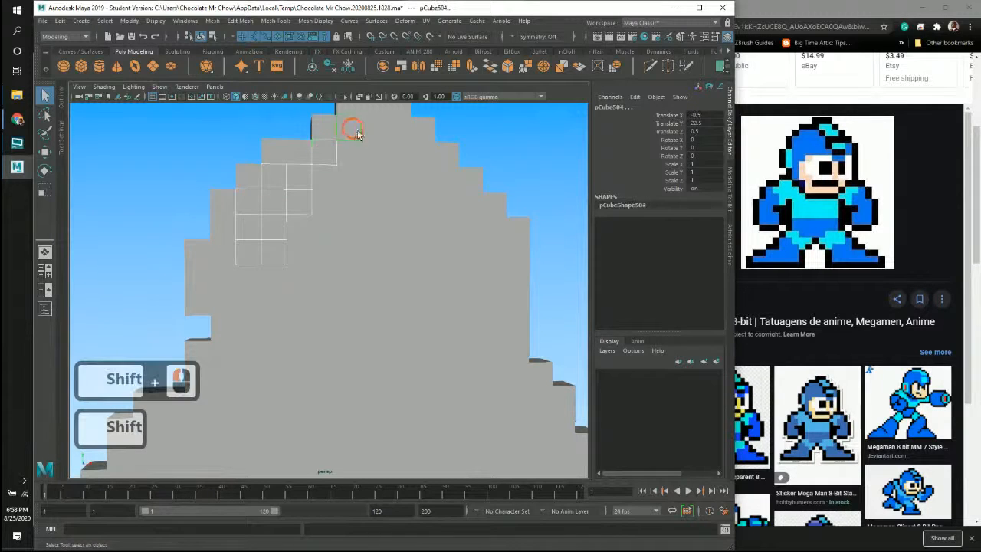
# Step: Add the crown cubes and the right-hand helmet cubes, stepping down to a three-wide block inside the outline, to the selection
pyautogui.scroll(-3, 429, 165)
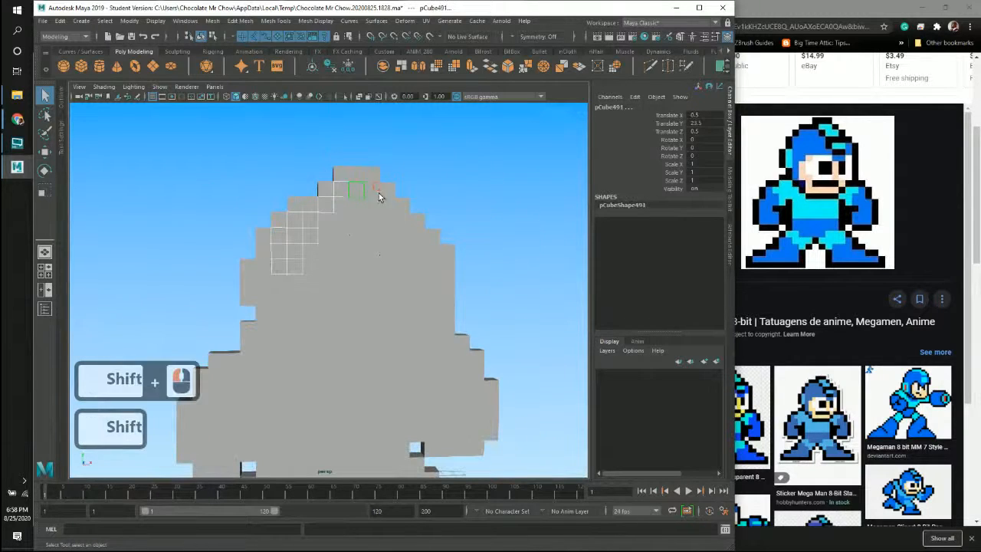
pyautogui.keyDown('shift'); pyautogui.click(374, 196); pyautogui.keyUp('shift')
pyautogui.keyDown('shift'); pyautogui.click(388, 207); pyautogui.keyUp('shift')
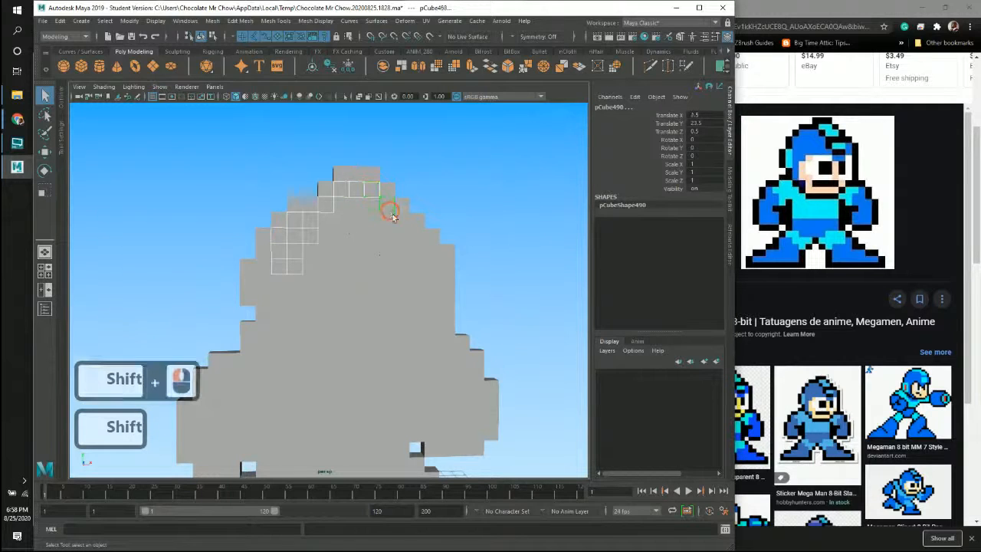
pyautogui.keyDown('shift'); pyautogui.click(406, 232); pyautogui.keyUp('shift')
pyautogui.keyDown('shift'); pyautogui.click(423, 256); pyautogui.keyUp('shift')
pyautogui.keyDown('shift'); pyautogui.click(418, 266); pyautogui.keyUp('shift')
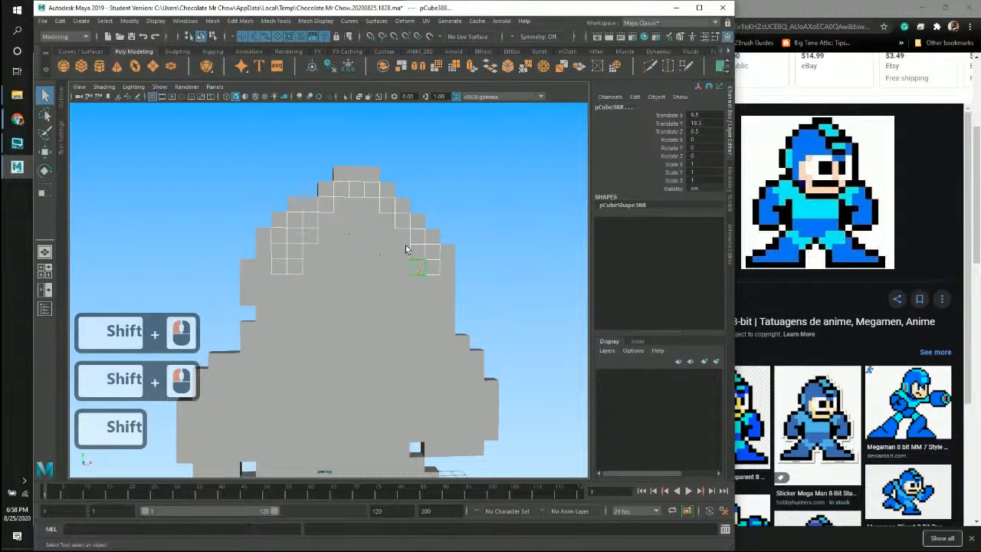
pyautogui.keyDown('shift'); pyautogui.click(401, 265); pyautogui.keyUp('shift')
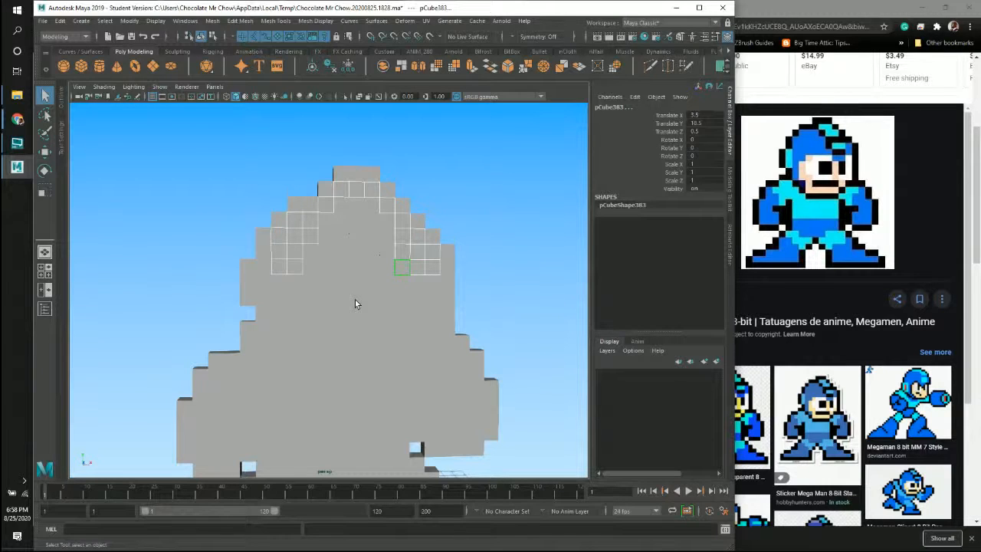
# Step: Add the interior cubes beneath the crown and the central face block between the helmet sides to the selection
pyautogui.keyDown('alt'); pyautogui.moveTo(444, 222); pyautogui.dragTo(324, 202); pyautogui.keyUp('alt')
pyautogui.keyDown('alt'); pyautogui.moveTo(324, 202); pyautogui.dragTo(355, 211, button='right'); pyautogui.keyUp('alt')
pyautogui.keyDown('alt'); pyautogui.moveTo(355, 211); pyautogui.dragTo(368, 198); pyautogui.keyUp('alt')
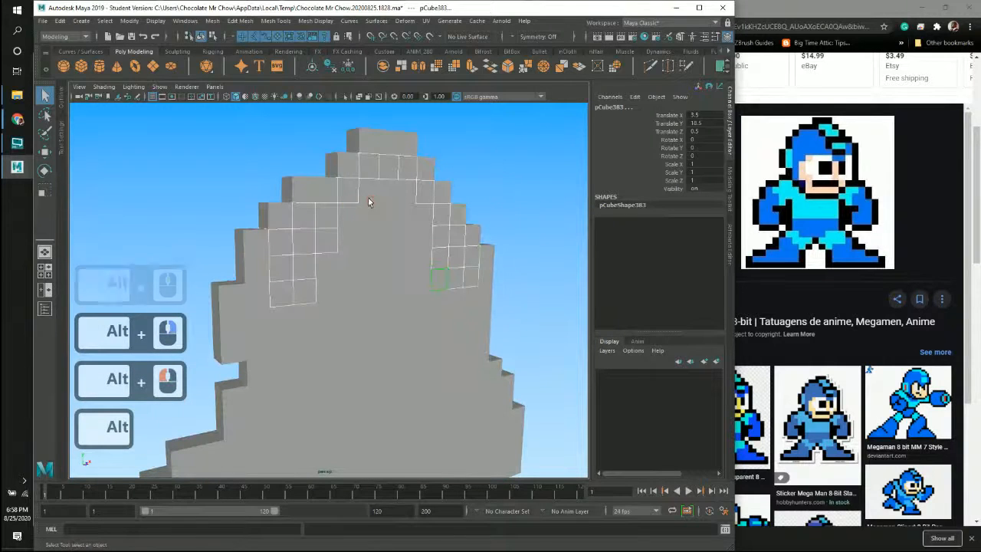
pyautogui.keyDown('shift'); pyautogui.click(369, 193); pyautogui.keyUp('shift')
pyautogui.keyDown('shift'); pyautogui.click(408, 208); pyautogui.keyUp('shift')
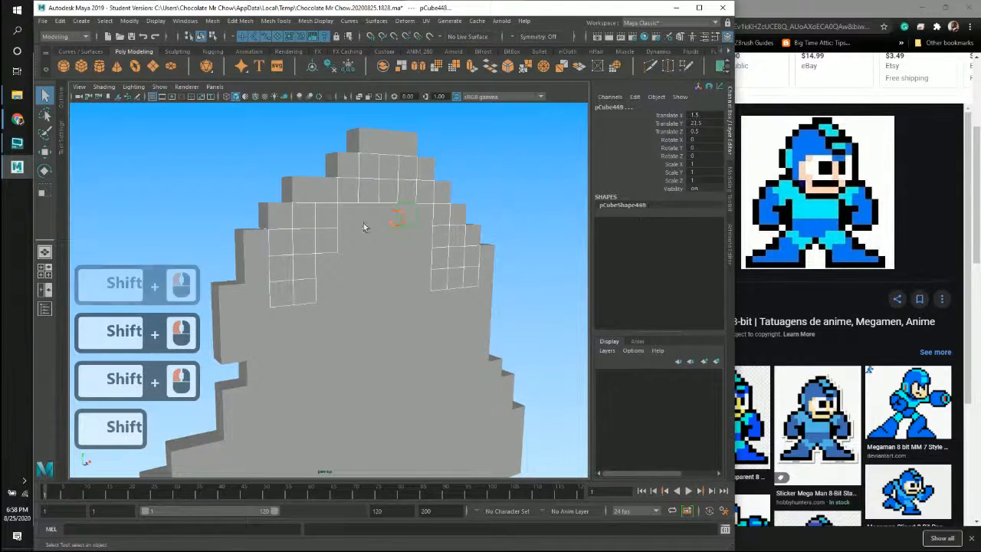
pyautogui.keyDown('alt'); pyautogui.moveTo(510, 212); pyautogui.dragTo(476, 211); pyautogui.keyUp('alt')
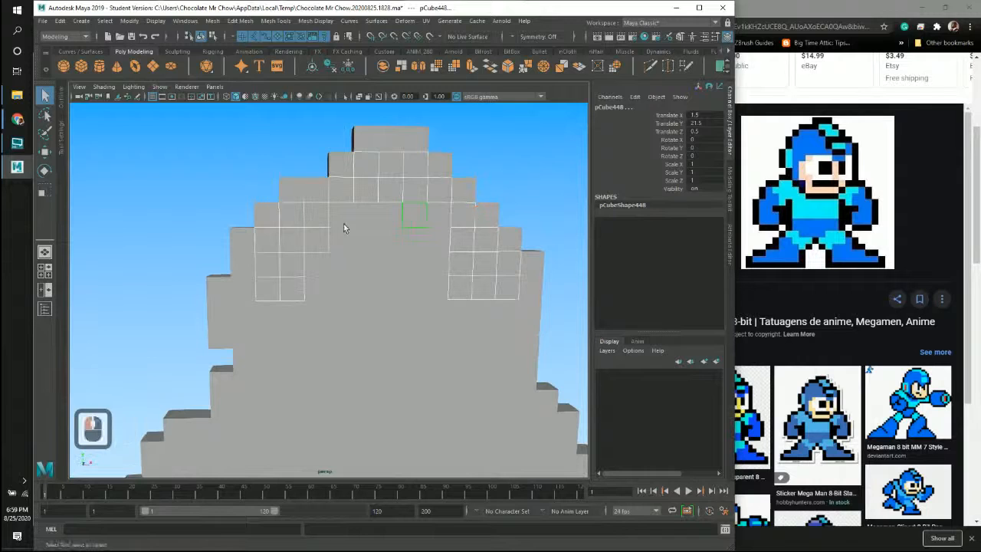
pyautogui.keyDown('shift'); pyautogui.moveTo(343, 225); pyautogui.dragTo(458, 313); pyautogui.keyUp('shift')
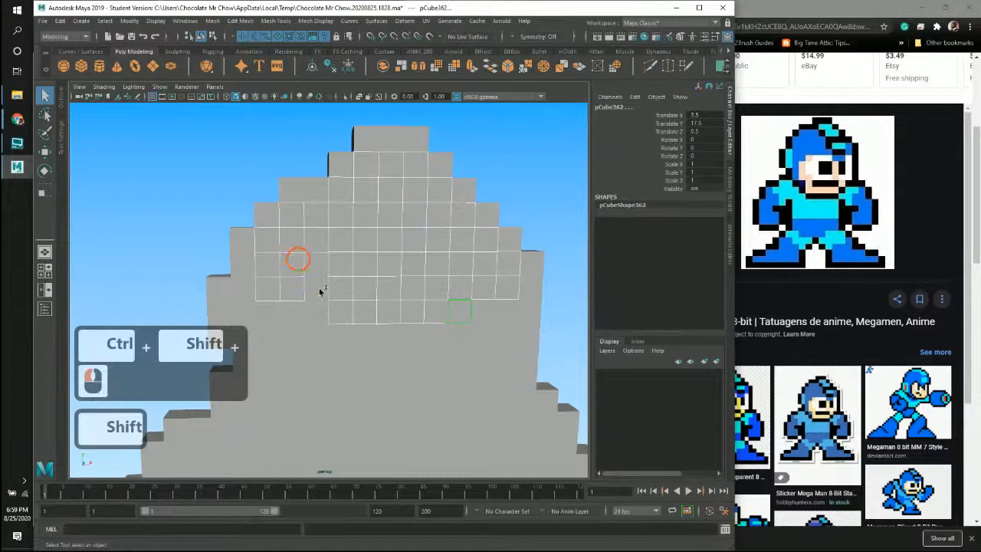
# Step: Extend the cube selection over the cheeks and lower head rows across the full width inside the outline
pyautogui.keyDown('ctrl'); pyautogui.keyDown('shift'); pyautogui.moveTo(320, 291); pyautogui.dragTo(334, 329); pyautogui.keyUp('shift'); pyautogui.keyUp('ctrl')
pyautogui.keyDown('ctrl'); pyautogui.keyDown('shift'); pyautogui.moveTo(266, 310); pyautogui.dragTo(295, 344); pyautogui.keyUp('shift'); pyautogui.keyUp('ctrl')
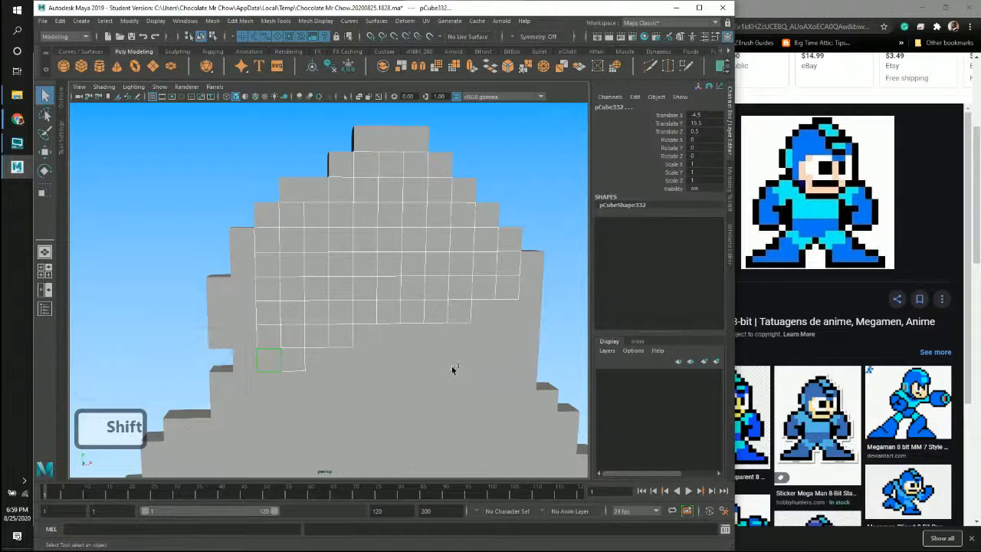
pyautogui.keyDown('ctrl'); pyautogui.keyDown('shift'); pyautogui.moveTo(478, 381); pyautogui.dragTo(271, 335); pyautogui.keyUp('shift'); pyautogui.keyUp('ctrl')
pyautogui.keyDown('ctrl'); pyautogui.keyDown('shift'); pyautogui.moveTo(506, 306); pyautogui.dragTo(539, 404); pyautogui.keyUp('shift'); pyautogui.keyUp('ctrl')
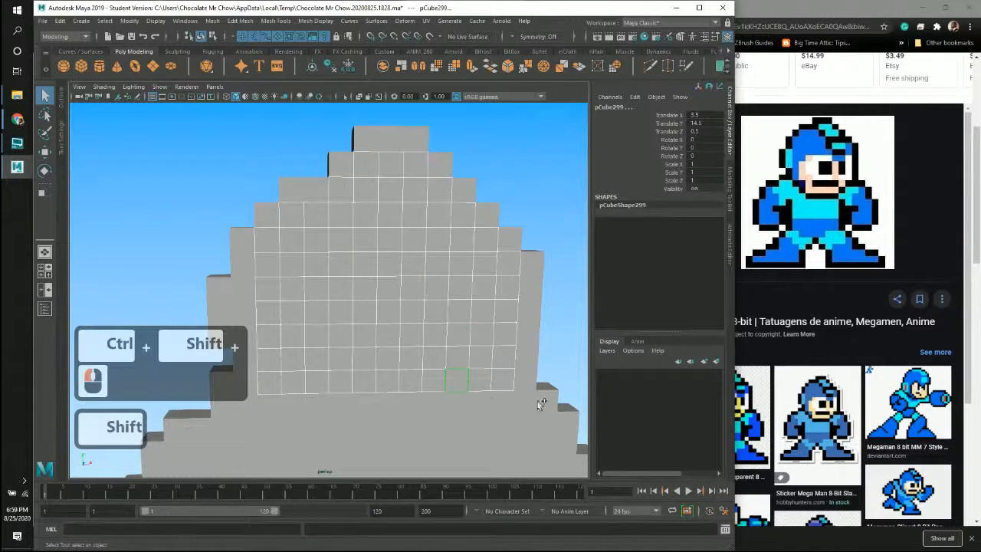
# Step: Deselect the stepped corner cubes at both lower ends of the head selection to round off the jaw
pyautogui.keyDown('ctrl'); pyautogui.click(508, 339); pyautogui.keyUp('ctrl')
pyautogui.keyDown('ctrl'); pyautogui.click(500, 371); pyautogui.keyUp('ctrl')
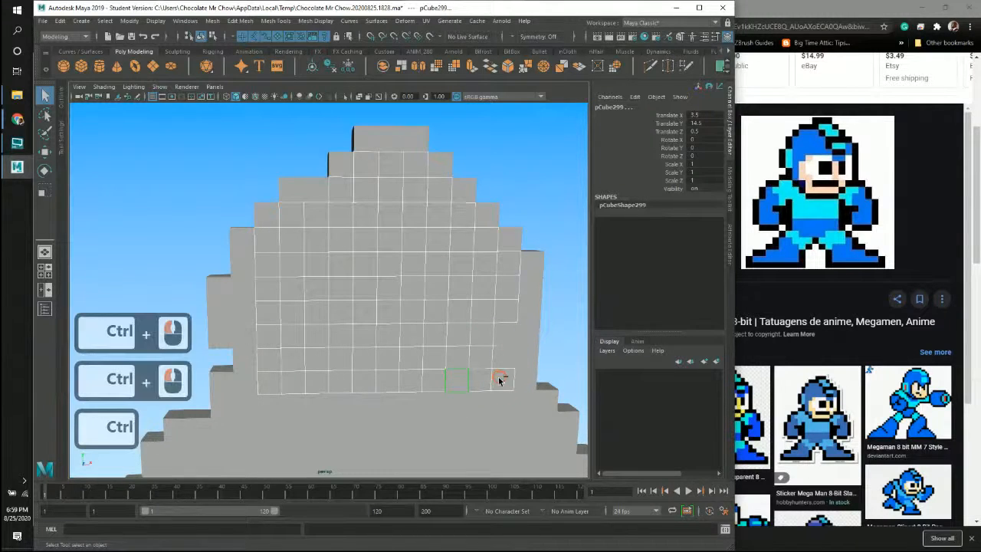
pyautogui.keyDown('ctrl'); pyautogui.click(481, 383); pyautogui.keyUp('ctrl')
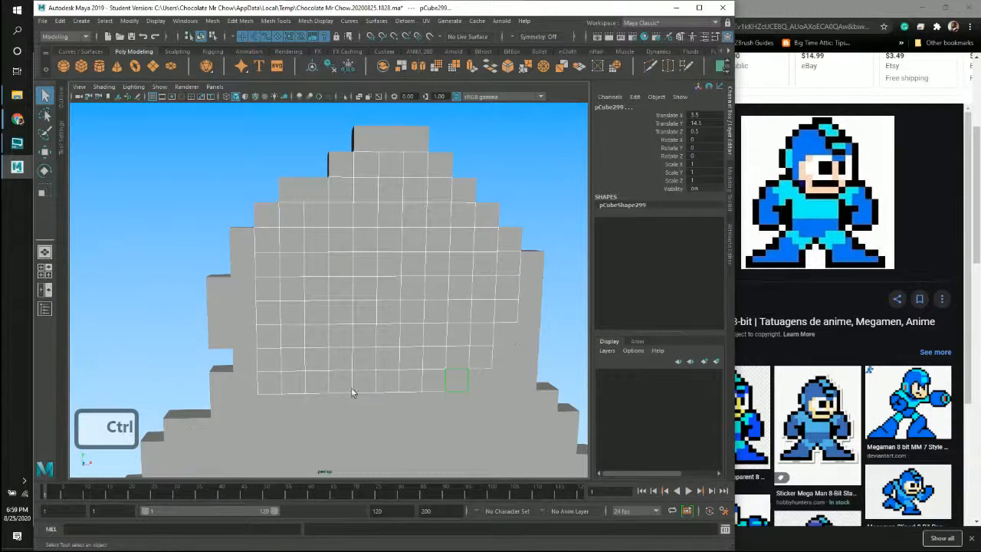
pyautogui.keyDown('ctrl'); pyautogui.click(269, 382); pyautogui.keyUp('ctrl')
pyautogui.keyDown('ctrl'); pyautogui.click(294, 383); pyautogui.keyUp('ctrl')
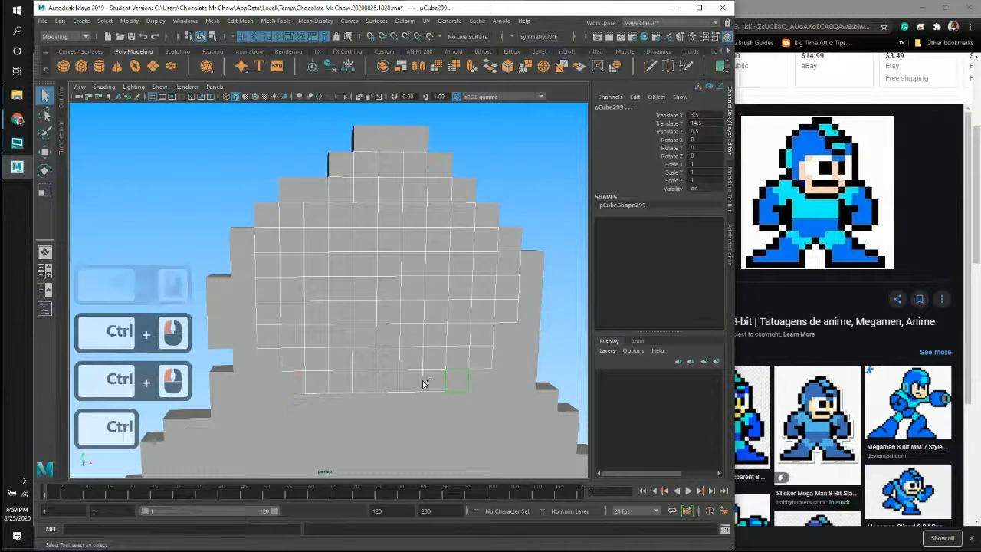
pyautogui.scroll(-2, 490, 359)
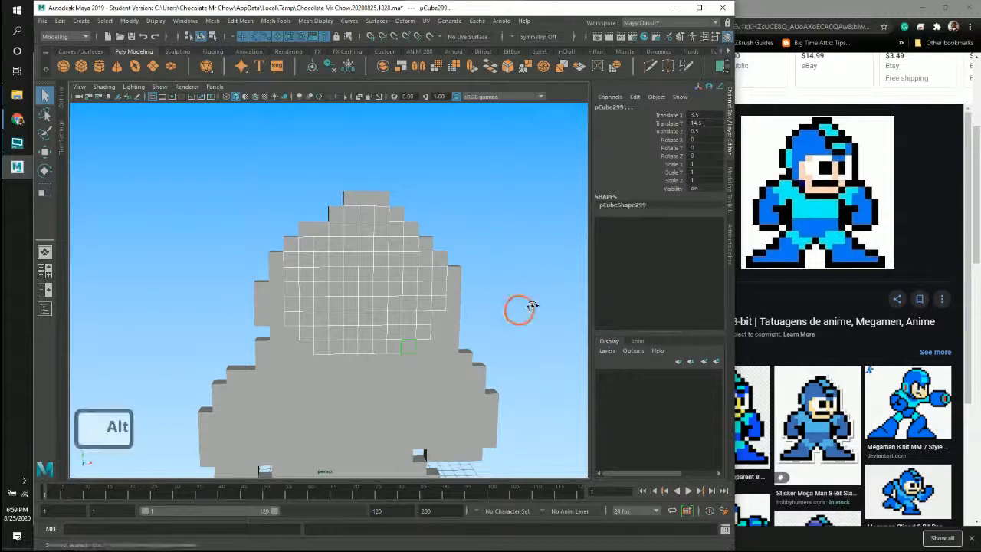
# Step: Turn on face selection for the selected head cubes
pyautogui.keyDown('alt'); pyautogui.moveTo(519, 309); pyautogui.dragTo(382, 302); pyautogui.keyUp('alt')
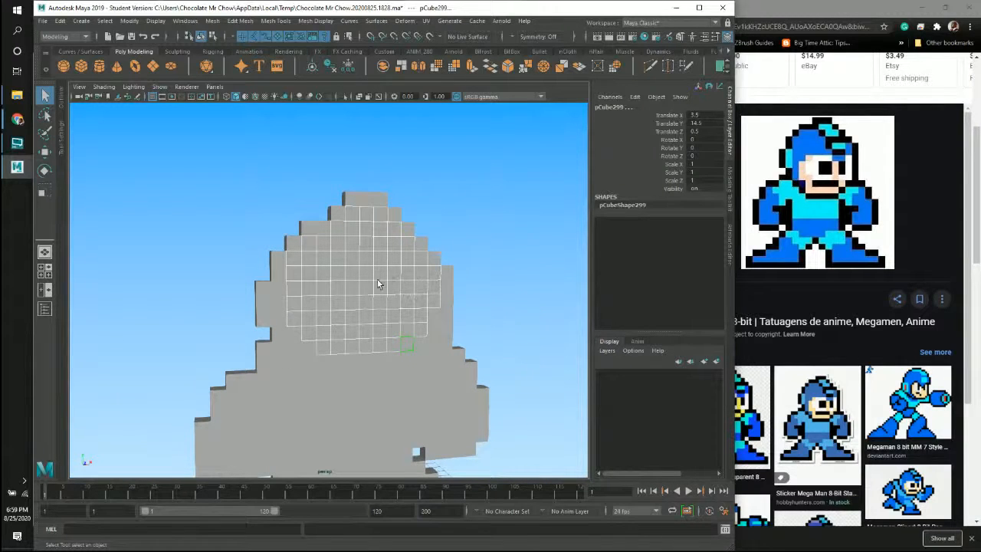
pyautogui.moveTo(381, 279); pyautogui.dragTo(382, 288, button='right')
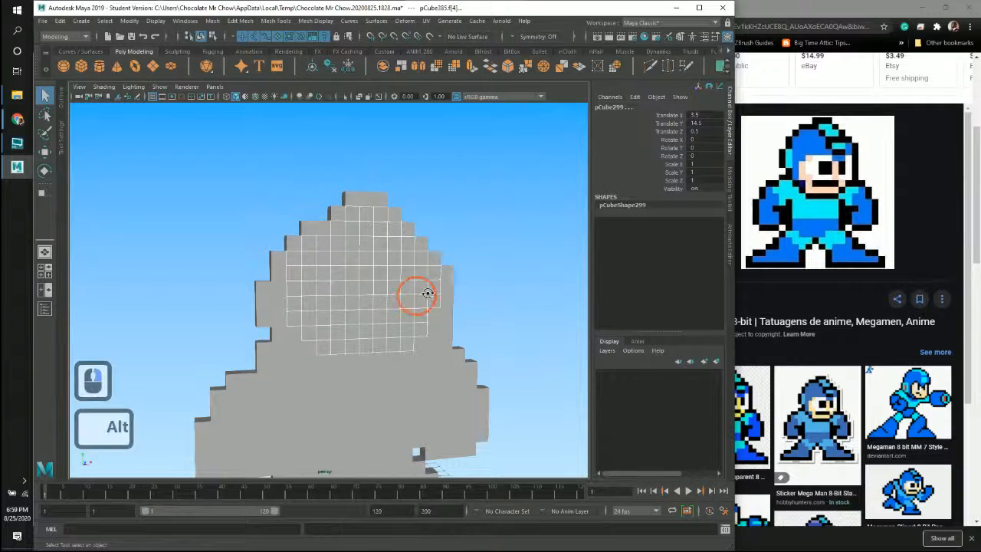
pyautogui.keyDown('alt'); pyautogui.moveTo(418, 294); pyautogui.dragTo(397, 290); pyautogui.keyUp('alt')
pyautogui.keyDown('alt'); pyautogui.moveTo(397, 291); pyautogui.dragTo(525, 326, button='right'); pyautogui.keyUp('alt')
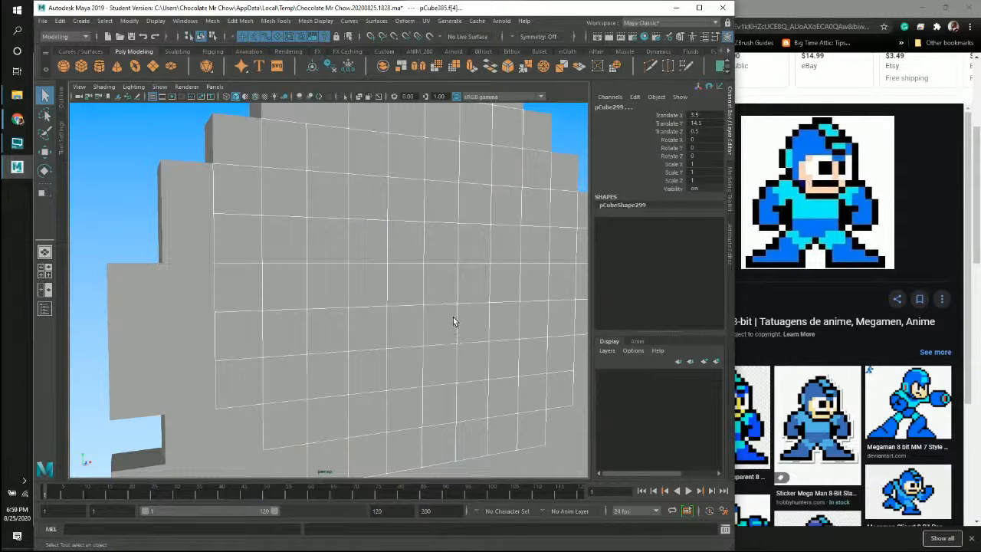
pyautogui.press('F12')
pyautogui.press('F11')
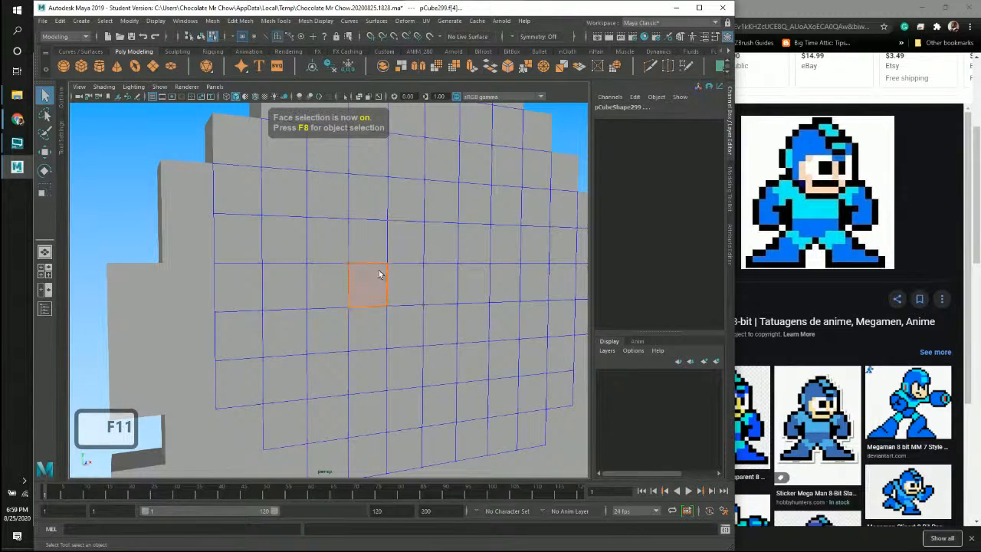
pyautogui.click(379, 273)
pyautogui.scroll(-4, 441, 267)
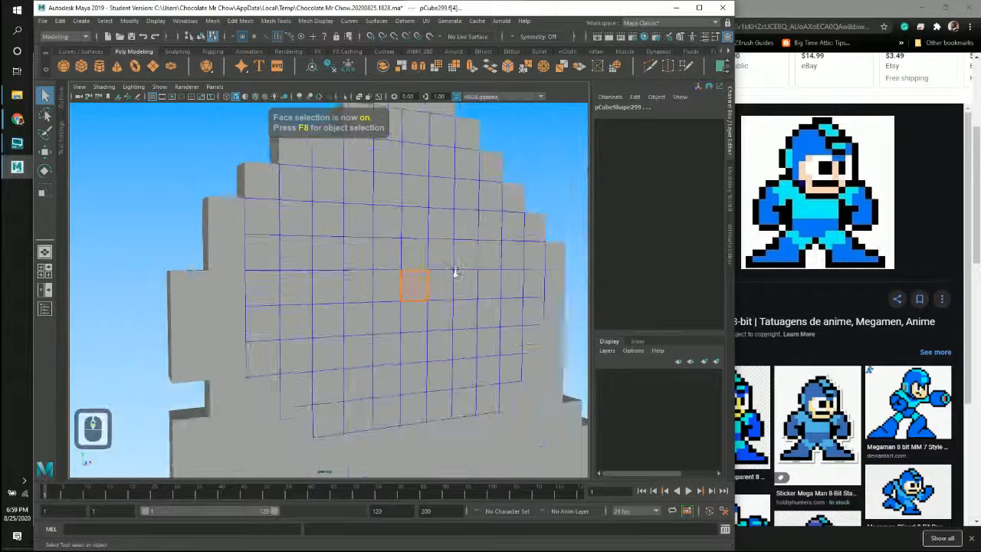
pyautogui.keyDown('alt'); pyautogui.moveTo(499, 278); pyautogui.dragTo(466, 280); pyautogui.keyUp('alt')
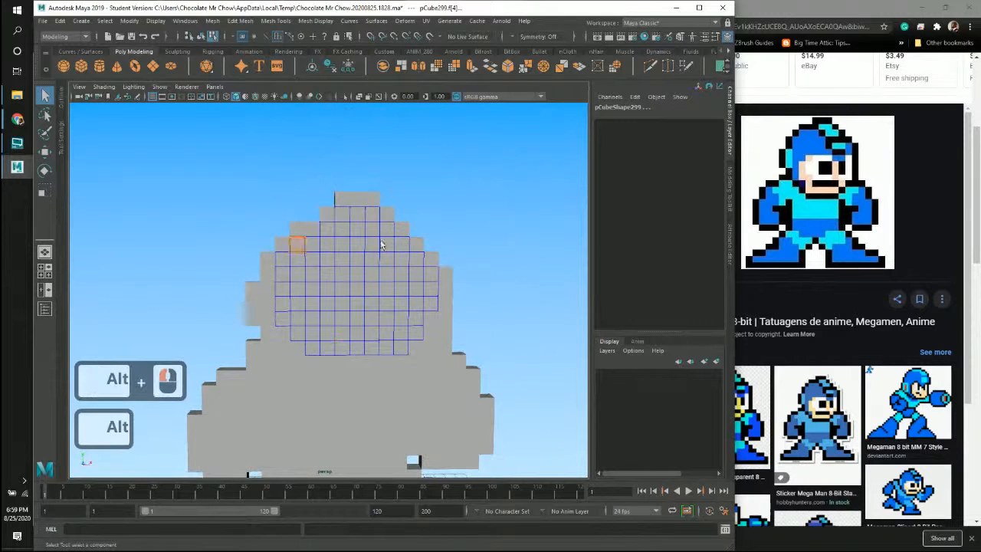
pyautogui.click(374, 302)
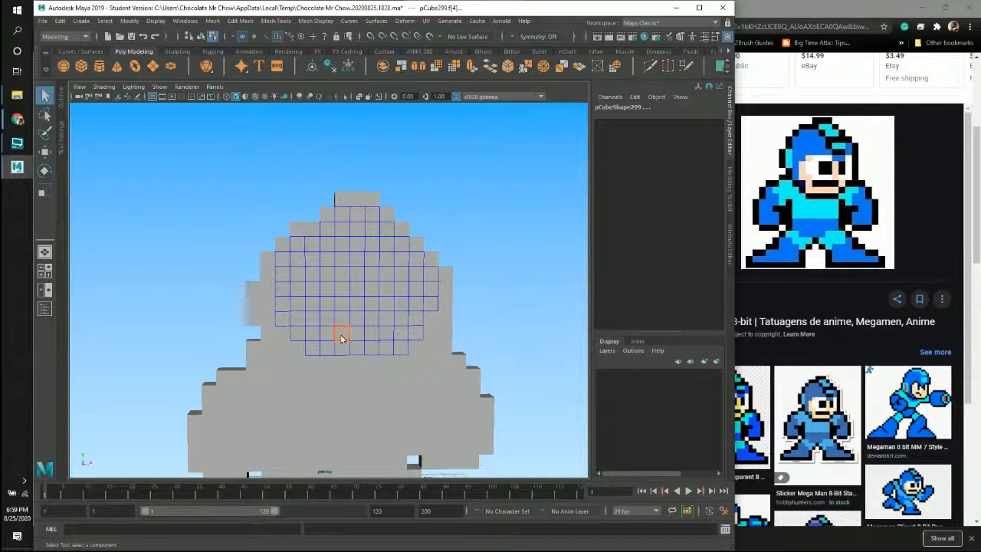
pyautogui.keyDown('alt'); pyautogui.moveTo(401, 264); pyautogui.dragTo(359, 266); pyautogui.keyUp('alt')
pyautogui.click(359, 266)
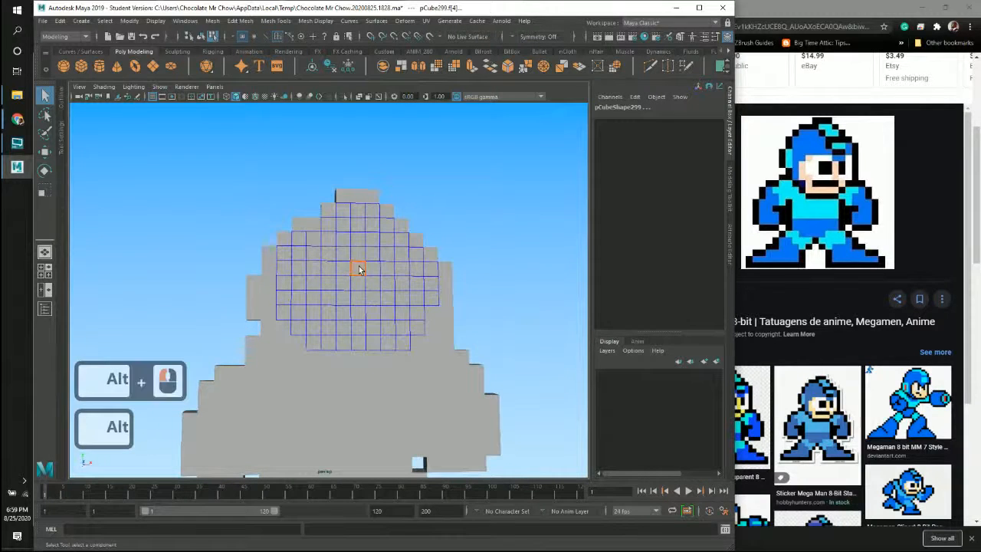
pyautogui.keyDown('shift'); pyautogui.click(399, 329); pyautogui.keyUp('shift')
pyautogui.keyDown('shift'); pyautogui.click(385, 330); pyautogui.keyUp('shift')
pyautogui.keyDown('shift'); pyautogui.click(371, 328); pyautogui.keyUp('shift')
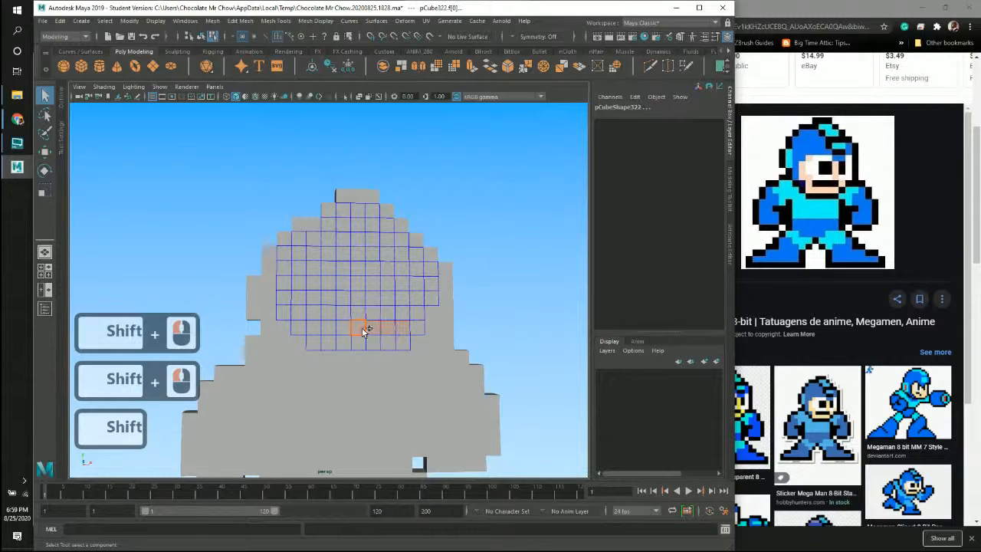
pyautogui.keyDown('shift'); pyautogui.click(356, 314); pyautogui.keyUp('shift')
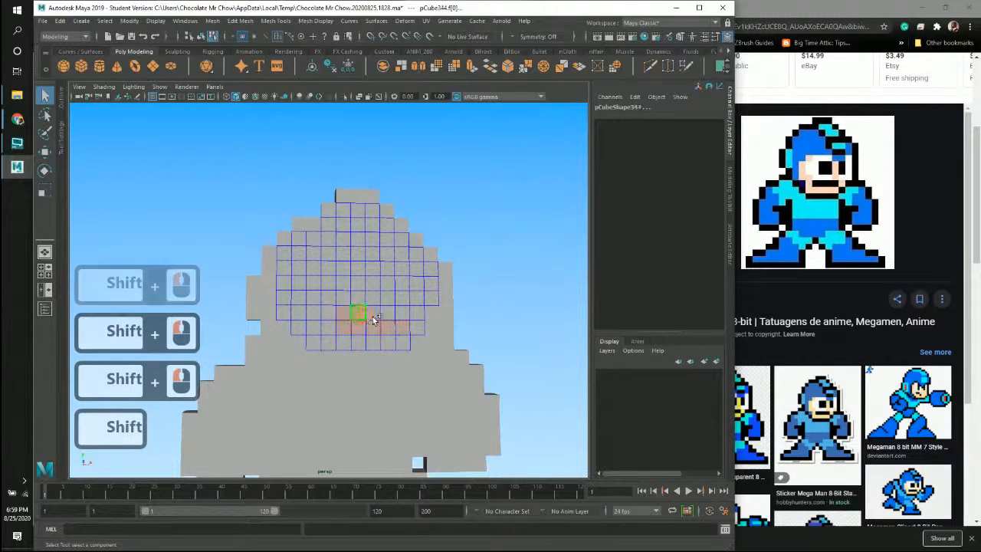
pyautogui.keyDown('shift'); pyautogui.click(372, 315); pyautogui.keyUp('shift')
pyautogui.keyDown('shift'); pyautogui.click(389, 315); pyautogui.keyUp('shift')
pyautogui.keyDown('shift'); pyautogui.click(406, 315); pyautogui.keyUp('shift')
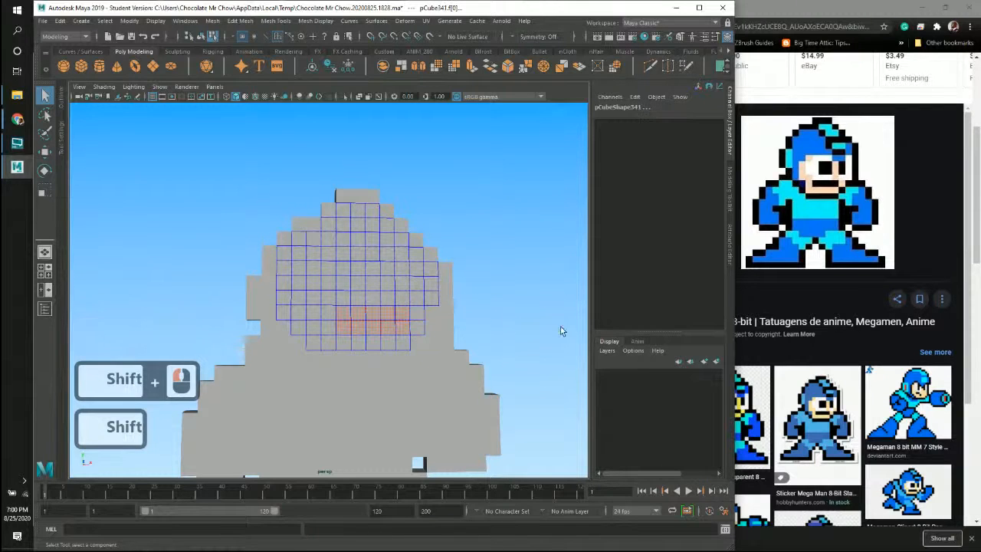
pyautogui.keyDown('ctrl'); pyautogui.click(531, 313); pyautogui.keyUp('ctrl')
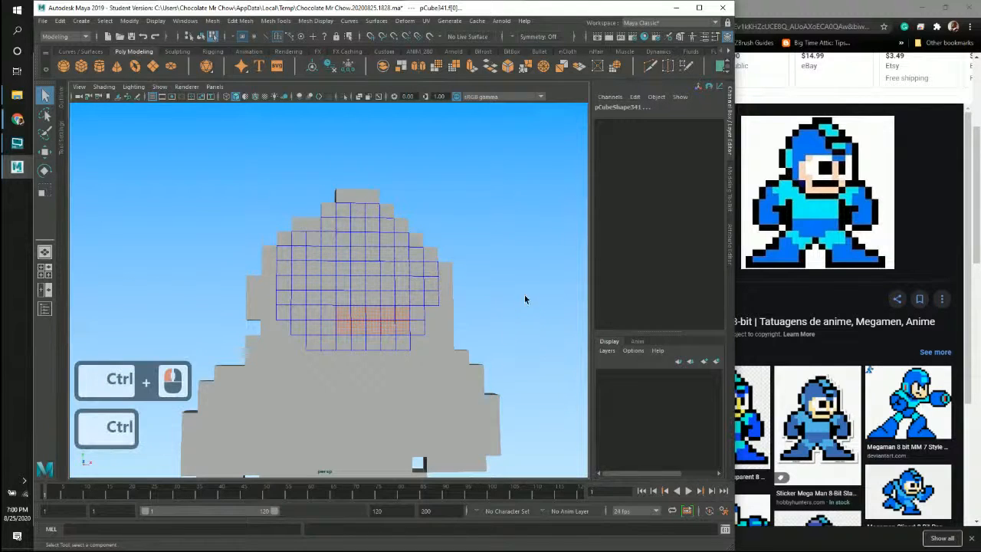
pyautogui.click(525, 299)
# Step: Orbit to an edge-on view and select all faces of the head cubes with a selection box
pyautogui.keyDown('alt'); pyautogui.moveTo(489, 236); pyautogui.dragTo(478, 246); pyautogui.keyUp('alt')
pyautogui.keyDown('alt'); pyautogui.moveTo(446, 265); pyautogui.dragTo(445, 220, button='middle'); pyautogui.keyUp('alt')
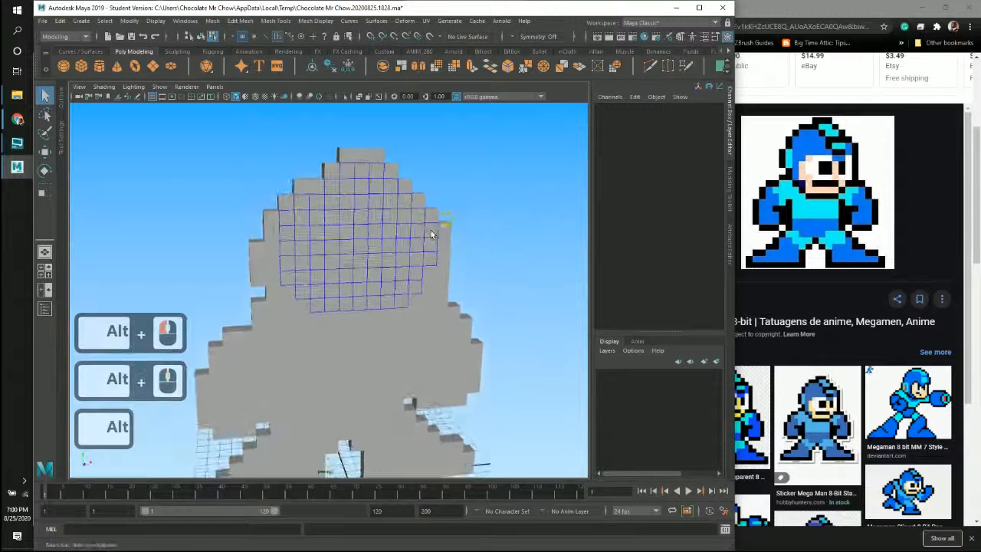
pyautogui.moveTo(431, 230)
pyautogui.keyDown('alt'); pyautogui.mouseDown()
pyautogui.moveTo(455, 249)
pyautogui.moveTo(440, 224)
pyautogui.moveTo(508, 231)
pyautogui.moveTo(431, 254)
pyautogui.moveTo(436, 243)
pyautogui.mouseUp(); pyautogui.keyUp('alt')
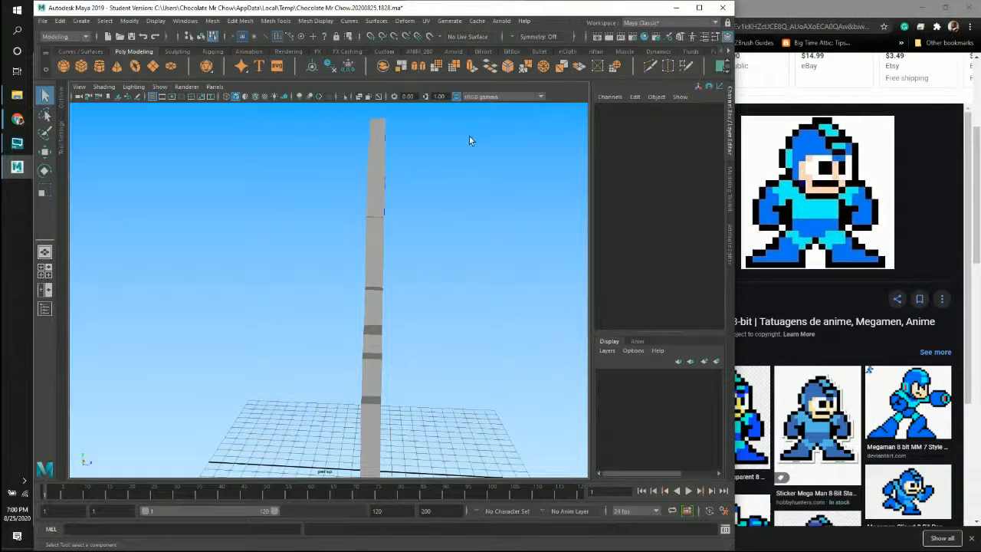
pyautogui.click(475, 155)
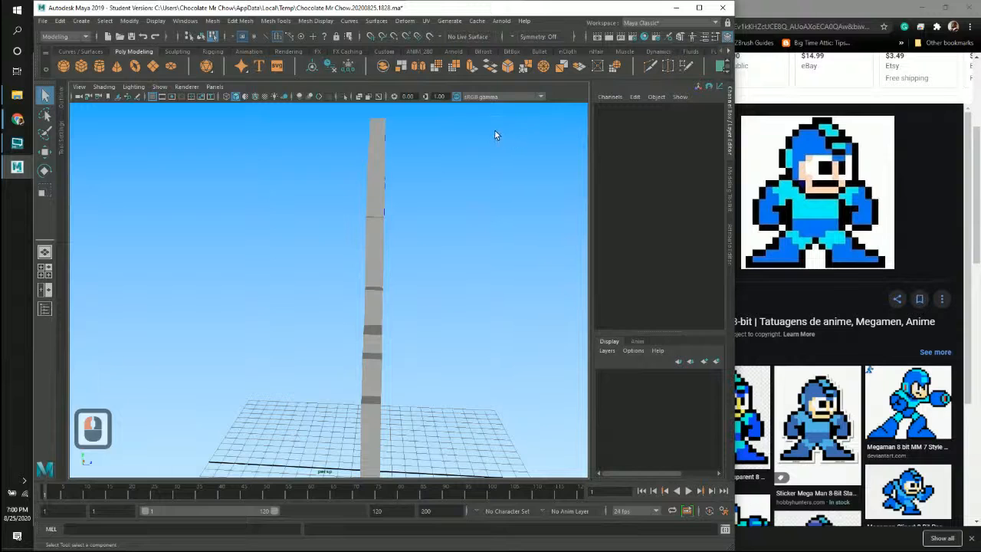
pyautogui.click(461, 183)
pyautogui.click(447, 201)
pyautogui.click(511, 122)
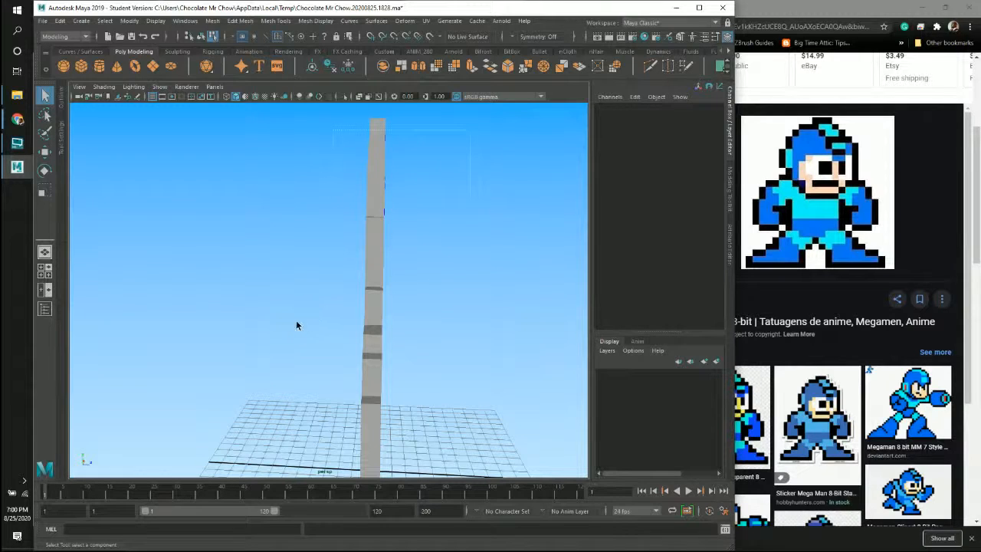
pyautogui.moveTo(291, 329); pyautogui.dragTo(292, 328)
pyautogui.moveTo(293, 323); pyautogui.dragTo(294, 322)
pyautogui.keyDown('alt'); pyautogui.moveTo(445, 322); pyautogui.dragTo(316, 270); pyautogui.keyUp('alt')
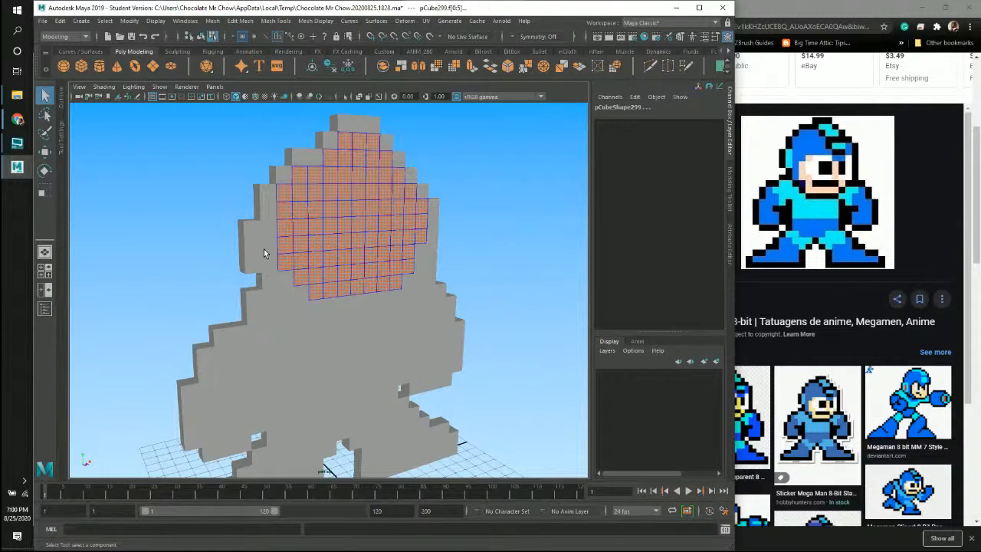
# Step: View the figure edge-on and remove the rear faces of the head cubes from the selection
pyautogui.press('alt')
pyautogui.keyDown('alt'); pyautogui.moveTo(467, 318); pyautogui.dragTo(264, 351); pyautogui.keyUp('alt')
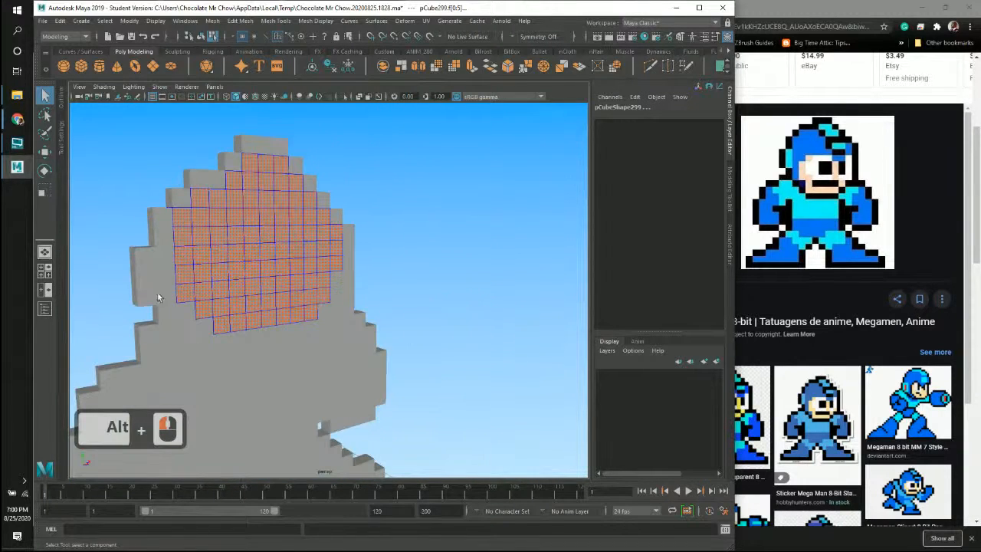
pyautogui.keyDown('alt'); pyautogui.moveTo(414, 299); pyautogui.dragTo(464, 302); pyautogui.keyUp('alt')
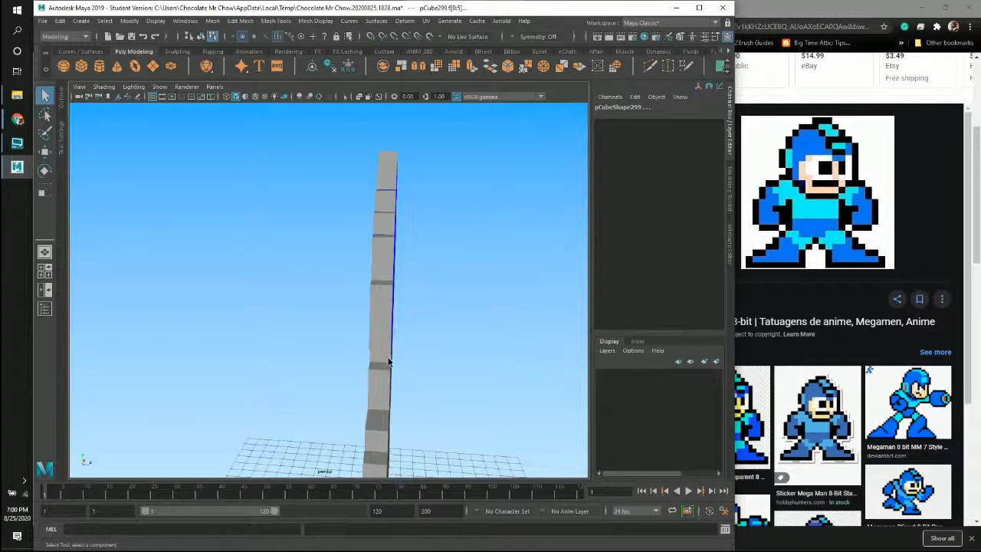
pyautogui.moveTo(389, 362); pyautogui.dragTo(389, 363)
pyautogui.keyDown('alt'); pyautogui.moveTo(460, 353); pyautogui.dragTo(449, 336); pyautogui.keyUp('alt')
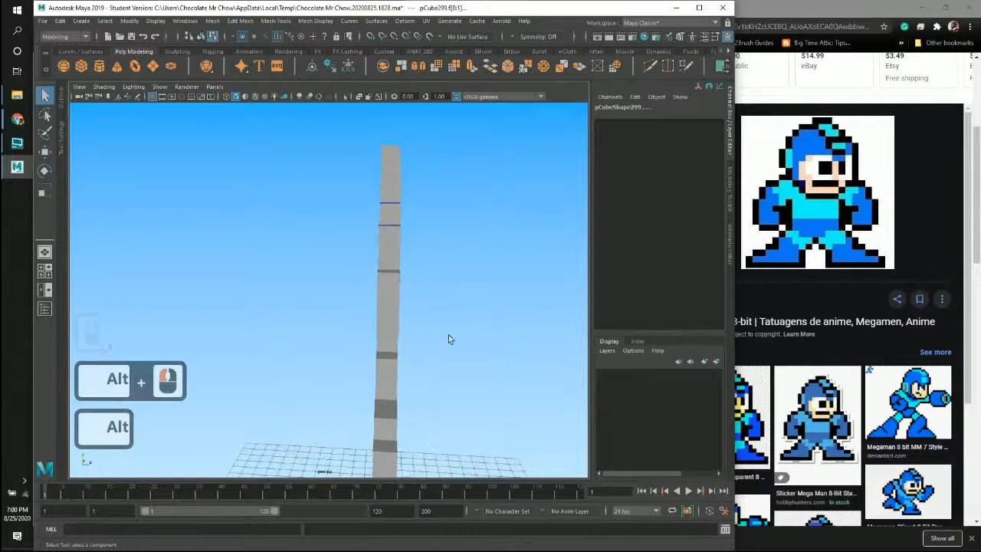
# Step: Deselect the remaining non-front head faces in the side view, keeping only the front faces, and check the result in perspective
pyautogui.press('space')
pyautogui.press('space')
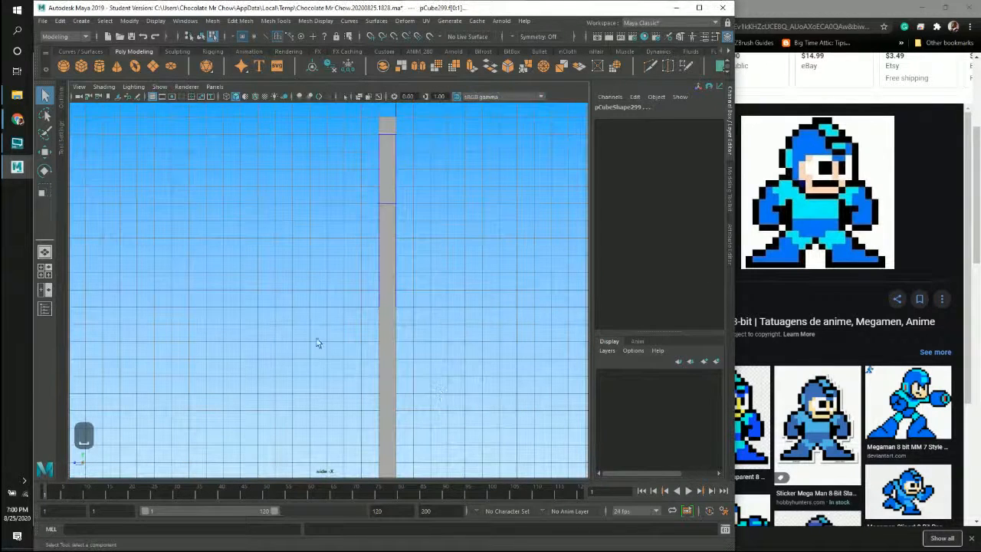
pyautogui.keyDown('alt'); pyautogui.moveTo(315, 346); pyautogui.dragTo(298, 317, button='middle'); pyautogui.keyUp('alt')
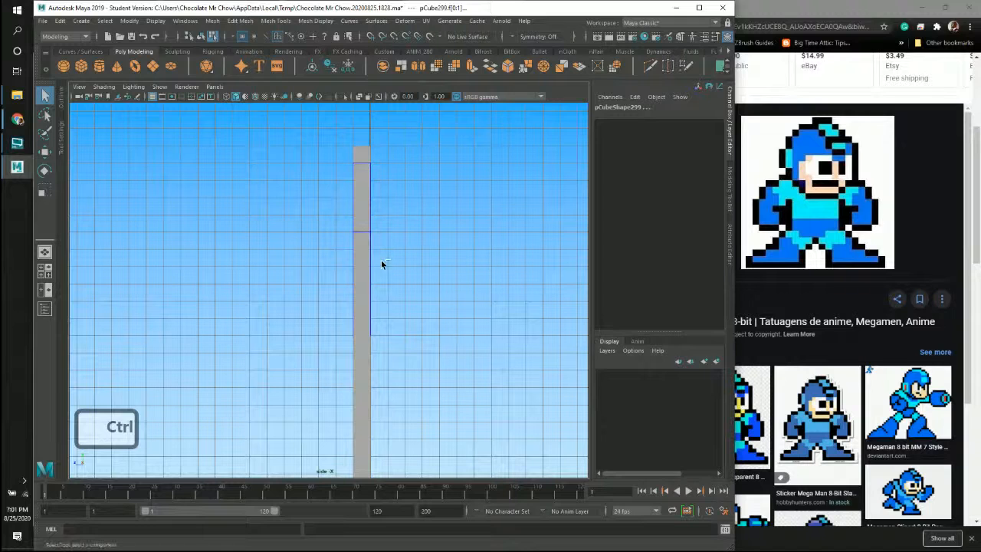
pyautogui.keyDown('ctrl'); pyautogui.click(360, 375); pyautogui.keyUp('ctrl')
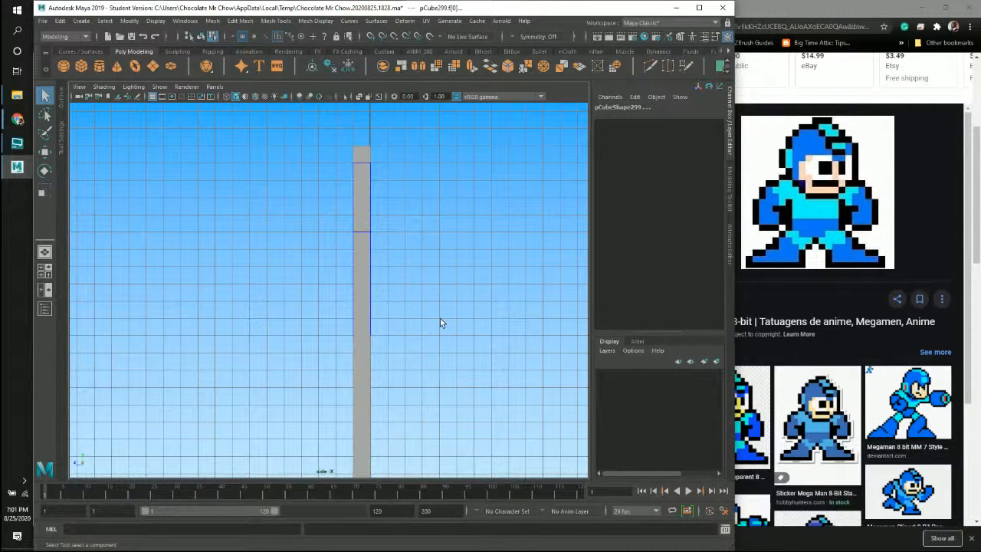
pyautogui.press('space')
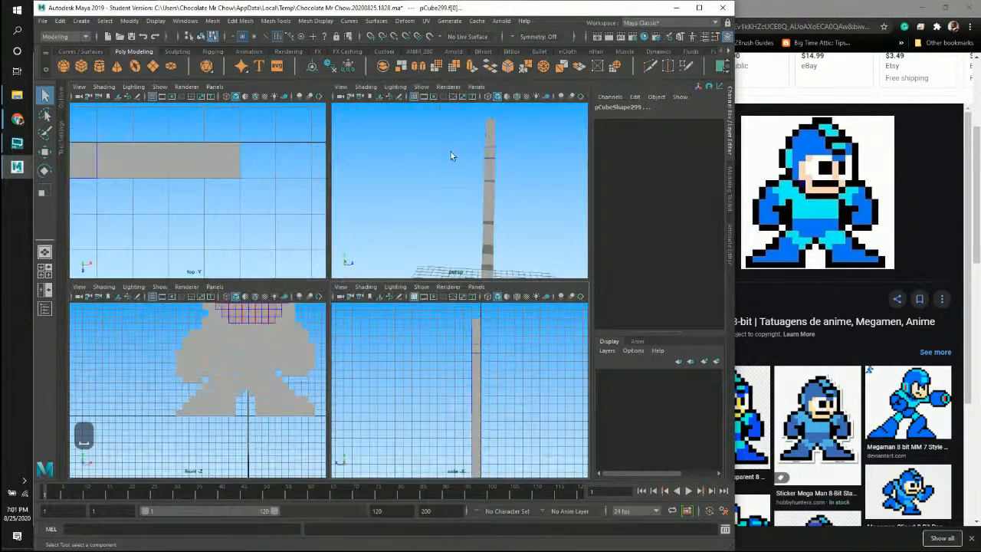
pyautogui.press('space')
pyautogui.keyDown('alt'); pyautogui.moveTo(315, 265); pyautogui.dragTo(470, 257); pyautogui.keyUp('alt')
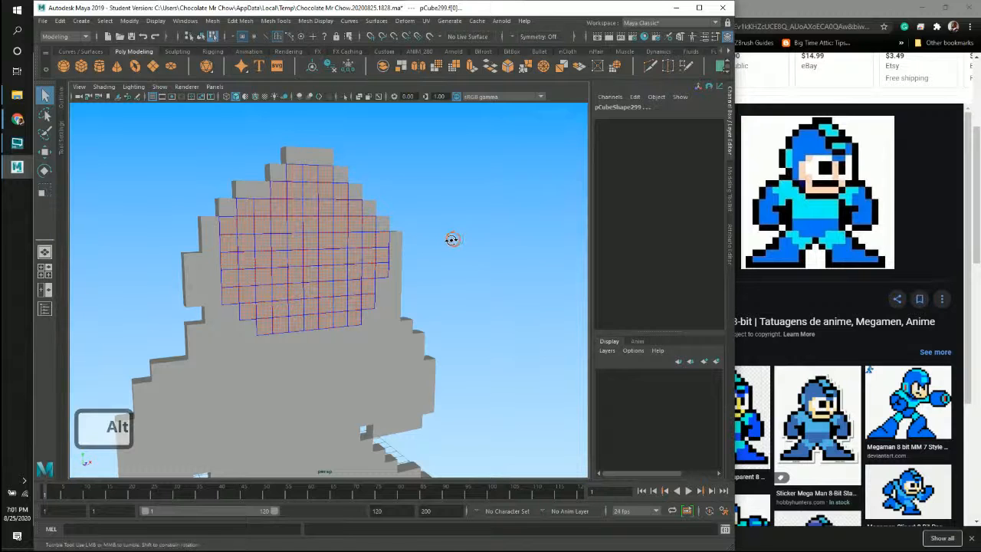
# Step: Clear the face selection and box-select all faces of the interior head cubes again in the side view
pyautogui.keyDown('alt'); pyautogui.moveTo(453, 238); pyautogui.dragTo(462, 245); pyautogui.keyUp('alt')
pyautogui.click(462, 245)
pyautogui.keyDown('alt'); pyautogui.moveTo(465, 222); pyautogui.dragTo(494, 201, button='middle'); pyautogui.keyUp('alt')
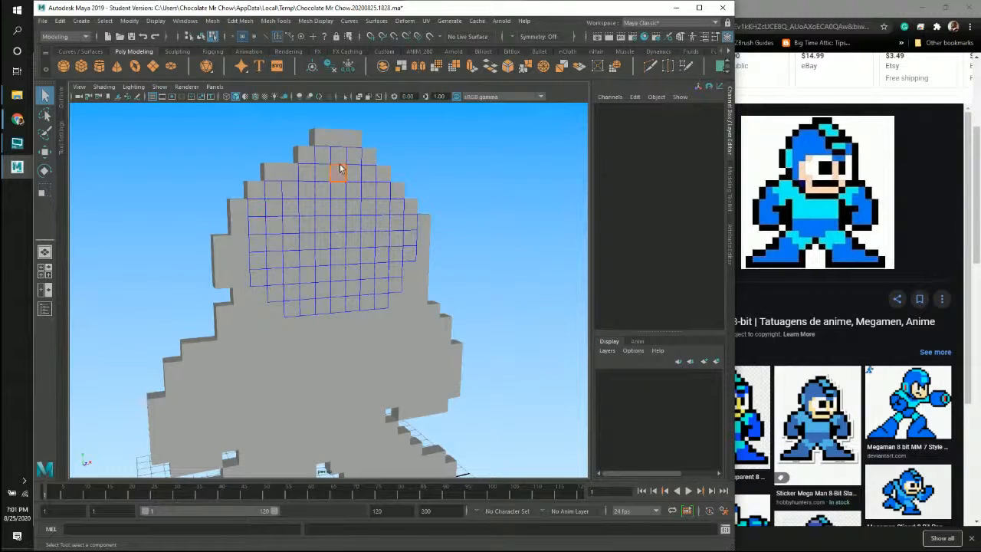
pyautogui.keyDown('alt'); pyautogui.moveTo(448, 259); pyautogui.dragTo(467, 232); pyautogui.keyUp('alt')
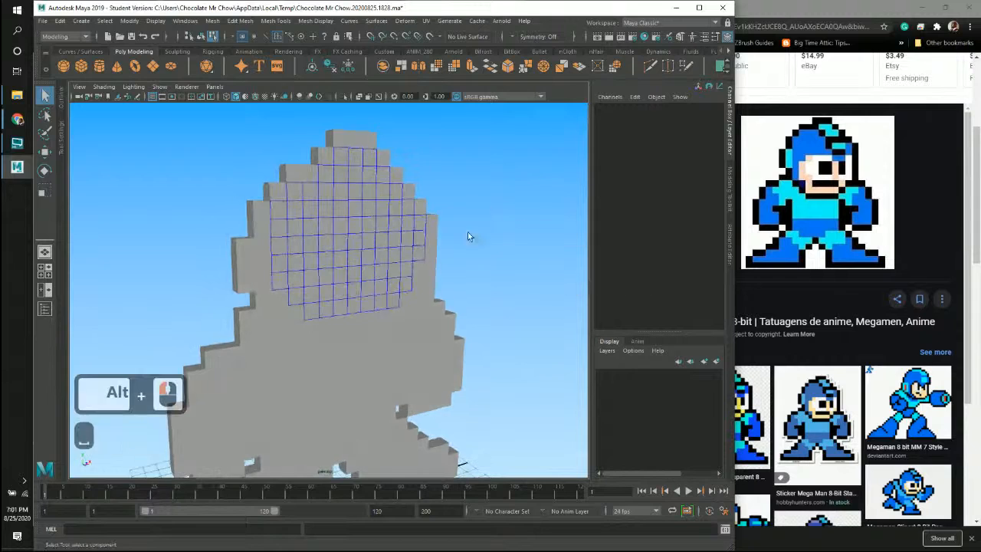
pyautogui.press('space')
pyautogui.press('space')
pyautogui.moveTo(447, 352)
pyautogui.keyDown('alt'); pyautogui.mouseDown(button='middle')
pyautogui.moveTo(449, 315)
pyautogui.moveTo(453, 356)
pyautogui.mouseUp(button='middle'); pyautogui.keyUp('alt')
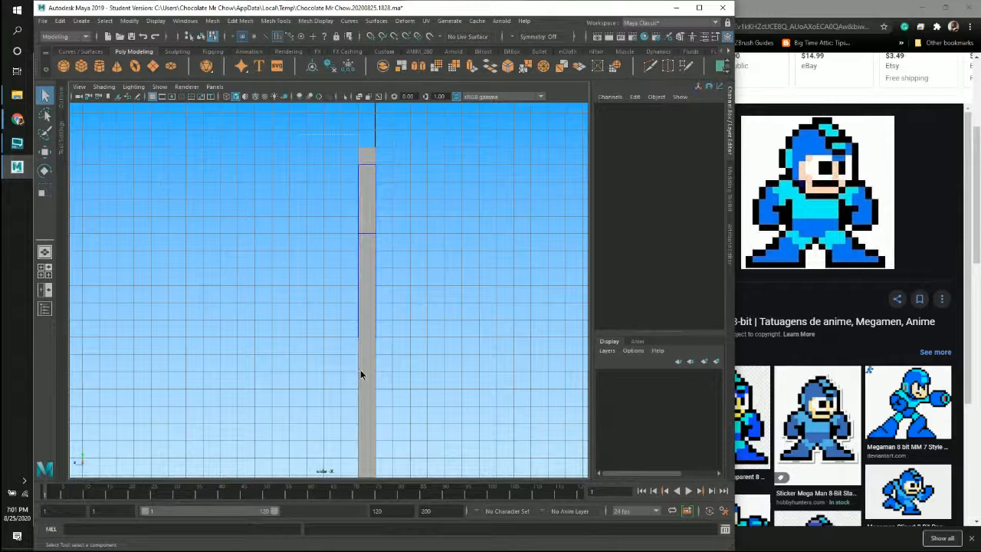
pyautogui.moveTo(360, 369); pyautogui.dragTo(502, 289)
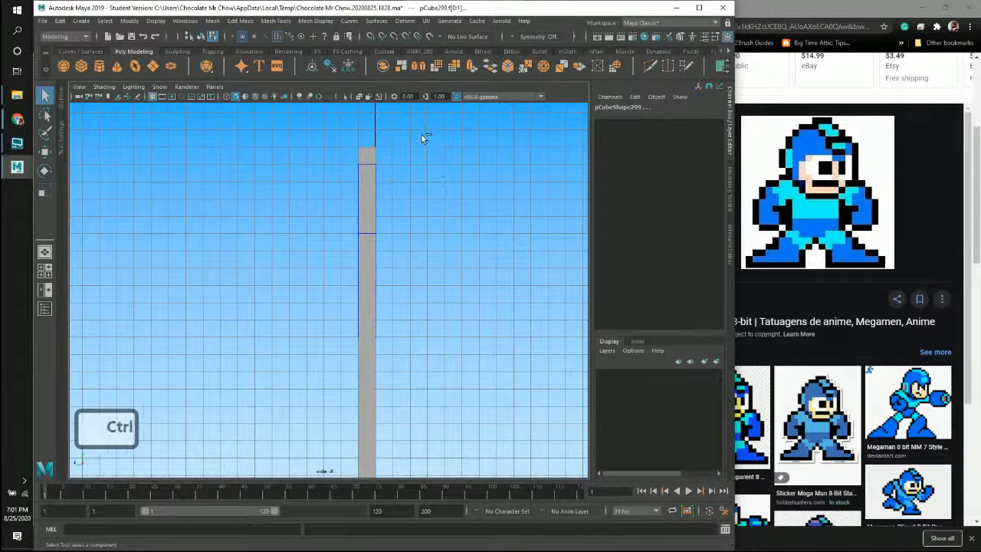
# Step: Remove the non-front faces of the head cubes from the selection in the side view and check the front faces in perspective
pyautogui.keyDown('ctrl'); pyautogui.moveTo(422, 135); pyautogui.dragTo(367, 308); pyautogui.keyUp('ctrl')
pyautogui.keyDown('ctrl'); pyautogui.moveTo(367, 369); pyautogui.dragTo(366, 367); pyautogui.keyUp('ctrl')
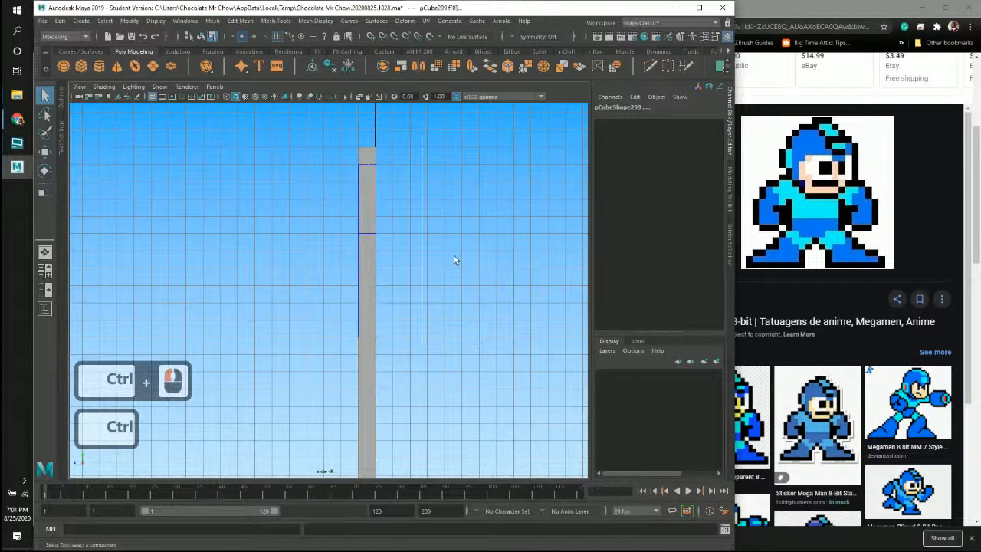
pyautogui.press('space')
pyautogui.press('space')
pyautogui.keyDown('alt'); pyautogui.moveTo(486, 231); pyautogui.dragTo(409, 234); pyautogui.keyUp('alt')
pyautogui.keyDown('alt'); pyautogui.moveTo(409, 234); pyautogui.dragTo(455, 223, button='middle'); pyautogui.keyUp('alt')
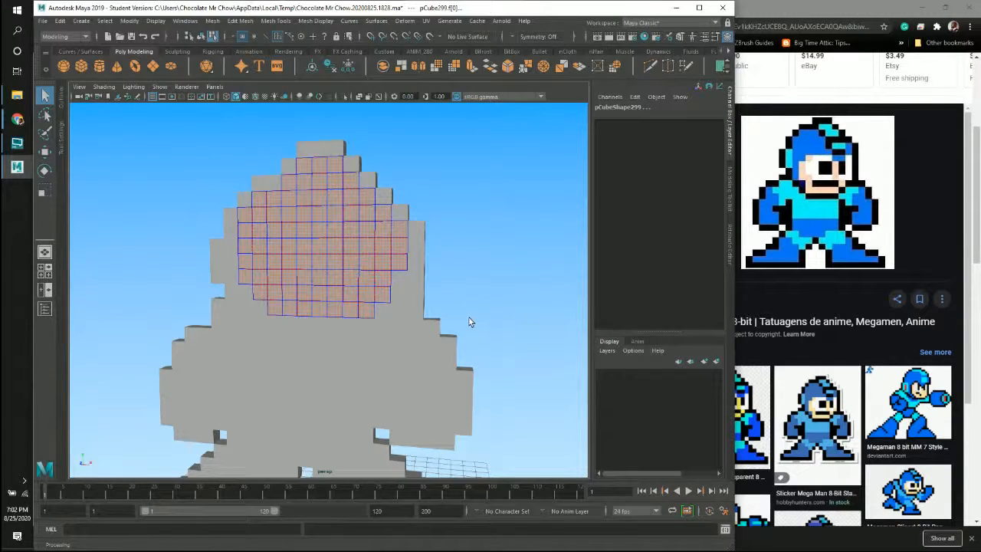
# Step: Return to object selection and select the 6-by-6 block of cubes in the middle of the head
pyautogui.keyDown('alt'); pyautogui.moveTo(442, 220); pyautogui.dragTo(470, 210, button='middle'); pyautogui.keyUp('alt')
pyautogui.keyDown('alt'); pyautogui.moveTo(470, 210); pyautogui.dragTo(499, 240, button='right'); pyautogui.keyUp('alt')
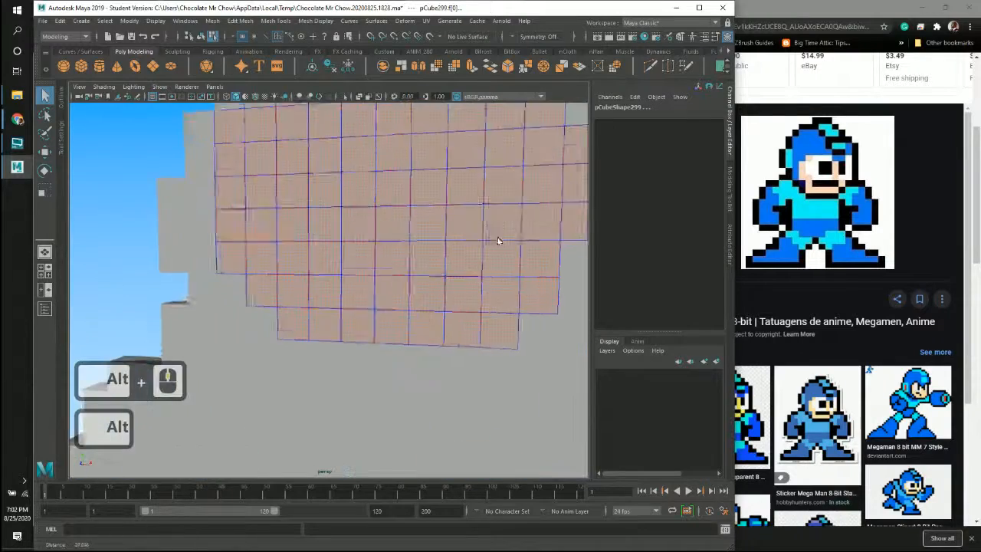
pyautogui.keyDown('alt'); pyautogui.moveTo(498, 240); pyautogui.dragTo(472, 242, button='middle'); pyautogui.keyUp('alt')
pyautogui.moveTo(473, 246)
pyautogui.keyDown('alt'); pyautogui.mouseDown()
pyautogui.moveTo(372, 254)
pyautogui.moveTo(485, 237)
pyautogui.mouseUp(); pyautogui.keyUp('alt')
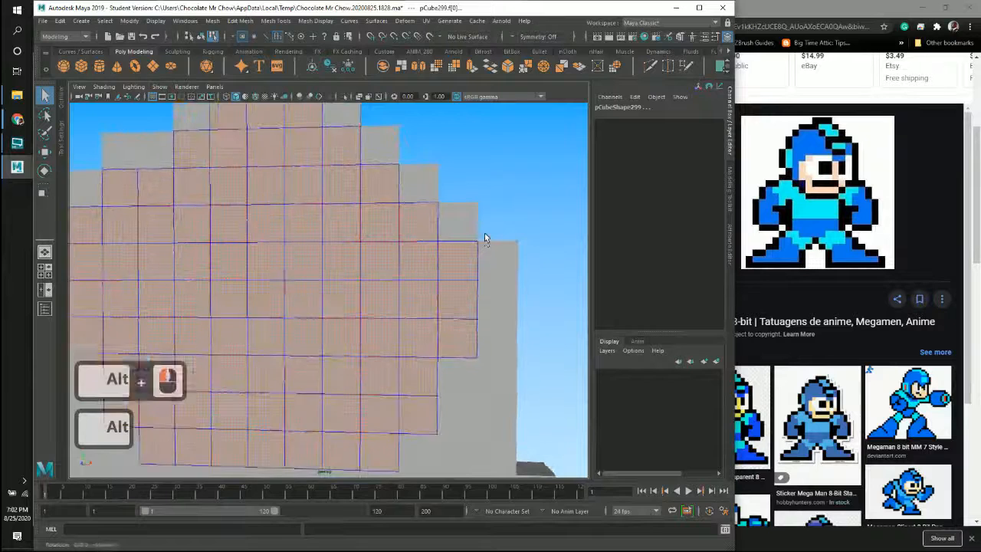
pyautogui.keyDown('alt'); pyautogui.moveTo(486, 237); pyautogui.dragTo(341, 254, button='right'); pyautogui.keyUp('alt')
pyautogui.keyDown('alt'); pyautogui.moveTo(342, 254); pyautogui.dragTo(341, 232, button='middle'); pyautogui.keyUp('alt')
pyautogui.click(324, 242)
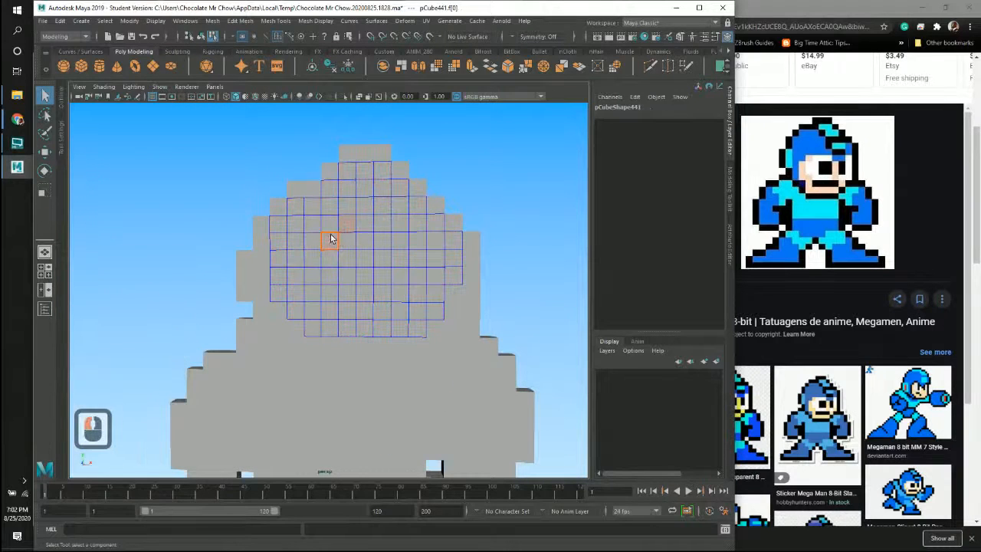
pyautogui.moveTo(330, 235); pyautogui.dragTo(384, 217, button='right')
pyautogui.moveTo(406, 294); pyautogui.dragTo(307, 200)
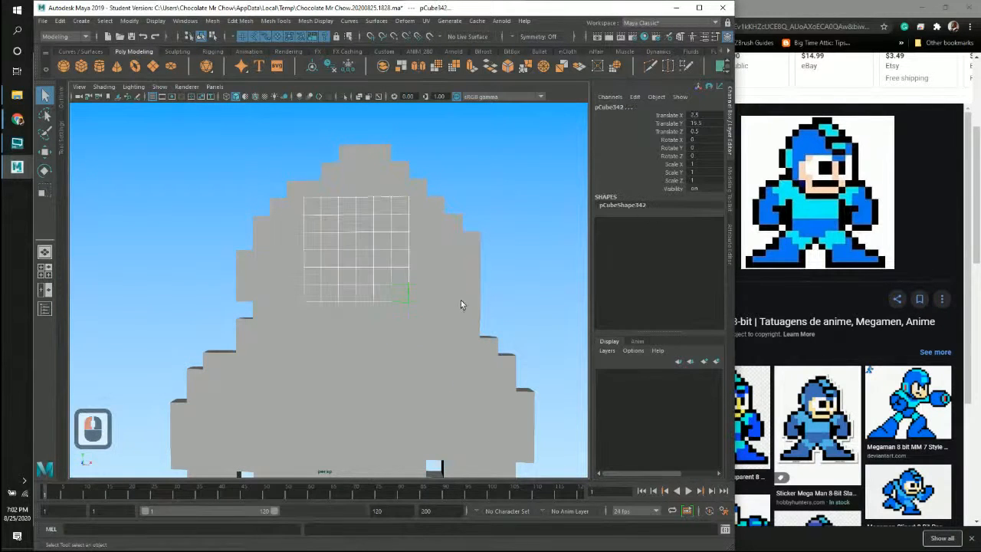
# Step: Isolate the selected 6-by-6 block of cubes in the perspective view and clear the selection
pyautogui.hotkey('ctrl', '1')
pyautogui.keyDown('alt'); pyautogui.moveTo(427, 237); pyautogui.dragTo(450, 251); pyautogui.keyUp('alt')
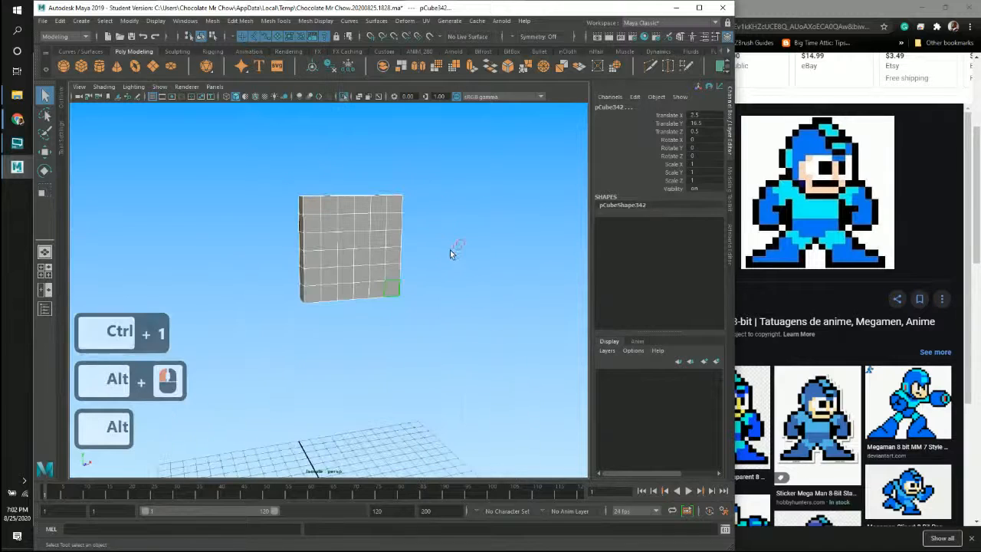
pyautogui.click(441, 254)
pyautogui.keyDown('alt'); pyautogui.moveTo(338, 177); pyautogui.dragTo(350, 215, button='middle'); pyautogui.keyUp('alt')
pyautogui.keyDown('alt'); pyautogui.moveTo(351, 215); pyautogui.dragTo(422, 252, button='right'); pyautogui.keyUp('alt')
pyautogui.keyDown('alt'); pyautogui.moveTo(422, 252); pyautogui.dragTo(438, 257); pyautogui.keyUp('alt')
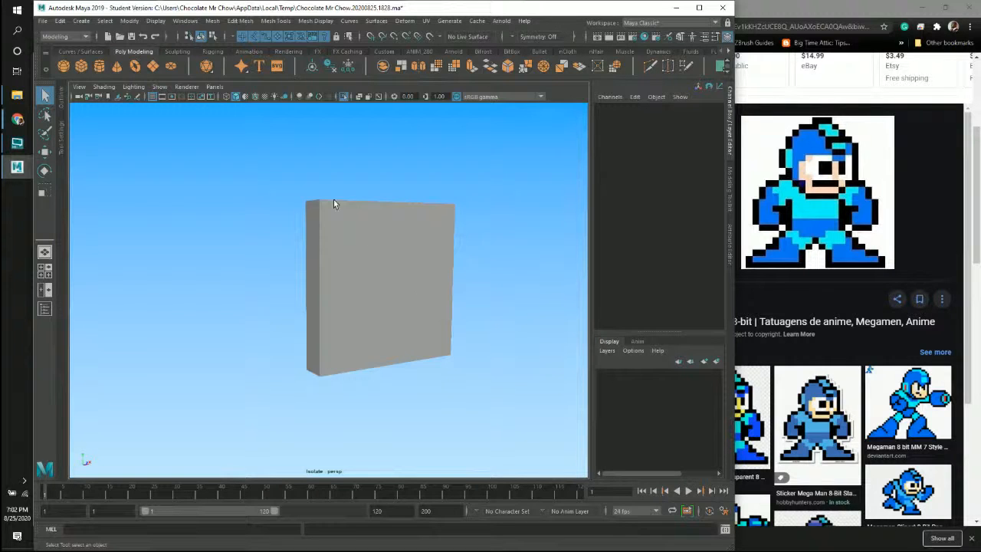
# Step: Select all the isolated cubes and turn on face selection for the whole block
pyautogui.moveTo(482, 368); pyautogui.dragTo(503, 402)
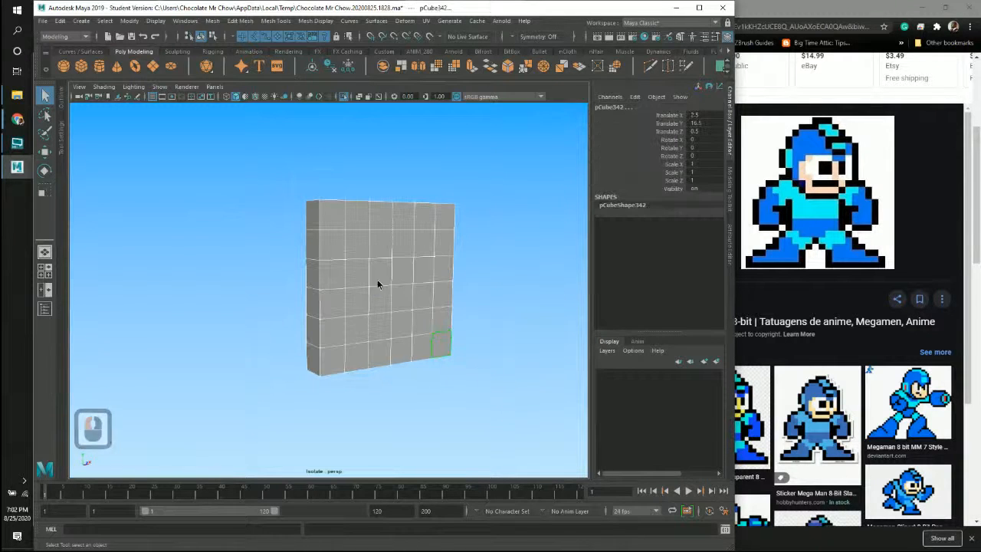
pyautogui.moveTo(378, 281)
pyautogui.mouseDown(button='right')
pyautogui.moveTo(392, 253)
pyautogui.moveTo(380, 292)
pyautogui.mouseUp(button='right')
pyautogui.keyDown('alt'); pyautogui.moveTo(476, 294); pyautogui.dragTo(491, 282); pyautogui.keyUp('alt')
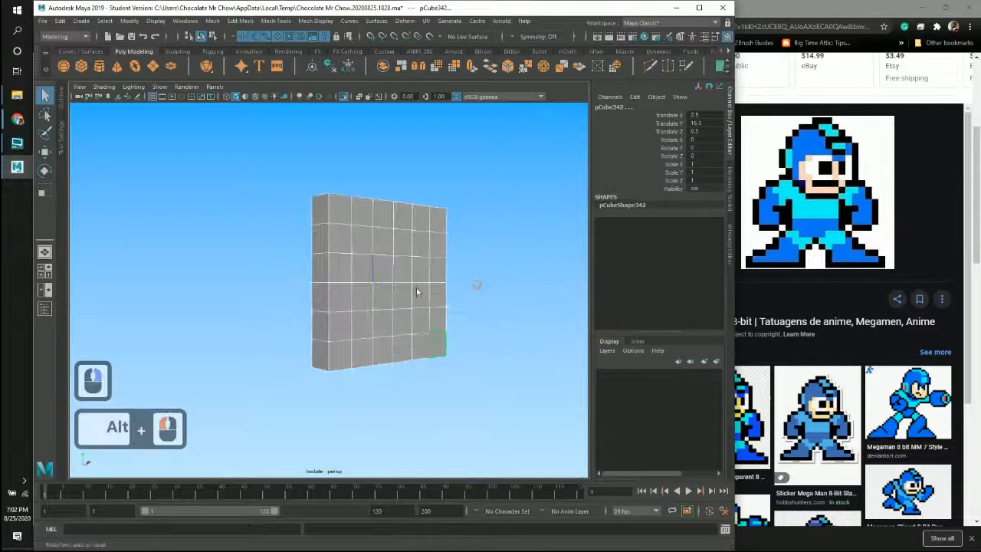
pyautogui.keyDown('alt'); pyautogui.moveTo(416, 287); pyautogui.dragTo(366, 281); pyautogui.keyUp('alt')
pyautogui.moveTo(261, 180); pyautogui.dragTo(521, 376)
pyautogui.press('F11')
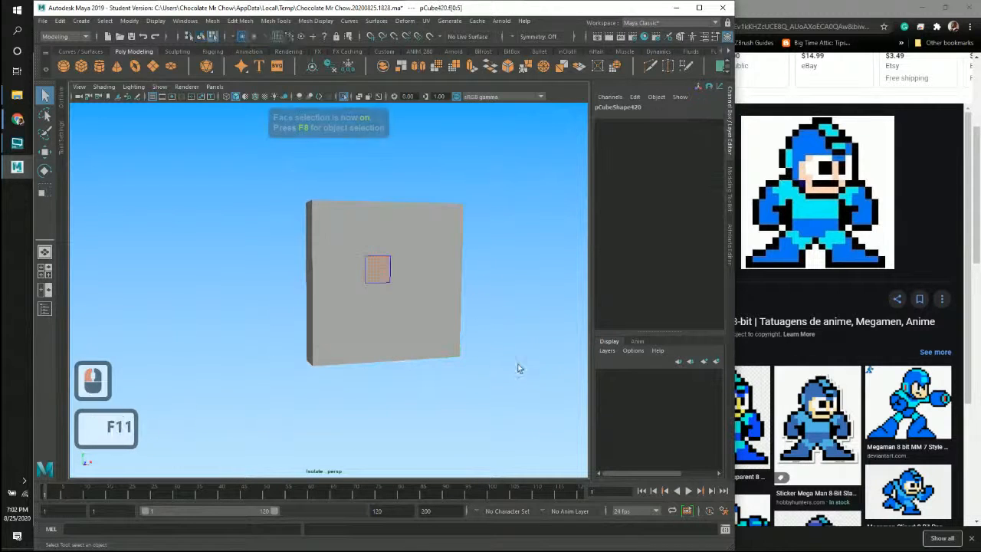
pyautogui.click(377, 268)
pyautogui.moveTo(369, 259); pyautogui.dragTo(448, 231, button='right')
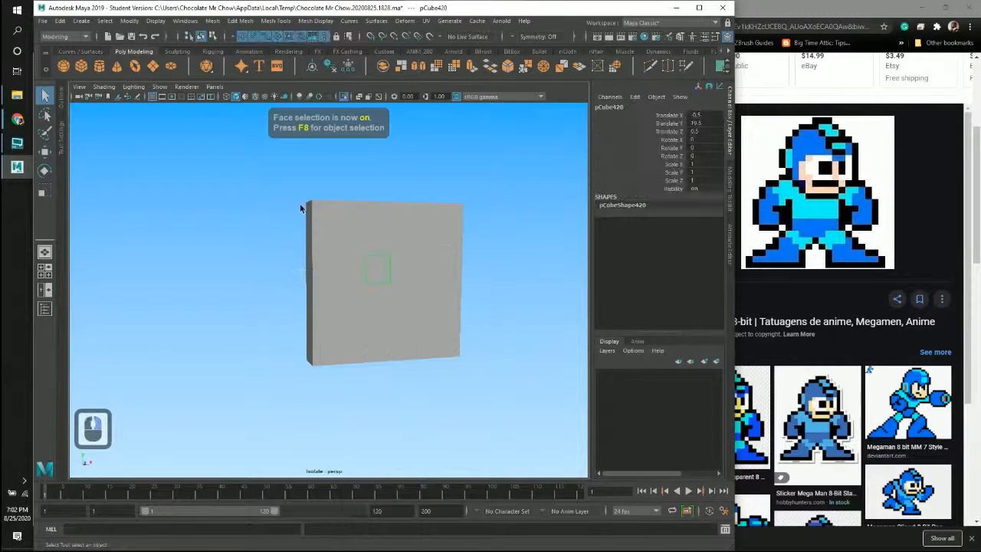
pyautogui.press('F11')
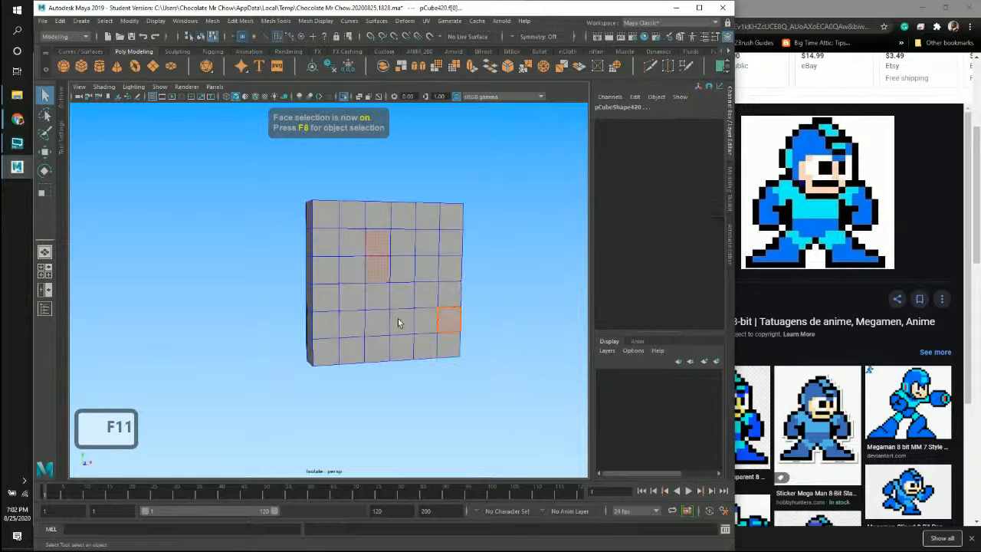
# Step: View the isolated block edge-on in the four-view layout and box-select all of its faces
pyautogui.keyDown('alt'); pyautogui.moveTo(491, 312); pyautogui.dragTo(546, 199); pyautogui.keyUp('alt')
pyautogui.click(463, 266)
pyautogui.press('space')
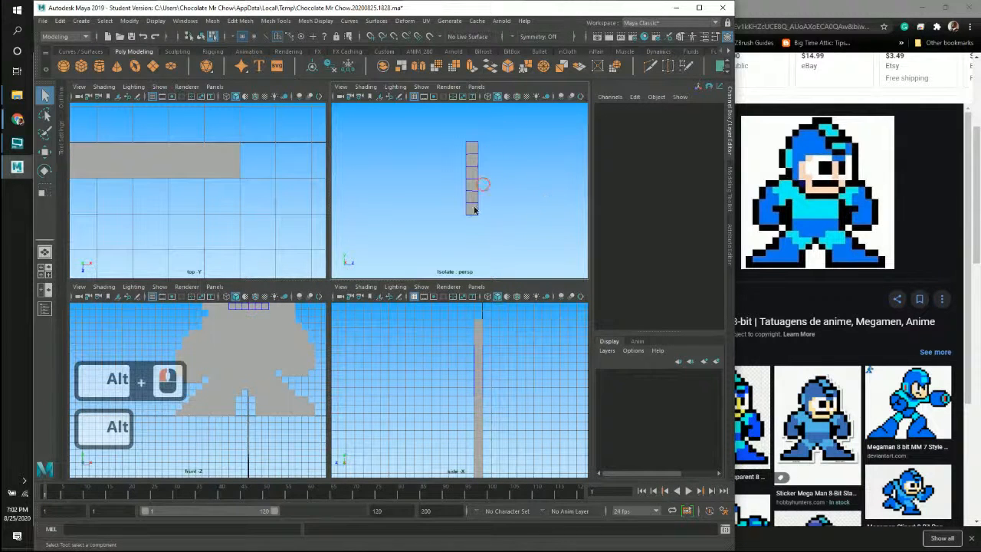
pyautogui.moveTo(472, 235); pyautogui.dragTo(471, 133)
pyautogui.keyDown('alt'); pyautogui.moveTo(517, 243); pyautogui.dragTo(466, 152); pyautogui.keyUp('alt')
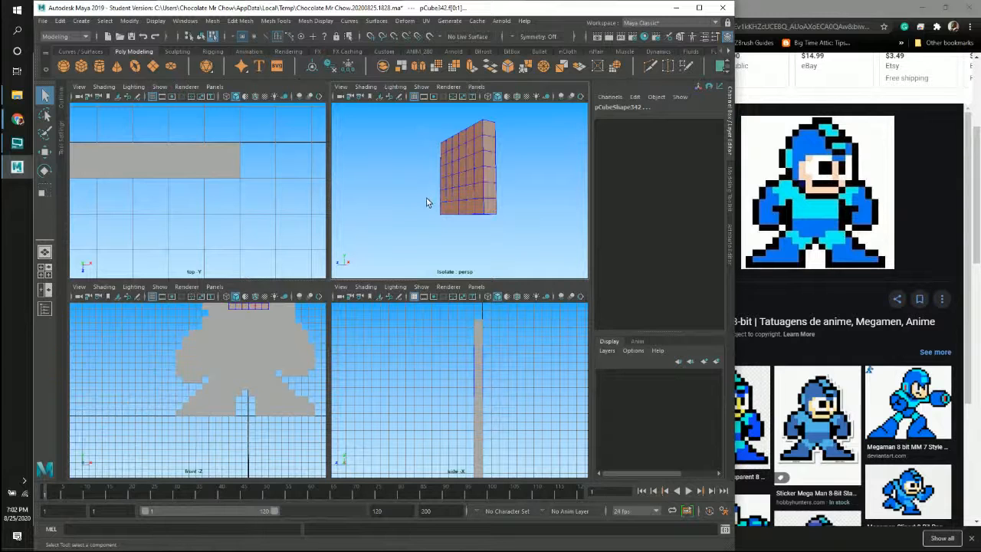
# Step: Try moving all the selected faces of the block forward out of the figure, then undo the move
pyautogui.press('w')
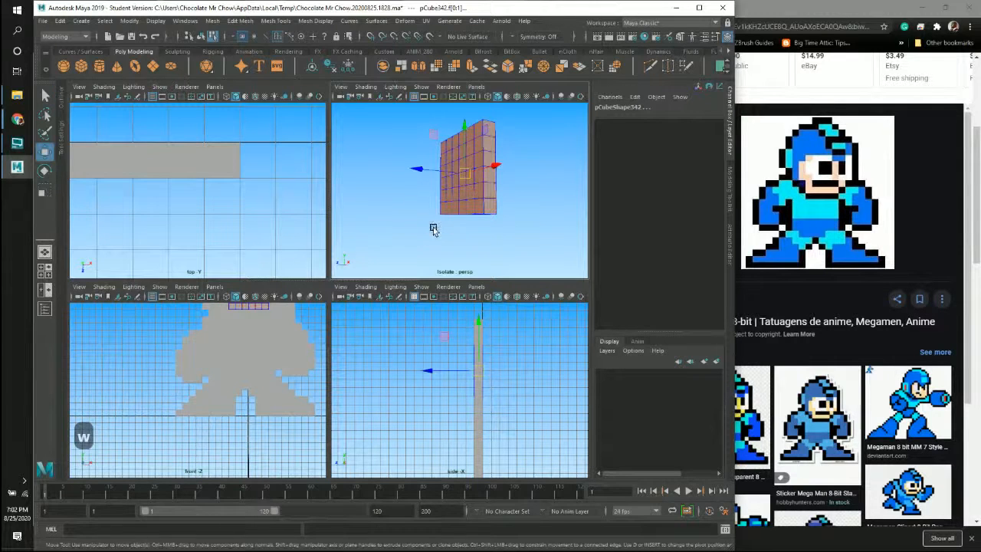
pyautogui.keyDown('alt'); pyautogui.moveTo(433, 230); pyautogui.dragTo(373, 218); pyautogui.keyUp('alt')
pyautogui.keyDown('alt'); pyautogui.moveTo(473, 204); pyautogui.dragTo(399, 202); pyautogui.keyUp('alt')
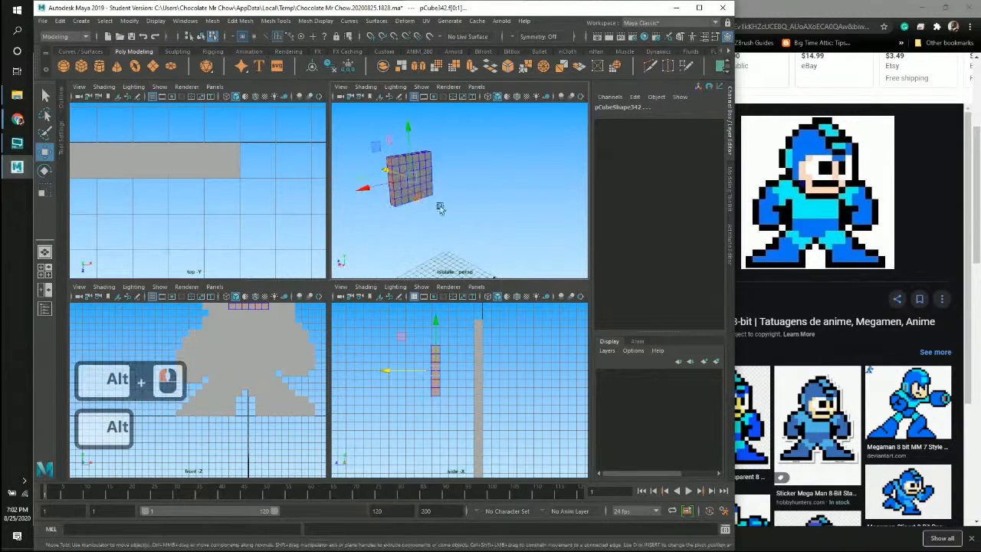
pyautogui.press('z')
# Step: Clear the face selection, view the block edge-on and box-select all of its faces again
pyautogui.keyDown('alt'); pyautogui.moveTo(461, 243); pyautogui.dragTo(507, 232); pyautogui.keyUp('alt')
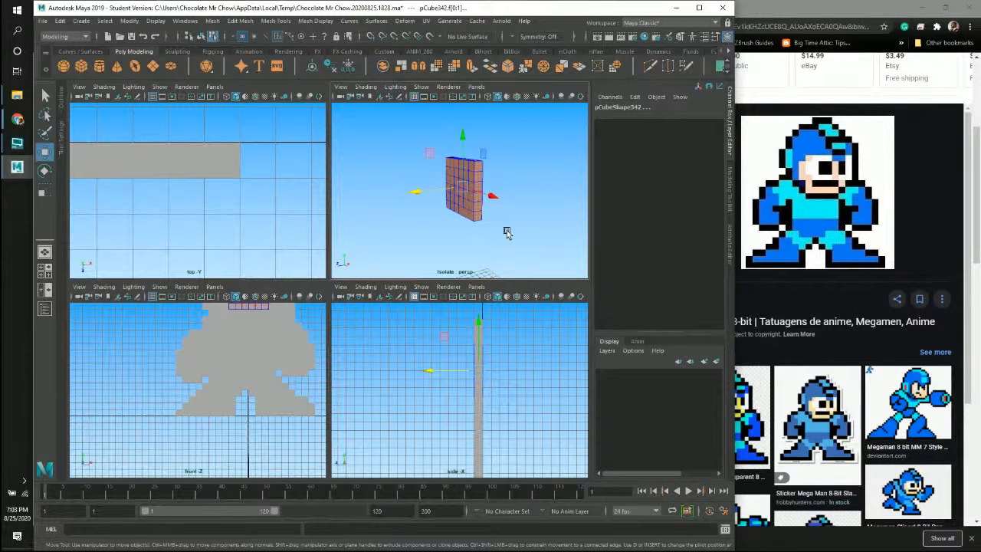
pyautogui.hotkey('ctrl', 'e')
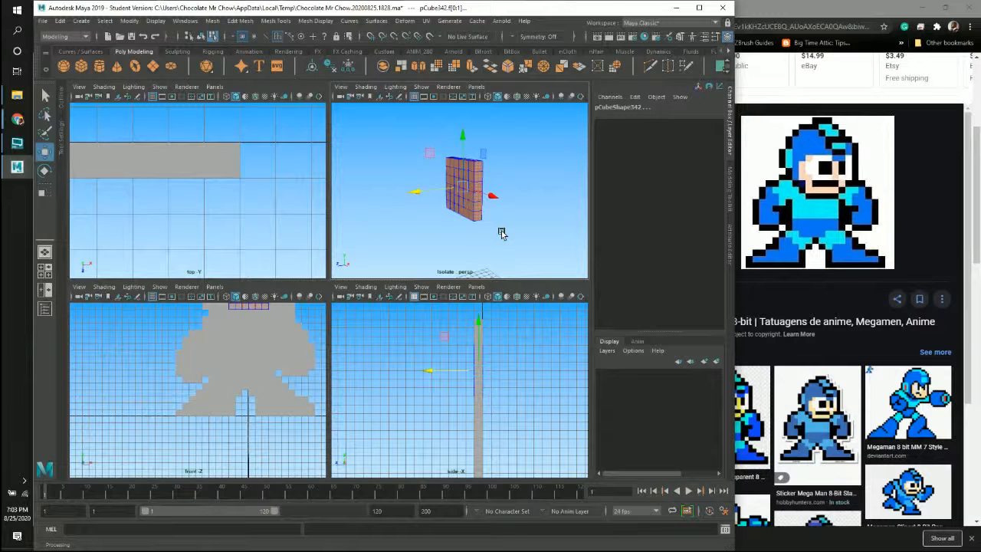
pyautogui.keyDown('alt'); pyautogui.moveTo(488, 230); pyautogui.dragTo(512, 217); pyautogui.keyUp('alt')
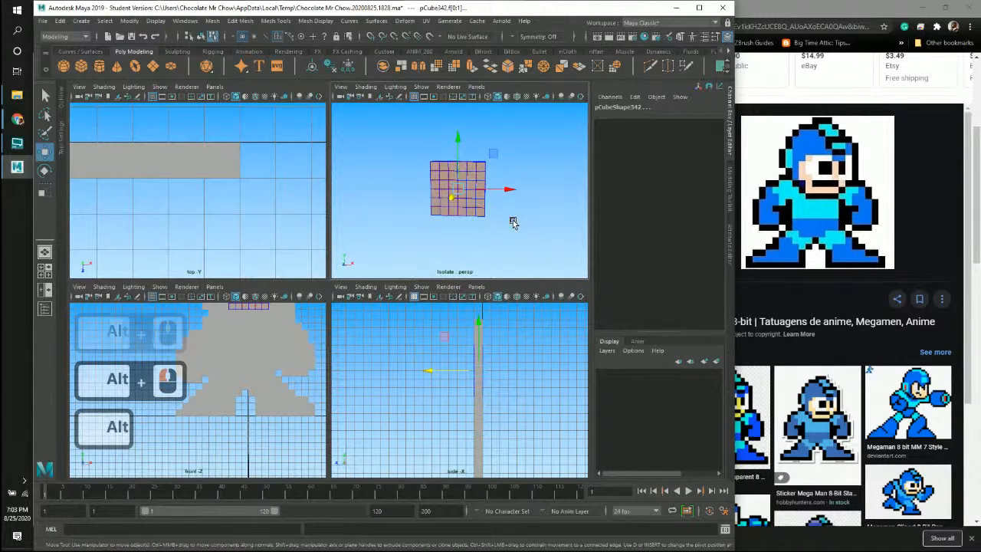
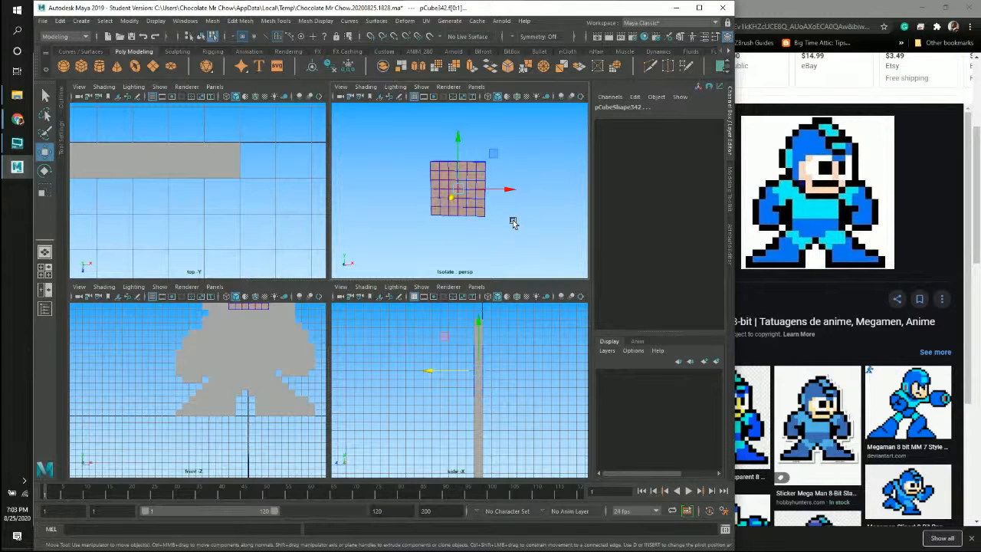
pyautogui.click(453, 249)
pyautogui.keyDown('alt'); pyautogui.moveTo(460, 252); pyautogui.dragTo(499, 214); pyautogui.keyUp('alt')
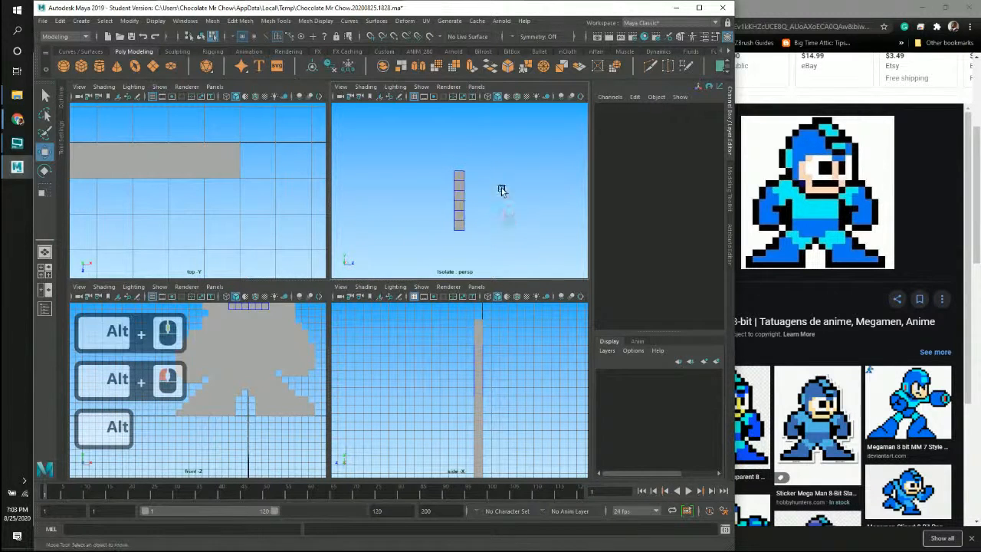
pyautogui.click(459, 250)
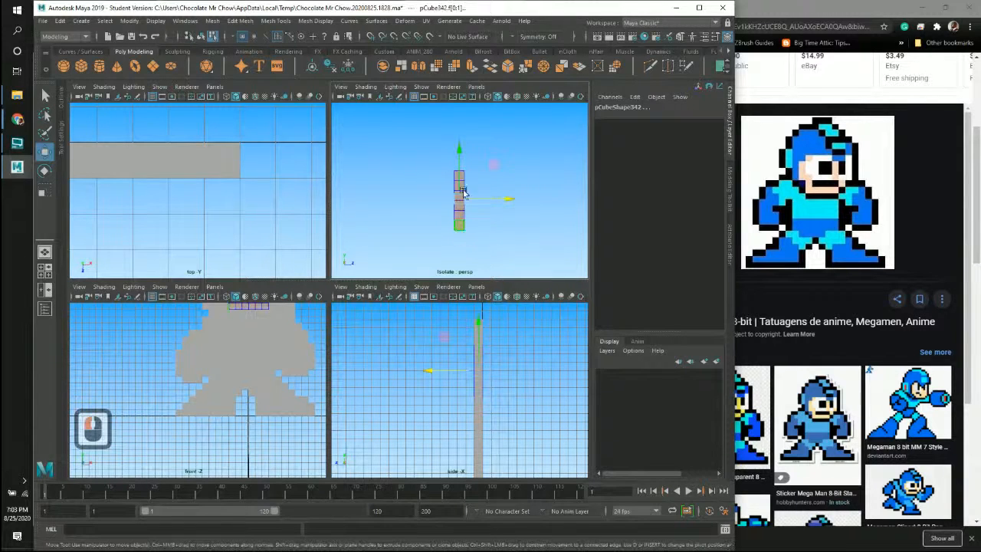
# Step: Remove the rear and side faces of the block from the selection in the edge-on view, keeping only the front faces
pyautogui.moveTo(475, 234)
pyautogui.keyDown('alt'); pyautogui.mouseDown()
pyautogui.moveTo(511, 241)
pyautogui.moveTo(407, 245)
pyautogui.moveTo(513, 239)
pyautogui.moveTo(451, 235)
pyautogui.moveTo(521, 229)
pyautogui.moveTo(452, 247)
pyautogui.moveTo(482, 245)
pyautogui.moveTo(473, 245)
pyautogui.mouseUp(); pyautogui.keyUp('alt')
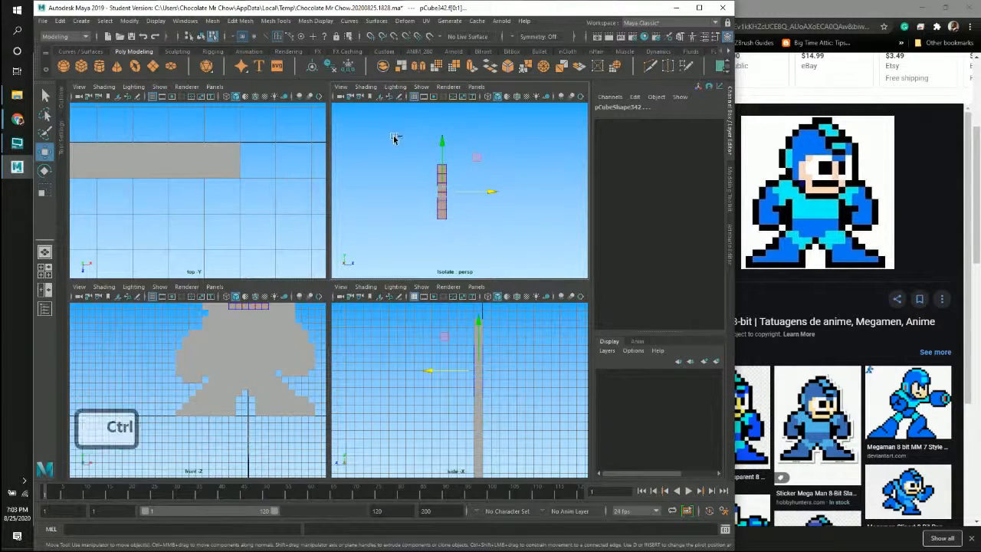
pyautogui.keyDown('ctrl'); pyautogui.click(443, 250); pyautogui.keyUp('ctrl')
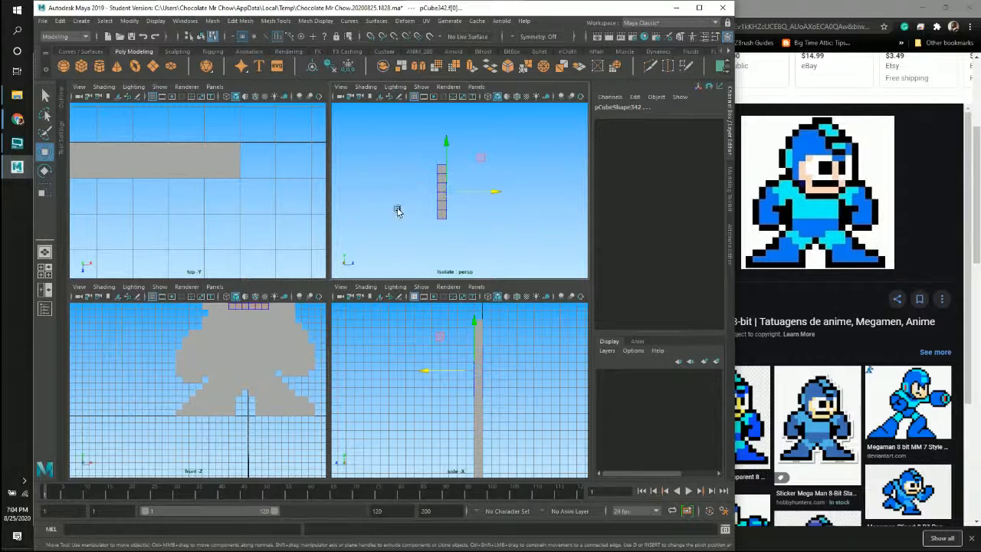
pyautogui.press('ctrl')
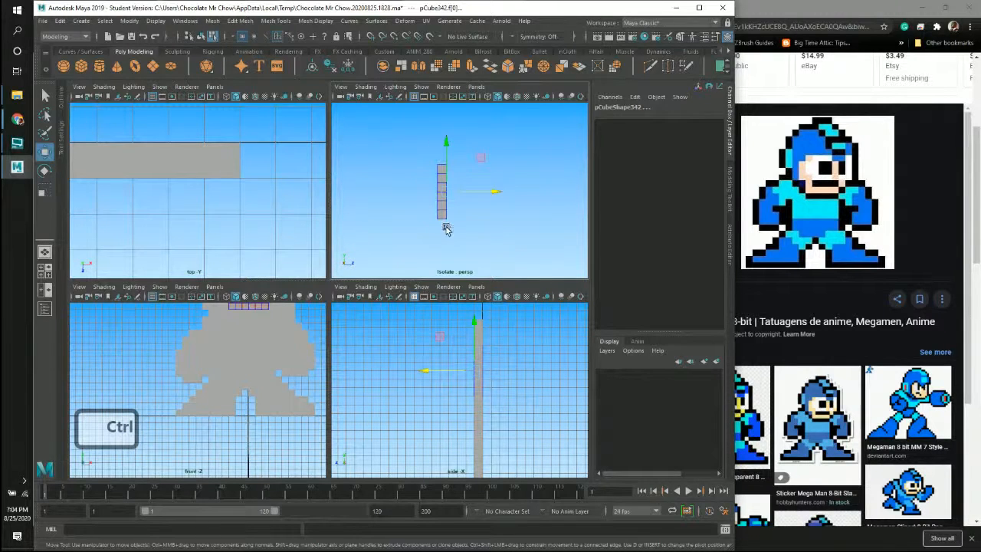
pyautogui.keyDown('alt'); pyautogui.moveTo(496, 224); pyautogui.dragTo(460, 245); pyautogui.keyUp('alt')
# Step: Try pulling the block's front faces about 7 units forward along Z, then undo the move
pyautogui.moveTo(499, 200); pyautogui.dragTo(560, 215)
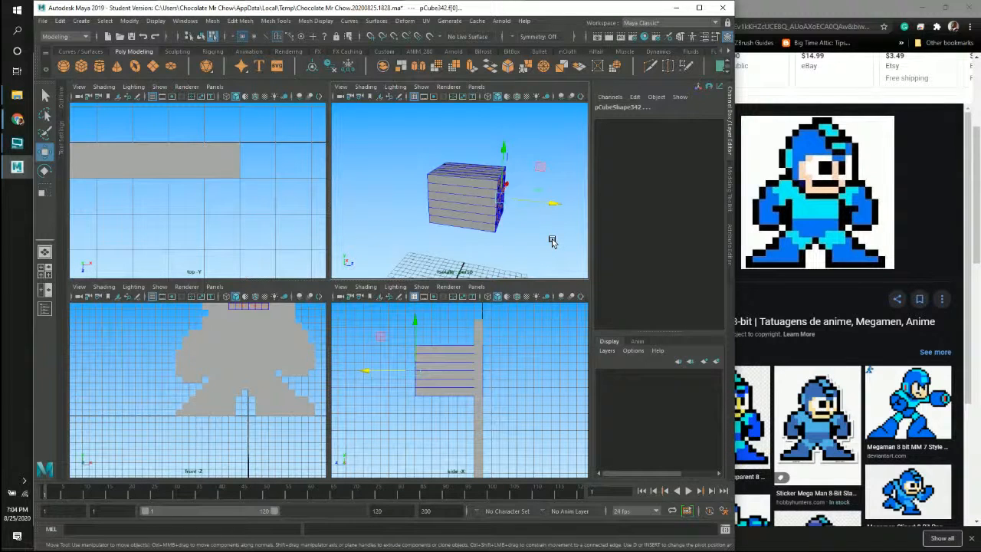
pyautogui.press('super')
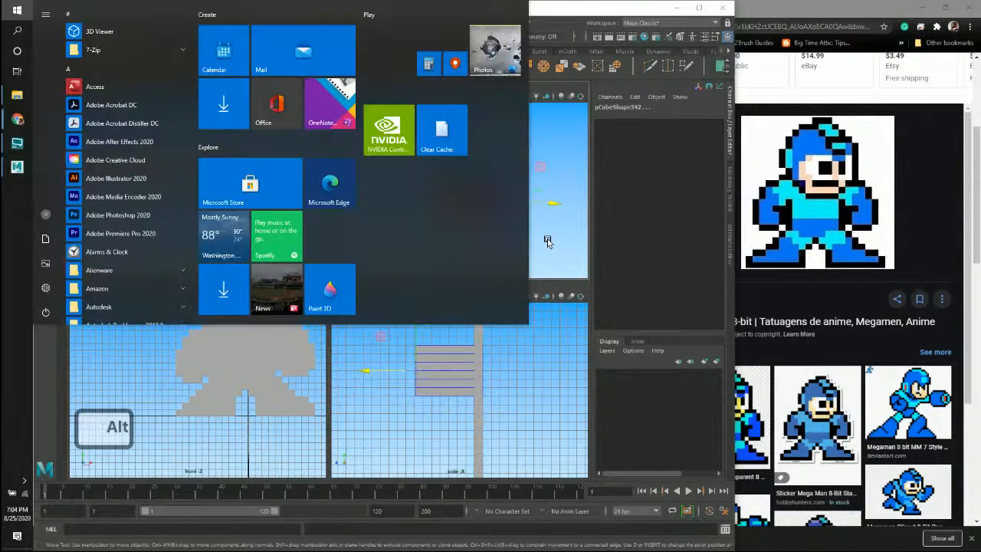
pyautogui.click(567, 9)
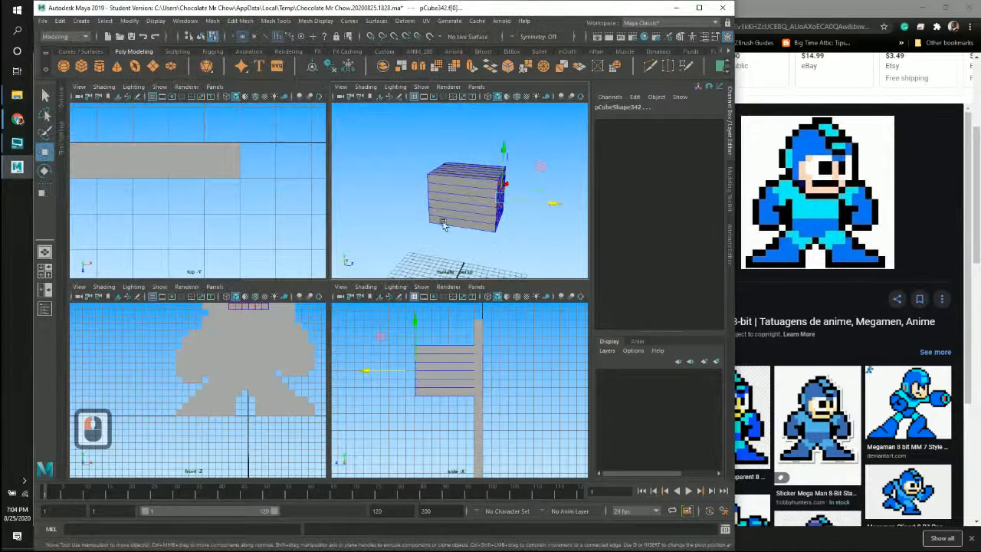
pyautogui.hotkey('ctrl', 'z')
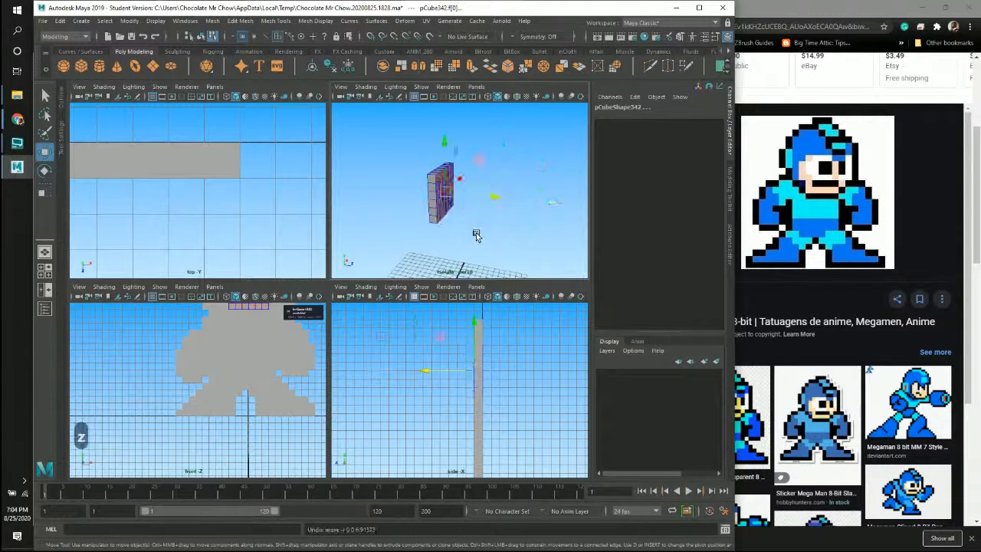
# Step: Turn off the isolation to show the whole figure and maximize the perspective view
pyautogui.keyDown('alt'); pyautogui.moveTo(481, 235); pyautogui.dragTo(498, 267); pyautogui.keyUp('alt')
pyautogui.hotkey('ctrl', '1')
pyautogui.press('space')
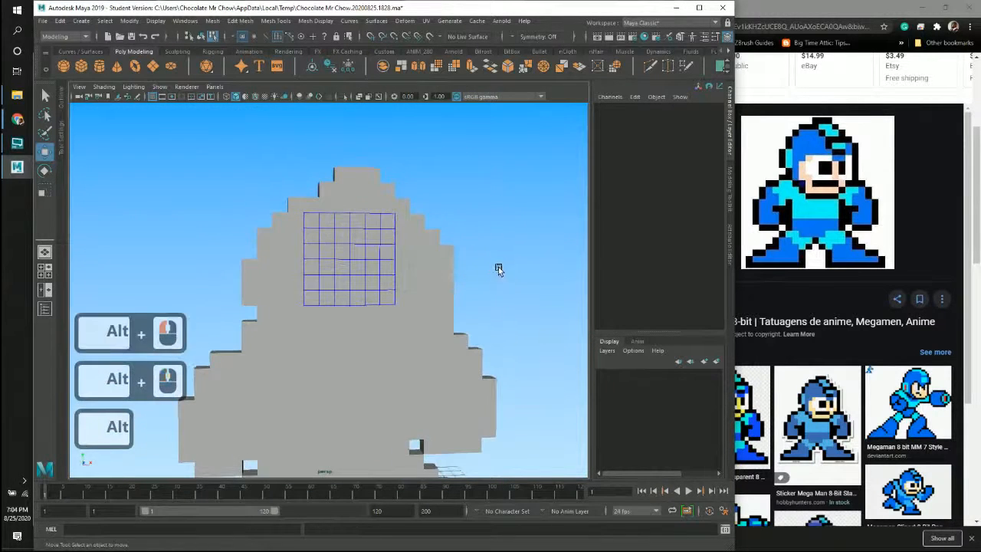
# Step: Undo back through the block's isolation and face picking to the earlier selection spanning the larger inner head area
pyautogui.press('z')
pyautogui.press('z')
pyautogui.press('z')
pyautogui.press('z')
pyautogui.press('z')
pyautogui.press('z')
pyautogui.press('z')
pyautogui.press('z')
pyautogui.press('z')
pyautogui.press('z')
pyautogui.press('z')
pyautogui.press('z')
pyautogui.press('z')
pyautogui.press('z')
pyautogui.press('z')
pyautogui.press('z')
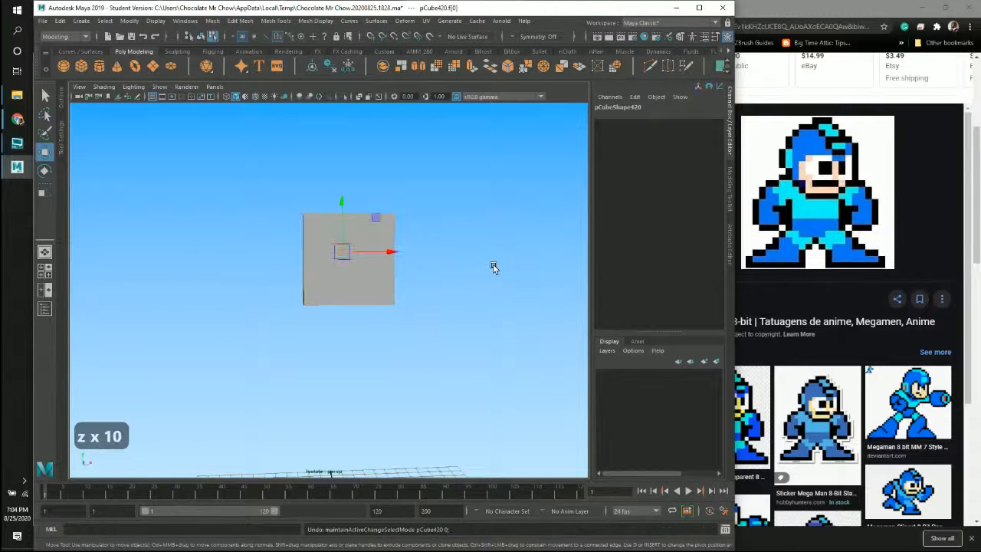
pyautogui.press('z')
pyautogui.press('z')
pyautogui.press('z')
pyautogui.press('z')
pyautogui.press('z')
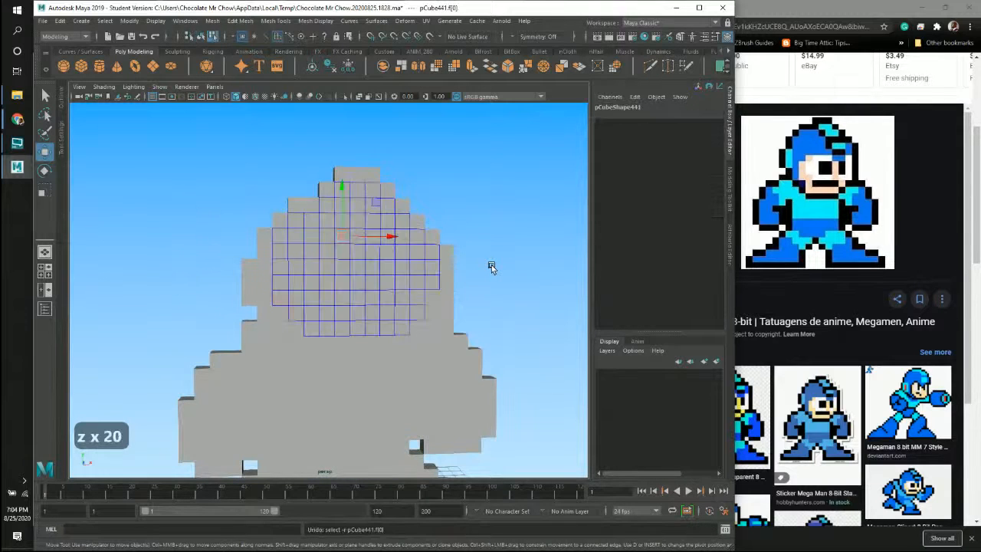
# Step: Deselect the rear and side faces of the highlighted head cubes in the side view, keeping only their front faces
pyautogui.keyDown('alt'); pyautogui.moveTo(442, 263); pyautogui.dragTo(457, 281); pyautogui.keyUp('alt')
pyautogui.press('space')
pyautogui.press('space')
pyautogui.keyDown('alt'); pyautogui.moveTo(460, 366); pyautogui.dragTo(478, 396, button='middle'); pyautogui.keyUp('alt')
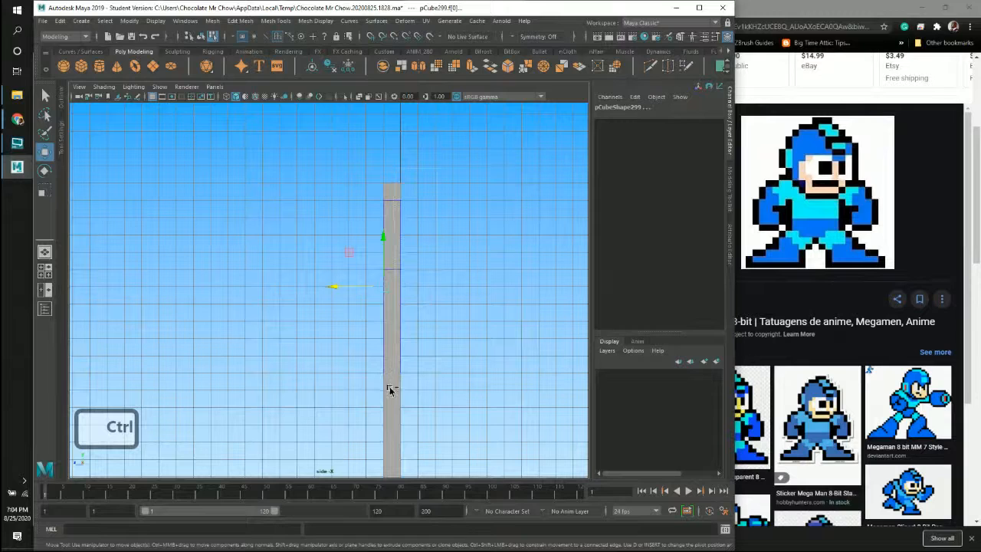
pyautogui.keyDown('ctrl'); pyautogui.click(423, 388); pyautogui.keyUp('ctrl')
pyautogui.press('space')
pyautogui.press('space')
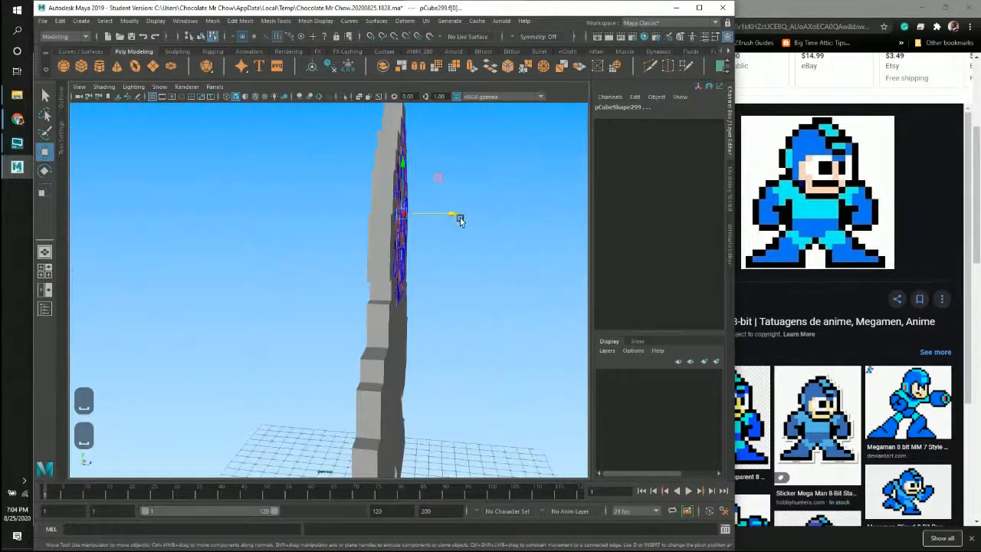
# Step: Pull the selected front faces of the head forward along Z with grid snapping to form a first raised tier
pyautogui.keyDown('alt'); pyautogui.moveTo(458, 217); pyautogui.dragTo(424, 295); pyautogui.keyUp('alt')
pyautogui.press('x')
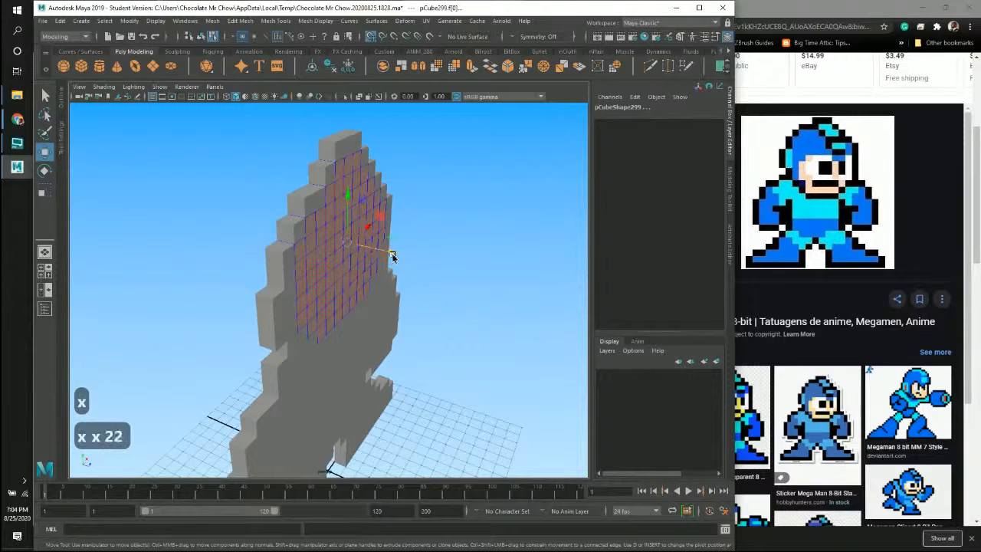
pyautogui.moveTo(390, 256); pyautogui.dragTo(314, 276)
pyautogui.keyDown('alt'); pyautogui.scroll(3, 312, 274); pyautogui.keyUp('alt')
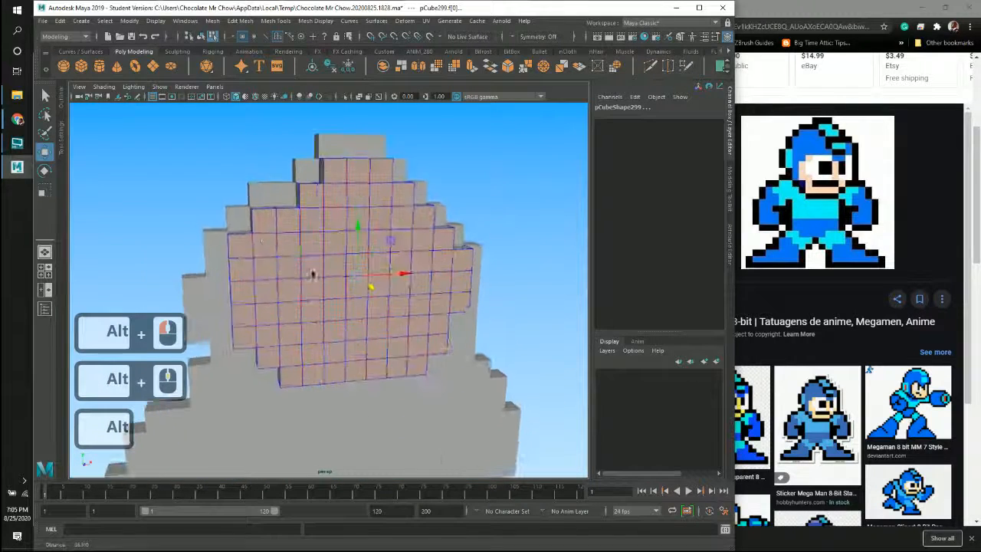
# Step: Deselect the outermost faces along the left, bottom and right edges of the raised head tier
pyautogui.keyDown('ctrl'); pyautogui.click(284, 226); pyautogui.keyUp('ctrl')
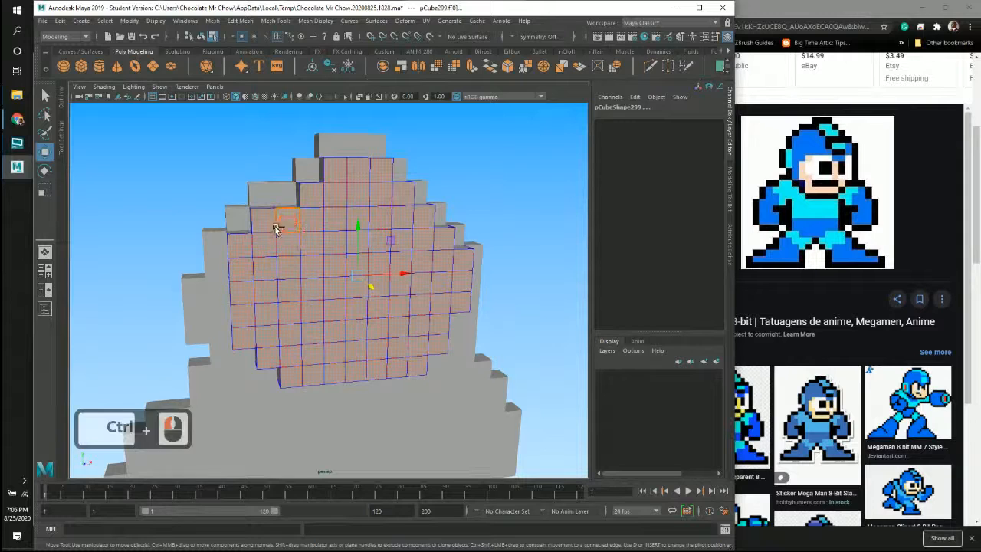
pyautogui.keyDown('ctrl'); pyautogui.click(266, 223); pyautogui.keyUp('ctrl')
pyautogui.keyDown('ctrl'); pyautogui.click(245, 246); pyautogui.keyUp('ctrl')
pyautogui.keyDown('ctrl'); pyautogui.click(243, 271); pyautogui.keyUp('ctrl')
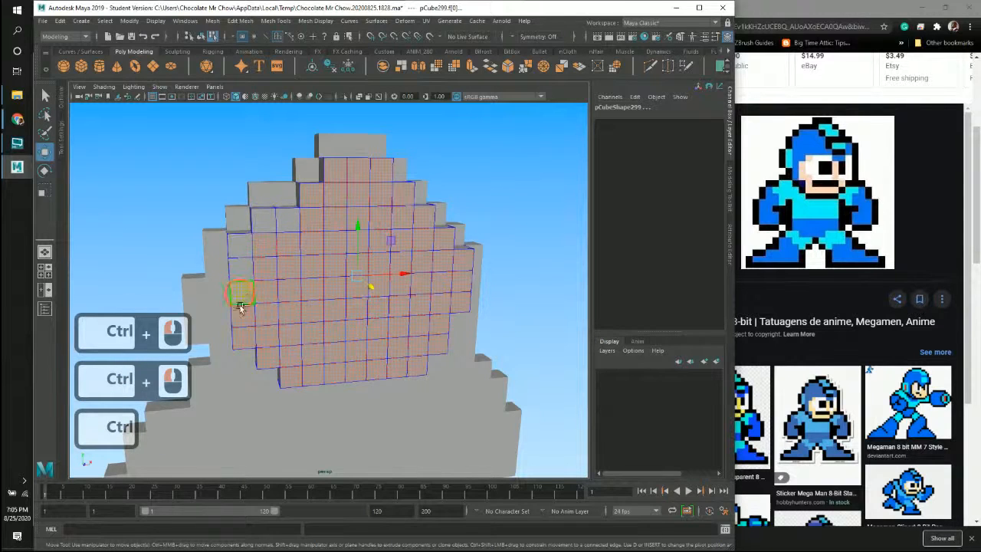
pyautogui.keyDown('ctrl'); pyautogui.click(246, 342); pyautogui.keyUp('ctrl')
pyautogui.keyDown('ctrl'); pyautogui.click(270, 357); pyautogui.keyUp('ctrl')
pyautogui.keyDown('ctrl'); pyautogui.click(294, 374); pyautogui.keyUp('ctrl')
pyautogui.keyDown('ctrl'); pyautogui.click(417, 370); pyautogui.keyUp('ctrl')
pyautogui.keyDown('ctrl'); pyautogui.click(442, 335); pyautogui.keyUp('ctrl')
pyautogui.keyDown('ctrl'); pyautogui.click(458, 310); pyautogui.keyUp('ctrl')
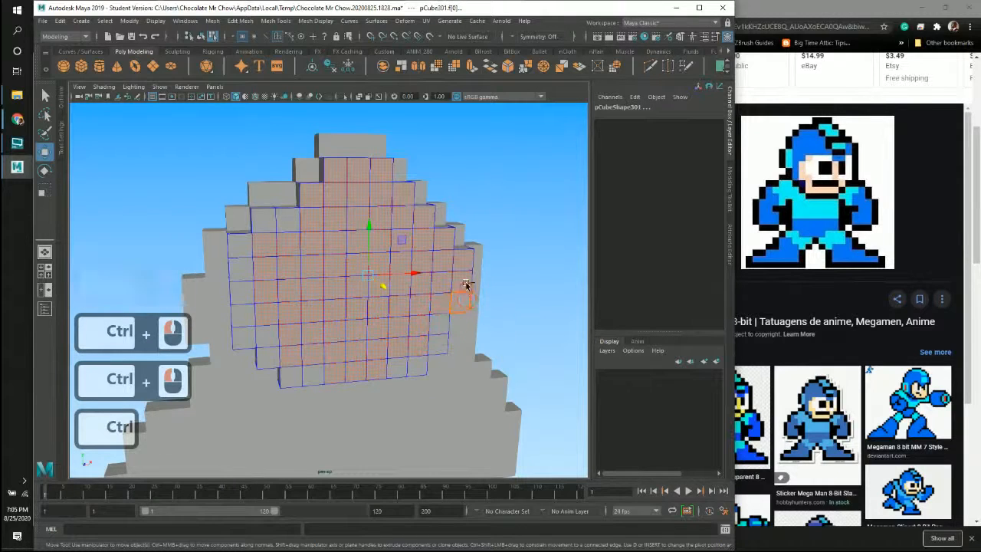
# Step: Deselect the outer faces along the top of the raised tier and add the missing second-row face back to the selection
pyautogui.keyDown('ctrl'); pyautogui.click(406, 207); pyautogui.keyUp('ctrl')
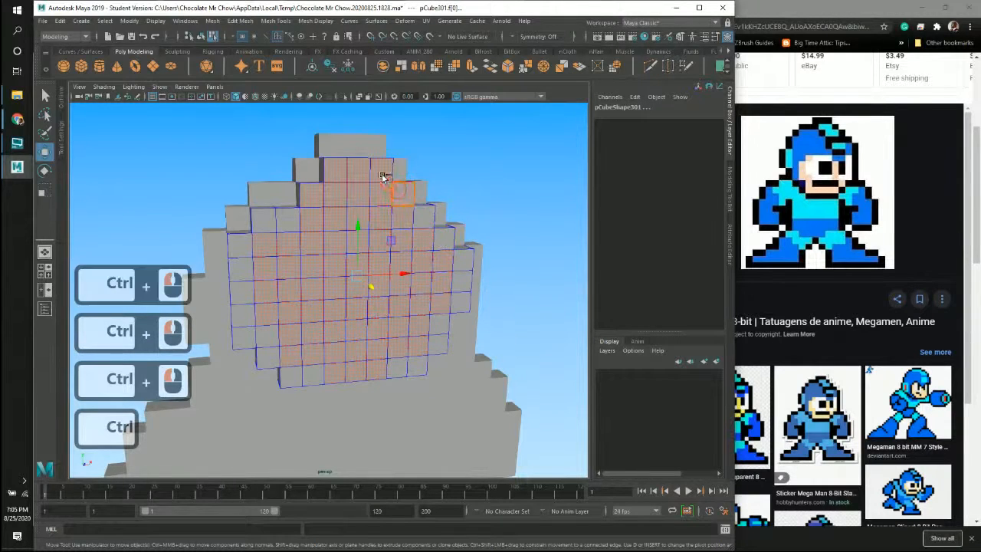
pyautogui.keyDown('ctrl'); pyautogui.click(380, 175); pyautogui.keyUp('ctrl')
pyautogui.keyDown('ctrl'); pyautogui.click(360, 169); pyautogui.keyUp('ctrl')
pyautogui.keyDown('ctrl'); pyautogui.click(338, 172); pyautogui.keyUp('ctrl')
pyautogui.keyDown('ctrl'); pyautogui.click(305, 201); pyautogui.keyUp('ctrl')
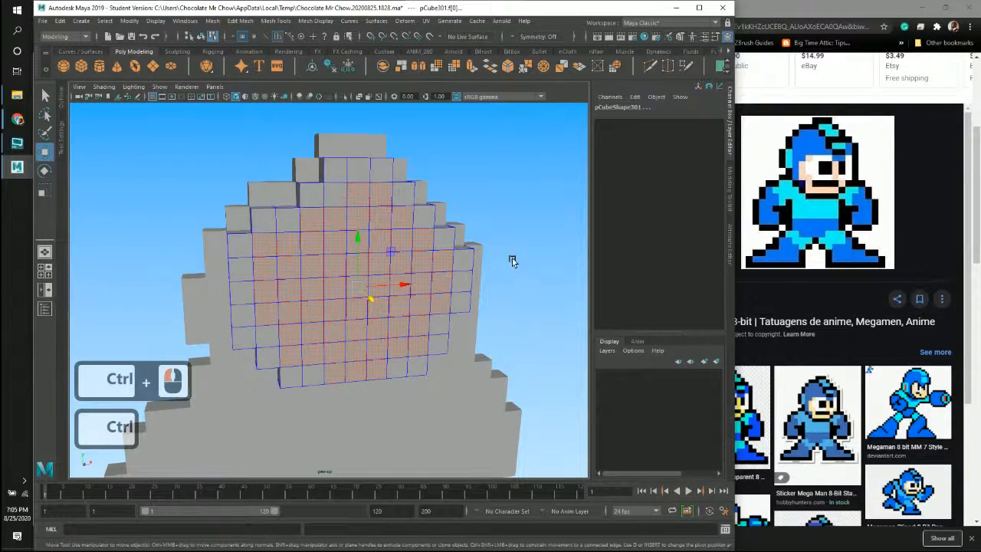
pyautogui.keyDown('alt'); pyautogui.moveTo(512, 258); pyautogui.dragTo(452, 237); pyautogui.keyUp('alt')
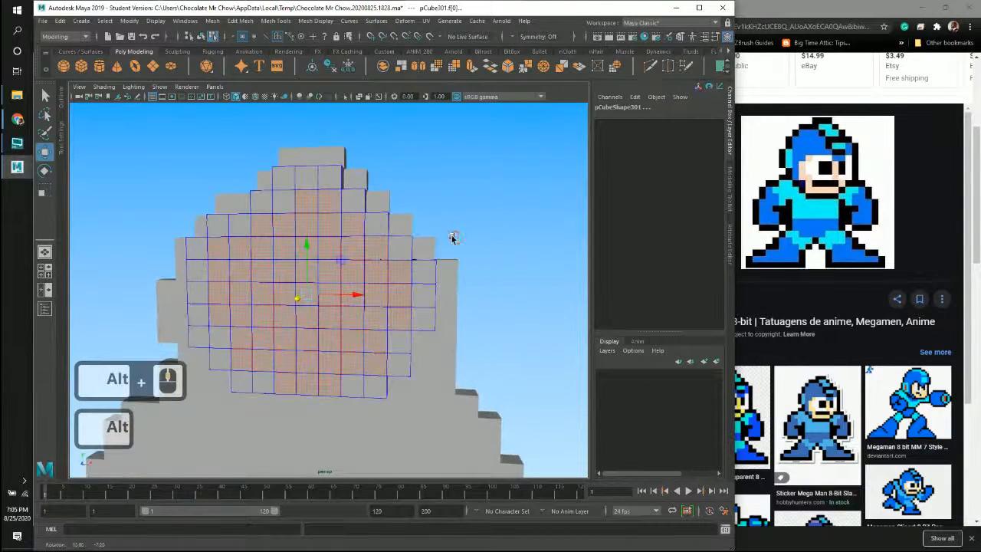
pyautogui.keyDown('ctrl'); pyautogui.click(279, 208); pyautogui.keyUp('ctrl')
pyautogui.keyDown('alt'); pyautogui.moveTo(399, 294); pyautogui.dragTo(331, 222); pyautogui.keyUp('alt')
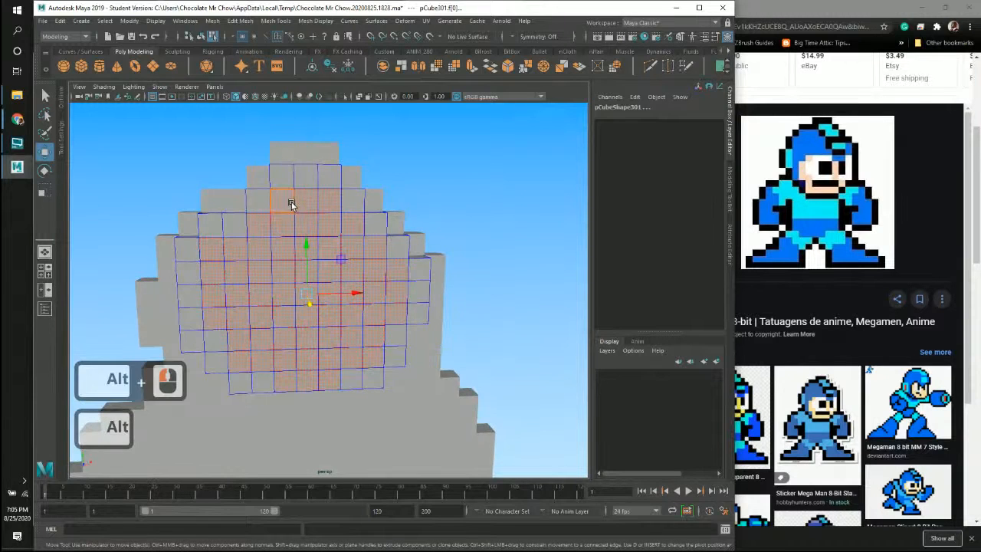
pyautogui.keyDown('shift'); pyautogui.click(291, 203); pyautogui.keyUp('shift')
# Step: Pull the remaining selected head faces forward along Z with grid snapping to form a second tier
pyautogui.keyDown('alt'); pyautogui.moveTo(448, 327); pyautogui.dragTo(593, 318); pyautogui.keyUp('alt')
pyautogui.keyDown('alt'); pyautogui.moveTo(453, 315); pyautogui.dragTo(431, 312, button='right'); pyautogui.keyUp('alt')
pyautogui.keyDown('alt'); pyautogui.moveTo(431, 313); pyautogui.dragTo(452, 313); pyautogui.keyUp('alt')
pyautogui.press('x')
pyautogui.moveTo(365, 301); pyautogui.dragTo(330, 287)
# Step: Deselect the outer faces along the top and right edges of the second head tier
pyautogui.keyDown('alt'); pyautogui.moveTo(421, 317); pyautogui.dragTo(343, 305); pyautogui.keyUp('alt')
pyautogui.keyDown('alt'); pyautogui.moveTo(411, 255); pyautogui.dragTo(357, 261); pyautogui.keyUp('alt')
pyautogui.keyDown('ctrl'); pyautogui.click(270, 237); pyautogui.keyUp('ctrl')
pyautogui.keyDown('ctrl'); pyautogui.click(288, 221); pyautogui.keyUp('ctrl')
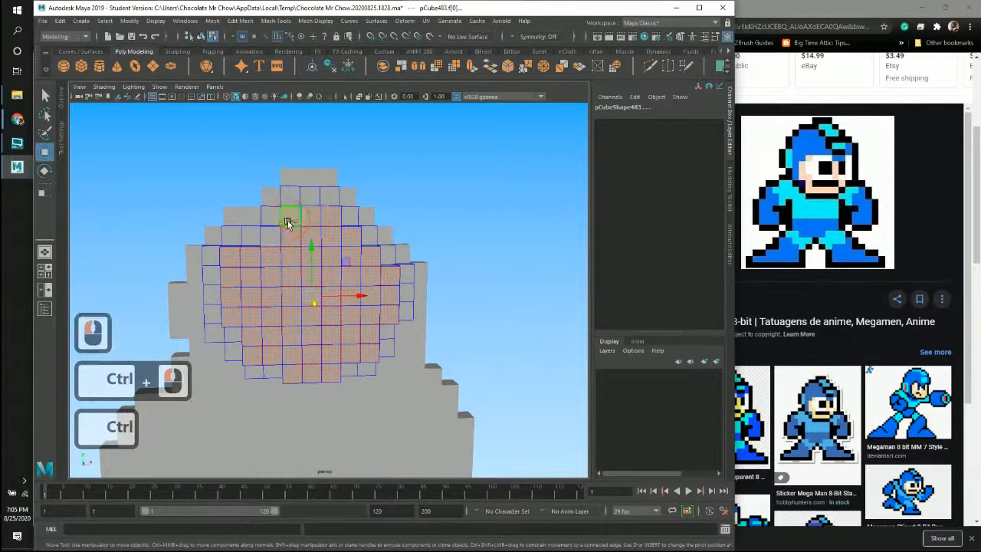
pyautogui.keyDown('ctrl'); pyautogui.click(321, 219); pyautogui.keyUp('ctrl')
pyautogui.keyDown('ctrl'); pyautogui.click(352, 235); pyautogui.keyUp('ctrl')
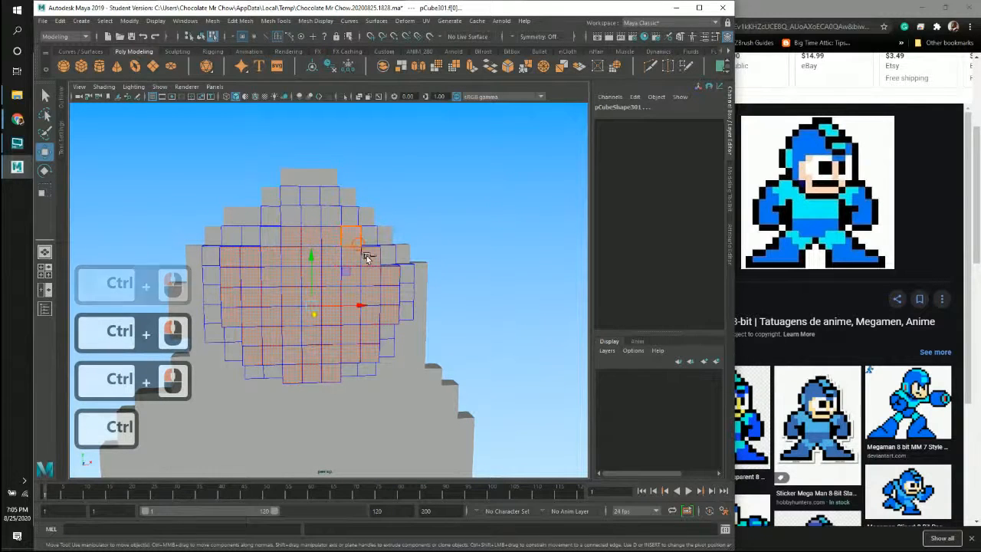
pyautogui.keyDown('ctrl'); pyautogui.click(368, 256); pyautogui.keyUp('ctrl')
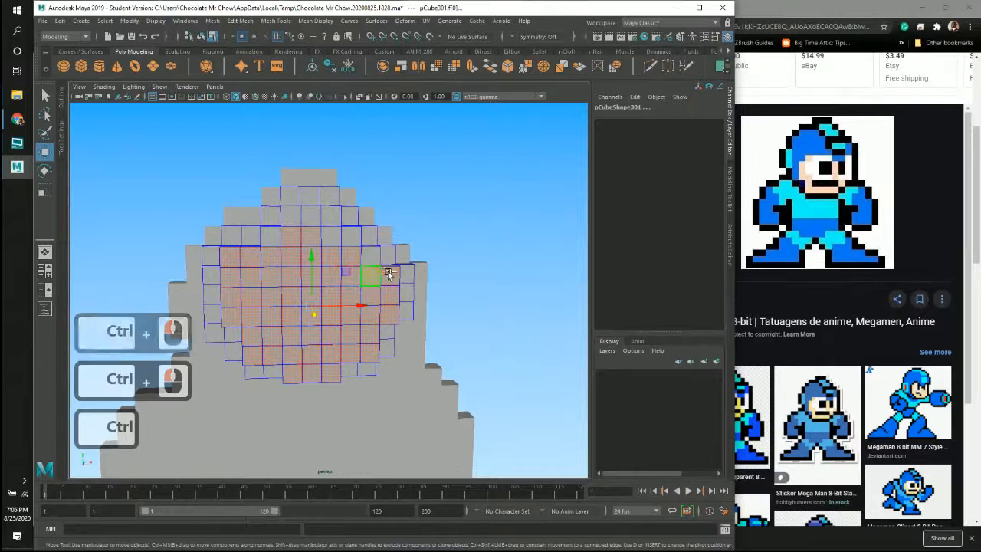
pyautogui.keyDown('ctrl'); pyautogui.click(389, 274); pyautogui.keyUp('ctrl')
pyautogui.keyDown('ctrl'); pyautogui.click(390, 313); pyautogui.keyUp('ctrl')
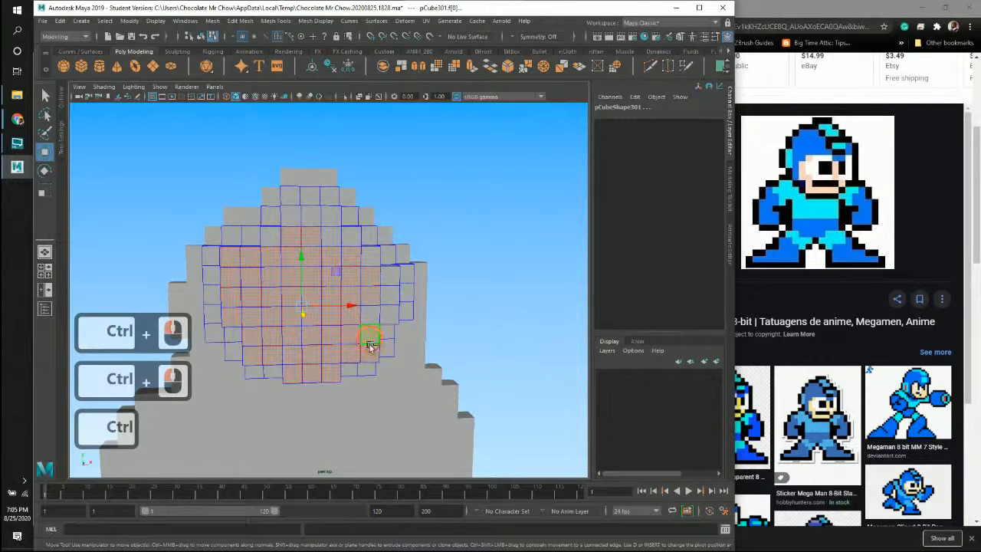
# Step: Deselect the outer faces along the bottom and left edges of the second head tier
pyautogui.keyDown('ctrl'); pyautogui.click(367, 346); pyautogui.keyUp('ctrl')
pyautogui.keyDown('ctrl'); pyautogui.click(331, 373); pyautogui.keyUp('ctrl')
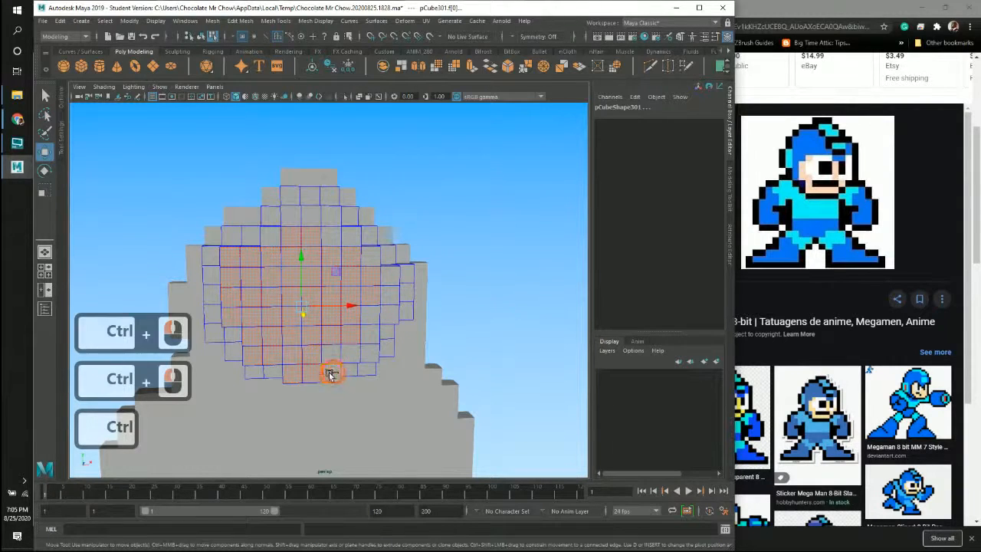
pyautogui.keyDown('ctrl'); pyautogui.click(312, 376); pyautogui.keyUp('ctrl')
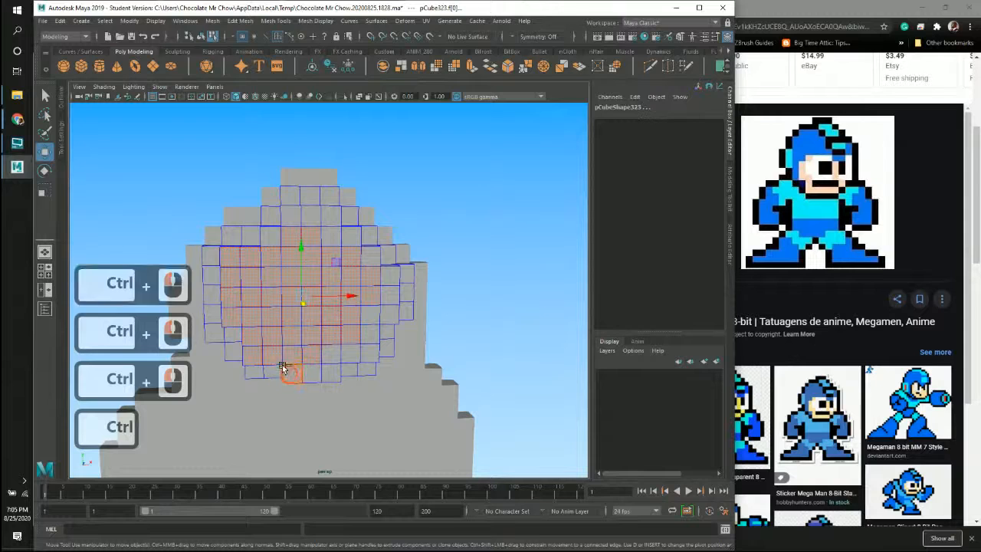
pyautogui.keyDown('ctrl'); pyautogui.click(248, 335); pyautogui.keyUp('ctrl')
pyautogui.keyDown('ctrl'); pyautogui.click(236, 314); pyautogui.keyUp('ctrl')
pyautogui.keyDown('ctrl'); pyautogui.click(231, 291); pyautogui.keyUp('ctrl')
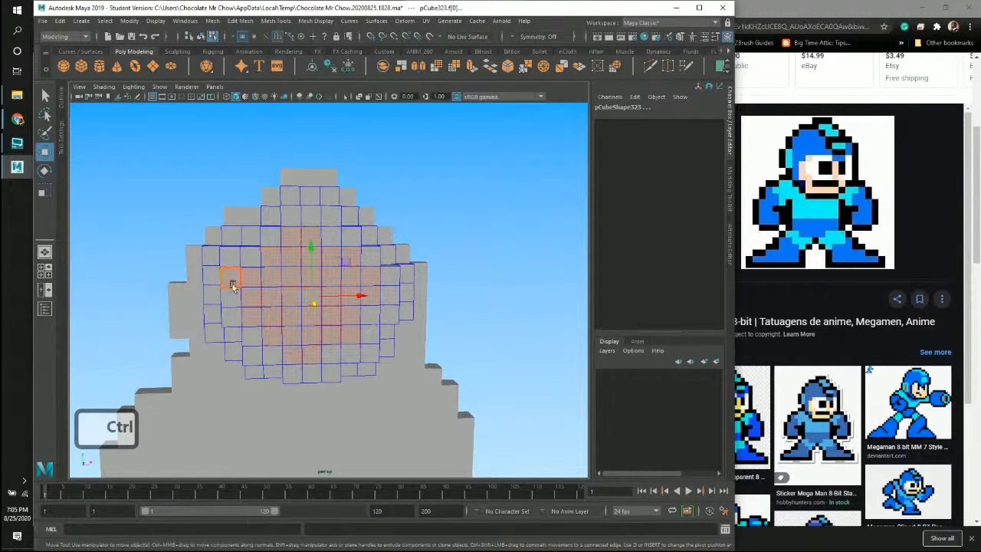
pyautogui.keyDown('ctrl'); pyautogui.click(231, 281); pyautogui.keyUp('ctrl')
# Step: Pull the remaining central head faces forward with grid snapping to Z 4, forming a third tier
pyautogui.keyDown('alt'); pyautogui.moveTo(512, 336); pyautogui.dragTo(440, 291); pyautogui.keyUp('alt')
pyautogui.keyDown('alt'); pyautogui.moveTo(388, 331); pyautogui.dragTo(299, 302); pyautogui.keyUp('alt')
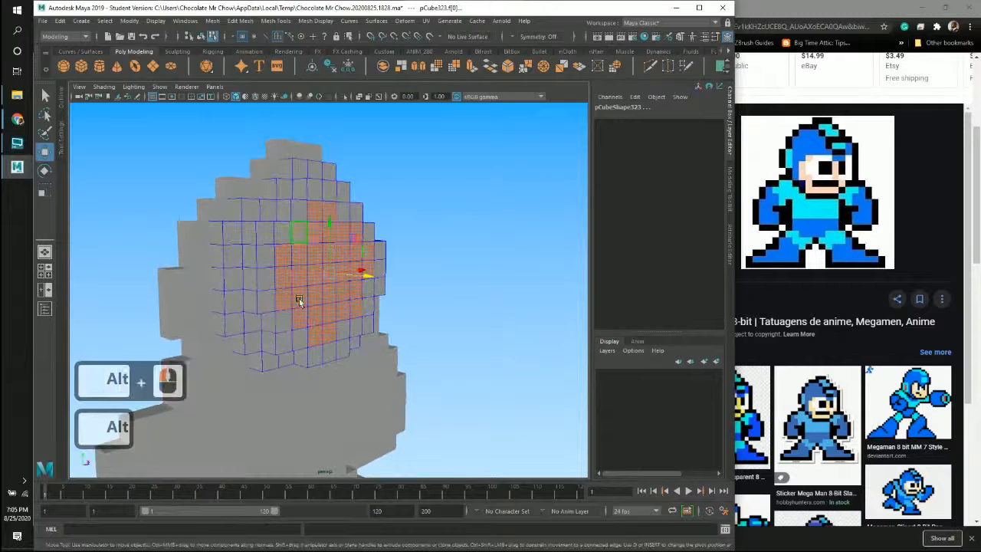
pyautogui.keyDown('alt'); pyautogui.moveTo(390, 281); pyautogui.dragTo(357, 318); pyautogui.keyUp('alt')
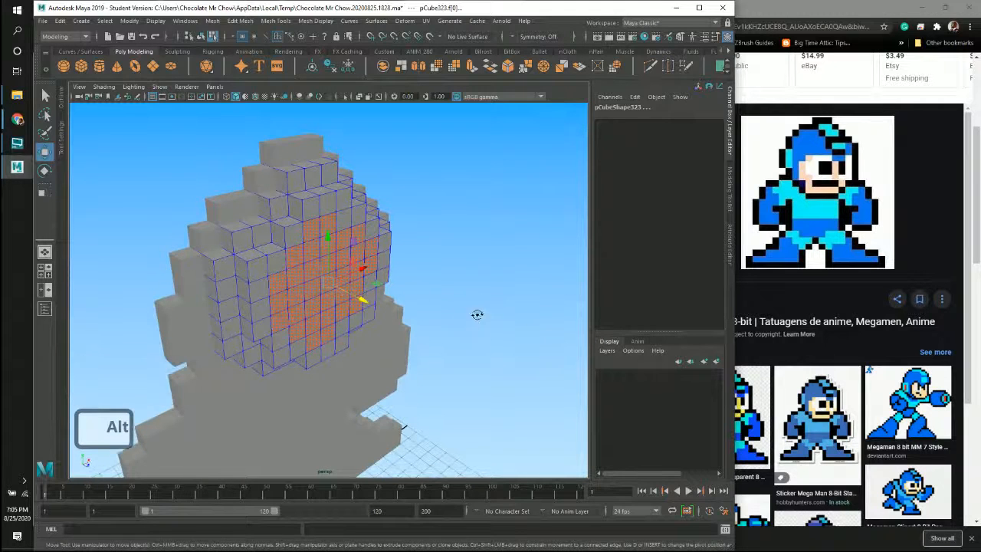
pyautogui.keyDown('alt'); pyautogui.moveTo(477, 313); pyautogui.dragTo(495, 318); pyautogui.keyUp('alt')
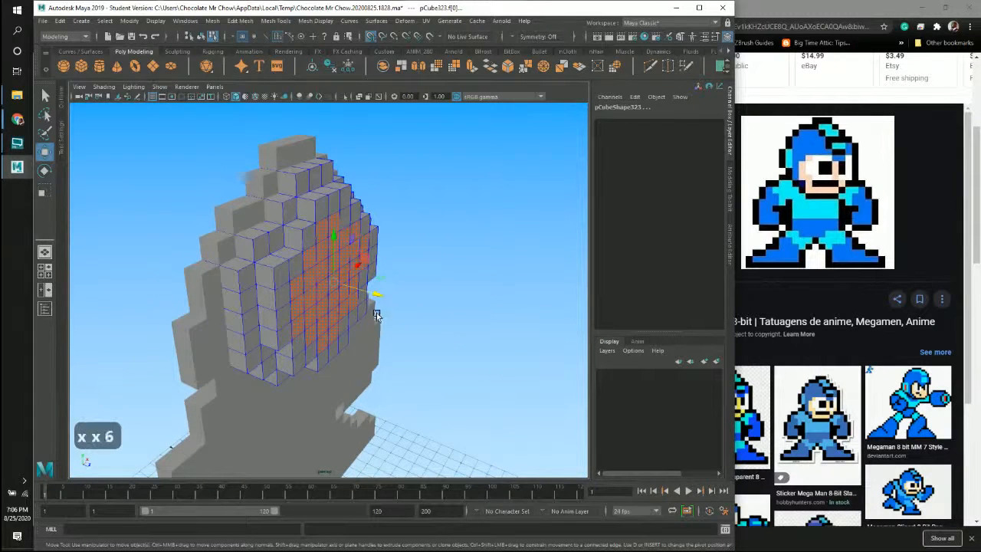
pyautogui.moveTo(379, 295); pyautogui.dragTo(401, 316)
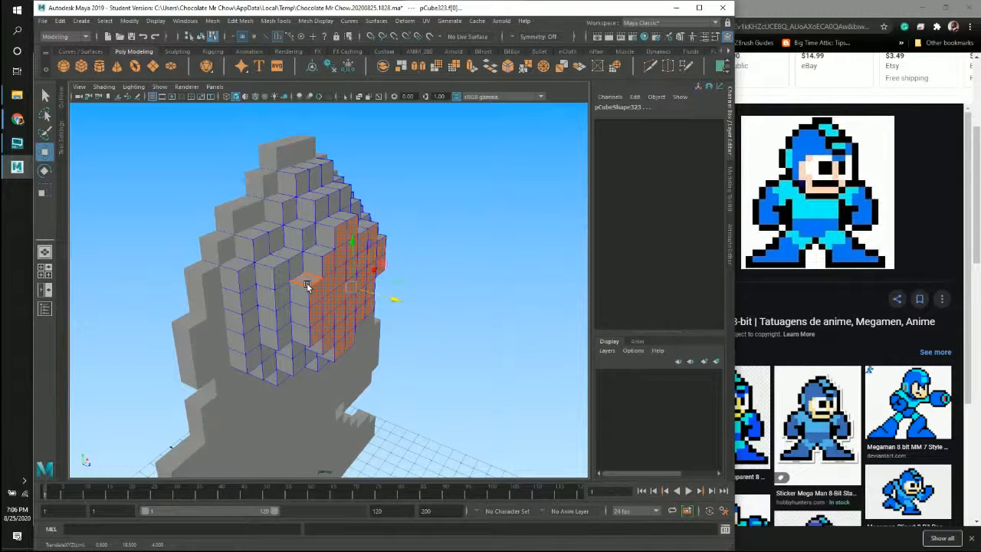
# Step: Clear the face selection and examine the stepped head relief and the whole figure from several angles
pyautogui.keyDown('alt'); pyautogui.moveTo(418, 280); pyautogui.dragTo(457, 261, button='middle'); pyautogui.keyUp('alt')
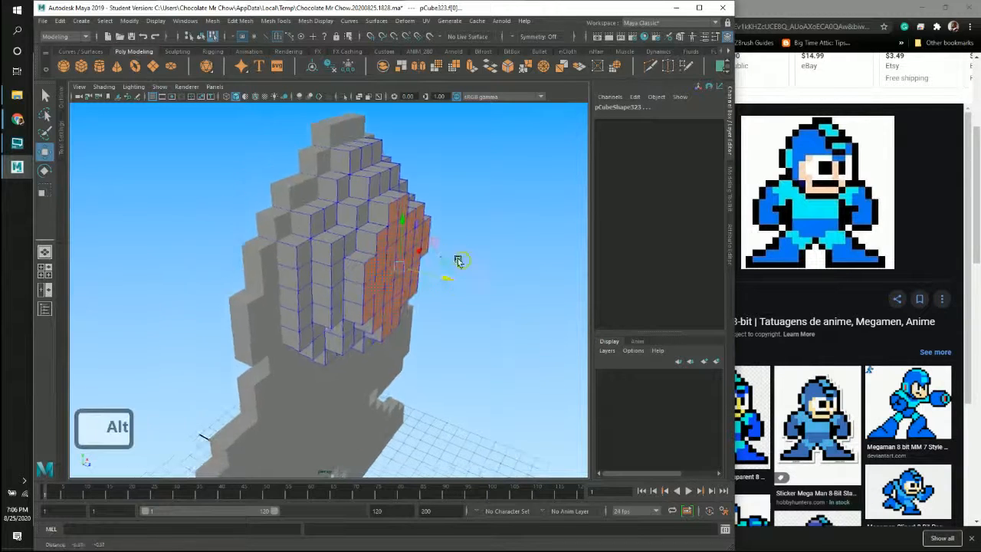
pyautogui.keyDown('alt'); pyautogui.moveTo(457, 259); pyautogui.dragTo(385, 250); pyautogui.keyUp('alt')
pyautogui.click(523, 219)
pyautogui.keyDown('alt'); pyautogui.moveTo(523, 220); pyautogui.dragTo(438, 220, button='right'); pyautogui.keyUp('alt')
pyautogui.keyDown('alt'); pyautogui.moveTo(439, 220); pyautogui.dragTo(391, 285); pyautogui.keyUp('alt')
pyautogui.click(391, 287)
pyautogui.keyDown('alt'); pyautogui.moveTo(419, 320); pyautogui.dragTo(404, 259); pyautogui.keyUp('alt')
pyautogui.keyDown('alt'); pyautogui.moveTo(404, 259); pyautogui.dragTo(315, 287, button='right'); pyautogui.keyUp('alt')
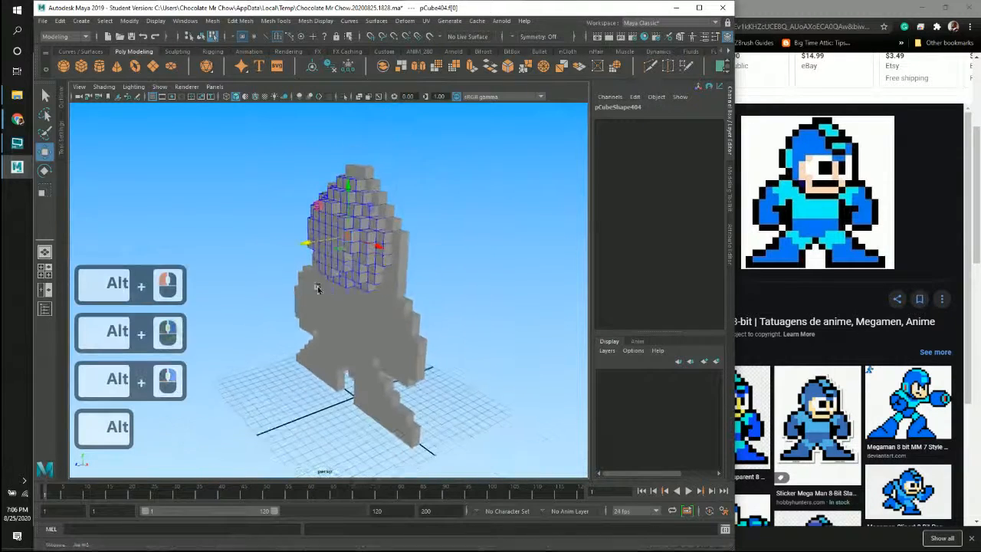
pyautogui.keyDown('alt'); pyautogui.moveTo(315, 286); pyautogui.dragTo(328, 271, button='middle'); pyautogui.keyUp('alt')
pyautogui.moveTo(327, 272)
pyautogui.keyDown('alt'); pyautogui.mouseDown()
pyautogui.moveTo(357, 293)
pyautogui.moveTo(312, 268)
pyautogui.mouseUp(); pyautogui.keyUp('alt')
pyautogui.keyDown('alt'); pyautogui.moveTo(312, 268); pyautogui.dragTo(304, 230, button='middle'); pyautogui.keyUp('alt')
pyautogui.keyDown('alt'); pyautogui.moveTo(304, 231); pyautogui.dragTo(368, 245, button='right'); pyautogui.keyUp('alt')
pyautogui.keyDown('alt'); pyautogui.moveTo(368, 245); pyautogui.dragTo(333, 293, button='middle'); pyautogui.keyUp('alt')
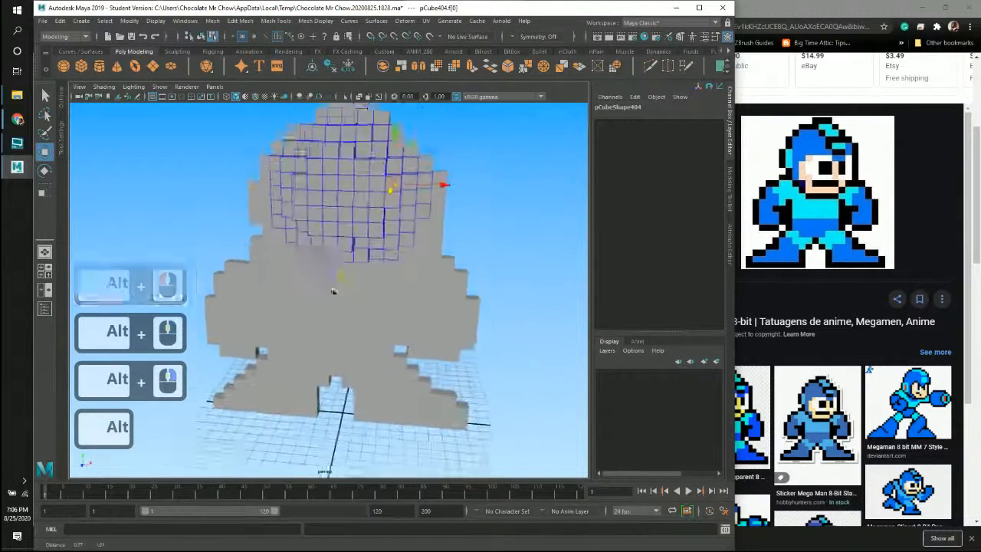
pyautogui.keyDown('alt'); pyautogui.moveTo(333, 294); pyautogui.dragTo(392, 270); pyautogui.keyUp('alt')
# Step: Return from face editing to object mode and leave no cube selected, with the whole figure in view
pyautogui.click(307, 201)
pyautogui.moveTo(305, 193); pyautogui.dragTo(357, 171, button='right')
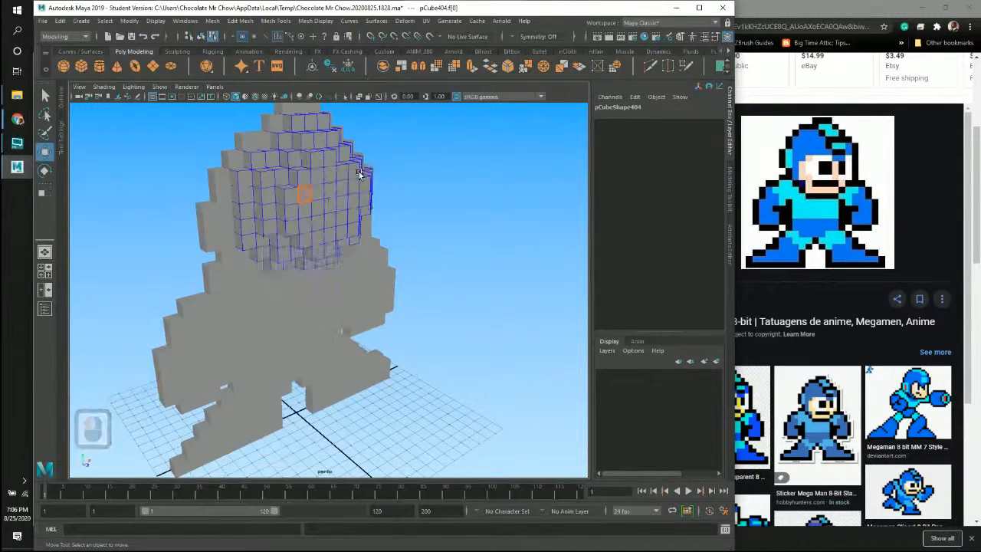
pyautogui.keyDown('alt'); pyautogui.moveTo(477, 232); pyautogui.dragTo(319, 253); pyautogui.keyUp('alt')
pyautogui.keyDown('alt'); pyautogui.moveTo(320, 253); pyautogui.dragTo(383, 259, button='right'); pyautogui.keyUp('alt')
pyautogui.moveTo(383, 259)
pyautogui.keyDown('alt'); pyautogui.mouseDown()
pyautogui.moveTo(333, 232)
pyautogui.moveTo(374, 258)
pyautogui.moveTo(391, 253)
pyautogui.mouseUp(); pyautogui.keyUp('alt')
pyautogui.click(332, 232)
pyautogui.keyDown('alt'); pyautogui.moveTo(390, 252); pyautogui.dragTo(308, 295, button='right'); pyautogui.keyUp('alt')
pyautogui.keyDown('alt'); pyautogui.moveTo(310, 329); pyautogui.dragTo(400, 293, button='middle'); pyautogui.keyUp('alt')
pyautogui.click(373, 349)
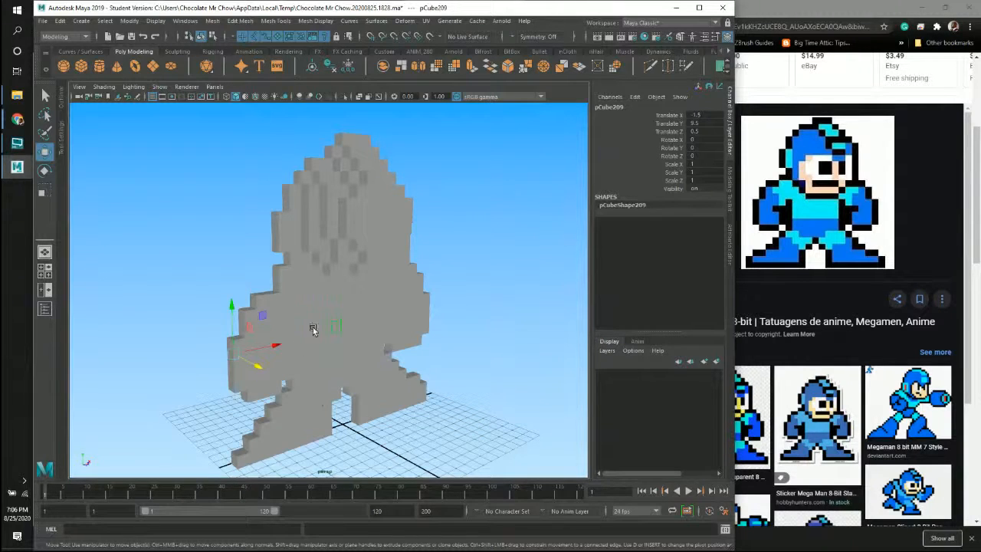
pyautogui.keyDown('alt'); pyautogui.moveTo(366, 307); pyautogui.dragTo(413, 256); pyautogui.keyUp('alt')
pyautogui.keyDown('alt'); pyautogui.moveTo(385, 298); pyautogui.dragTo(369, 292); pyautogui.keyUp('alt')
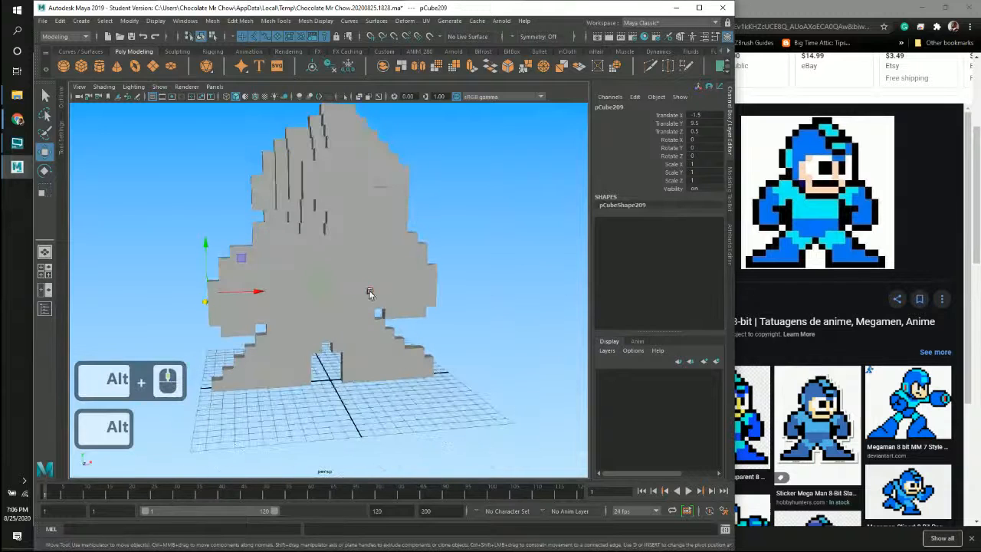
pyautogui.click(466, 291)
pyautogui.keyDown('alt'); pyautogui.moveTo(271, 328); pyautogui.dragTo(345, 299); pyautogui.keyUp('alt')
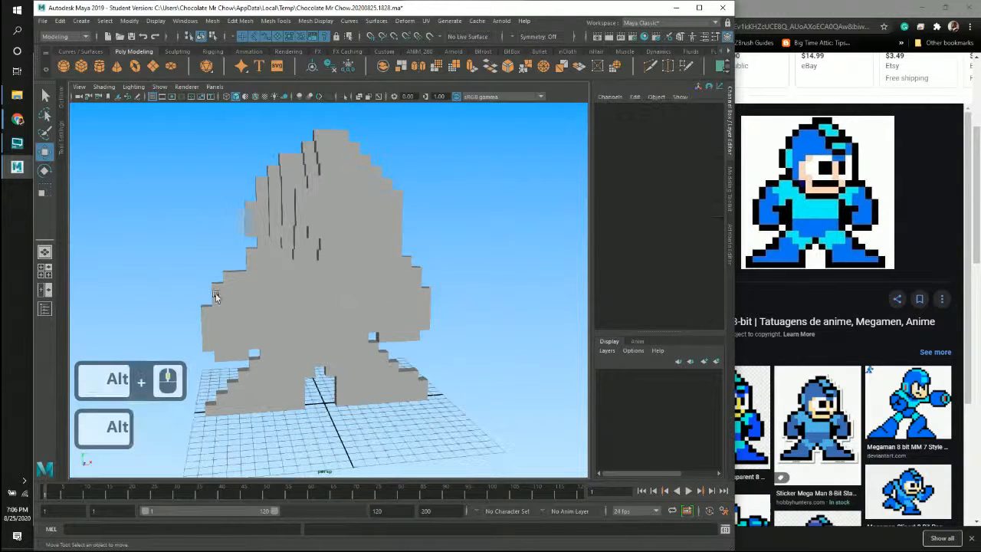
# Step: Try to pick faces near the figure's shoulder with the Paint Selection tool
pyautogui.click(44, 133)
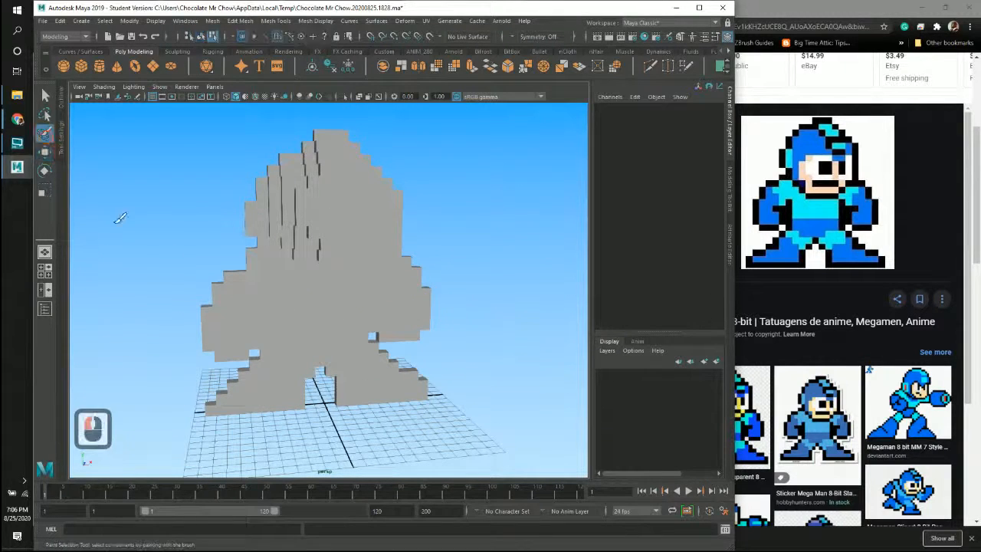
pyautogui.keyDown('alt'); pyautogui.moveTo(280, 311); pyautogui.dragTo(240, 306); pyautogui.keyUp('alt')
pyautogui.keyDown('alt'); pyautogui.moveTo(240, 306); pyautogui.dragTo(257, 281, button='right'); pyautogui.keyUp('alt')
pyautogui.click(237, 279)
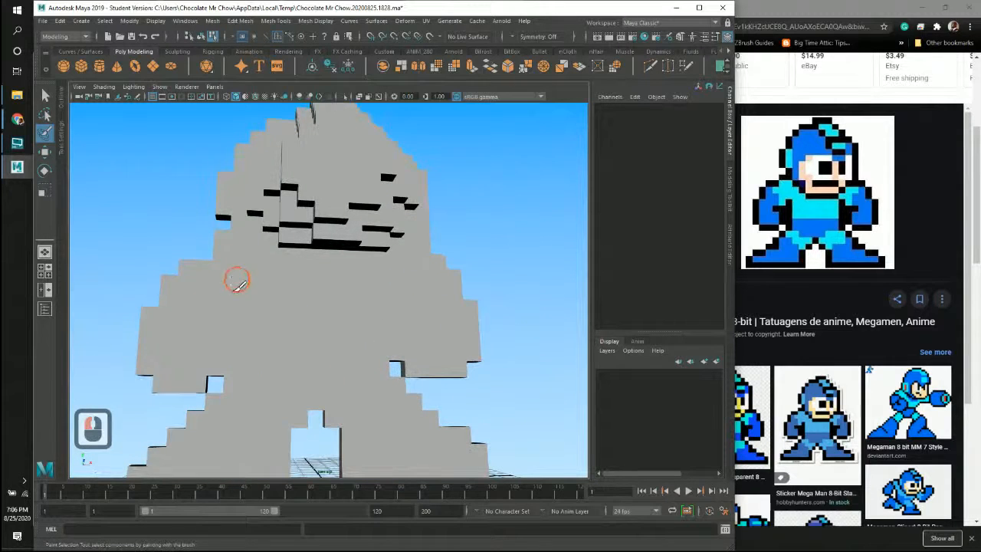
pyautogui.click(235, 280)
pyautogui.moveTo(233, 281)
pyautogui.keyDown('alt'); pyautogui.mouseDown()
pyautogui.moveTo(211, 295)
pyautogui.moveTo(232, 321)
pyautogui.mouseUp(); pyautogui.keyUp('alt')
# Step: Lasso-select a patch of cube faces on the torso just below the shoulder
pyautogui.click(47, 115)
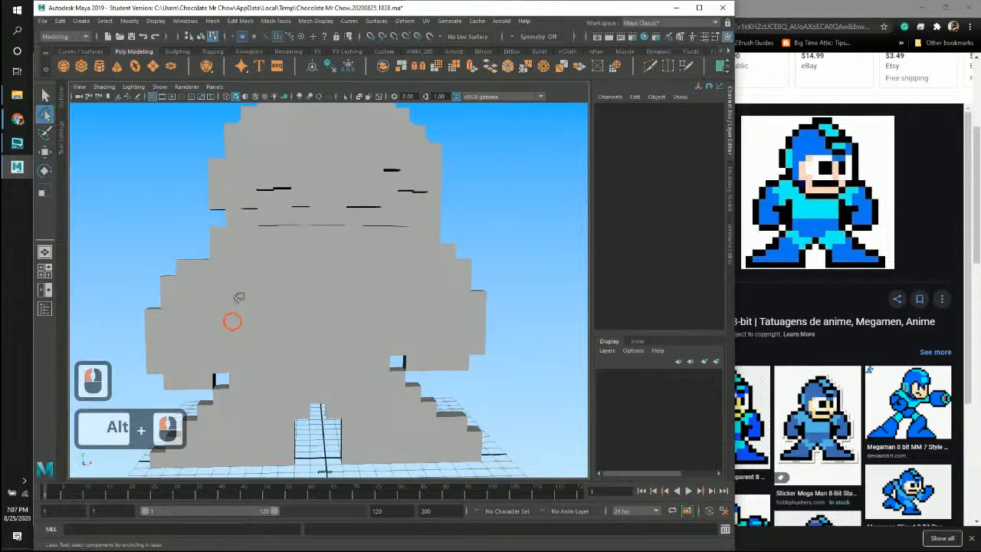
pyautogui.moveTo(231, 273); pyautogui.dragTo(258, 324)
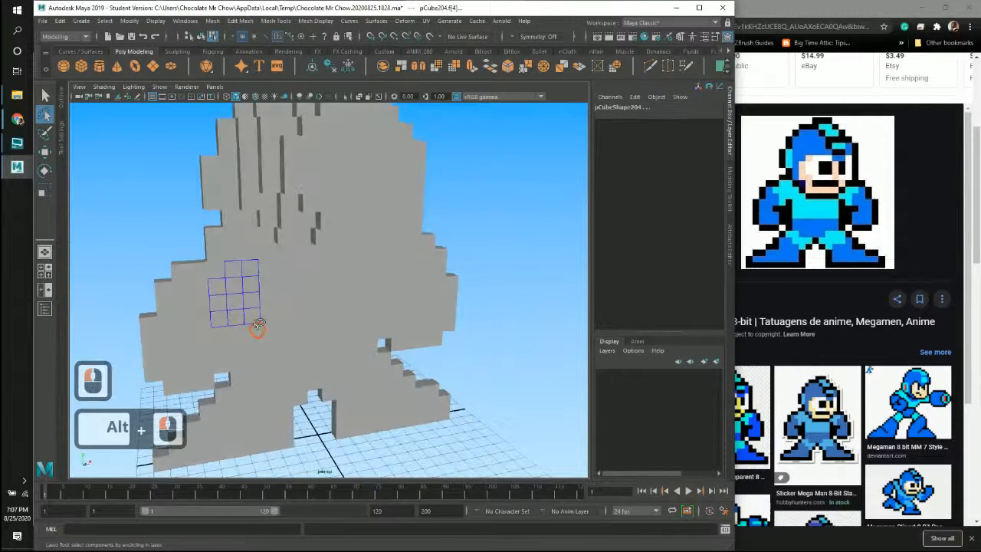
# Step: Return from face editing to object mode and select a single cube just below the figure's shoulder
pyautogui.moveTo(230, 261); pyautogui.dragTo(280, 266, button='right')
pyautogui.click(218, 287)
pyautogui.keyDown('alt'); pyautogui.moveTo(250, 296); pyautogui.dragTo(285, 273, button='middle'); pyautogui.keyUp('alt')
pyautogui.keyDown('alt'); pyautogui.moveTo(259, 291); pyautogui.dragTo(249, 284); pyautogui.keyUp('alt')
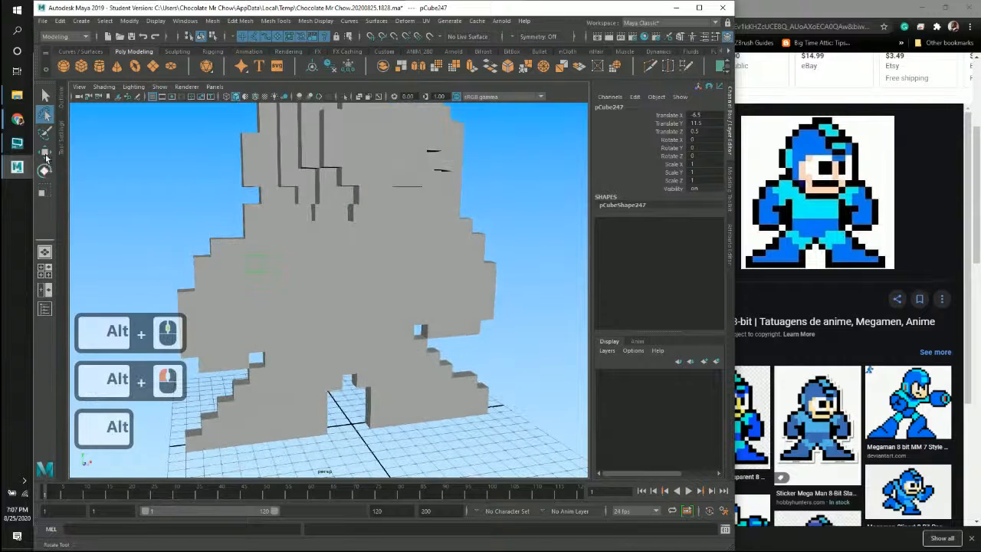
# Step: Try to pick cube faces below the shoulder with the Paint Selection tool
pyautogui.click(44, 138)
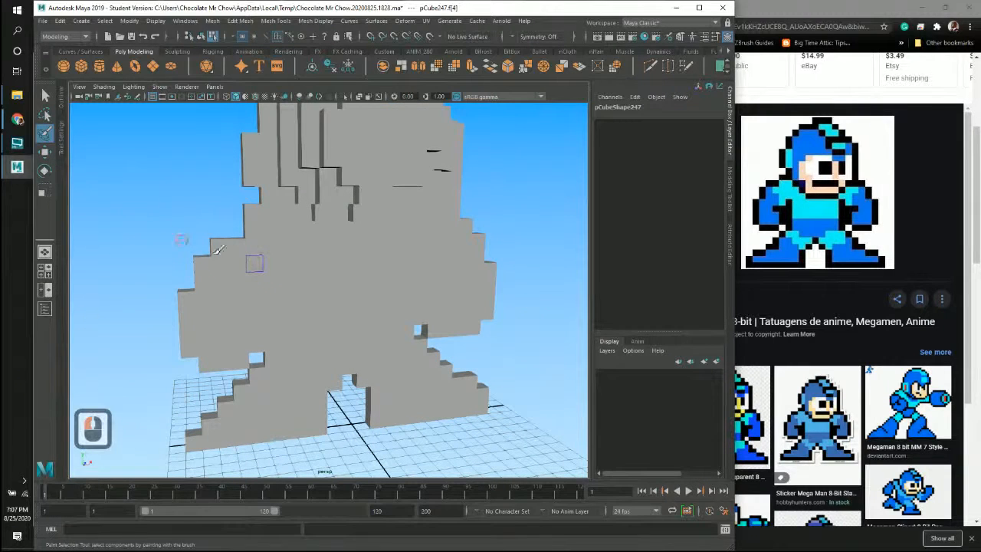
pyautogui.moveTo(268, 263); pyautogui.dragTo(264, 255, button='right')
pyautogui.doubleClick(295, 268)
pyautogui.rightClick(257, 263)
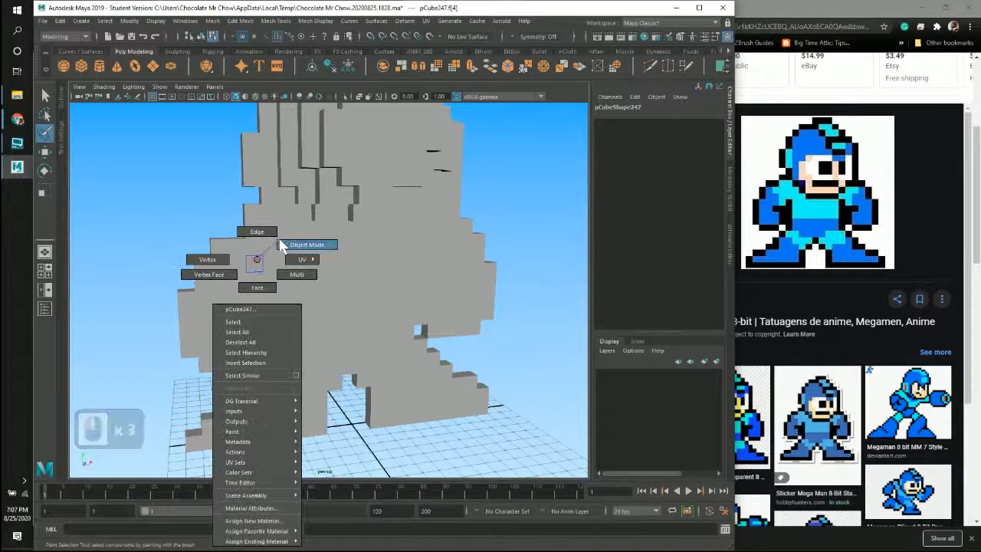
pyautogui.click(263, 262)
# Step: Switch to the Select tool, return to object mode and leave no cube selected
pyautogui.press('q')
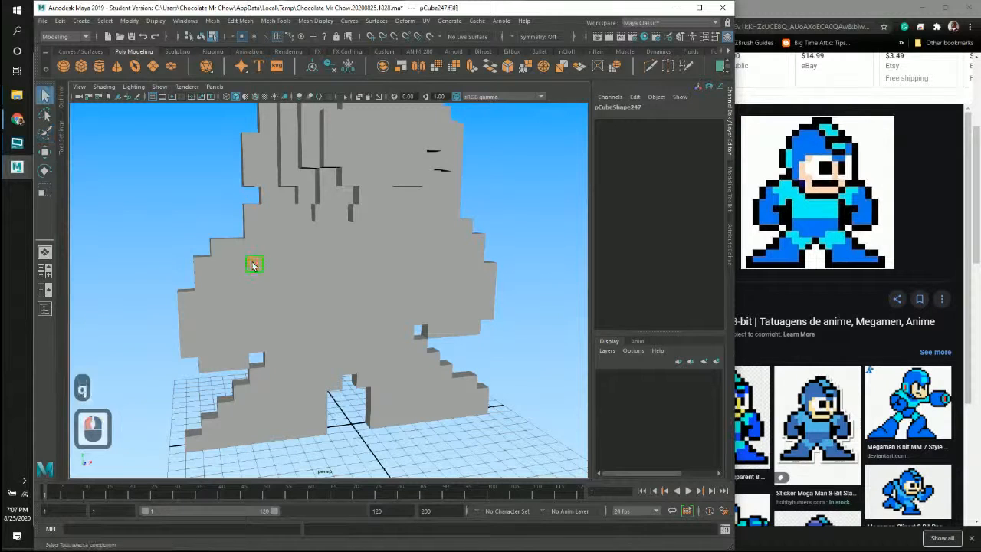
pyautogui.moveTo(253, 262); pyautogui.dragTo(286, 245, button='right')
pyautogui.click(254, 264)
pyautogui.keyDown('alt'); pyautogui.moveTo(258, 271); pyautogui.dragTo(273, 291, button='middle'); pyautogui.keyUp('alt')
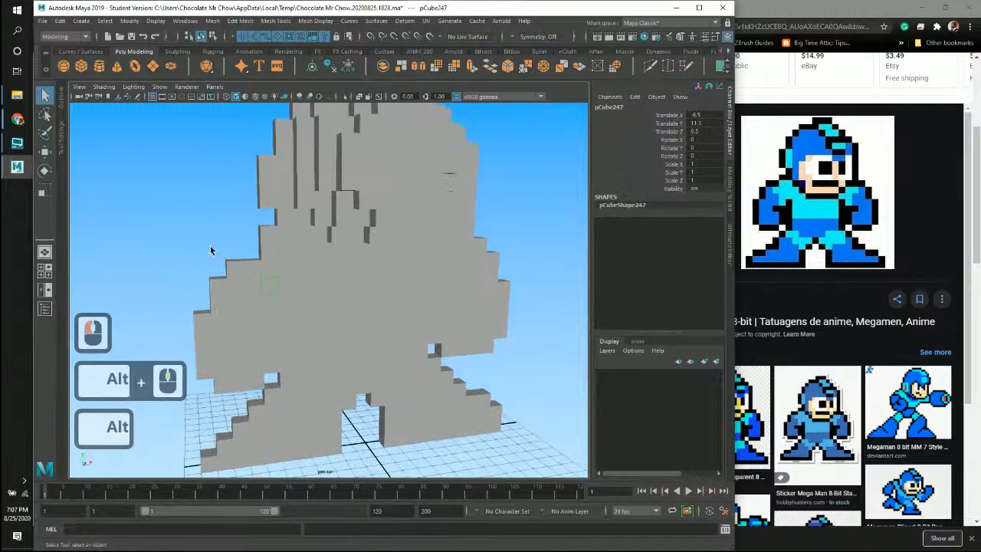
pyautogui.click(210, 250)
# Step: Try to paint-select a block of whole cubes on the torso below the shoulder, and clear the selection
pyautogui.press('Tab')
pyautogui.press('Tab')
pyautogui.press('Tab')
pyautogui.press('Tab')
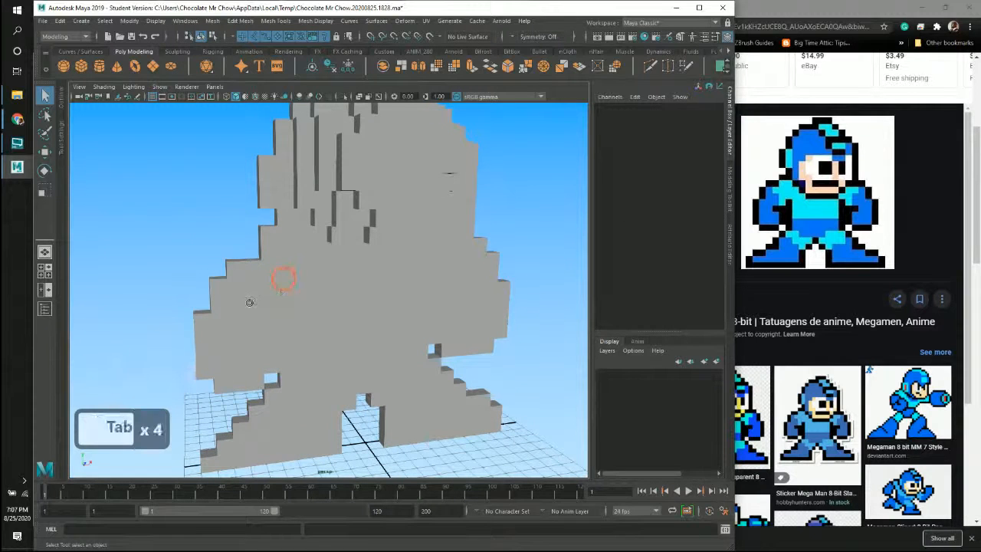
pyautogui.press('Tab')
pyautogui.press('Tab')
pyautogui.press('Tab')
pyautogui.press('Tab')
pyautogui.press('Tab')
pyautogui.press('Tab')
pyautogui.press('Tab')
pyautogui.press('Tab')
pyautogui.press('Tab')
pyautogui.press('Tab')
pyautogui.press('Tab')
pyautogui.press('Tab')
pyautogui.press('Tab')
pyautogui.click(286, 338)
pyautogui.press('Tab')
pyautogui.press('Tab')
pyautogui.press('Tab')
pyautogui.press('Tab')
pyautogui.press('Tab')
pyautogui.press('Tab')
pyautogui.press('Tab')
pyautogui.press('Tab')
pyautogui.keyDown('alt'); pyautogui.moveTo(281, 326); pyautogui.dragTo(275, 298); pyautogui.keyUp('alt')
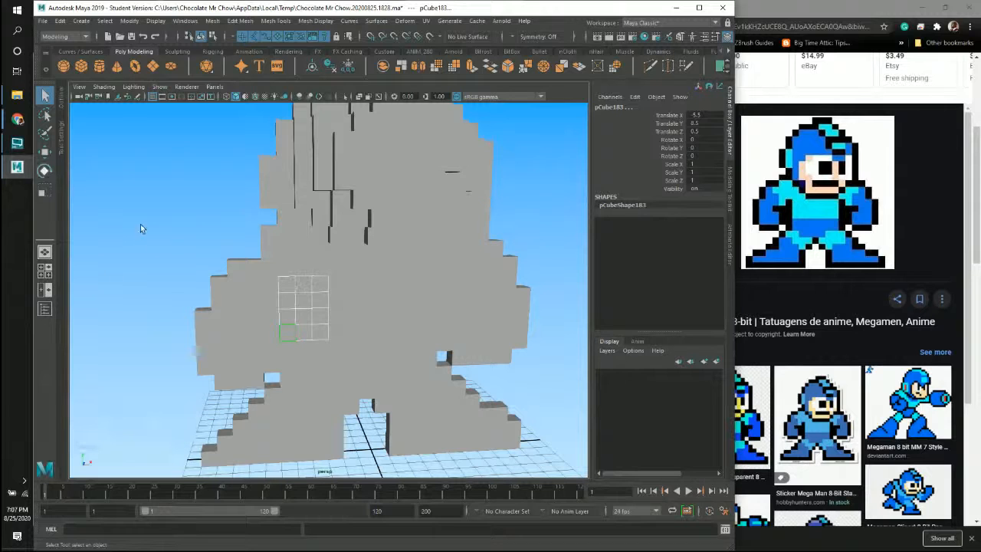
pyautogui.click(115, 205)
# Step: Try to lasso-select a small patch of whole cubes at the figure's left shoulder
pyautogui.keyDown('alt'); pyautogui.moveTo(242, 255); pyautogui.dragTo(246, 239); pyautogui.keyUp('alt')
pyautogui.moveTo(261, 215)
pyautogui.keyDown('alt'); pyautogui.mouseDown(button='middle')
pyautogui.moveTo(311, 193)
pyautogui.moveTo(376, 182)
pyautogui.moveTo(333, 210)
pyautogui.mouseUp(button='middle'); pyautogui.keyUp('alt')
pyautogui.moveTo(336, 162); pyautogui.dragTo(332, 190)
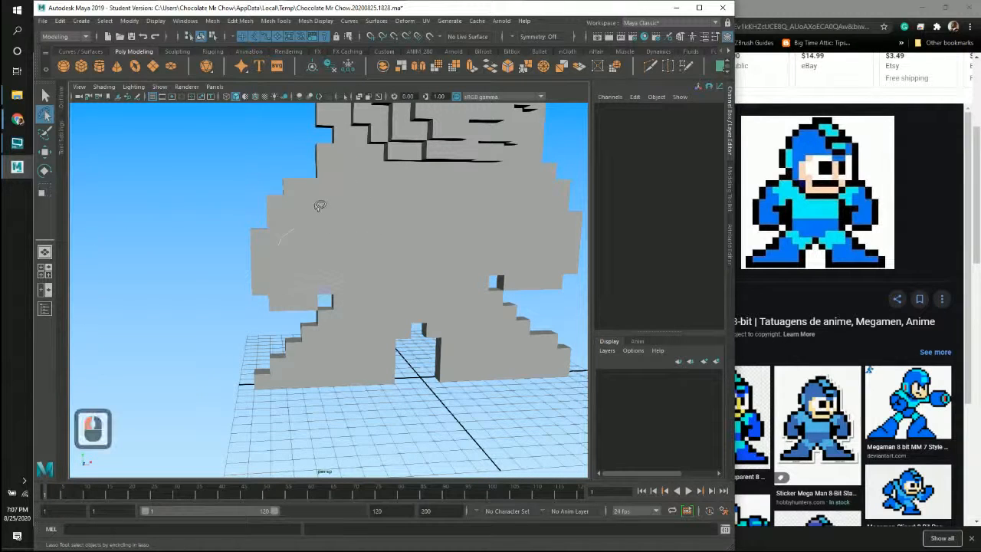
pyautogui.keyDown('alt'); pyautogui.moveTo(343, 203); pyautogui.dragTo(330, 248, button='middle'); pyautogui.keyUp('alt')
pyautogui.keyDown('alt'); pyautogui.moveTo(334, 291); pyautogui.dragTo(328, 250, button='right'); pyautogui.keyUp('alt')
pyautogui.click(337, 231)
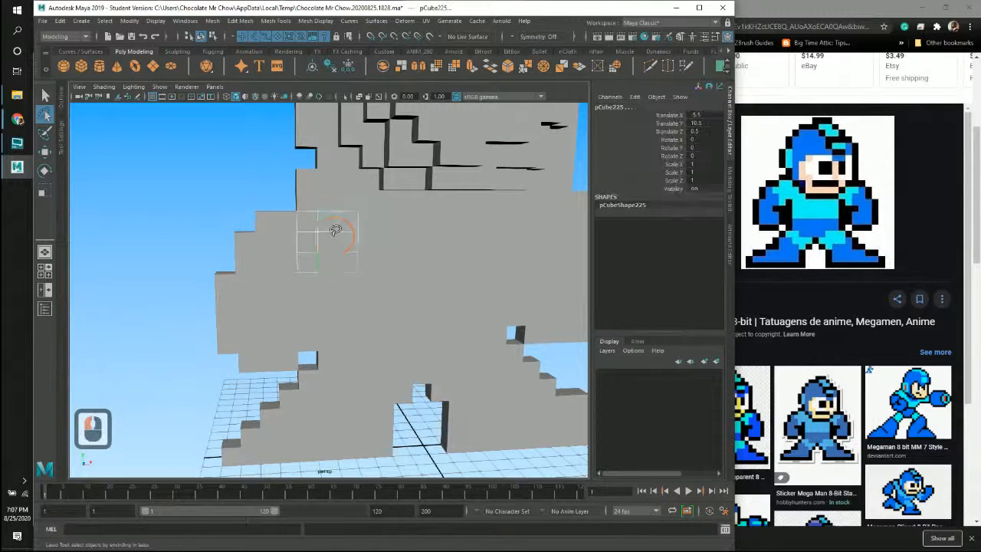
# Step: Lasso-select the cubes of the left arm and adjoining torso and check the covered area against the whole body
pyautogui.click(336, 235)
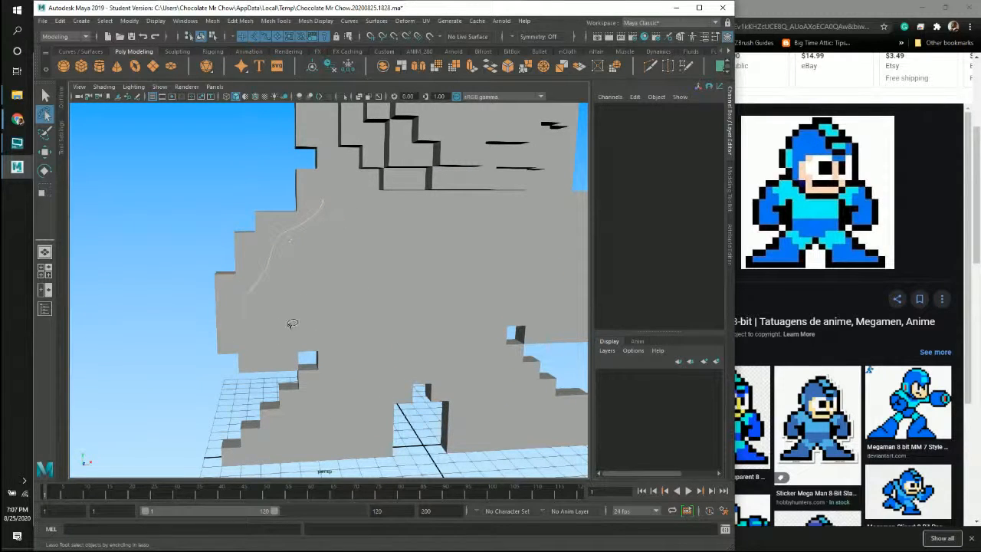
pyautogui.click(378, 326)
pyautogui.keyDown('alt'); pyautogui.moveTo(377, 326); pyautogui.dragTo(334, 316); pyautogui.keyUp('alt')
pyautogui.keyDown('alt'); pyautogui.moveTo(336, 316); pyautogui.dragTo(293, 287); pyautogui.keyUp('alt')
pyautogui.keyDown('alt'); pyautogui.moveTo(300, 249); pyautogui.dragTo(314, 265, button='middle'); pyautogui.keyUp('alt')
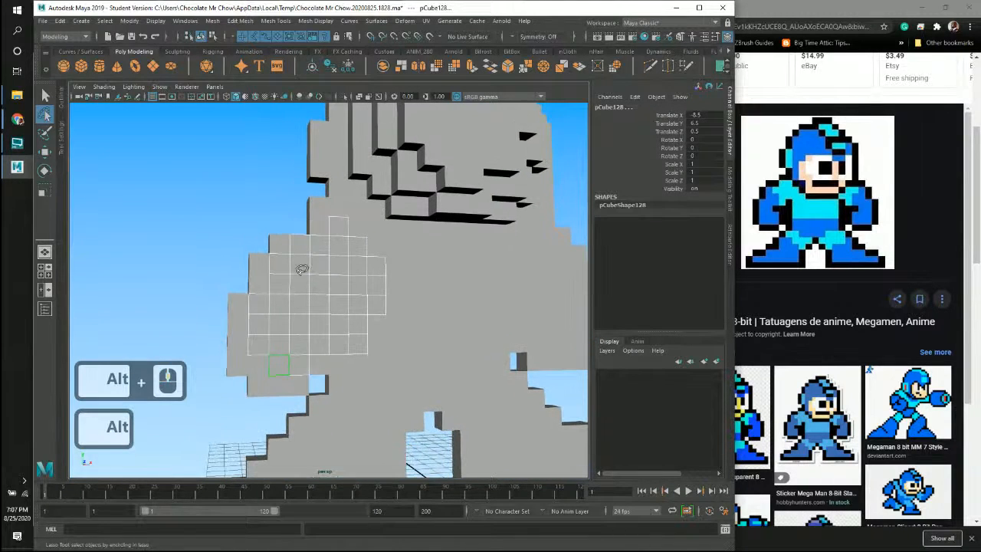
pyautogui.keyDown('alt'); pyautogui.moveTo(293, 276); pyautogui.dragTo(305, 302); pyautogui.keyUp('alt')
pyautogui.keyDown('alt'); pyautogui.moveTo(307, 303); pyautogui.dragTo(296, 272, button='middle'); pyautogui.keyUp('alt')
pyautogui.keyDown('alt'); pyautogui.moveTo(400, 293); pyautogui.dragTo(402, 319, button='middle'); pyautogui.keyUp('alt')
pyautogui.keyDown('alt'); pyautogui.moveTo(354, 368); pyautogui.dragTo(328, 372, button='middle'); pyautogui.keyUp('alt')
pyautogui.keyDown('alt'); pyautogui.moveTo(327, 372); pyautogui.dragTo(325, 362, button='right'); pyautogui.keyUp('alt')
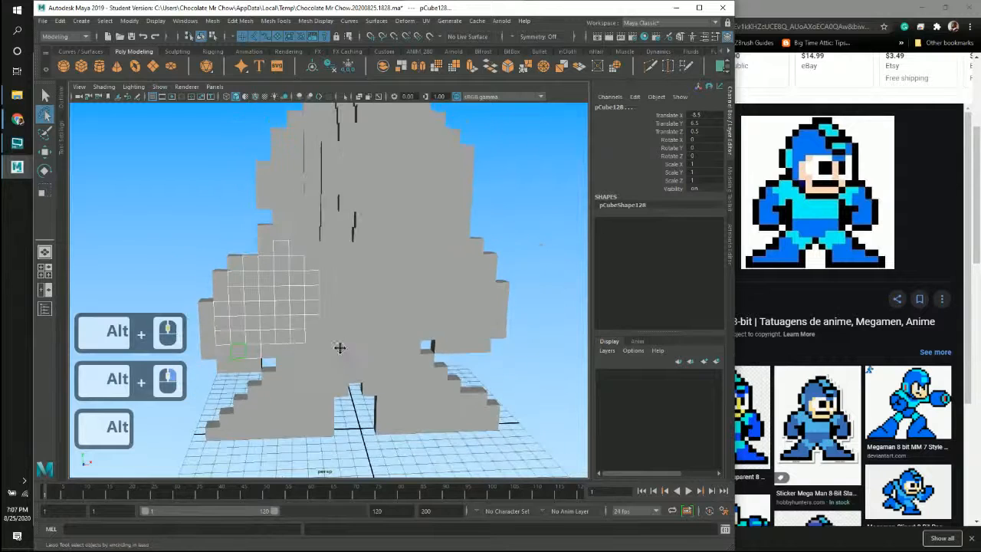
pyautogui.keyDown('alt'); pyautogui.moveTo(339, 347); pyautogui.dragTo(326, 307, button='middle'); pyautogui.keyUp('alt')
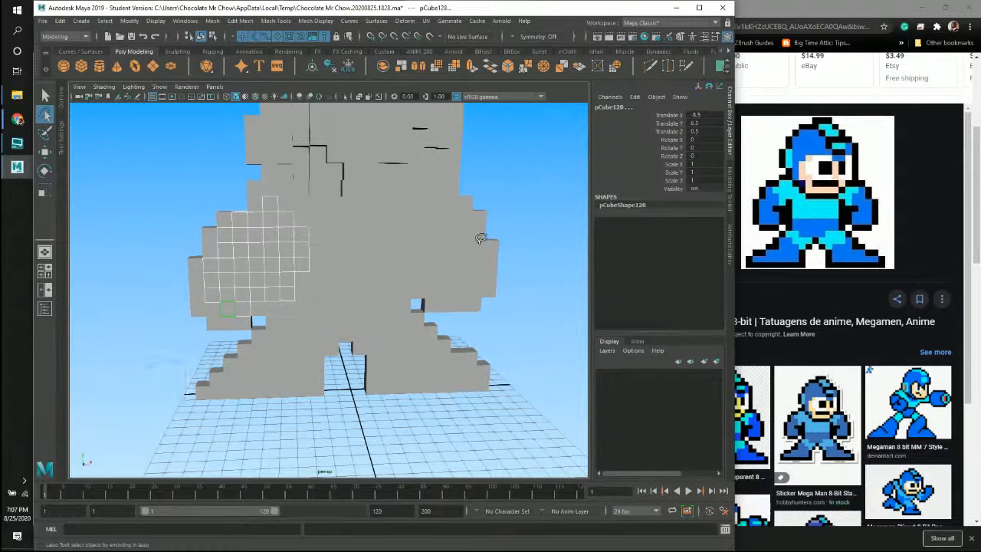
pyautogui.keyDown('alt'); pyautogui.moveTo(486, 278); pyautogui.dragTo(396, 267, button='middle'); pyautogui.keyUp('alt')
# Step: Try to box-select cube blocks on the right arm with the Select tool, and clear the selection
pyautogui.press('q')
pyautogui.click(362, 280)
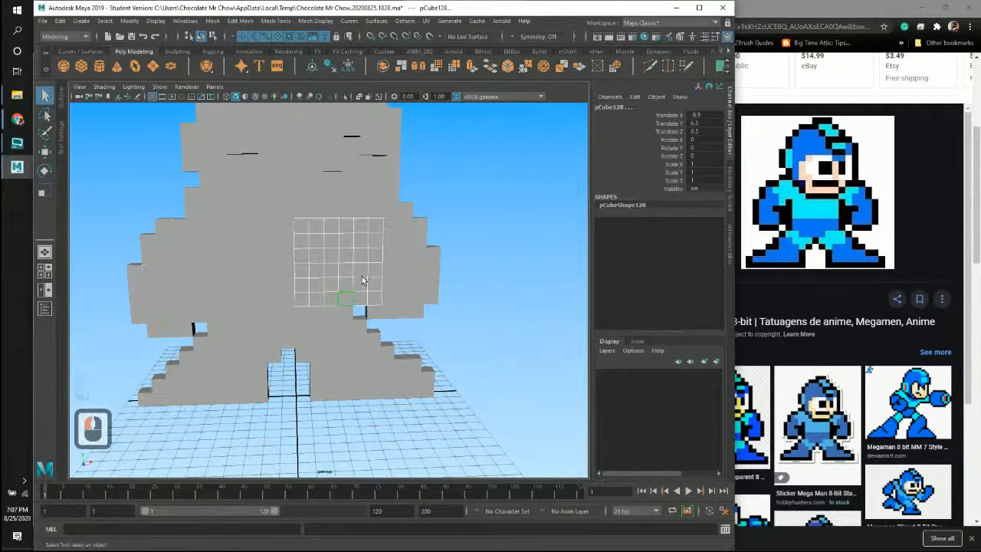
pyautogui.click(389, 276)
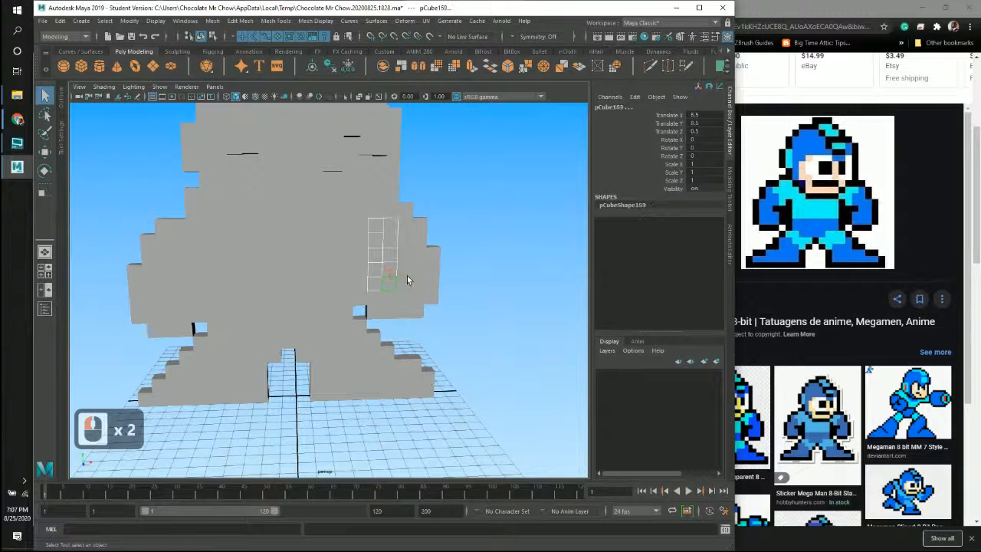
pyautogui.click(45, 115)
pyautogui.click(125, 196)
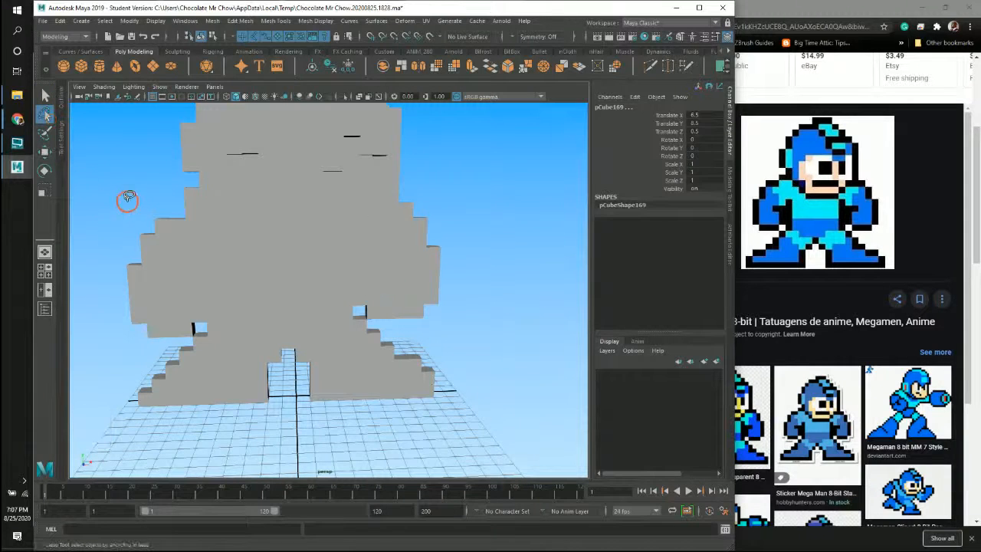
# Step: Lasso-select the body cubes below the head, tracing inside the outline around both arms, the torso and both legs
pyautogui.keyDown('alt'); pyautogui.moveTo(125, 197); pyautogui.dragTo(221, 197); pyautogui.keyUp('alt')
pyautogui.keyDown('alt'); pyautogui.moveTo(221, 196); pyautogui.dragTo(256, 221, button='right'); pyautogui.keyUp('alt')
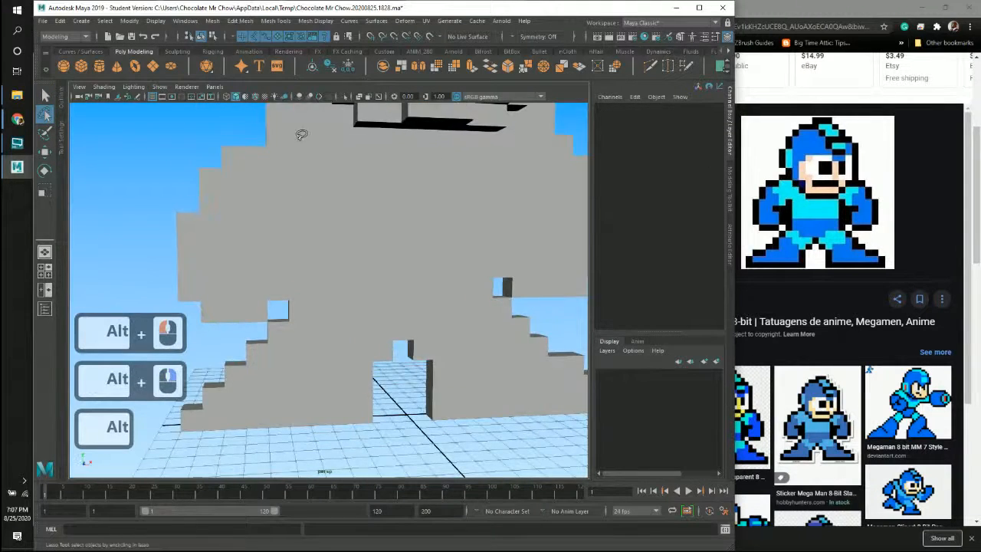
pyautogui.keyDown('alt'); pyautogui.moveTo(268, 165); pyautogui.dragTo(269, 196, button='middle'); pyautogui.keyUp('alt')
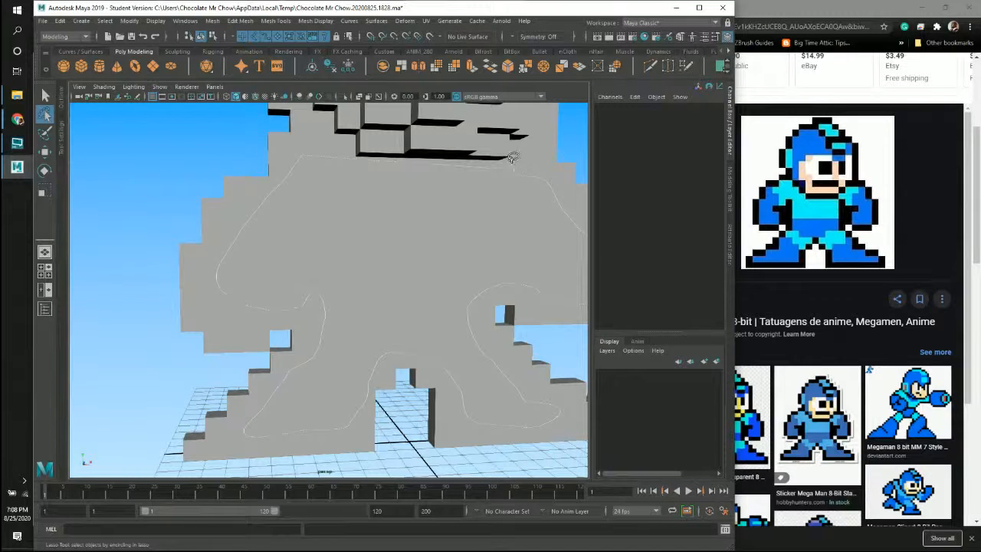
pyautogui.moveTo(514, 158); pyautogui.dragTo(543, 284)
pyautogui.moveTo(443, 279)
pyautogui.keyDown('alt'); pyautogui.mouseDown()
pyautogui.moveTo(423, 285)
pyautogui.moveTo(359, 362)
pyautogui.mouseUp(); pyautogui.keyUp('alt')
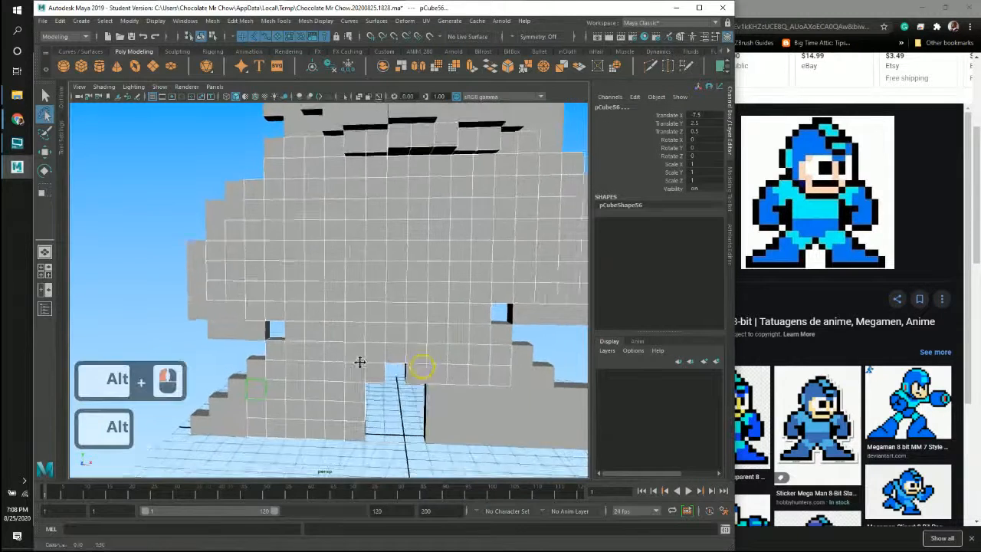
pyautogui.keyDown('alt'); pyautogui.moveTo(359, 362); pyautogui.dragTo(353, 367, button='middle'); pyautogui.keyUp('alt')
pyautogui.keyDown('alt'); pyautogui.moveTo(398, 350); pyautogui.dragTo(372, 335, button='right'); pyautogui.keyUp('alt')
pyautogui.keyDown('alt'); pyautogui.moveTo(342, 336); pyautogui.dragTo(391, 311, button='middle'); pyautogui.keyUp('alt')
# Step: Remove the outline cubes along the left leg's inner edge and sole from the selection
pyautogui.press('q')
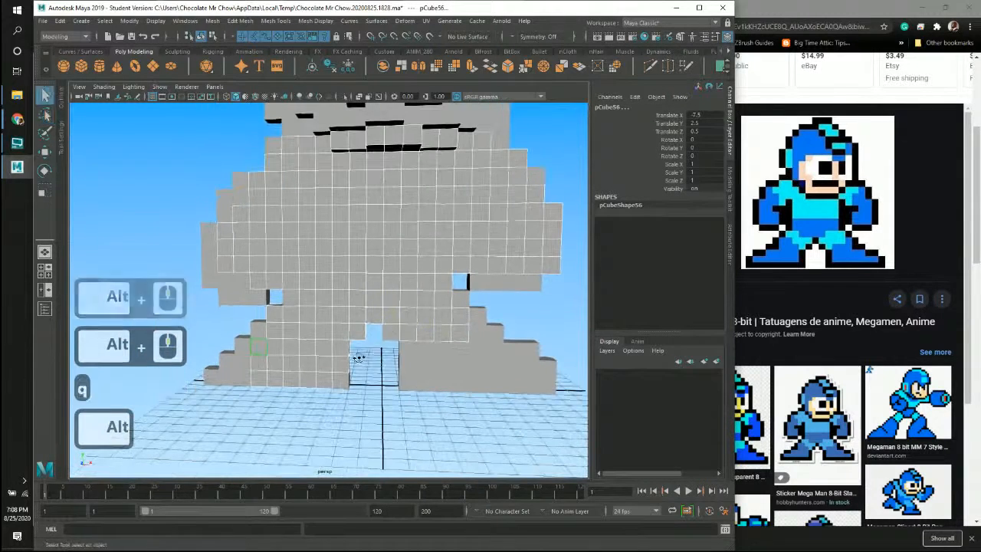
pyautogui.keyDown('alt'); pyautogui.moveTo(358, 357); pyautogui.dragTo(376, 353); pyautogui.keyUp('alt')
pyautogui.keyDown('alt'); pyautogui.moveTo(313, 328); pyautogui.dragTo(379, 349, button='right'); pyautogui.keyUp('alt')
pyautogui.keyDown('alt'); pyautogui.moveTo(378, 349); pyautogui.dragTo(370, 316, button='middle'); pyautogui.keyUp('alt')
pyautogui.keyDown('ctrl'); pyautogui.click(360, 316); pyautogui.keyUp('ctrl')
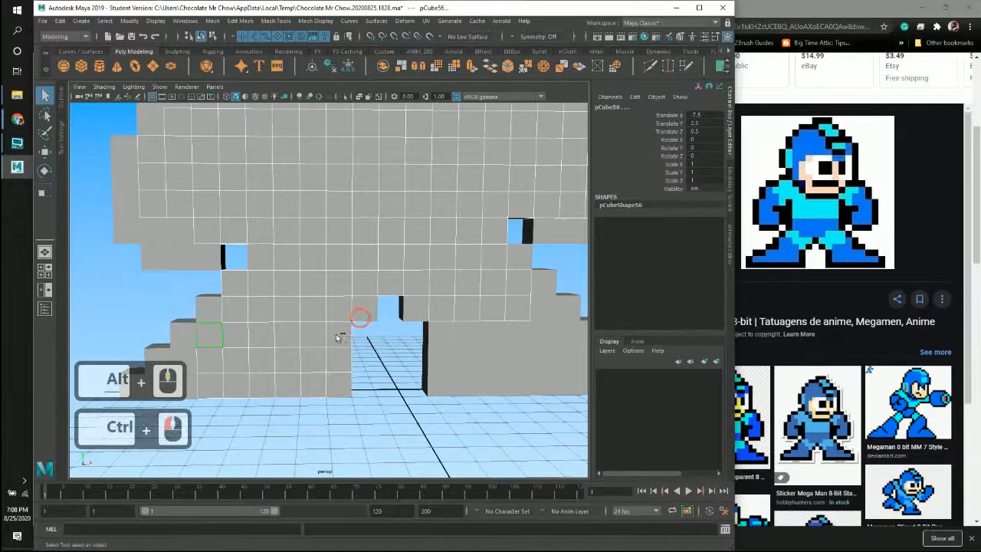
pyautogui.keyDown('ctrl'); pyautogui.click(339, 336); pyautogui.keyUp('ctrl')
pyautogui.keyDown('ctrl'); pyautogui.click(346, 315); pyautogui.keyUp('ctrl')
pyautogui.keyDown('ctrl'); pyautogui.click(346, 357); pyautogui.keyUp('ctrl')
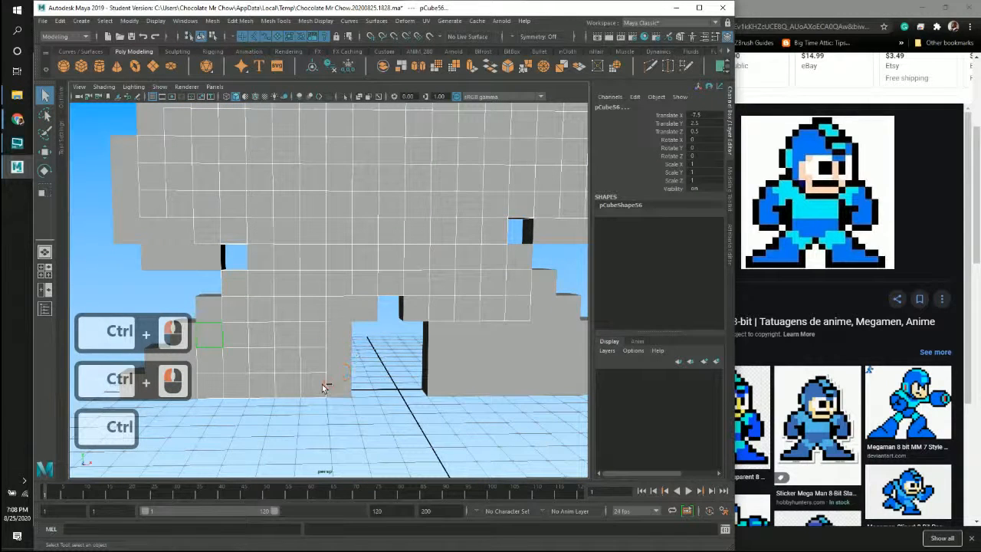
pyautogui.keyDown('ctrl'); pyautogui.click(320, 386); pyautogui.keyUp('ctrl')
pyautogui.keyDown('ctrl'); pyautogui.click(285, 389); pyautogui.keyUp('ctrl')
pyautogui.keyDown('ctrl'); pyautogui.click(255, 388); pyautogui.keyUp('ctrl')
pyautogui.keyDown('ctrl'); pyautogui.click(233, 389); pyautogui.keyUp('ctrl')
pyautogui.keyDown('ctrl'); pyautogui.click(208, 389); pyautogui.keyUp('ctrl')
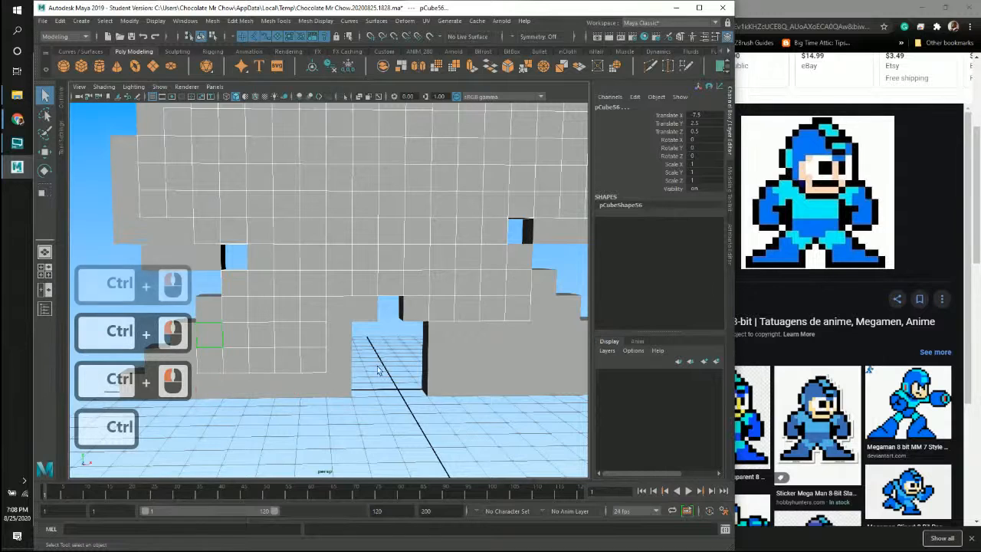
# Step: Remove the outline cubes at the crotch and upper inner edge of the right leg from the selection
pyautogui.keyDown('alt'); pyautogui.moveTo(377, 371); pyautogui.dragTo(333, 387); pyautogui.keyUp('alt')
pyautogui.keyDown('ctrl'); pyautogui.click(339, 372); pyautogui.keyUp('ctrl')
pyautogui.keyDown('ctrl'); pyautogui.click(360, 395); pyautogui.keyUp('ctrl')
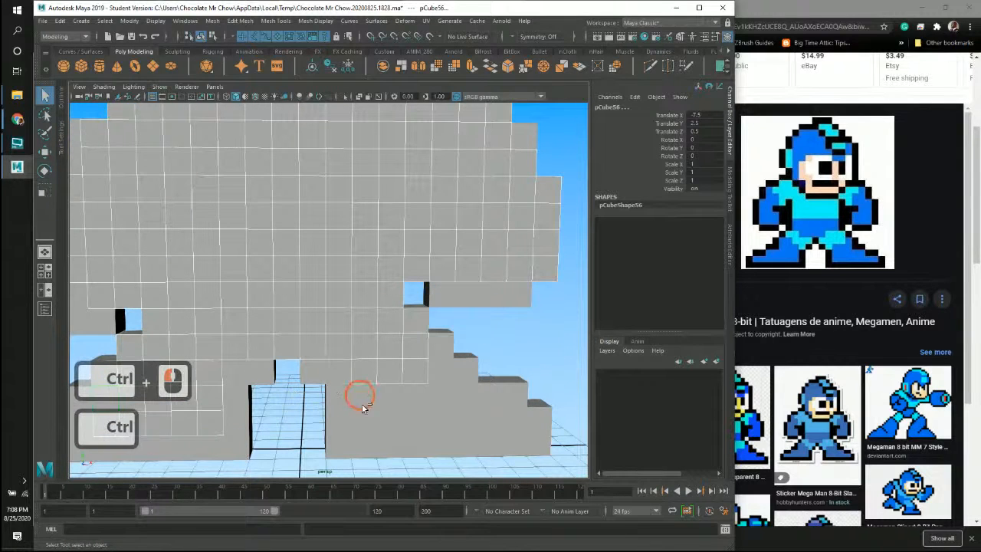
pyautogui.keyDown('ctrl'); pyautogui.click(367, 398); pyautogui.keyUp('ctrl')
# Step: Add the right boot's inner cubes to the selection, leaving out its sole and outer outline cubes
pyautogui.keyDown('shift'); pyautogui.click(367, 398); pyautogui.keyUp('shift')
pyautogui.keyDown('shift'); pyautogui.click(372, 421); pyautogui.keyUp('shift')
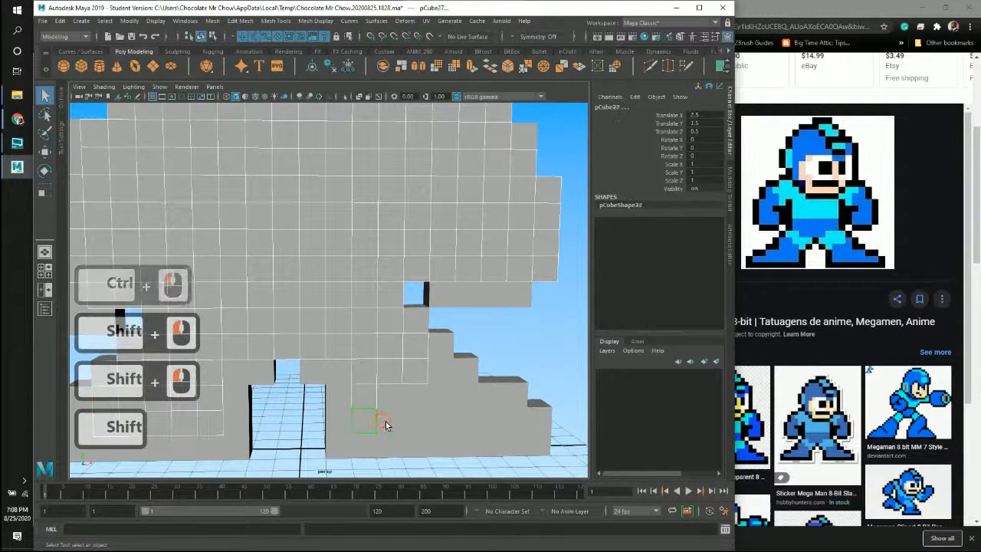
pyautogui.keyDown('shift'); pyautogui.click(385, 424); pyautogui.keyUp('shift')
pyautogui.keyDown('shift'); pyautogui.click(393, 397); pyautogui.keyUp('shift')
pyautogui.keyDown('shift'); pyautogui.click(420, 396); pyautogui.keyUp('shift')
pyautogui.keyDown('shift'); pyautogui.click(419, 416); pyautogui.keyUp('shift')
pyautogui.keyDown('shift'); pyautogui.click(434, 412); pyautogui.keyUp('shift')
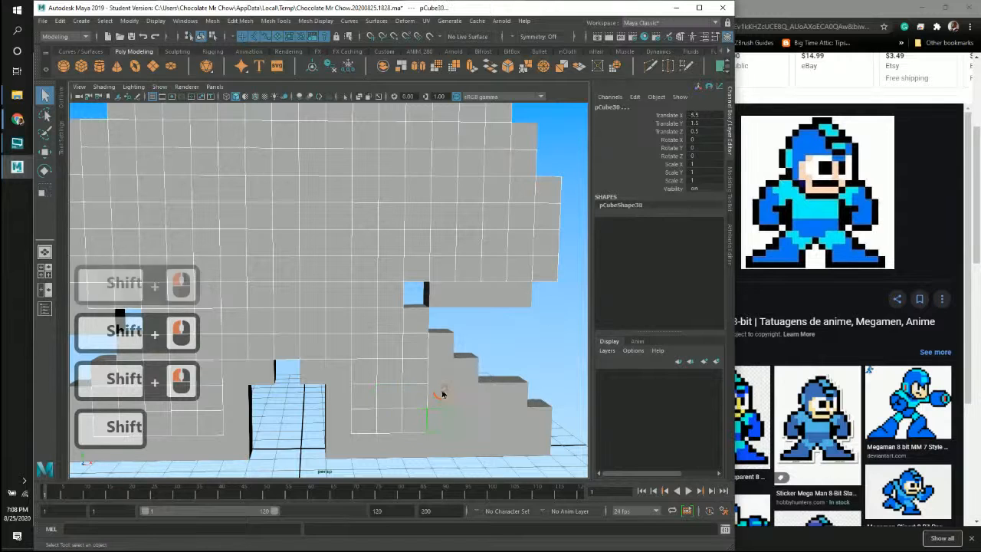
pyautogui.keyDown('shift'); pyautogui.click(494, 420); pyautogui.keyUp('shift')
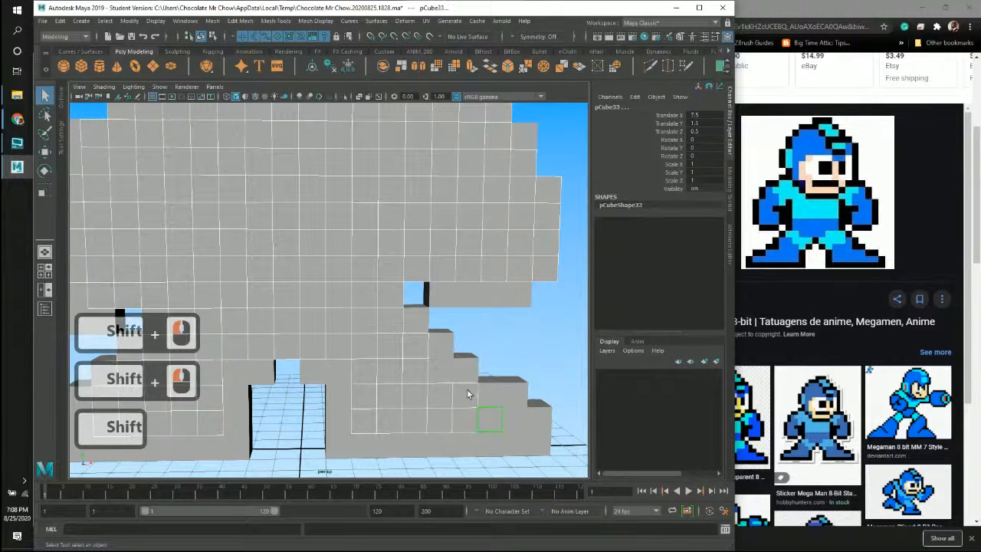
# Step: Remove the outline cubes around the gap between the right arm and the hip from the selection
pyautogui.keyDown('alt'); pyautogui.moveTo(458, 341); pyautogui.dragTo(469, 378, button='middle'); pyautogui.keyUp('alt')
pyautogui.keyDown('ctrl'); pyautogui.click(404, 360); pyautogui.keyUp('ctrl')
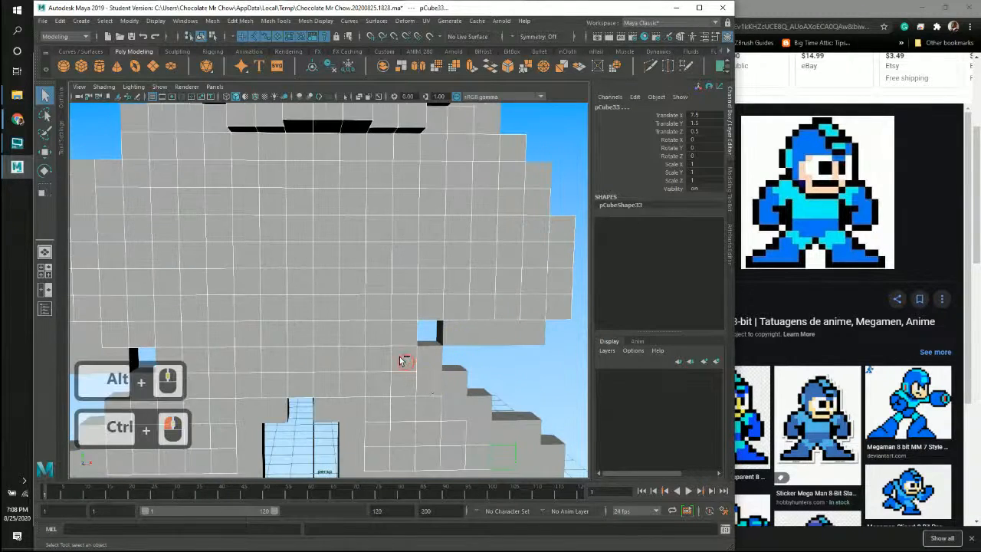
pyautogui.keyDown('ctrl'); pyautogui.click(402, 333); pyautogui.keyUp('ctrl')
pyautogui.keyDown('ctrl'); pyautogui.click(406, 310); pyautogui.keyUp('ctrl')
pyautogui.keyDown('ctrl'); pyautogui.click(425, 305); pyautogui.keyUp('ctrl')
pyautogui.keyDown('ctrl'); pyautogui.click(459, 309); pyautogui.keyUp('ctrl')
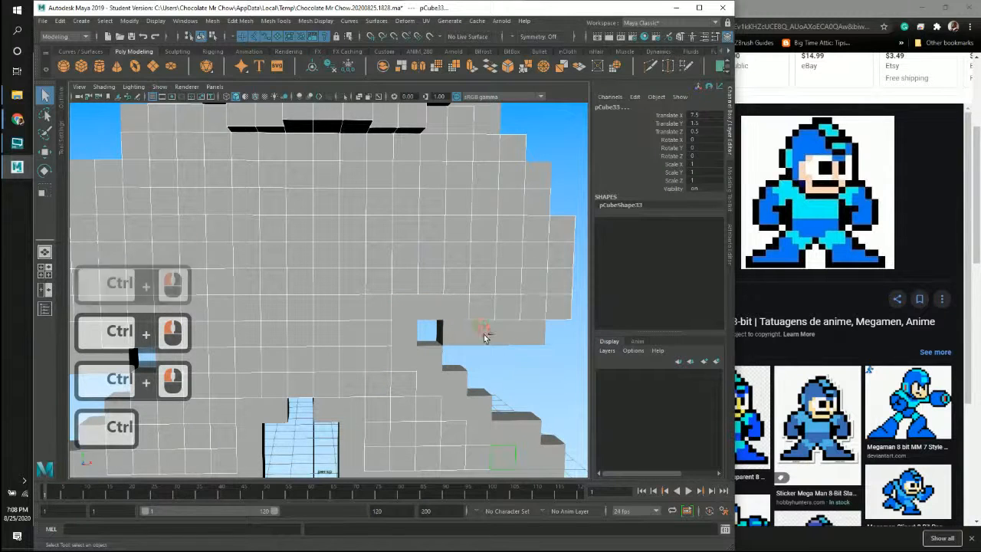
# Step: Remove the outline cubes along the right arm's outer edge and shoulder from the selection
pyautogui.keyDown('ctrl'); pyautogui.click(562, 304); pyautogui.keyUp('ctrl')
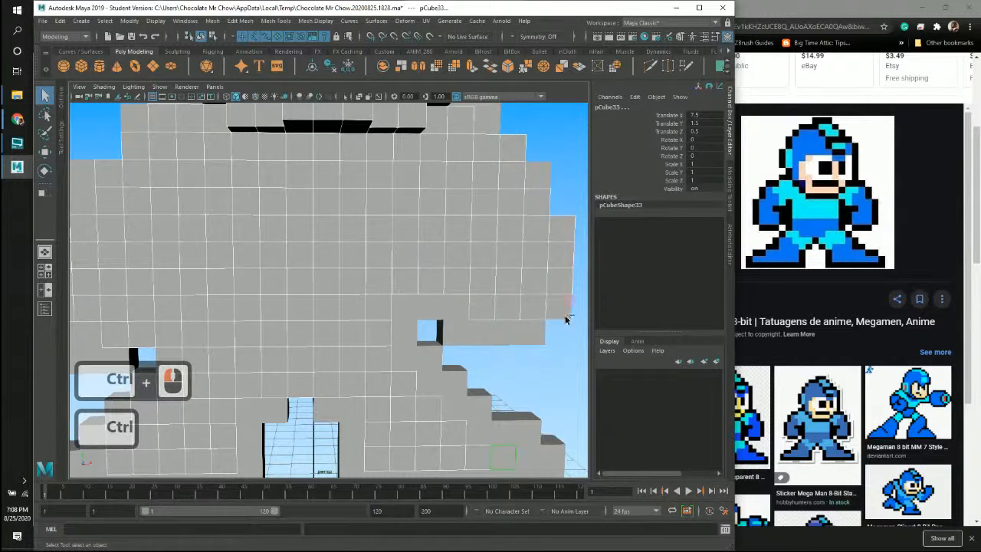
pyautogui.keyDown('ctrl'); pyautogui.click(555, 257); pyautogui.keyUp('ctrl')
pyautogui.keyDown('ctrl'); pyautogui.click(542, 197); pyautogui.keyUp('ctrl')
pyautogui.keyDown('ctrl'); pyautogui.click(503, 143); pyautogui.keyUp('ctrl')
pyautogui.keyDown('ctrl'); pyautogui.click(494, 141); pyautogui.keyUp('ctrl')
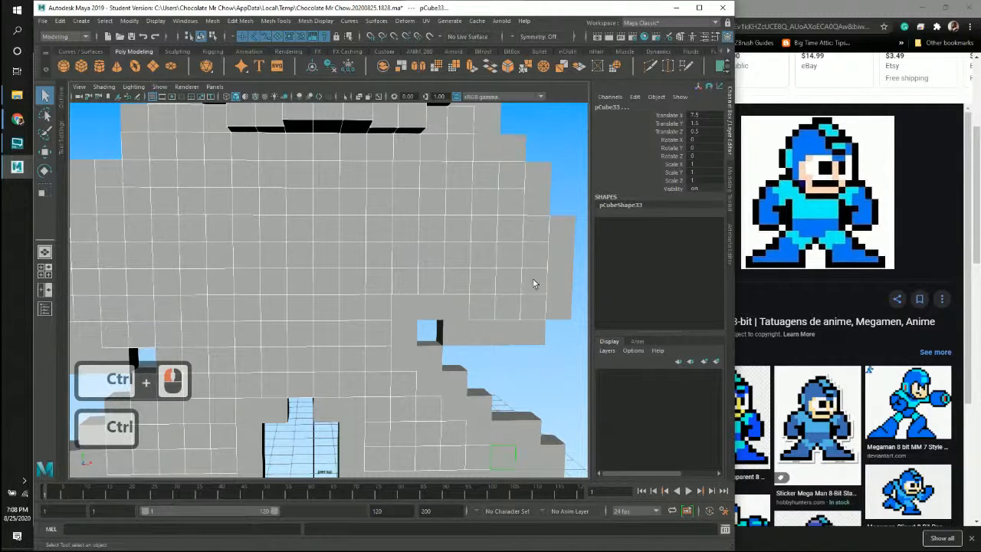
pyautogui.keyDown('alt'); pyautogui.moveTo(491, 279); pyautogui.dragTo(413, 269, button='right'); pyautogui.keyUp('alt')
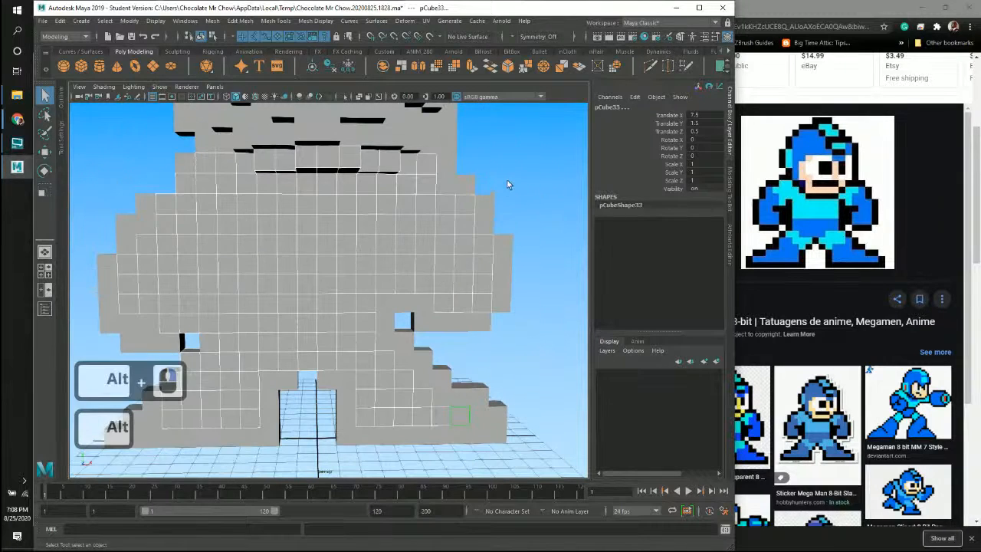
pyautogui.keyDown('ctrl'); pyautogui.click(468, 201); pyautogui.keyUp('ctrl')
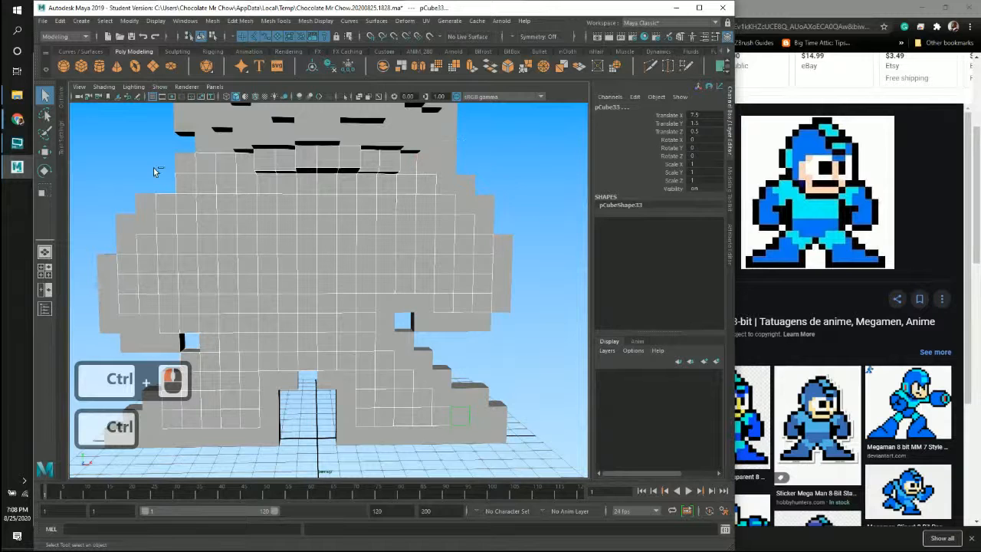
# Step: Remove the row of cubes directly below the head, across the neck, from the selection
pyautogui.keyDown('ctrl'); pyautogui.click(236, 155); pyautogui.keyUp('ctrl')
pyautogui.keyDown('ctrl'); pyautogui.moveTo(442, 155); pyautogui.dragTo(438, 160); pyautogui.keyUp('ctrl')
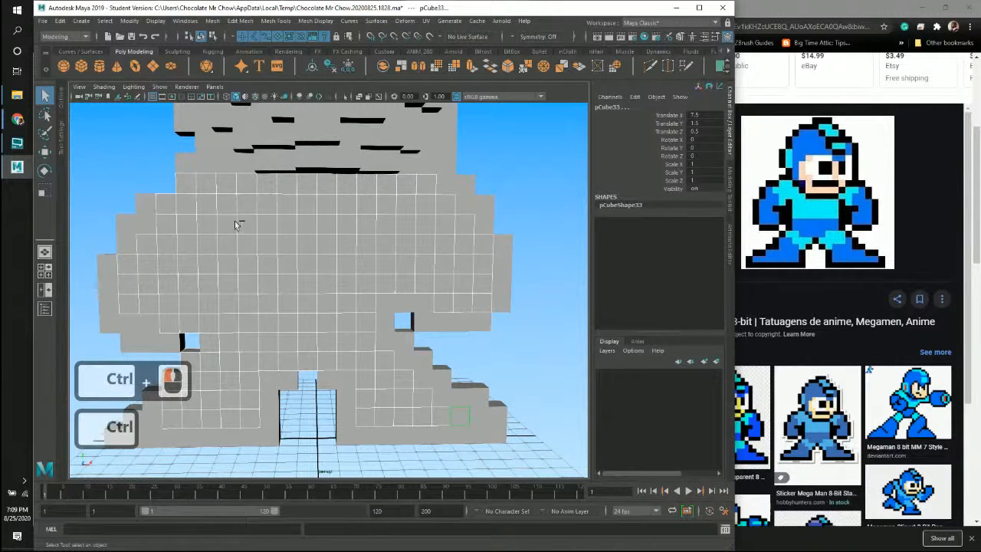
pyautogui.keyDown('alt'); pyautogui.moveTo(400, 146); pyautogui.dragTo(301, 243, button='right'); pyautogui.keyUp('alt')
pyautogui.keyDown('alt'); pyautogui.moveTo(301, 242); pyautogui.dragTo(233, 224); pyautogui.keyUp('alt')
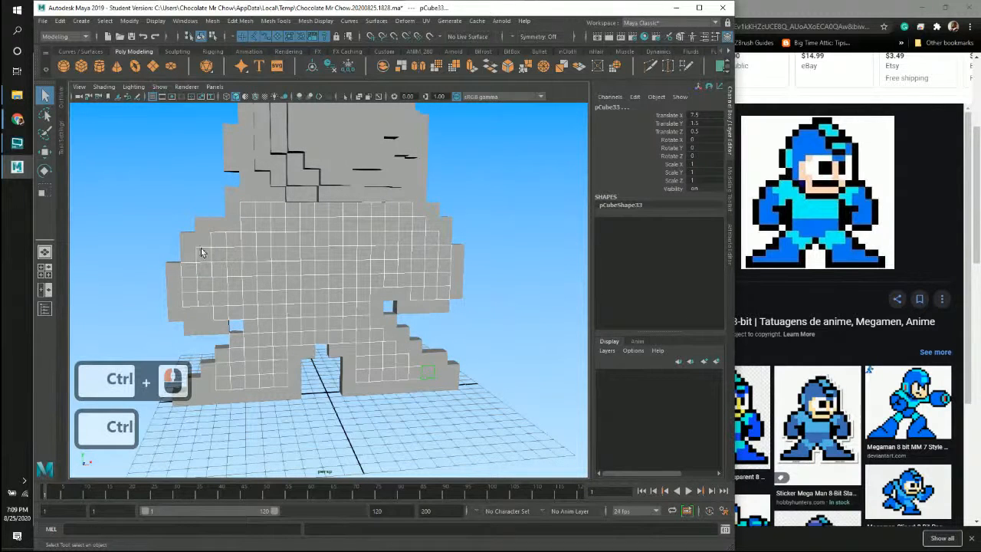
# Step: Remove the outline cubes around the gap between the left arm and hip, and down the left leg's upper outer edge, from the selection
pyautogui.keyDown('ctrl'); pyautogui.click(230, 310); pyautogui.keyUp('ctrl')
pyautogui.keyDown('ctrl'); pyautogui.click(243, 308); pyautogui.keyUp('ctrl')
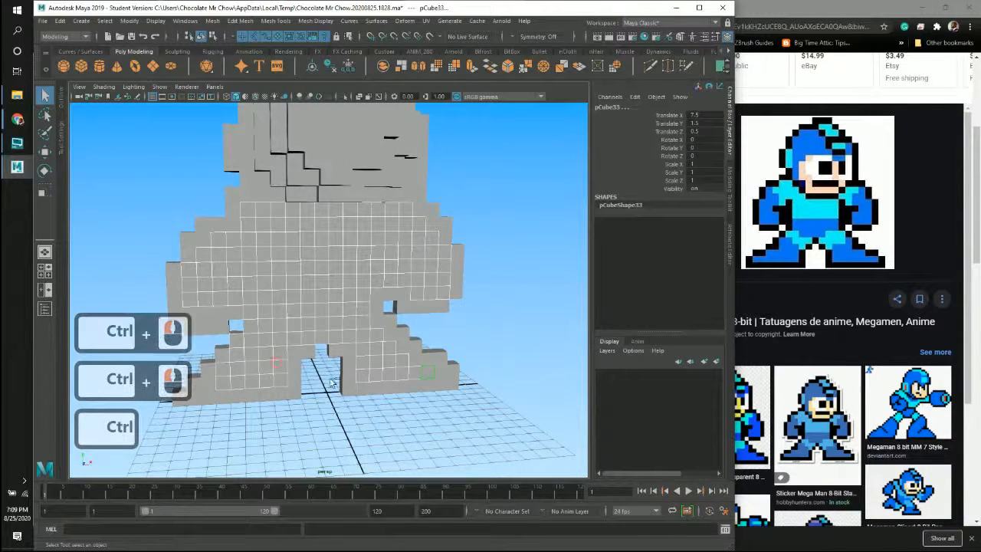
pyautogui.keyDown('ctrl'); pyautogui.click(252, 338); pyautogui.keyUp('ctrl')
pyautogui.keyDown('ctrl'); pyautogui.click(237, 343); pyautogui.keyUp('ctrl')
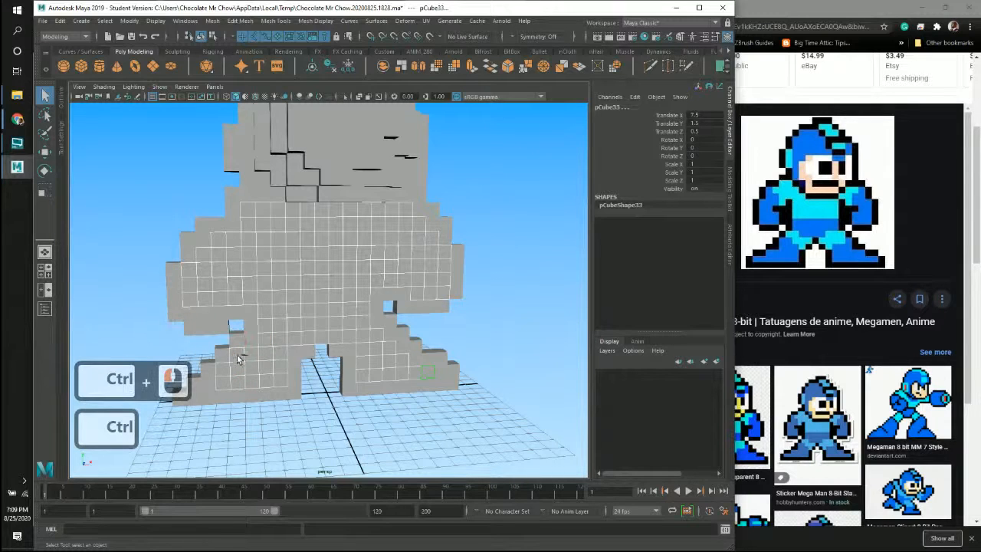
pyautogui.keyDown('ctrl'); pyautogui.click(237, 357); pyautogui.keyUp('ctrl')
# Step: Remove the outline cube at the lower outer corner of the right hand from the selection
pyautogui.press('space')
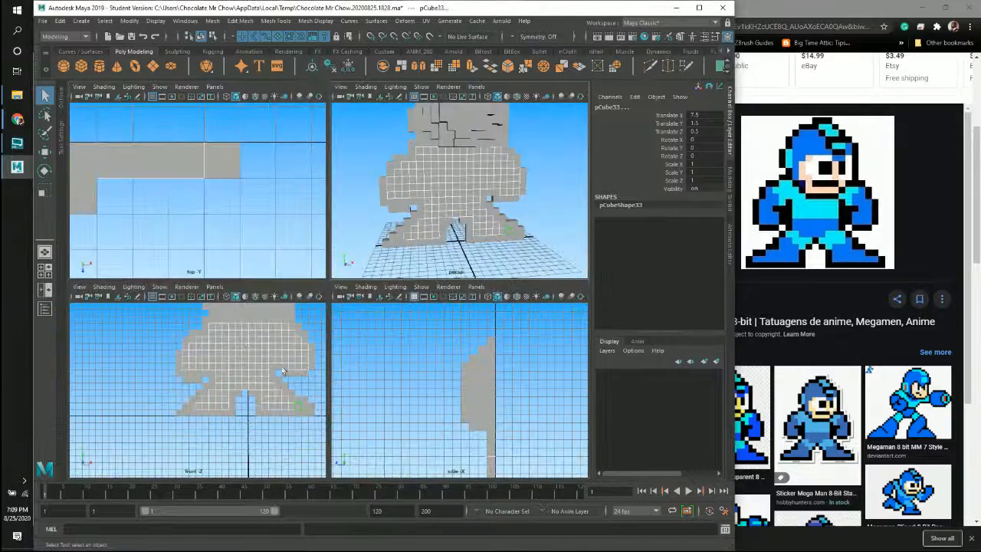
pyautogui.press('space')
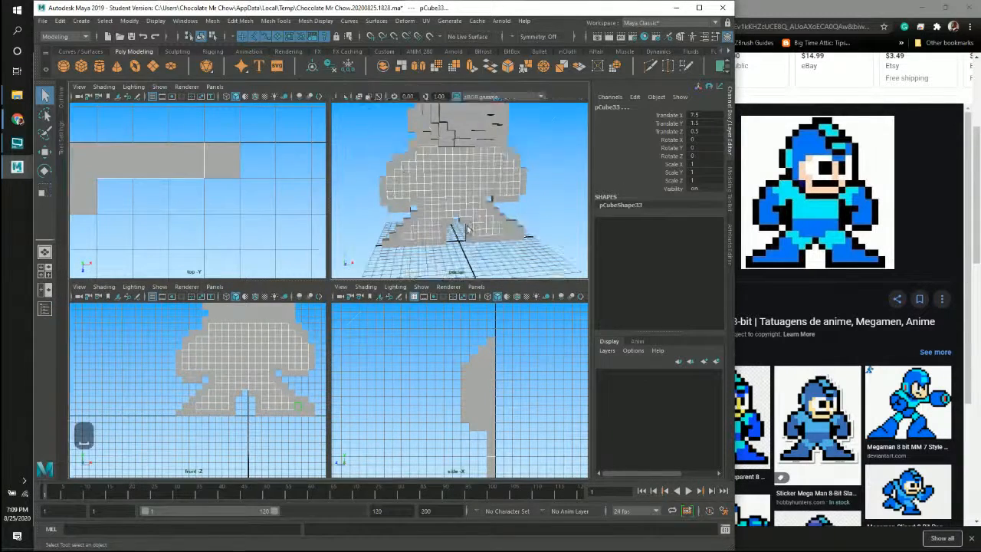
pyautogui.keyDown('alt'); pyautogui.moveTo(313, 331); pyautogui.dragTo(394, 284); pyautogui.keyUp('alt')
pyautogui.keyDown('alt'); pyautogui.moveTo(394, 284); pyautogui.dragTo(368, 286, button='middle'); pyautogui.keyUp('alt')
pyautogui.keyDown('alt'); pyautogui.moveTo(368, 286); pyautogui.dragTo(325, 291); pyautogui.keyUp('alt')
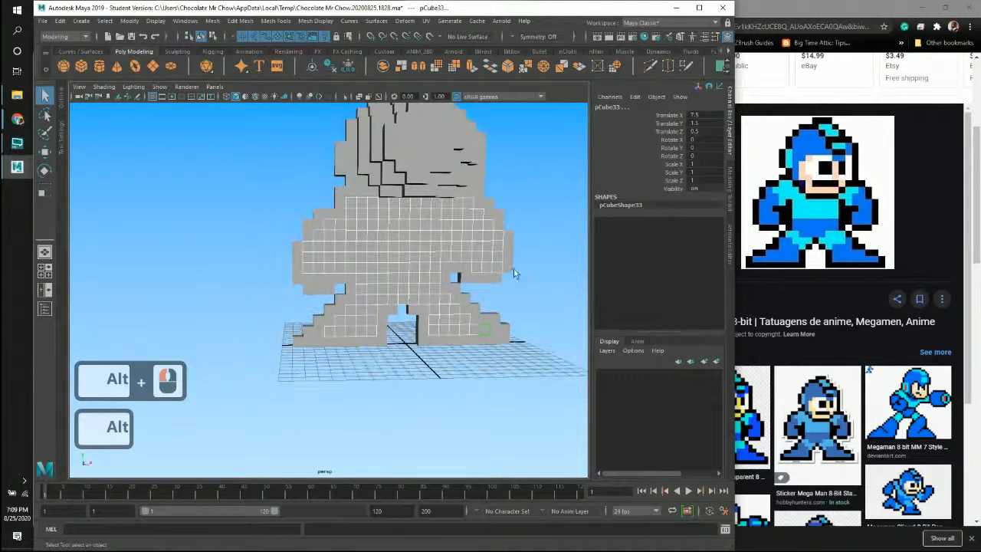
pyautogui.keyDown('ctrl'); pyautogui.moveTo(509, 316); pyautogui.dragTo(459, 357); pyautogui.keyUp('ctrl')
pyautogui.keyDown('ctrl'); pyautogui.click(497, 267); pyautogui.keyUp('ctrl')
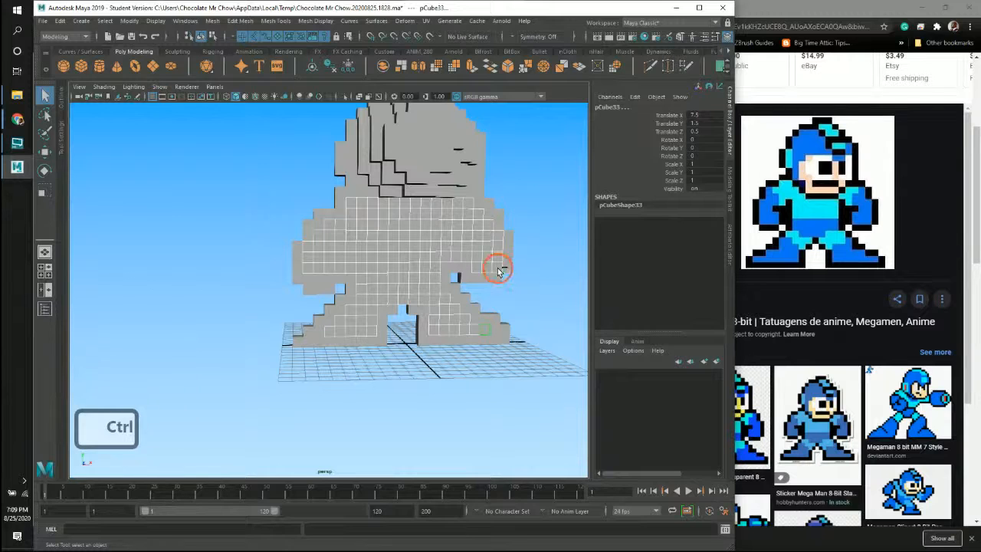
pyautogui.keyDown('ctrl'); pyautogui.click(501, 268); pyautogui.keyUp('ctrl')
pyautogui.keyDown('alt'); pyautogui.moveTo(476, 293); pyautogui.dragTo(396, 317, button='middle'); pyautogui.keyUp('alt')
pyautogui.keyDown('alt'); pyautogui.moveTo(396, 317); pyautogui.dragTo(543, 400, button='right'); pyautogui.keyUp('alt')
pyautogui.keyDown('alt'); pyautogui.moveTo(507, 325); pyautogui.dragTo(338, 325, button='middle'); pyautogui.keyUp('alt')
pyautogui.keyDown('ctrl'); pyautogui.click(402, 305); pyautogui.keyUp('ctrl')
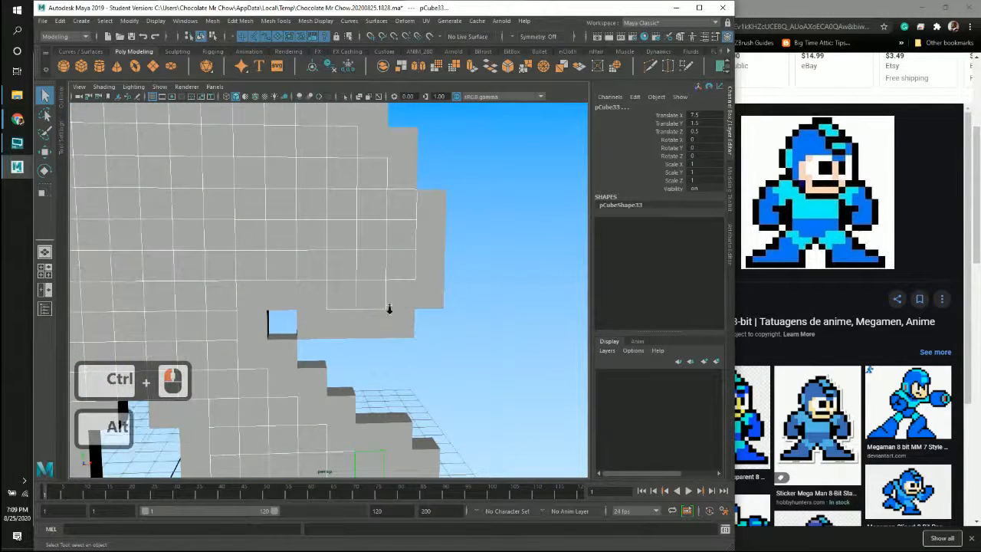
pyautogui.keyDown('alt'); pyautogui.moveTo(389, 310); pyautogui.dragTo(252, 317, button='right'); pyautogui.keyUp('alt')
pyautogui.keyDown('ctrl'); pyautogui.click(368, 264); pyautogui.keyUp('ctrl')
# Step: Select only the front faces of the chosen body cubes, using the side view to exclude their side and back faces
pyautogui.keyDown('alt'); pyautogui.moveTo(370, 290); pyautogui.dragTo(170, 296); pyautogui.keyUp('alt')
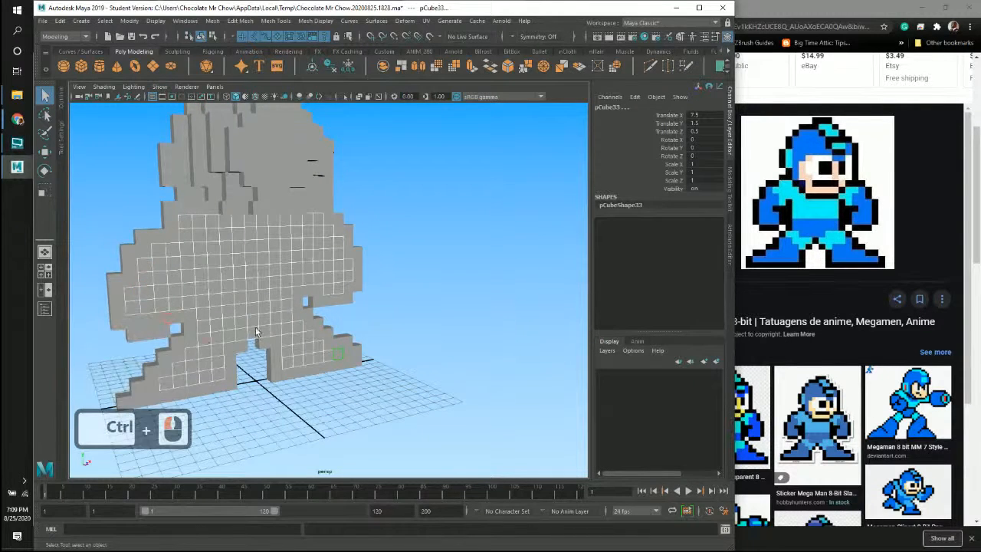
pyautogui.keyDown('alt'); pyautogui.moveTo(255, 326); pyautogui.dragTo(314, 289); pyautogui.keyUp('alt')
pyautogui.keyDown('alt'); pyautogui.moveTo(313, 289); pyautogui.dragTo(374, 268, button='middle'); pyautogui.keyUp('alt')
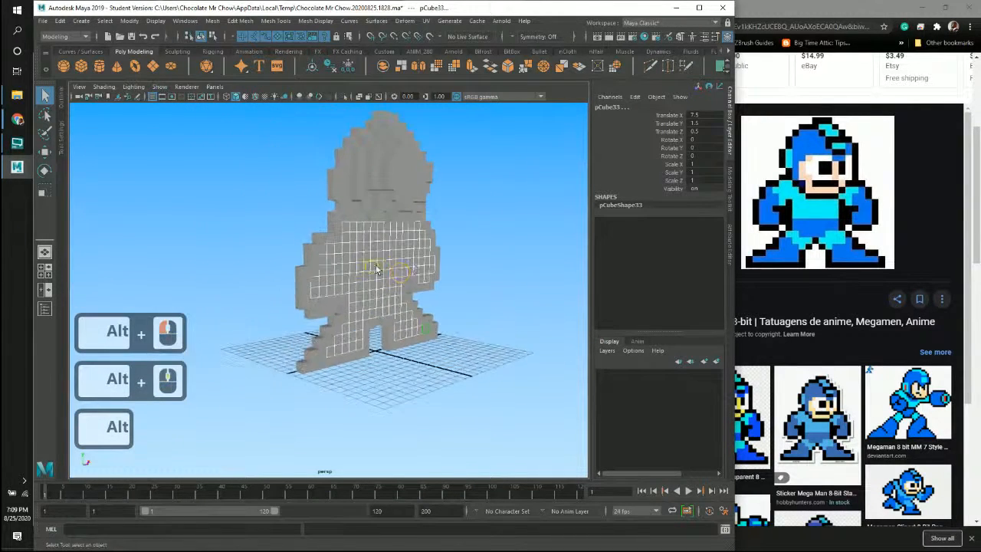
pyautogui.press('F11')
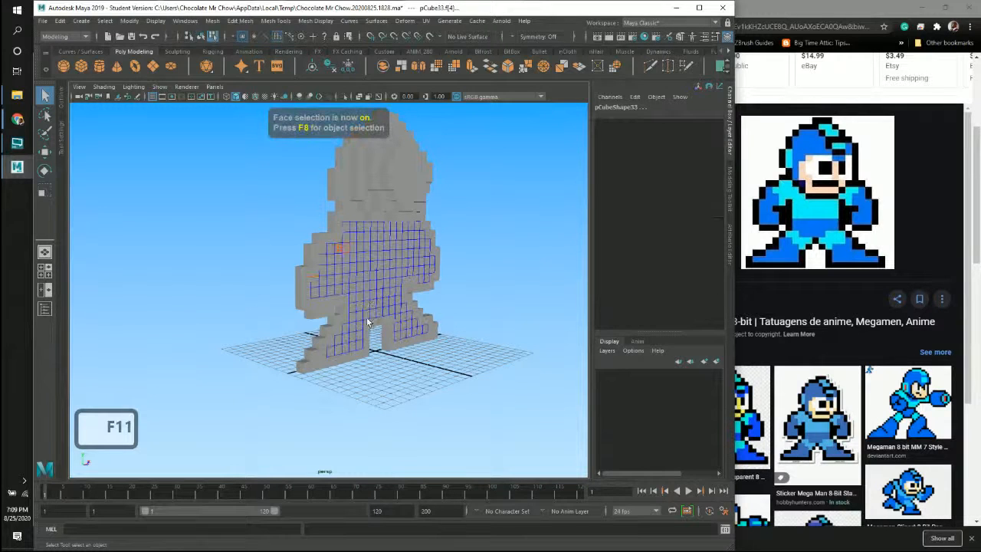
pyautogui.keyDown('alt'); pyautogui.moveTo(429, 311); pyautogui.dragTo(453, 291, button='middle'); pyautogui.keyUp('alt')
pyautogui.keyDown('alt'); pyautogui.moveTo(453, 291); pyautogui.dragTo(458, 308, button='right'); pyautogui.keyUp('alt')
pyautogui.keyDown('alt'); pyautogui.moveTo(458, 308); pyautogui.dragTo(387, 352, button='middle'); pyautogui.keyUp('alt')
pyautogui.keyDown('alt'); pyautogui.moveTo(387, 352); pyautogui.dragTo(389, 330); pyautogui.keyUp('alt')
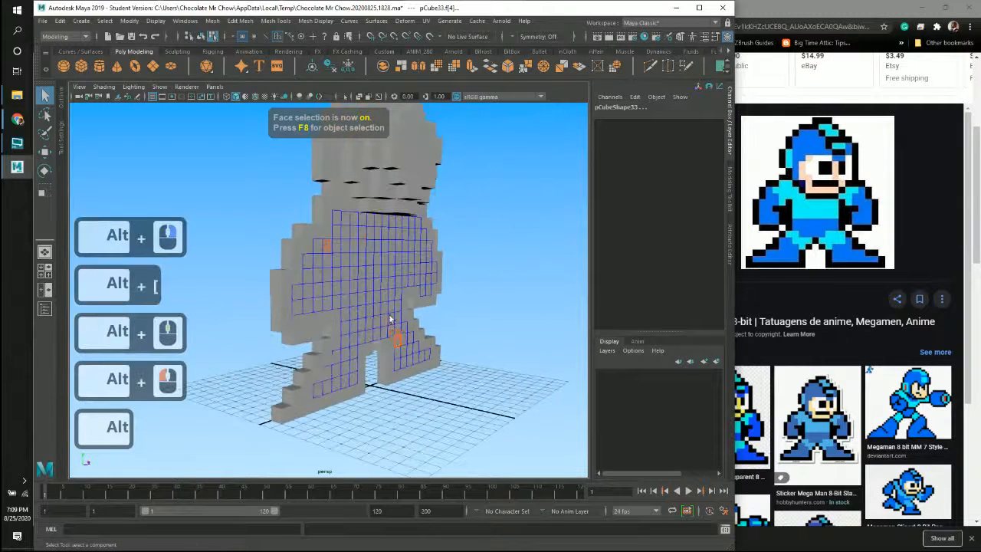
pyautogui.press('space')
pyautogui.press('space')
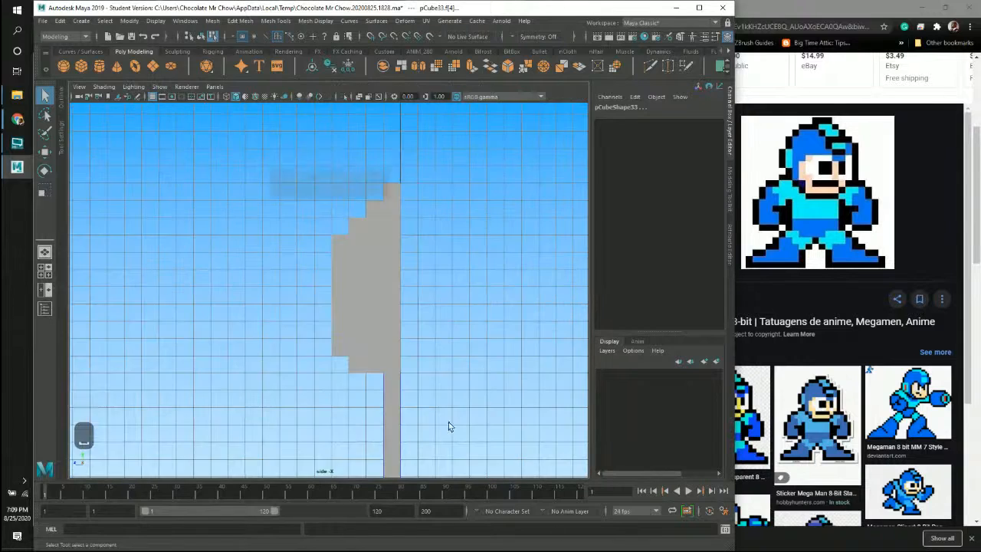
pyautogui.keyDown('alt'); pyautogui.moveTo(364, 400); pyautogui.dragTo(400, 235, button='middle'); pyautogui.keyUp('alt')
pyautogui.keyDown('alt'); pyautogui.moveTo(400, 235); pyautogui.dragTo(375, 288, button='right'); pyautogui.keyUp('alt')
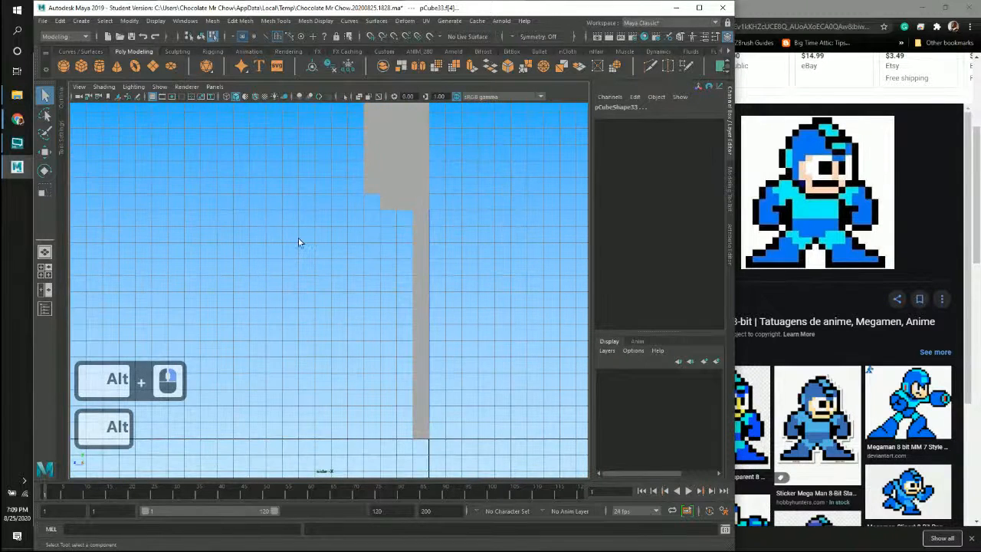
pyautogui.moveTo(418, 458); pyautogui.dragTo(466, 433)
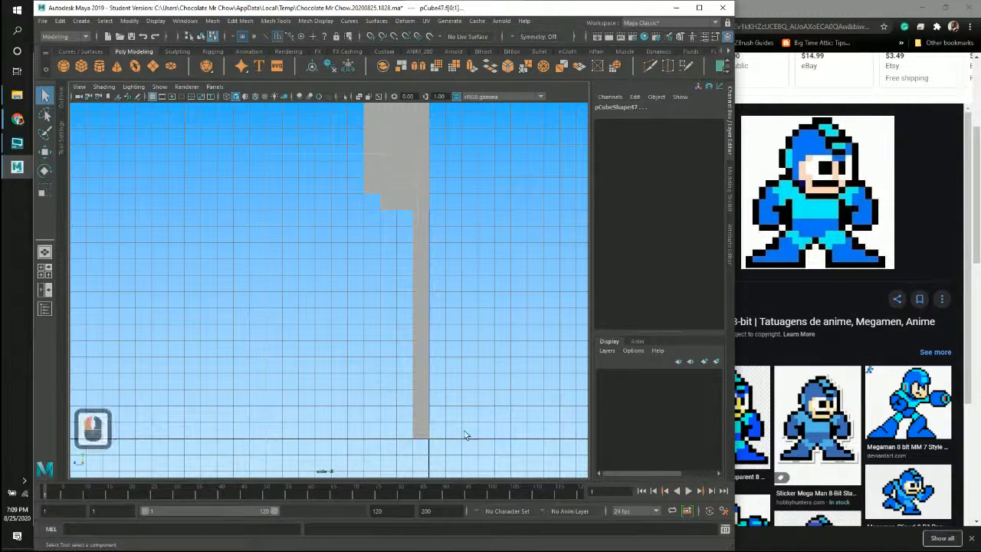
pyautogui.keyDown('ctrl'); pyautogui.moveTo(437, 300); pyautogui.dragTo(420, 350); pyautogui.keyUp('ctrl')
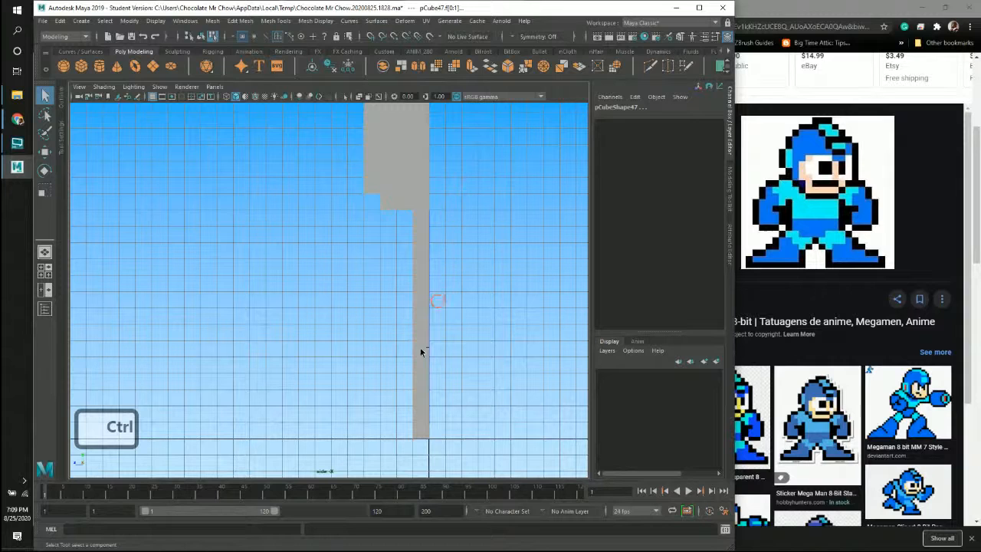
pyautogui.keyDown('ctrl'); pyautogui.click(426, 457); pyautogui.keyUp('ctrl')
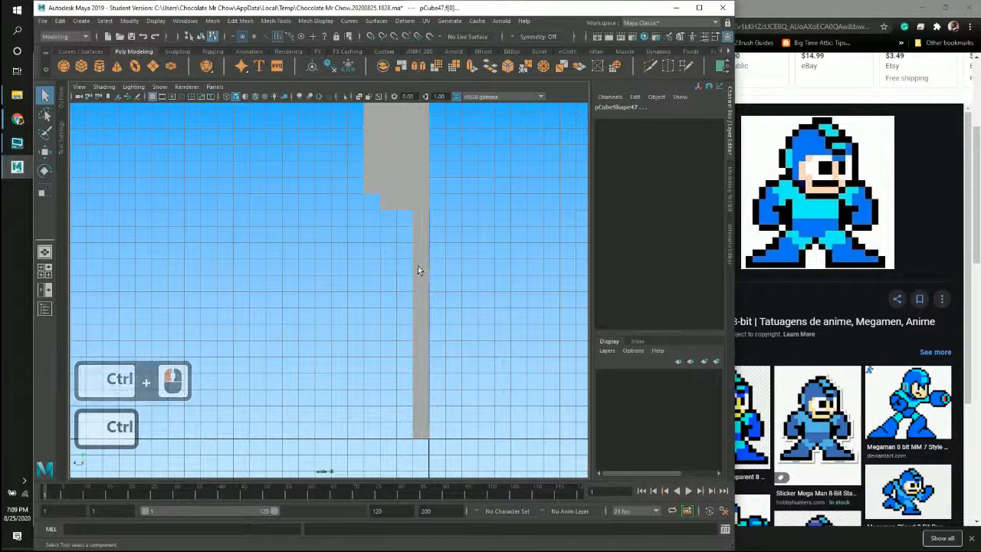
pyautogui.press('space')
pyautogui.press('space')
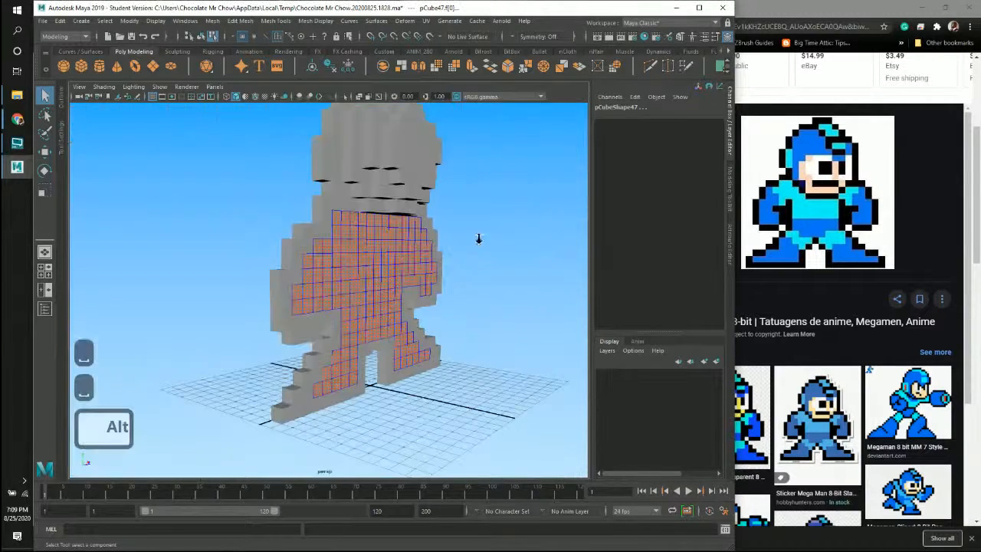
# Step: Move the selected front faces of the torso, arms and legs forward by one cube depth along Z, snapped to the grid
pyautogui.keyDown('alt'); pyautogui.moveTo(477, 237); pyautogui.dragTo(455, 340); pyautogui.keyUp('alt')
pyautogui.press('w')
pyautogui.press('w')
pyautogui.press('w')
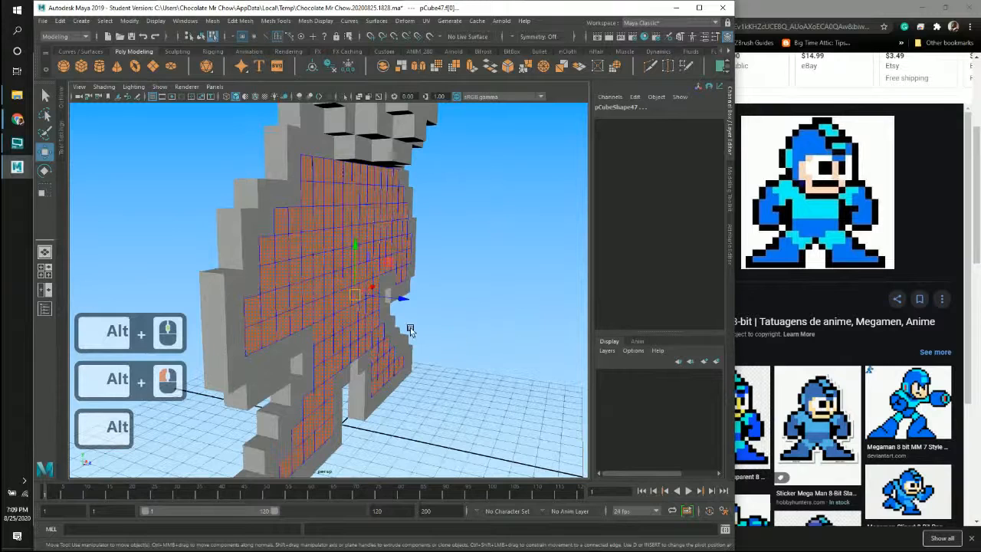
pyautogui.press('x')
pyautogui.press('x')
pyautogui.press('x')
pyautogui.press('x')
pyautogui.moveTo(404, 301); pyautogui.dragTo(366, 299)
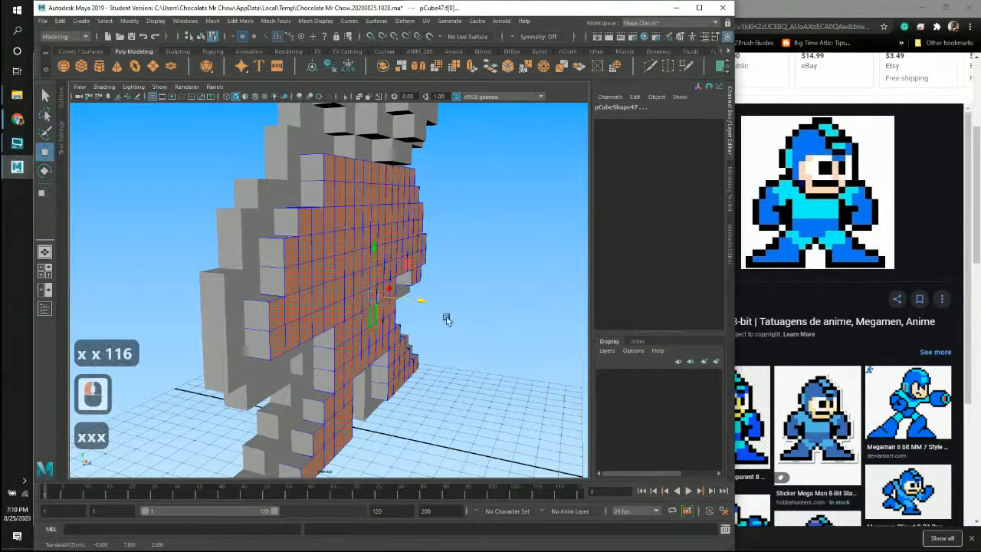
# Step: Try to paint-deselect the top row of selected front faces along the shoulders, just below the head
pyautogui.keyDown('alt'); pyautogui.moveTo(464, 317); pyautogui.dragTo(329, 319); pyautogui.keyUp('alt')
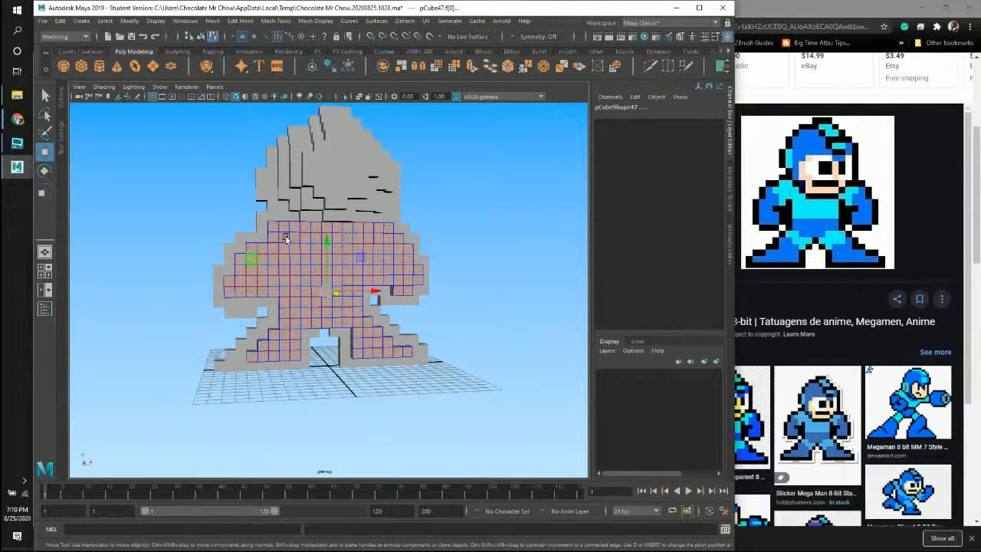
pyautogui.press('Tab')
pyautogui.press('Tab')
pyautogui.press('Tab')
pyautogui.press('Tab')
pyautogui.press('Tab')
pyautogui.press('Tab')
pyautogui.press('Tab')
pyautogui.press('Tab')
pyautogui.press('Tab')
pyautogui.press('Tab')
pyautogui.press('Tab')
pyautogui.press('Tab')
pyautogui.press('Tab')
pyautogui.press('Tab')
pyautogui.press('Tab')
pyautogui.press('Tab')
pyautogui.press('Tab')
pyautogui.press('Tab')
pyautogui.press('Tab')
pyautogui.press('Tab')
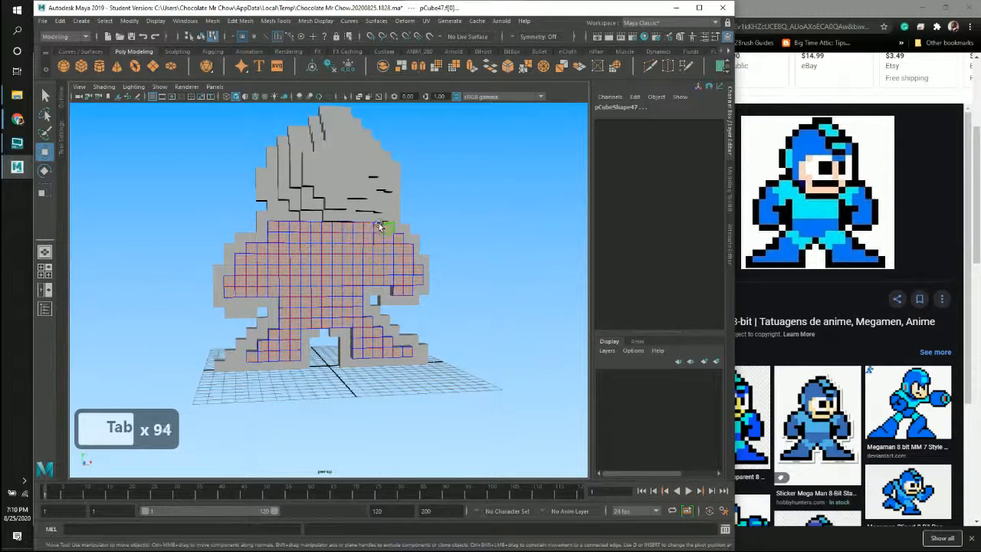
pyautogui.press('Tab')
pyautogui.press('Tab')
pyautogui.press('Tab')
pyautogui.press('Tab')
pyautogui.press('Tab')
pyautogui.press('Tab')
pyautogui.press('Tab')
pyautogui.press('Tab')
pyautogui.press('Tab')
pyautogui.press('Tab')
pyautogui.press('Tab')
pyautogui.press('Tab')
pyautogui.press('Tab')
pyautogui.press('Tab')
pyautogui.press('Tab')
pyautogui.press('Tab')
pyautogui.press('Tab')
pyautogui.press('Tab')
pyautogui.press('Tab')
pyautogui.press('Tab')
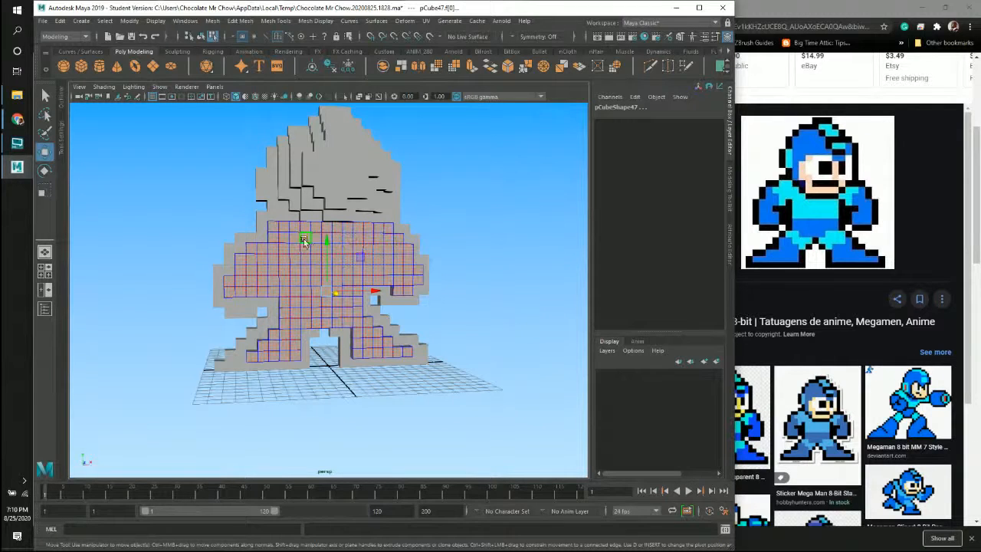
pyautogui.press('Tab')
pyautogui.press('Tab')
pyautogui.press('Tab')
pyautogui.press('Tab')
pyautogui.press('Tab')
pyautogui.press('Tab')
pyautogui.press('Tab')
pyautogui.press('Tab')
pyautogui.press('Tab')
pyautogui.press('Tab')
pyautogui.press('Tab')
pyautogui.press('Tab')
pyautogui.press('Tab')
pyautogui.press('Tab')
pyautogui.press('Tab')
pyautogui.press('Tab')
pyautogui.press('Tab')
pyautogui.press('Tab')
pyautogui.press('Tab')
pyautogui.press('Tab')
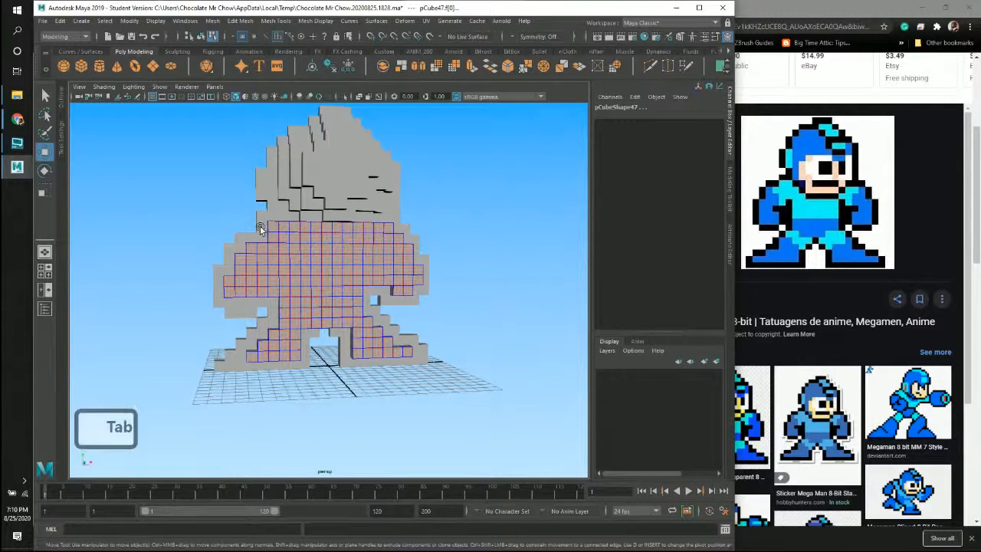
pyautogui.press('ctrl')
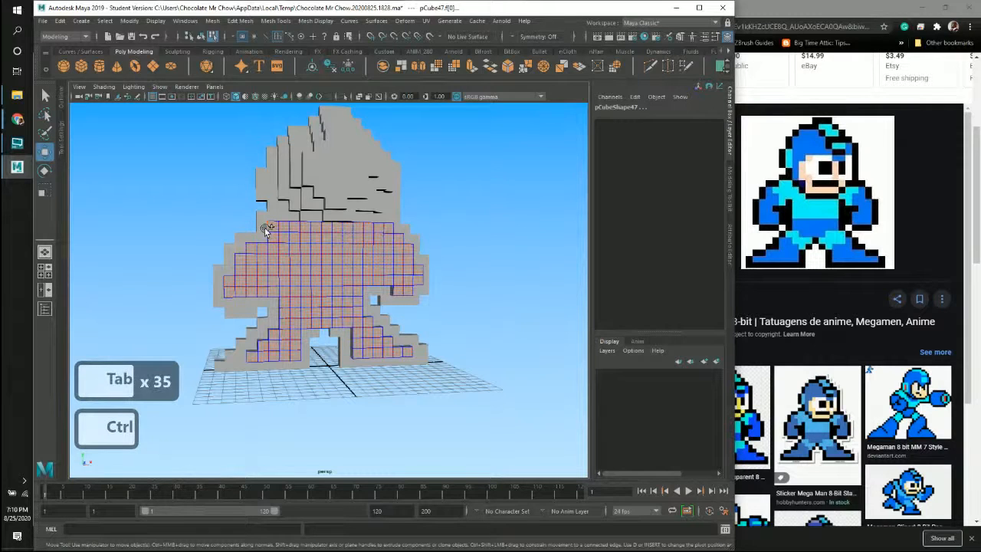
pyautogui.press('Tab')
pyautogui.press('Tab')
pyautogui.press('Tab')
pyautogui.press('Tab')
pyautogui.press('Tab')
pyautogui.press('Tab')
pyautogui.press('Tab')
pyautogui.press('Tab')
pyautogui.press('Tab')
pyautogui.press('Tab')
pyautogui.press('Tab')
pyautogui.press('Tab')
pyautogui.press('Tab')
pyautogui.press('Tab')
pyautogui.press('Tab')
pyautogui.press('Tab')
pyautogui.press('Tab')
pyautogui.press('Tab')
pyautogui.press('Tab')
pyautogui.press('Tab')
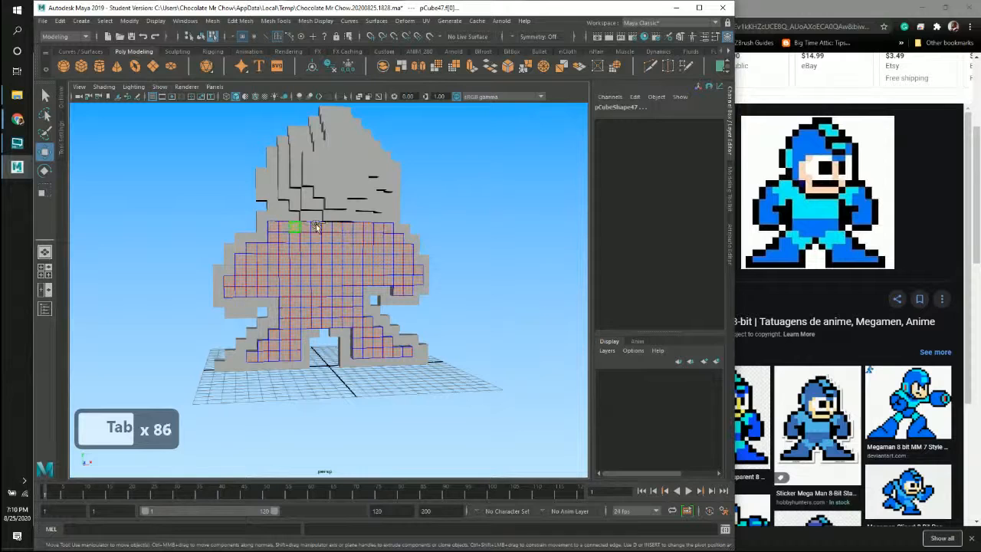
pyautogui.press('Tab')
pyautogui.press('Tab')
pyautogui.press('Tab')
pyautogui.press('Tab')
pyautogui.press('Tab')
pyautogui.press('Tab')
pyautogui.press('Tab')
pyautogui.press('Tab')
pyautogui.press('Tab')
pyautogui.press('Tab')
pyautogui.press('Tab')
pyautogui.press('Tab')
pyautogui.press('Tab')
pyautogui.press('Tab')
pyautogui.press('Tab')
pyautogui.press('Tab')
pyautogui.press('Tab')
pyautogui.press('Tab')
pyautogui.press('Tab')
pyautogui.press('Tab')
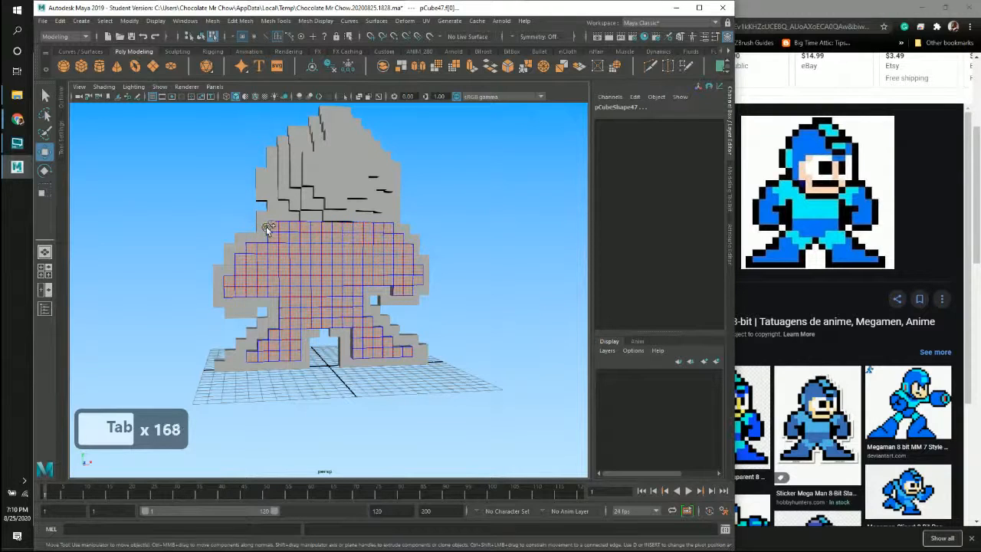
# Step: Paint-deselect the top row of the body's front faces just below the head, including the shoulder corner beneath it
pyautogui.press('Tab')
pyautogui.press('Tab')
pyautogui.press('Tab')
pyautogui.press('Tab')
pyautogui.press('Tab')
pyautogui.press('Tab')
pyautogui.press('Tab')
pyautogui.press('Tab')
pyautogui.press('Tab')
pyautogui.press('Tab')
pyautogui.press('Tab')
pyautogui.press('Tab')
pyautogui.press('Tab')
pyautogui.press('Tab')
pyautogui.press('Tab')
pyautogui.press('Tab')
pyautogui.press('Tab')
pyautogui.press('Tab')
pyautogui.press('Tab')
pyautogui.press('Tab')
pyautogui.press('Tab')
pyautogui.press('Tab')
pyautogui.press('Tab')
pyautogui.press('Tab')
pyautogui.press('Tab')
pyautogui.press('Tab')
pyautogui.press('Tab')
pyautogui.press('Tab')
pyautogui.press('Tab')
pyautogui.press('Tab')
pyautogui.press('Tab')
pyautogui.press('Tab')
pyautogui.press('Tab')
pyautogui.press('Tab')
pyautogui.press('Tab')
pyautogui.press('Tab')
pyautogui.press('Tab')
pyautogui.press('Tab')
pyautogui.press('Tab')
pyautogui.moveTo(389, 230)
pyautogui.mouseDown()
pyautogui.moveTo(397, 239)
pyautogui.moveTo(282, 235)
pyautogui.moveTo(339, 227)
pyautogui.mouseUp()
pyautogui.press('Tab')
pyautogui.press('Tab')
pyautogui.press('Tab')
pyautogui.press('Tab')
pyautogui.press('Tab')
pyautogui.press('Tab')
pyautogui.press('Tab')
pyautogui.press('Tab')
pyautogui.press('Tab')
pyautogui.press('Tab')
pyautogui.press('Tab')
pyautogui.press('Tab')
pyautogui.press('Tab')
pyautogui.press('Tab')
pyautogui.press('Tab')
pyautogui.press('Tab')
pyautogui.press('Tab')
pyautogui.press('Tab')
pyautogui.press('Tab')
pyautogui.press('Tab')
pyautogui.press('Tab')
pyautogui.press('Tab')
pyautogui.press('Tab')
pyautogui.press('Tab')
pyautogui.press('Tab')
pyautogui.press('Tab')
pyautogui.press('Tab')
pyautogui.press('Tab')
pyautogui.press('Tab')
pyautogui.press('Tab')
pyautogui.press('Tab')
pyautogui.press('Tab')
pyautogui.press('Tab')
pyautogui.press('Tab')
pyautogui.press('Tab')
pyautogui.press('Tab')
pyautogui.press('Tab')
pyautogui.press('Tab')
pyautogui.press('Tab')
pyautogui.press('Tab')
# Step: Continue paint-deselecting the outer front faces along the stepped edge of the shoulder on the character's right side
pyautogui.scroll(2, 440, 225)
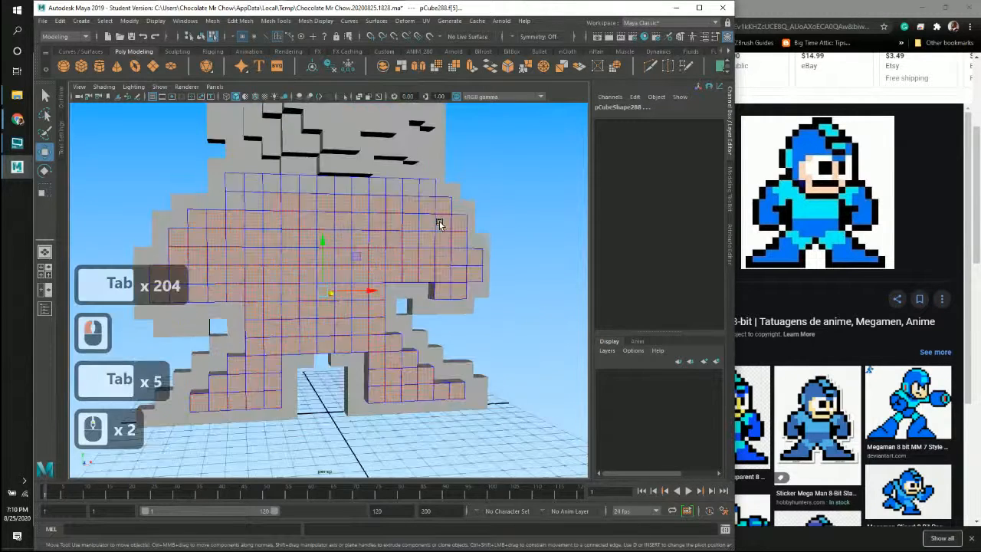
pyautogui.press('Tab')
pyautogui.press('Tab')
pyautogui.press('Tab')
pyautogui.press('Tab')
pyautogui.press('Tab')
pyautogui.press('Tab')
pyautogui.press('Tab')
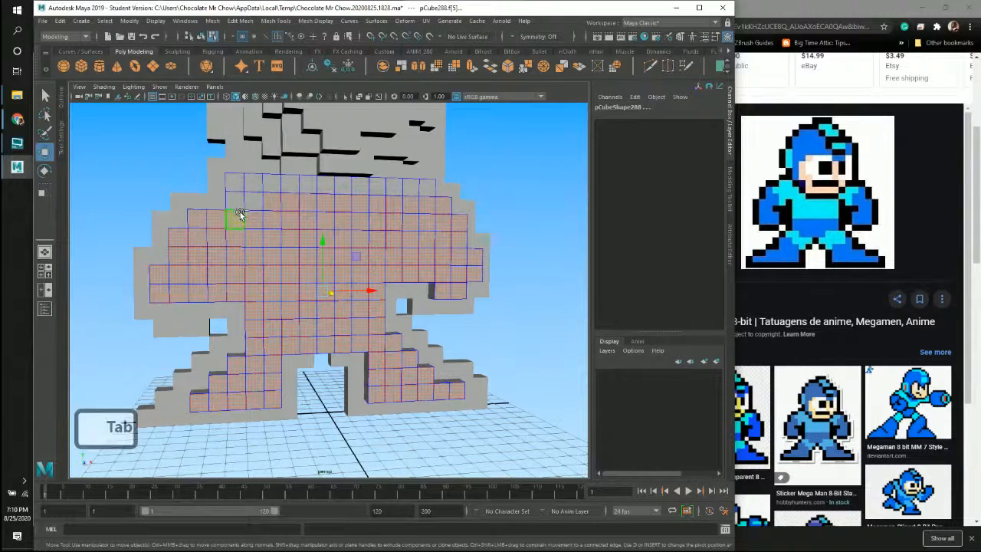
# Step: Paint-deselect the outer front faces down the stepped shoulder and arm on the character's right side
pyautogui.press('Tab')
pyautogui.press('Tab')
pyautogui.press('Tab')
pyautogui.press('Tab')
pyautogui.press('Tab')
pyautogui.press('Tab')
pyautogui.press('Tab')
pyautogui.press('Tab')
pyautogui.press('Tab')
pyautogui.press('Tab')
pyautogui.press('Tab')
pyautogui.press('Tab')
pyautogui.press('Tab')
pyautogui.press('Tab')
pyautogui.press('Tab')
pyautogui.press('Tab')
pyautogui.press('Tab')
pyautogui.press('Tab')
pyautogui.click(258, 233)
pyautogui.press('Tab')
pyautogui.press('Tab')
pyautogui.press('Tab')
pyautogui.press('Tab')
pyautogui.press('Tab')
pyautogui.press('Tab')
pyautogui.press('Tab')
pyautogui.press('Tab')
pyautogui.press('Tab')
pyautogui.press('Tab')
pyautogui.press('Tab')
pyautogui.press('Tab')
pyautogui.press('Tab')
pyautogui.press('Tab')
pyautogui.press('Tab')
pyautogui.press('Tab')
pyautogui.press('Tab')
pyautogui.press('Tab')
pyautogui.press('Tab')
pyautogui.press('Tab')
pyautogui.press('Tab')
pyautogui.press('Tab')
pyautogui.press('Tab')
# Step: Paint-deselect the front faces along the arm's lower edge, the side of the waist and the stepped outer edge of the character's right leg
pyautogui.moveTo(228, 257)
pyautogui.mouseDown()
pyautogui.moveTo(214, 219)
pyautogui.moveTo(230, 203)
pyautogui.moveTo(194, 230)
pyautogui.moveTo(178, 265)
pyautogui.moveTo(193, 292)
pyautogui.moveTo(248, 296)
pyautogui.moveTo(259, 347)
pyautogui.mouseUp()
pyautogui.press('Tab')
pyautogui.press('Tab')
pyautogui.press('Tab')
pyautogui.press('Tab')
pyautogui.press('Tab')
pyautogui.press('Tab')
pyautogui.press('Tab')
pyautogui.press('Tab')
pyautogui.press('Tab')
pyautogui.press('Tab')
pyautogui.press('Tab')
pyautogui.press('Tab')
pyautogui.press('Tab')
pyautogui.press('Tab')
pyautogui.press('Tab')
pyautogui.press('Tab')
pyautogui.press('Tab')
pyautogui.press('Tab')
pyautogui.press('Tab')
pyautogui.press('Tab')
pyautogui.press('Tab')
pyautogui.press('Tab')
pyautogui.press('Tab')
pyautogui.press('Tab')
pyautogui.press('Tab')
pyautogui.press('Tab')
pyautogui.press('Tab')
pyautogui.press('Tab')
pyautogui.press('Tab')
pyautogui.press('Tab')
pyautogui.press('Tab')
pyautogui.press('Tab')
pyautogui.press('Tab')
pyautogui.press('Tab')
pyautogui.press('Tab')
pyautogui.press('Tab')
pyautogui.press('Tab')
pyautogui.press('Tab')
pyautogui.press('Tab')
pyautogui.press('Tab')
pyautogui.press('Tab')
pyautogui.press('Tab')
pyautogui.press('Tab')
pyautogui.press('Tab')
pyautogui.press('Tab')
pyautogui.press('Tab')
pyautogui.press('Tab')
pyautogui.press('Tab')
pyautogui.press('Tab')
pyautogui.press('Tab')
pyautogui.press('Tab')
pyautogui.press('Tab')
pyautogui.press('Tab')
pyautogui.press('Tab')
pyautogui.press('Tab')
pyautogui.press('Tab')
pyautogui.press('Tab')
pyautogui.press('Tab')
pyautogui.press('Tab')
pyautogui.press('Tab')
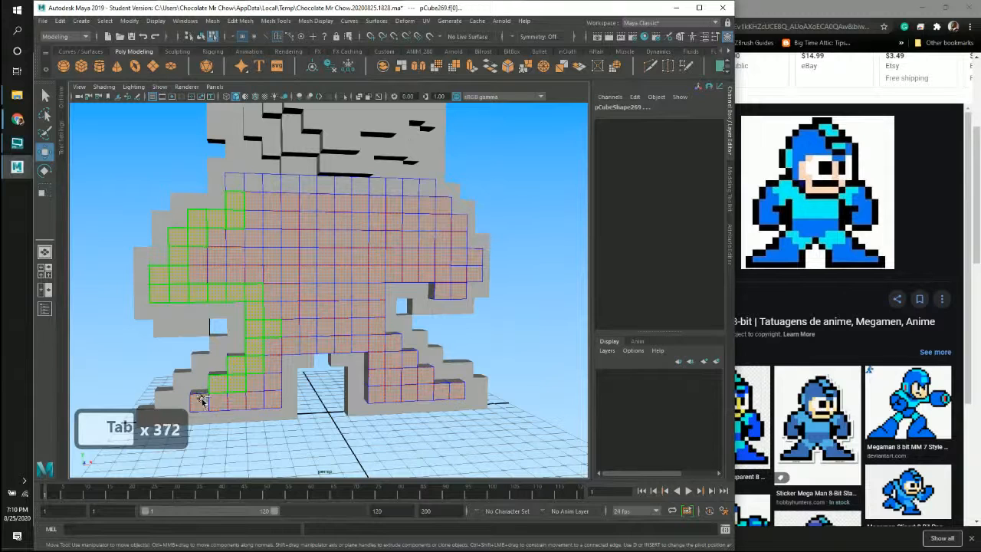
# Step: Paint-deselect the bottom row of front faces along the foot of the character's right leg
pyautogui.press('Tab')
pyautogui.press('Tab')
pyautogui.press('Tab')
pyautogui.press('Tab')
pyautogui.press('Tab')
pyautogui.press('Tab')
pyautogui.press('Tab')
pyautogui.press('Tab')
pyautogui.press('Tab')
pyautogui.press('Tab')
pyautogui.press('Tab')
pyautogui.press('Tab')
pyautogui.press('Tab')
pyautogui.press('Tab')
pyautogui.press('Tab')
pyautogui.press('Tab')
pyautogui.press('Tab')
pyautogui.press('Tab')
pyautogui.press('Tab')
pyautogui.press('Tab')
pyautogui.moveTo(201, 398); pyautogui.dragTo(219, 401)
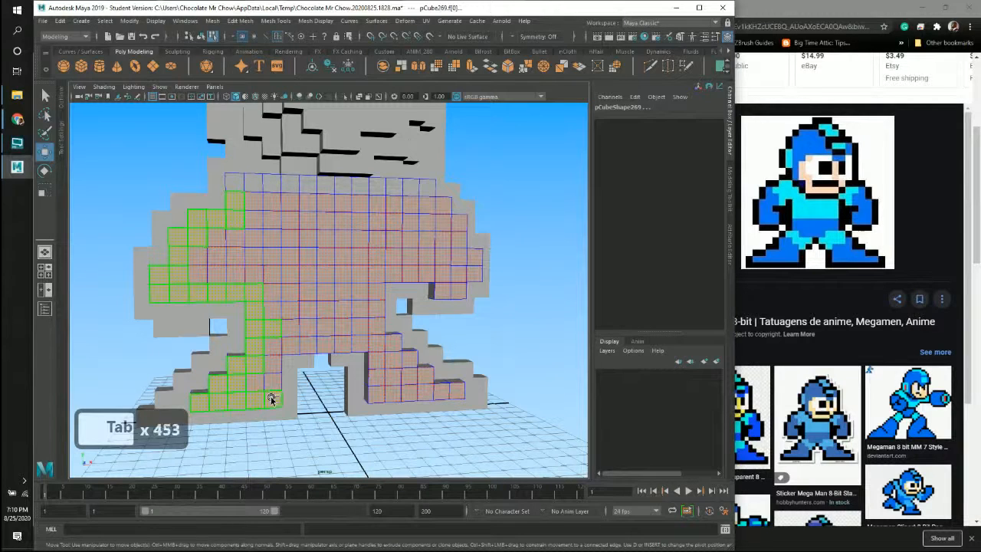
# Step: Paint-deselect the front faces up the inner edge of the character's right leg and across the row above the leg gap
pyautogui.press('Tab')
pyautogui.press('Tab')
pyautogui.press('Tab')
pyautogui.press('Tab')
pyautogui.press('Tab')
pyautogui.press('Tab')
pyautogui.press('Tab')
pyautogui.press('Tab')
pyautogui.press('Tab')
pyautogui.press('Tab')
pyautogui.press('Tab')
pyautogui.press('Tab')
pyautogui.press('Tab')
pyautogui.press('Tab')
pyautogui.press('Tab')
pyautogui.press('Tab')
pyautogui.press('Tab')
pyautogui.press('Tab')
pyautogui.press('Tab')
pyautogui.press('Tab')
pyautogui.moveTo(290, 347)
pyautogui.mouseDown()
pyautogui.moveTo(381, 347)
pyautogui.moveTo(384, 384)
pyautogui.moveTo(438, 393)
pyautogui.moveTo(383, 378)
pyautogui.moveTo(384, 347)
pyautogui.mouseUp()
# Step: Paint-deselect the front faces of the character's left leg and up the side of the waist to the arm
pyautogui.press('Tab')
pyautogui.press('Tab')
pyautogui.press('Tab')
pyautogui.press('Tab')
pyautogui.press('Tab')
pyautogui.press('Tab')
pyautogui.press('Tab')
pyautogui.press('Tab')
pyautogui.press('Tab')
pyautogui.press('Tab')
pyautogui.press('Tab')
pyautogui.press('Tab')
pyautogui.press('Tab')
pyautogui.press('Tab')
pyautogui.press('Tab')
pyautogui.press('Tab')
pyautogui.press('Tab')
pyautogui.press('Tab')
pyautogui.press('Tab')
pyautogui.press('Tab')
pyautogui.press('Tab')
pyautogui.press('Tab')
pyautogui.press('Tab')
pyautogui.press('Tab')
pyautogui.press('Tab')
pyautogui.press('Tab')
pyautogui.press('Tab')
pyautogui.press('Tab')
pyautogui.press('Tab')
pyautogui.press('Tab')
pyautogui.press('Tab')
pyautogui.press('Tab')
pyautogui.press('Tab')
pyautogui.press('Tab')
pyautogui.press('Tab')
pyautogui.press('Tab')
pyautogui.press('Tab')
pyautogui.press('Tab')
pyautogui.press('Tab')
pyautogui.press('Tab')
pyautogui.press('Tab')
pyautogui.press('Tab')
pyautogui.press('Tab')
pyautogui.press('Tab')
pyautogui.press('Tab')
pyautogui.press('Tab')
pyautogui.press('Tab')
pyautogui.press('Tab')
pyautogui.press('Tab')
pyautogui.press('Tab')
pyautogui.press('Tab')
pyautogui.press('Tab')
pyautogui.press('Tab')
pyautogui.press('Tab')
pyautogui.press('Tab')
pyautogui.press('Tab')
pyautogui.press('Tab')
pyautogui.press('Tab')
pyautogui.press('Tab')
pyautogui.press('Tab')
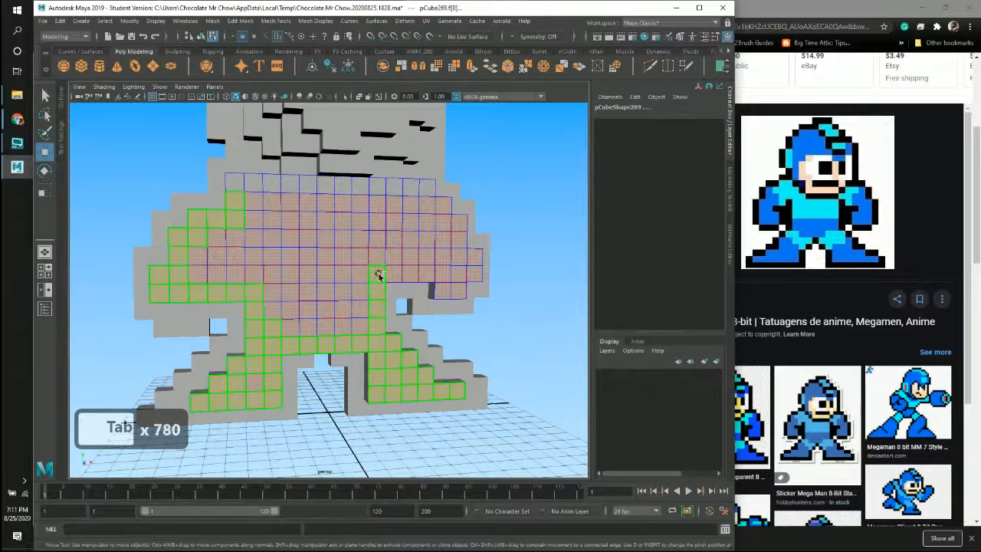
# Step: Paint-deselect the front faces along the lower edge of the character's left arm and up its outer edge to the shoulder
pyautogui.moveTo(378, 274); pyautogui.dragTo(441, 282)
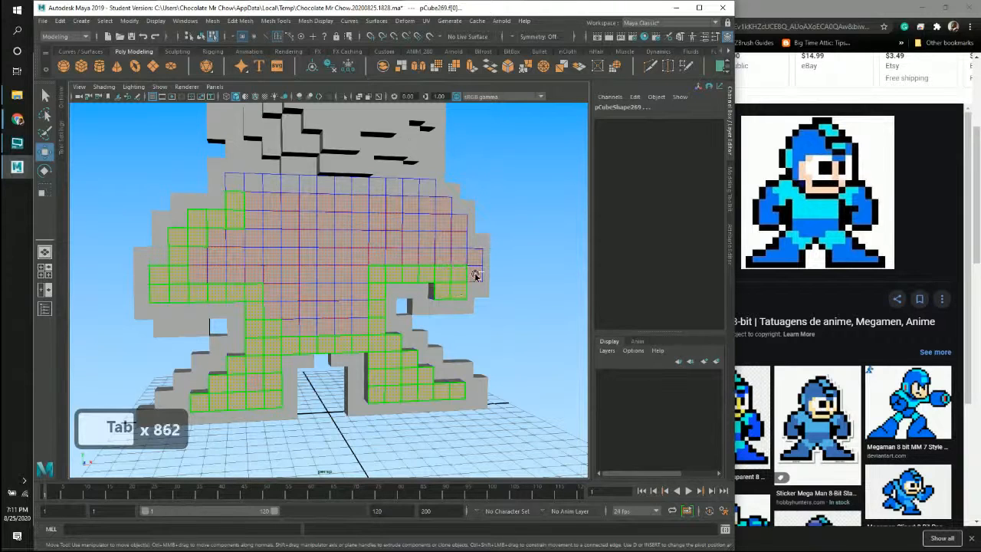
pyautogui.moveTo(457, 231); pyautogui.dragTo(438, 205)
pyautogui.press('Tab')
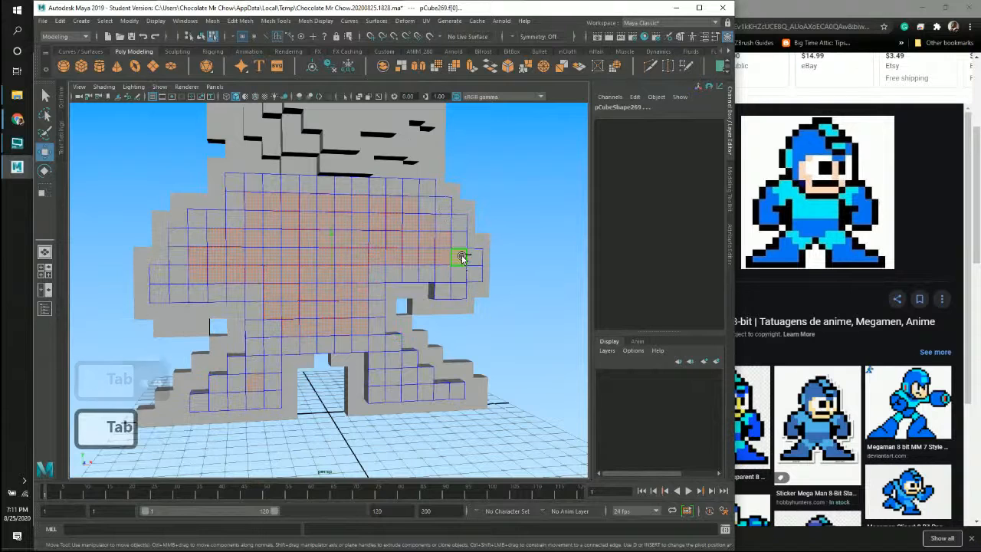
# Step: Deselect the leftover border faces on the character's left arm and the stray face on the right leg
pyautogui.click(461, 257)
pyautogui.click(239, 222)
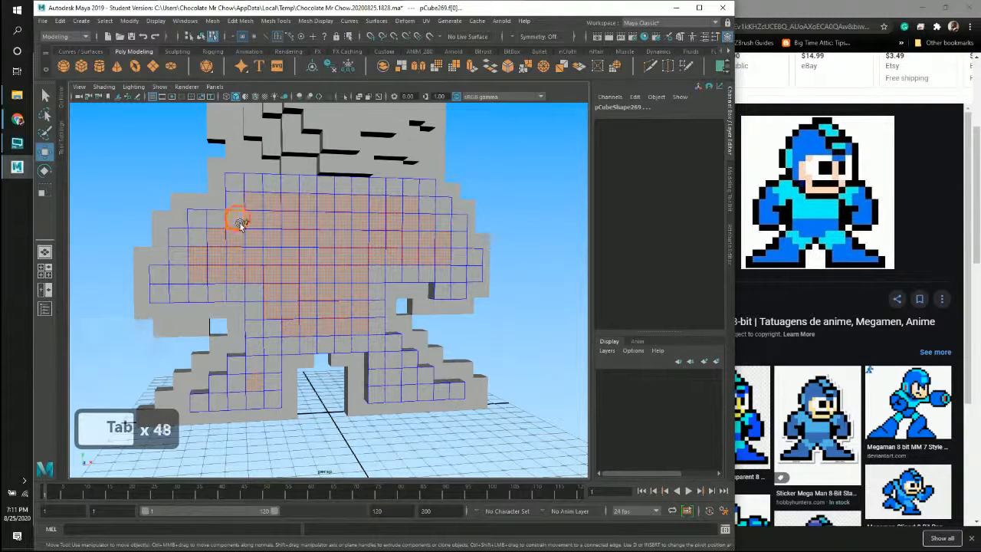
pyautogui.moveTo(344, 300)
pyautogui.mouseDown()
pyautogui.moveTo(273, 335)
pyautogui.moveTo(255, 383)
pyautogui.moveTo(344, 391)
pyautogui.mouseUp()
pyautogui.moveTo(369, 344); pyautogui.dragTo(360, 344)
# Step: In the side view, deselect any faces lying behind the body's front plane
pyautogui.keyDown('alt'); pyautogui.moveTo(534, 293); pyautogui.dragTo(316, 231); pyautogui.keyUp('alt')
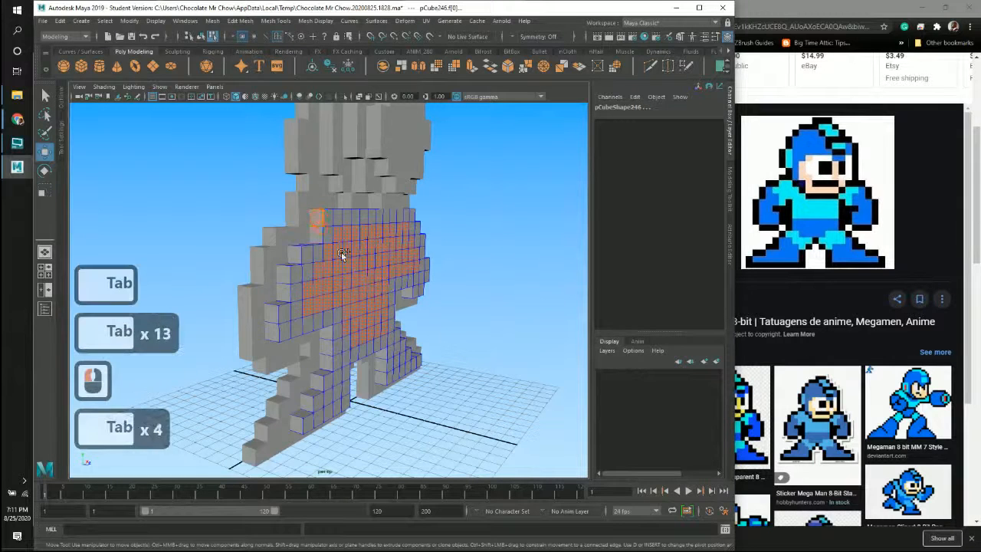
pyautogui.press('space')
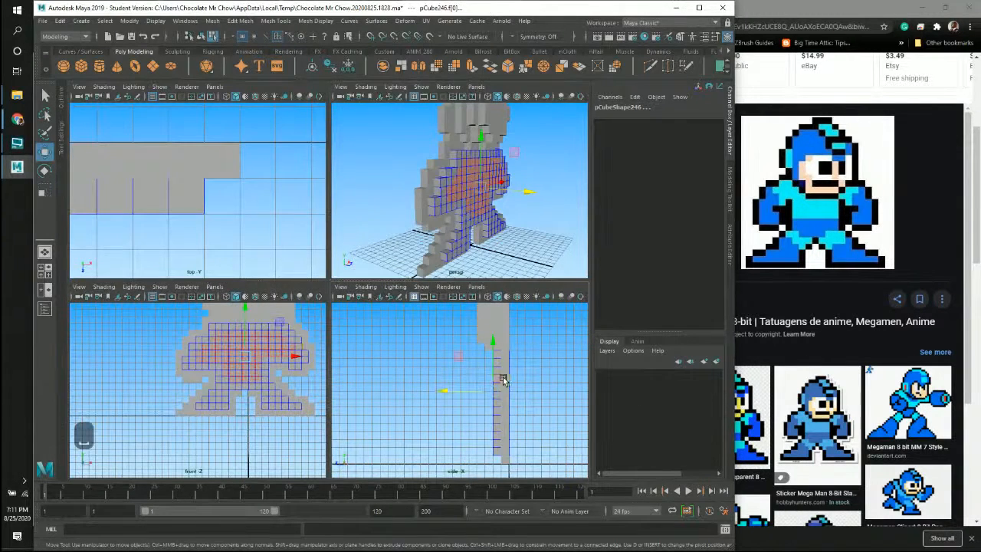
pyautogui.press('space')
pyautogui.keyDown('alt'); pyautogui.moveTo(438, 317); pyautogui.dragTo(382, 312, button='middle'); pyautogui.keyUp('alt')
pyautogui.keyDown('alt'); pyautogui.middleClick(362, 269); pyautogui.keyUp('alt')
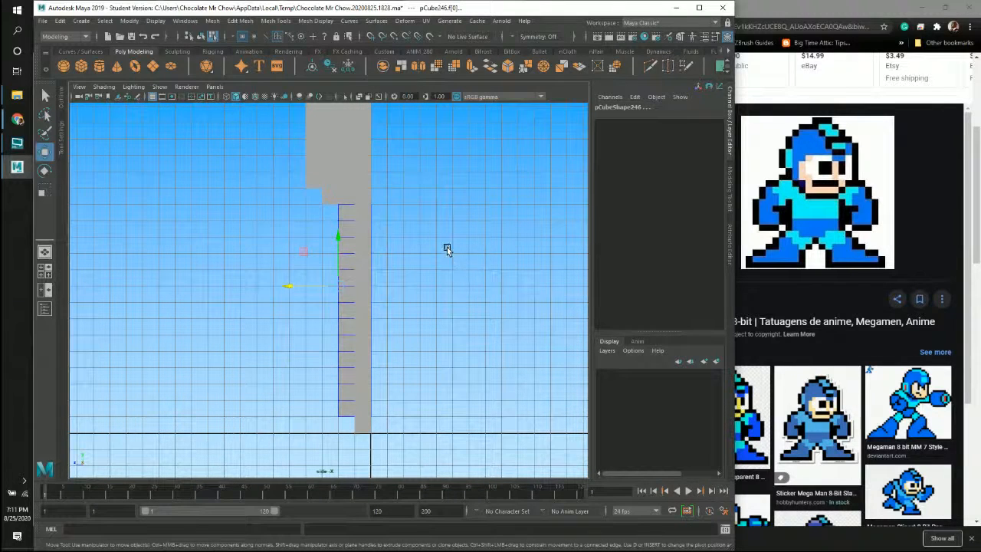
pyautogui.keyDown('ctrl'); pyautogui.click(406, 177); pyautogui.keyUp('ctrl')
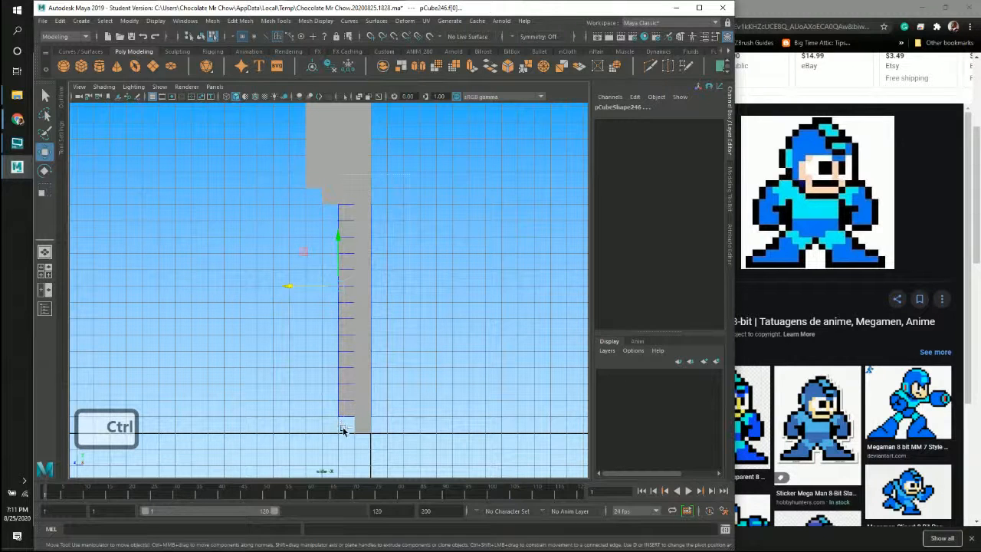
pyautogui.keyDown('ctrl'); pyautogui.click(370, 426); pyautogui.keyUp('ctrl')
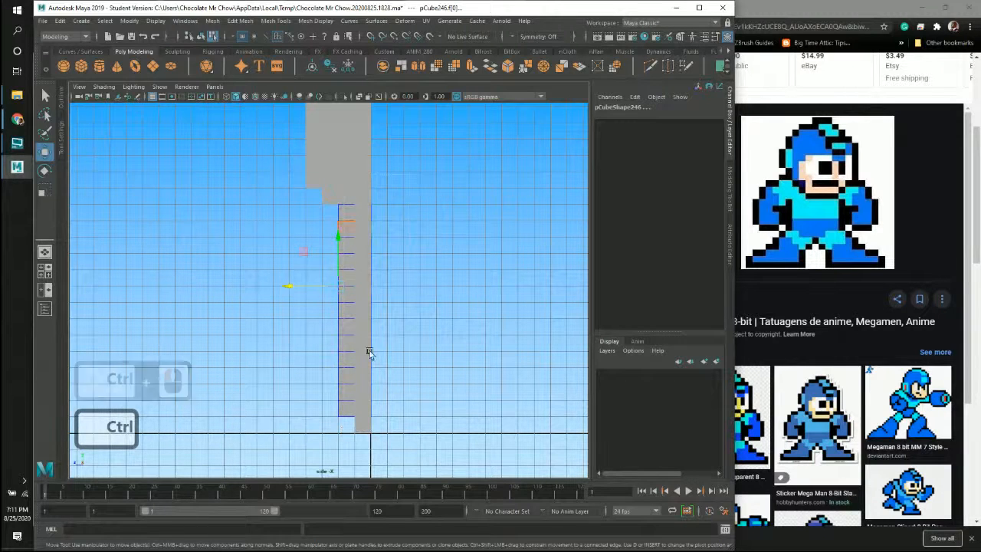
# Step: Pull the selected inner front faces of the body forward by one cube depth, snapping the move to the grid
pyautogui.press('space')
pyautogui.press('space')
pyautogui.keyDown('alt'); pyautogui.moveTo(459, 238); pyautogui.dragTo(424, 284); pyautogui.keyUp('alt')
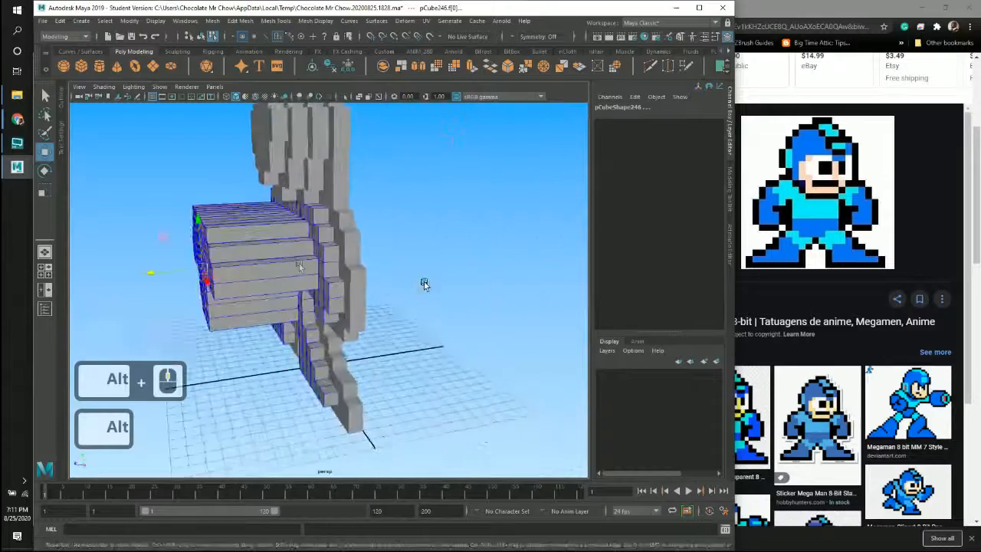
pyautogui.keyDown('alt'); pyautogui.moveTo(344, 258); pyautogui.dragTo(364, 258, button='middle'); pyautogui.keyUp('alt')
pyautogui.keyDown('alt'); pyautogui.moveTo(363, 259); pyautogui.dragTo(329, 247); pyautogui.keyUp('alt')
pyautogui.press('x')
pyautogui.keyDown('alt'); pyautogui.moveTo(413, 291); pyautogui.dragTo(289, 284); pyautogui.keyUp('alt')
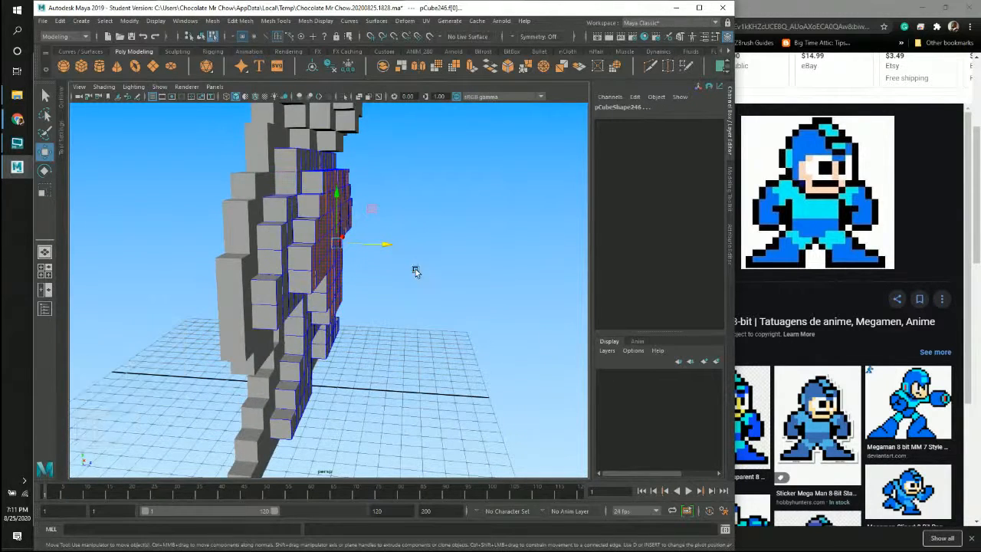
# Step: Examine the stepped layers of the head, body and legs from the front and the side
pyautogui.keyDown('alt'); pyautogui.moveTo(441, 268); pyautogui.dragTo(367, 262); pyautogui.keyUp('alt')
pyautogui.keyDown('alt'); pyautogui.moveTo(366, 261); pyautogui.dragTo(327, 268, button='right'); pyautogui.keyUp('alt')
pyautogui.keyDown('alt'); pyautogui.moveTo(463, 311); pyautogui.dragTo(440, 313, button='middle'); pyautogui.keyUp('alt')
pyautogui.keyDown('alt'); pyautogui.moveTo(440, 313); pyautogui.dragTo(422, 330, button='right'); pyautogui.keyUp('alt')
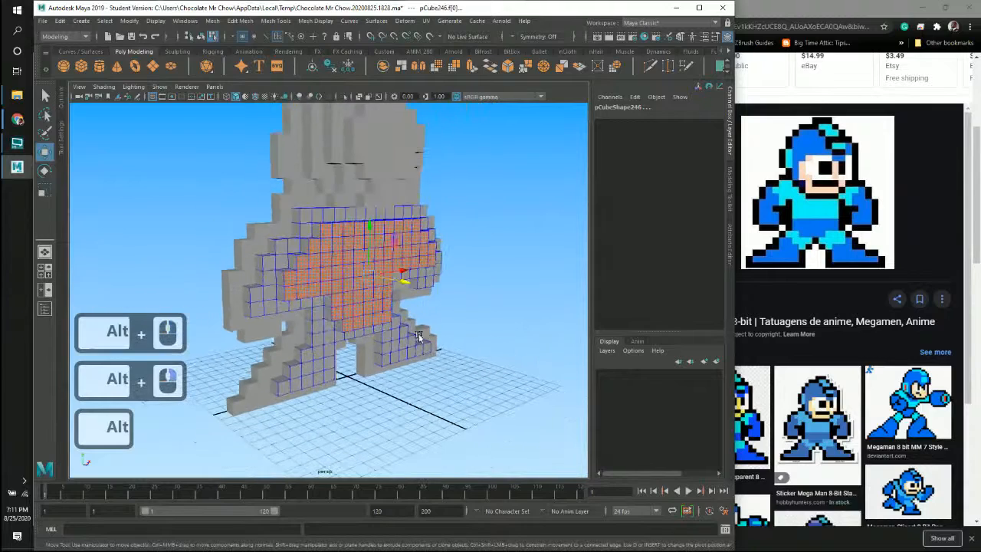
pyautogui.click(426, 336)
pyautogui.keyDown('alt'); pyautogui.moveTo(426, 338); pyautogui.dragTo(291, 321); pyautogui.keyUp('alt')
pyautogui.keyDown('alt'); pyautogui.moveTo(340, 297); pyautogui.dragTo(366, 292, button='middle'); pyautogui.keyUp('alt')
pyautogui.keyDown('alt'); pyautogui.moveTo(381, 191); pyautogui.dragTo(366, 193); pyautogui.keyUp('alt')
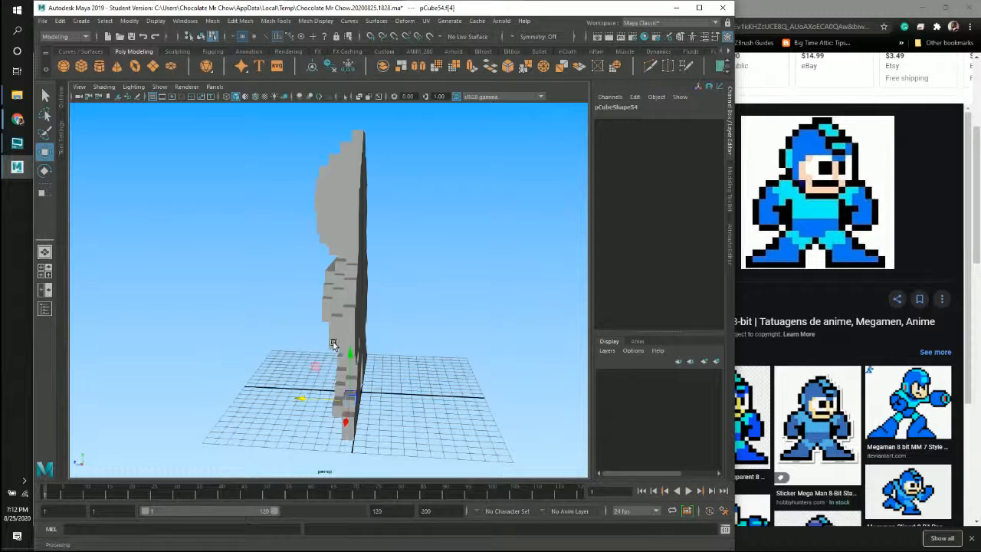
pyautogui.keyDown('alt'); pyautogui.moveTo(337, 345); pyautogui.dragTo(383, 293); pyautogui.keyUp('alt')
pyautogui.keyDown('alt'); pyautogui.moveTo(383, 294); pyautogui.dragTo(429, 303, button='right'); pyautogui.keyUp('alt')
pyautogui.keyDown('alt'); pyautogui.moveTo(310, 340); pyautogui.dragTo(374, 269, button='middle'); pyautogui.keyUp('alt')
# Step: Switch from face editing back to object mode and clear the selection
pyautogui.click(372, 265)
pyautogui.keyDown('alt'); pyautogui.moveTo(414, 314); pyautogui.dragTo(345, 281, button='right'); pyautogui.keyUp('alt')
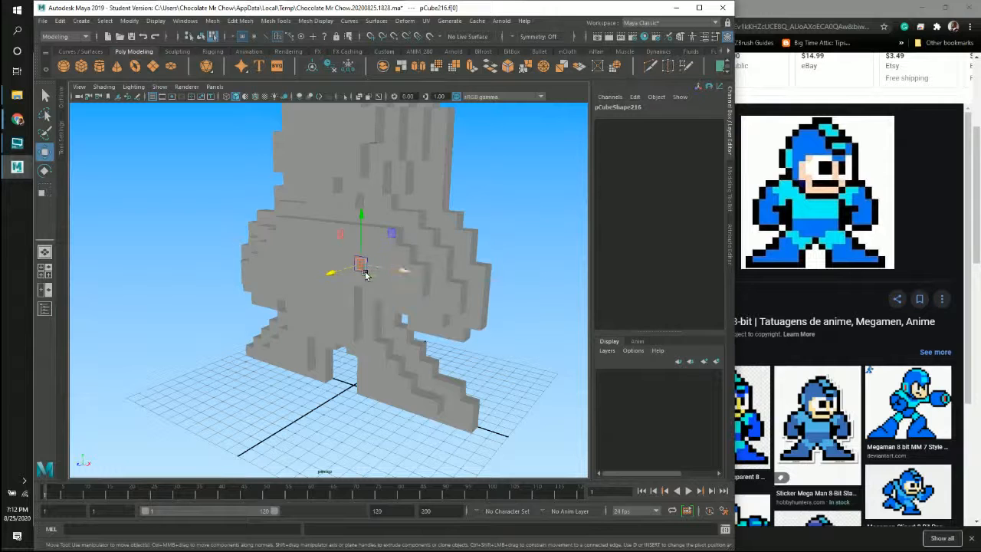
pyautogui.moveTo(367, 270); pyautogui.dragTo(408, 252, button='right')
pyautogui.click(506, 297)
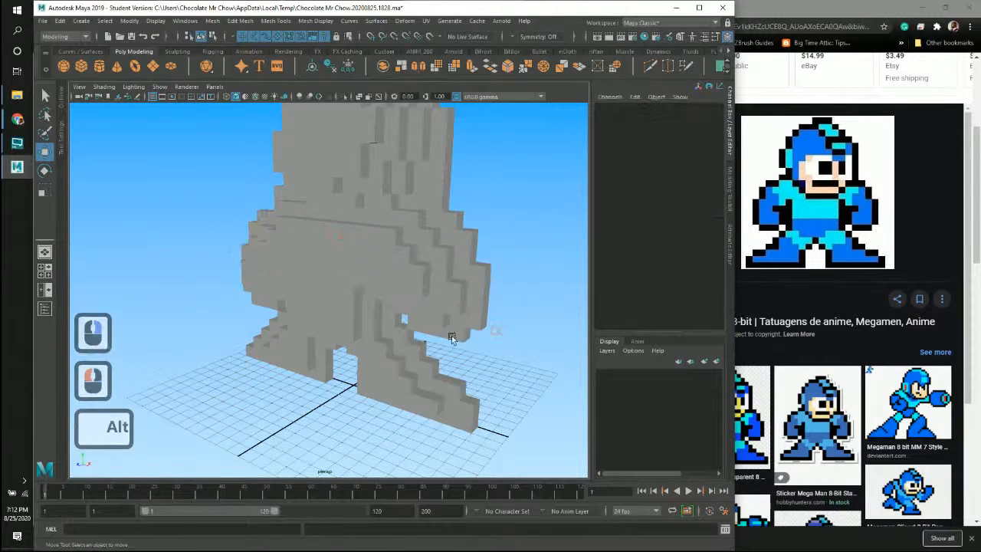
# Step: Inspect the whole figure's depth and silhouette from the front and from the character's right side
pyautogui.keyDown('alt'); pyautogui.moveTo(457, 336); pyautogui.dragTo(295, 310, button='right'); pyautogui.keyUp('alt')
pyautogui.keyDown('alt'); pyautogui.moveTo(294, 308); pyautogui.dragTo(385, 321); pyautogui.keyUp('alt')
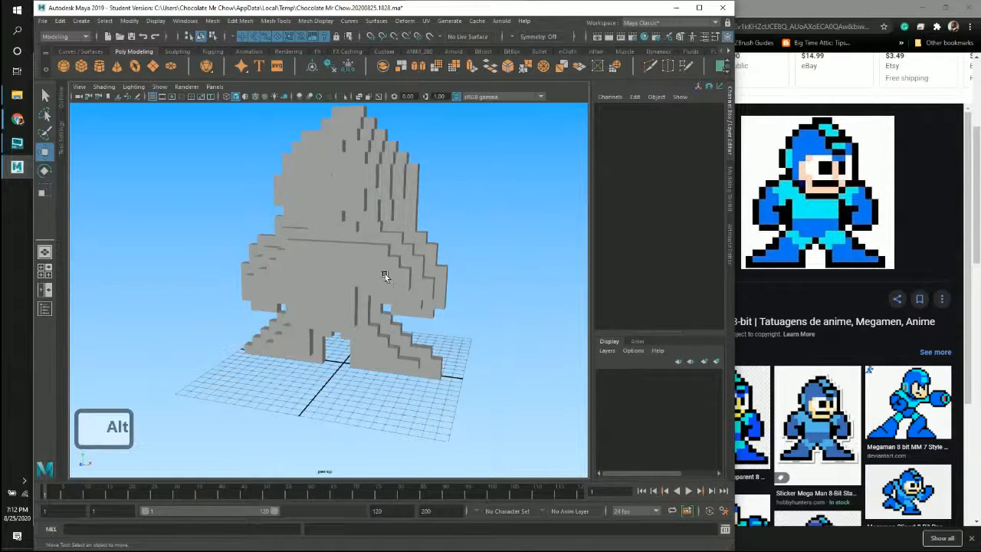
pyautogui.keyDown('alt'); pyautogui.moveTo(383, 275); pyautogui.dragTo(461, 265); pyautogui.keyUp('alt')
pyautogui.click(349, 291)
pyautogui.keyDown('alt'); pyautogui.moveTo(369, 313); pyautogui.dragTo(449, 260); pyautogui.keyUp('alt')
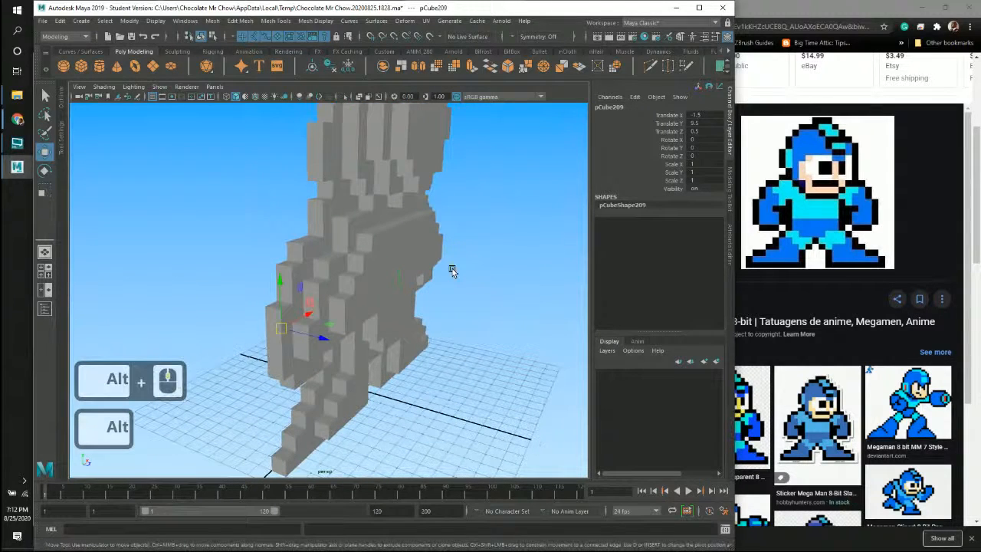
pyautogui.press('alt')
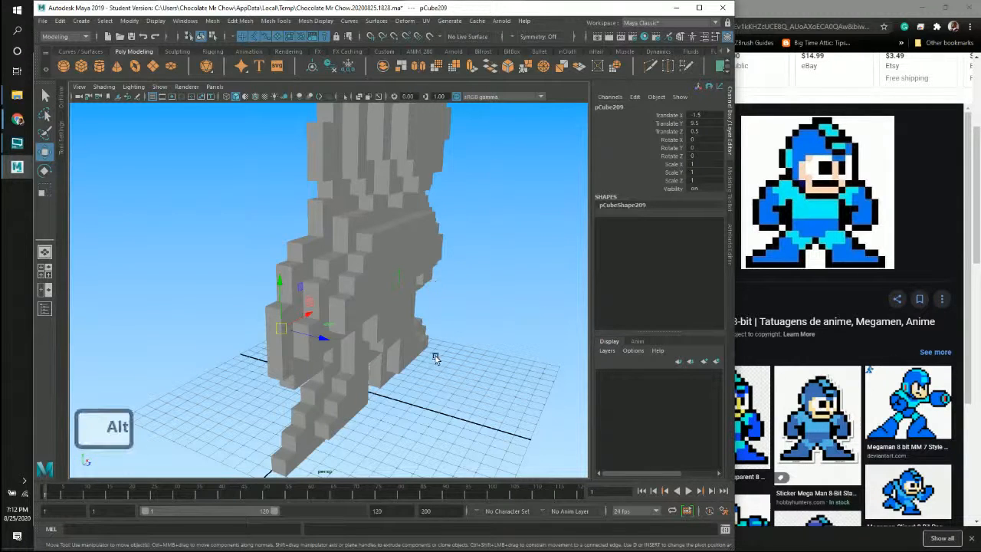
pyautogui.keyDown('alt'); pyautogui.moveTo(432, 359); pyautogui.dragTo(424, 358, button='right'); pyautogui.keyUp('alt')
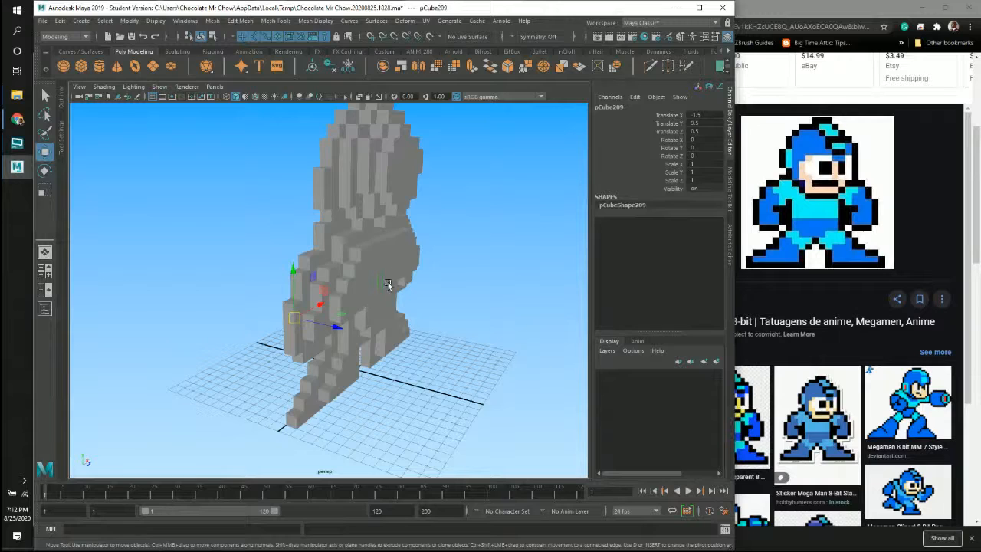
# Step: Examine the stepped layers of the legs and feet up close and from the side
pyautogui.keyDown('alt'); pyautogui.moveTo(387, 284); pyautogui.dragTo(388, 242, button='middle'); pyautogui.keyUp('alt')
pyautogui.keyDown('alt'); pyautogui.moveTo(344, 259); pyautogui.dragTo(394, 283, button='right'); pyautogui.keyUp('alt')
pyautogui.keyDown('alt'); pyautogui.moveTo(393, 283); pyautogui.dragTo(408, 250, button='middle'); pyautogui.keyUp('alt')
pyautogui.keyDown('alt'); pyautogui.moveTo(368, 262); pyautogui.dragTo(413, 296, button='right'); pyautogui.keyUp('alt')
pyautogui.keyDown('alt'); pyautogui.moveTo(413, 296); pyautogui.dragTo(375, 256, button='middle'); pyautogui.keyUp('alt')
pyautogui.keyDown('alt'); pyautogui.moveTo(372, 251); pyautogui.dragTo(388, 268, button='right'); pyautogui.keyUp('alt')
pyautogui.keyDown('alt'); pyautogui.moveTo(387, 268); pyautogui.dragTo(361, 224, button='middle'); pyautogui.keyUp('alt')
pyautogui.keyDown('alt'); pyautogui.moveTo(361, 224); pyautogui.dragTo(396, 267, button='right'); pyautogui.keyUp('alt')
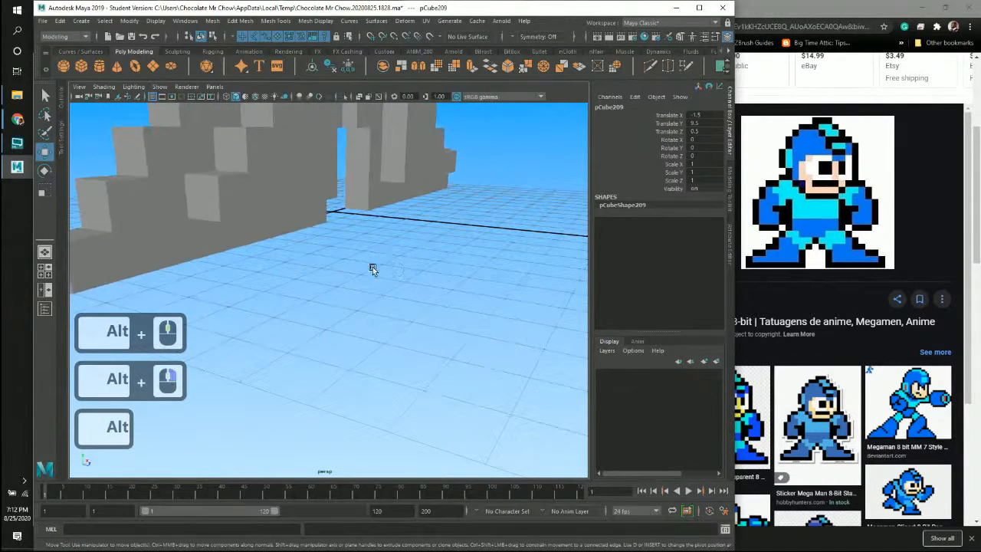
pyautogui.keyDown('alt'); pyautogui.moveTo(372, 267); pyautogui.dragTo(409, 307); pyautogui.keyUp('alt')
pyautogui.keyDown('alt'); pyautogui.moveTo(410, 307); pyautogui.dragTo(335, 273, button='middle'); pyautogui.keyUp('alt')
pyautogui.moveTo(335, 274)
pyautogui.keyDown('alt'); pyautogui.mouseDown(button='right')
pyautogui.moveTo(374, 291)
pyautogui.moveTo(338, 282)
pyautogui.mouseUp(button='right'); pyautogui.keyUp('alt')
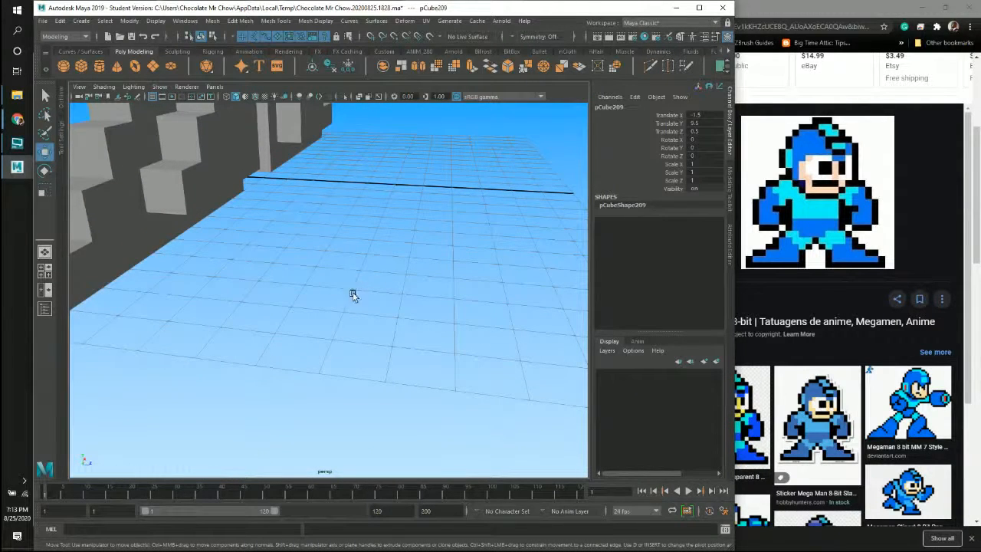
pyautogui.keyDown('alt'); pyautogui.moveTo(291, 206); pyautogui.dragTo(246, 209, button='right'); pyautogui.keyUp('alt')
pyautogui.keyDown('alt'); pyautogui.moveTo(246, 208); pyautogui.dragTo(285, 281, button='middle'); pyautogui.keyUp('alt')
pyautogui.keyDown('alt'); pyautogui.moveTo(285, 282); pyautogui.dragTo(316, 270); pyautogui.keyUp('alt')
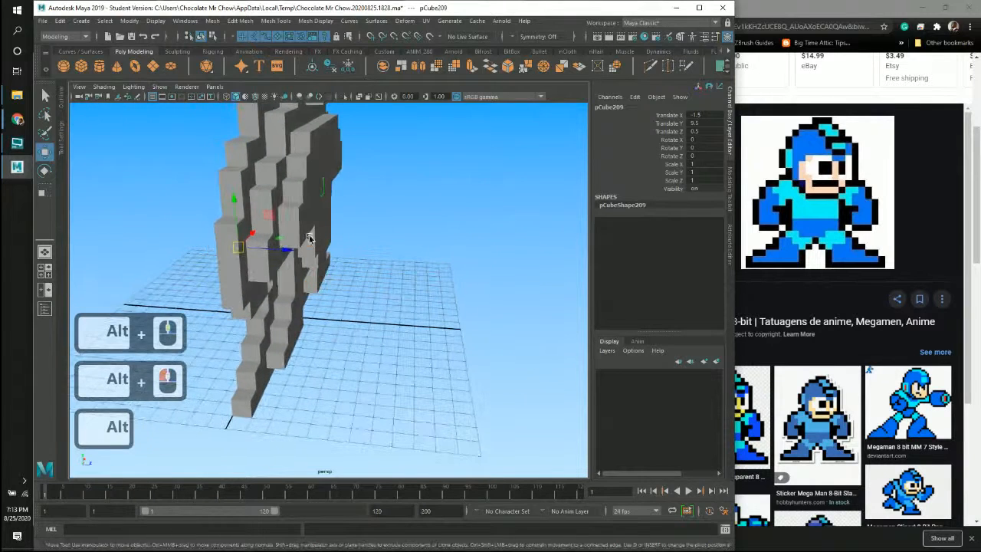
# Step: Examine the cube layers around the character's right arm and hip up close from the side
pyautogui.click(310, 237)
pyautogui.keyDown('alt'); pyautogui.moveTo(310, 237); pyautogui.dragTo(333, 263, button='middle'); pyautogui.keyUp('alt')
pyautogui.keyDown('alt'); pyautogui.moveTo(332, 262); pyautogui.dragTo(389, 287, button='right'); pyautogui.keyUp('alt')
pyautogui.keyDown('alt'); pyautogui.moveTo(389, 286); pyautogui.dragTo(329, 284); pyautogui.keyUp('alt')
pyautogui.click(316, 310)
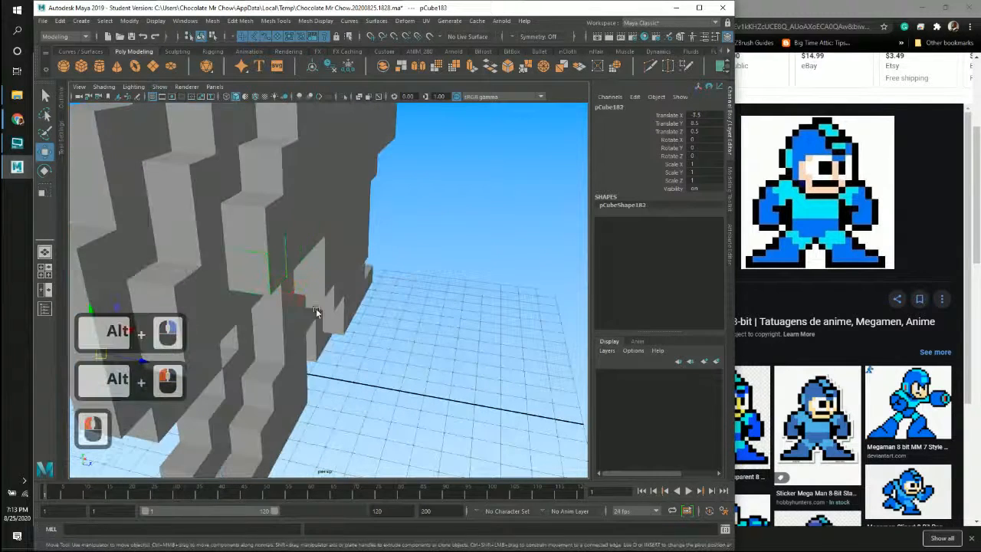
pyautogui.click(318, 326)
pyautogui.press('w')
pyautogui.keyDown('alt'); pyautogui.moveTo(319, 325); pyautogui.dragTo(210, 256); pyautogui.keyUp('alt')
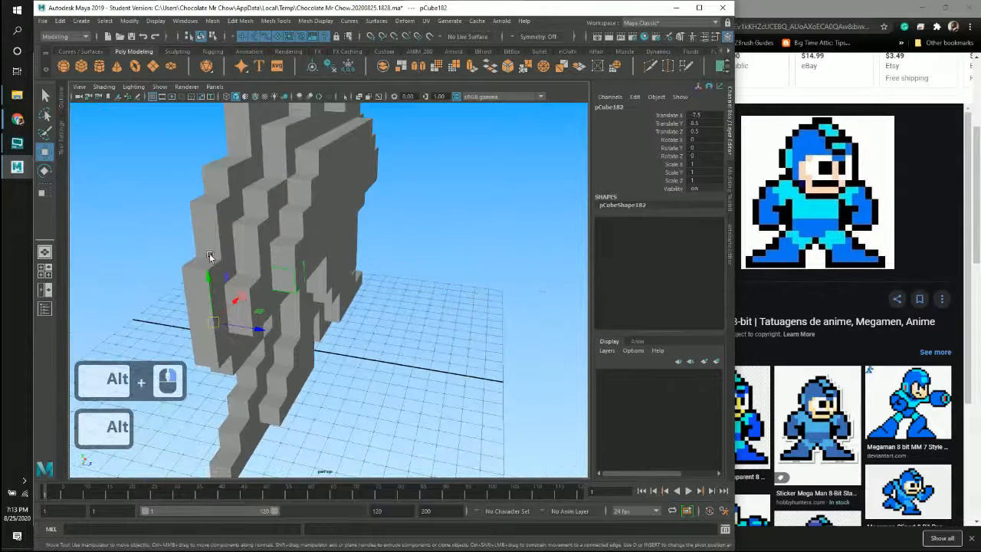
# Step: Pull the outermost cube of the character's right hand forward to Translate Z 7.5 with grid snapping
pyautogui.click(252, 323)
pyautogui.keyDown('alt'); pyautogui.moveTo(251, 324); pyautogui.dragTo(382, 358); pyautogui.keyUp('alt')
pyautogui.click(199, 301)
pyautogui.click(216, 320)
pyautogui.keyDown('alt'); pyautogui.moveTo(370, 371); pyautogui.dragTo(365, 344, button='middle'); pyautogui.keyUp('alt')
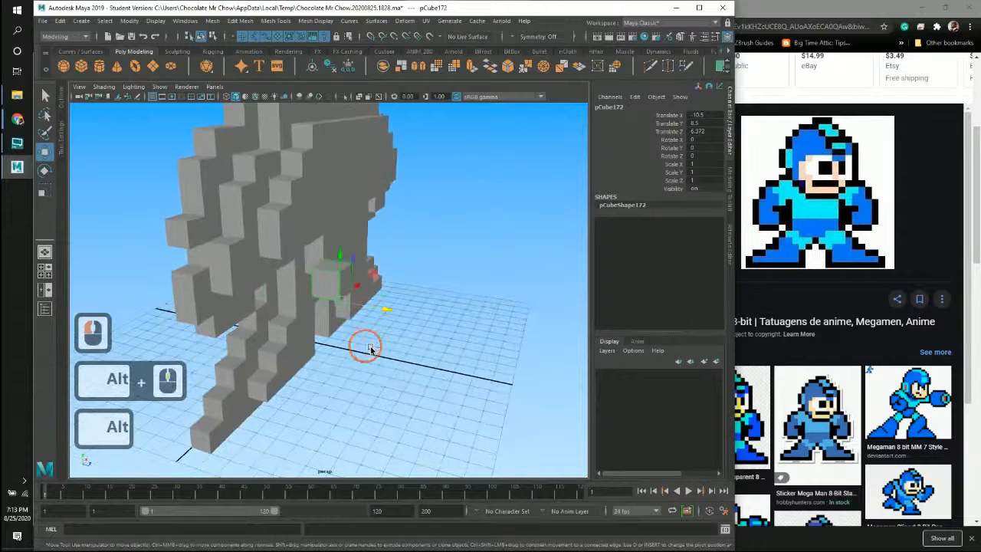
pyautogui.keyDown('alt'); pyautogui.moveTo(366, 345); pyautogui.dragTo(411, 322); pyautogui.keyUp('alt')
pyautogui.press('x')
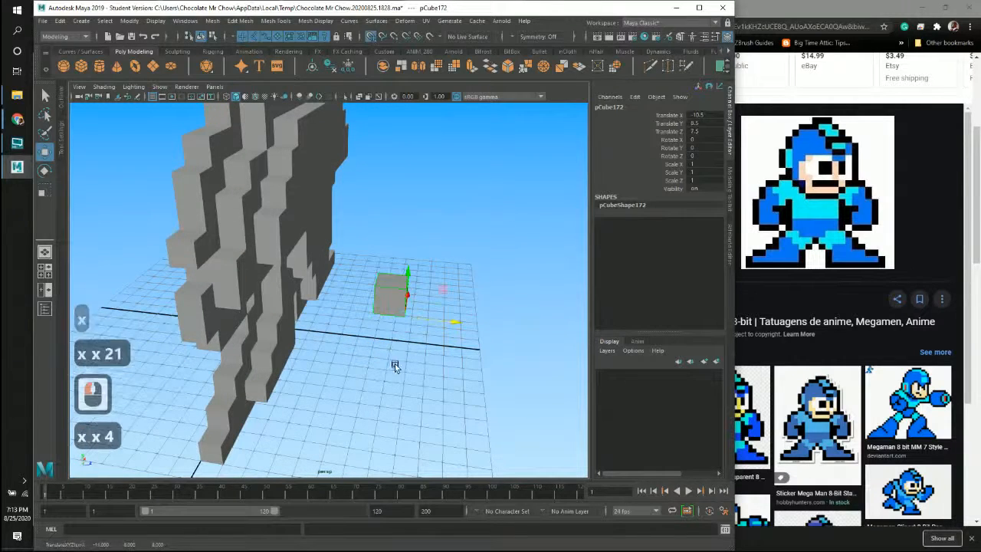
# Step: Move the neighbouring hand cube forward to Translate Z 7.5 so it sits beside the first one
pyautogui.keyDown('alt'); pyautogui.moveTo(396, 360); pyautogui.dragTo(399, 327); pyautogui.keyUp('alt')
pyautogui.moveTo(324, 320)
pyautogui.keyDown('alt'); pyautogui.mouseDown(button='right')
pyautogui.moveTo(404, 355)
pyautogui.moveTo(333, 334)
pyautogui.mouseUp(button='right'); pyautogui.keyUp('alt')
pyautogui.press('z')
pyautogui.keyDown('alt'); pyautogui.moveTo(366, 341); pyautogui.dragTo(251, 236); pyautogui.keyUp('alt')
pyautogui.keyDown('alt'); pyautogui.moveTo(207, 261); pyautogui.dragTo(199, 258); pyautogui.keyUp('alt')
pyautogui.moveTo(408, 318)
pyautogui.mouseDown()
pyautogui.moveTo(217, 281)
pyautogui.moveTo(360, 289)
pyautogui.moveTo(412, 312)
pyautogui.mouseUp()
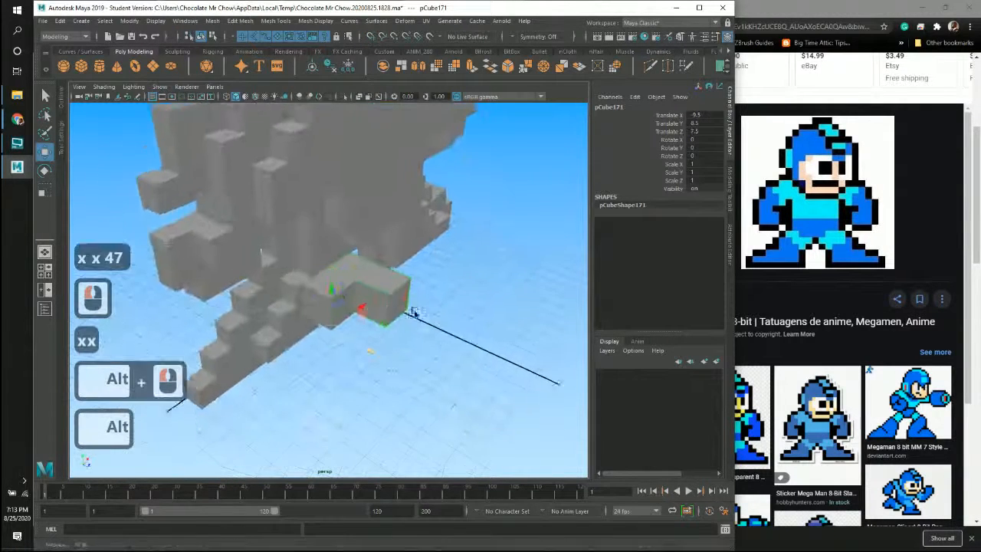
pyautogui.keyDown('alt'); pyautogui.moveTo(414, 312); pyautogui.dragTo(445, 306, button='right'); pyautogui.keyUp('alt')
# Step: Snap the outer cube's front face forward until it is level with the neighbouring cube's front
pyautogui.click(431, 335)
pyautogui.keyDown('alt'); pyautogui.moveTo(398, 336); pyautogui.dragTo(352, 300); pyautogui.keyUp('alt')
pyautogui.moveTo(355, 275); pyautogui.dragTo(357, 307, button='right')
pyautogui.click(357, 310)
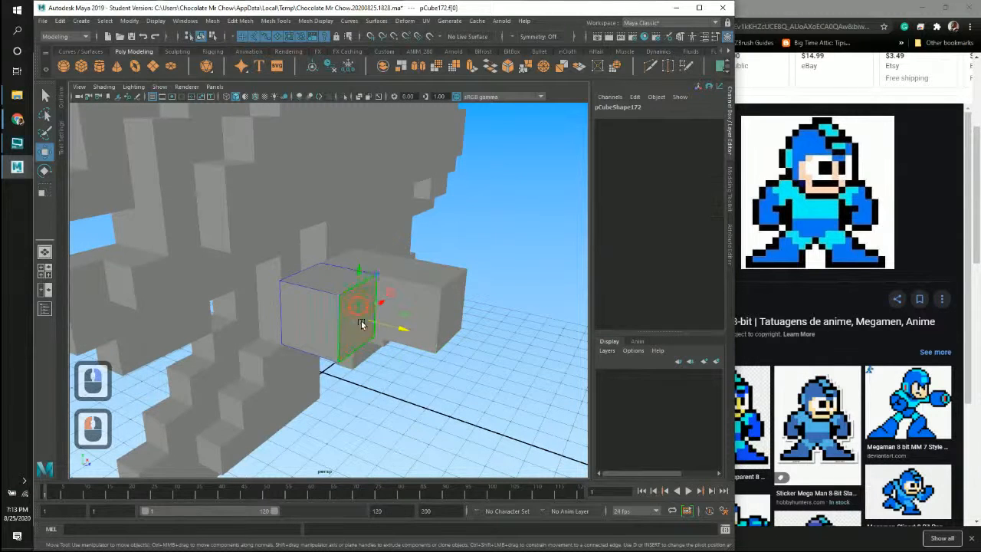
pyautogui.keyDown('alt'); pyautogui.moveTo(367, 382); pyautogui.dragTo(381, 383); pyautogui.keyUp('alt')
pyautogui.press('x')
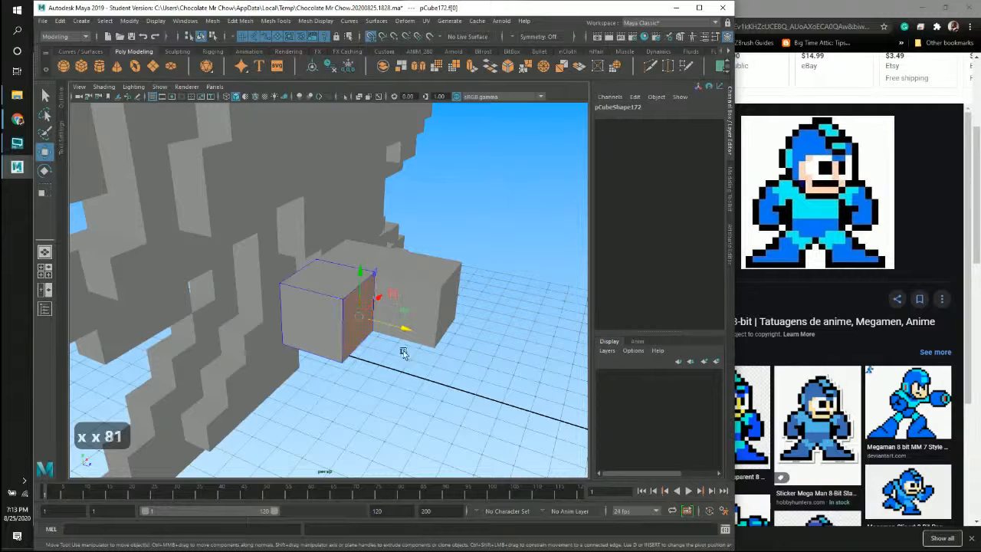
pyautogui.moveTo(407, 331); pyautogui.dragTo(445, 344)
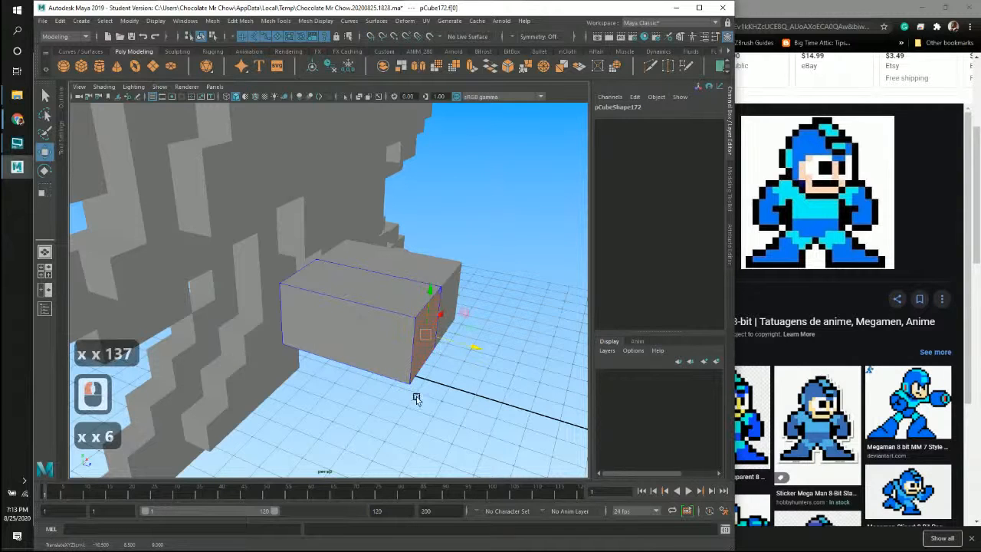
# Step: Check the lengthened cube from above and the side, and return it to object mode
pyautogui.keyDown('alt'); pyautogui.moveTo(416, 399); pyautogui.dragTo(368, 423); pyautogui.keyUp('alt')
pyautogui.keyDown('alt'); pyautogui.moveTo(368, 423); pyautogui.dragTo(350, 370, button='middle'); pyautogui.keyUp('alt')
pyautogui.keyDown('alt'); pyautogui.moveTo(350, 370); pyautogui.dragTo(334, 350); pyautogui.keyUp('alt')
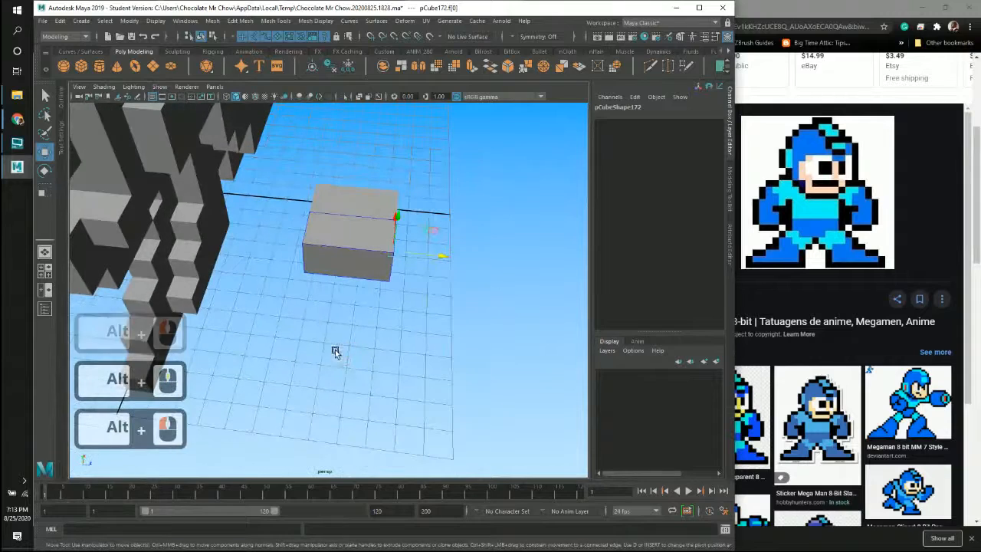
pyautogui.keyDown('alt'); pyautogui.moveTo(432, 280); pyautogui.dragTo(407, 314, button='middle'); pyautogui.keyUp('alt')
pyautogui.keyDown('alt'); pyautogui.moveTo(408, 314); pyautogui.dragTo(431, 319, button='right'); pyautogui.keyUp('alt')
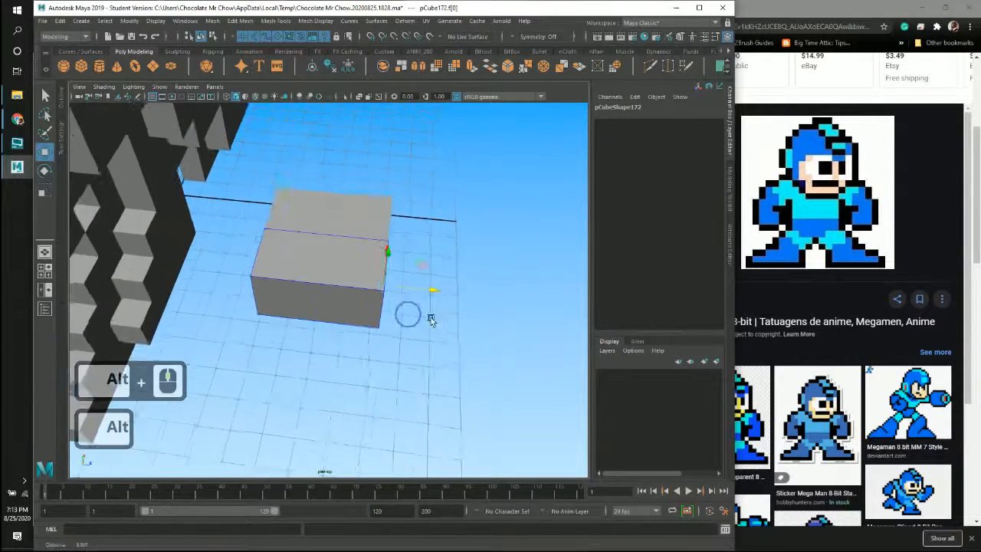
pyautogui.keyDown('alt'); pyautogui.moveTo(431, 319); pyautogui.dragTo(340, 374); pyautogui.keyUp('alt')
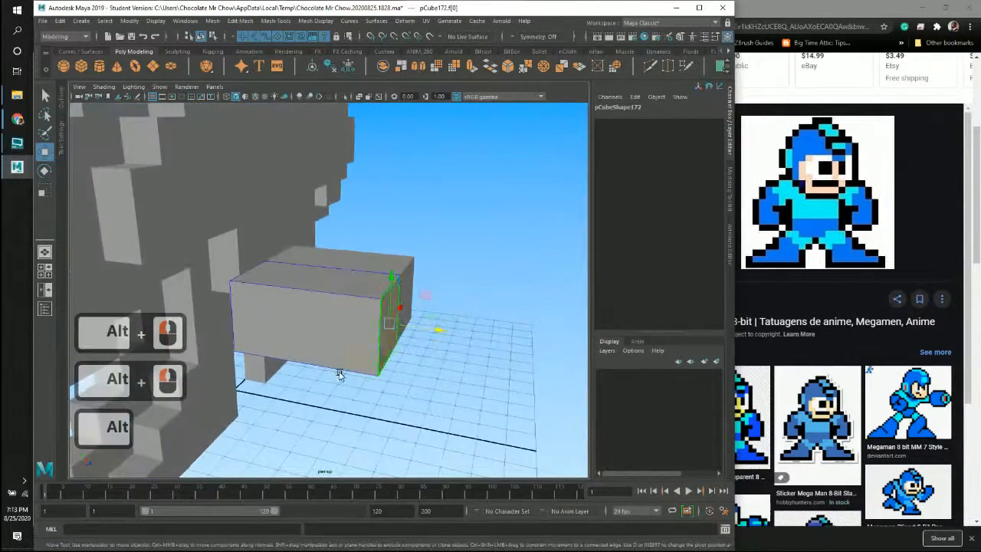
pyautogui.moveTo(306, 265); pyautogui.dragTo(357, 252, button='right')
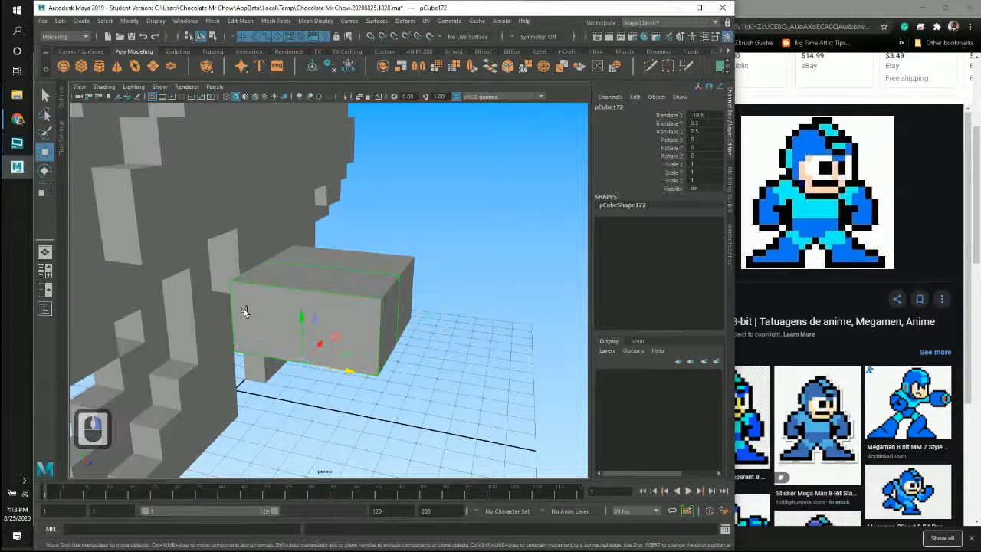
# Step: Inspect how the two pulled-out cubes line up with each other and with the body
pyautogui.keyDown('alt'); pyautogui.moveTo(244, 308); pyautogui.dragTo(236, 348); pyautogui.keyUp('alt')
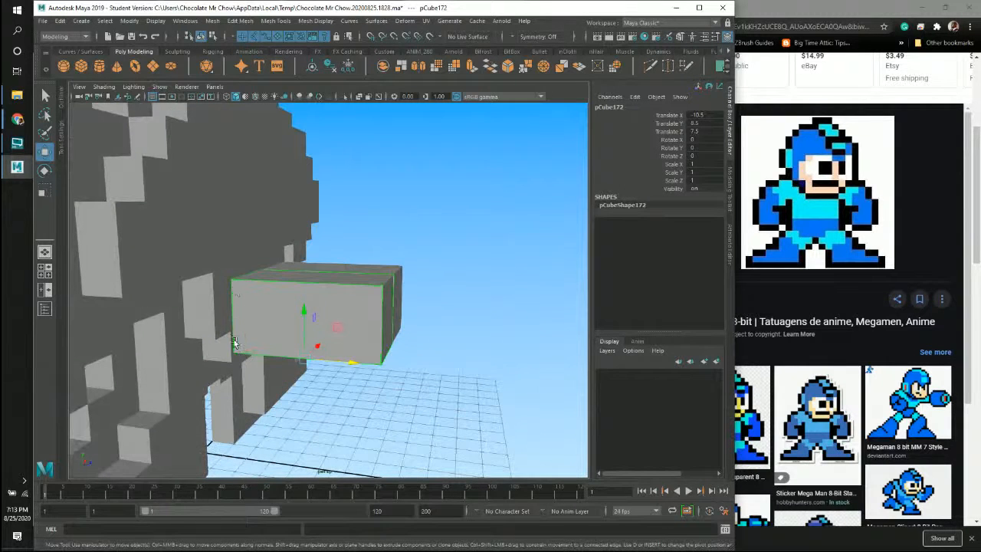
pyautogui.keyDown('alt'); pyautogui.moveTo(346, 290); pyautogui.dragTo(335, 394); pyautogui.keyUp('alt')
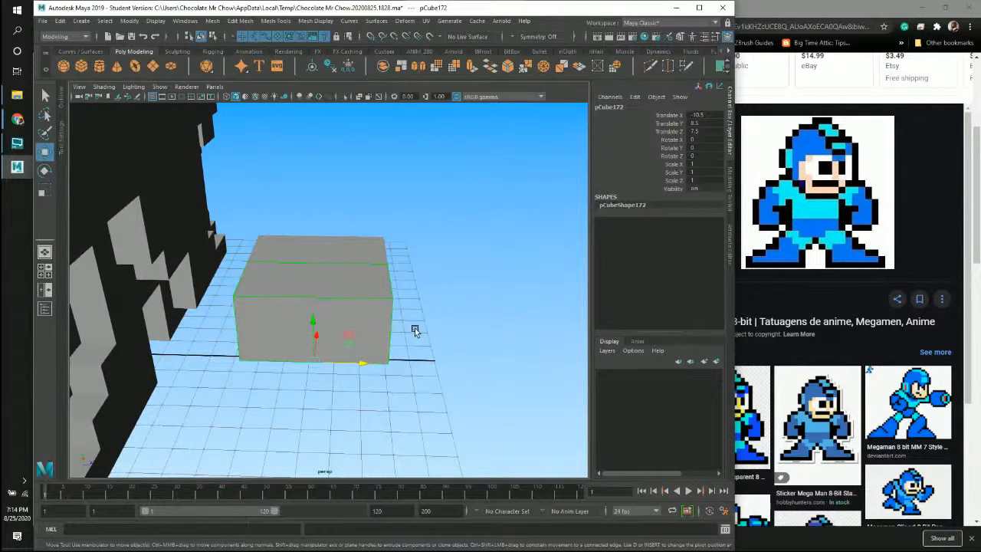
pyautogui.keyDown('alt'); pyautogui.moveTo(414, 328); pyautogui.dragTo(320, 303); pyautogui.keyUp('alt')
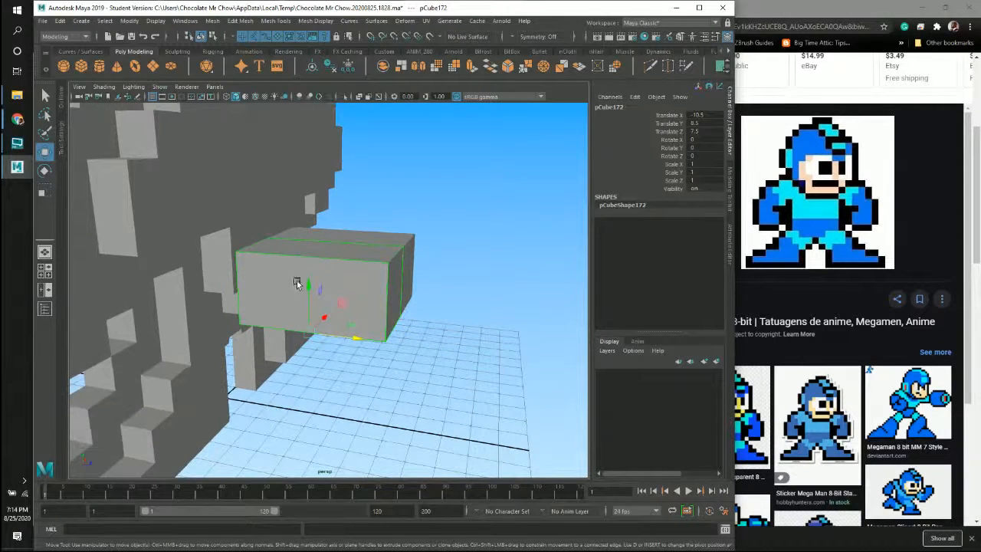
pyautogui.keyDown('alt'); pyautogui.moveTo(430, 323); pyautogui.dragTo(353, 307, button='right'); pyautogui.keyUp('alt')
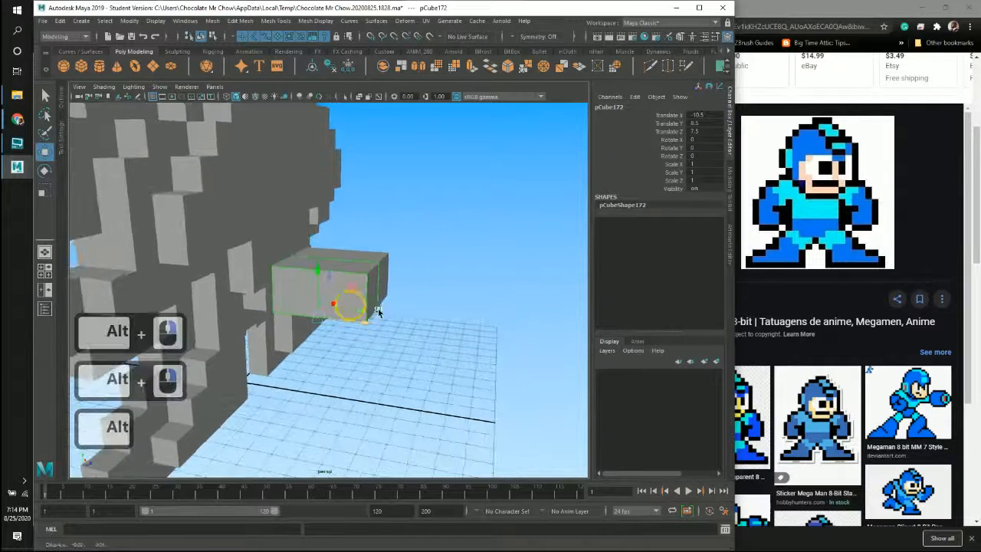
pyautogui.keyDown('alt'); pyautogui.moveTo(354, 307); pyautogui.dragTo(415, 299, button='middle'); pyautogui.keyUp('alt')
pyautogui.keyDown('alt'); pyautogui.moveTo(396, 344); pyautogui.dragTo(388, 314); pyautogui.keyUp('alt')
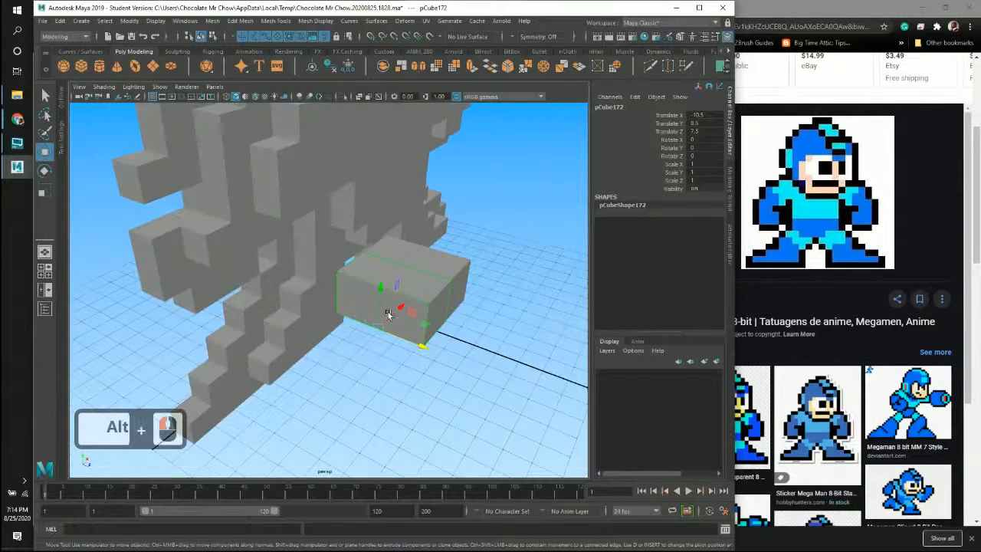
pyautogui.press('x')
pyautogui.press('x')
pyautogui.press('x')
pyautogui.press('x')
pyautogui.press('x')
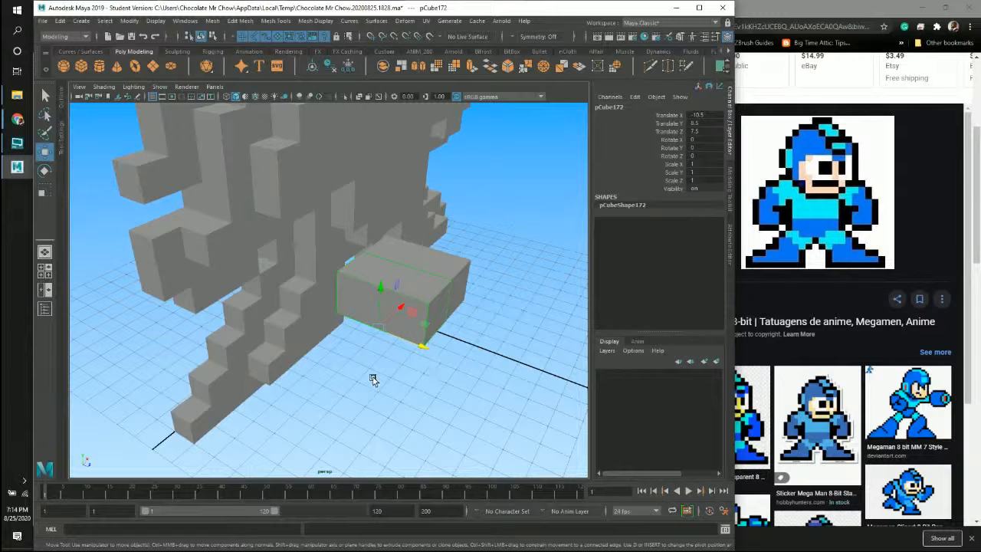
# Step: Undo the face and cube moves until the hand cubes are back in the figure
pyautogui.press('z')
pyautogui.press('z')
pyautogui.press('z')
pyautogui.press('z')
pyautogui.press('z')
pyautogui.press('z')
pyautogui.press('z')
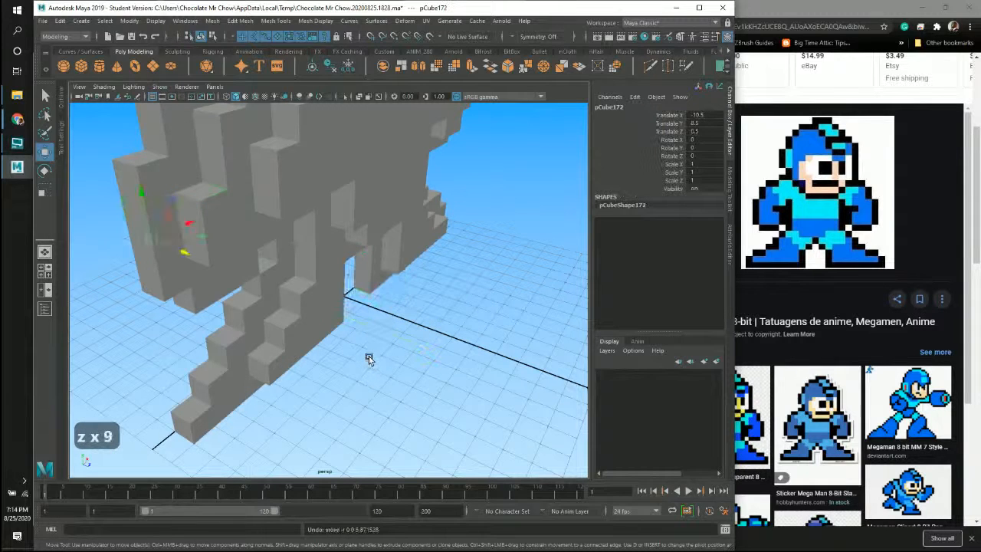
# Step: Examine the figure from the front, focusing on the stepped layers of the head
pyautogui.keyDown('alt'); pyautogui.moveTo(391, 343); pyautogui.dragTo(321, 274, button='right'); pyautogui.keyUp('alt')
pyautogui.keyDown('alt'); pyautogui.moveTo(322, 274); pyautogui.dragTo(360, 305); pyautogui.keyUp('alt')
pyautogui.keyDown('alt'); pyautogui.moveTo(403, 313); pyautogui.dragTo(291, 320, button='middle'); pyautogui.keyUp('alt')
pyautogui.keyDown('alt'); pyautogui.moveTo(394, 265); pyautogui.dragTo(355, 232, button='right'); pyautogui.keyUp('alt')
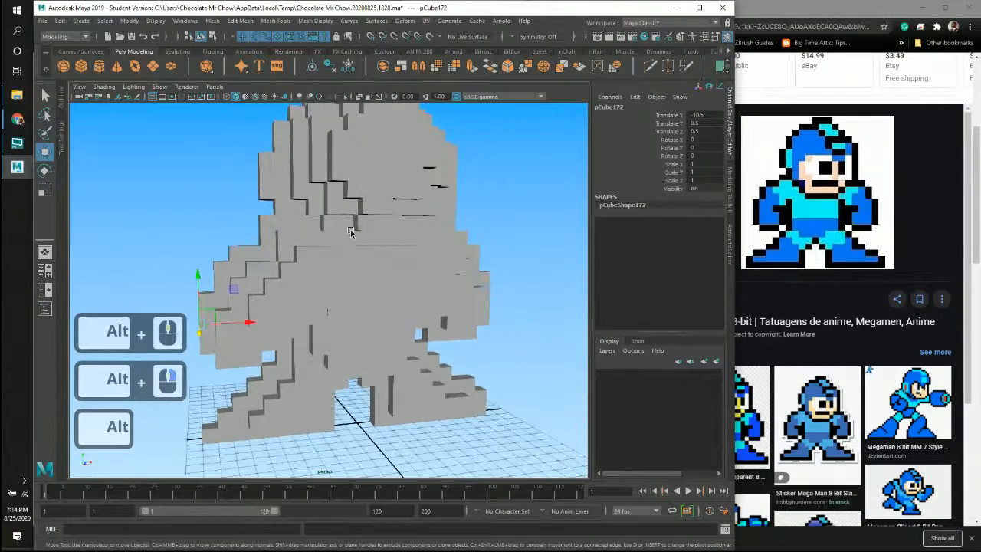
pyautogui.keyDown('alt'); pyautogui.moveTo(390, 228); pyautogui.dragTo(344, 207, button='middle'); pyautogui.keyUp('alt')
pyautogui.keyDown('alt'); pyautogui.moveTo(344, 207); pyautogui.dragTo(314, 200); pyautogui.keyUp('alt')
pyautogui.keyDown('alt'); pyautogui.moveTo(376, 201); pyautogui.dragTo(363, 240, button='middle'); pyautogui.keyUp('alt')
pyautogui.keyDown('alt'); pyautogui.moveTo(369, 230); pyautogui.dragTo(396, 200, button='right'); pyautogui.keyUp('alt')
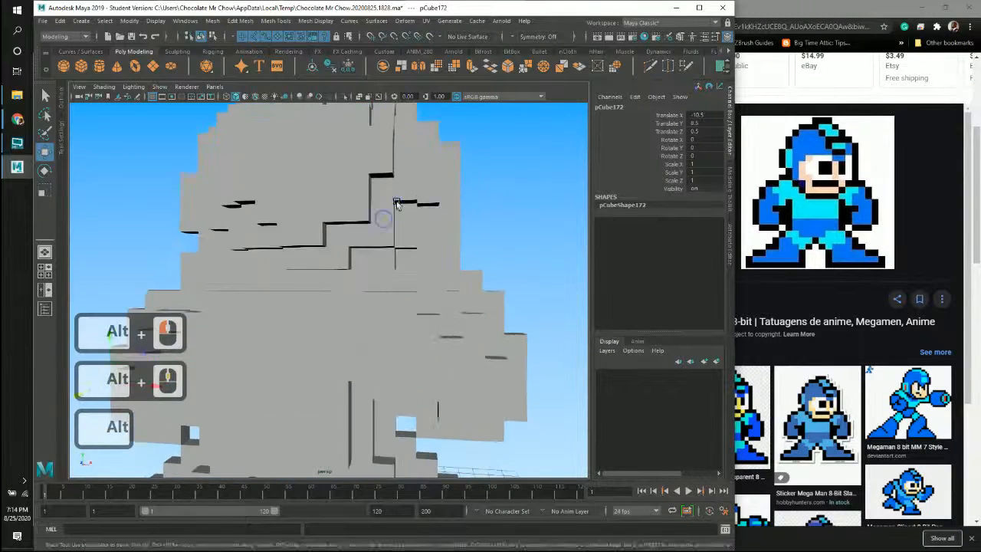
# Step: Inspect the whole figure's stepped silhouette from both sides and from slightly above
pyautogui.keyDown('alt'); pyautogui.moveTo(395, 161); pyautogui.dragTo(404, 205, button='middle'); pyautogui.keyUp('alt')
pyautogui.keyDown('alt'); pyautogui.moveTo(404, 206); pyautogui.dragTo(357, 218); pyautogui.keyUp('alt')
pyautogui.keyDown('alt'); pyautogui.moveTo(381, 225); pyautogui.dragTo(379, 202, button='middle'); pyautogui.keyUp('alt')
pyautogui.keyDown('alt'); pyautogui.moveTo(371, 205); pyautogui.dragTo(229, 220, button='right'); pyautogui.keyUp('alt')
pyautogui.keyDown('alt'); pyautogui.moveTo(359, 253); pyautogui.dragTo(380, 191, button='middle'); pyautogui.keyUp('alt')
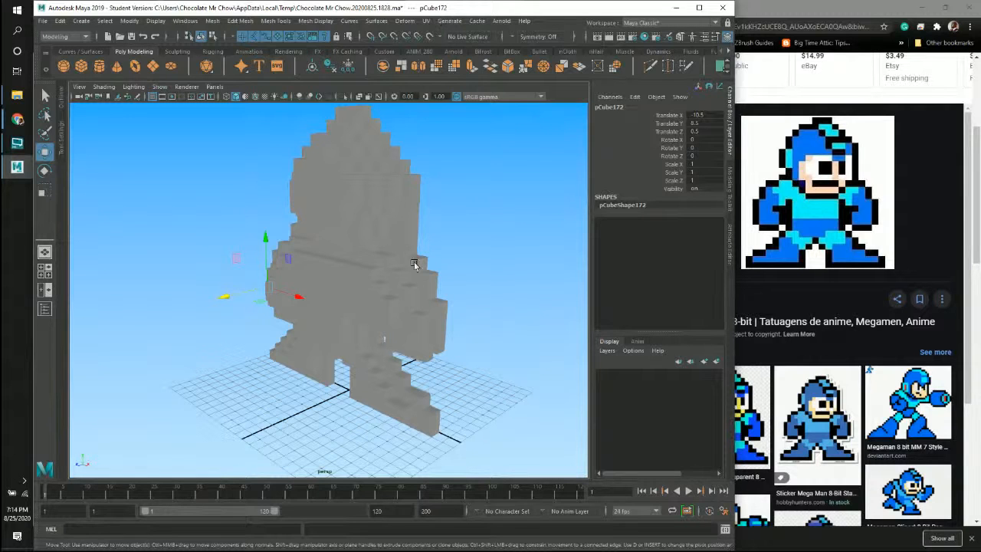
pyautogui.keyDown('alt'); pyautogui.moveTo(415, 258); pyautogui.dragTo(488, 289); pyautogui.keyUp('alt')
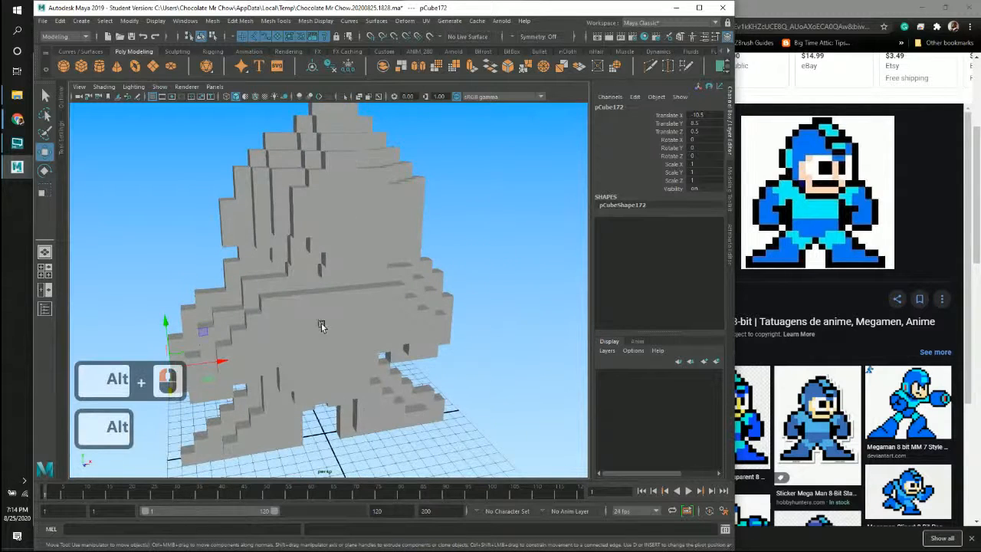
pyautogui.keyDown('alt'); pyautogui.moveTo(363, 257); pyautogui.dragTo(391, 236); pyautogui.keyUp('alt')
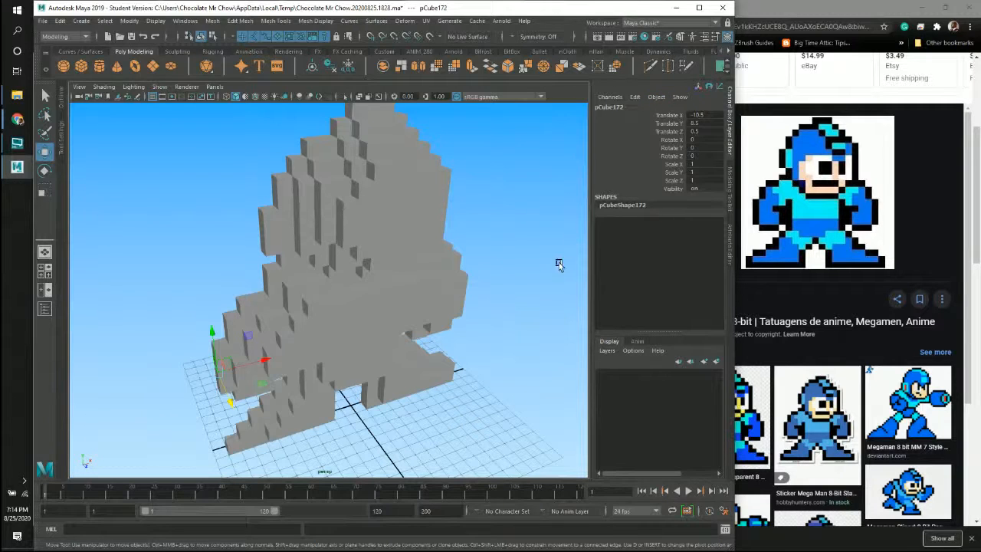
pyautogui.keyDown('alt'); pyautogui.moveTo(462, 308); pyautogui.dragTo(488, 285, button='middle'); pyautogui.keyUp('alt')
pyautogui.keyDown('alt'); pyautogui.moveTo(491, 291); pyautogui.dragTo(463, 271); pyautogui.keyUp('alt')
# Step: Check individual torso cubes and examine the waist and legs from the front
pyautogui.click(393, 293)
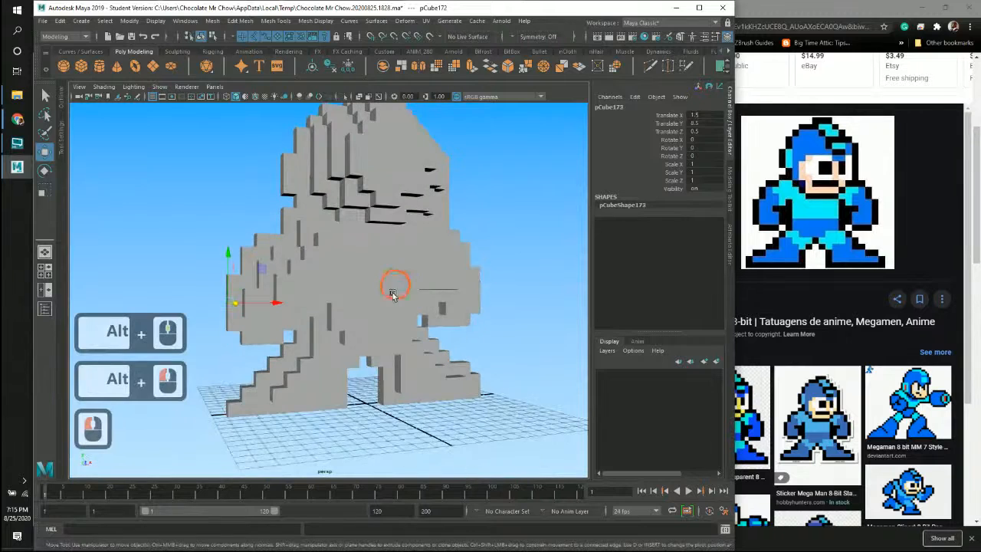
pyautogui.keyDown('alt'); pyautogui.moveTo(475, 316); pyautogui.dragTo(426, 325); pyautogui.keyUp('alt')
pyautogui.click(343, 337)
pyautogui.moveTo(340, 318)
pyautogui.keyDown('alt'); pyautogui.mouseDown()
pyautogui.moveTo(354, 317)
pyautogui.moveTo(329, 307)
pyautogui.mouseUp(); pyautogui.keyUp('alt')
pyautogui.click(343, 339)
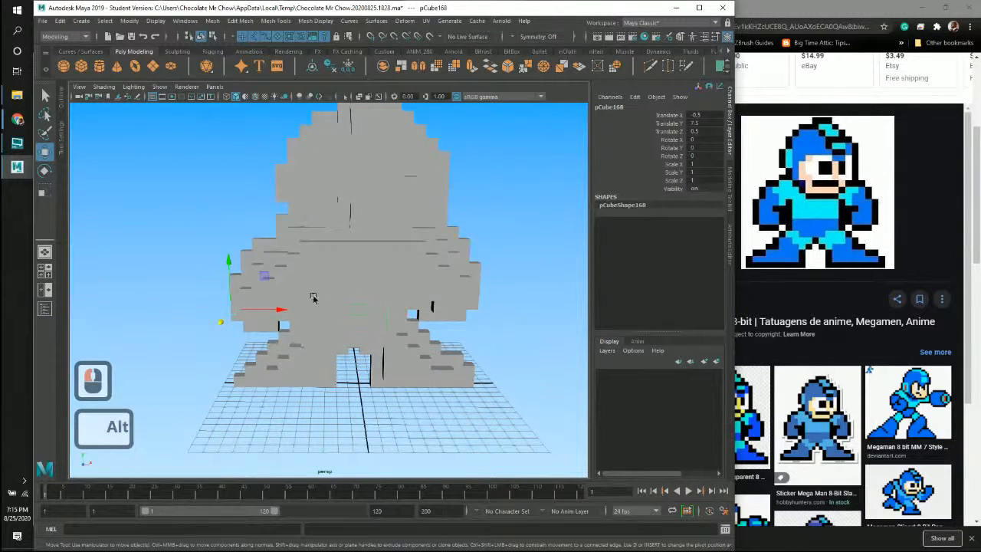
pyautogui.keyDown('alt'); pyautogui.moveTo(313, 298); pyautogui.dragTo(444, 333, button='right'); pyautogui.keyUp('alt')
pyautogui.keyDown('alt'); pyautogui.moveTo(421, 305); pyautogui.dragTo(422, 267, button='middle'); pyautogui.keyUp('alt')
pyautogui.keyDown('alt'); pyautogui.moveTo(422, 267); pyautogui.dragTo(327, 251); pyautogui.keyUp('alt')
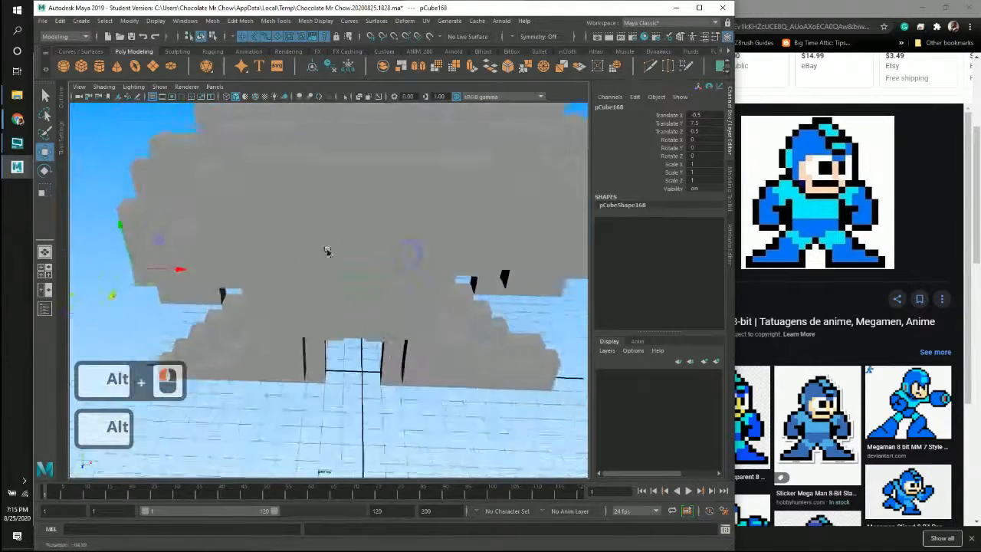
# Step: Examine the body's depth from the side and pick a cube in the middle of the face
pyautogui.keyDown('alt'); pyautogui.moveTo(327, 251); pyautogui.dragTo(278, 234, button='right'); pyautogui.keyUp('alt')
pyautogui.keyDown('alt'); pyautogui.moveTo(278, 235); pyautogui.dragTo(306, 232, button='middle'); pyautogui.keyUp('alt')
pyautogui.keyDown('alt'); pyautogui.moveTo(307, 232); pyautogui.dragTo(388, 212); pyautogui.keyUp('alt')
pyautogui.keyDown('alt'); pyautogui.moveTo(387, 212); pyautogui.dragTo(329, 237, button='middle'); pyautogui.keyUp('alt')
pyautogui.keyDown('alt'); pyautogui.moveTo(329, 237); pyautogui.dragTo(345, 247); pyautogui.keyUp('alt')
pyautogui.keyDown('alt'); pyautogui.moveTo(345, 248); pyautogui.dragTo(350, 238, button='middle'); pyautogui.keyUp('alt')
pyautogui.keyDown('alt'); pyautogui.moveTo(349, 238); pyautogui.dragTo(374, 184, button='right'); pyautogui.keyUp('alt')
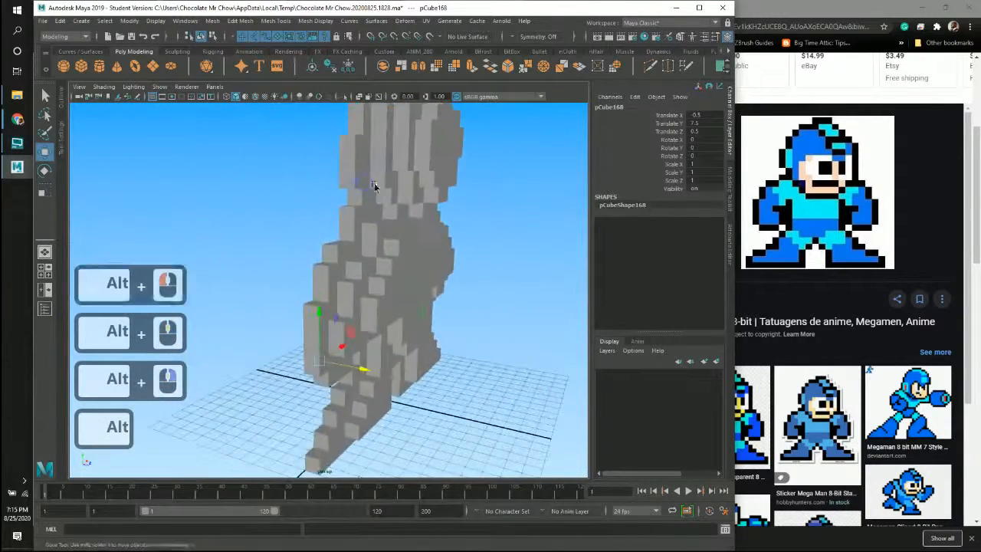
pyautogui.keyDown('alt'); pyautogui.moveTo(374, 184); pyautogui.dragTo(385, 239, button='middle'); pyautogui.keyUp('alt')
pyautogui.keyDown('alt'); pyautogui.moveTo(385, 239); pyautogui.dragTo(444, 254, button='right'); pyautogui.keyUp('alt')
pyautogui.keyDown('alt'); pyautogui.moveTo(445, 254); pyautogui.dragTo(336, 249); pyautogui.keyUp('alt')
pyautogui.click(374, 259)
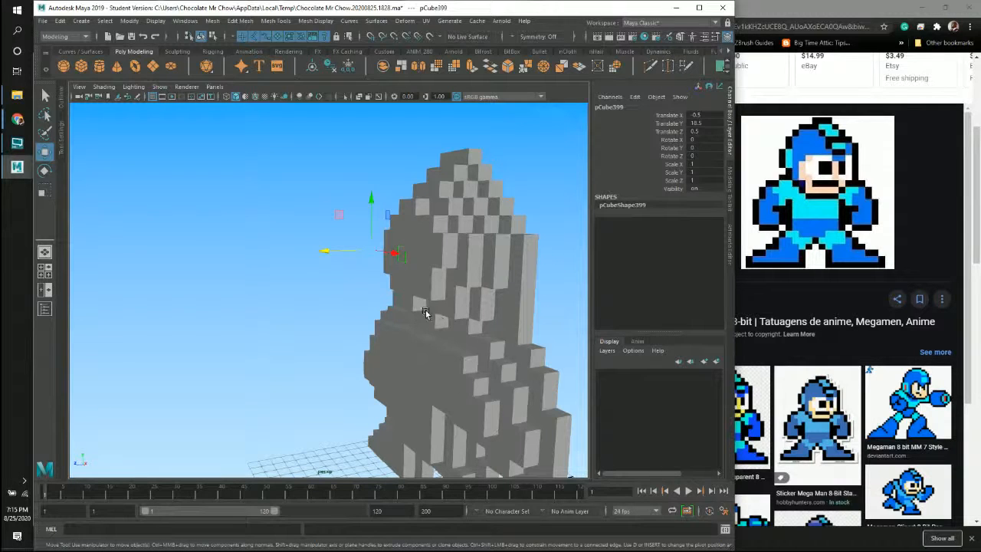
# Step: Examine the head and torso layers from the front and check the neighbouring face cubes
pyautogui.keyDown('alt'); pyautogui.moveTo(333, 291); pyautogui.dragTo(388, 297); pyautogui.keyUp('alt')
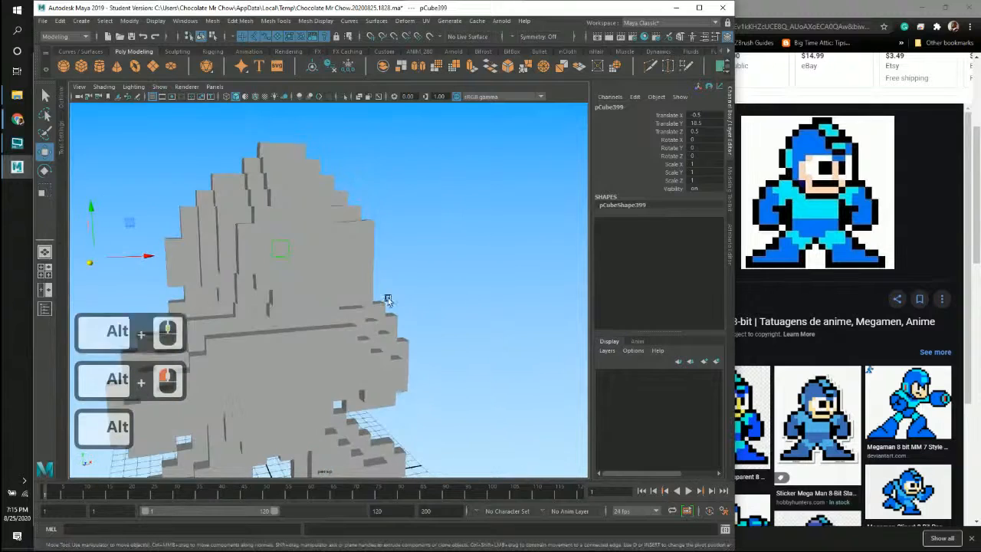
pyautogui.keyDown('alt'); pyautogui.moveTo(359, 284); pyautogui.dragTo(414, 256, button='middle'); pyautogui.keyUp('alt')
pyautogui.keyDown('alt'); pyautogui.moveTo(380, 281); pyautogui.dragTo(413, 282, button='right'); pyautogui.keyUp('alt')
pyautogui.keyDown('alt'); pyautogui.moveTo(337, 272); pyautogui.dragTo(361, 275, button='right'); pyautogui.keyUp('alt')
pyautogui.keyDown('alt'); pyautogui.moveTo(360, 274); pyautogui.dragTo(334, 305); pyautogui.keyUp('alt')
pyautogui.keyDown('alt'); pyautogui.moveTo(334, 305); pyautogui.dragTo(360, 282, button='middle'); pyautogui.keyUp('alt')
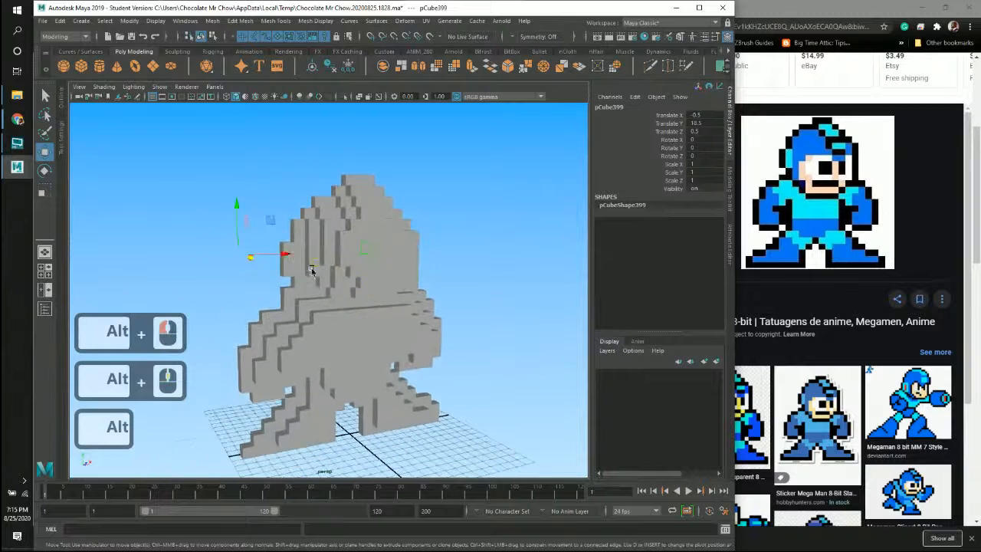
pyautogui.keyDown('alt'); pyautogui.moveTo(311, 269); pyautogui.dragTo(387, 284, button='right'); pyautogui.keyUp('alt')
pyautogui.keyDown('alt'); pyautogui.moveTo(396, 286); pyautogui.dragTo(415, 281, button='middle'); pyautogui.keyUp('alt')
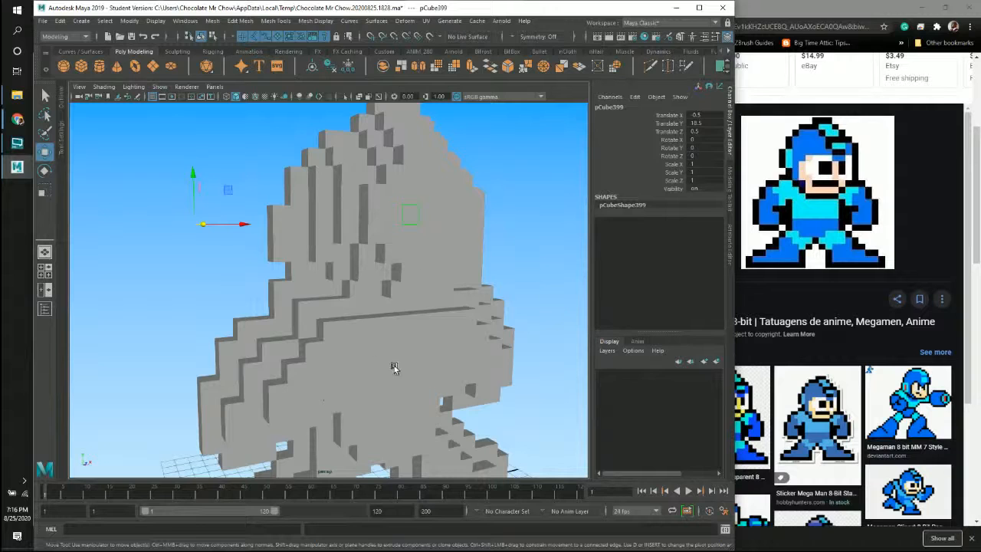
pyautogui.click(441, 220)
pyautogui.click(427, 219)
# Step: Switch to Chrome and run an image search for "minecraft sculptures" in place of the Mega Man search
pyautogui.click(764, 8)
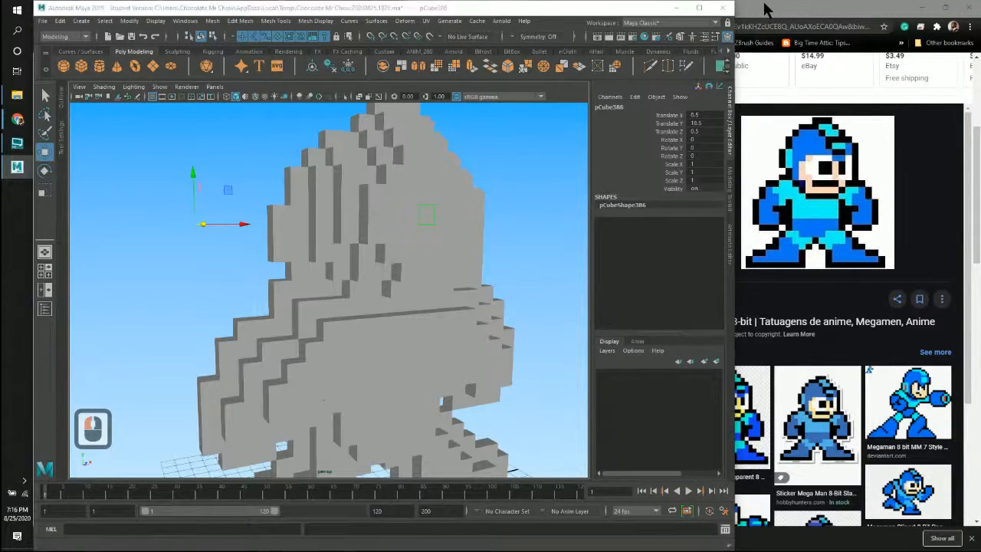
pyautogui.click(531, 22)
pyautogui.moveTo(575, 69)
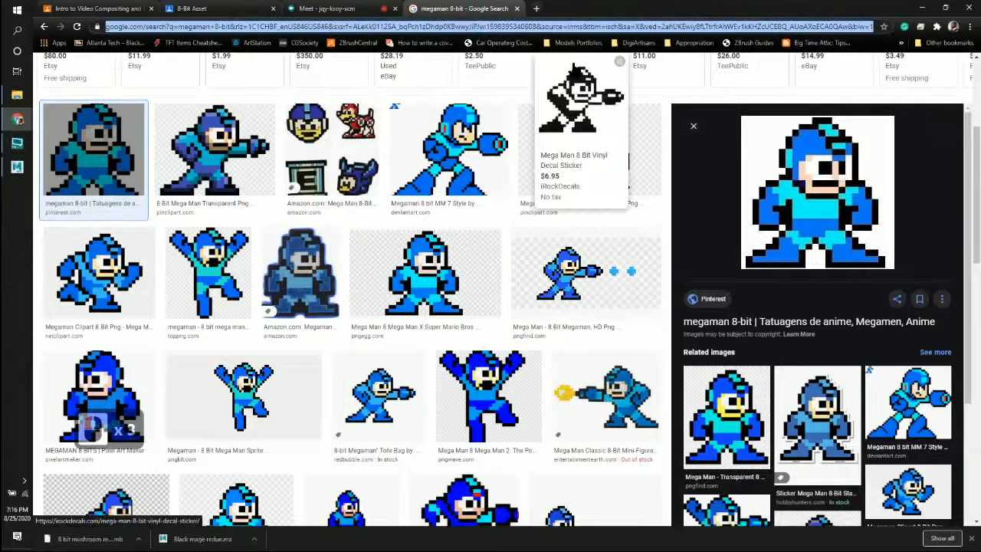
pyautogui.press('BackSpace')
pyautogui.write('minecr')
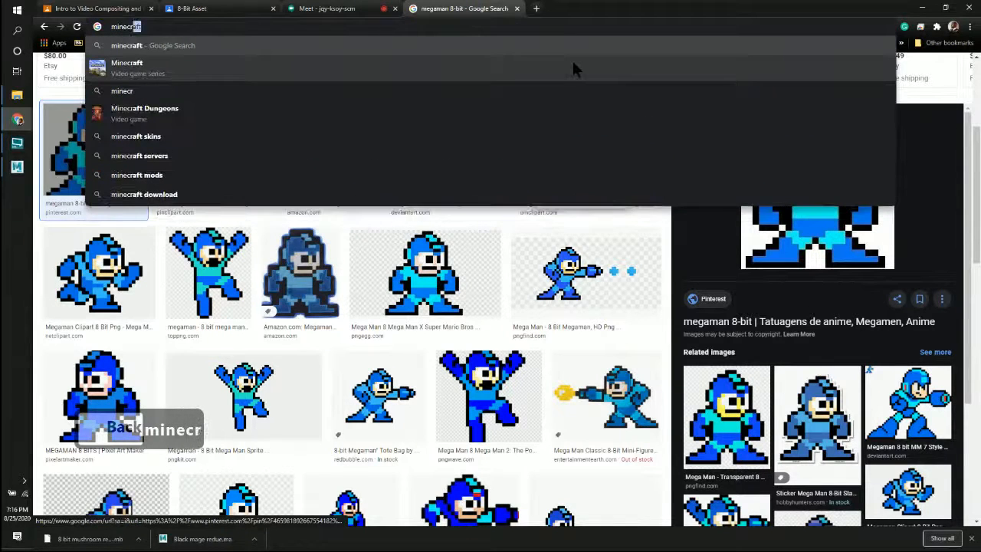
pyautogui.write('aft')
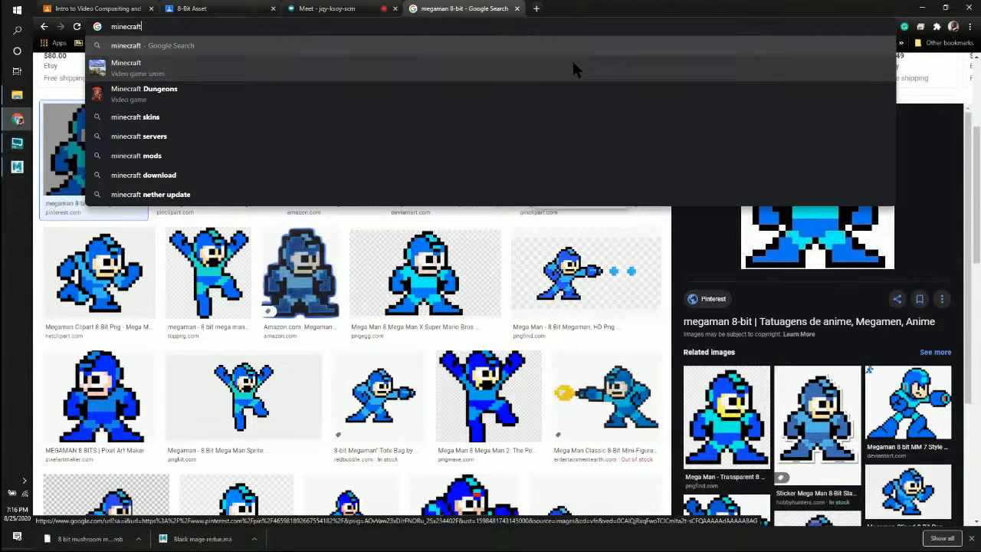
pyautogui.write(' sc')
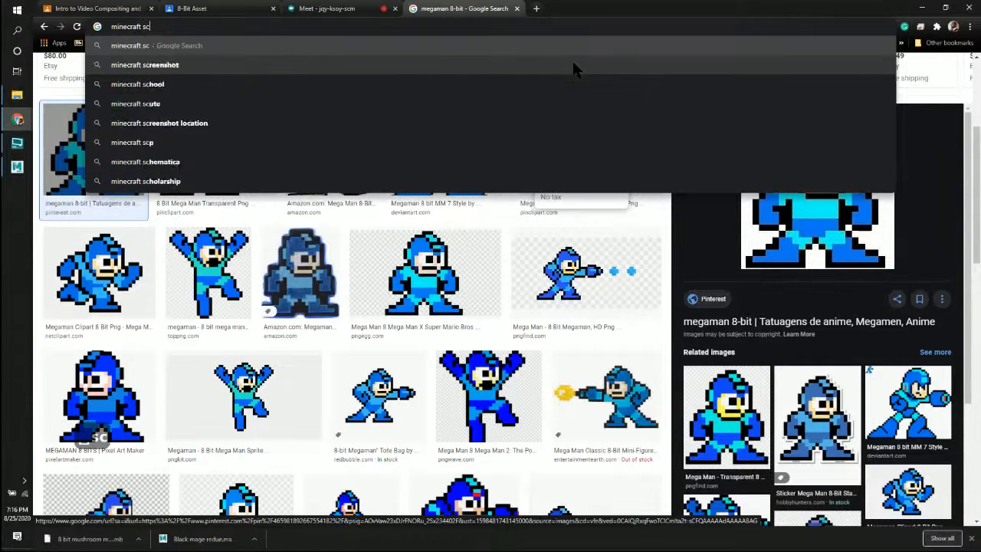
pyautogui.write('ulpture')
pyautogui.press('Return')
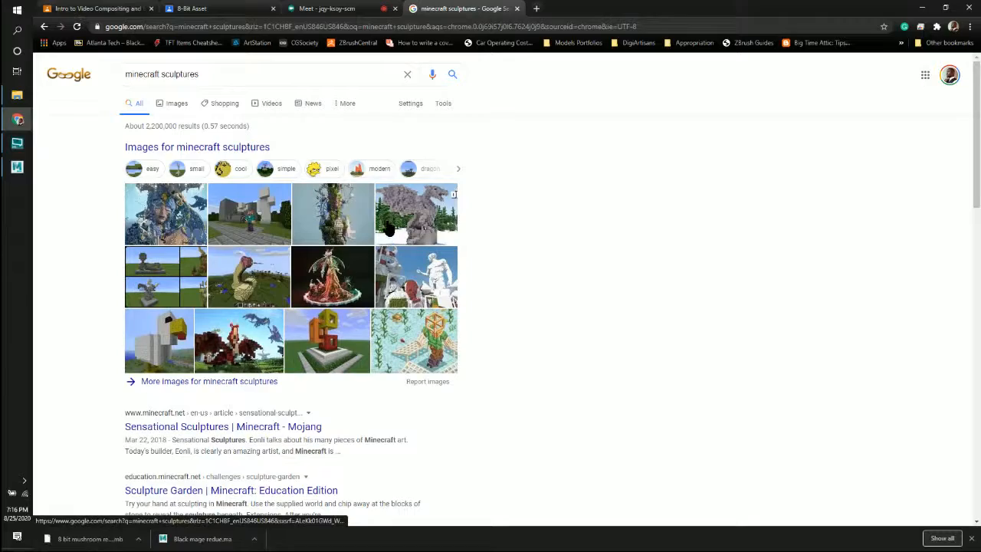
pyautogui.click(183, 104)
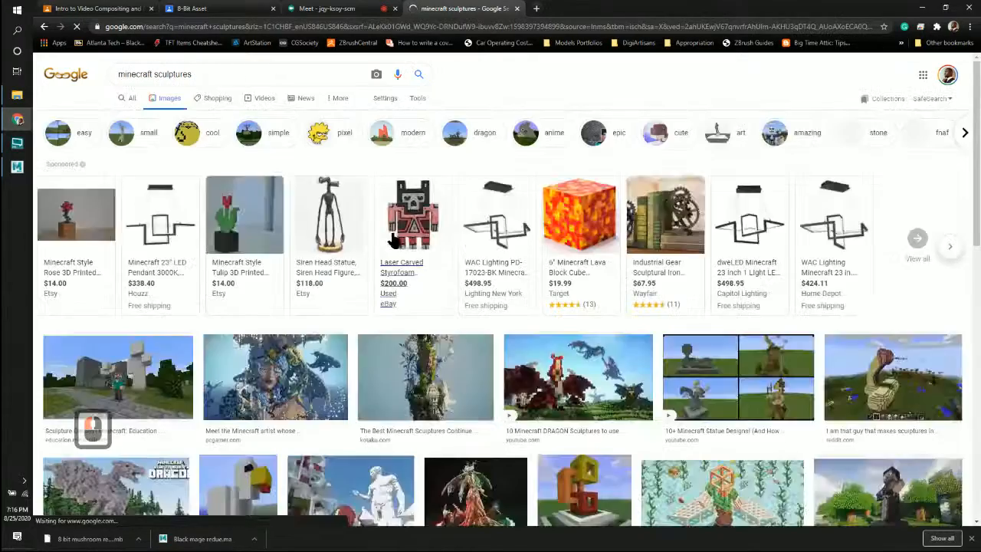
# Step: Browse the first Minecraft sculpture images and open the preview of the How To Build A Dragon Statue result
pyautogui.scroll(-8, 394, 245)
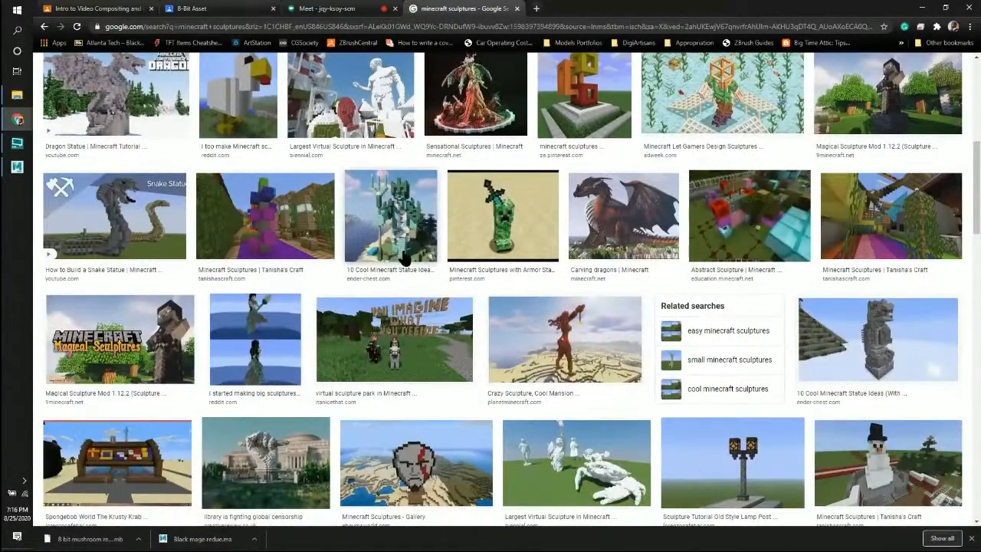
pyautogui.scroll(2, 338, 255)
pyautogui.scroll(2, 340, 265)
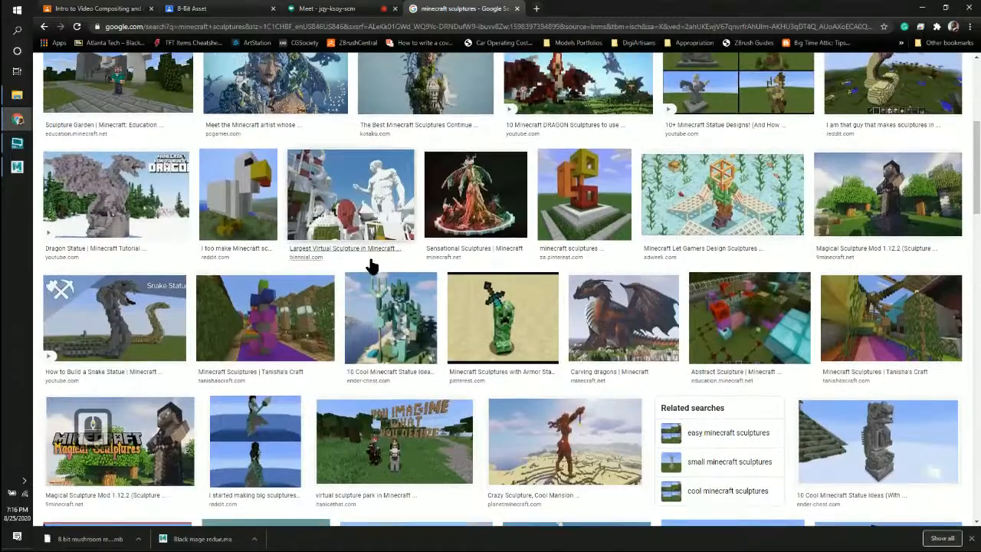
pyautogui.scroll(4, 422, 263)
pyautogui.scroll(-3, 453, 278)
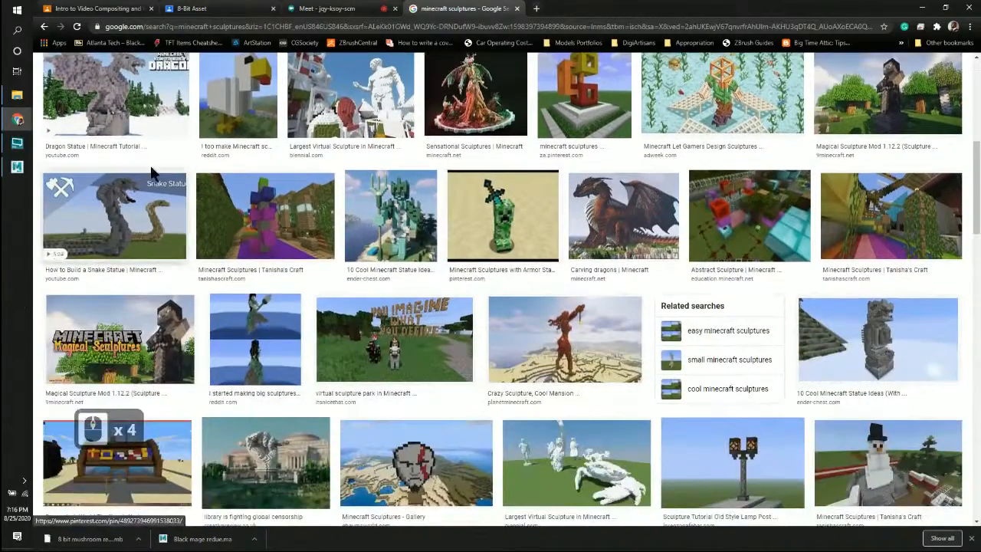
pyautogui.click(153, 173)
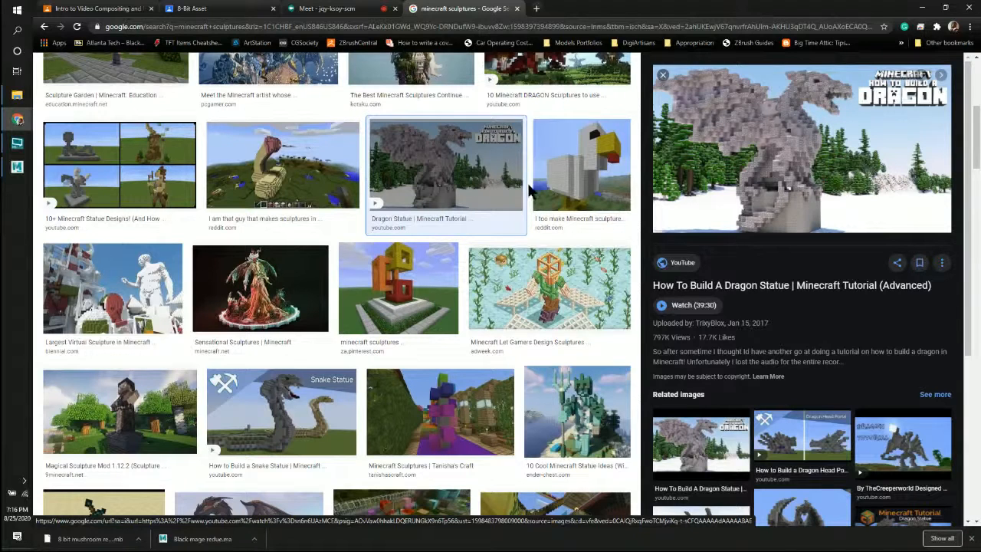
# Step: Look through further blocky sculpture examples and preview the These Minecraft Sculptures Are Frickin' Beautiful image
pyautogui.scroll(-3, 460, 219)
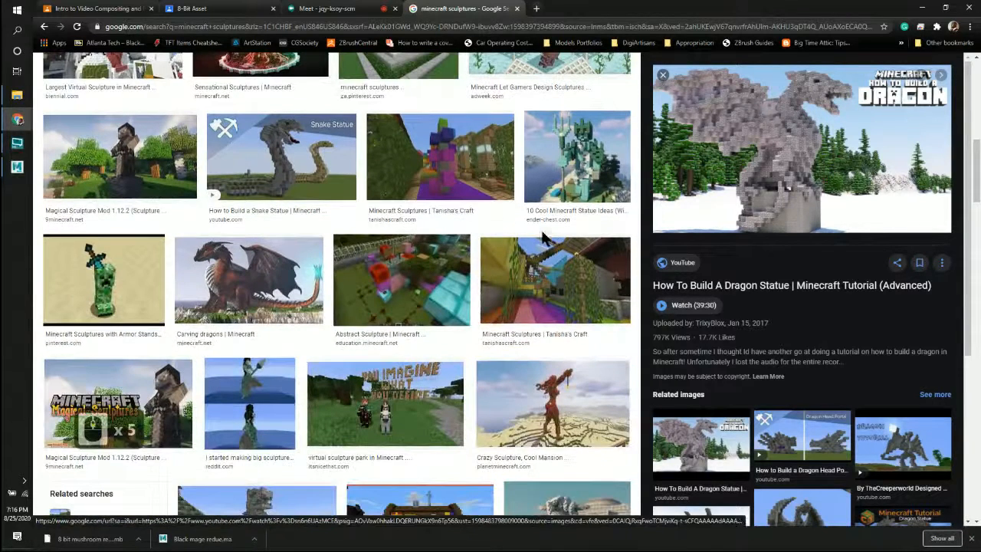
pyautogui.scroll(-2, 550, 238)
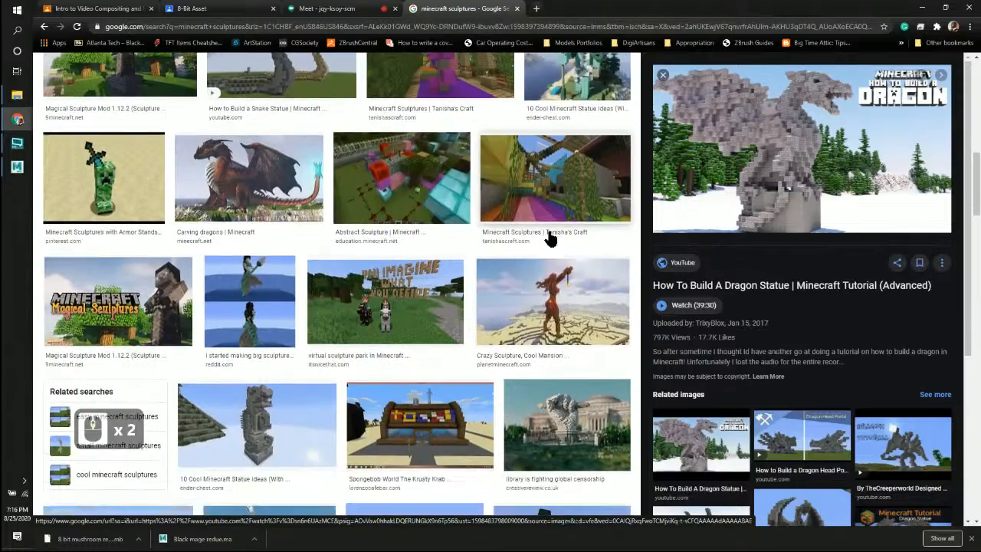
pyautogui.scroll(-6, 546, 222)
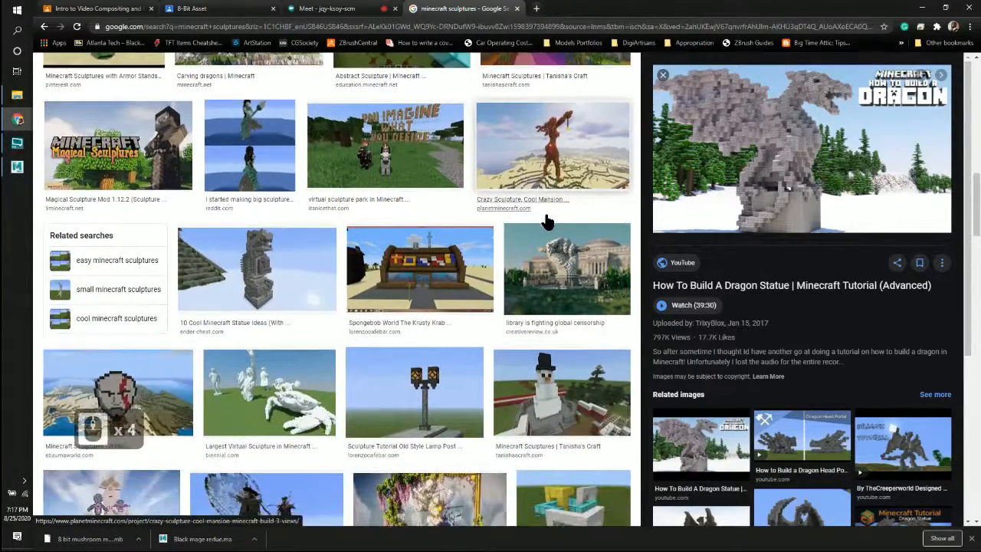
pyautogui.scroll(-2, 547, 219)
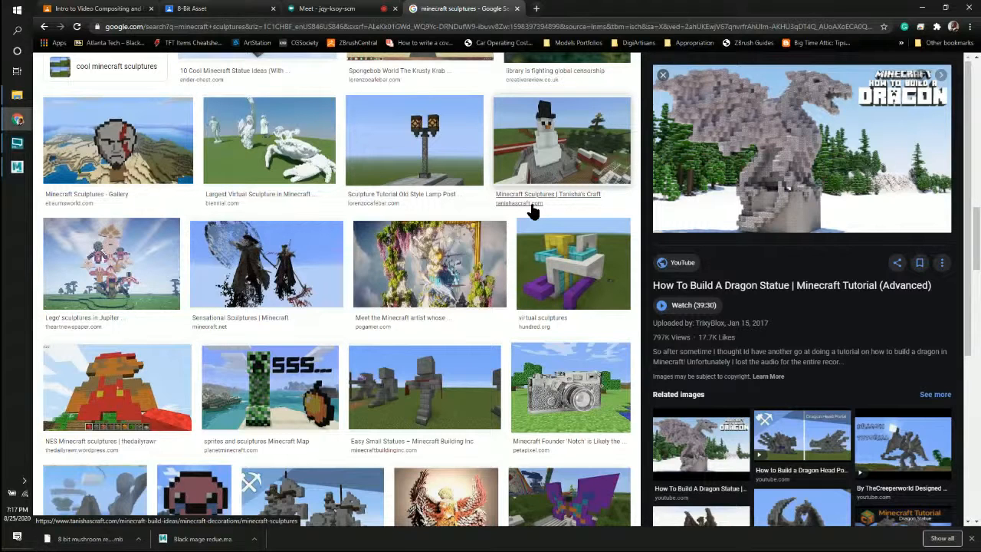
pyautogui.scroll(-3, 532, 212)
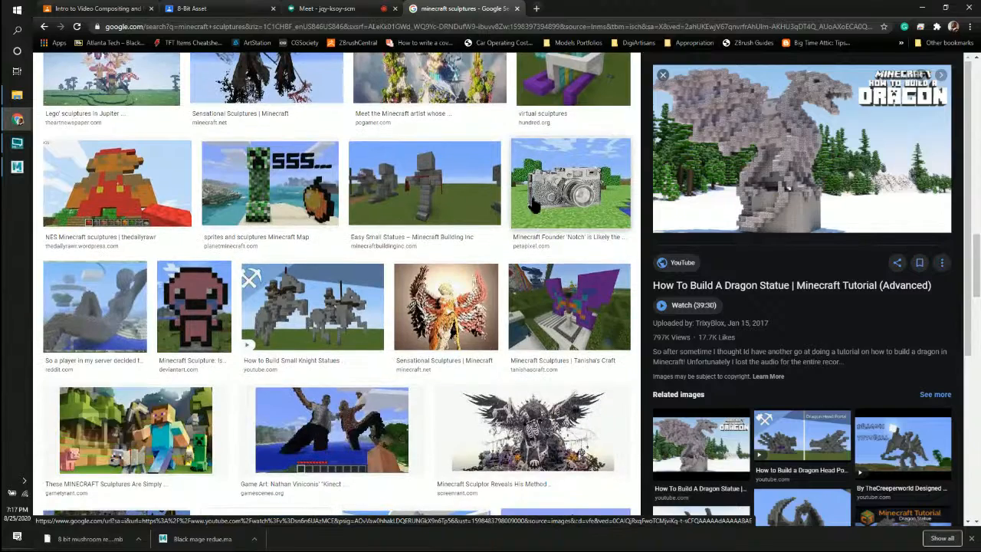
pyautogui.scroll(-1, 533, 201)
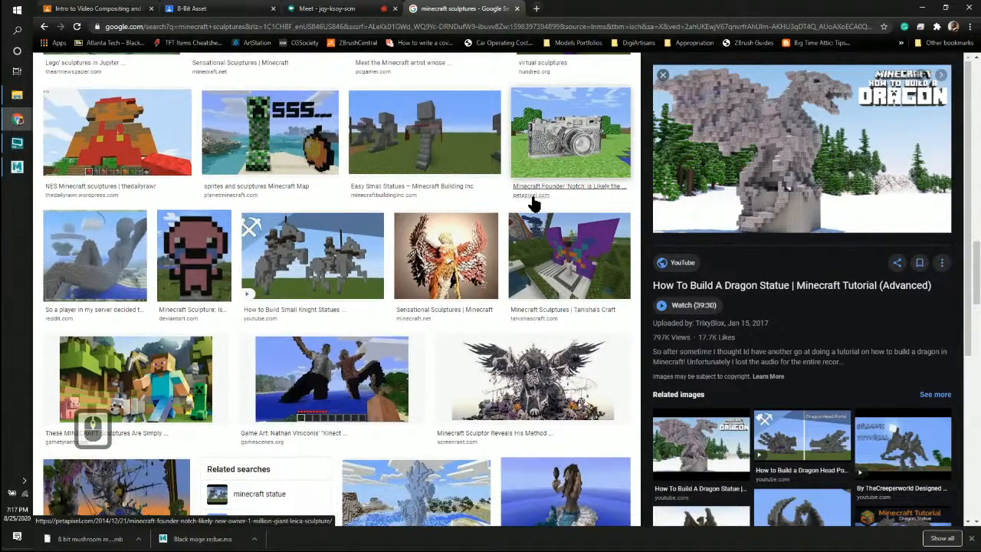
pyautogui.scroll(-1, 532, 203)
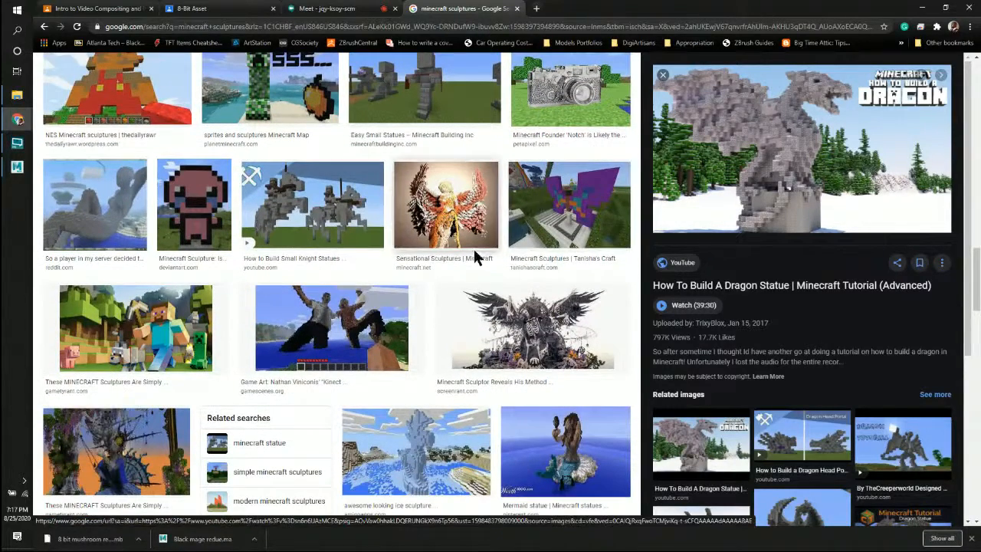
pyautogui.scroll(-1, 478, 257)
pyautogui.scroll(-1, 478, 257)
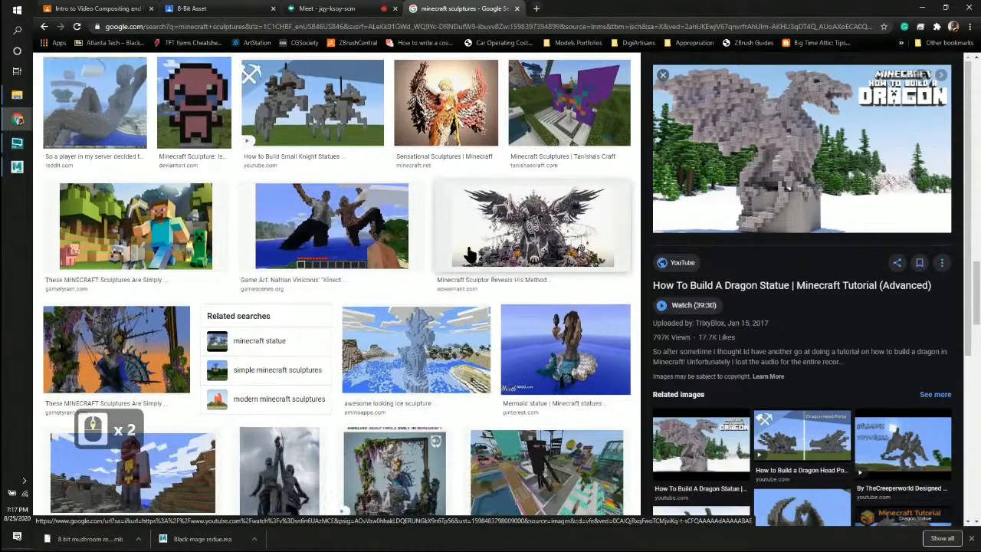
pyautogui.scroll(-2, 448, 251)
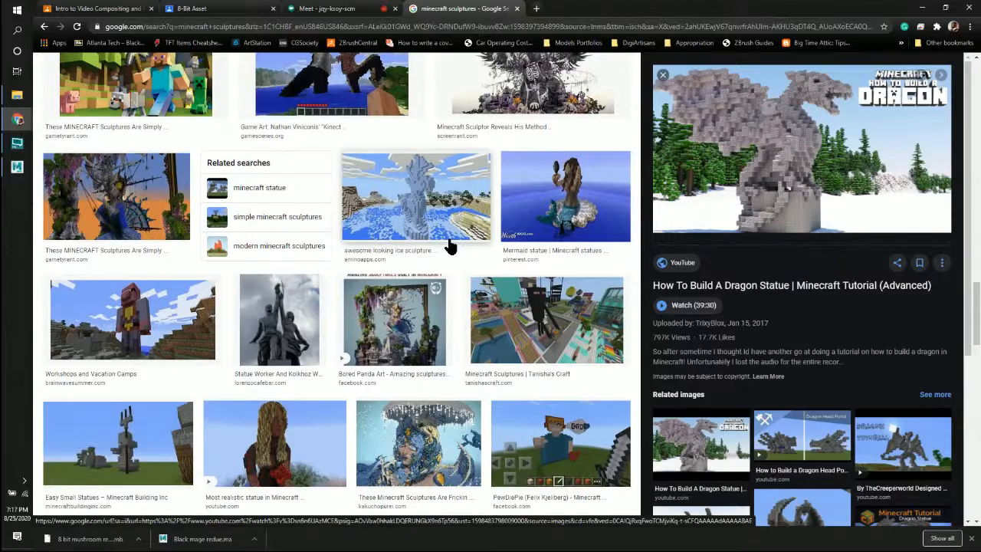
pyautogui.scroll(-2, 449, 245)
pyautogui.click(423, 340)
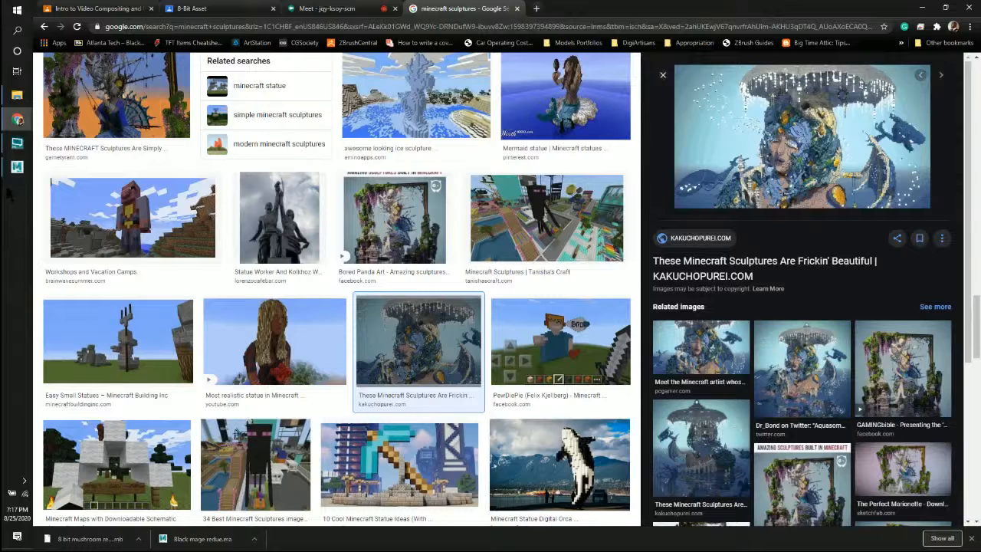
# Step: Go back to the Google Meet call and stop presenting the screen
pyautogui.moveTo(17, 118)
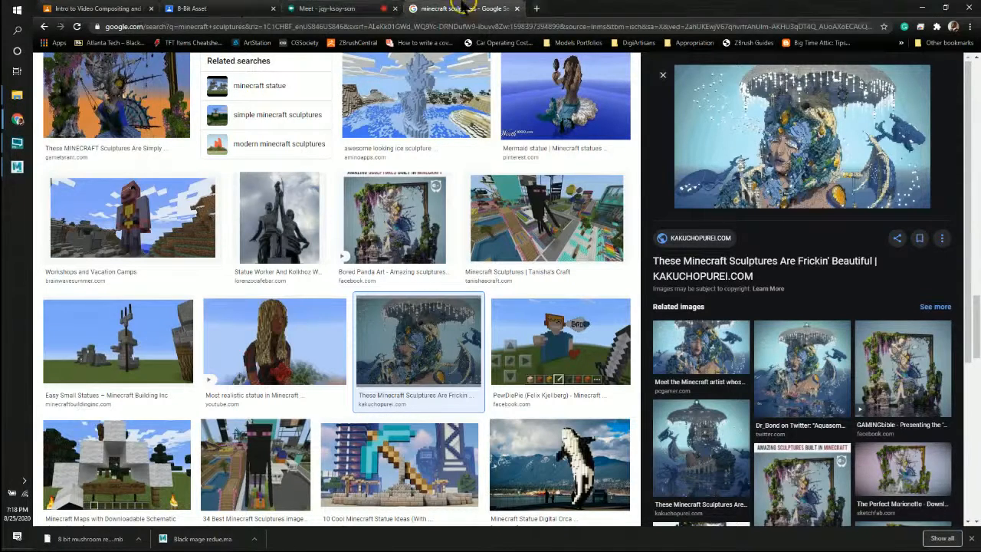
pyautogui.click(321, 14)
pyautogui.click(193, 11)
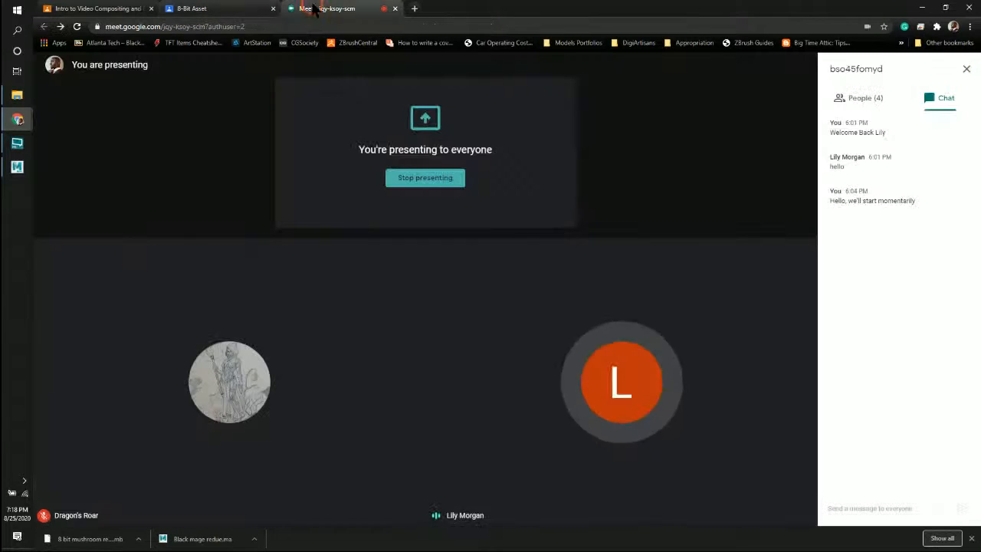
pyautogui.click(322, 9)
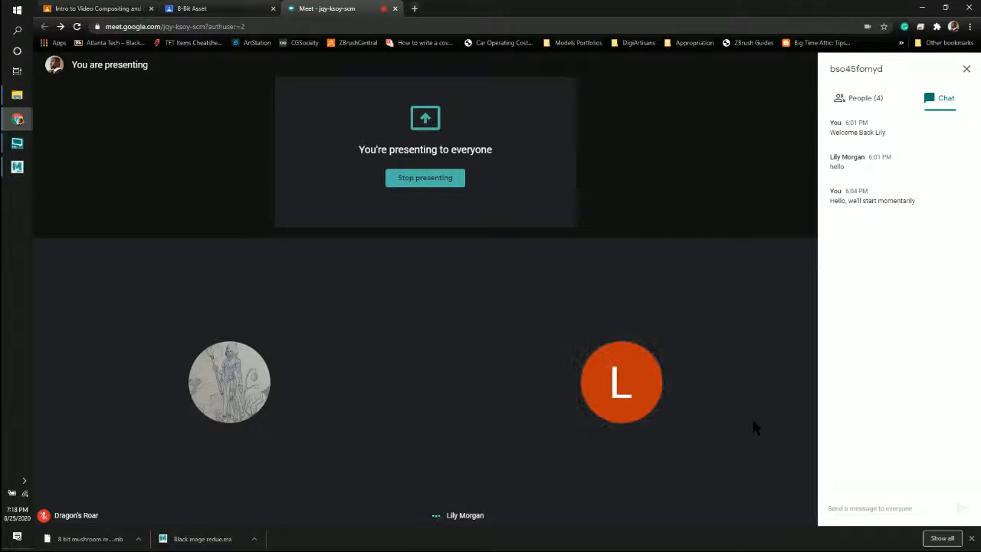
pyautogui.moveTo(677, 368)
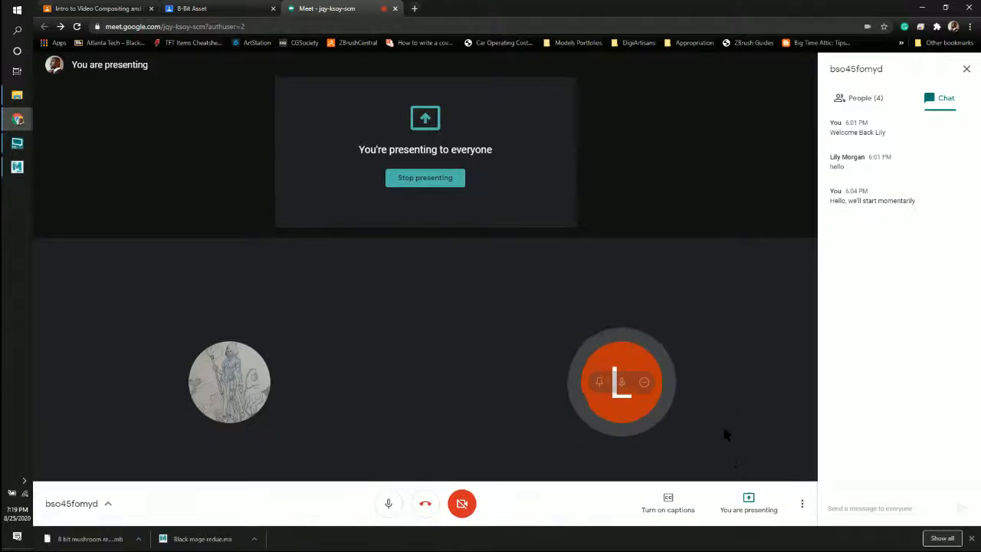
pyautogui.click(748, 503)
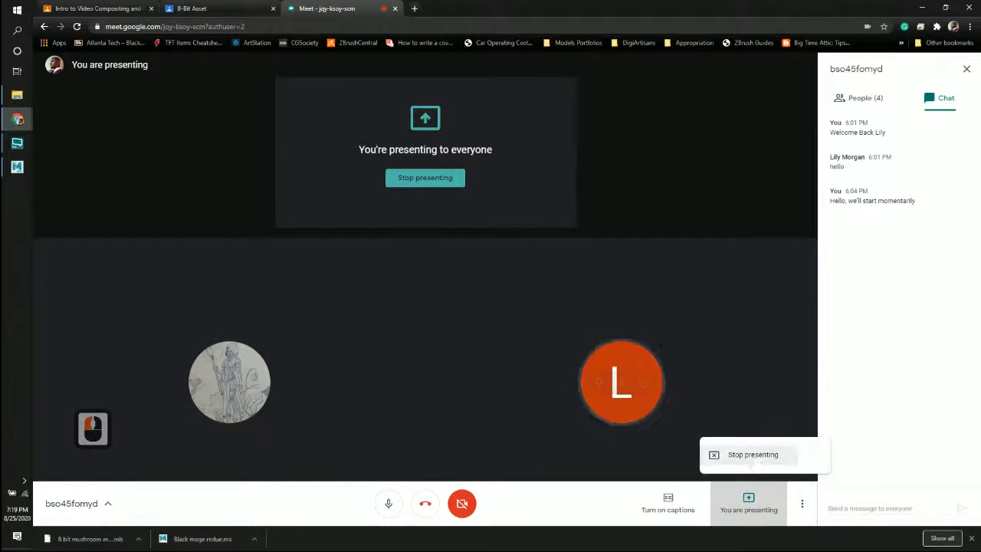
pyautogui.click(752, 455)
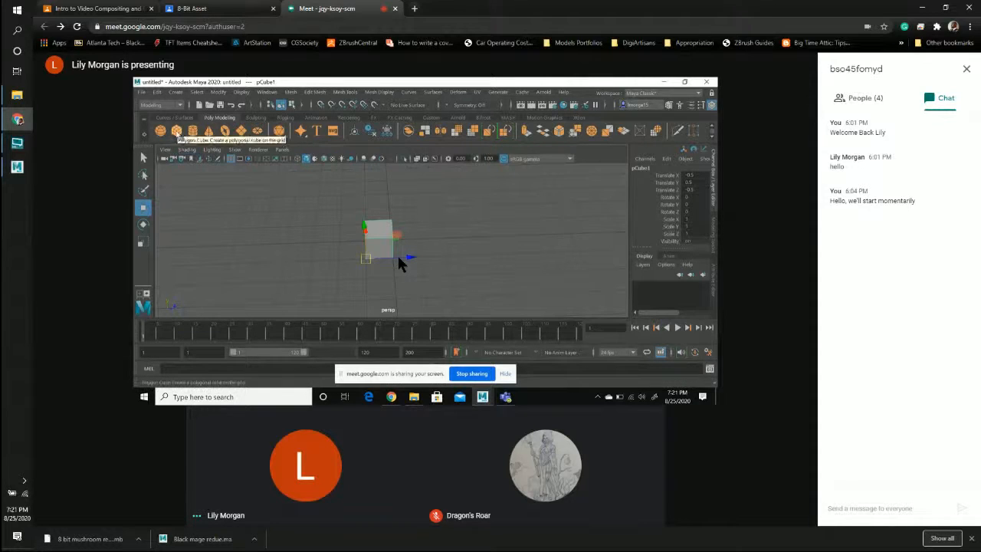
# Step: Watch the participant's shared Maya modelling session and leave the meeting once the discussion is over
pyautogui.moveTo(399, 241)
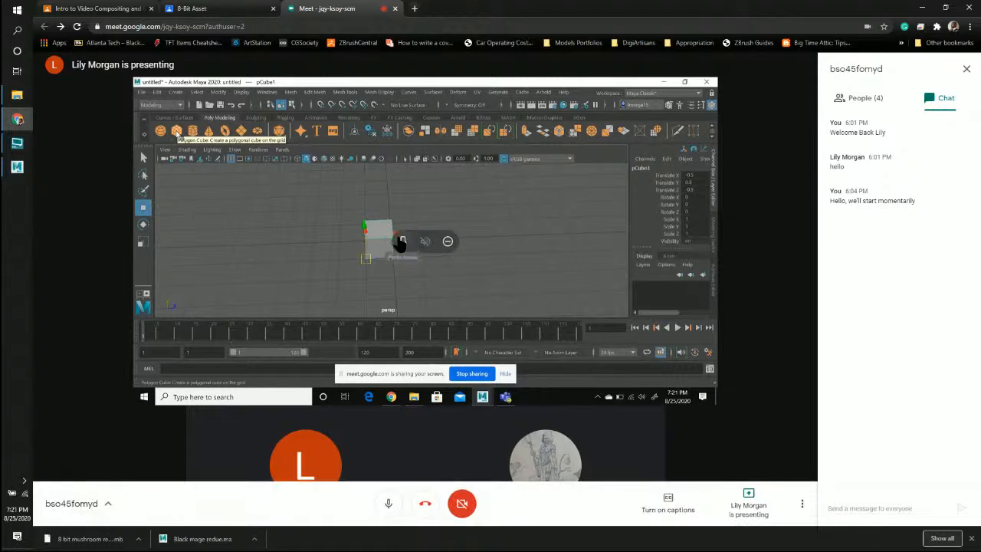
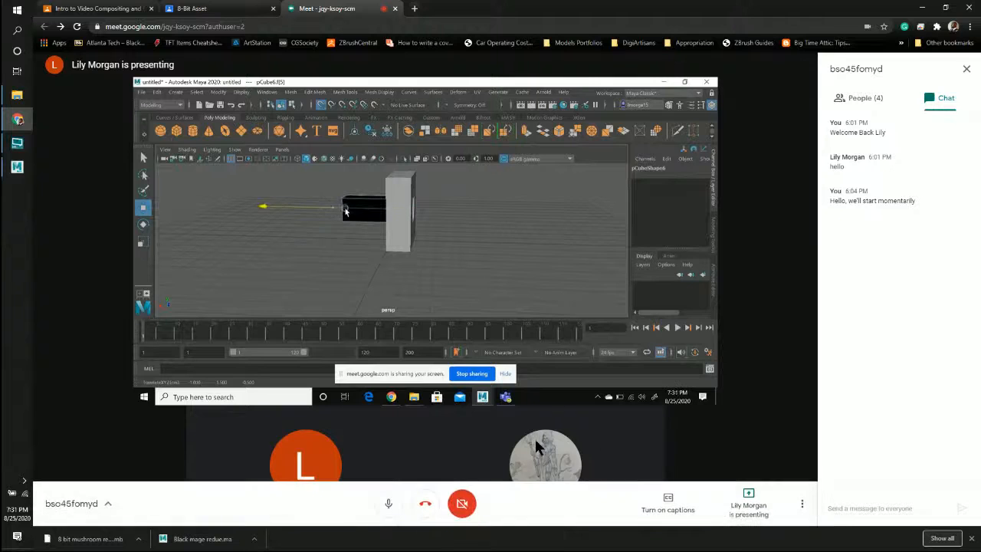
pyautogui.moveTo(536, 438)
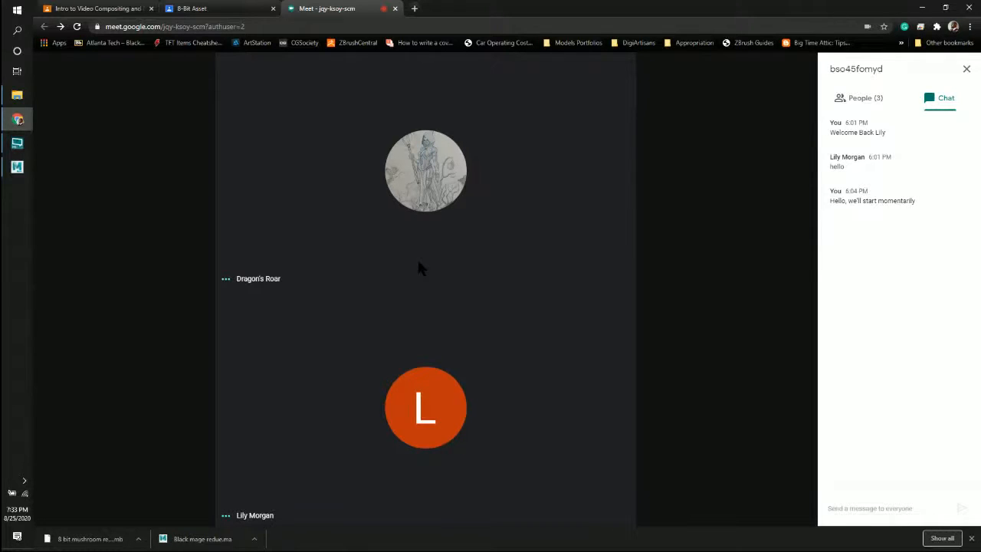
pyautogui.moveTo(418, 368)
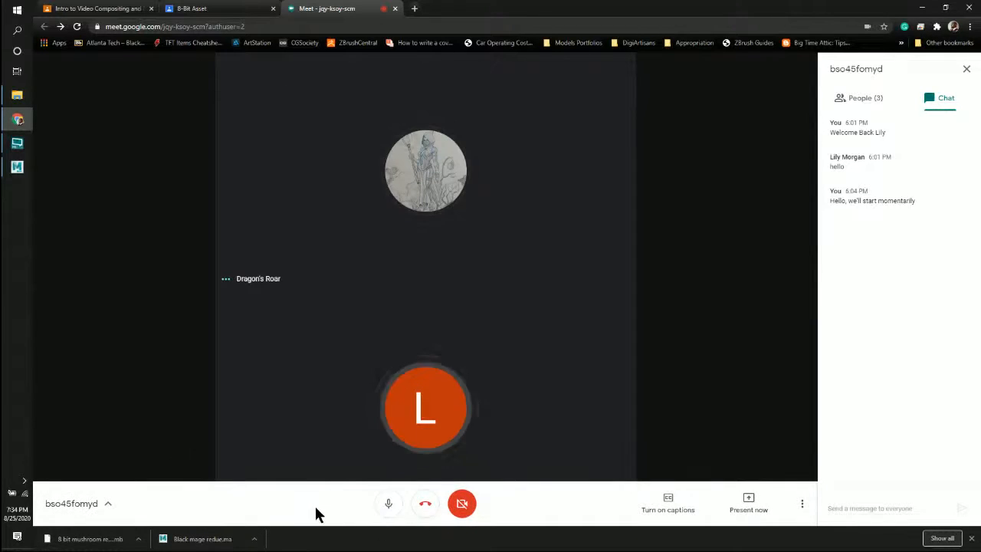
pyautogui.click(425, 505)
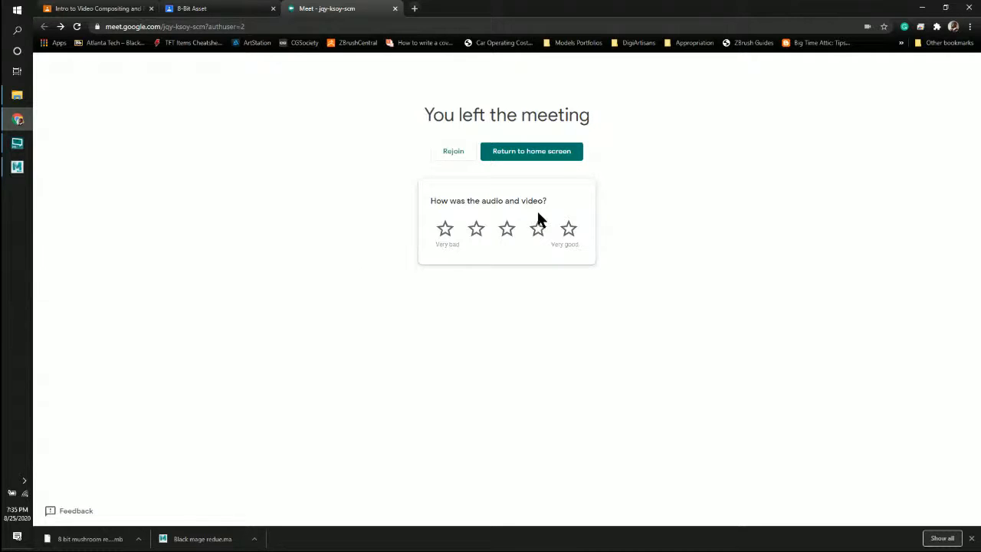
# Step: Check the 8-Bit Asset student work and the Intro to Video Compositing and Broadcast stream, and bring up the Windows application list
pyautogui.click(232, 8)
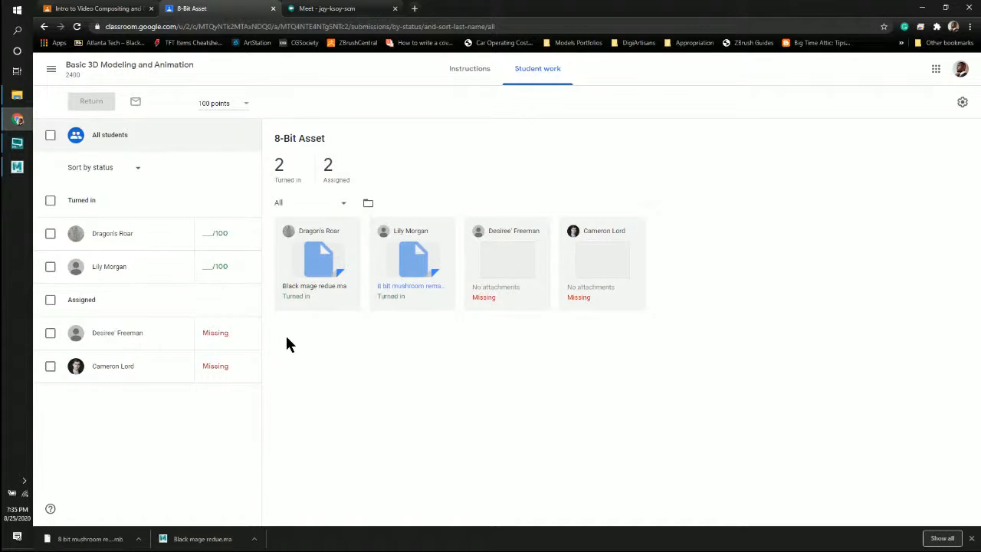
pyautogui.click(329, 8)
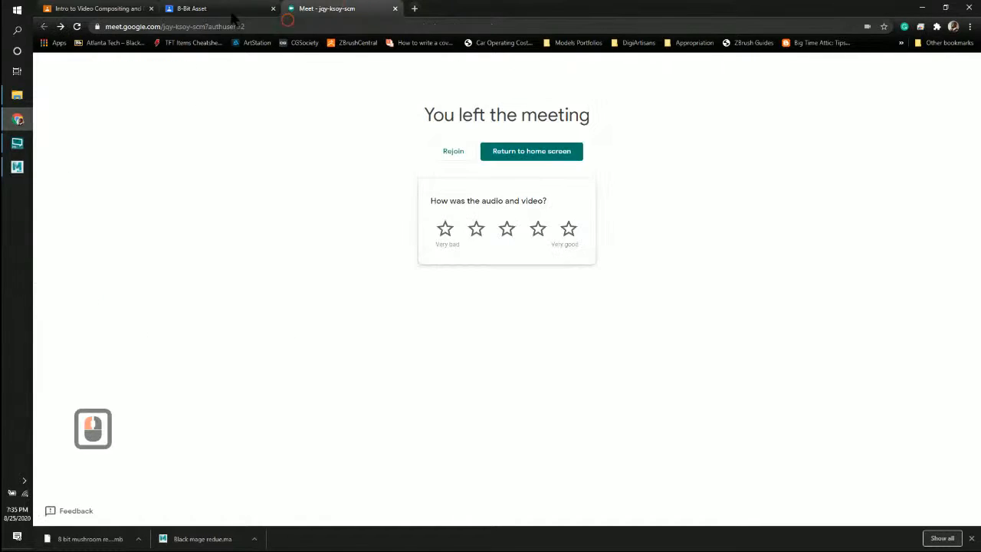
pyautogui.click(218, 8)
pyautogui.click(77, 8)
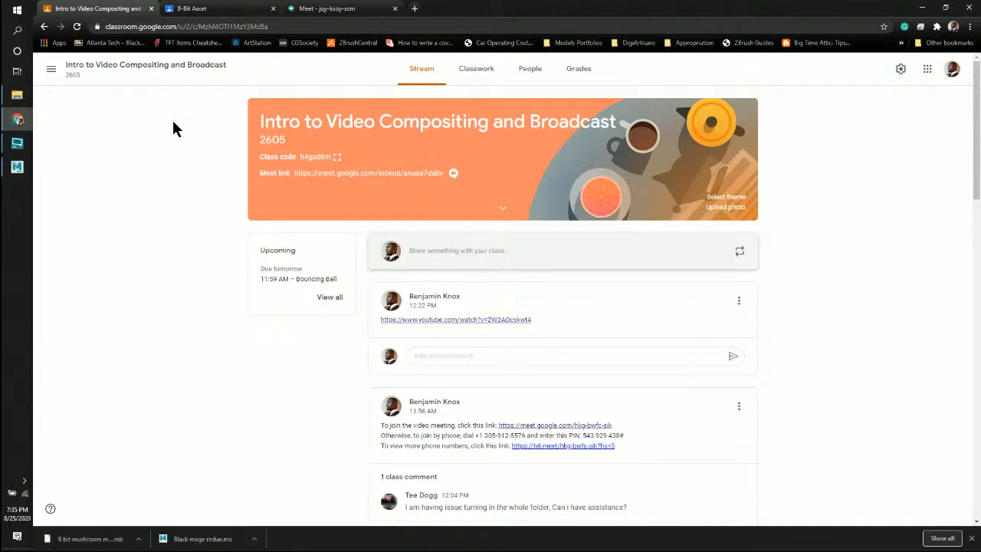
pyautogui.click(17, 9)
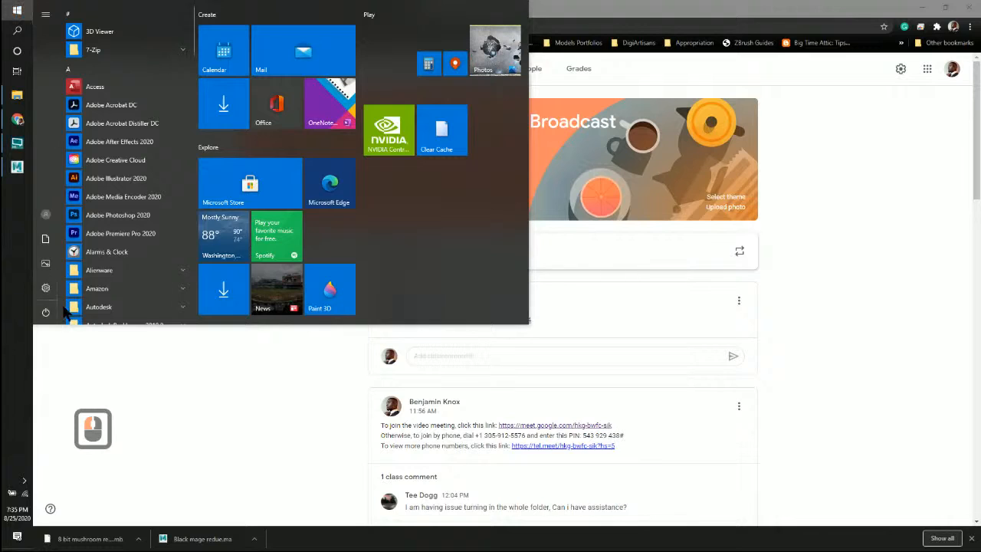